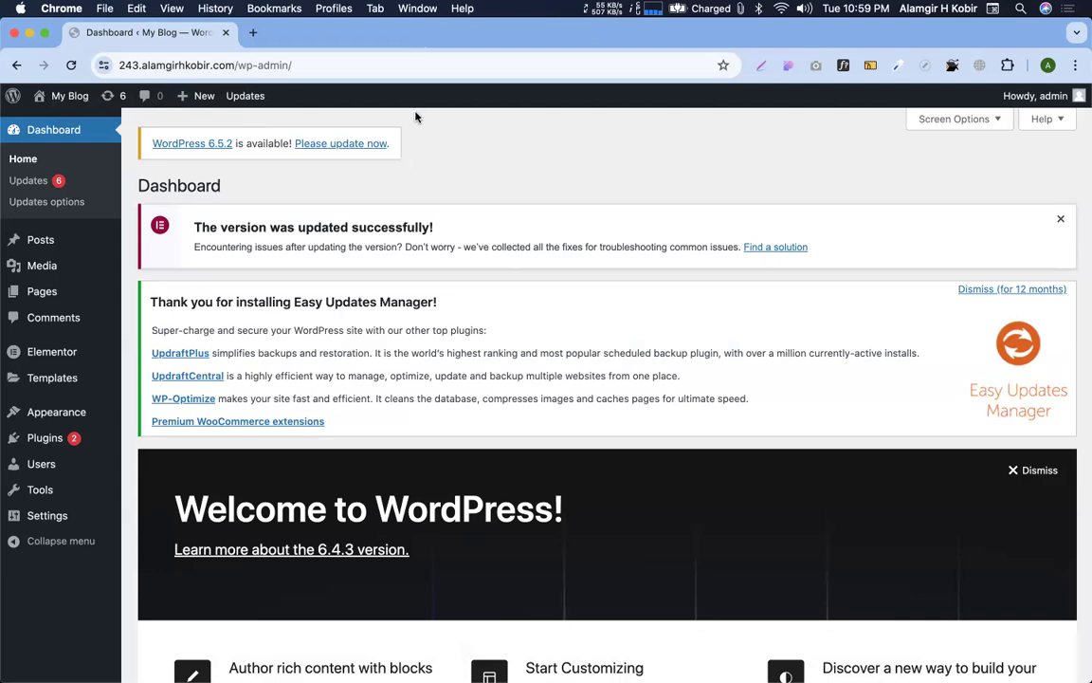
Move a new Chrome tab window onto Desktop 3 and enter client.com in it
left_click(250, 33)
key("ctrl+Up")
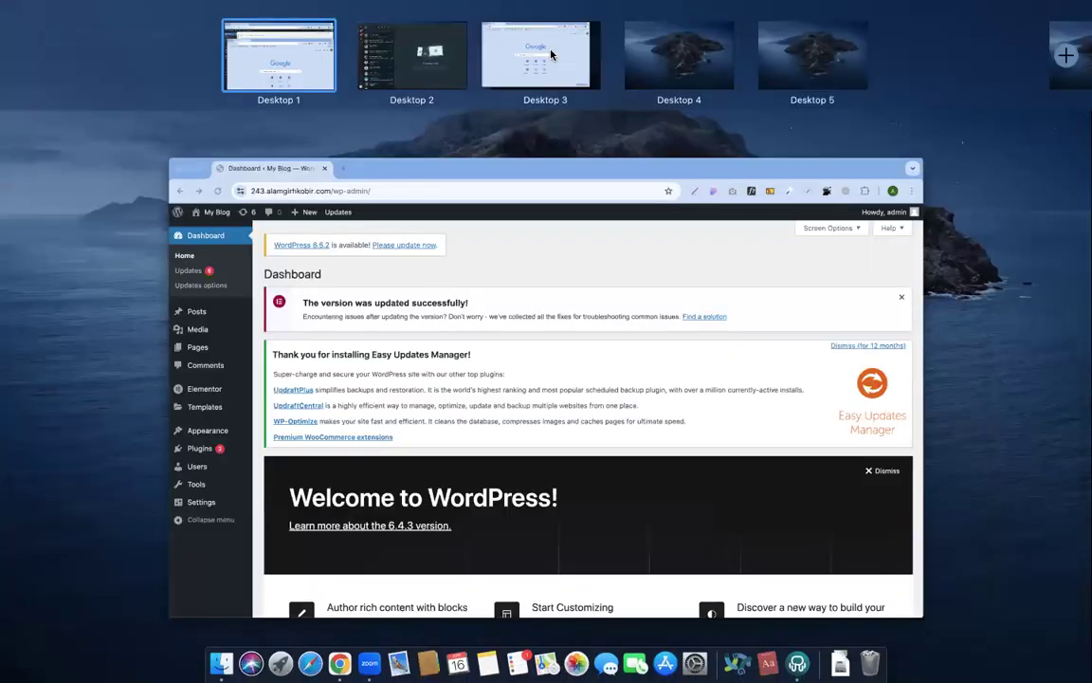
left_click(551, 52)
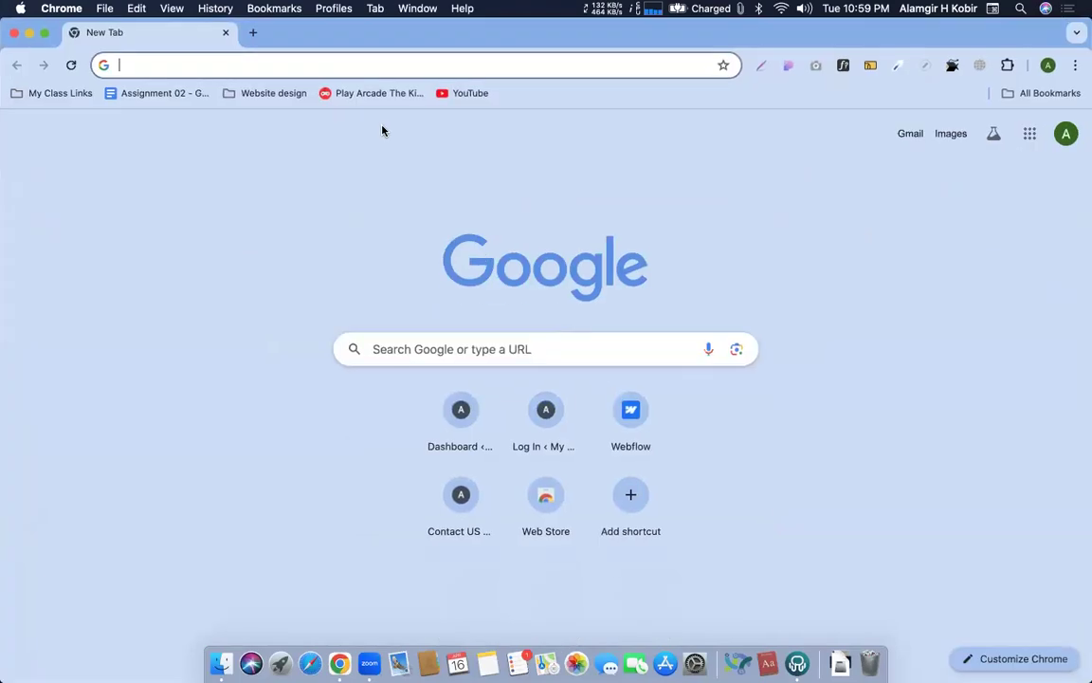
type("clie")
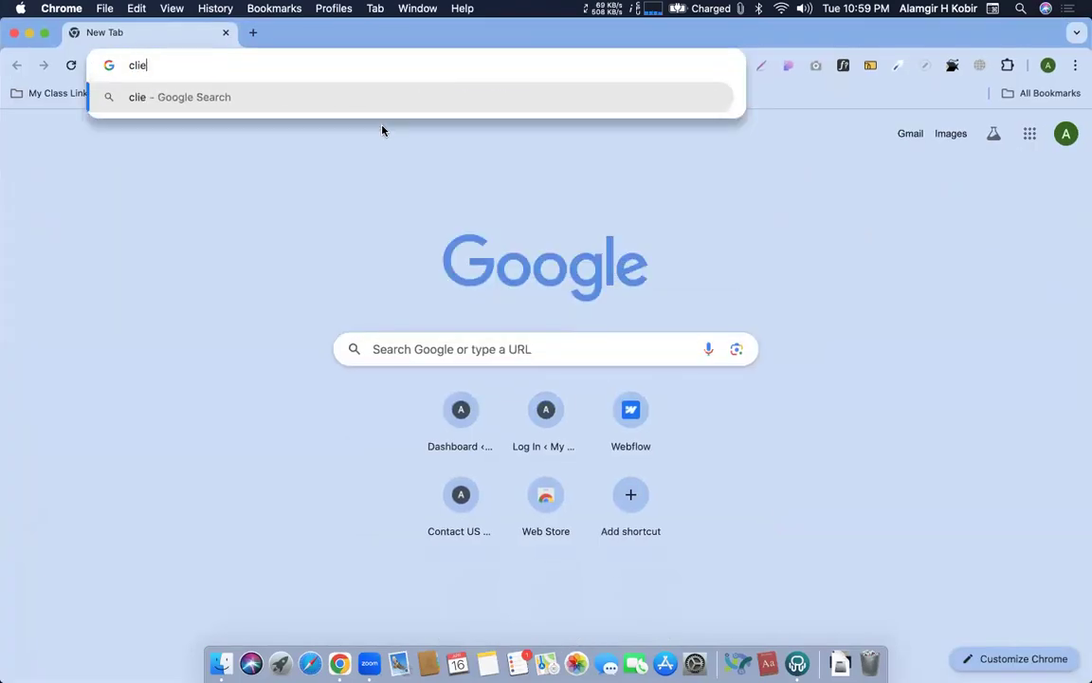
type("nt.com")
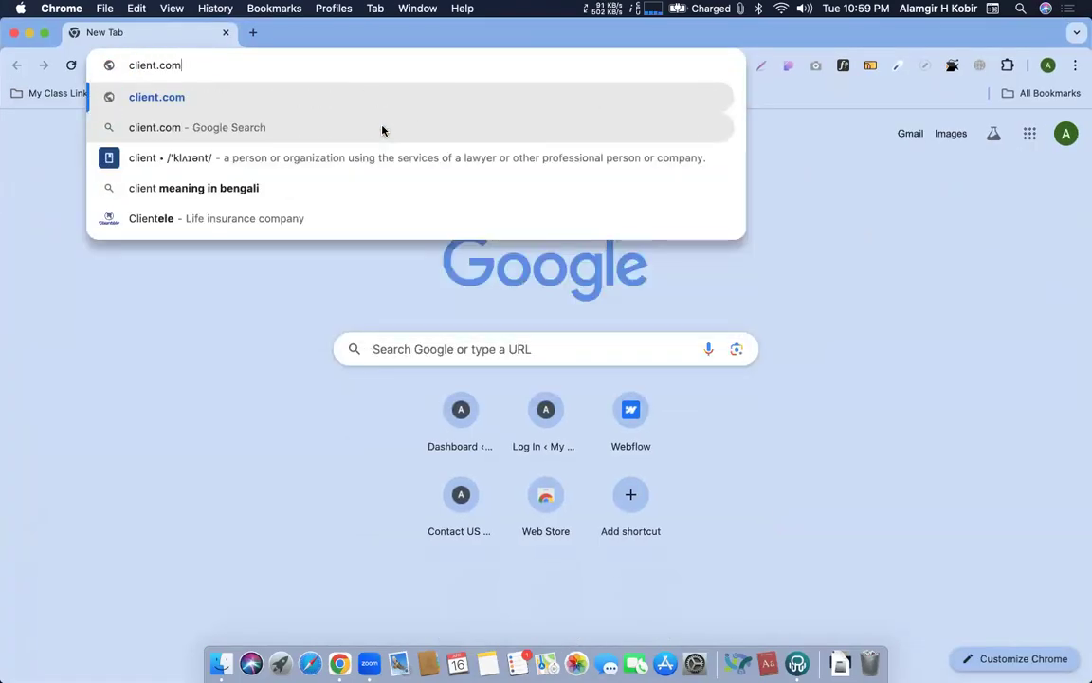
Reorder the desktops, then open My Blog's front page in a new tab via Visit Site
key("ctrl+Up")
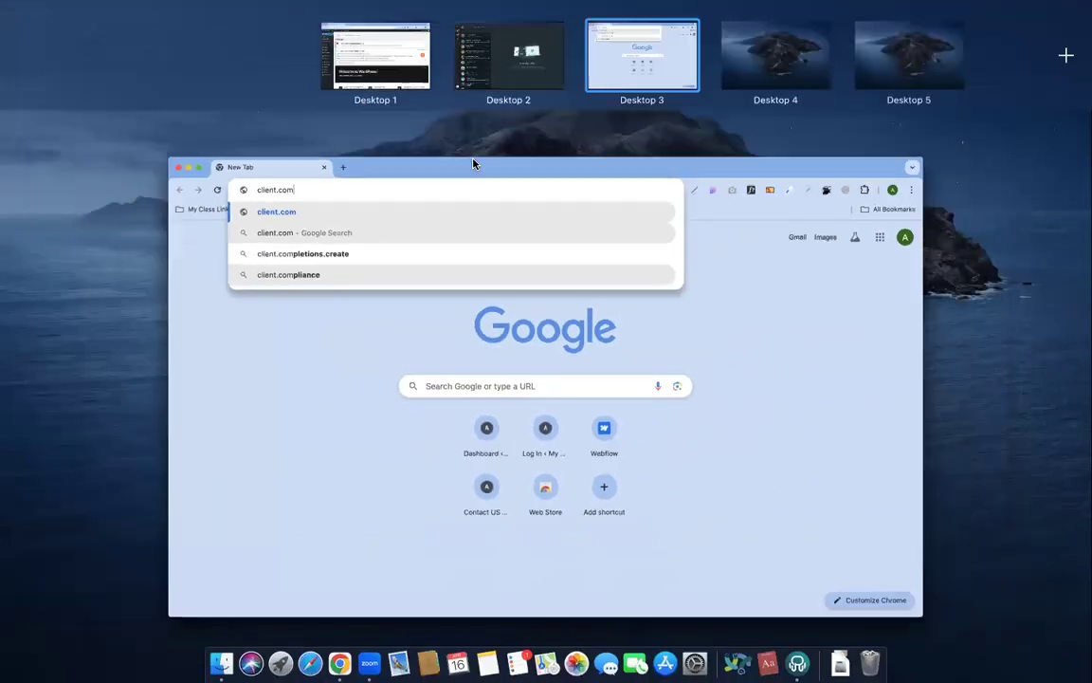
left_click_drag(415, 56, 687, 89)
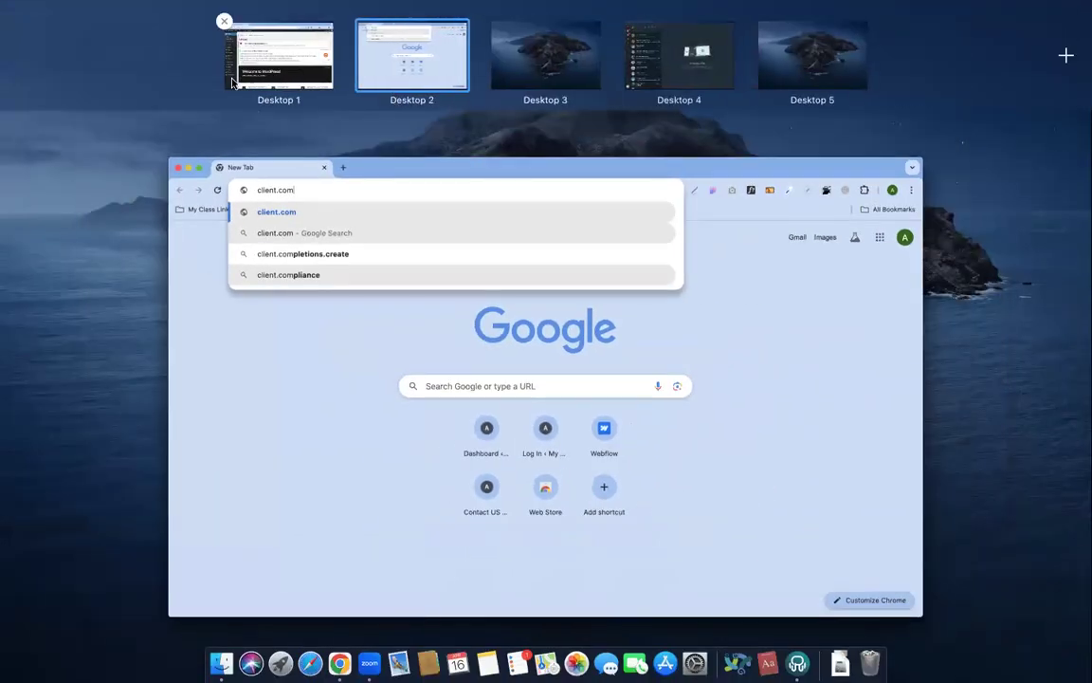
left_click(279, 57)
mouse_move(57, 95)
left_click(47, 122, "super")
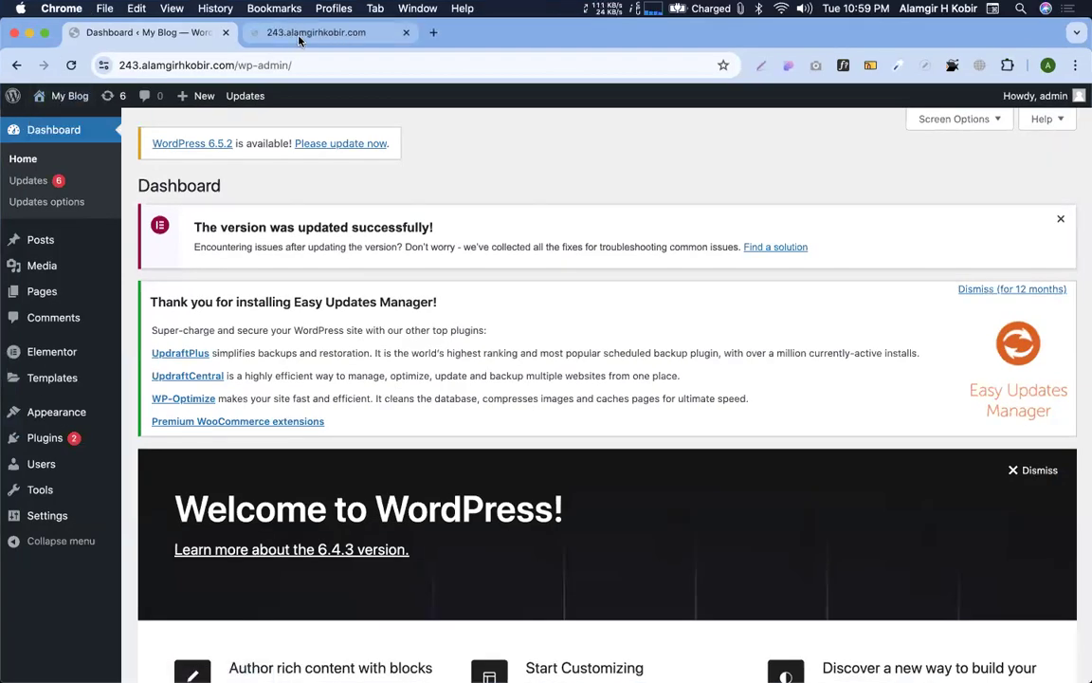
left_click(298, 34)
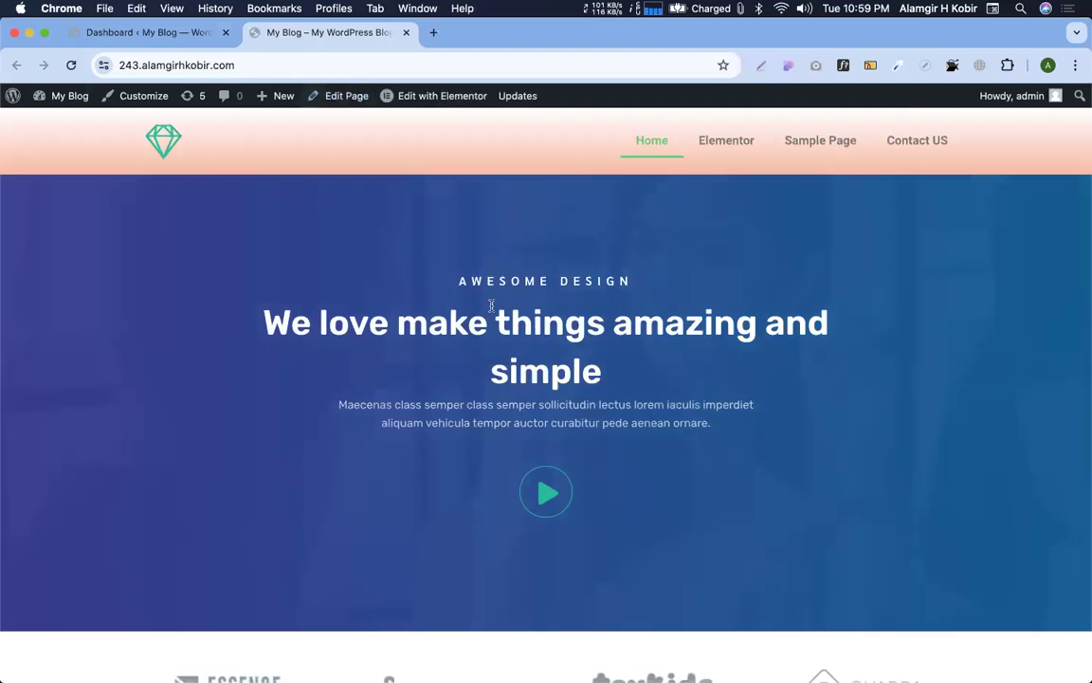
scroll(519, 408, "down", 15)
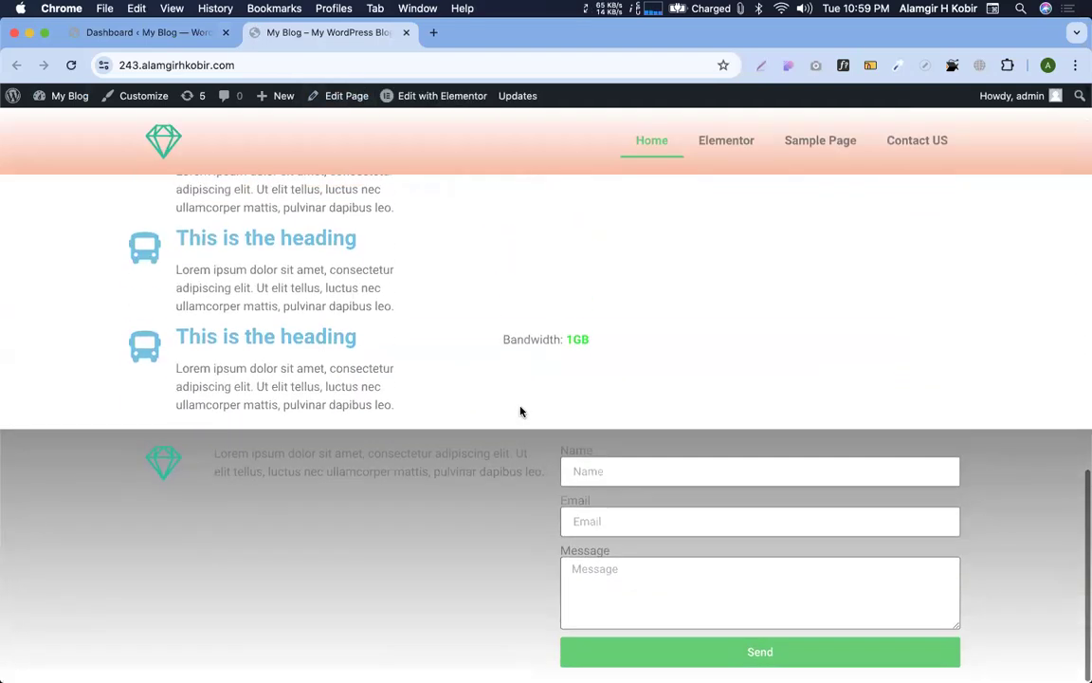
scroll(520, 327, "up", 15)
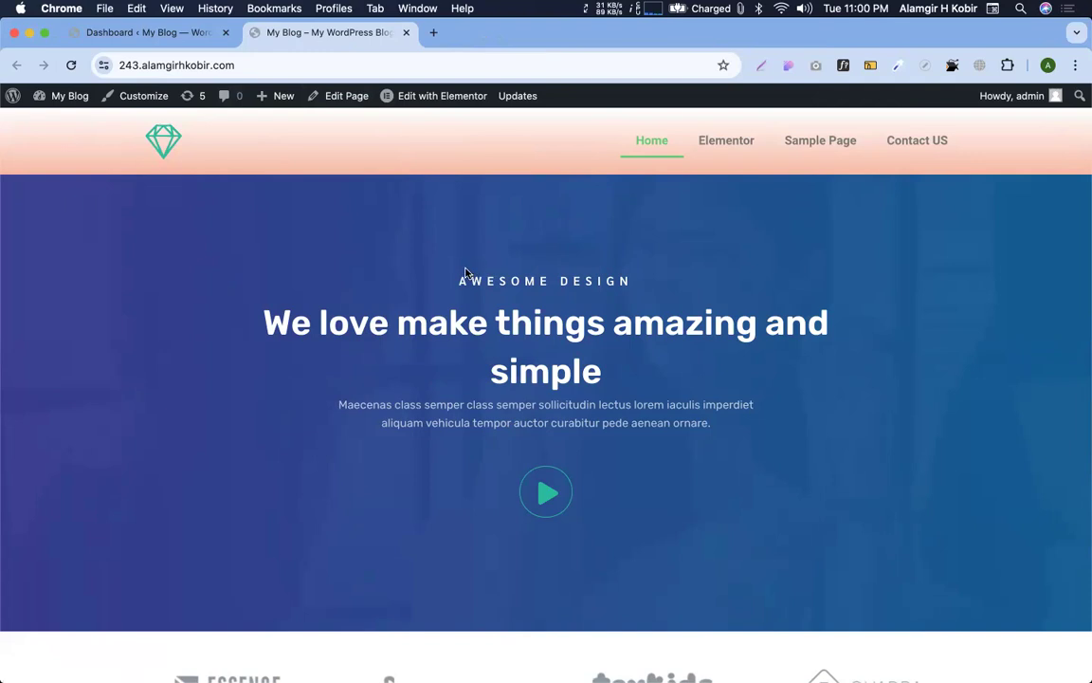
key("ctrl+Right")
key("ctrl+Left")
left_click(150, 32)
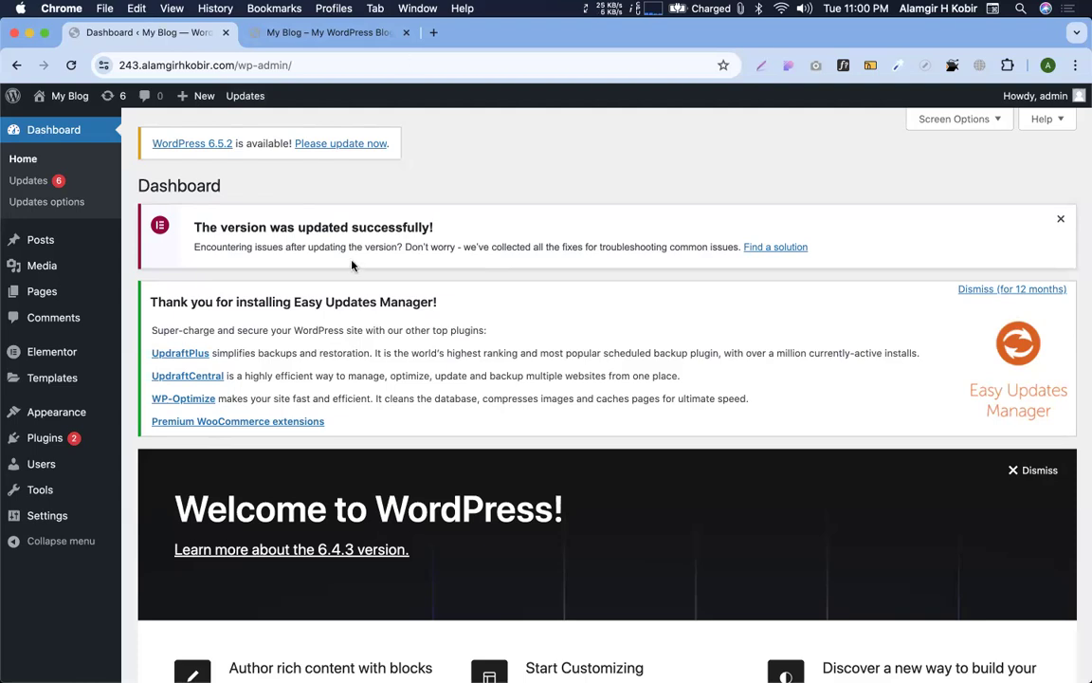
Replace client.com with alamgirhkobir.com/cpanel in the separate window on the other desktop and load it
key("ctrl+Right")
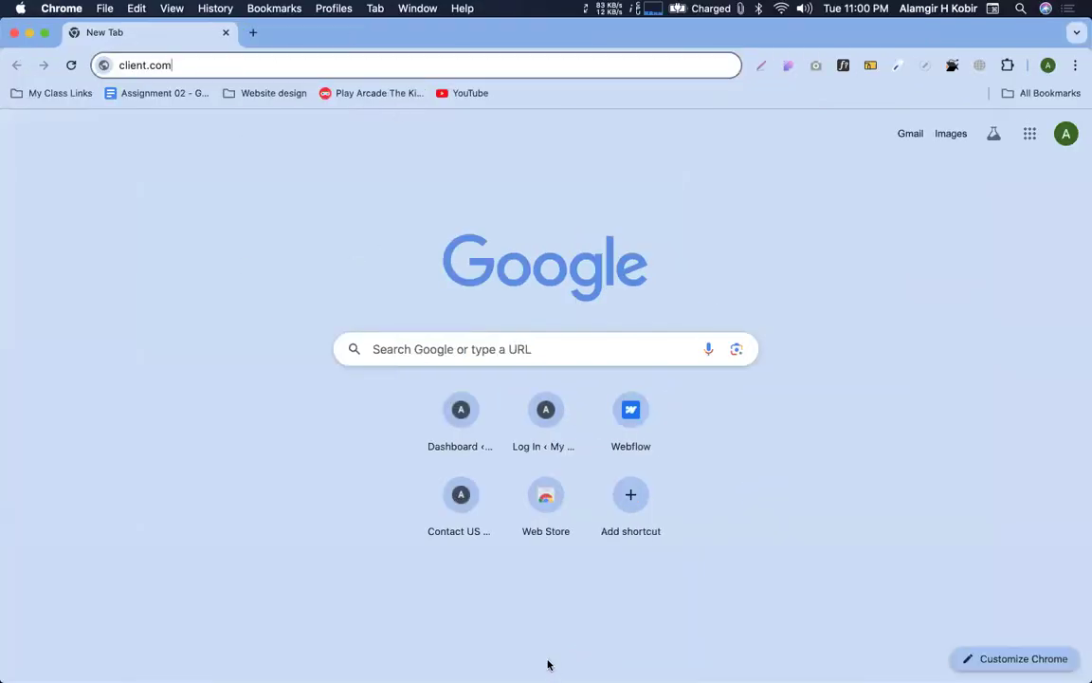
left_click(871, 376)
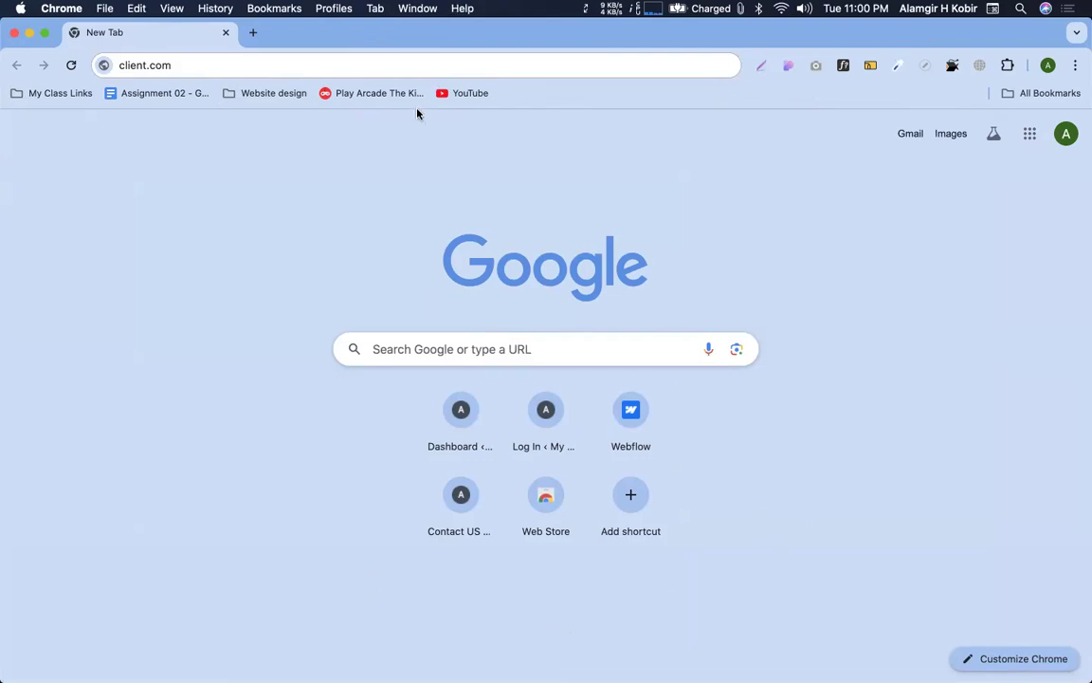
key("ctrl+Left")
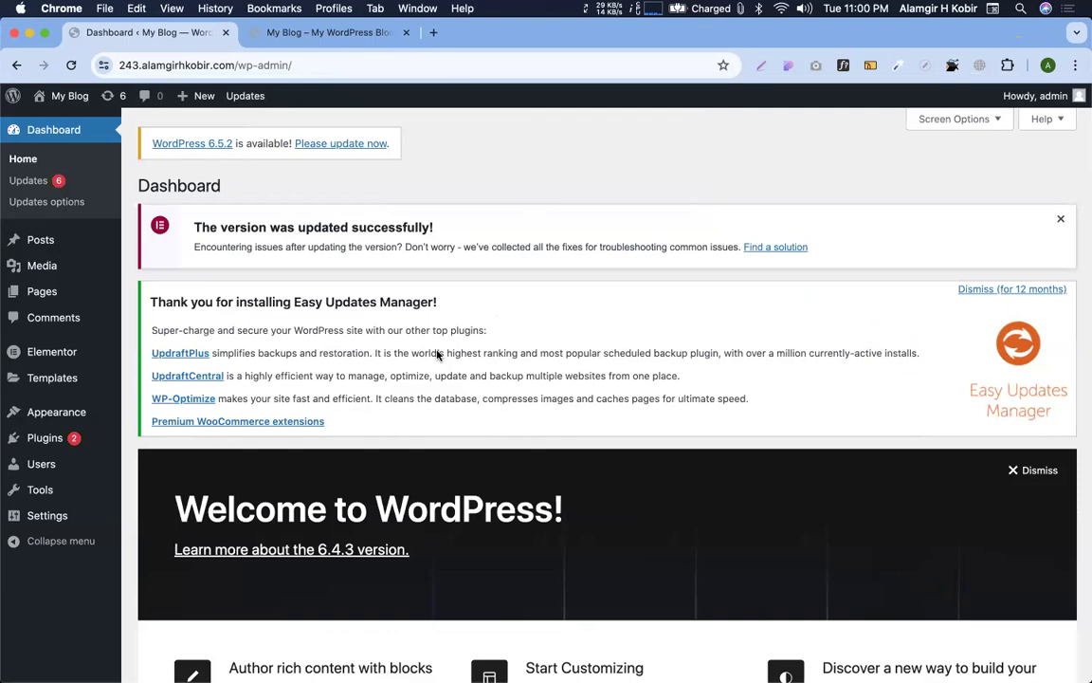
key("ctrl+Right")
key("ctrl+Left")
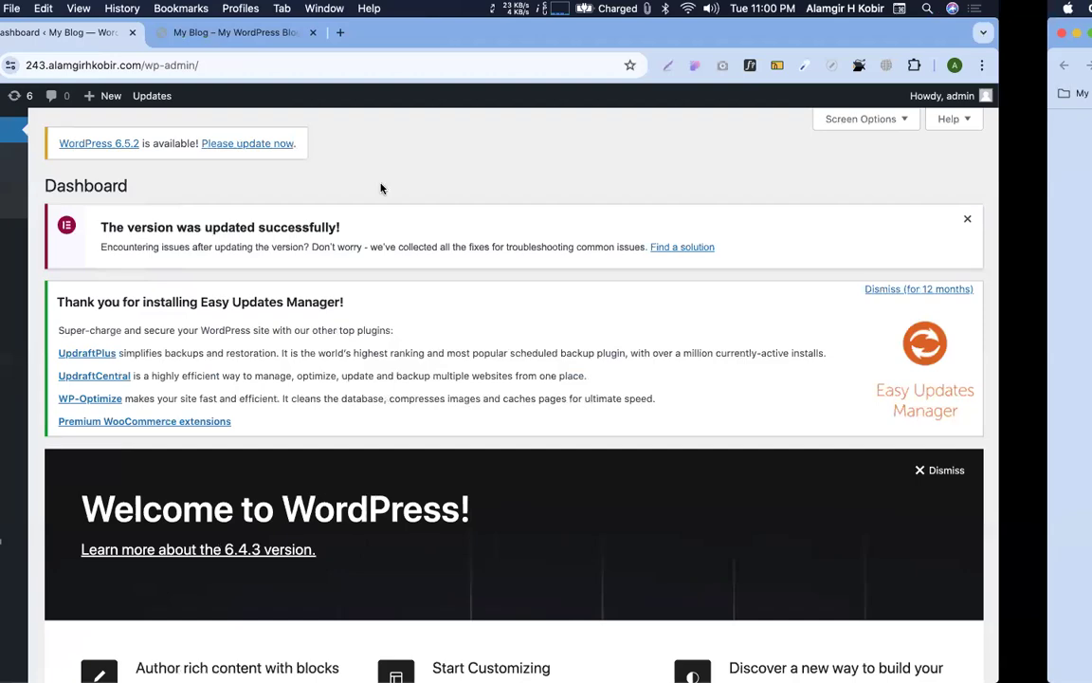
key("ctrl+Right")
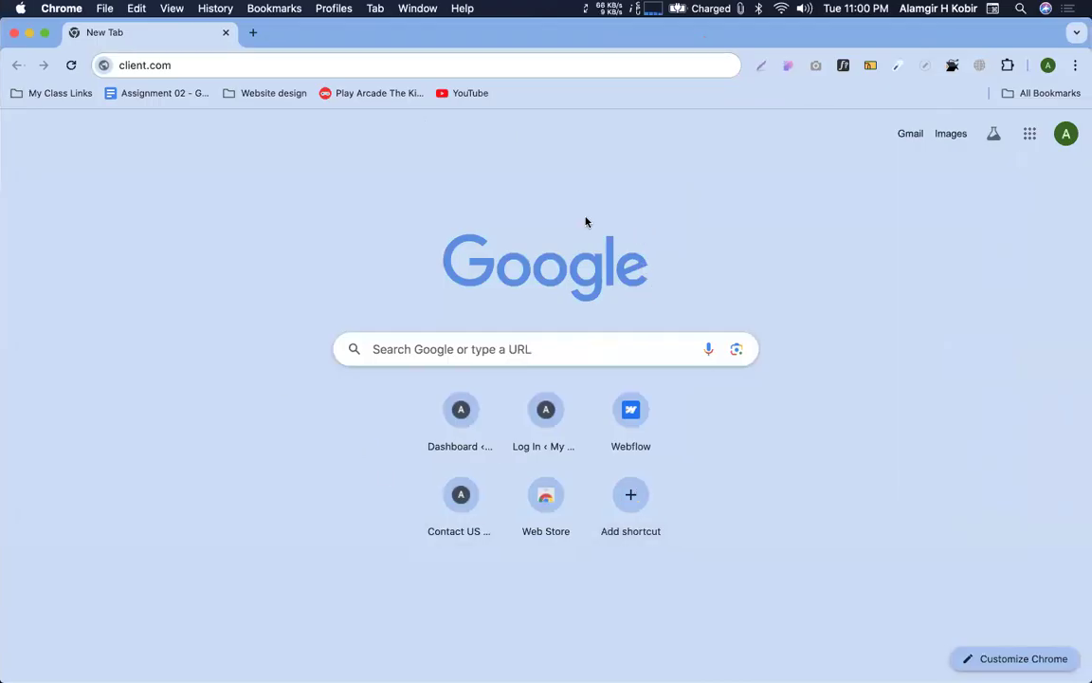
left_click(211, 70)
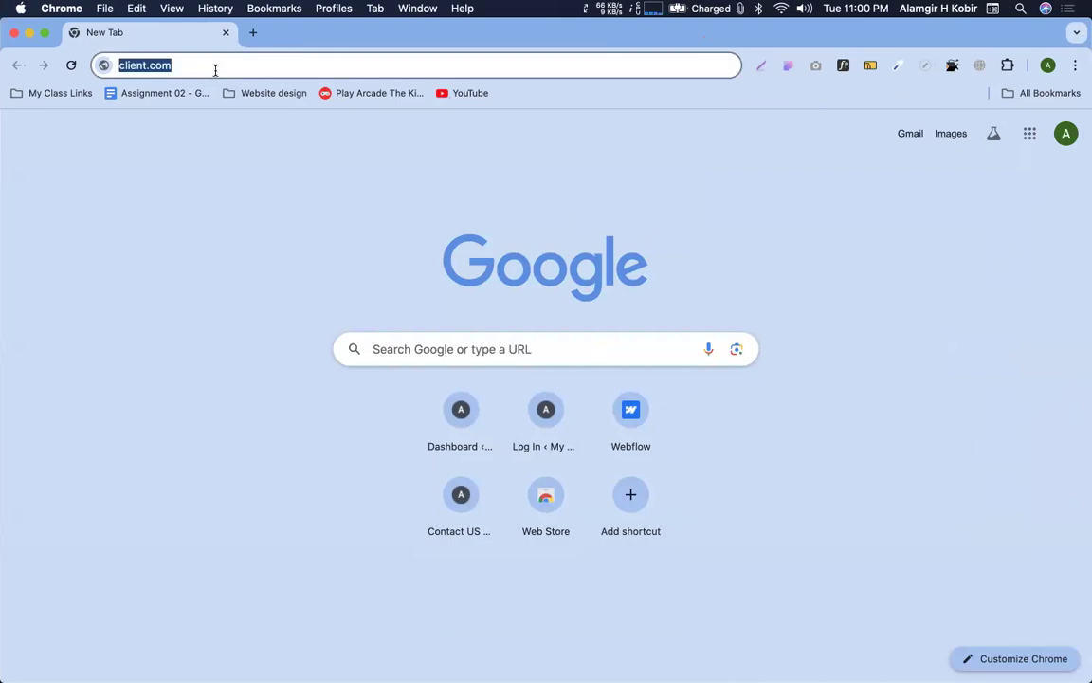
type("alamgir")
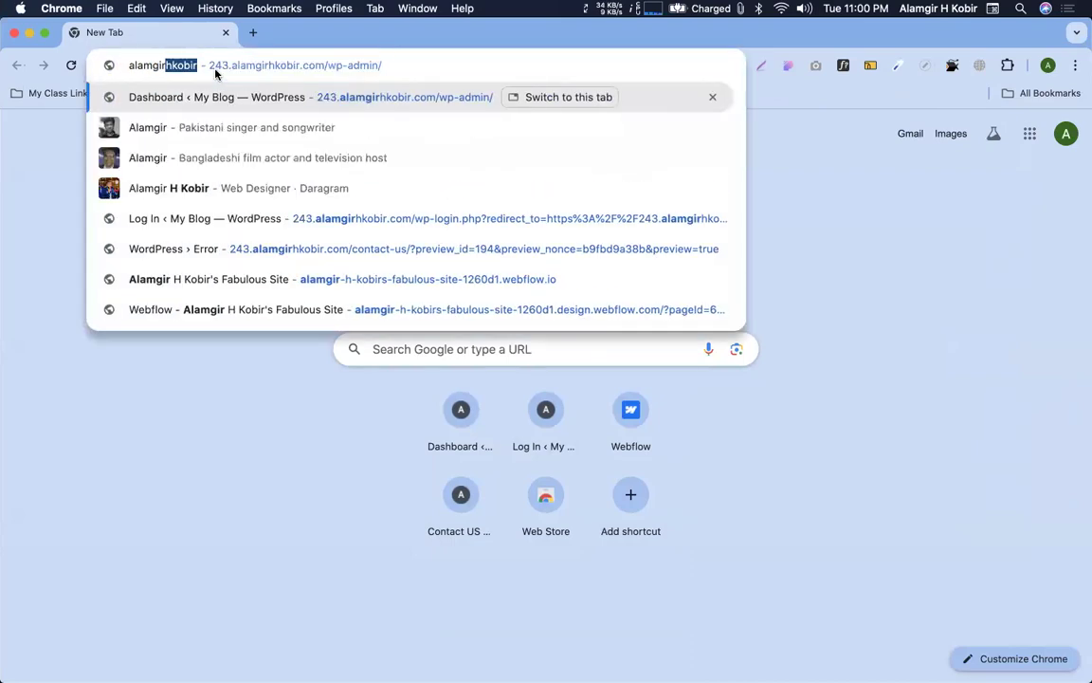
type("hkobir.com/cpan")
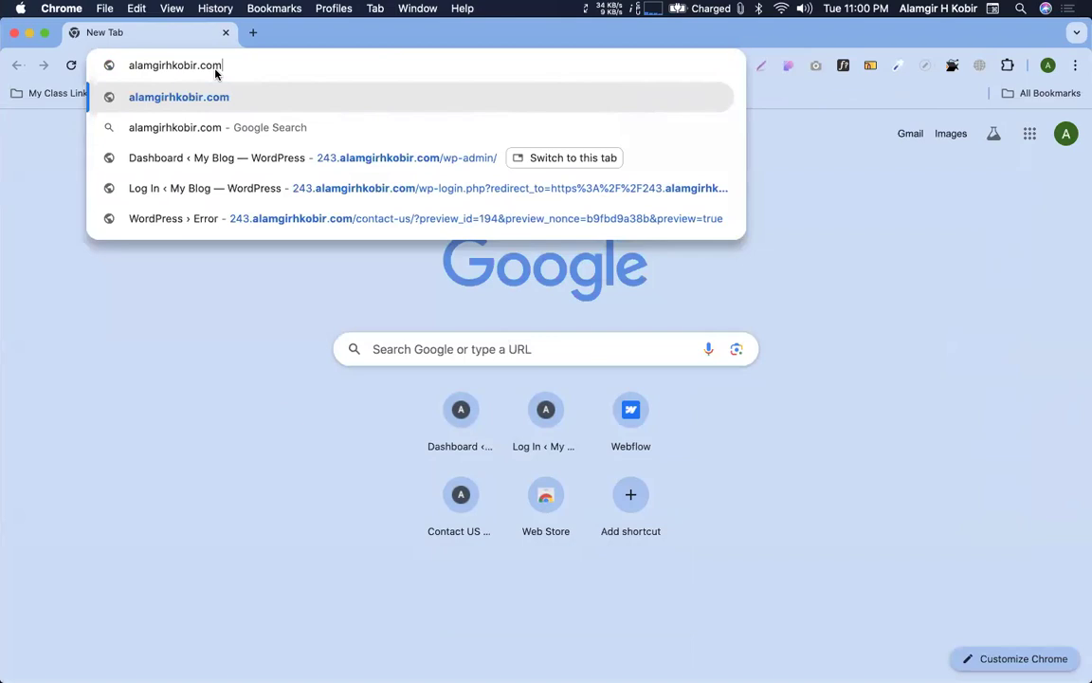
type("el")
key("Return")
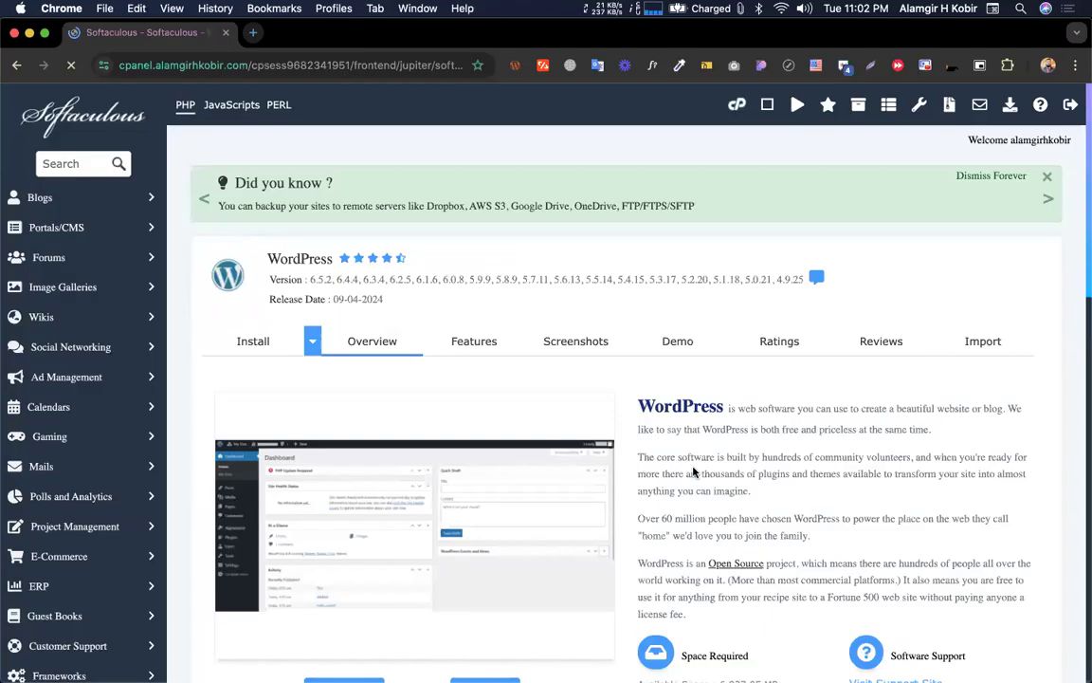
Scroll down the Softaculous WordPress overview page toward the install option
scroll(355, 524, "down", 4)
Install WordPress into the cmbd243bup directory instead of the default wp
left_click(334, 495)
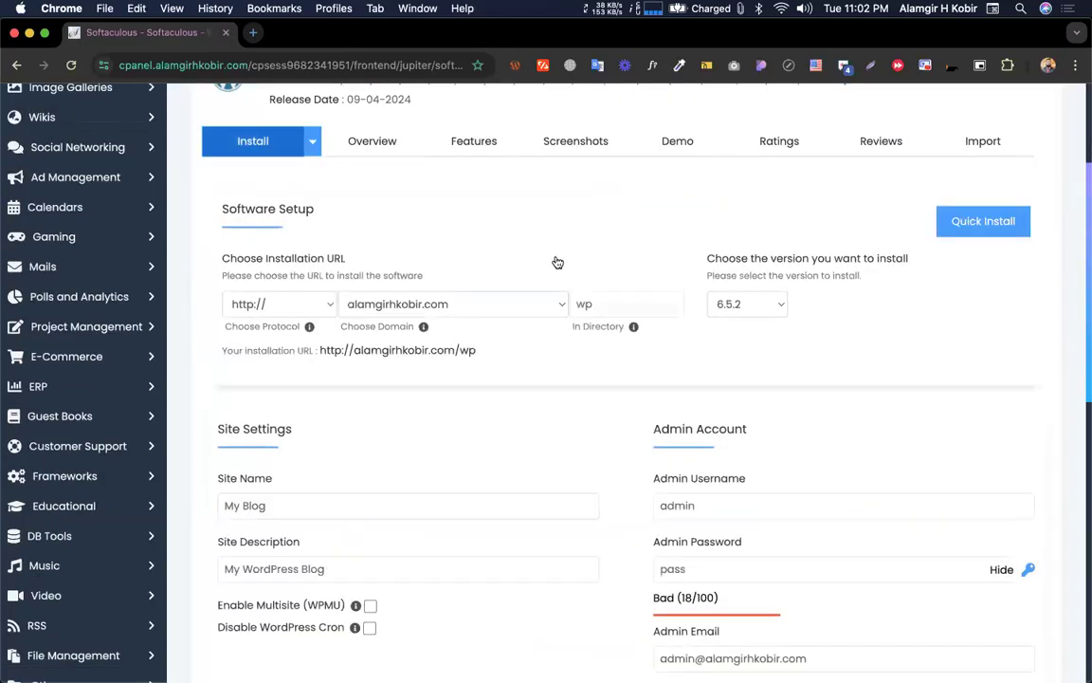
double_click(610, 307)
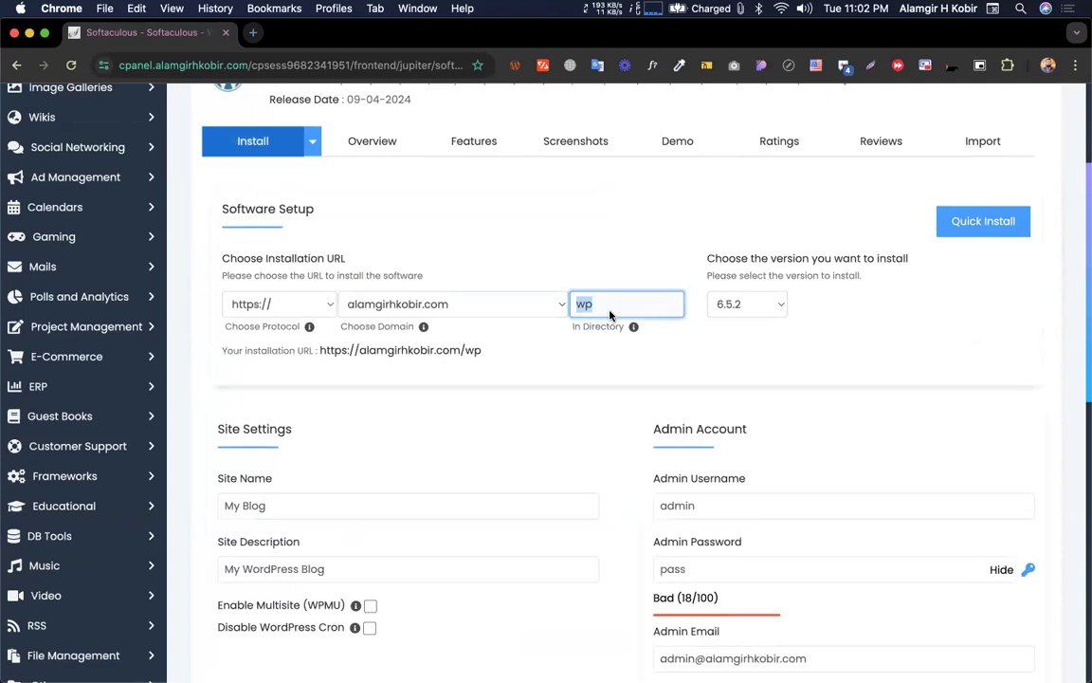
type("cmbd243")
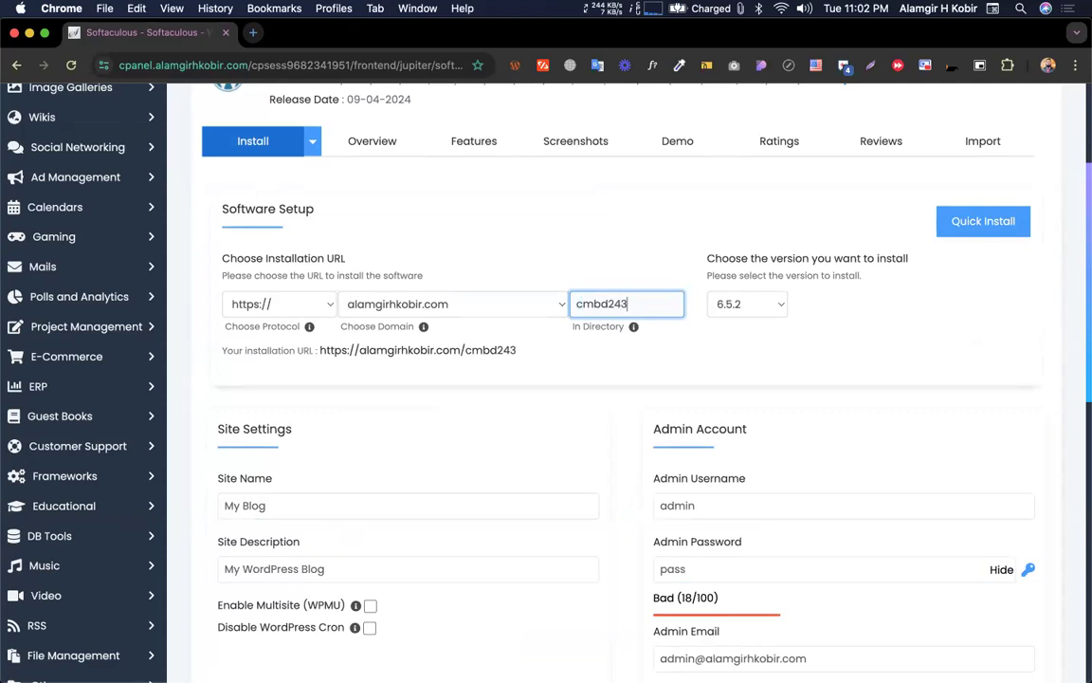
type("bup")
key("Return")
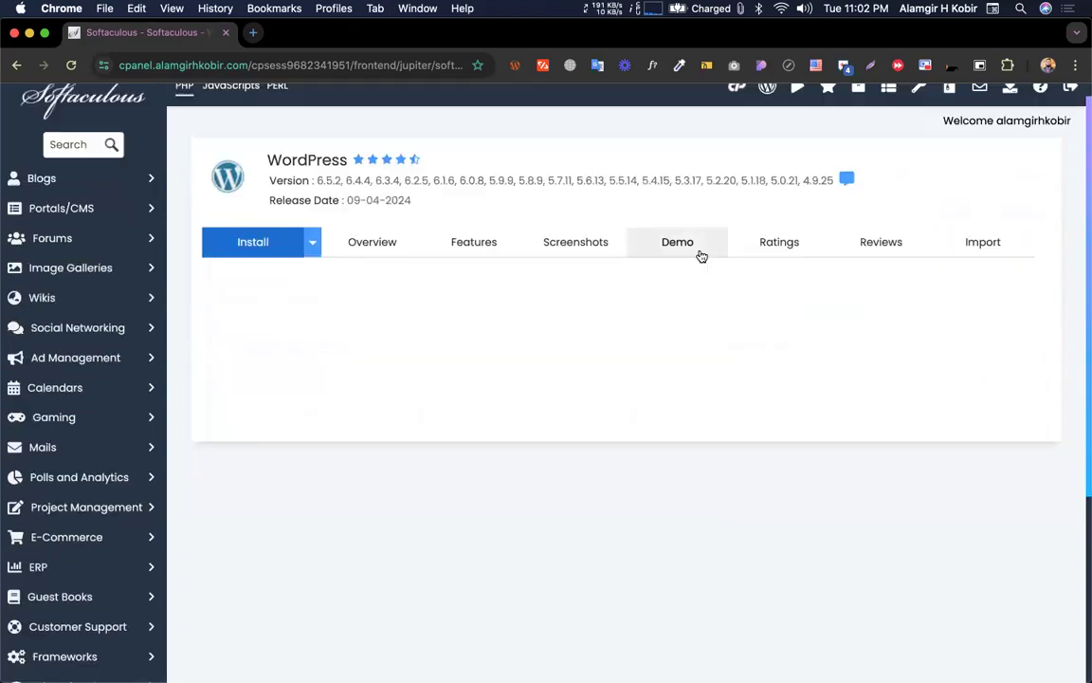
Move the installer window to Desktop 2, open the new site's admin URL, and close Softaculous
key("ctrl+Up")
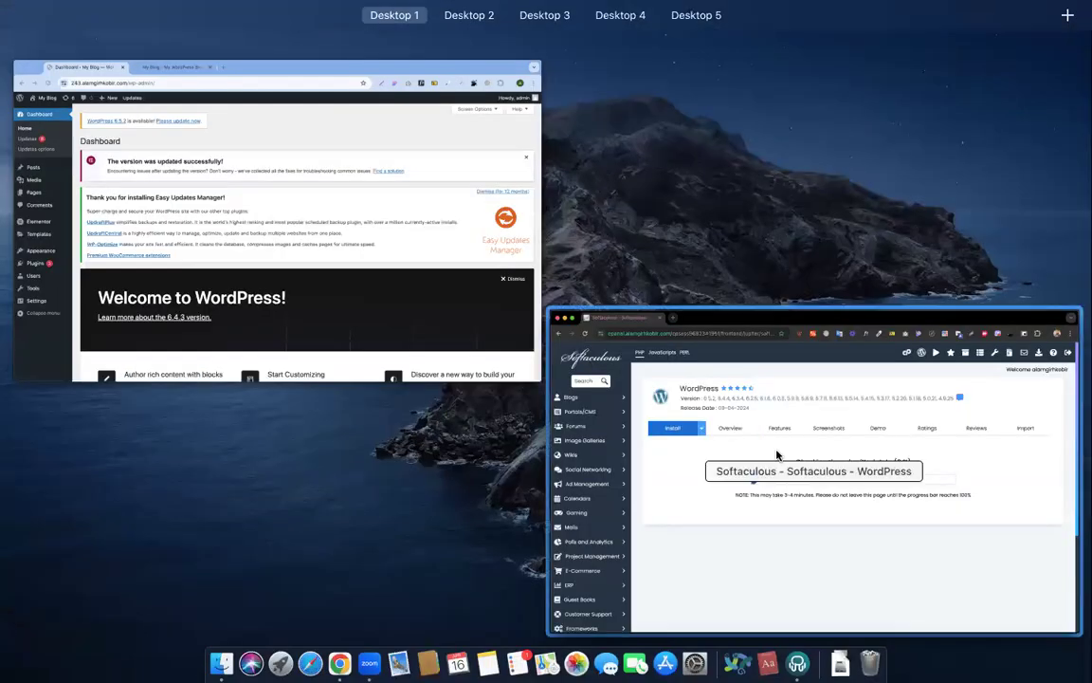
left_click_drag(580, 383, 403, 38)
key("ctrl+Up")
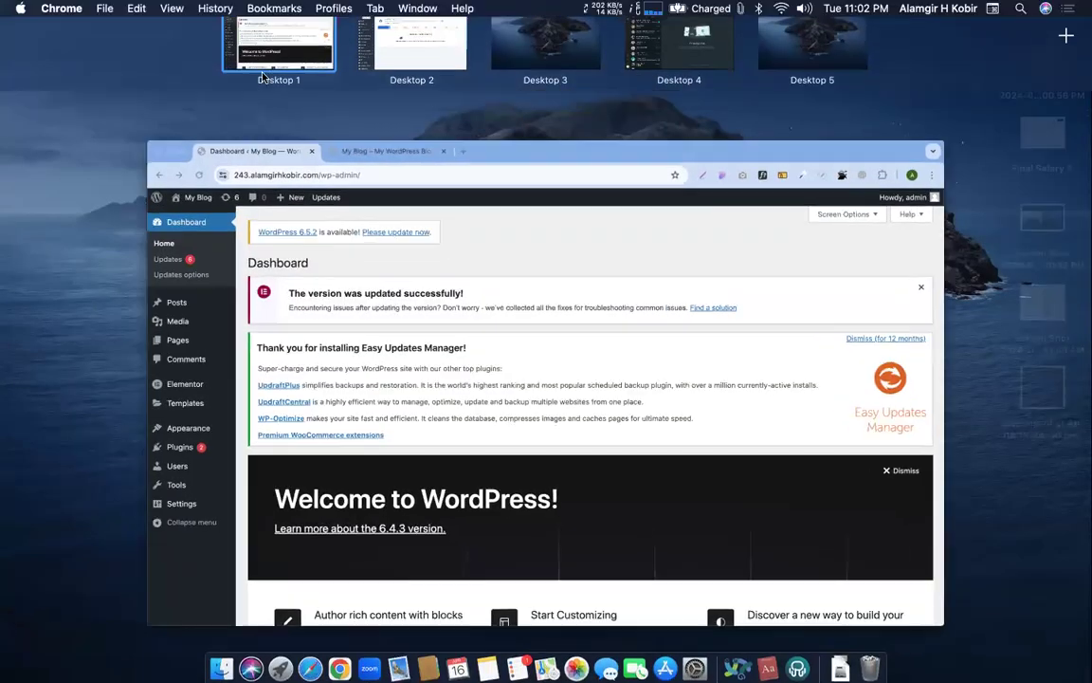
key("ctrl+Right")
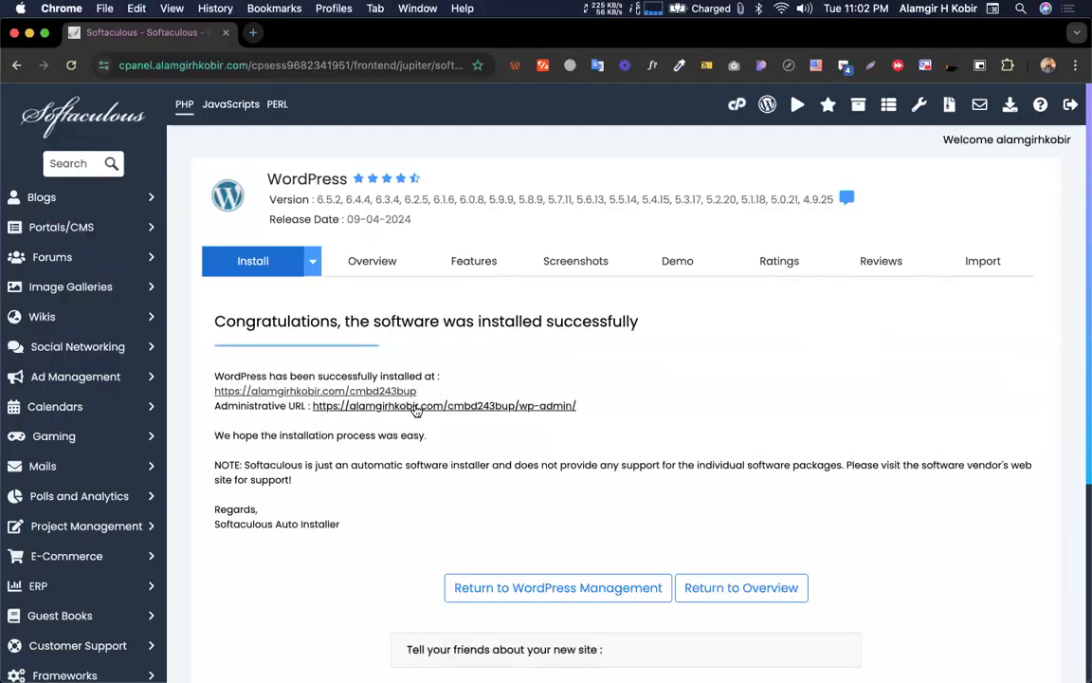
left_click(375, 364)
left_click(225, 33)
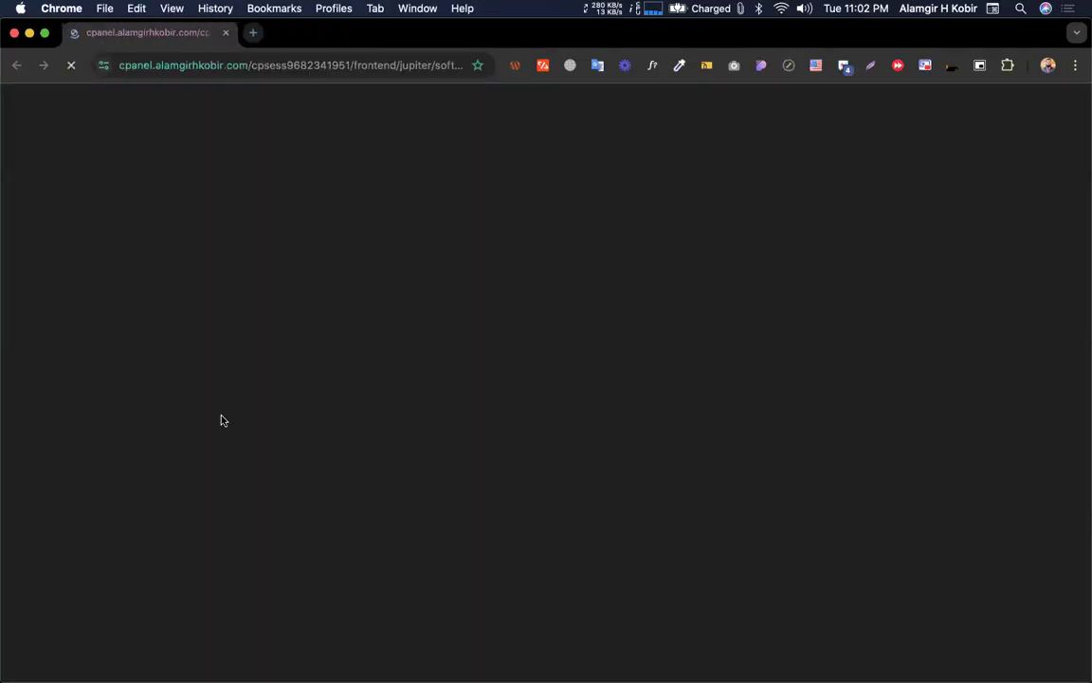
Go to Plugins > Add New Plugin on the old site's dashboard
key("ctrl+Left")
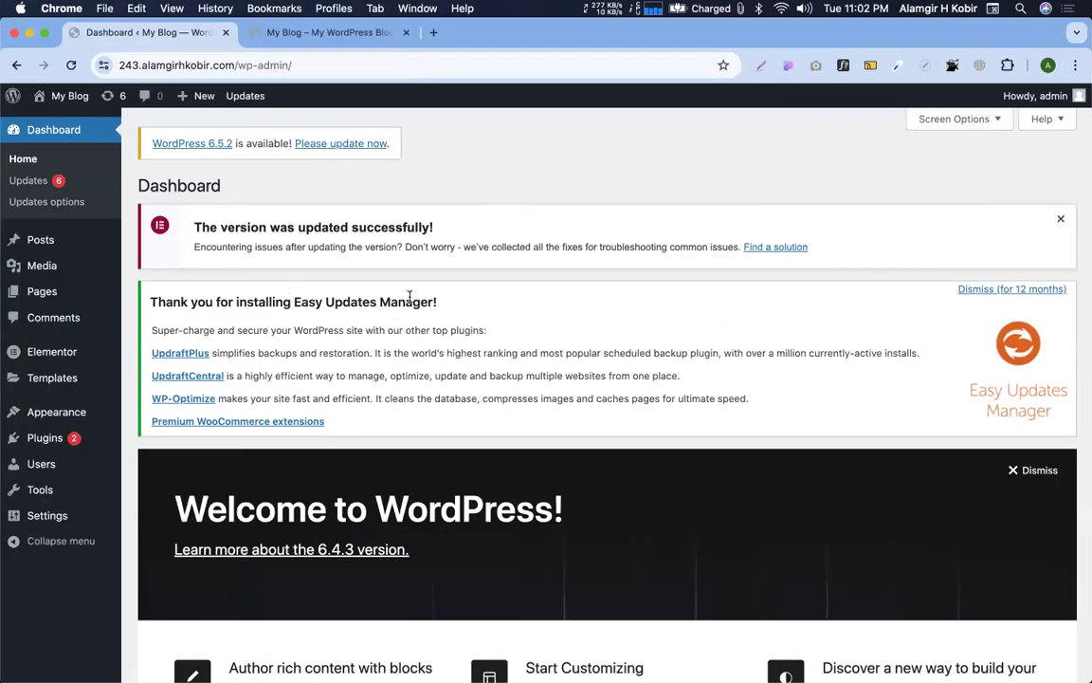
key("ctrl+Right")
key("ctrl+Left")
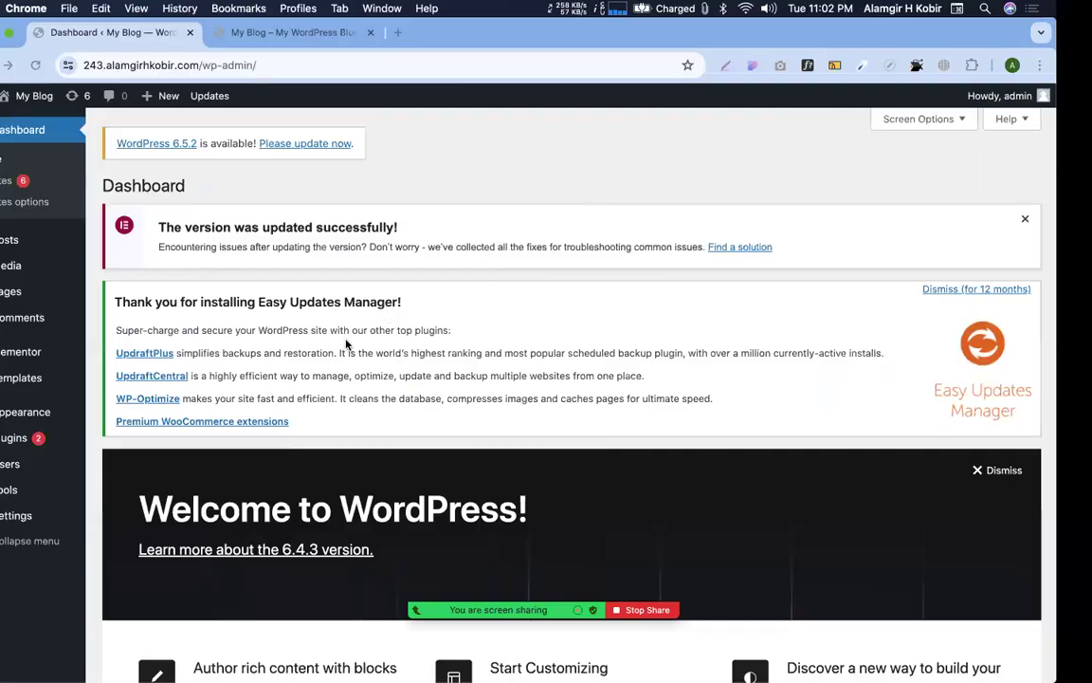
mouse_move(66, 441)
left_click(144, 462)
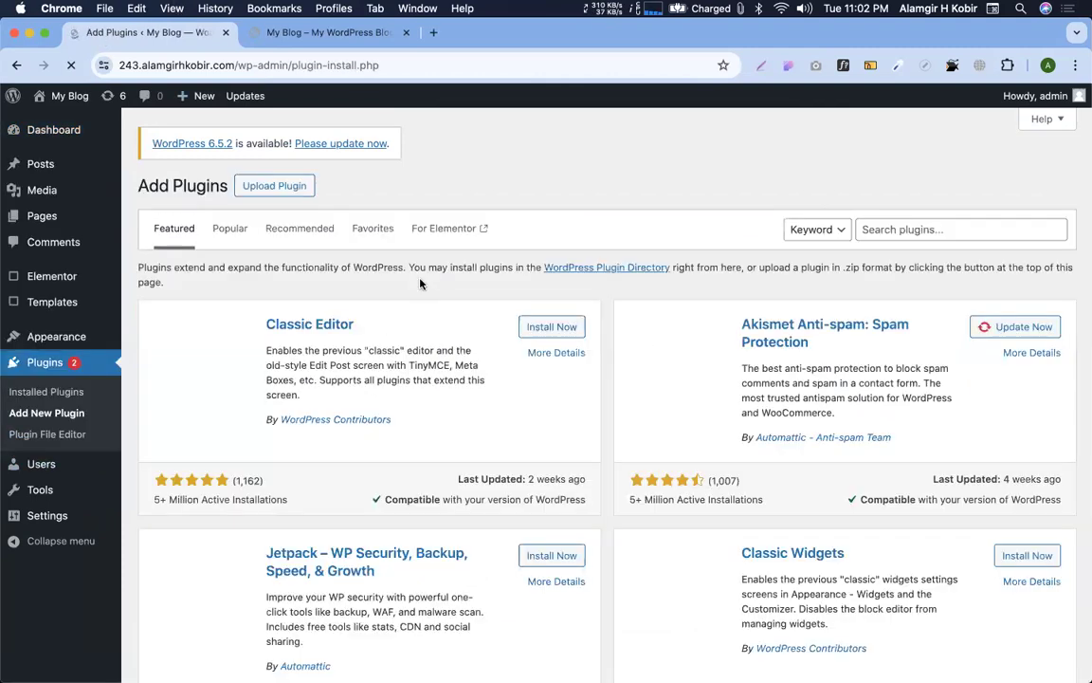
Search for 'all in one wp' and install the All-in-One WP Migration plugin
left_click(873, 232)
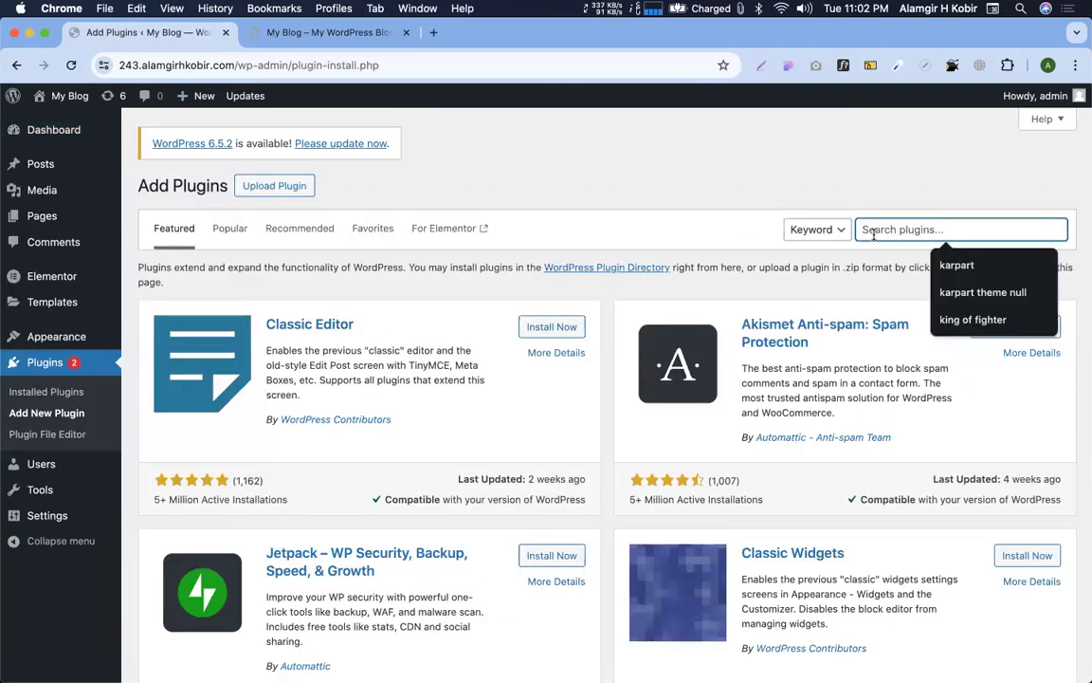
type("all in one wp")
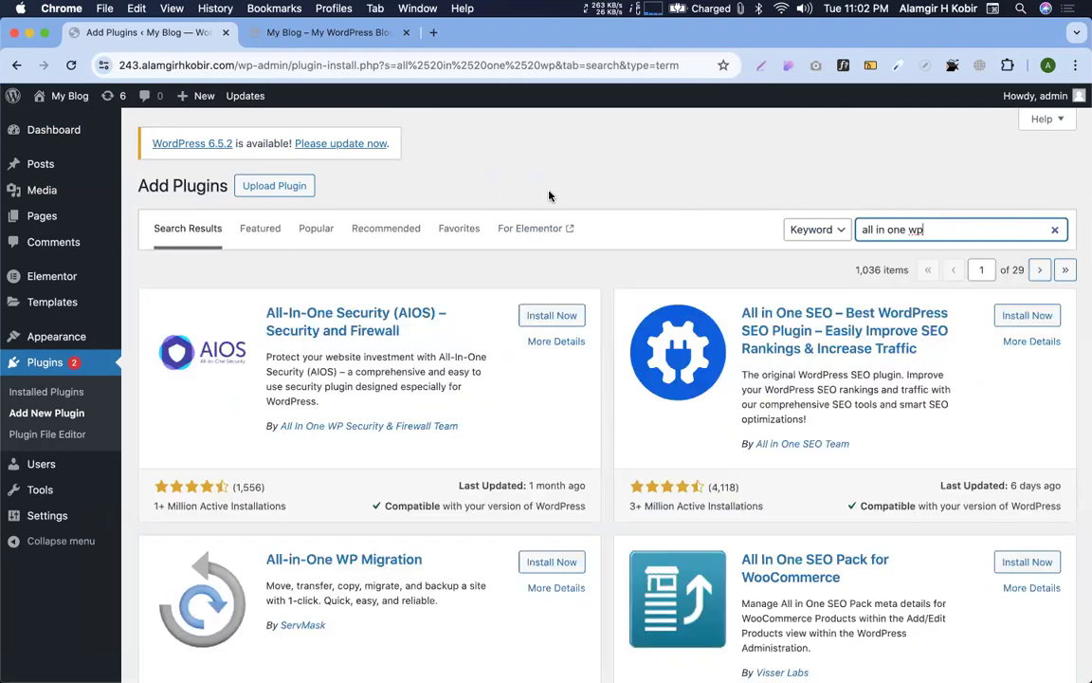
scroll(546, 376, "down", 5)
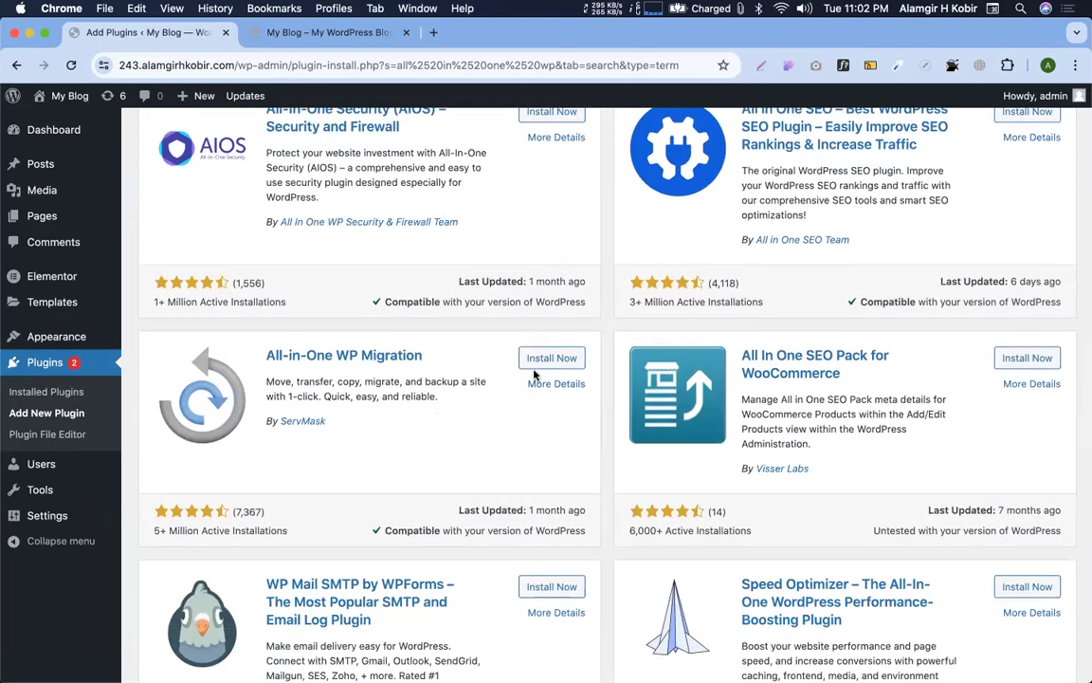
left_click(550, 360)
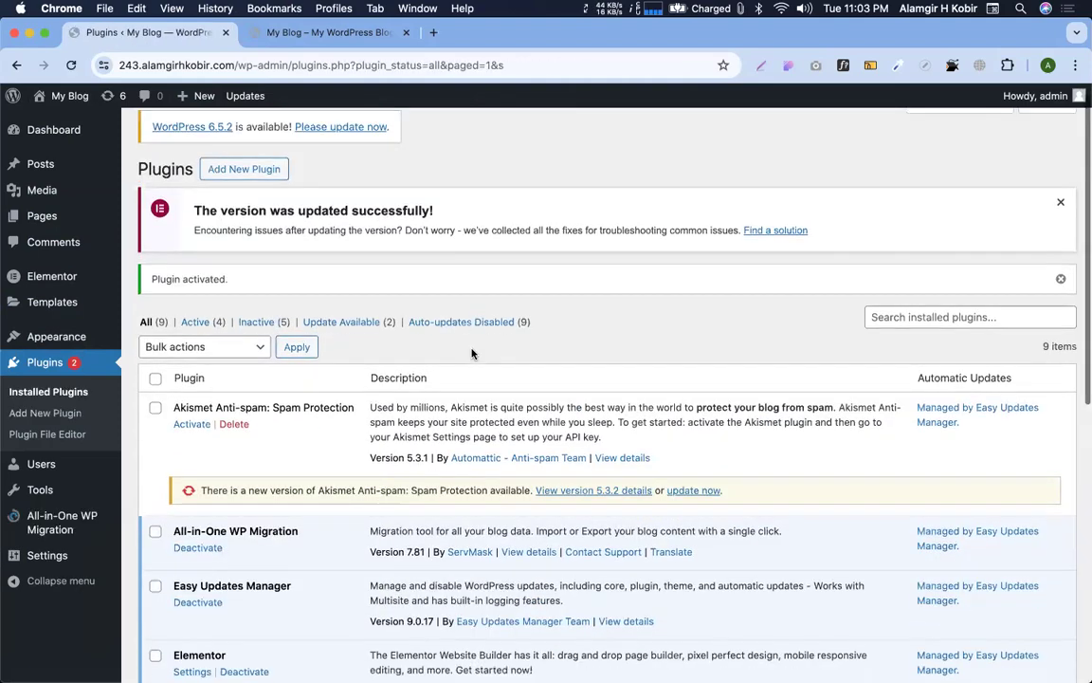
scroll(472, 354, "down", 5)
scroll(472, 354, "up", 5)
scroll(470, 349, "down", 10)
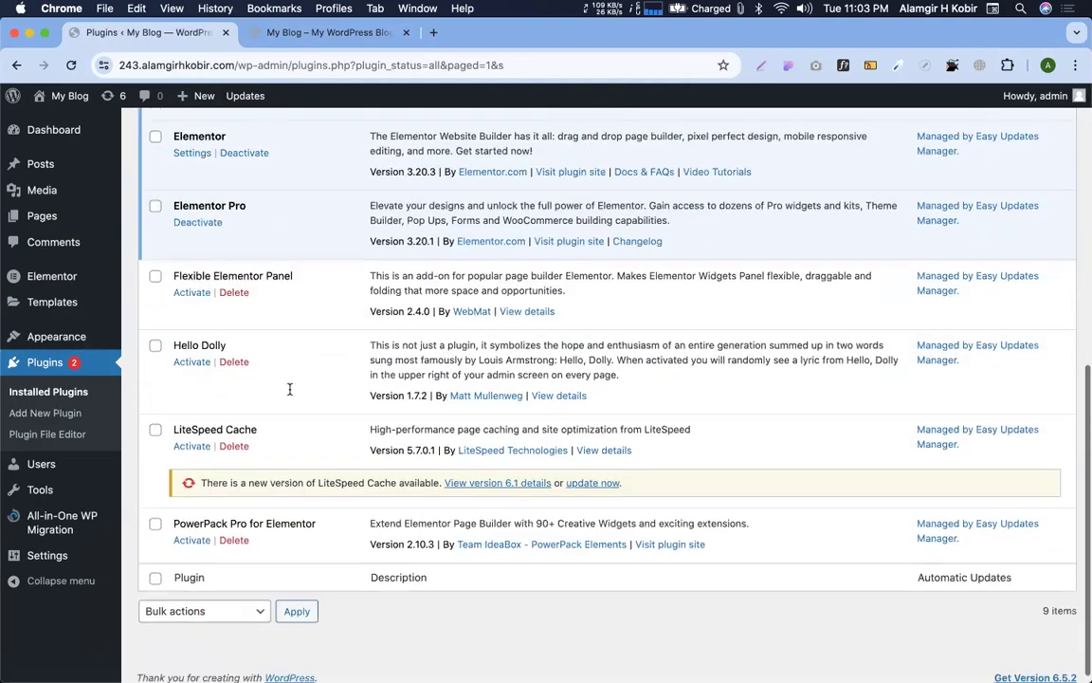
mouse_move(57, 521)
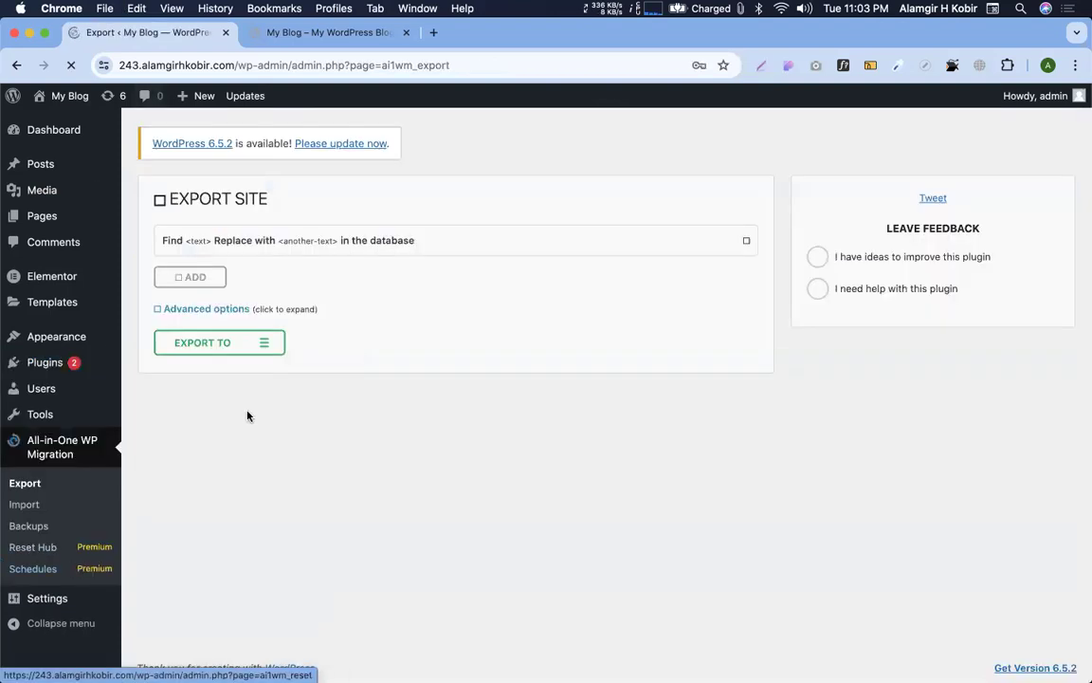
Export the old site with All-in-One WP Migration's Export To > File
left_click(225, 345)
left_click(185, 367)
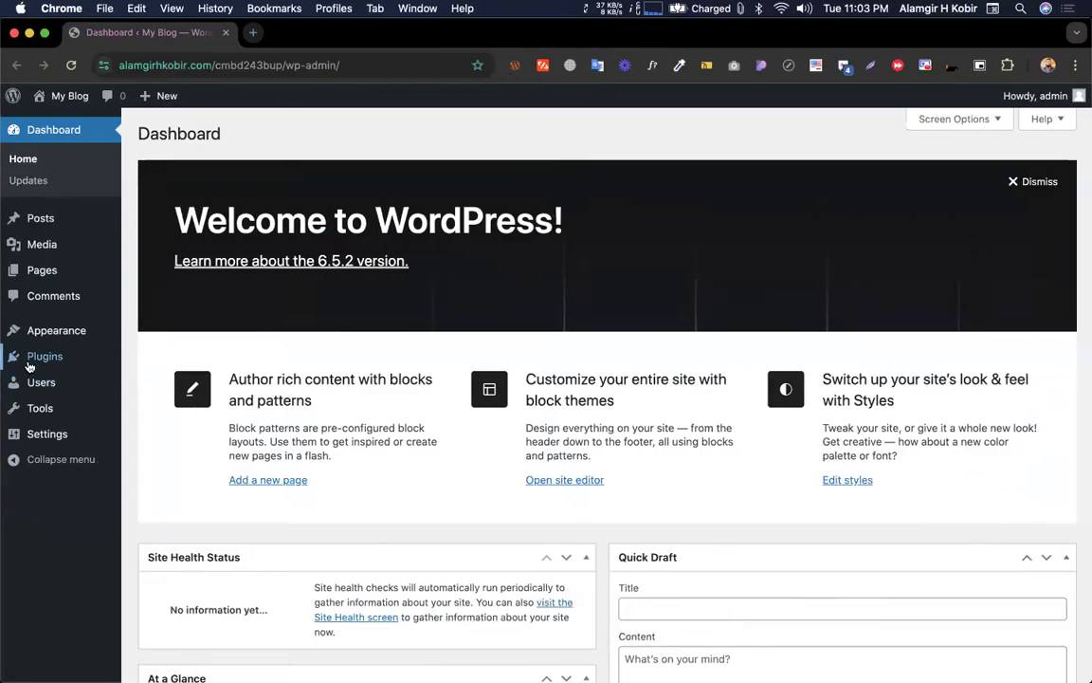
On the new site, search Add New Plugin for 'all in one' while the export archives
mouse_move(29, 359)
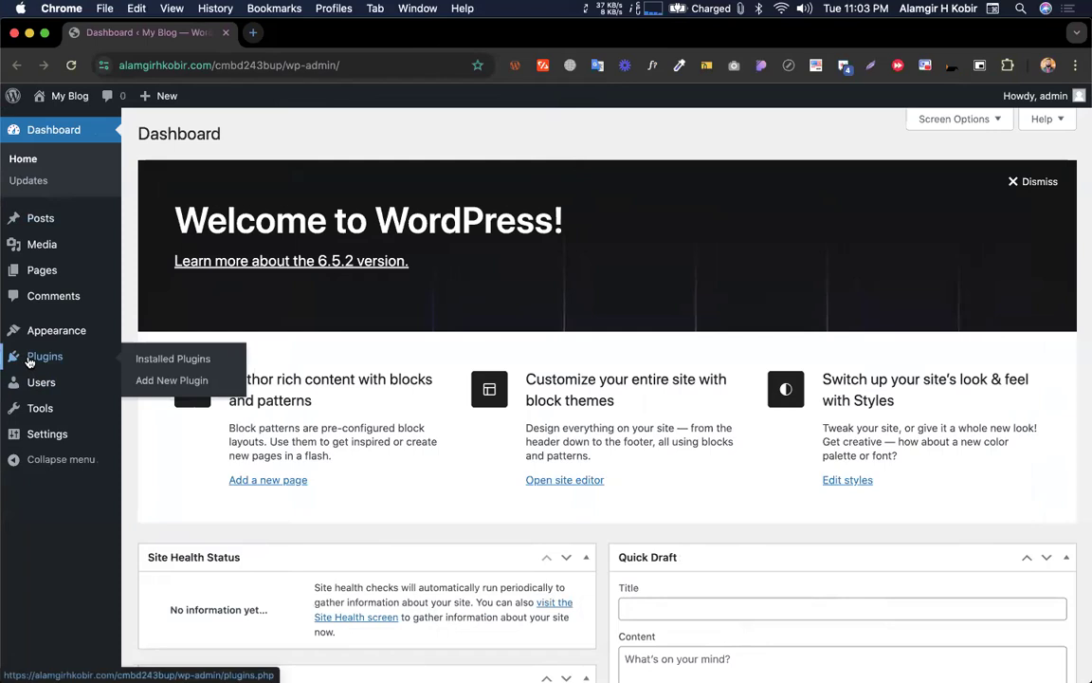
left_click(161, 380)
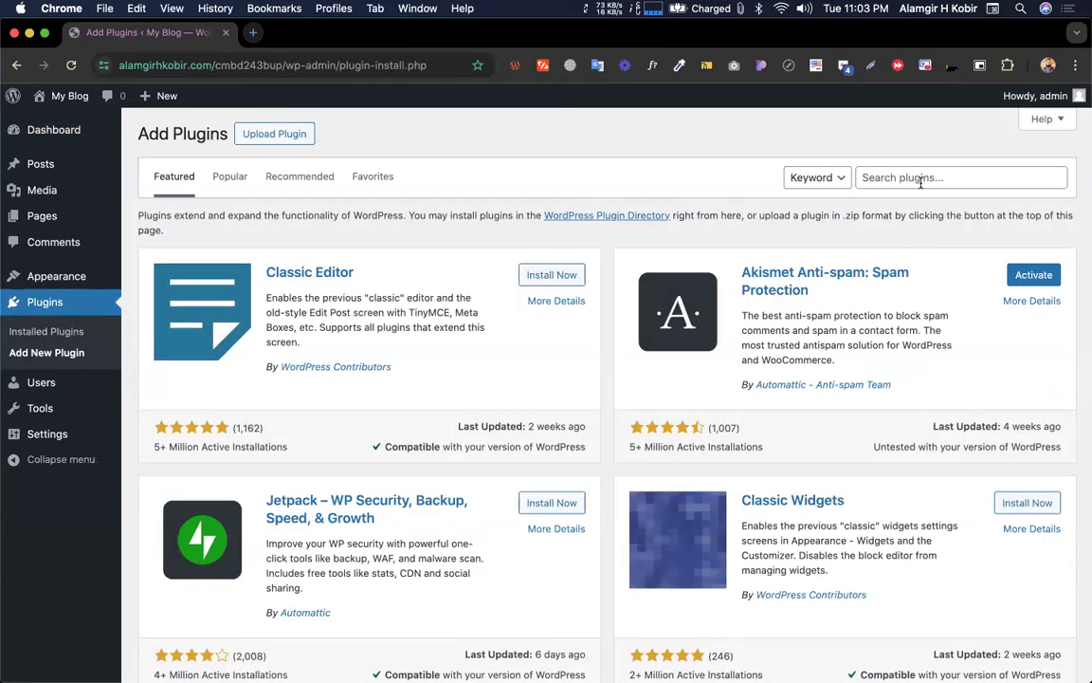
left_click(920, 179)
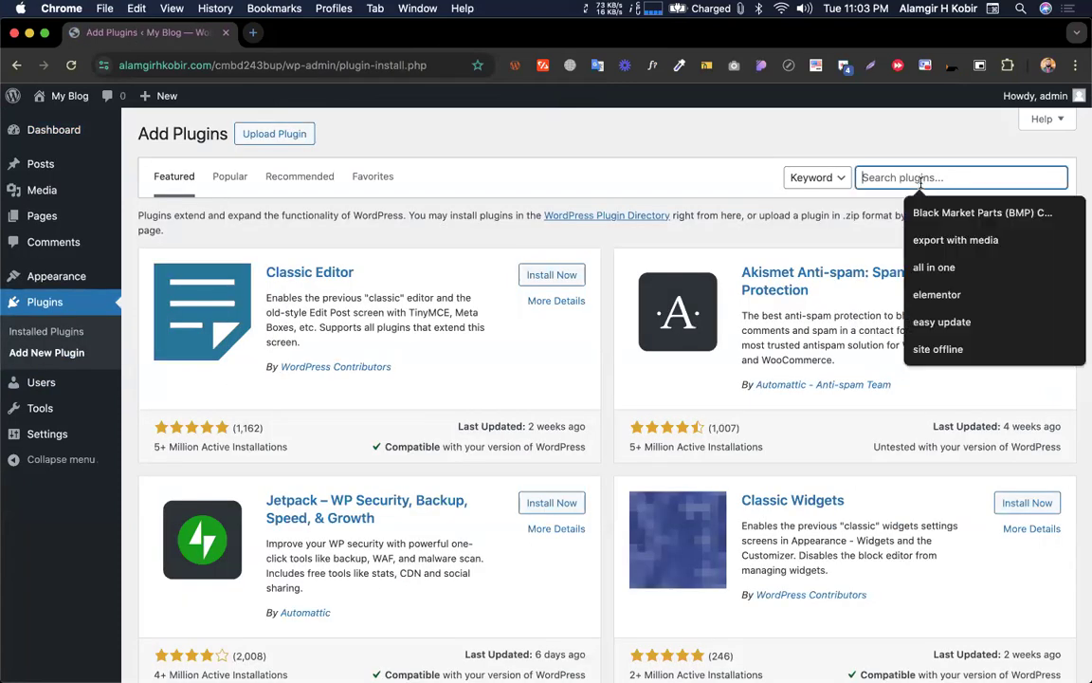
left_click(913, 269)
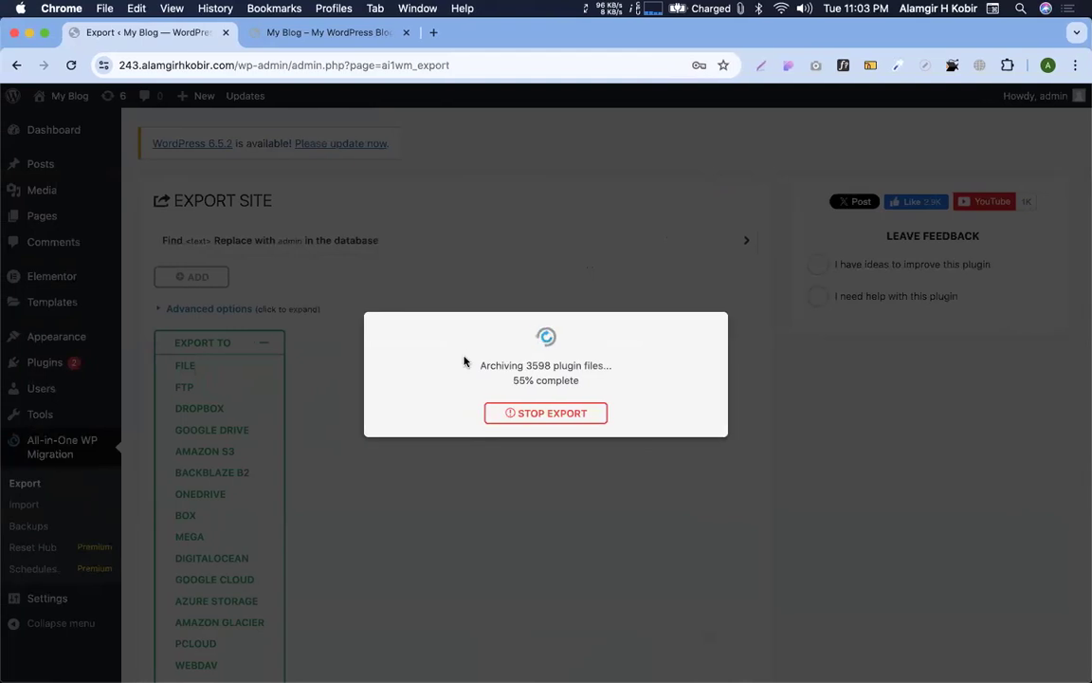
left_click_drag(465, 362, 629, 406)
left_click(627, 378)
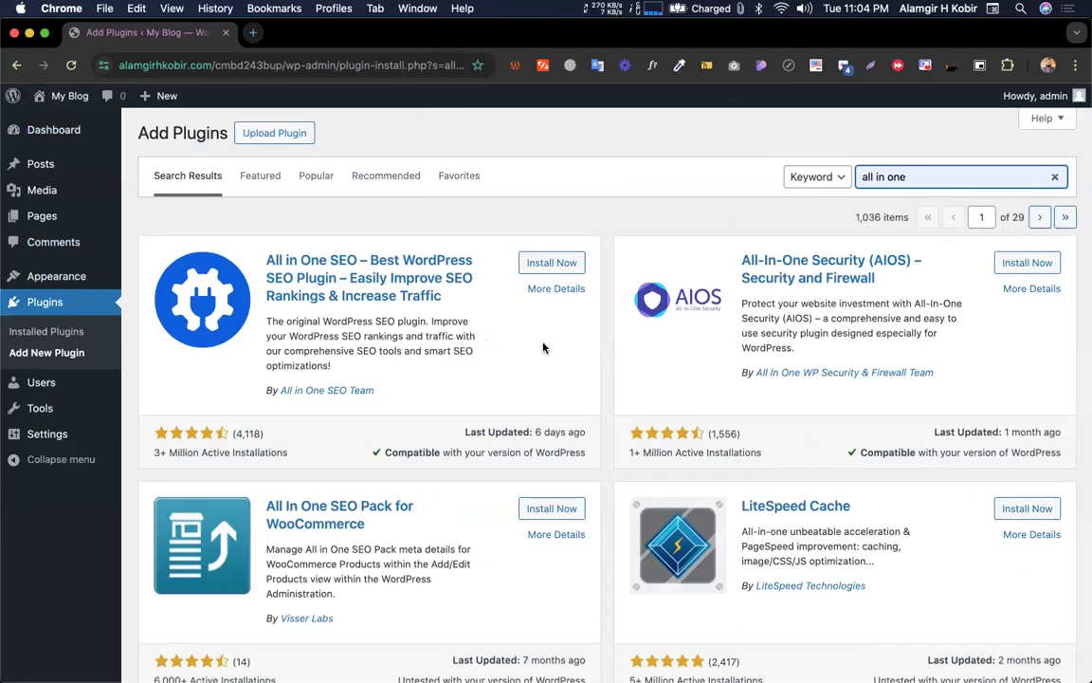
Install and activate All-in-One WP Migration on the new cmbd243bup site
scroll(540, 347, "down", 5)
left_click(556, 536)
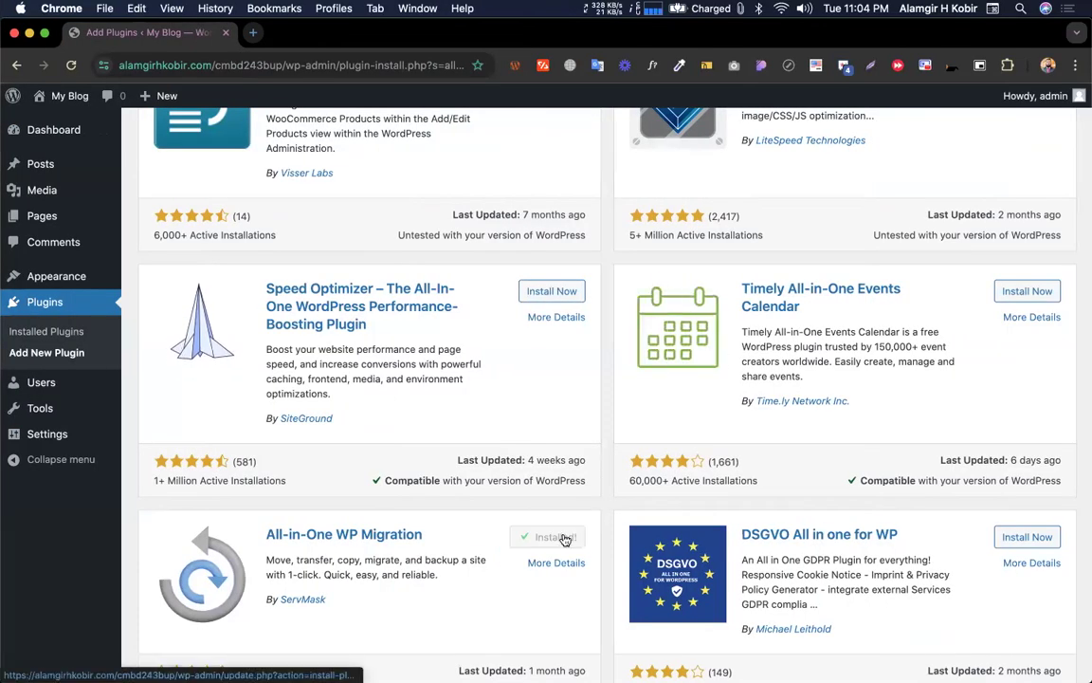
left_click(565, 537)
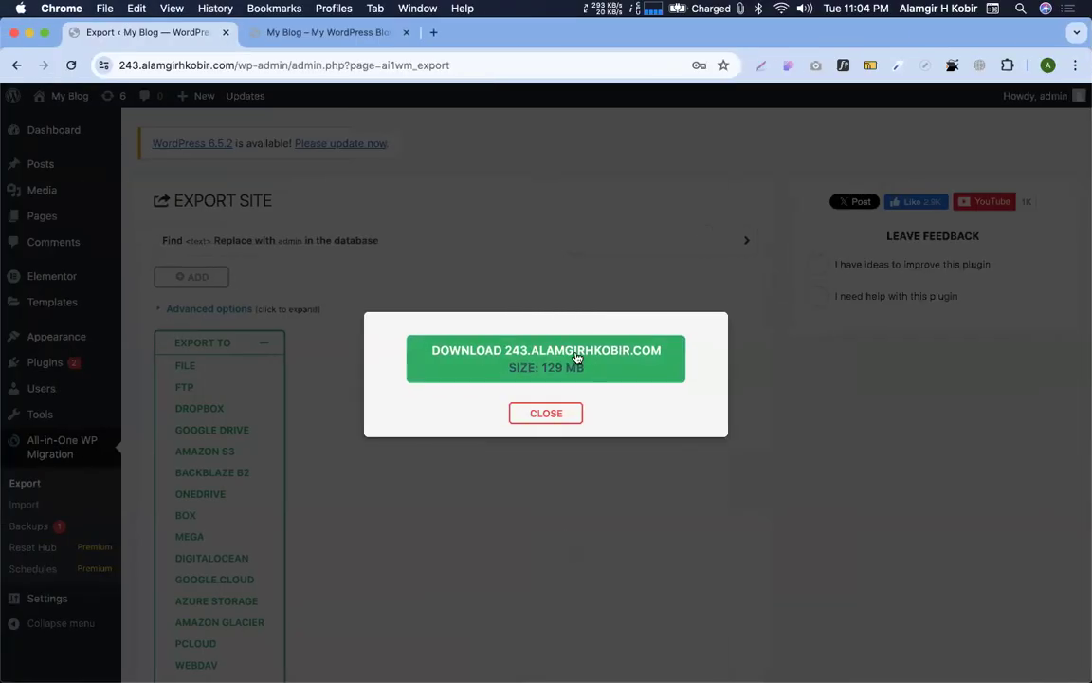
Download the old site's finished 129 MB backup file
left_click(558, 353)
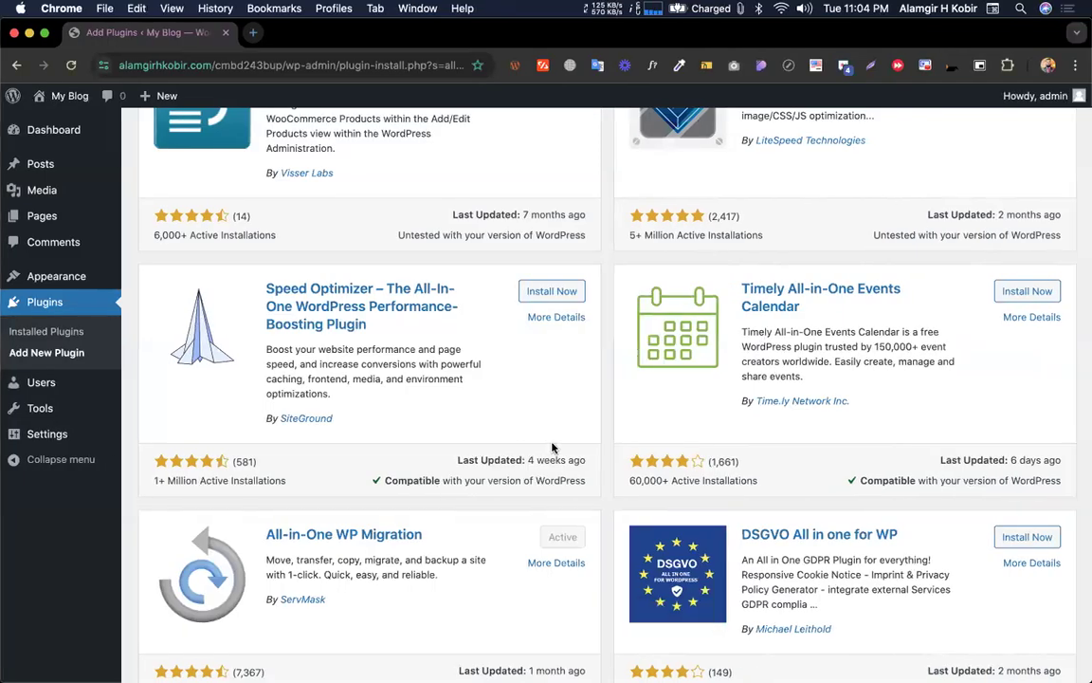
scroll(552, 447, "down", 1)
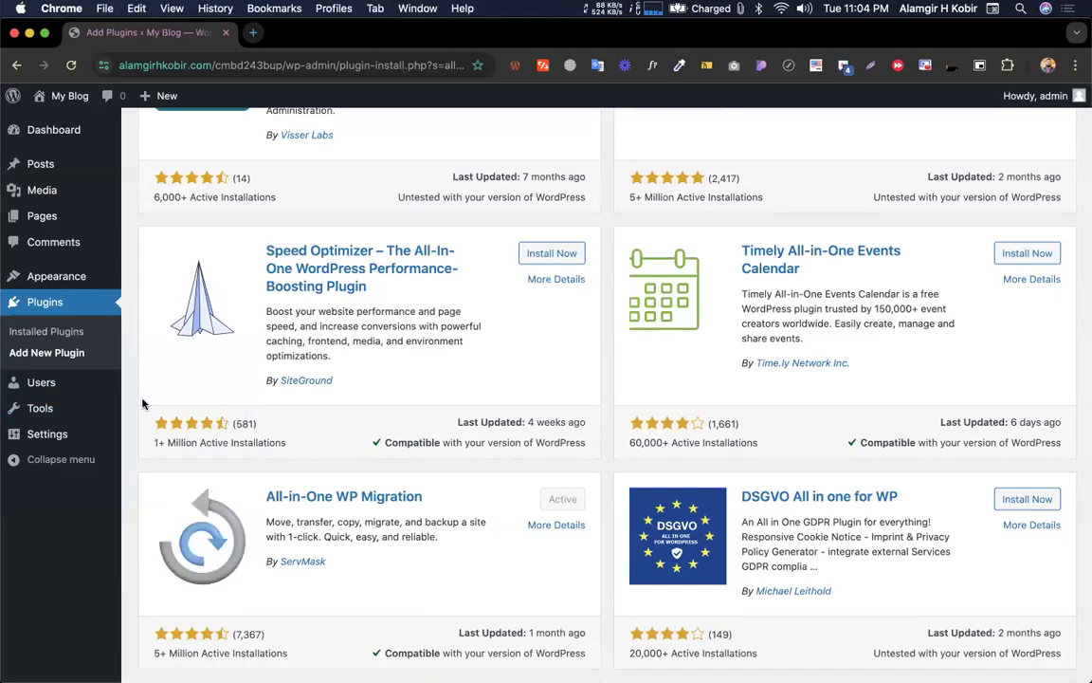
Open the new site's Installed Plugins, close the old export dialog, and check the backup download
left_click(75, 217)
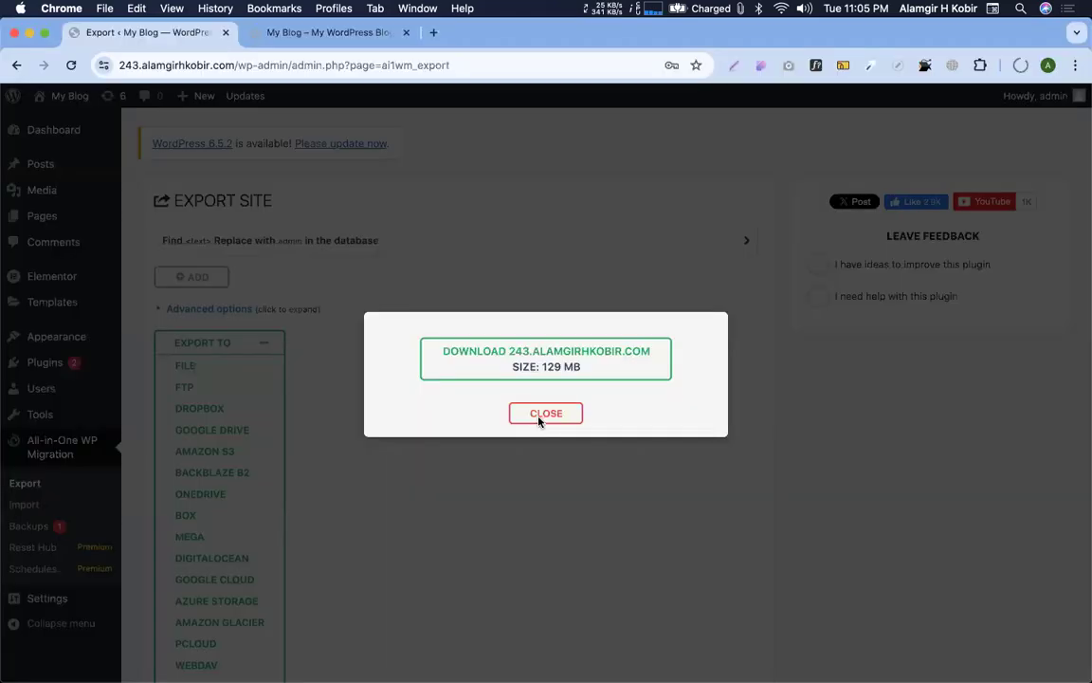
left_click(539, 417)
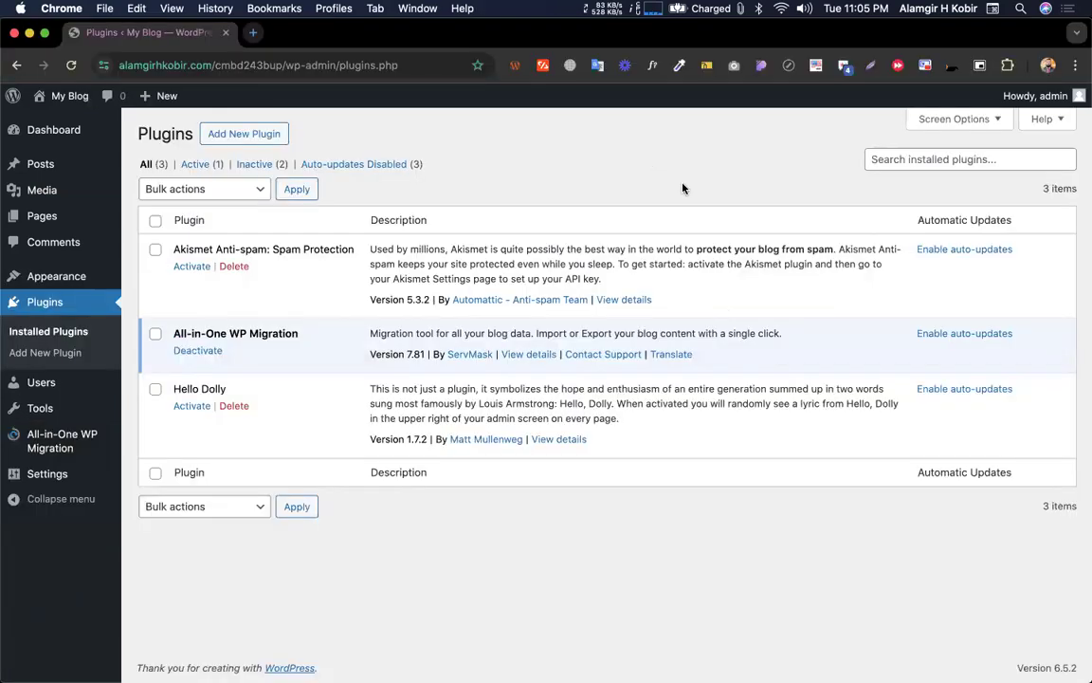
key("ctrl+Left")
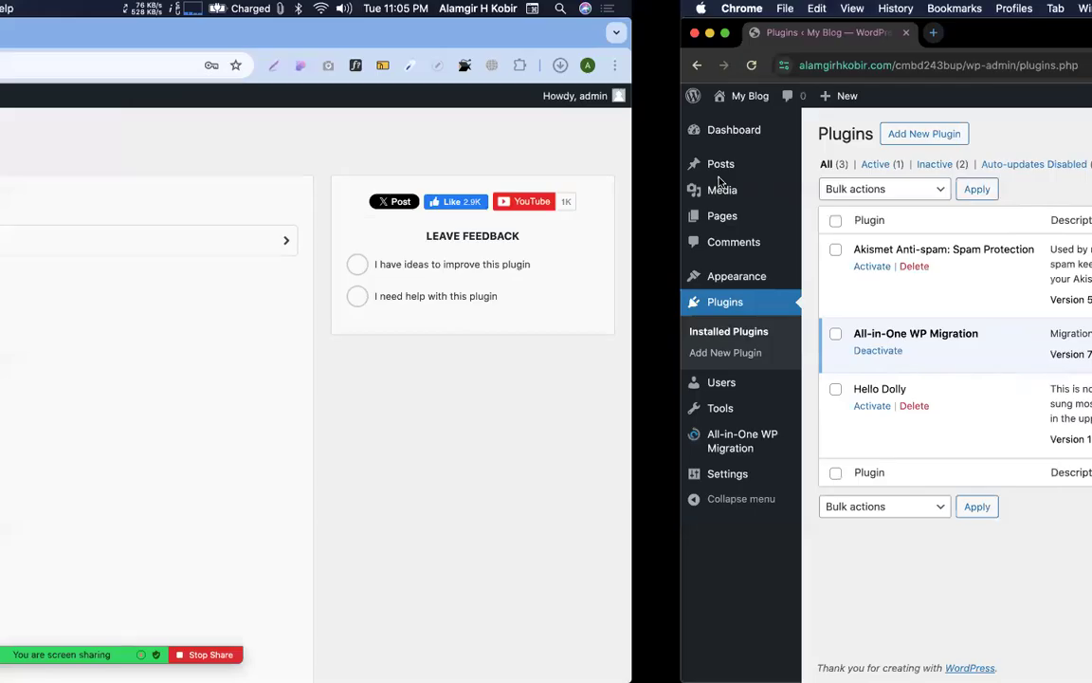
left_click(1020, 64)
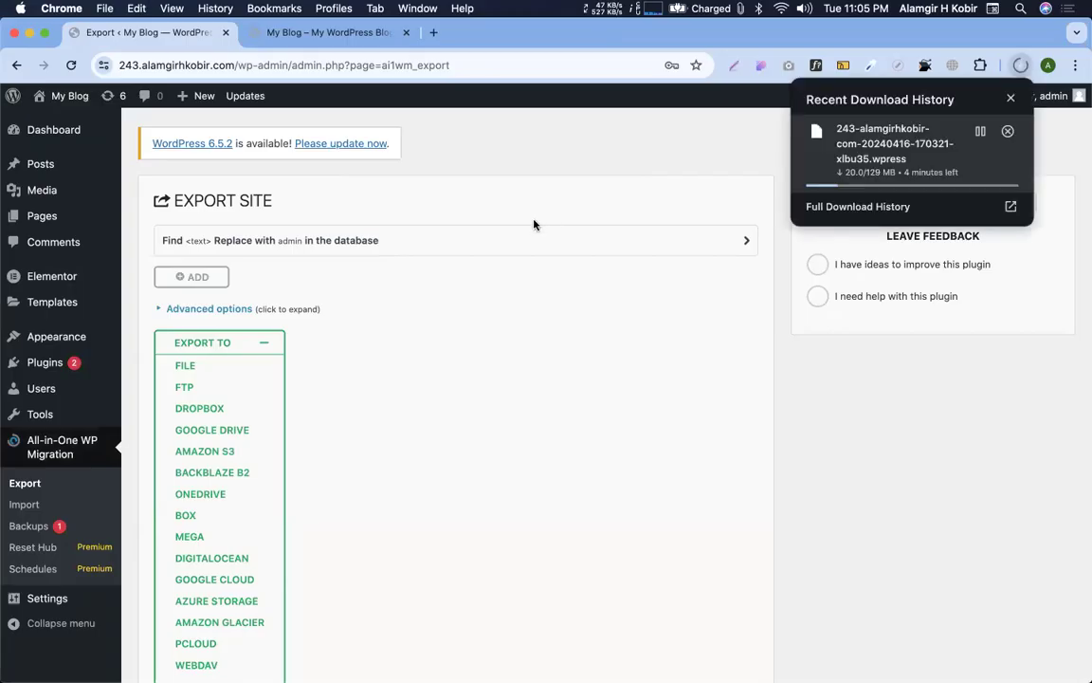
left_click(725, 350)
key("ctrl+Right")
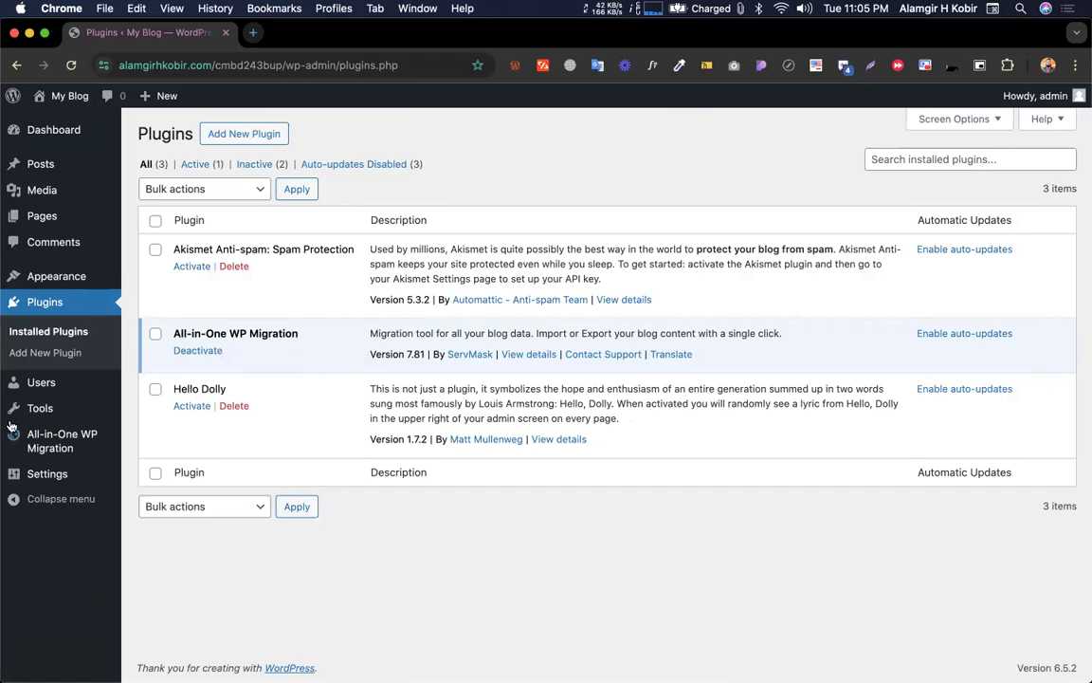
mouse_move(47, 441)
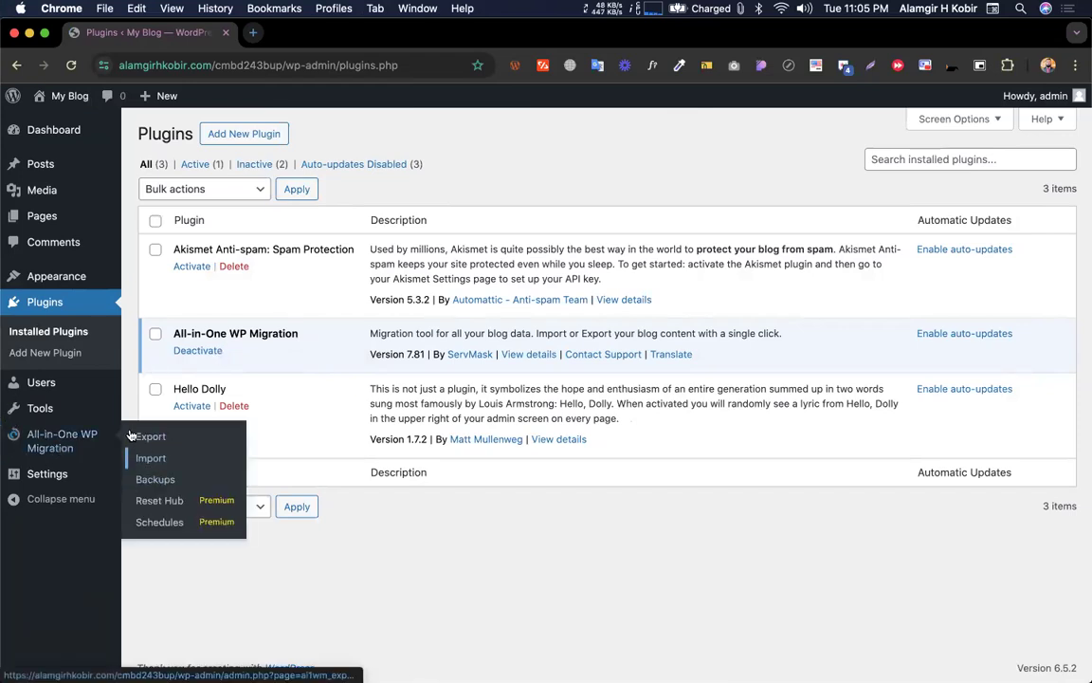
Open All-in-One WP Migration > Import on the new site and note its 1 GB upload limit
left_click(150, 459)
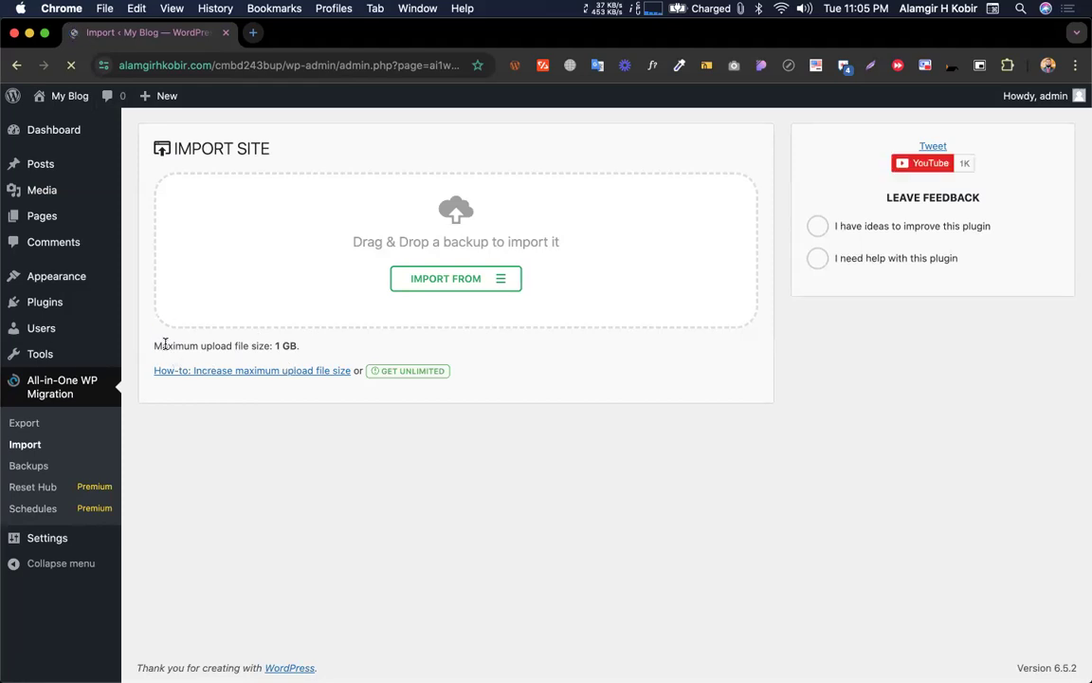
left_click_drag(154, 345, 309, 338)
left_click(275, 348)
left_click(347, 341)
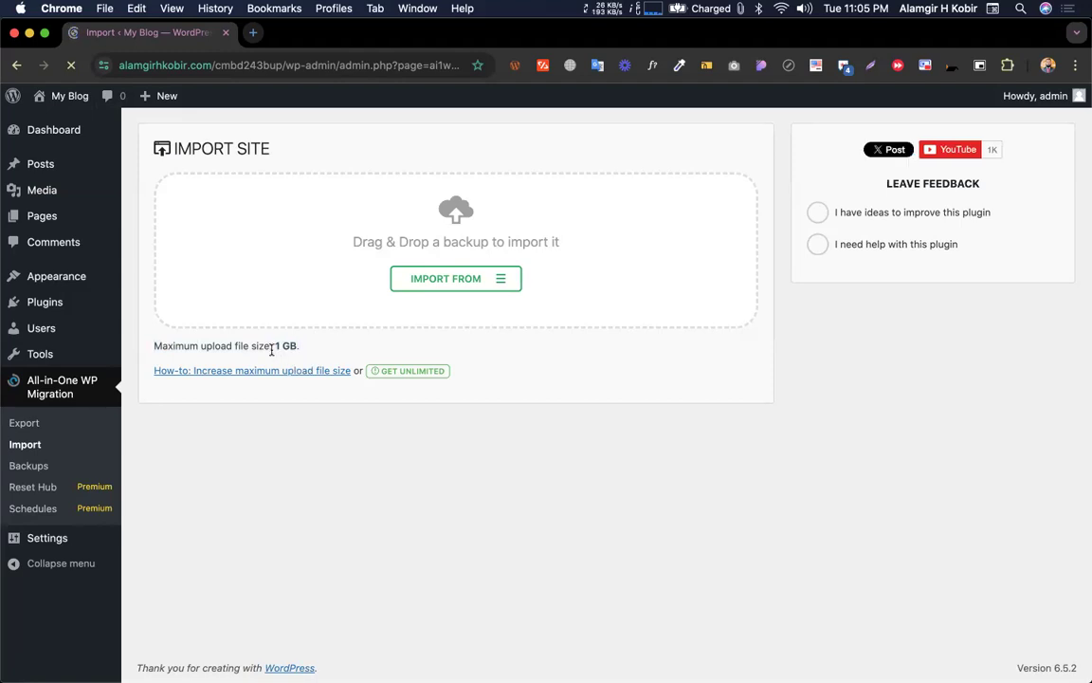
left_click_drag(294, 345, 311, 347)
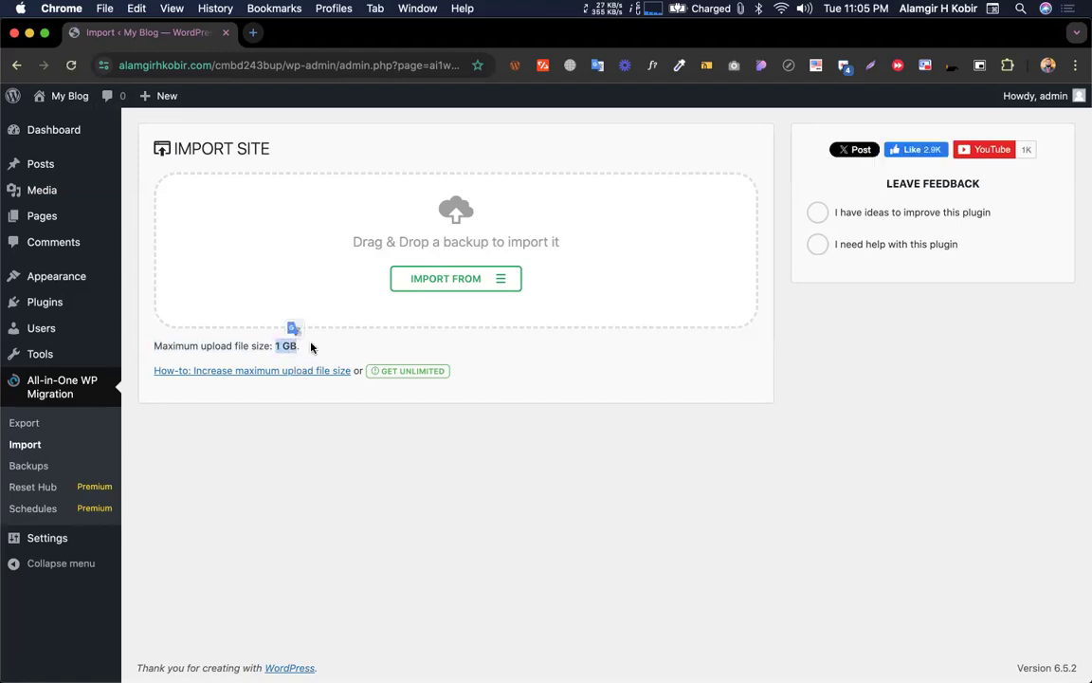
left_click(288, 346)
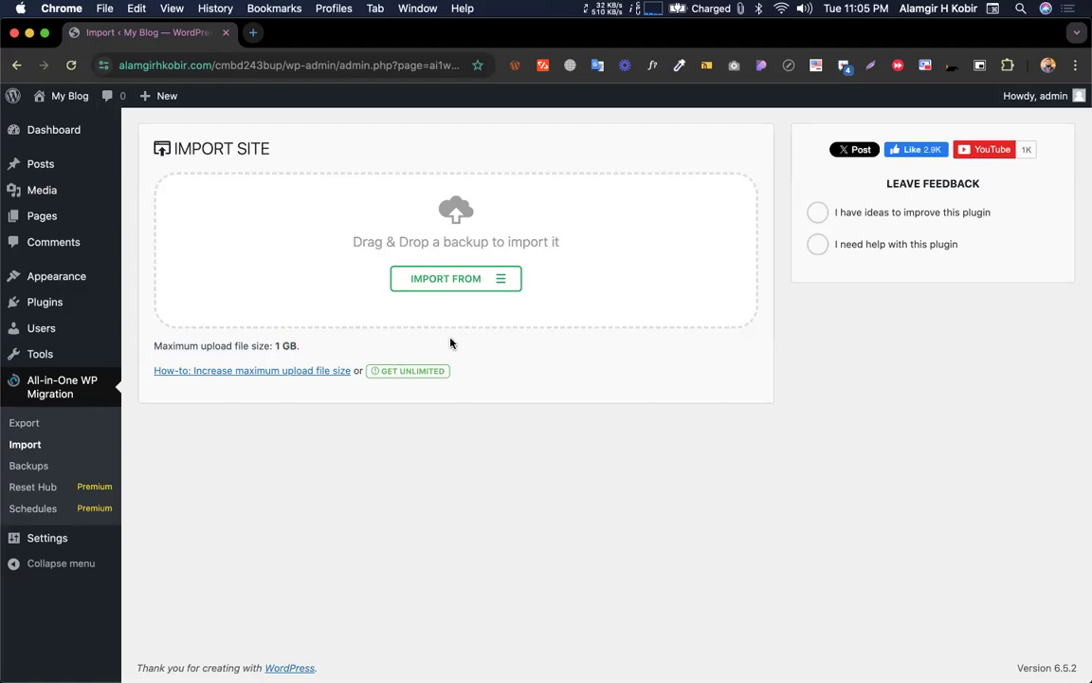
key("ctrl+Up")
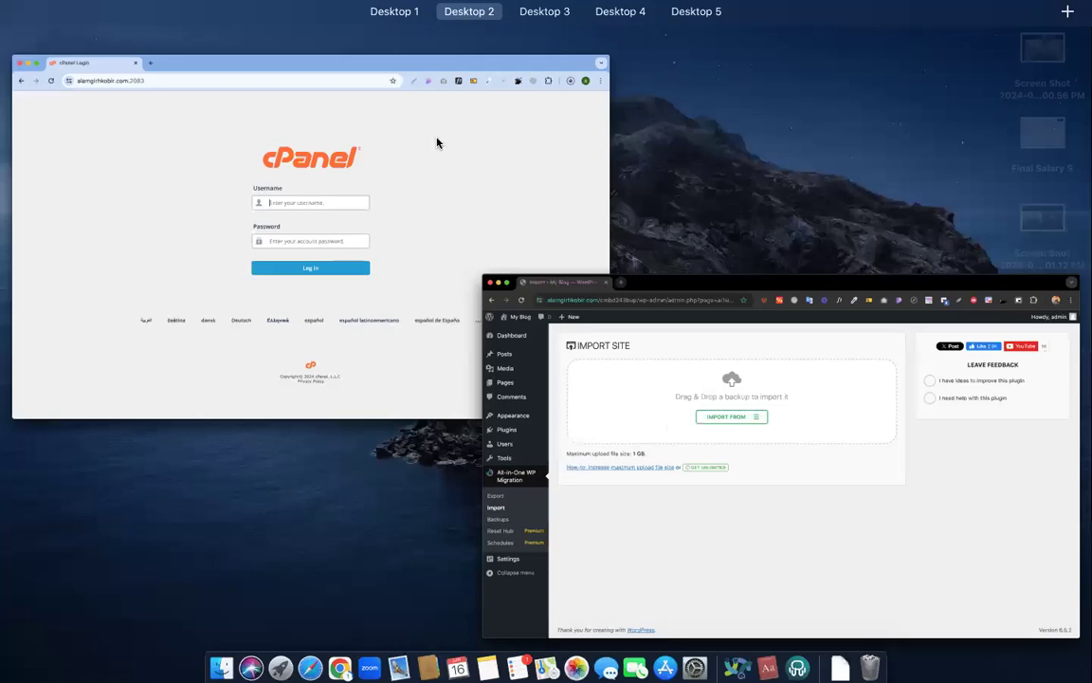
Return to cPanel's Tools page and bring the Software section with MultiPHP INI Editor into view
key("Escape")
key("super+shift+t")
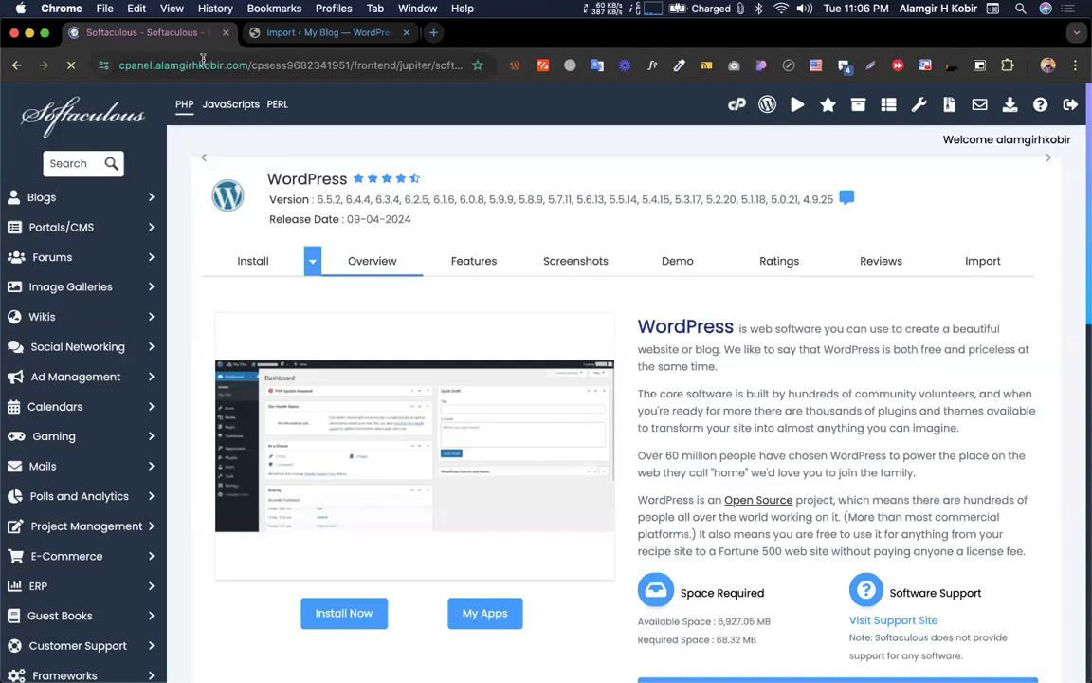
left_click(737, 107)
left_click(325, 41)
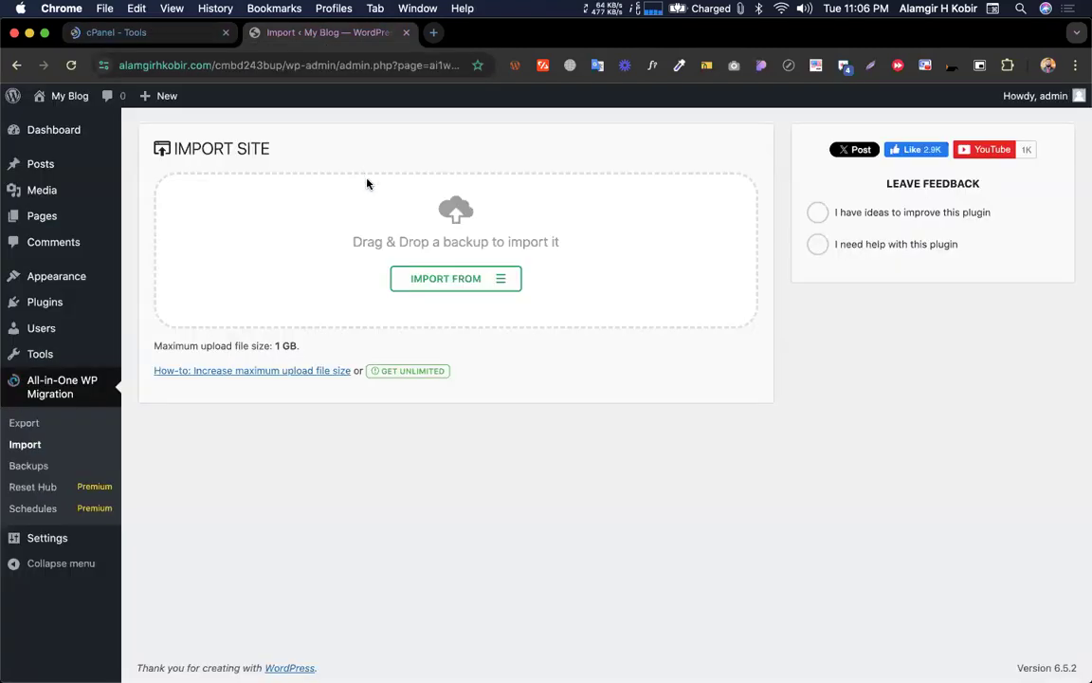
left_click(133, 33)
scroll(440, 401, "down", 5)
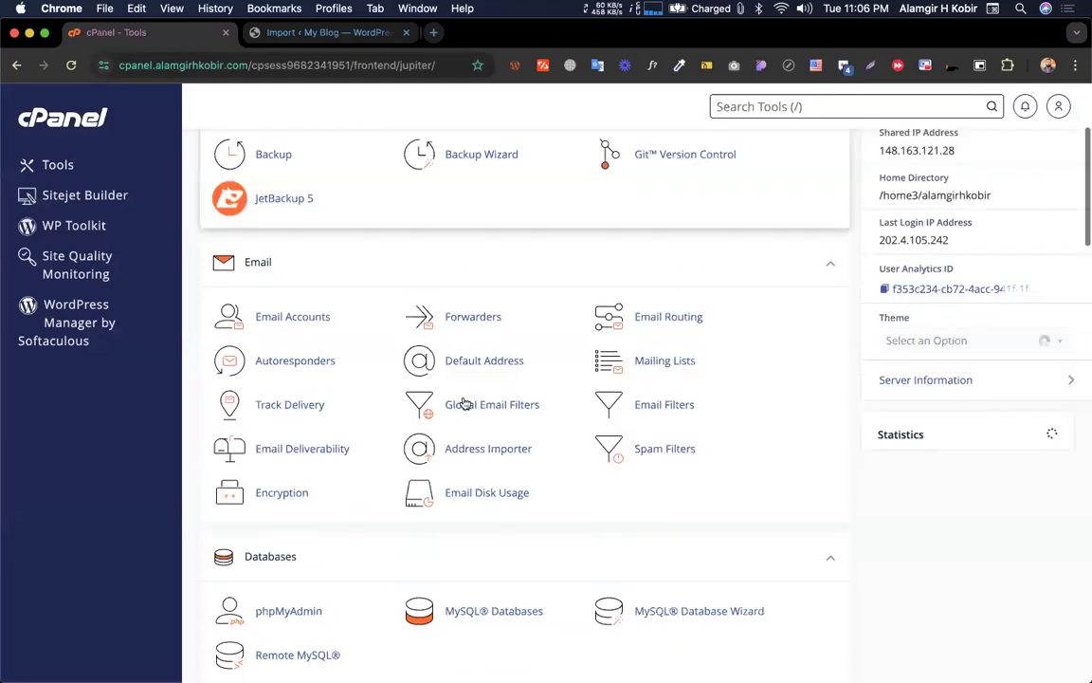
scroll(463, 398, "down", 15)
scroll(463, 398, "up", 5)
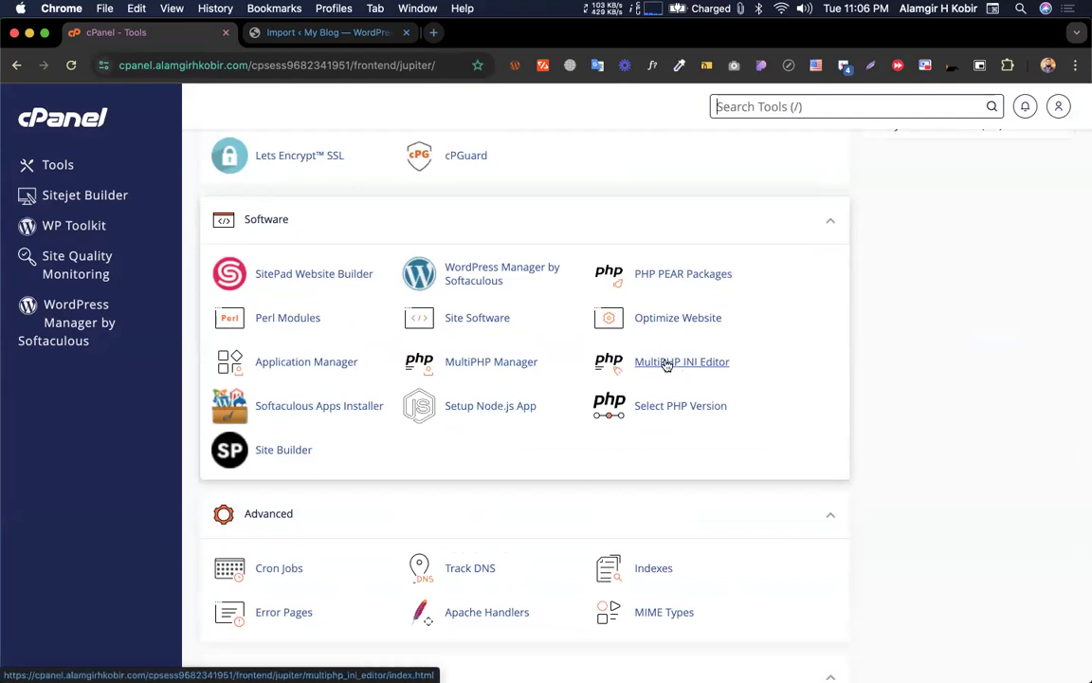
Open the MultiPHP INI Editor and load the Home Directory's PHP settings
left_click(667, 363)
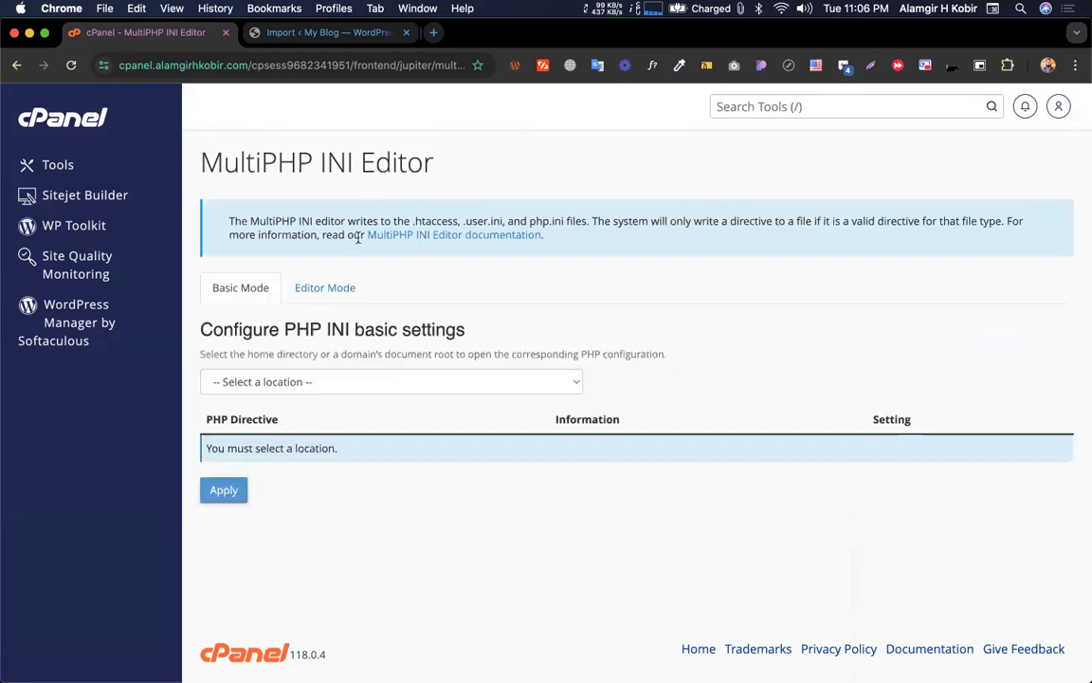
left_click(296, 381)
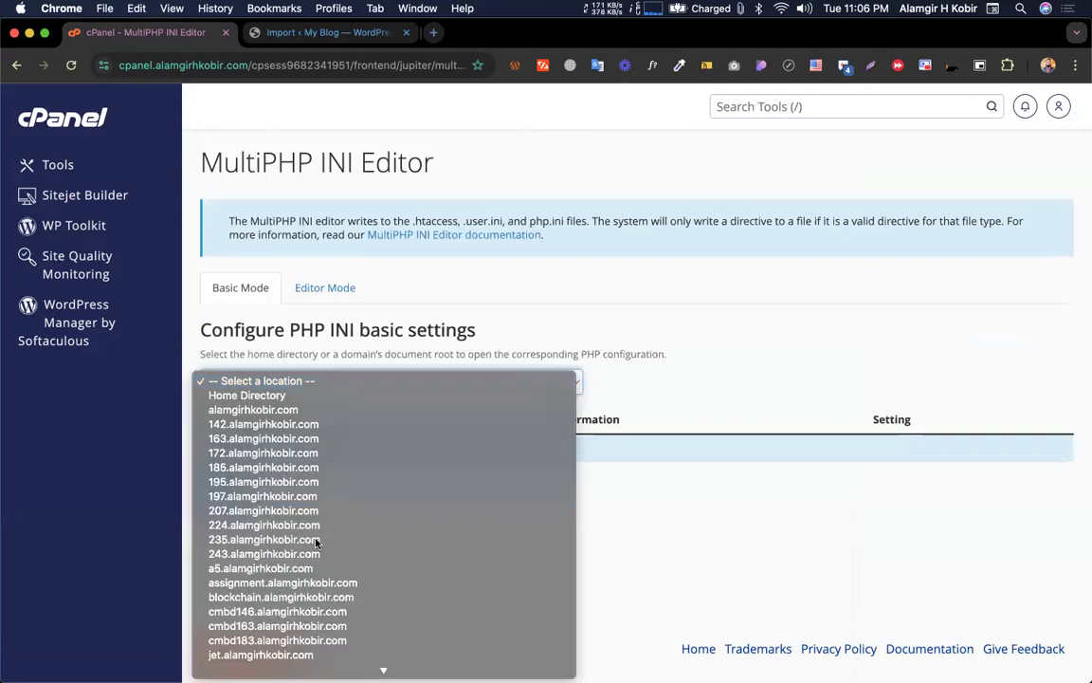
left_click(155, 73)
left_click(310, 381)
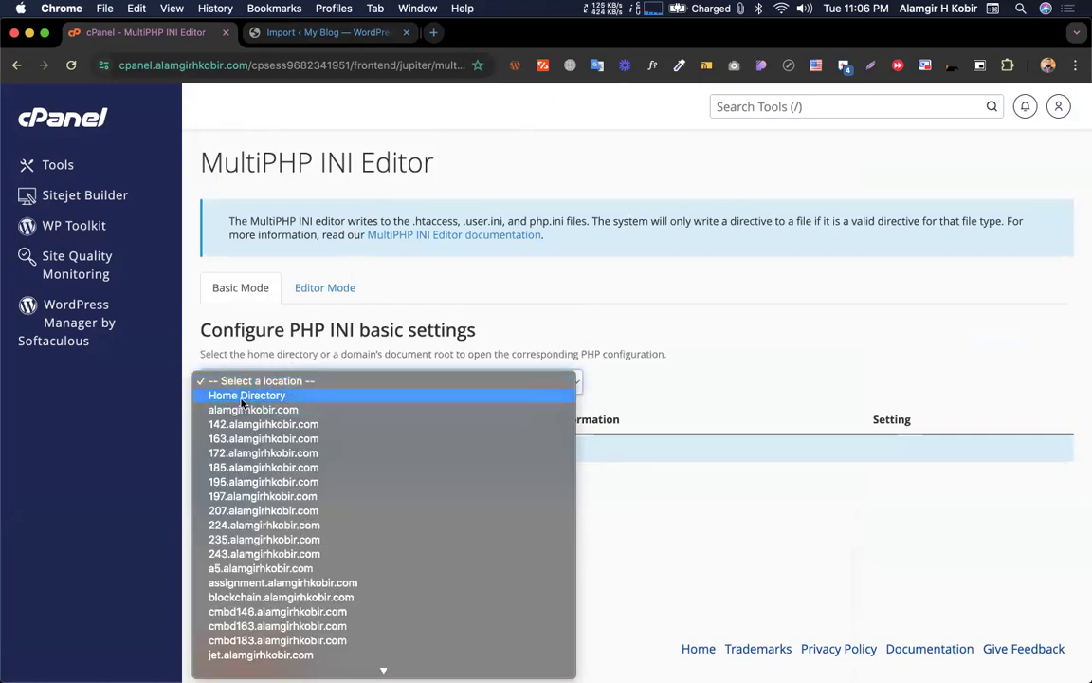
scroll(248, 446, "down", 3)
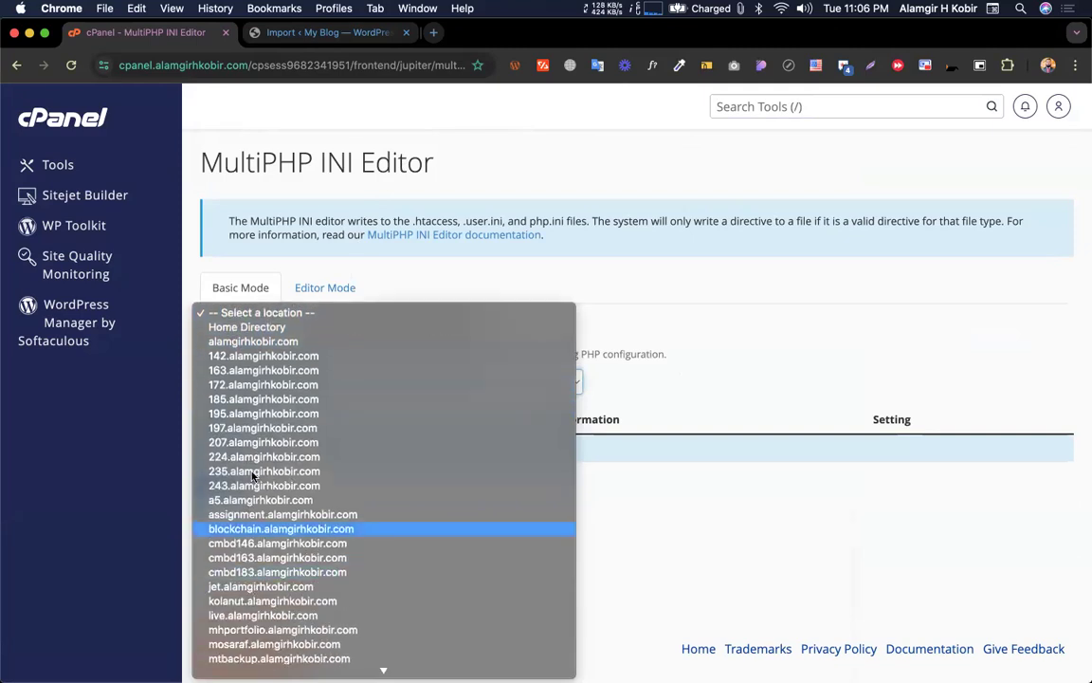
scroll(229, 346, "down", 3)
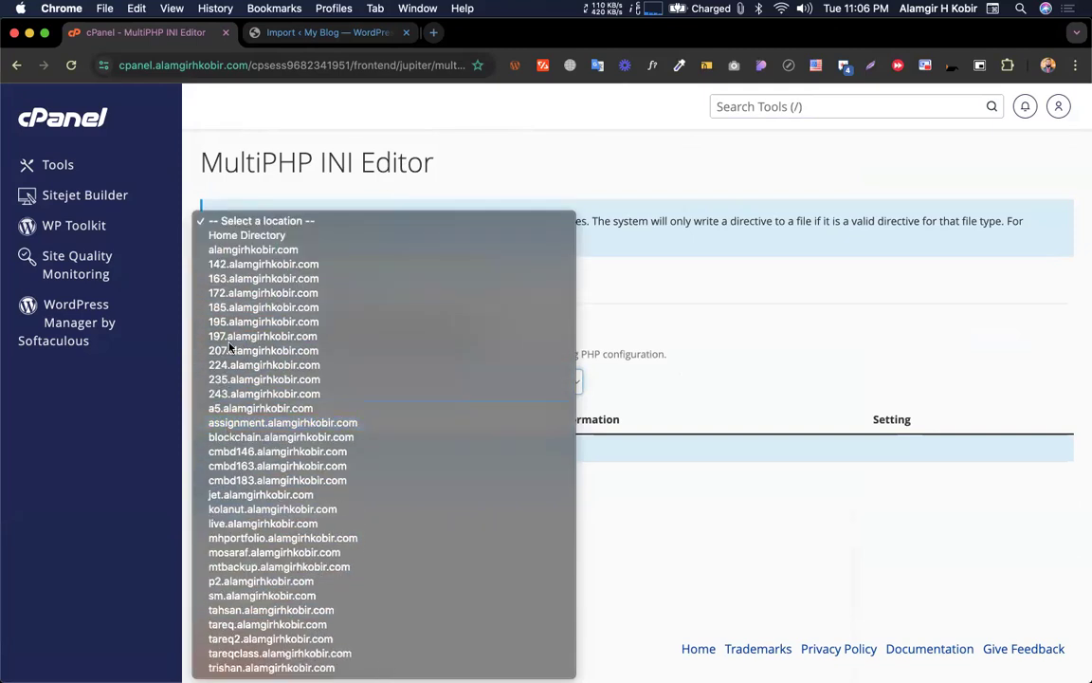
left_click(244, 235)
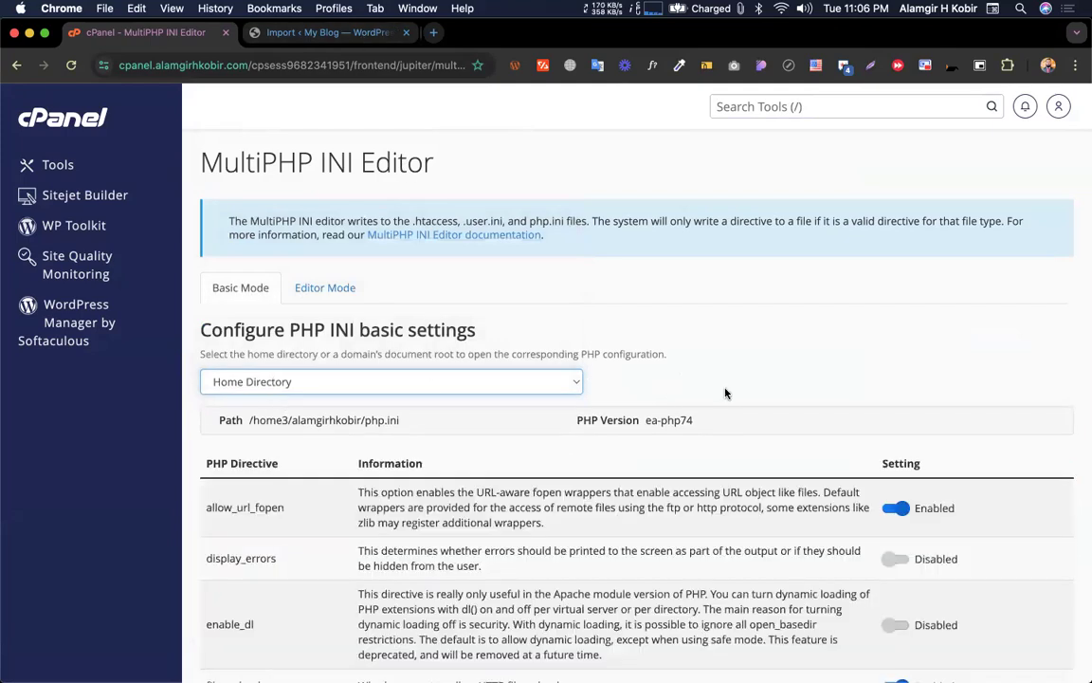
Review the Home Directory limits: memory_limit, post_max_size and upload_max_filesize at 999M
scroll(725, 393, "down", 10)
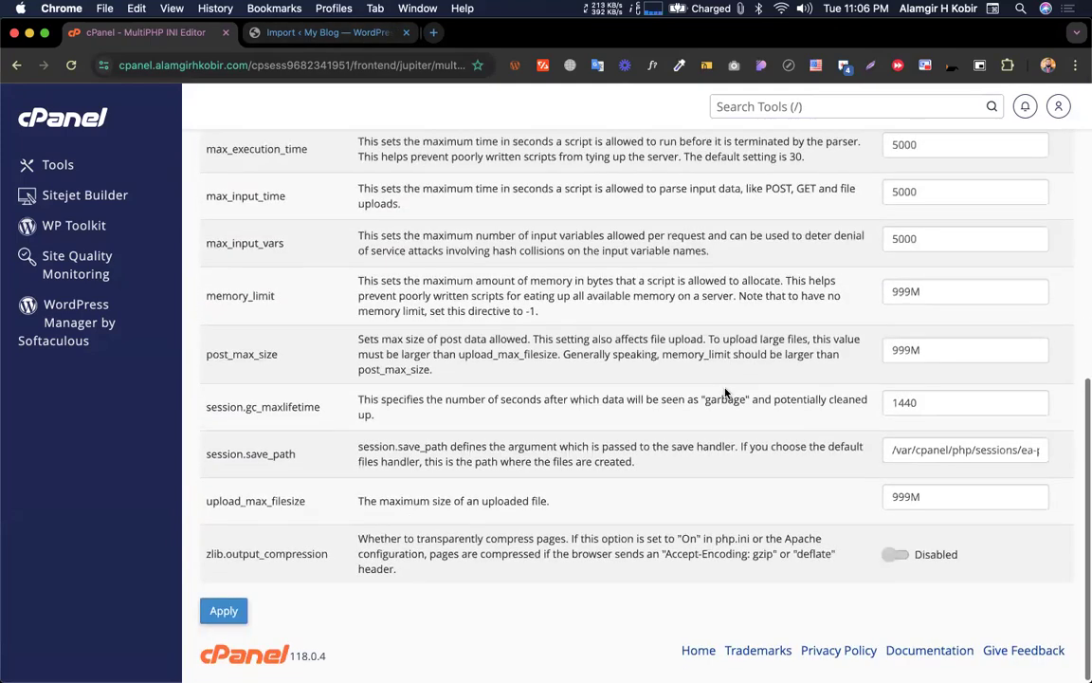
left_click_drag(192, 355, 294, 356)
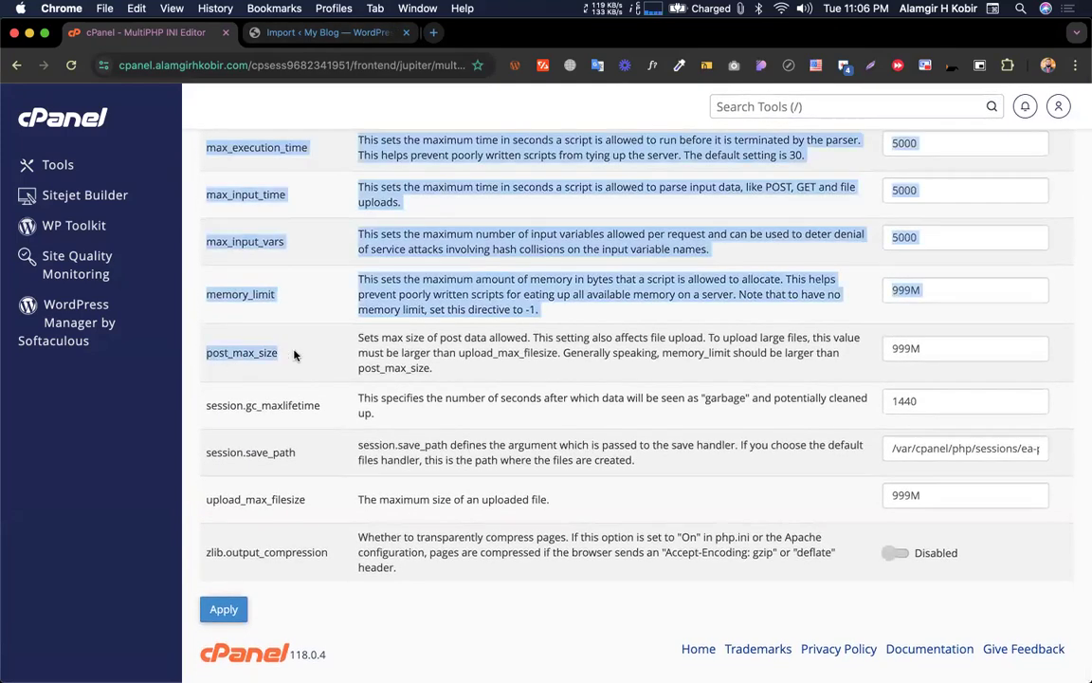
left_click(307, 370)
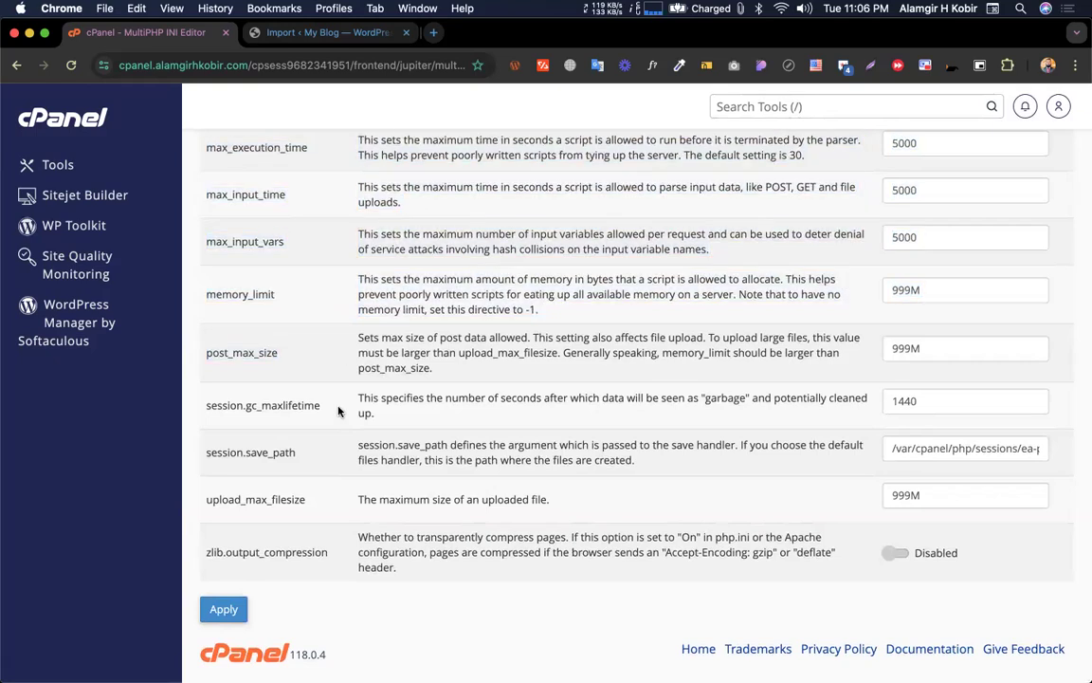
double_click(278, 496)
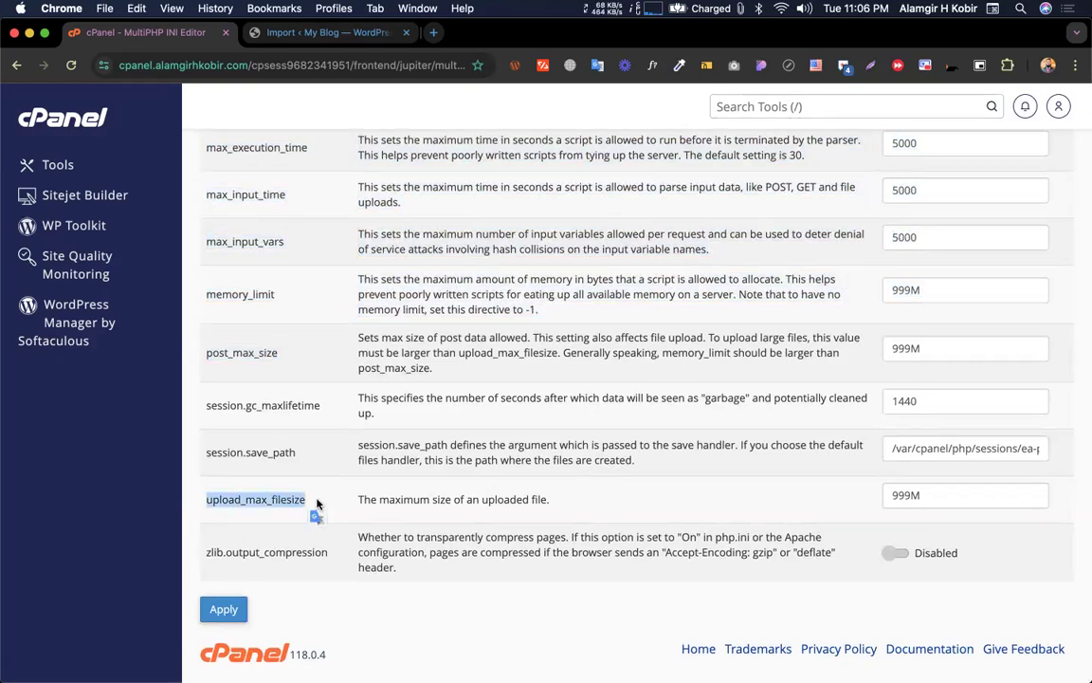
double_click(930, 493)
double_click(931, 348)
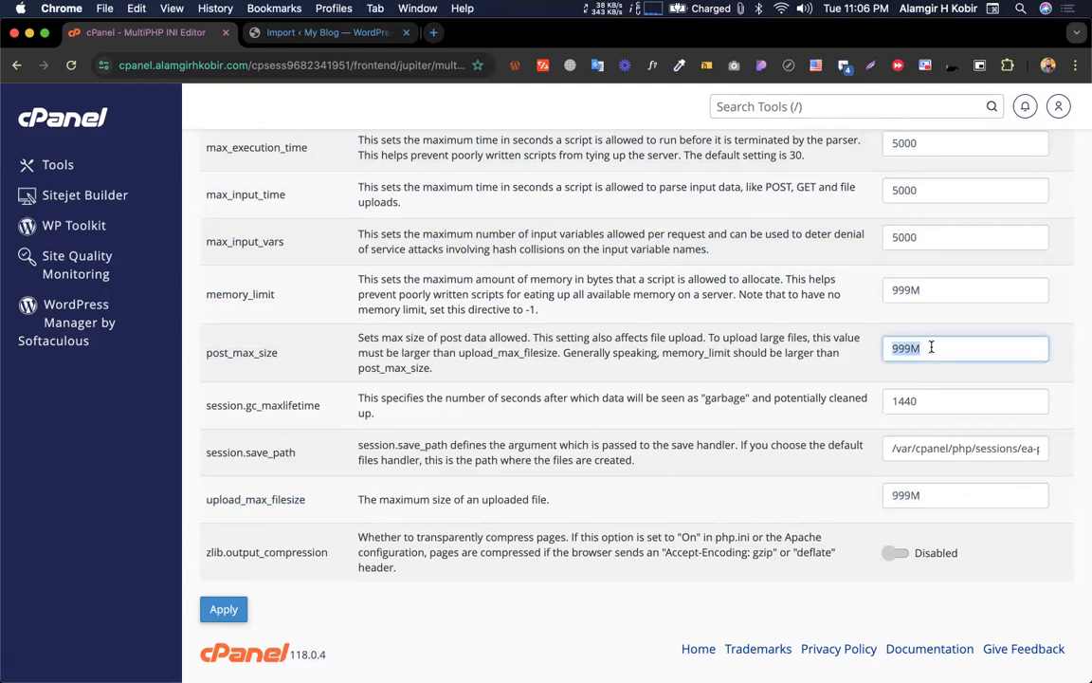
double_click(931, 280)
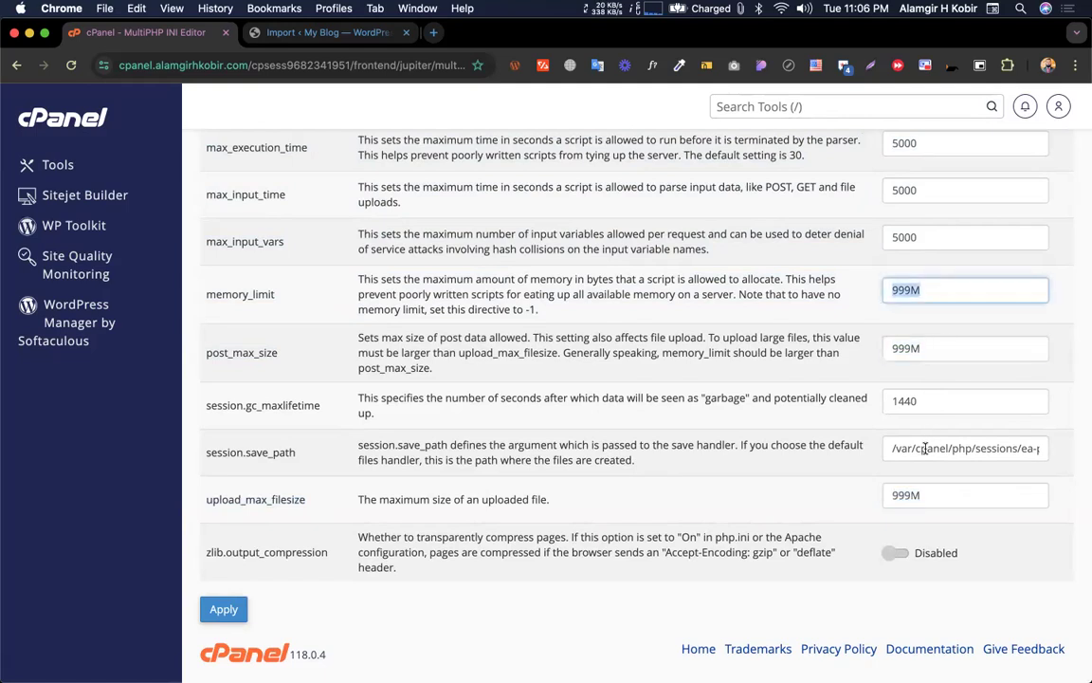
double_click(921, 495)
scroll(721, 411, "up", 2)
scroll(721, 410, "up", 10)
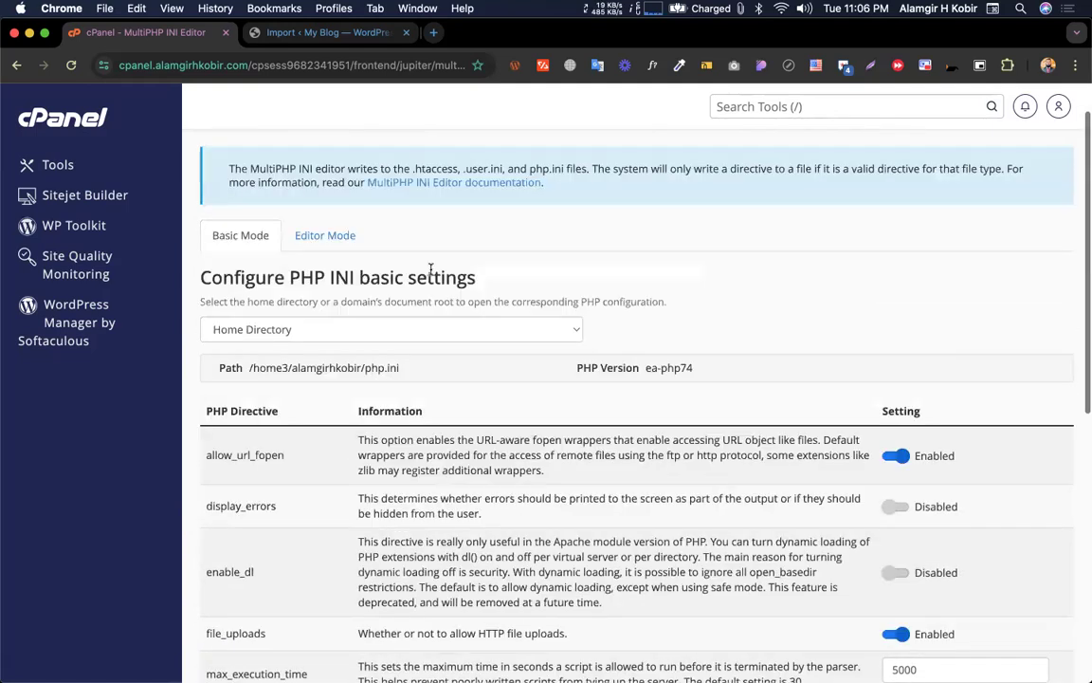
left_click(254, 328)
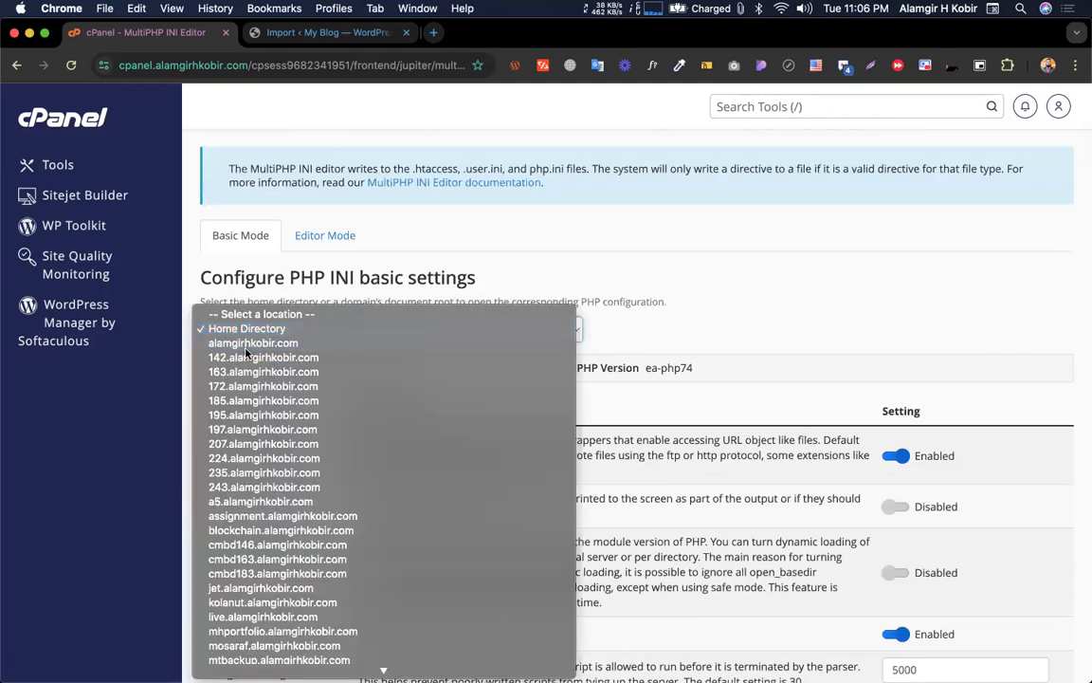
Load the main domain's PHP settings, with memory_limit, post_max_size and upload_max_filesize at 1024M
left_click(248, 344)
scroll(644, 284, "down", 4)
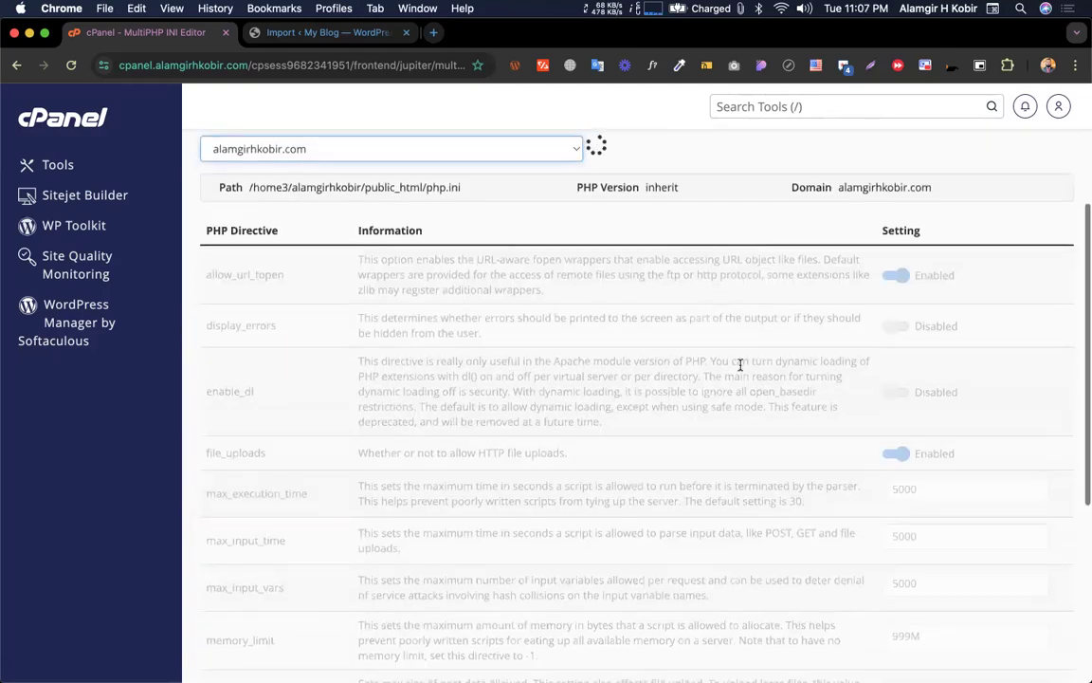
scroll(738, 364, "down", 4)
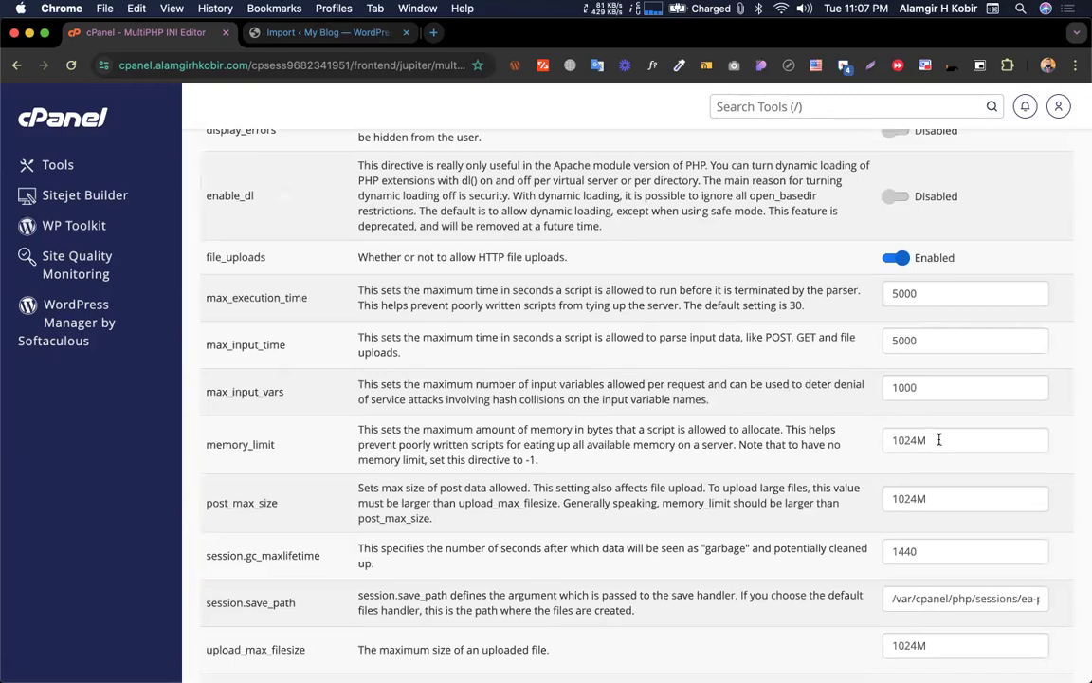
double_click(939, 441)
double_click(936, 496)
scroll(936, 497, "down", 3)
double_click(929, 517)
scroll(939, 445, "up", 2)
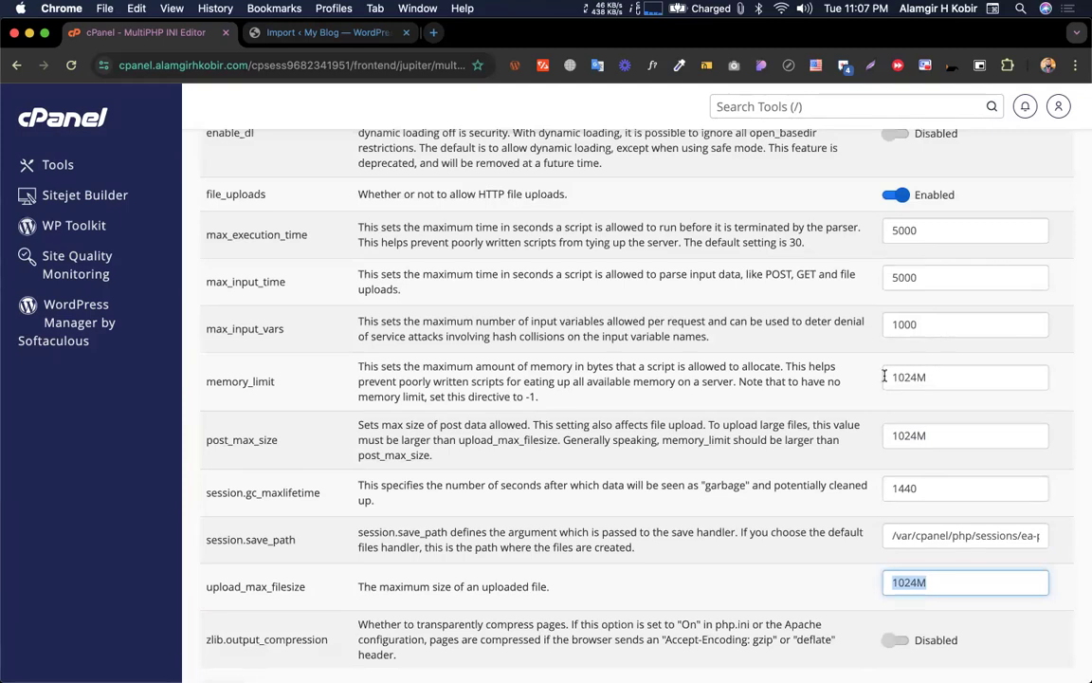
Reduce memory_limit, post_max_size and upload_max_filesize from 1024M to 24M and apply
left_click(886, 376)
key("Delete")
key("Delete")
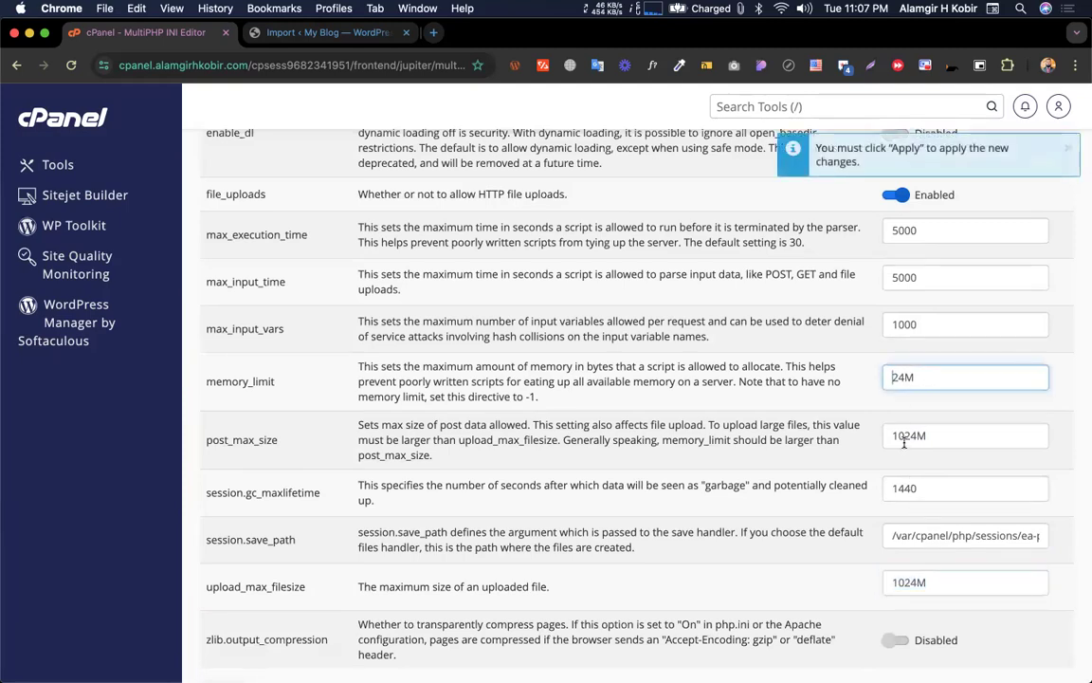
left_click_drag(904, 437, 925, 627)
key("BackSpace")
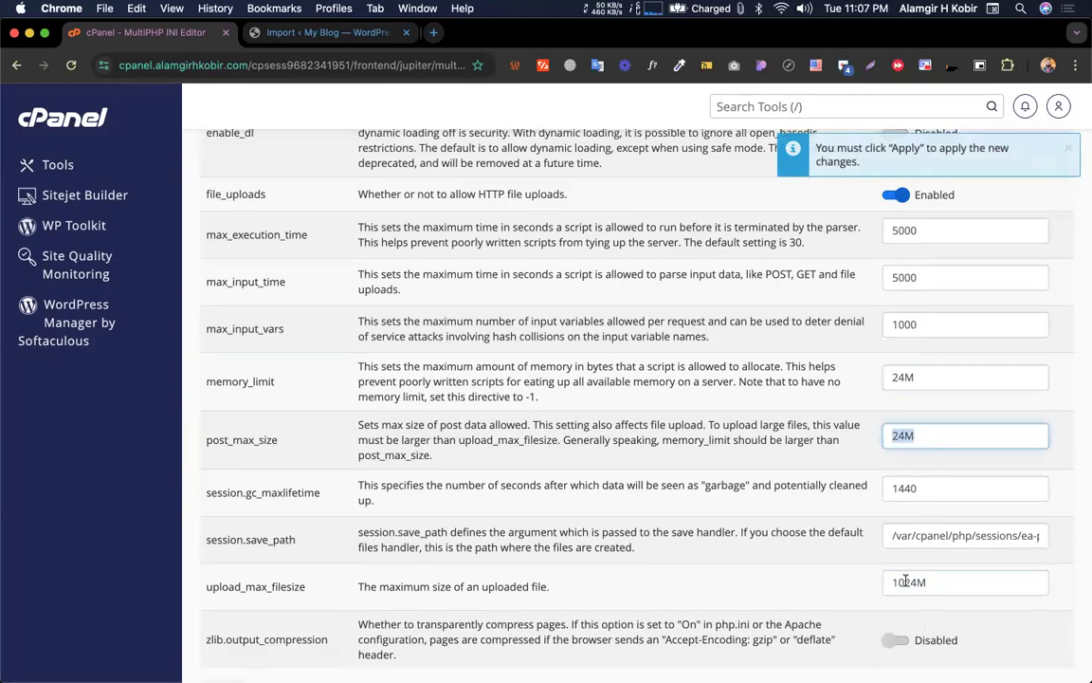
left_click(887, 582)
left_click_drag(906, 585, 890, 583)
key("BackSpace")
scroll(749, 440, "down", 3)
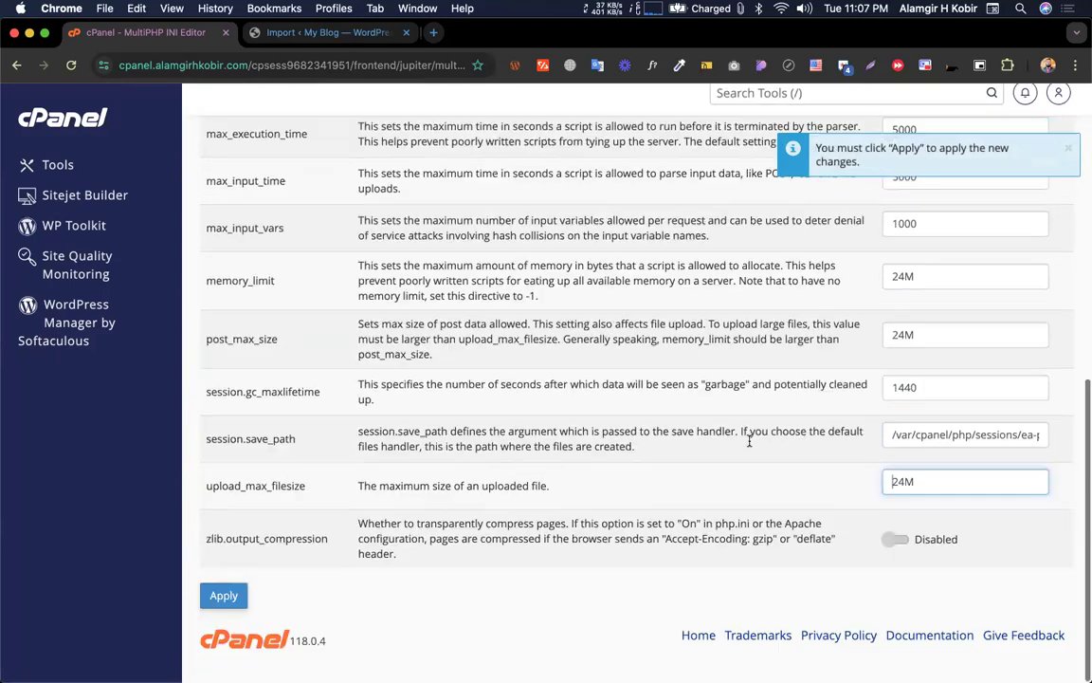
left_click(228, 608)
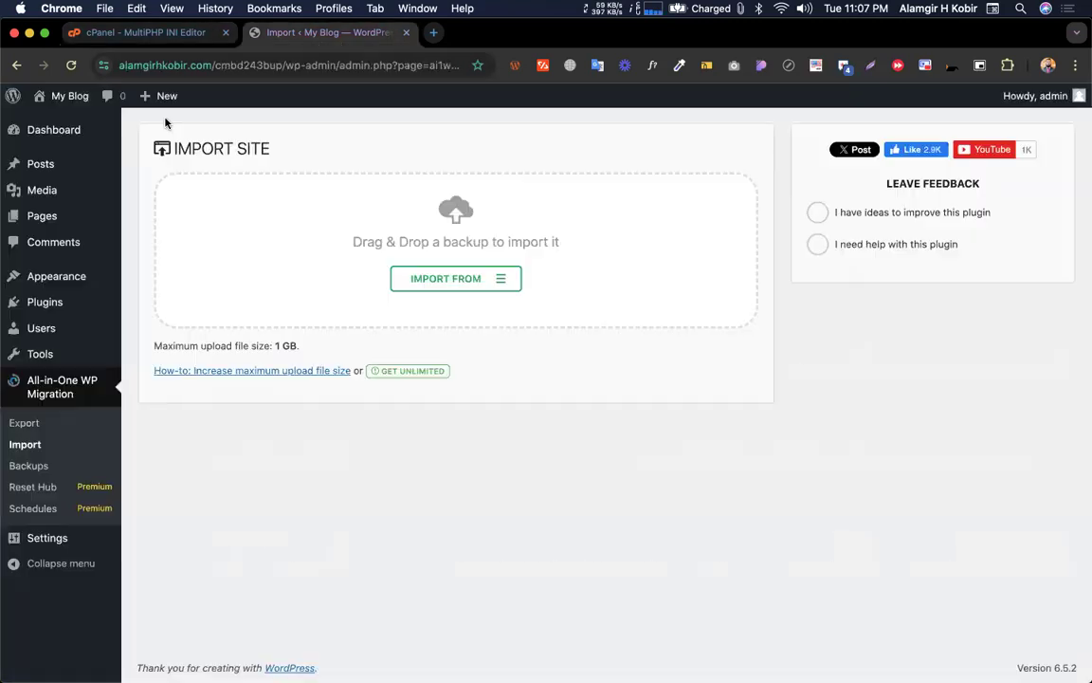
Reload WordPress's Import Site page to confirm the 24 MB maximum upload file size
left_click(283, 34)
left_click(71, 67)
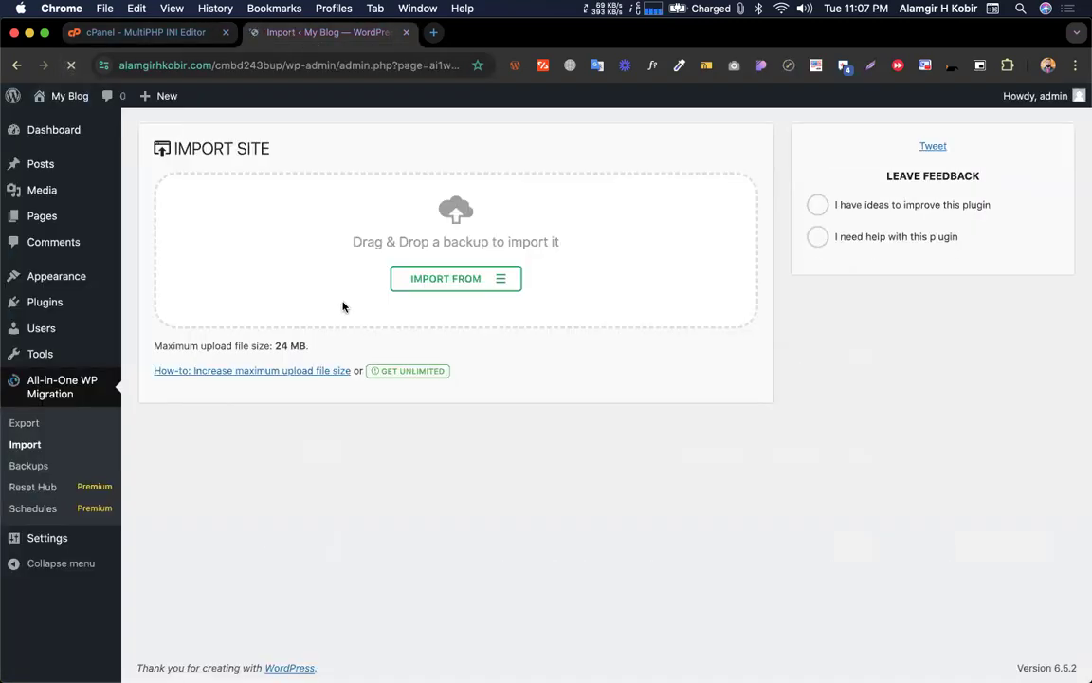
left_click_drag(275, 346, 310, 347)
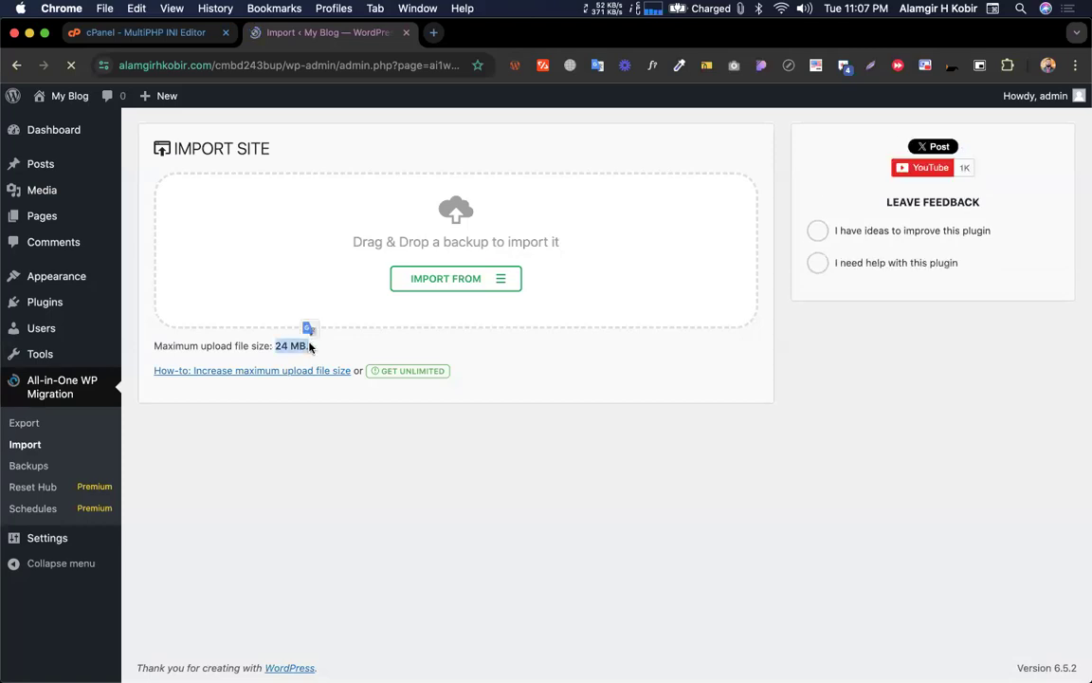
left_click(351, 346)
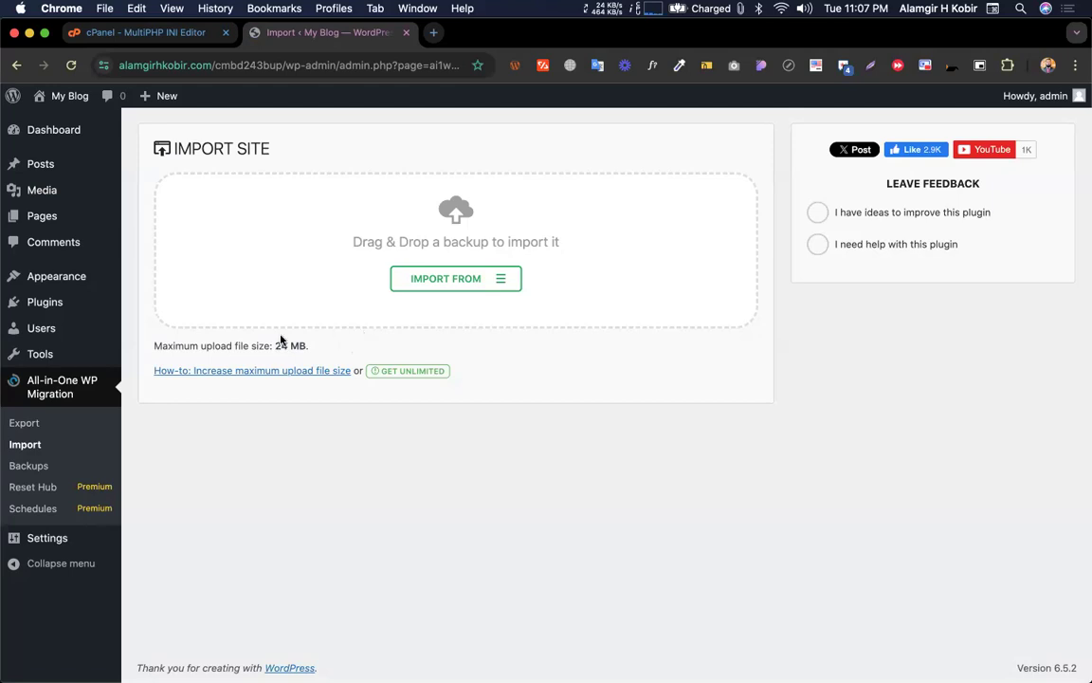
Browse the ServMask Unlimited Extension page ($5.75/month) and its features, then close it
left_click(417, 374)
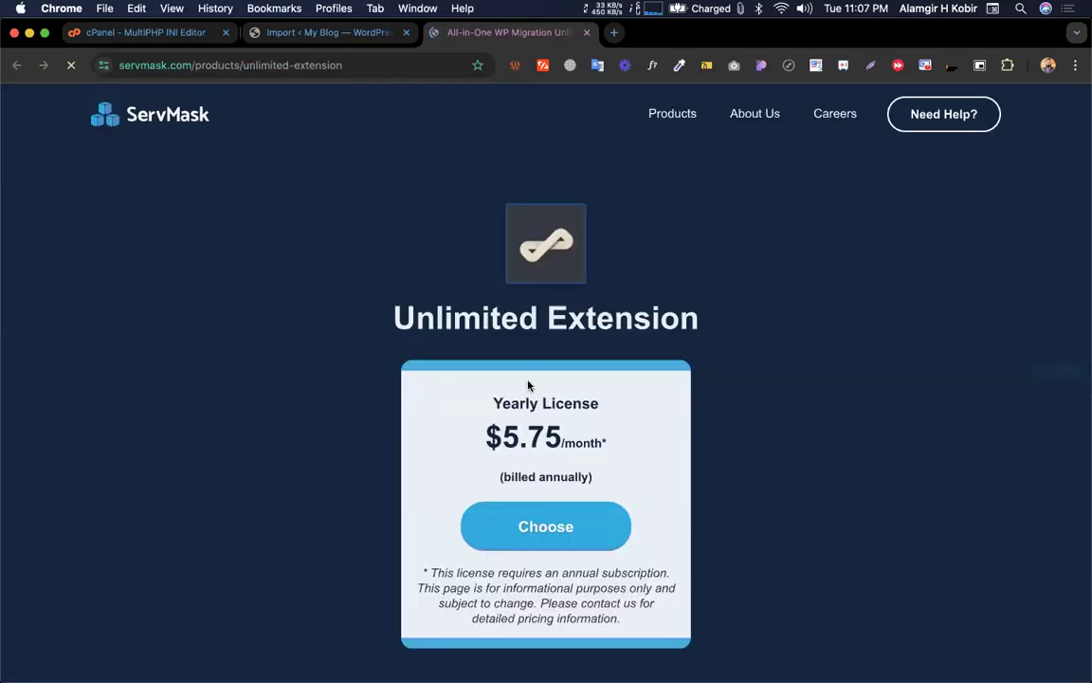
left_click_drag(479, 436, 608, 452)
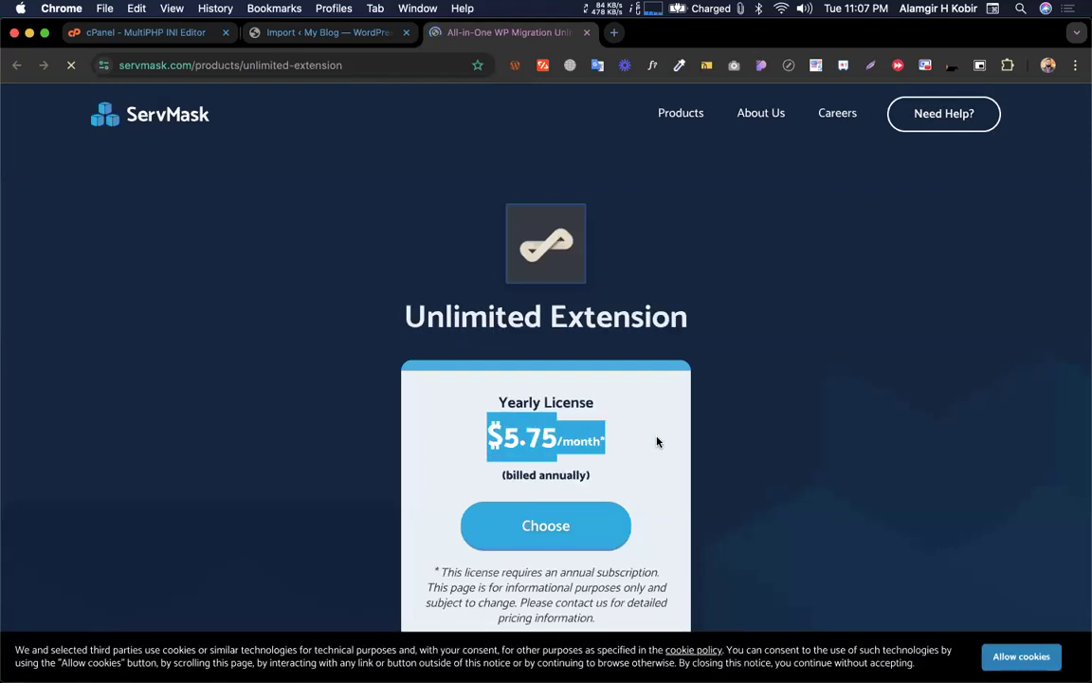
left_click(657, 441)
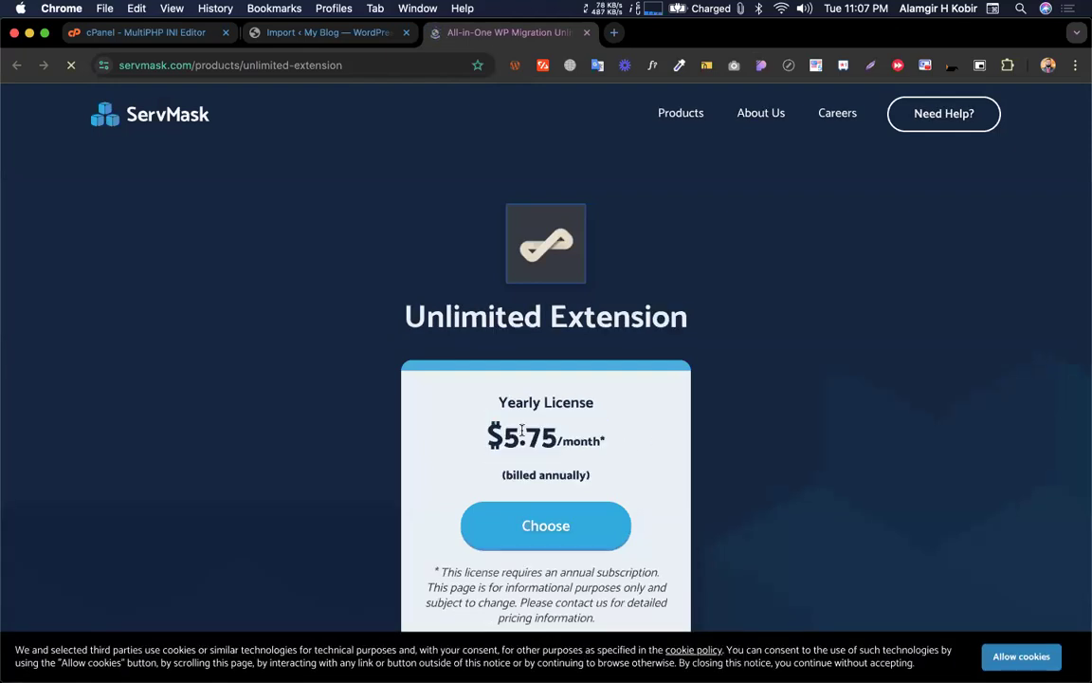
scroll(520, 432, "down", 5)
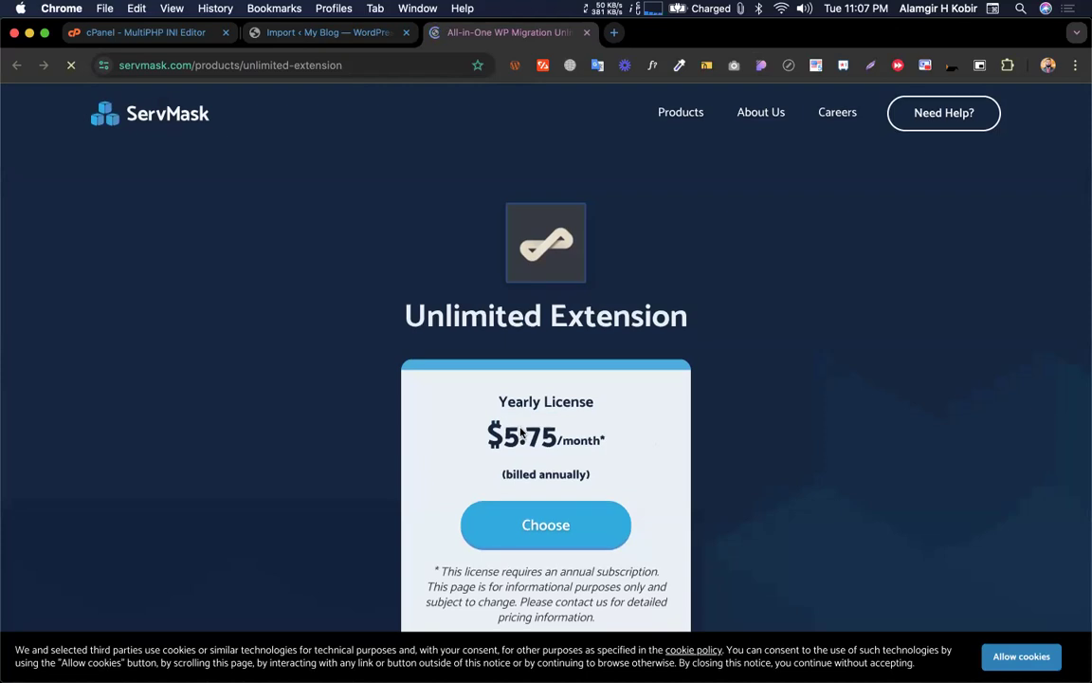
scroll(519, 432, "up", 10)
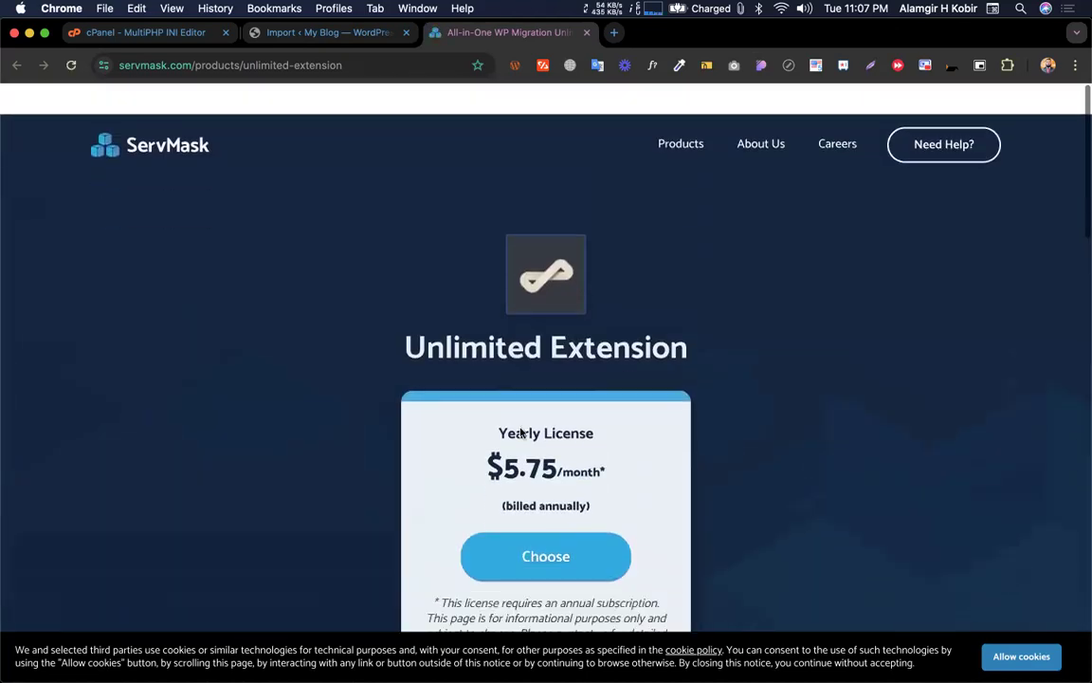
scroll(599, 398, "down", 15)
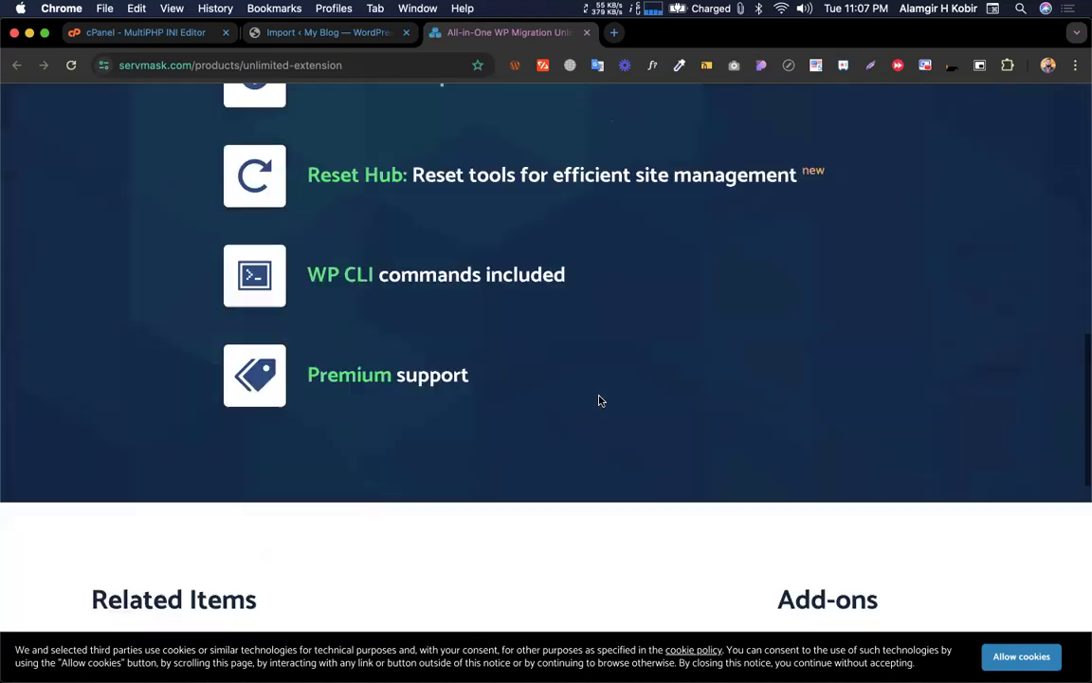
scroll(626, 413, "up", 3)
scroll(658, 424, "down", 5)
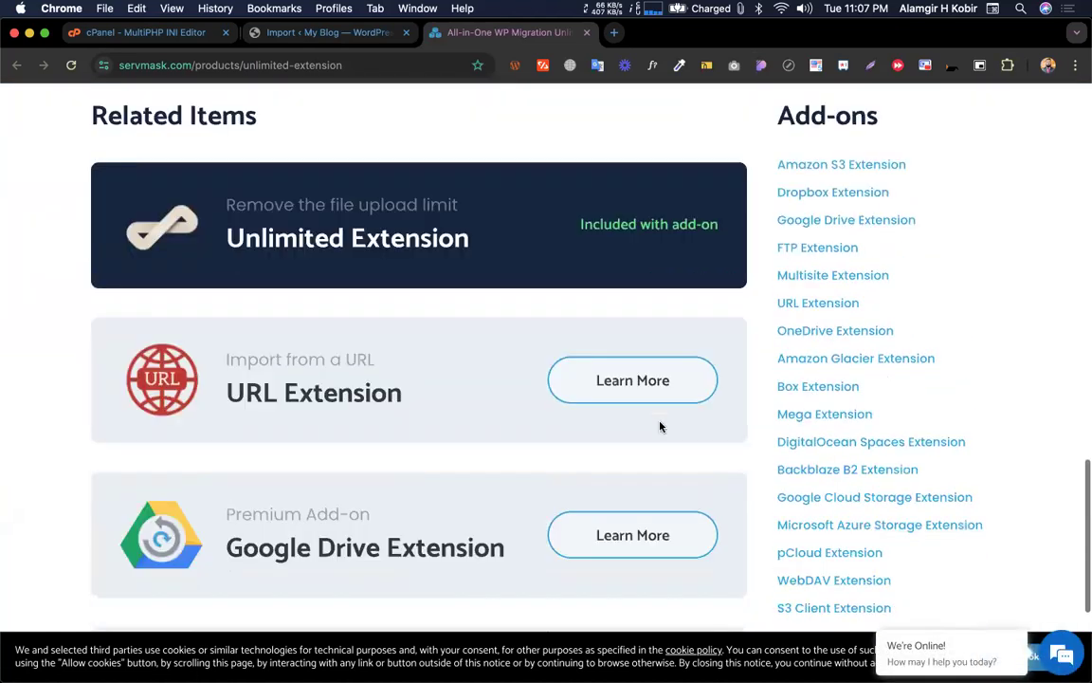
scroll(273, 444, "up", 15)
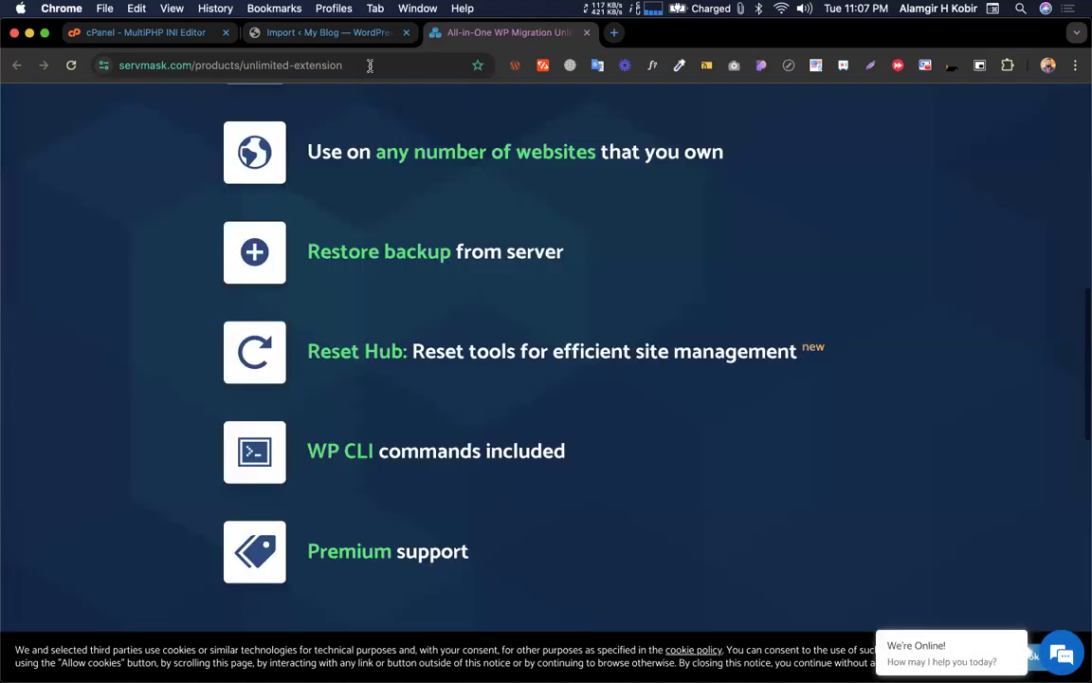
left_click(587, 33)
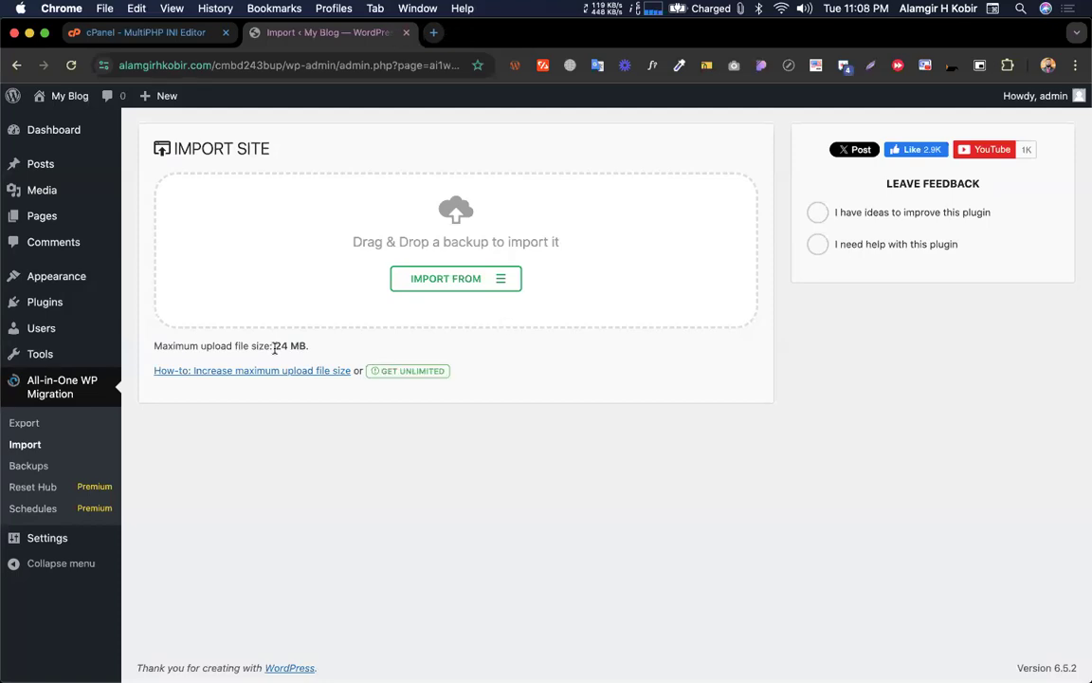
Set memory_limit, post_max_size and upload_max_filesize to 2048M, apply, and reload the Import page for 2 GB
left_click(135, 31)
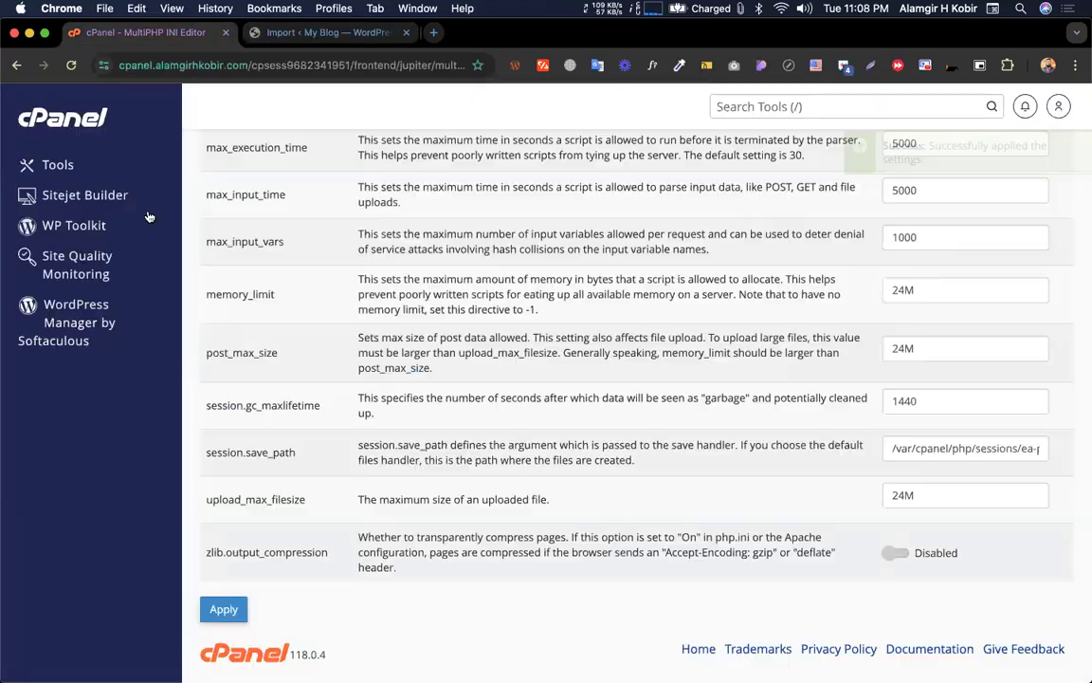
scroll(372, 352, "up", 10)
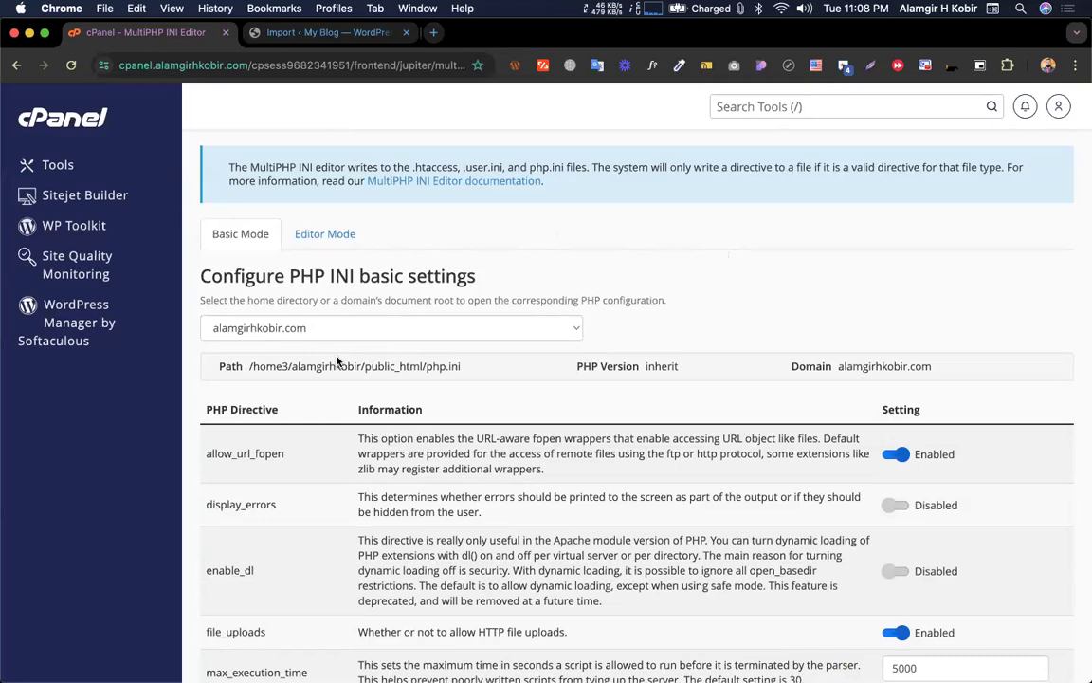
scroll(337, 361, "down", 10)
left_click_drag(906, 339, 887, 337)
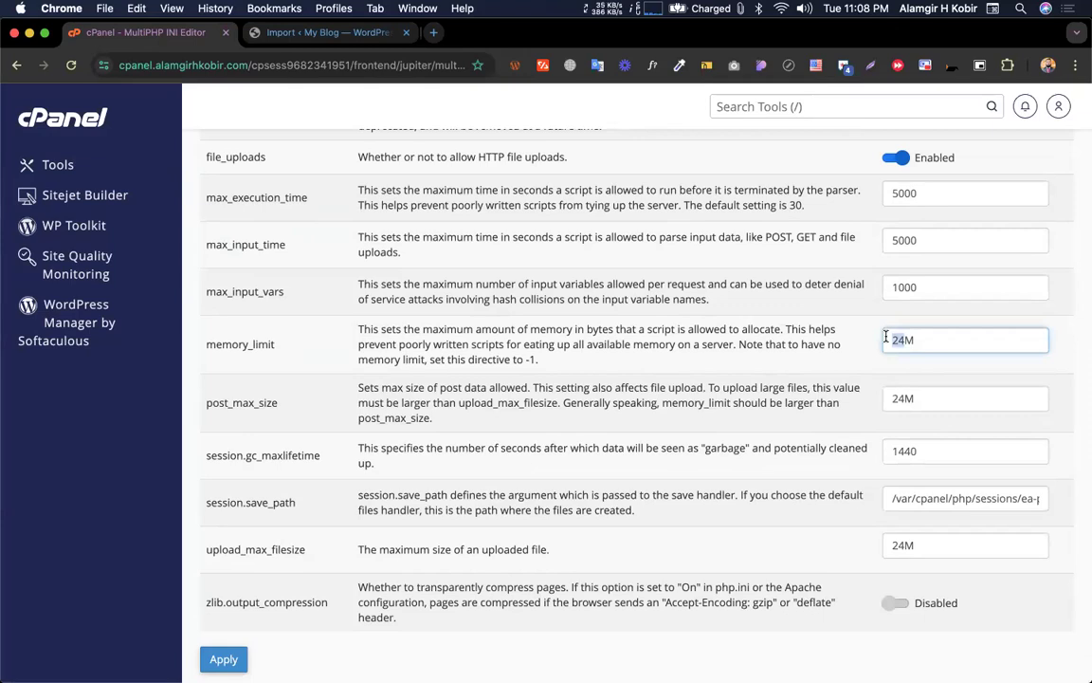
type("2048")
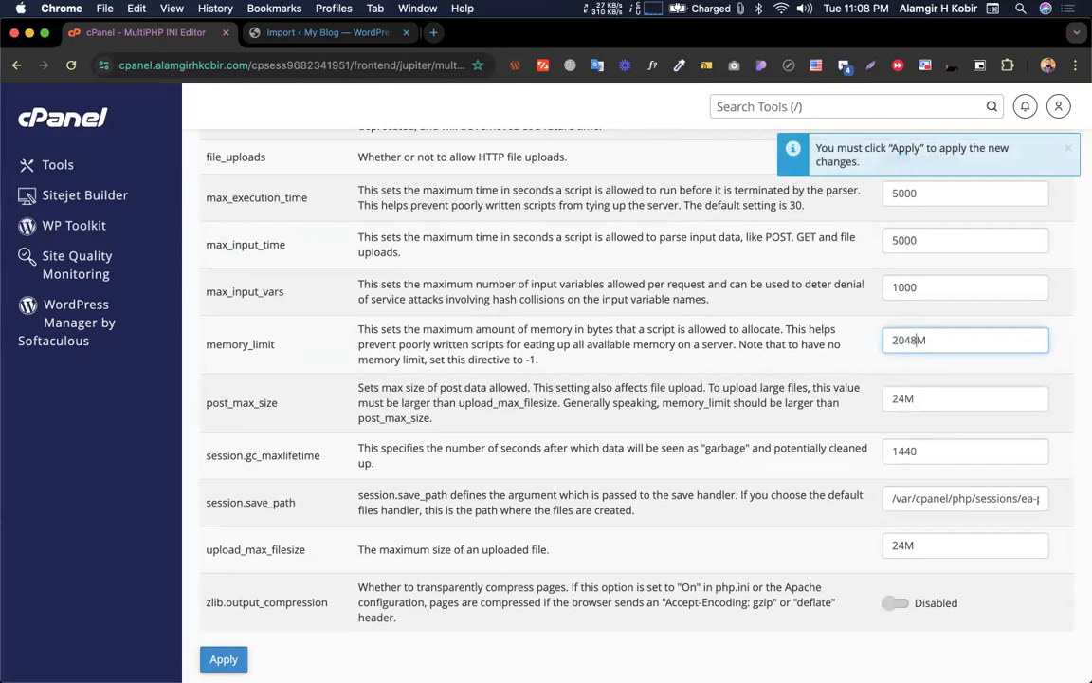
left_click_drag(905, 399, 890, 398)
type("2048")
left_click_drag(904, 546, 882, 544)
type("2048")
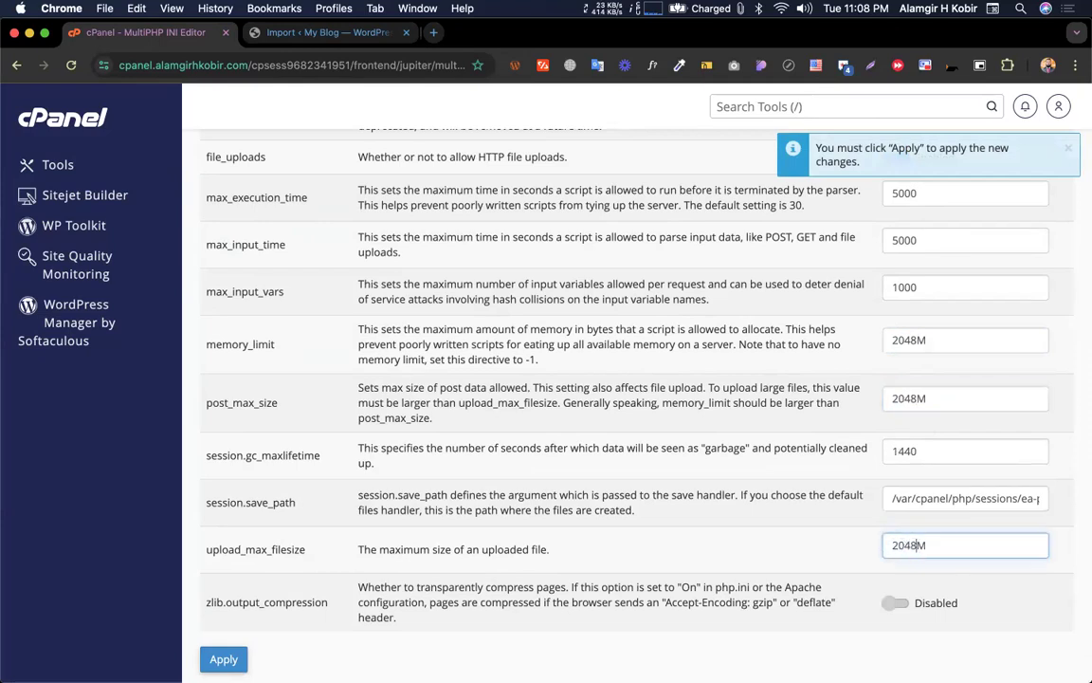
left_click(224, 659)
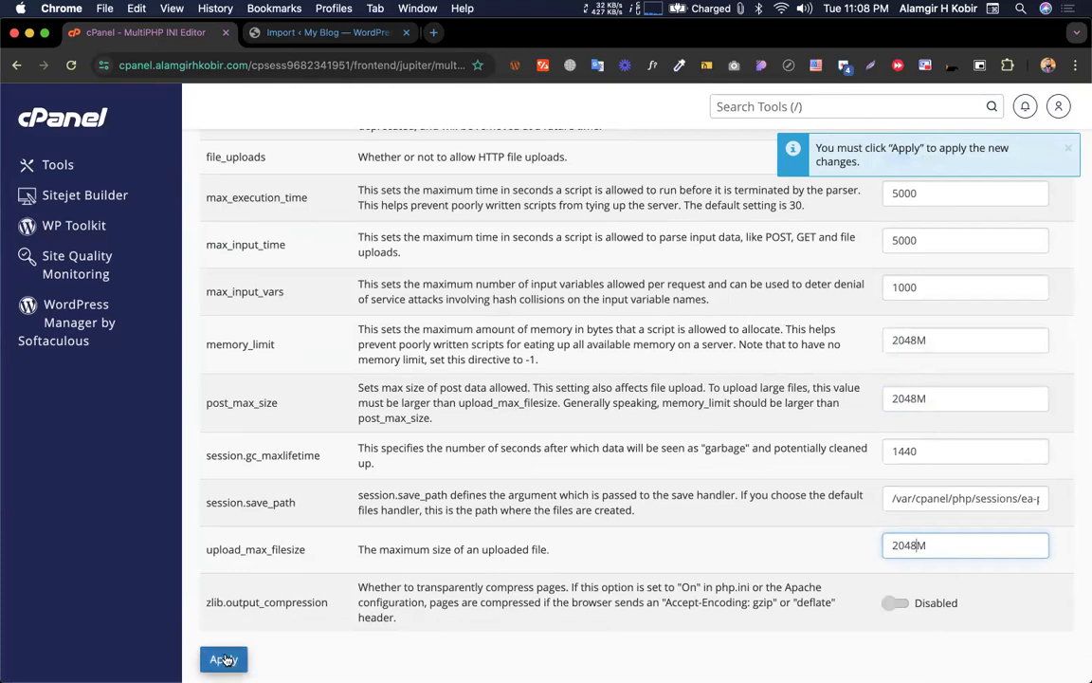
left_click(292, 37)
left_click(71, 64)
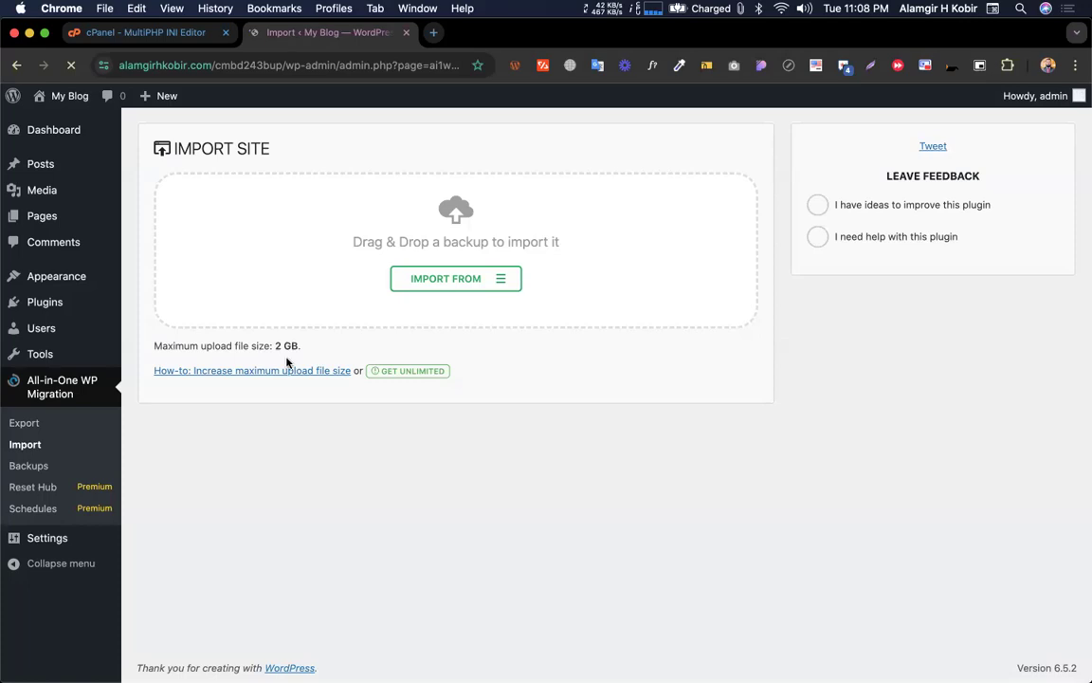
left_click_drag(274, 345, 301, 346)
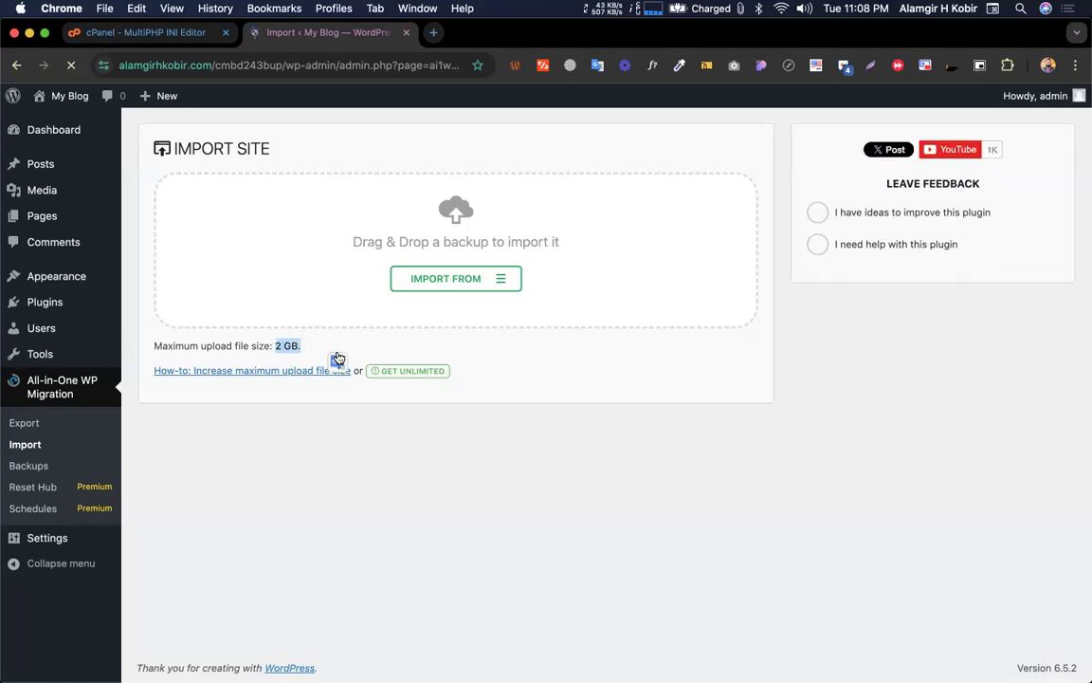
left_click(483, 281)
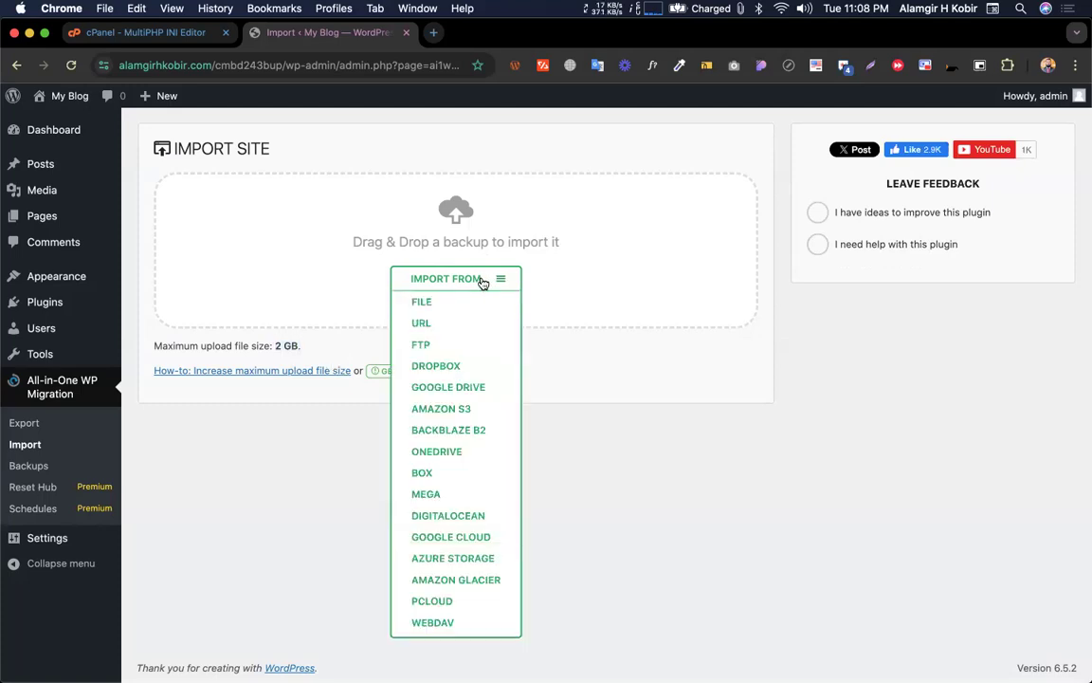
left_click(483, 280)
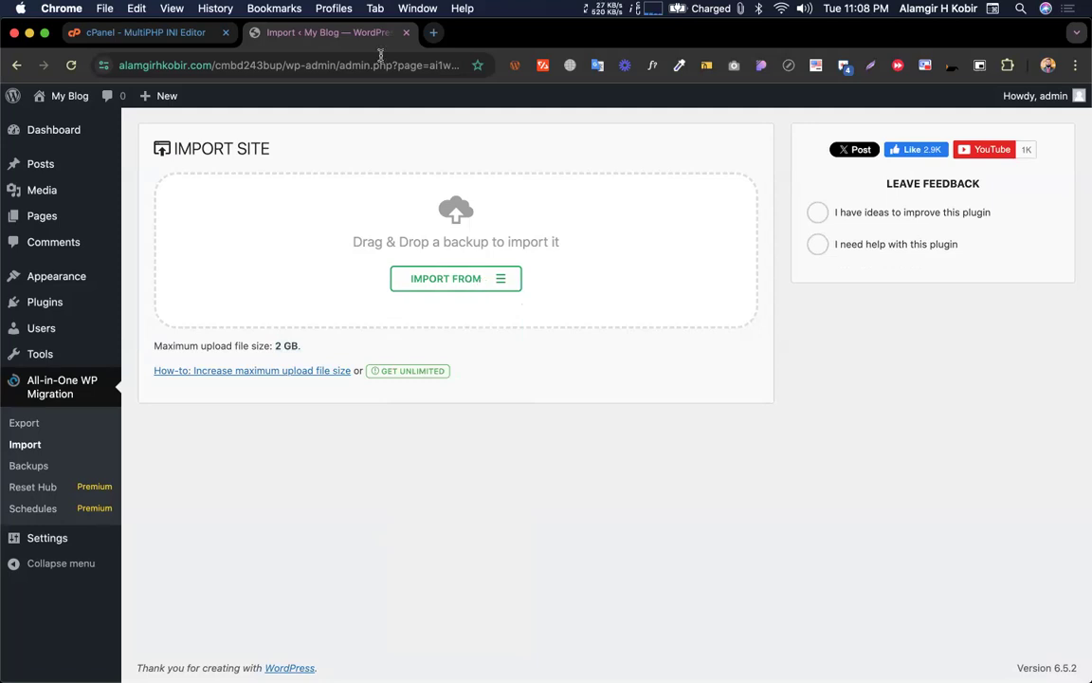
left_click(159, 32)
scroll(372, 347, "up", 10)
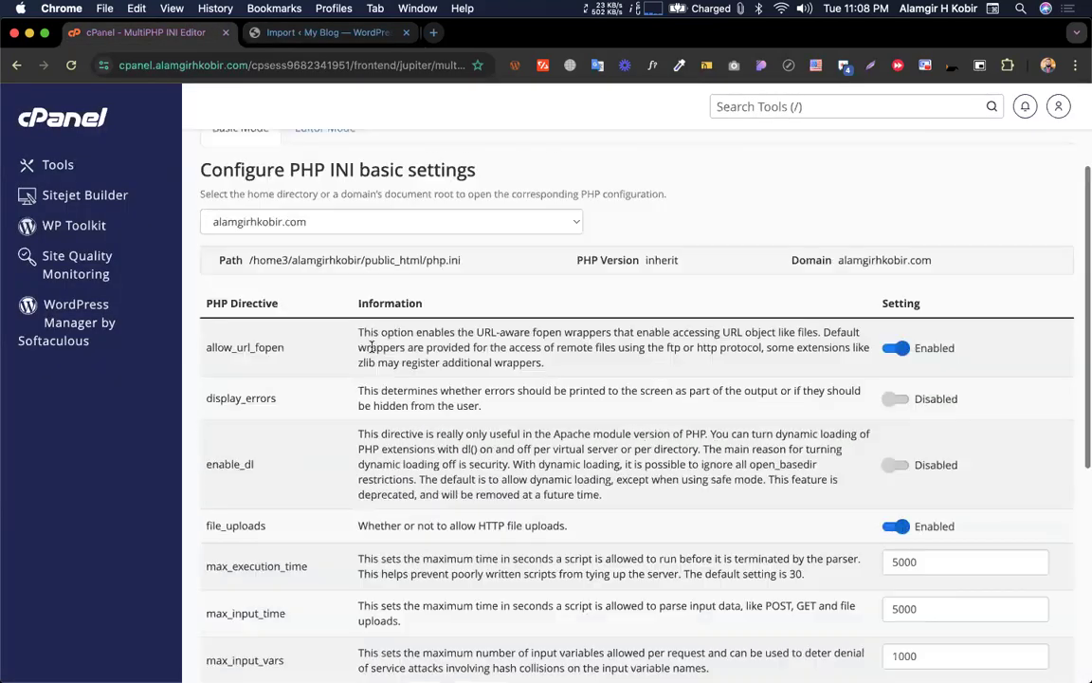
left_click(215, 381)
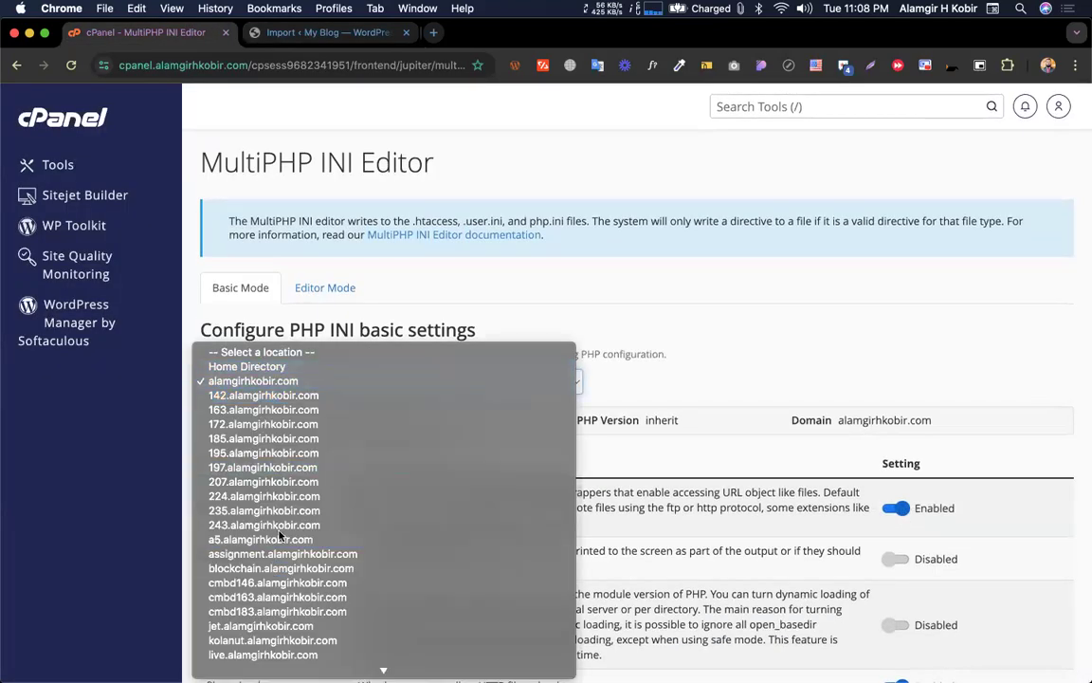
left_click(463, 238)
left_click(302, 32)
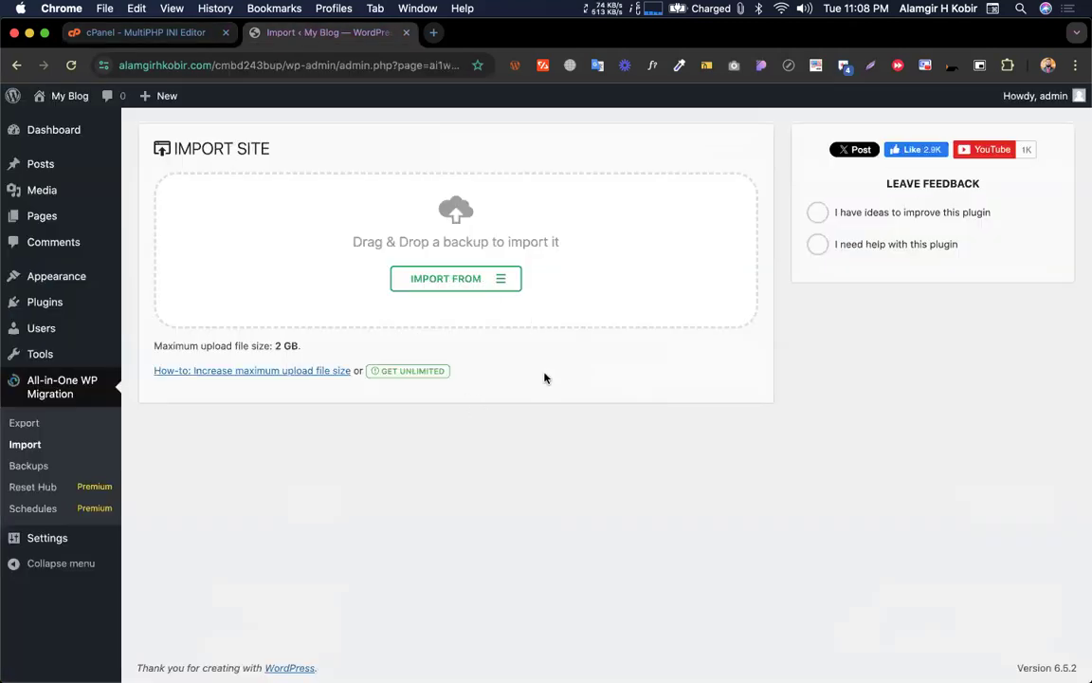
key("ctrl+Left")
key("ctrl+Right")
key("ctrl+Left")
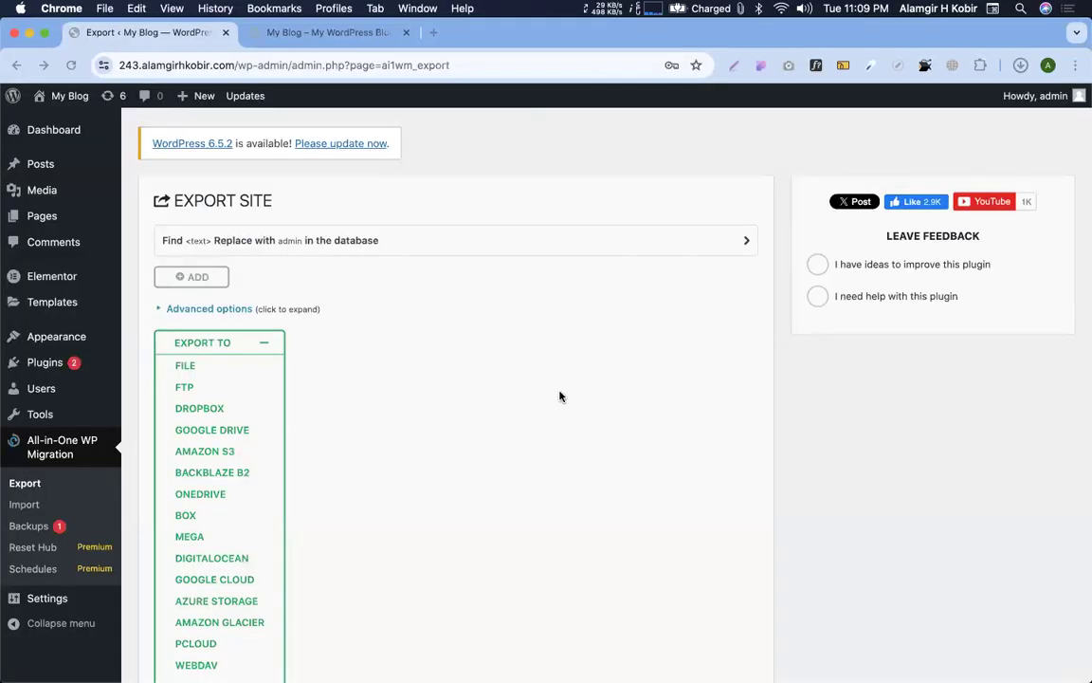
scroll(557, 393, "down", 1)
key("ctrl+Right")
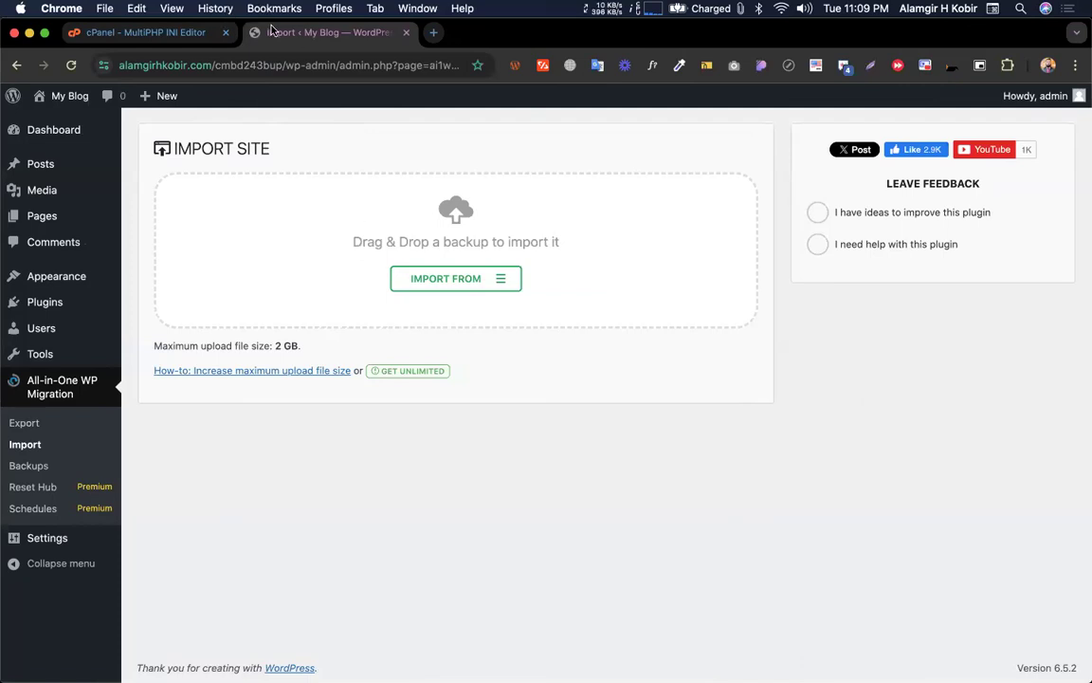
Go back to the MultiPHP INI Editor and highlight parts of its title
left_click(181, 31)
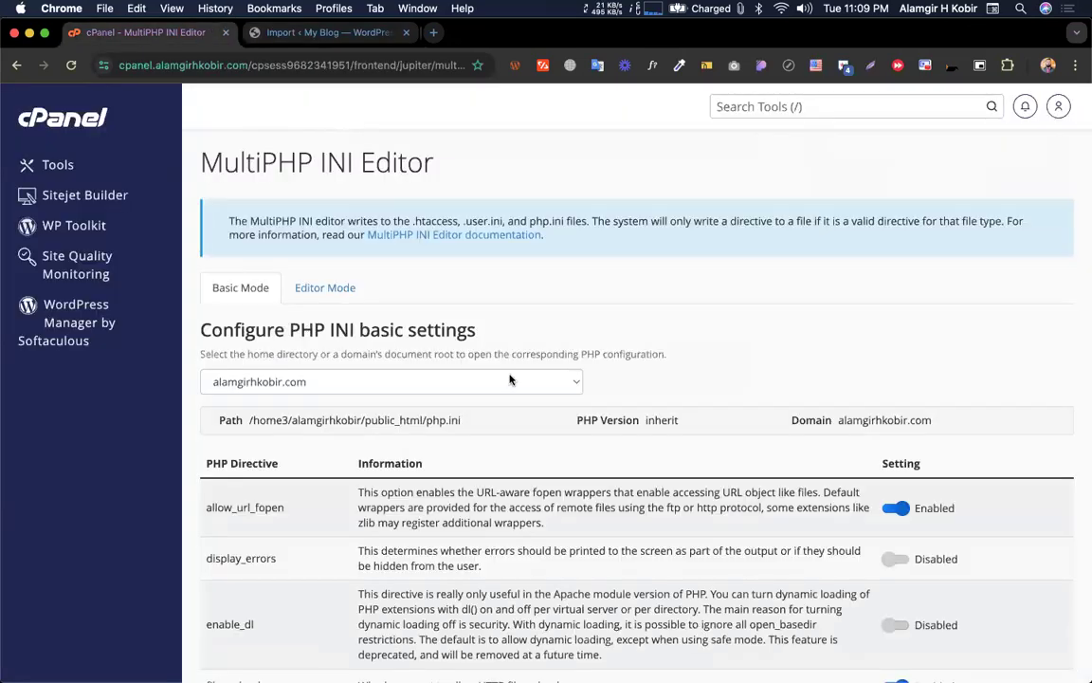
triple_click(219, 161)
left_click(413, 154)
triple_click(400, 156)
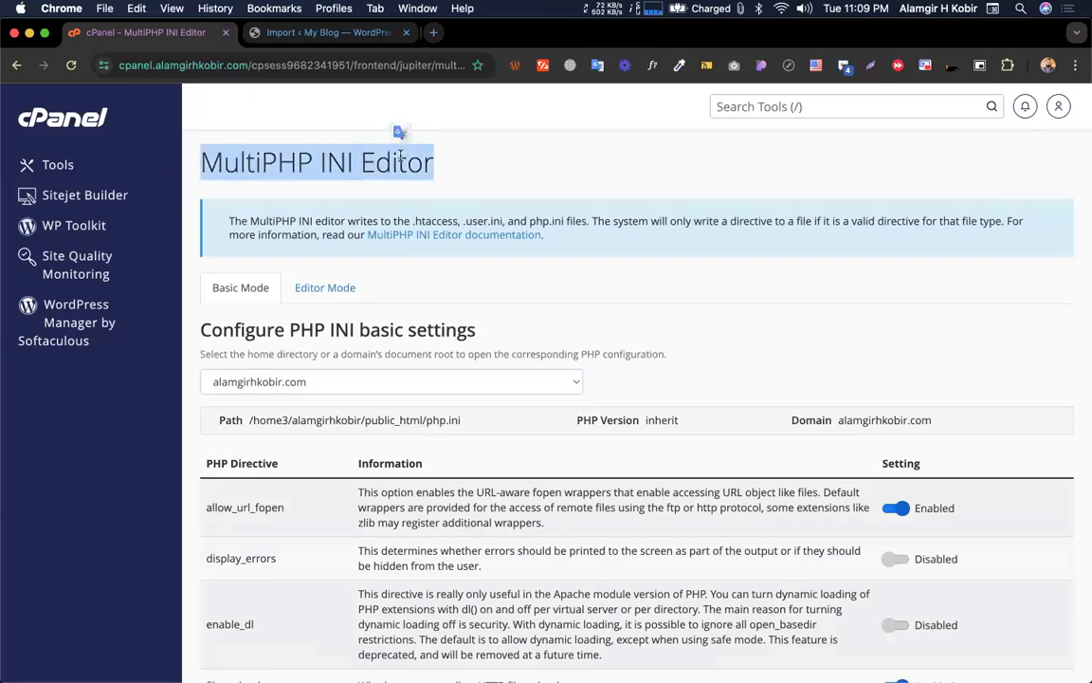
left_click(468, 175)
scroll(518, 251, "down", 3)
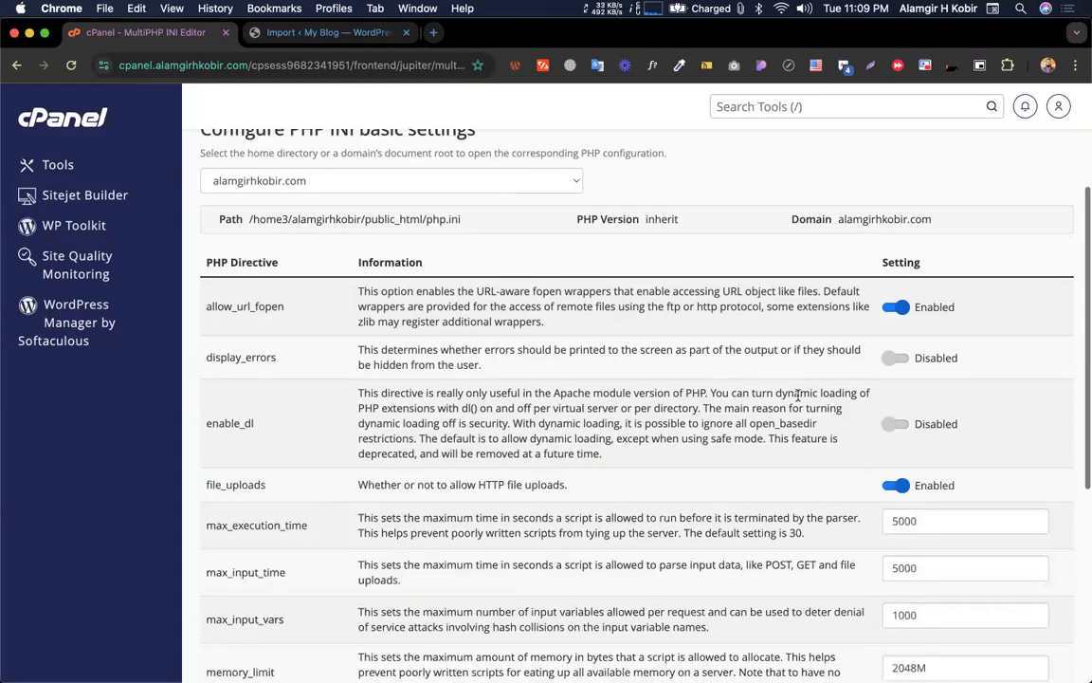
scroll(518, 252, "up", 3)
double_click(294, 163)
left_click_drag(294, 163, 377, 168)
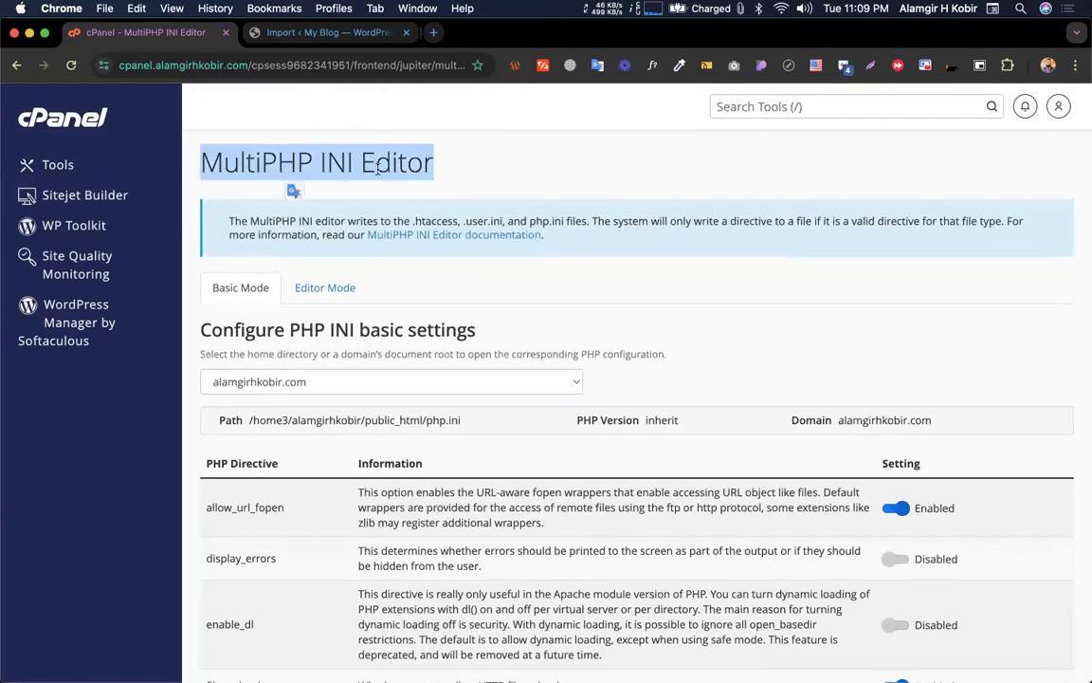
left_click(377, 168)
Finish with the editor and move to the old blog's Export Site window
triple_click(315, 162)
left_click(327, 169)
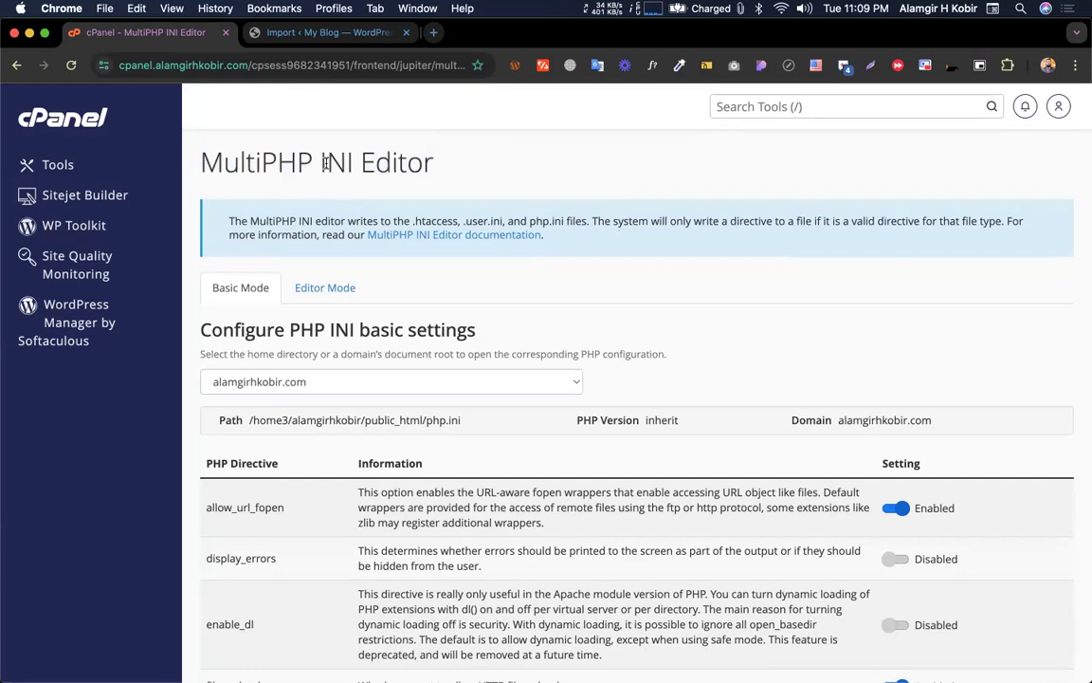
left_click_drag(320, 161, 460, 180)
left_click(447, 166)
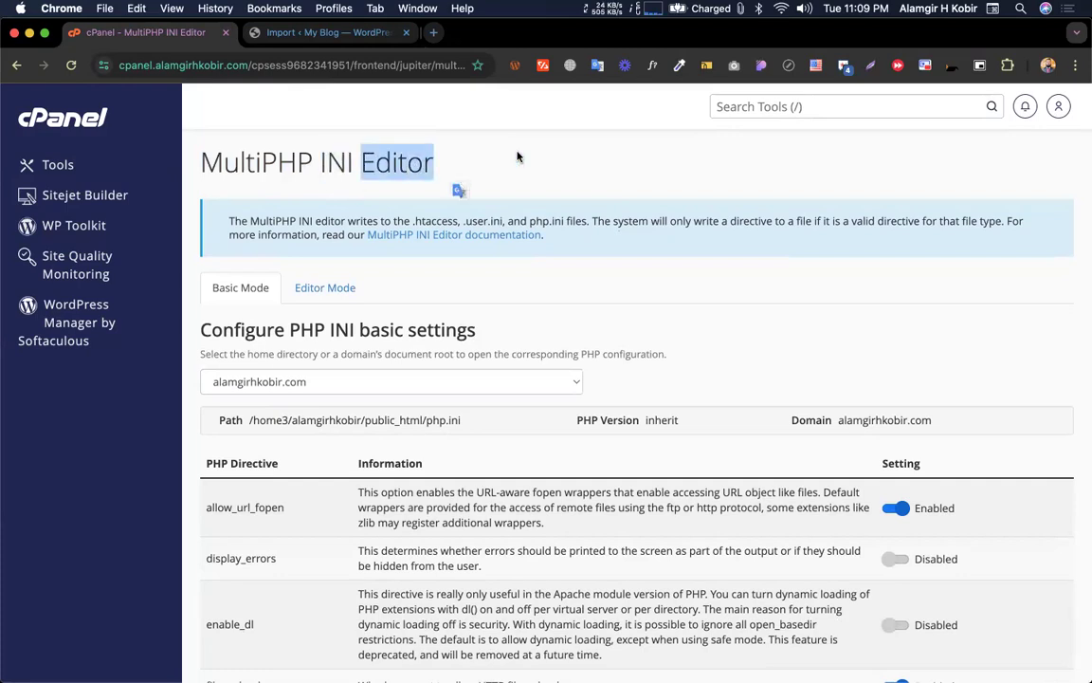
left_click(451, 169)
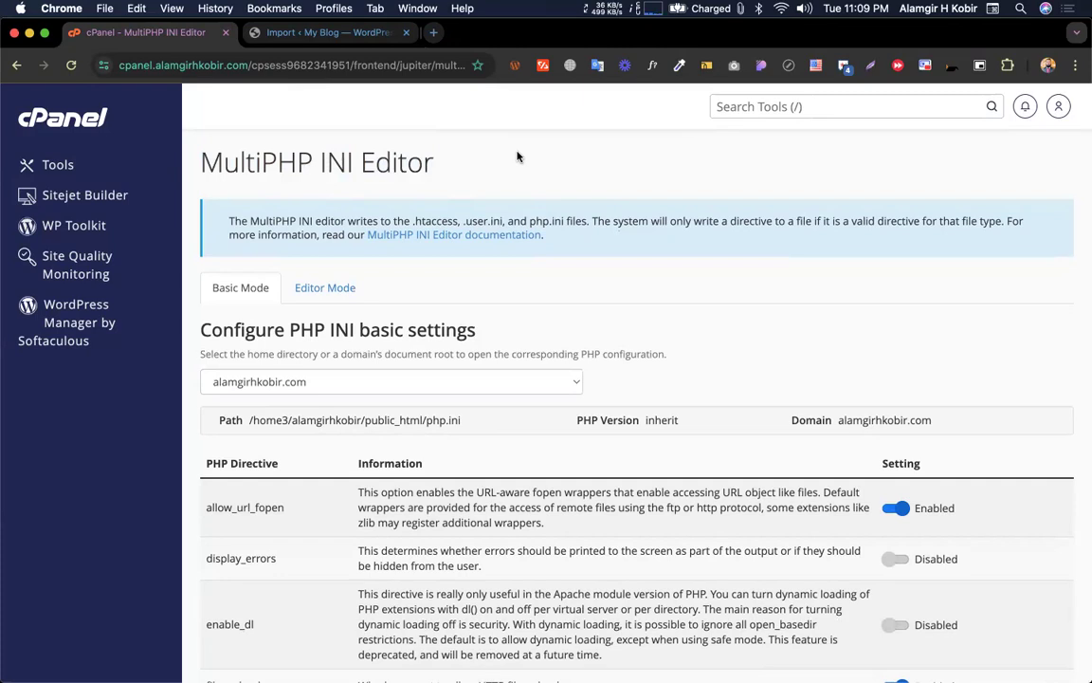
triple_click(284, 151)
left_click(452, 154)
triple_click(276, 151)
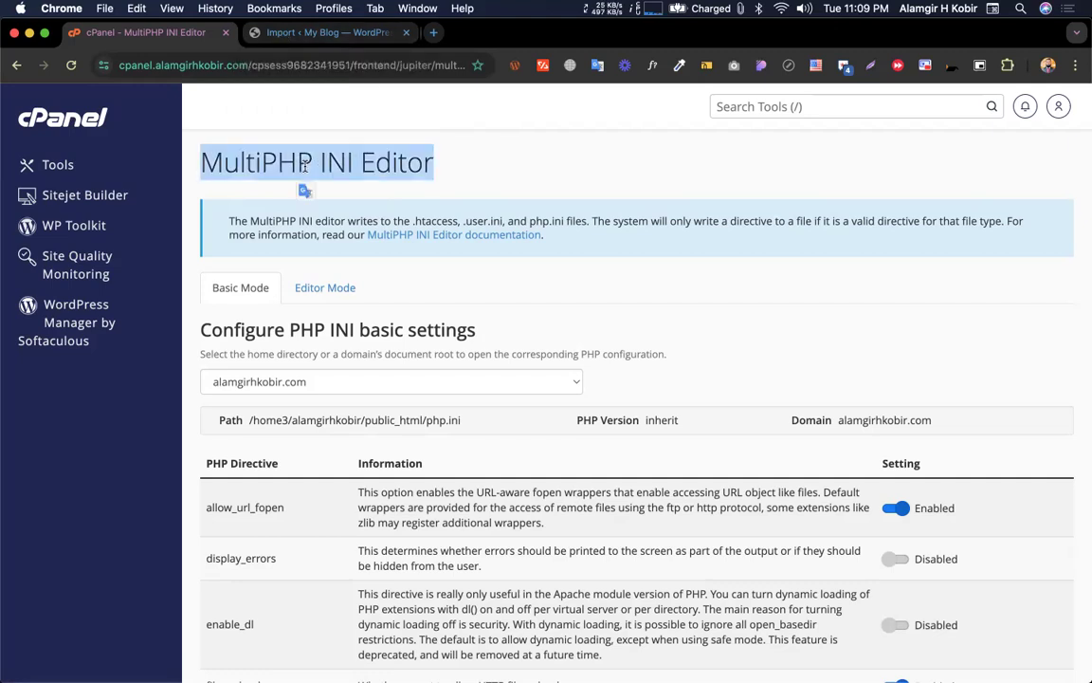
left_click(390, 148)
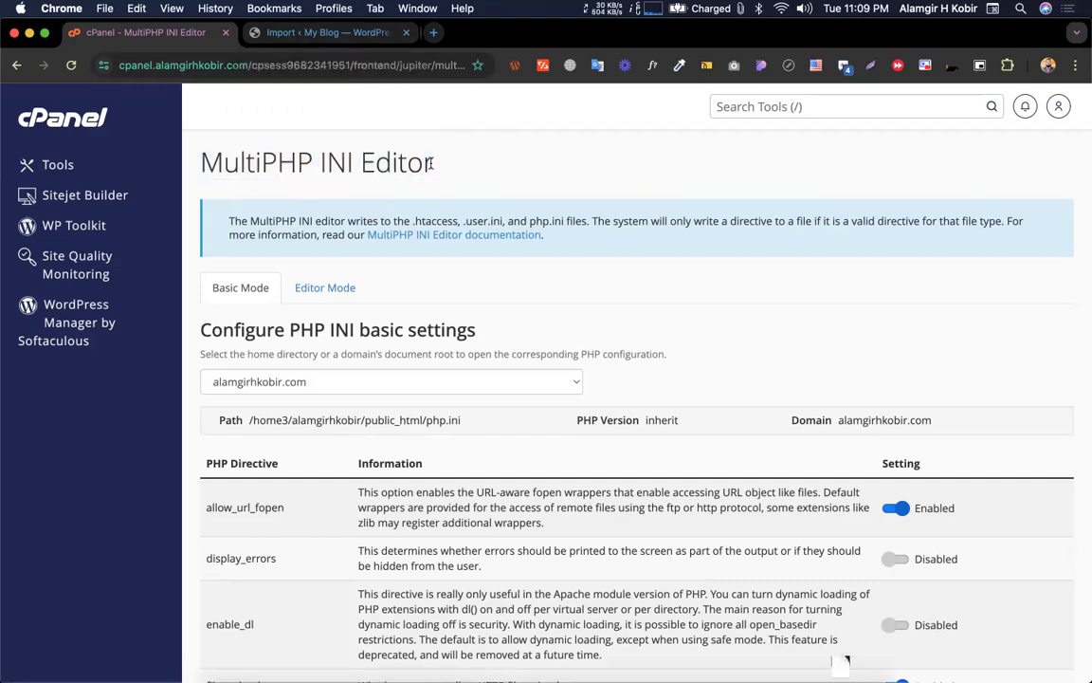
triple_click(209, 156)
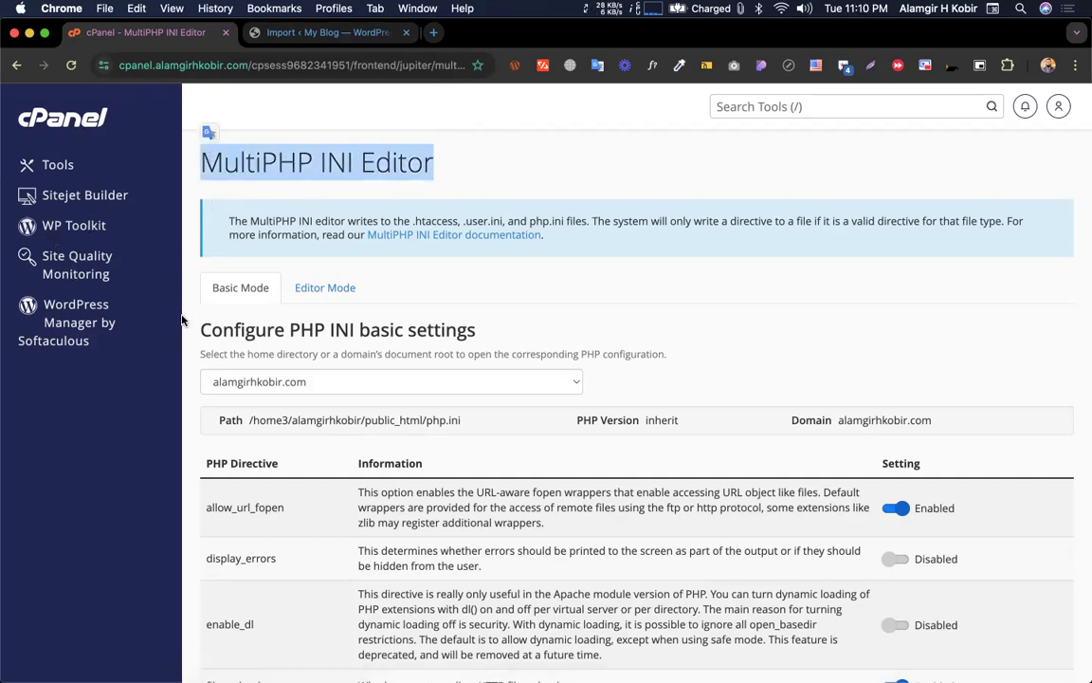
left_click(235, 167)
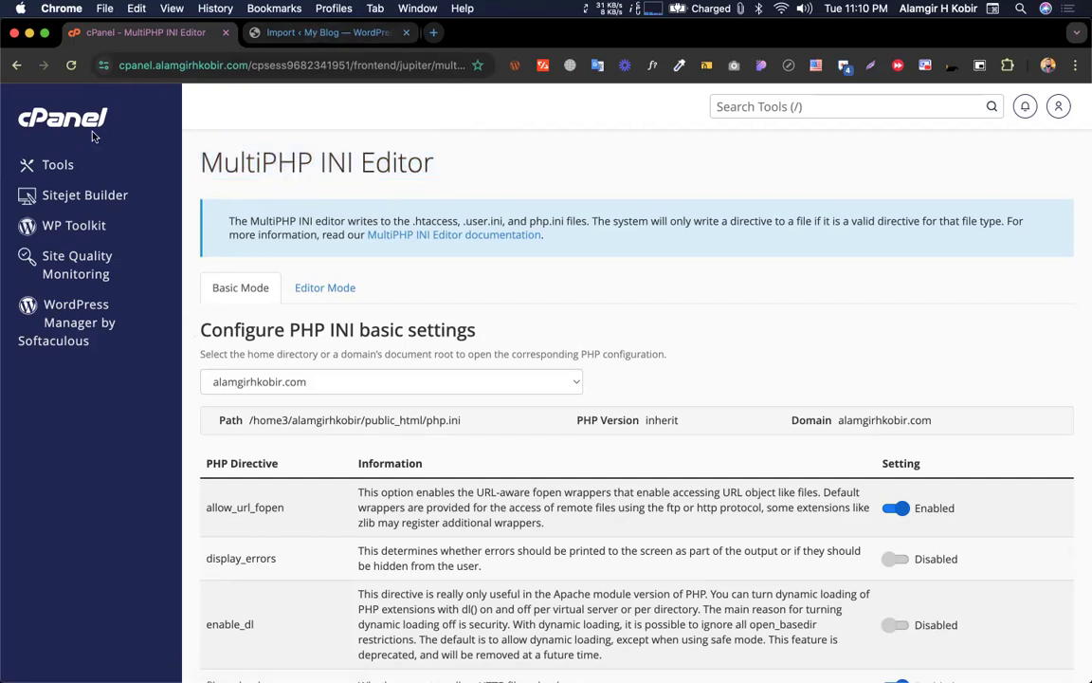
left_click(299, 42)
key("ctrl+Left")
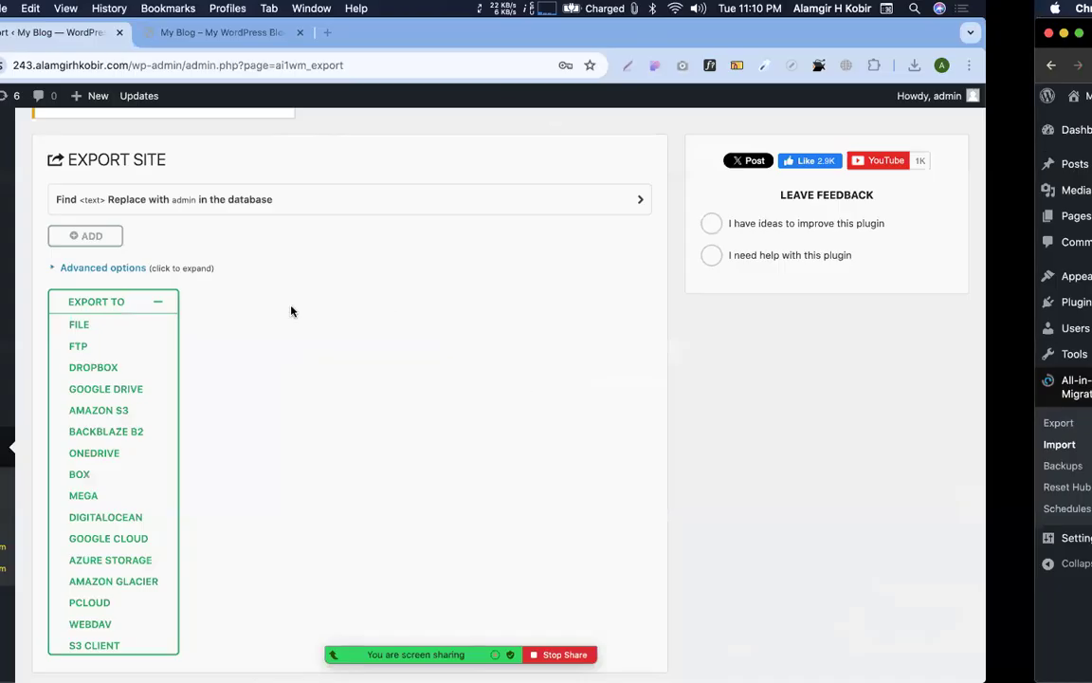
On the source site, check the downloaded backup file, then return to the new site's import page
left_click(239, 353)
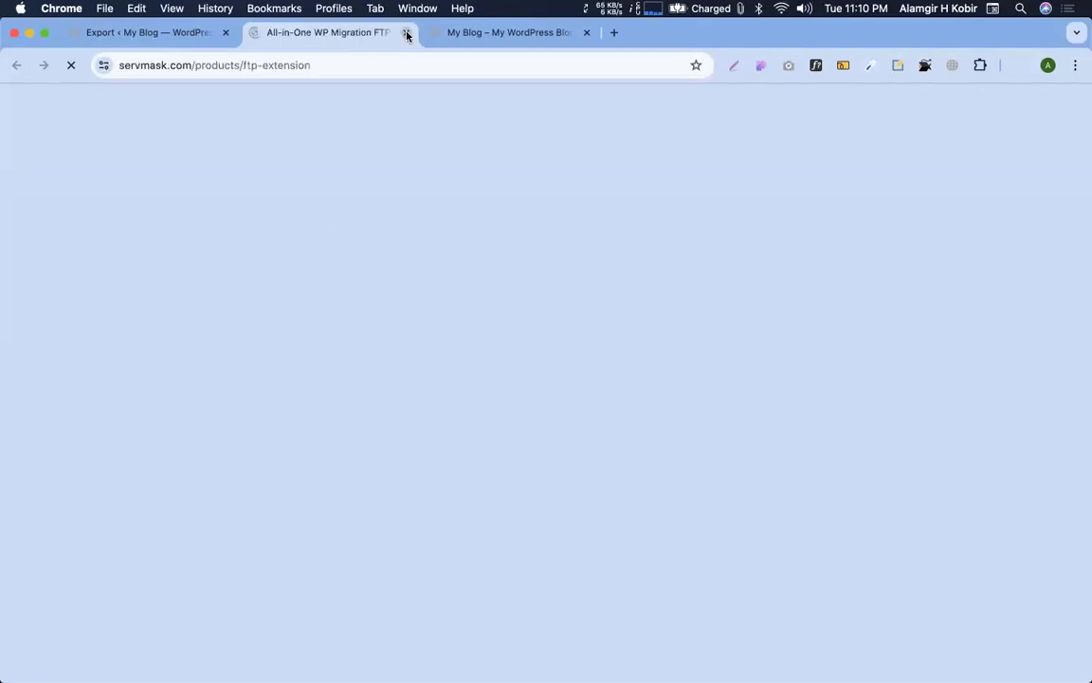
left_click(405, 33)
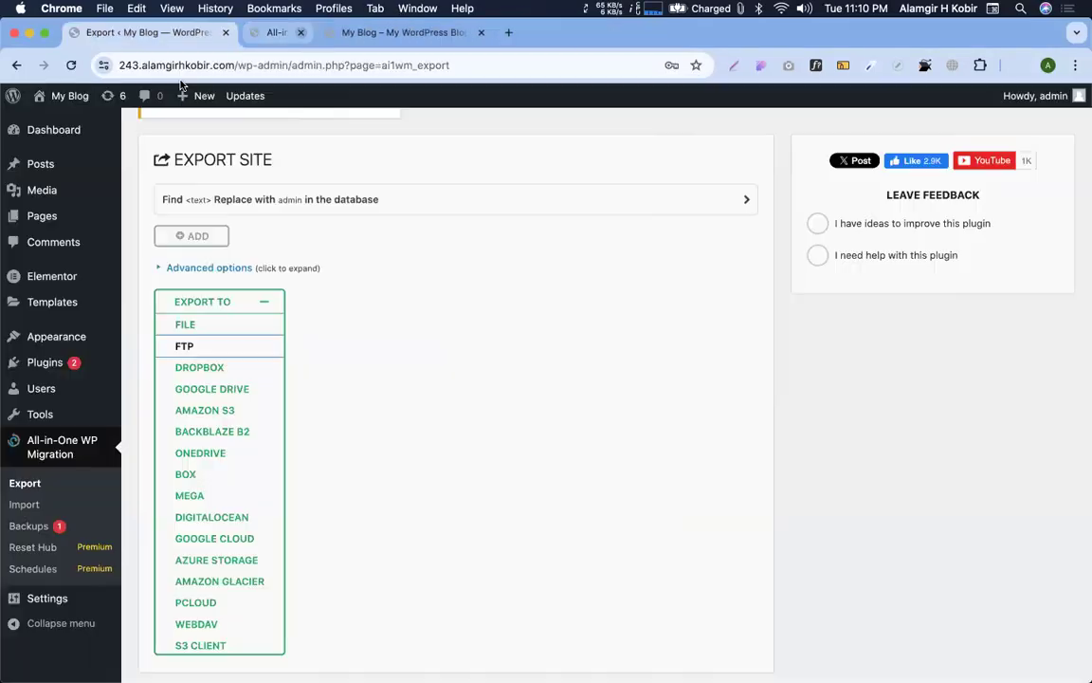
left_click(1020, 65)
key("ctrl+Right")
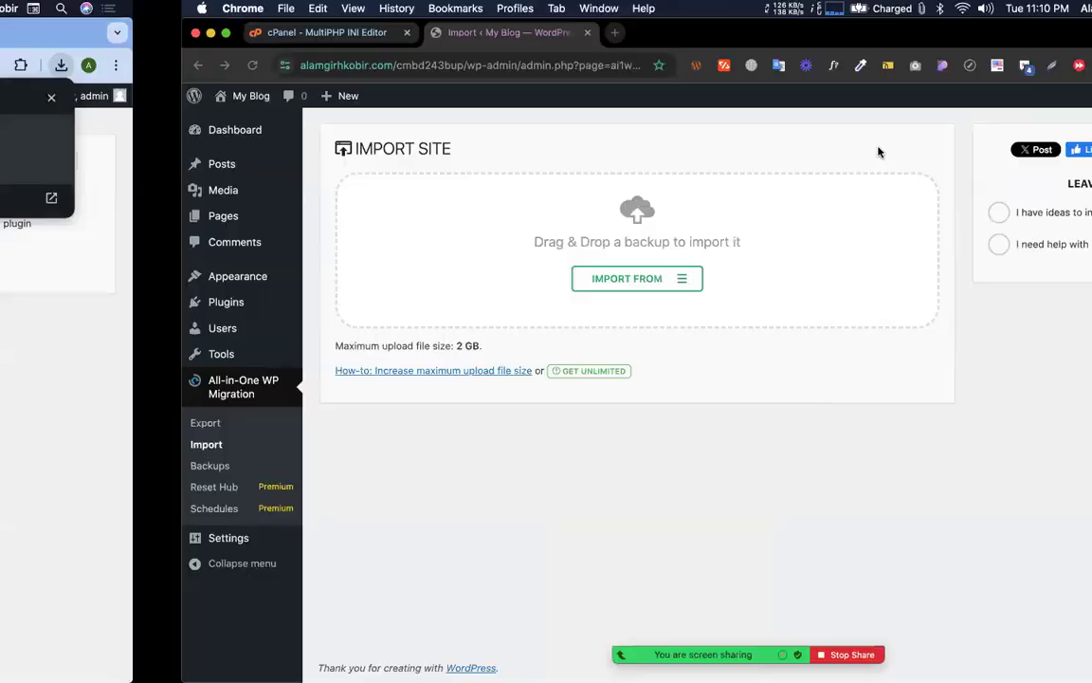
Import the .wpress backup from the Downloads folder using Import From > File
left_click(461, 284)
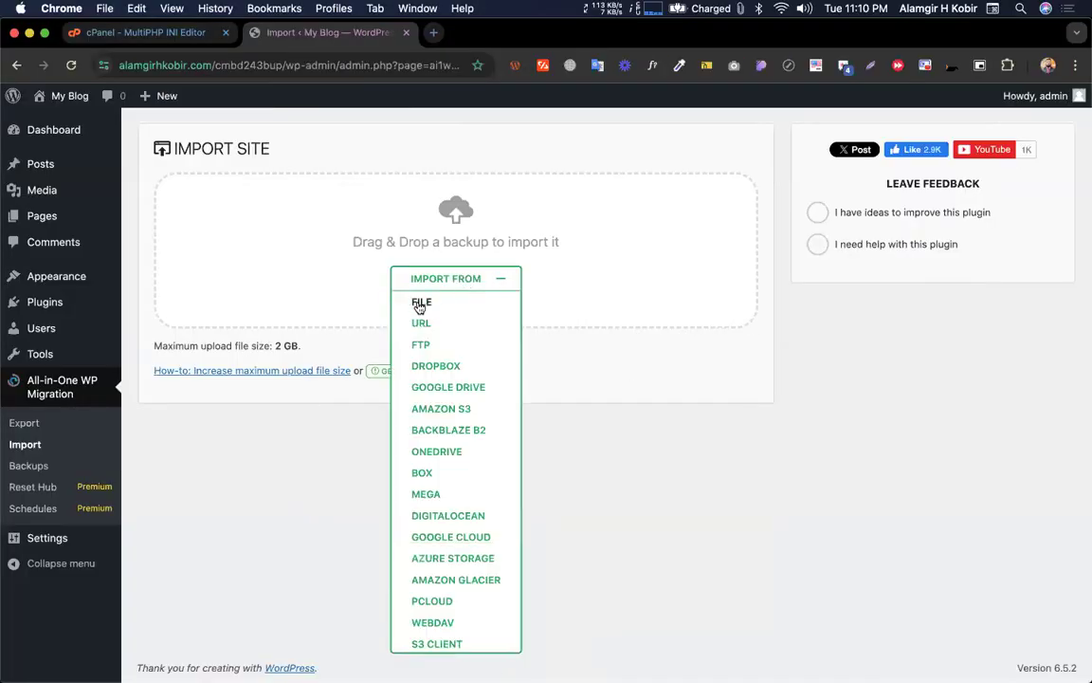
left_click(419, 303)
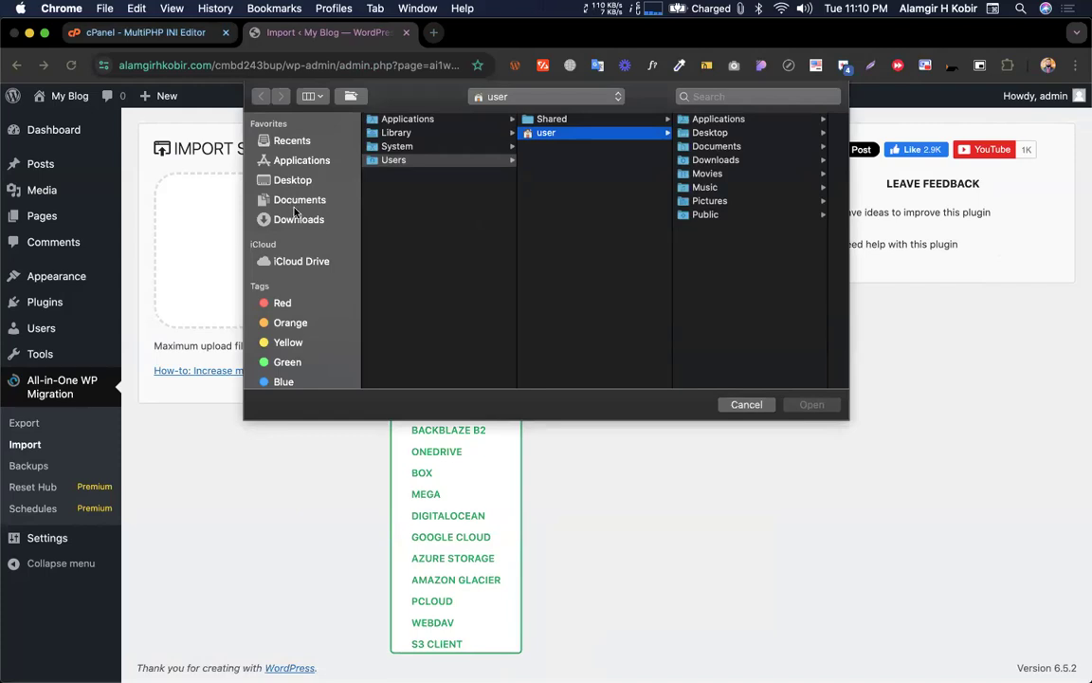
left_click(289, 219)
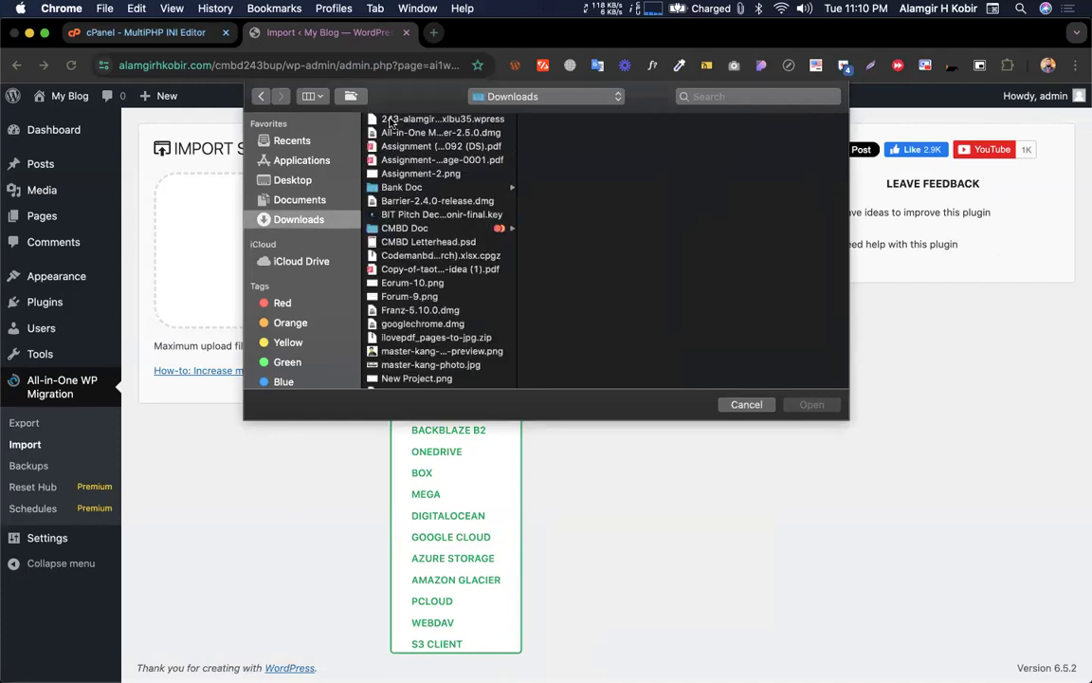
left_click(421, 120)
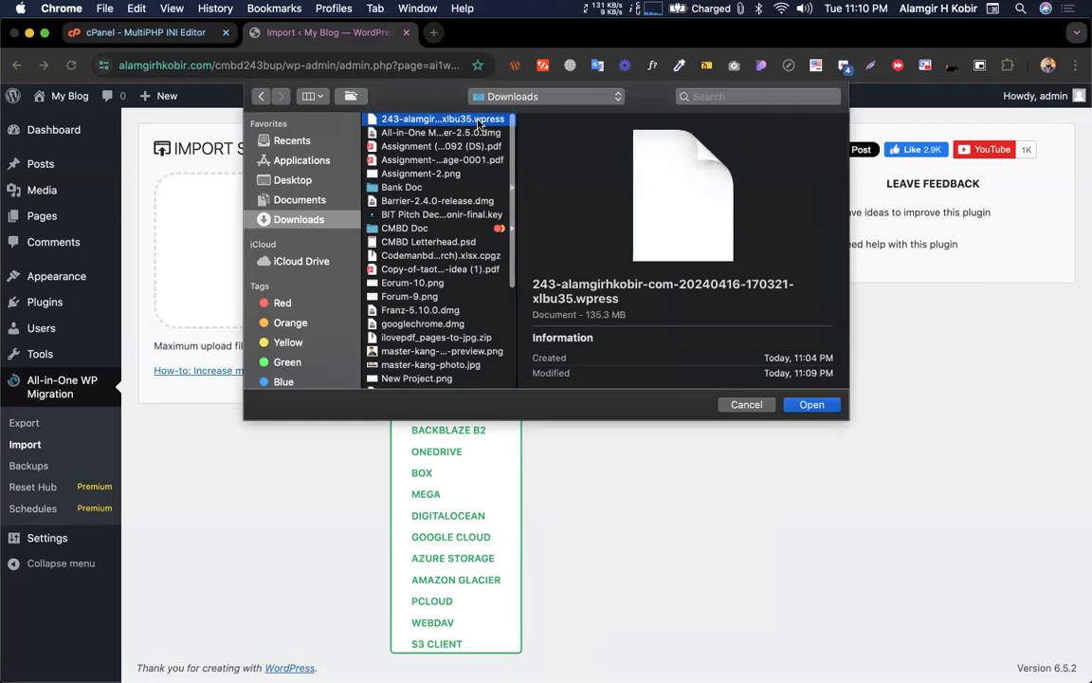
key("space")
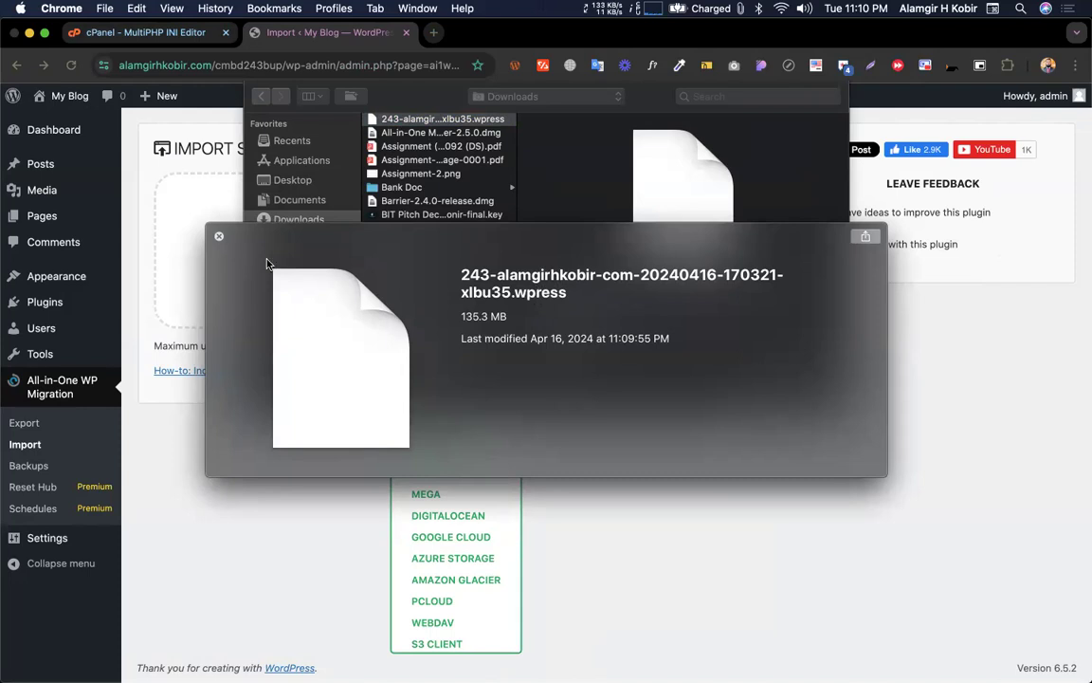
left_click(219, 236)
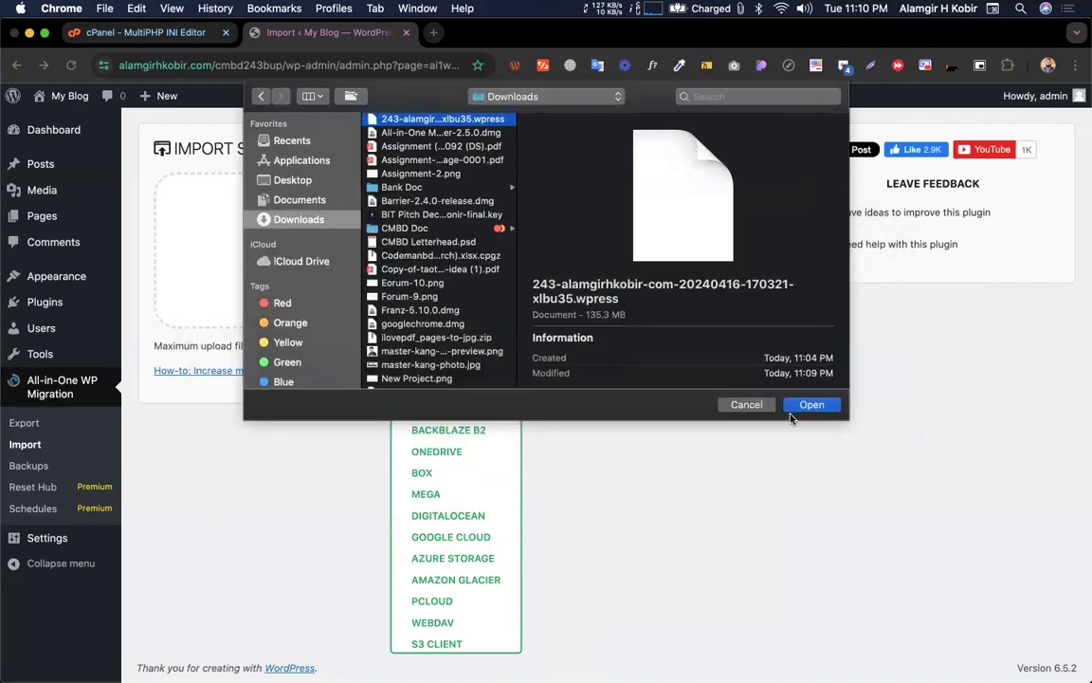
left_click(806, 407)
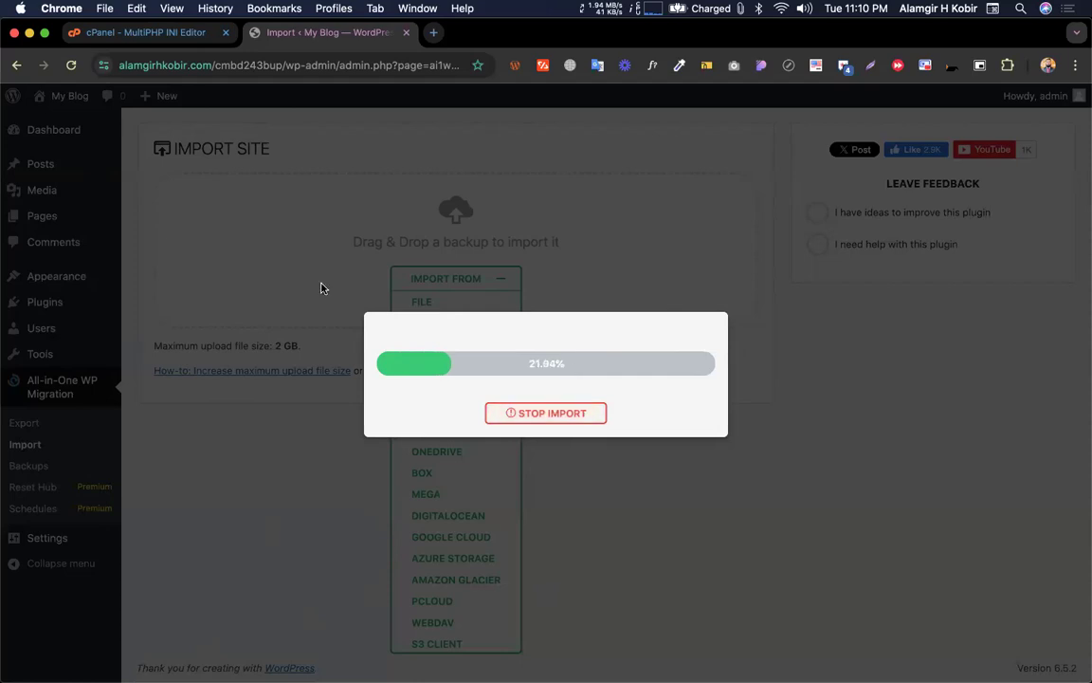
Wait for the backup upload to reach 100% and show the overwrite warning
scroll(280, 432, "left", 3)
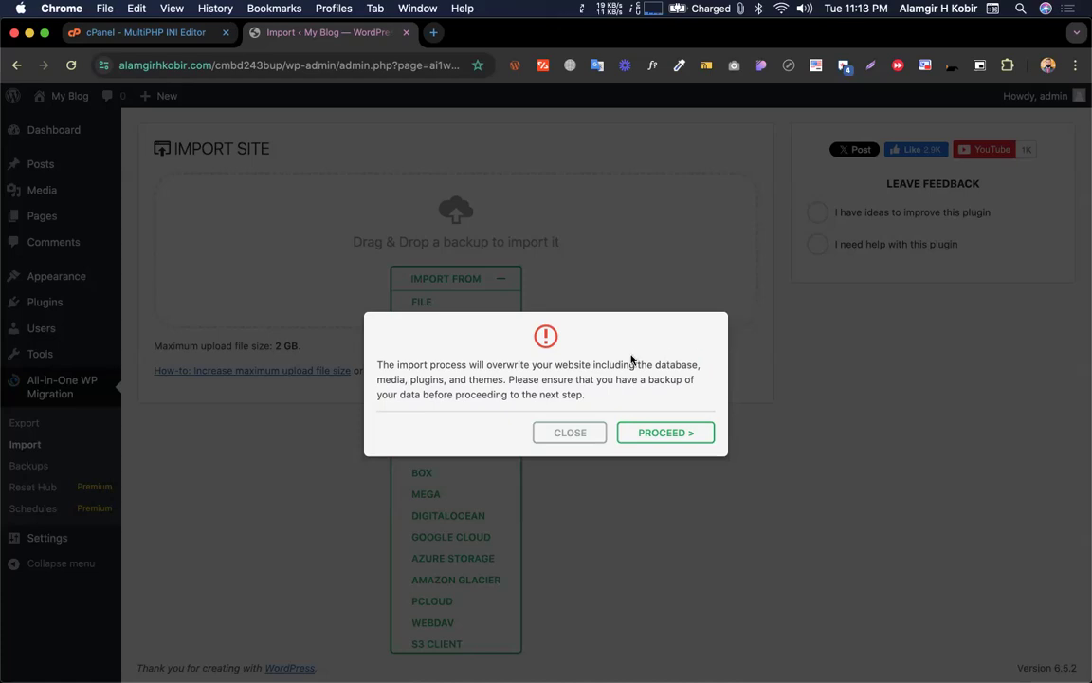
Proceed with overwriting the site, close the success message, and reload to the Database Update page
left_click(669, 436)
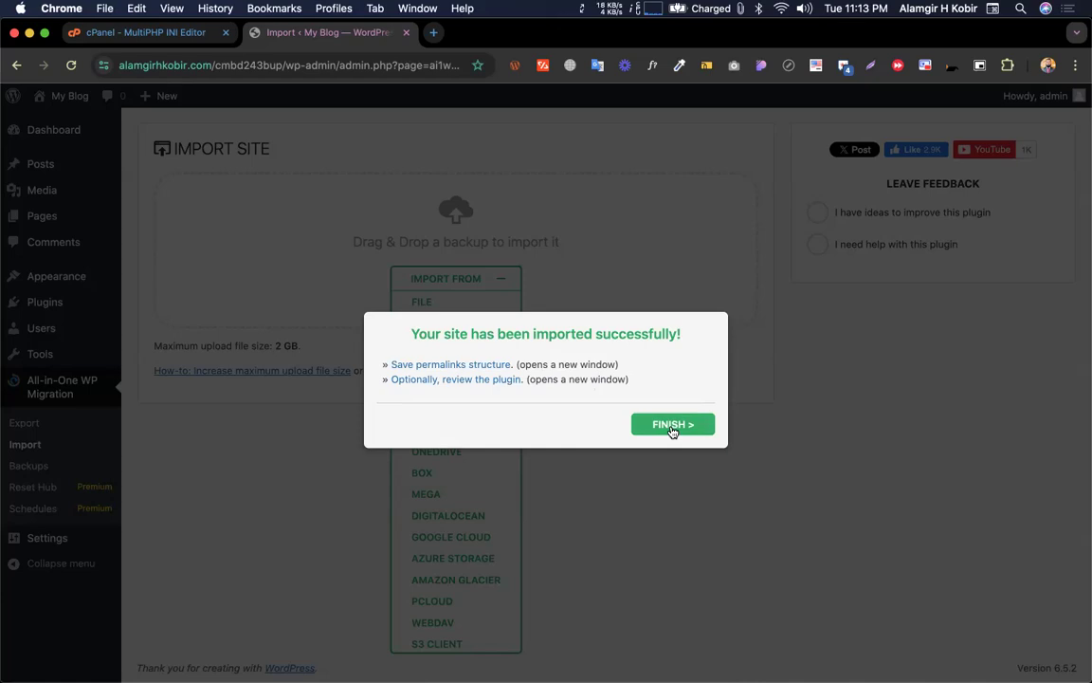
left_click(670, 433)
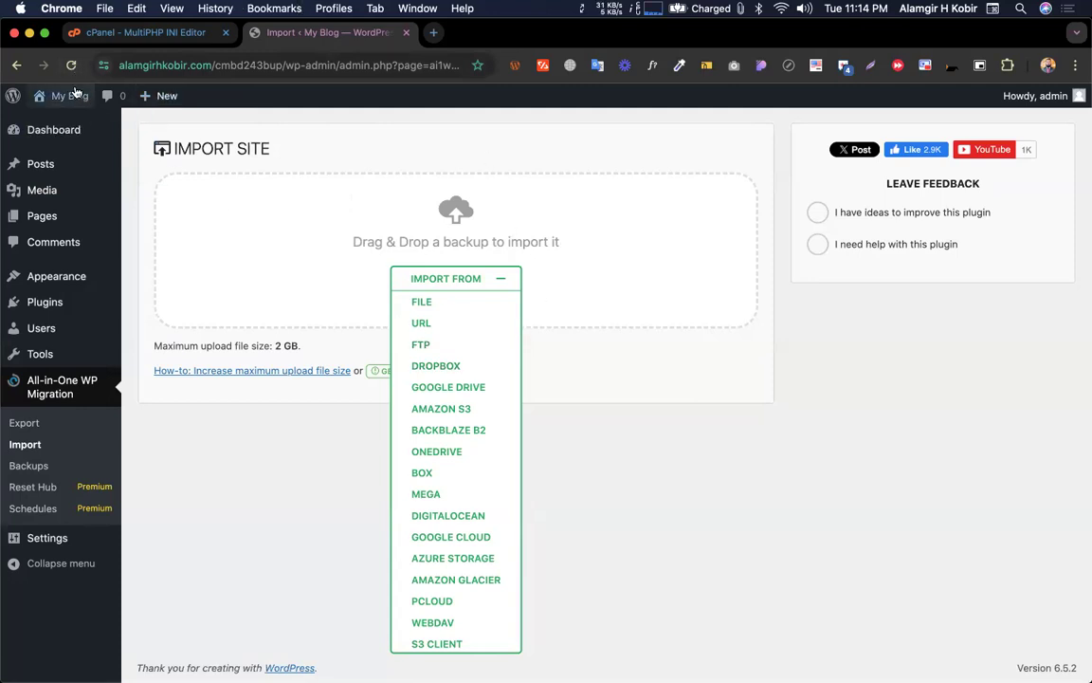
left_click(71, 64)
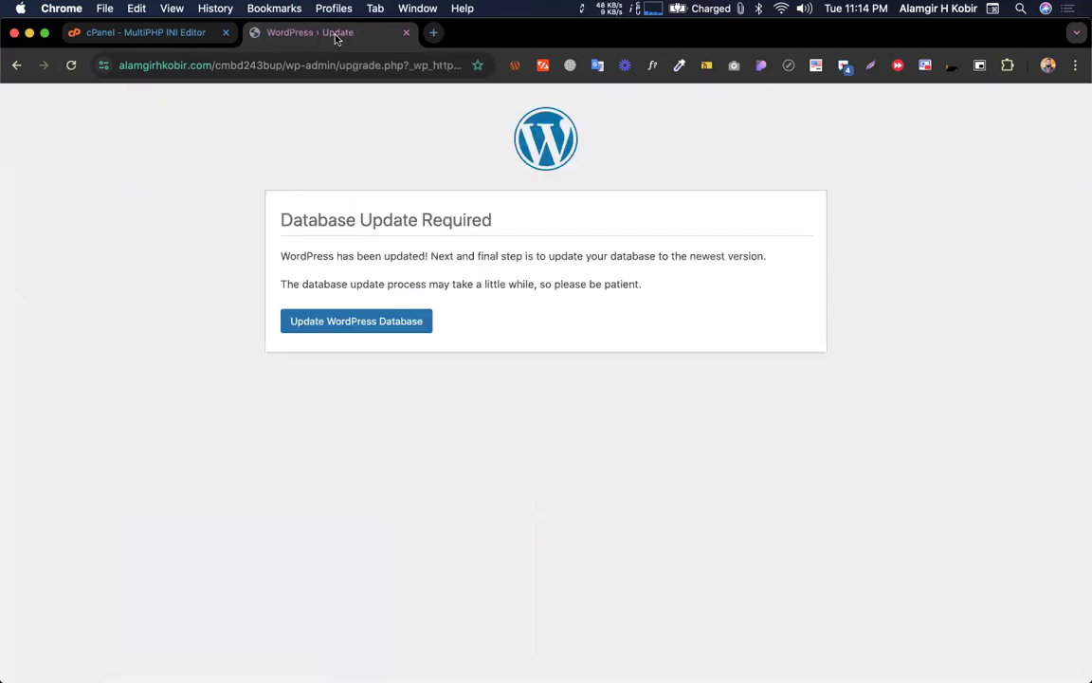
Run the WordPress database update and continue past the confirmation
left_click_drag(278, 212, 531, 307)
left_click(628, 286)
left_click(350, 319)
left_click(313, 295)
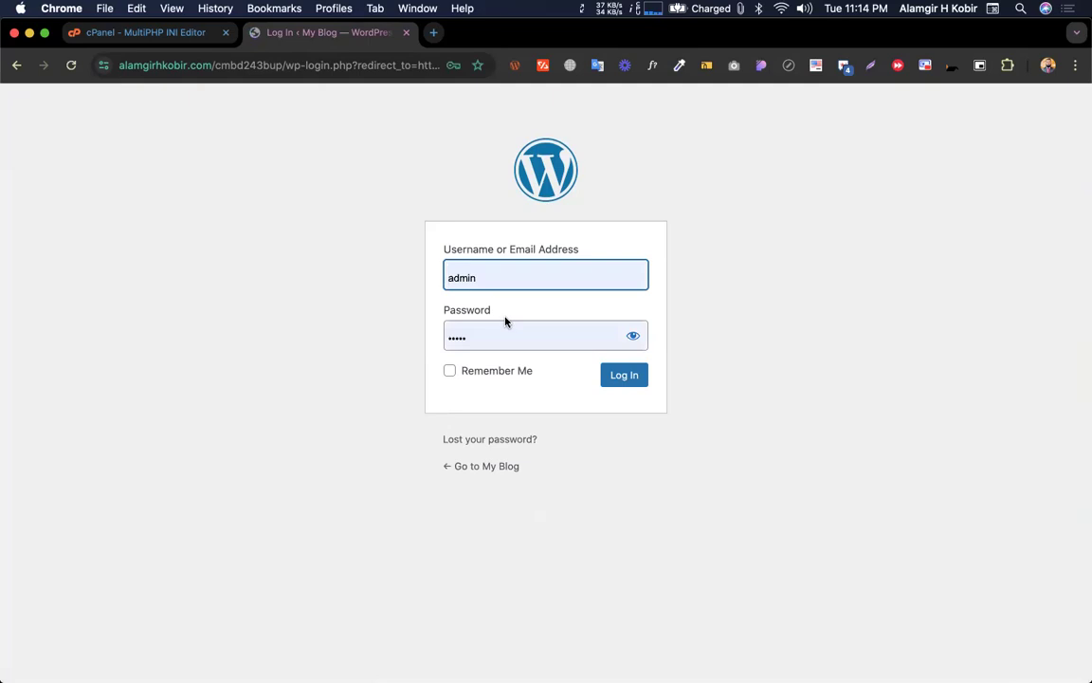
Sign back in to the migrated site with the admin username and the account password
key("ctrl+Left")
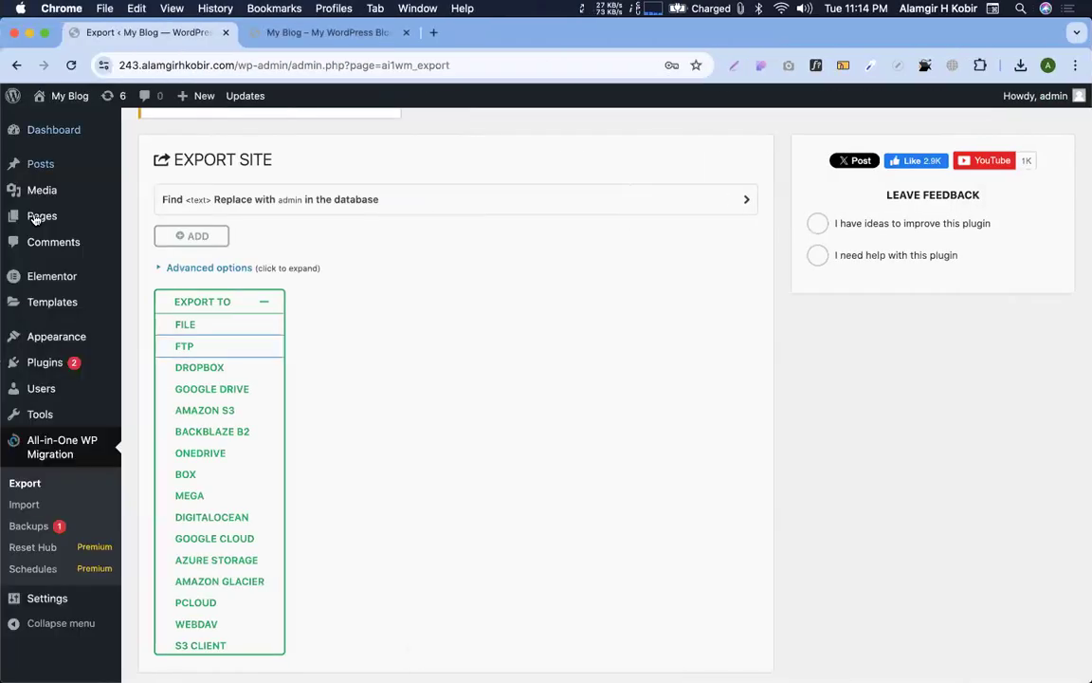
key("ctrl+Right")
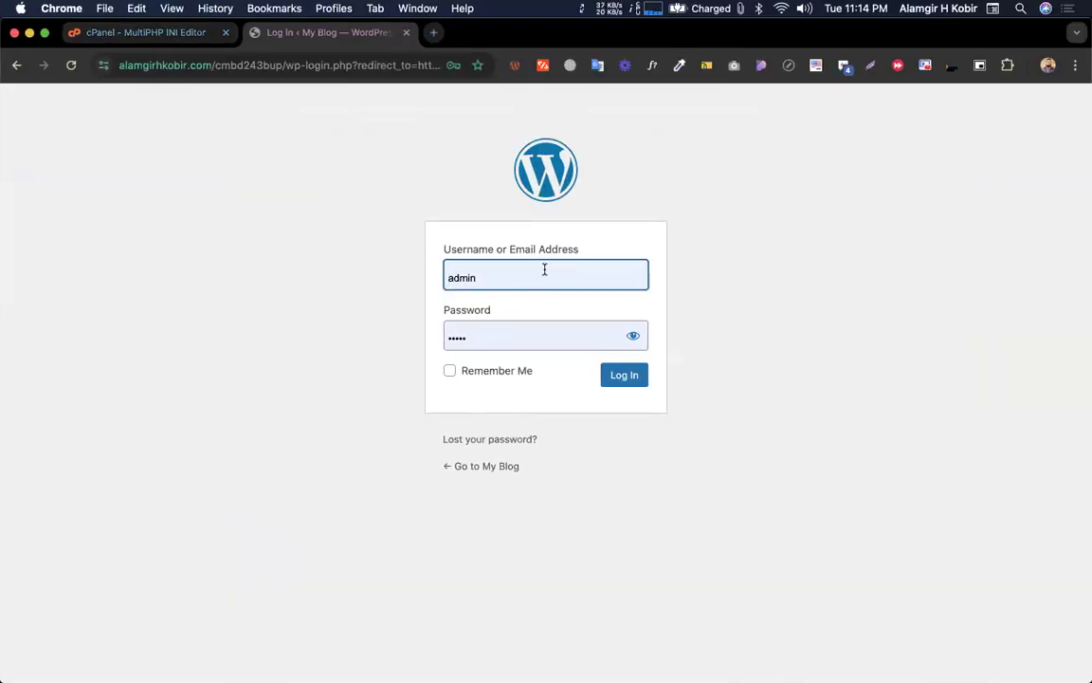
double_click(544, 270)
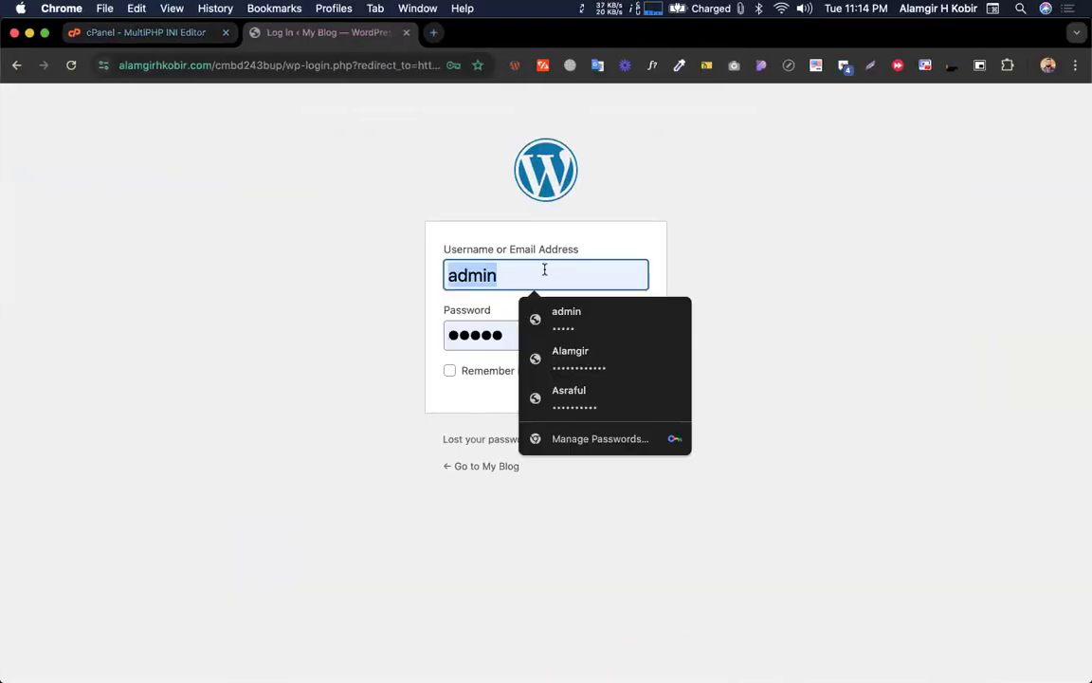
type("admin")
key("Tab")
type("****")
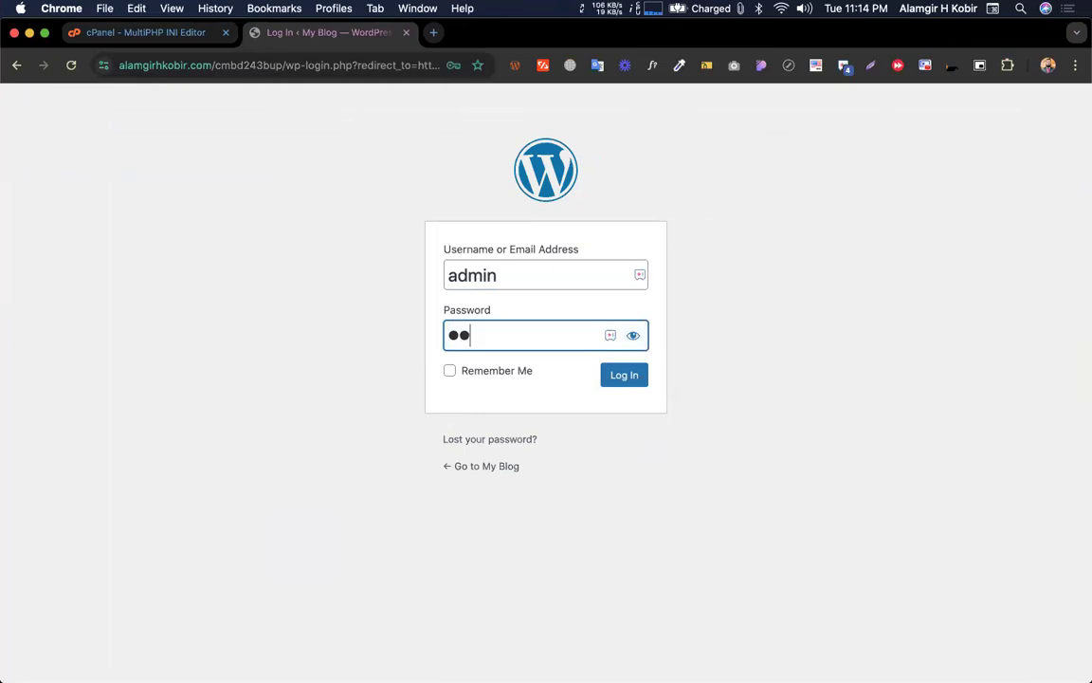
key("Return")
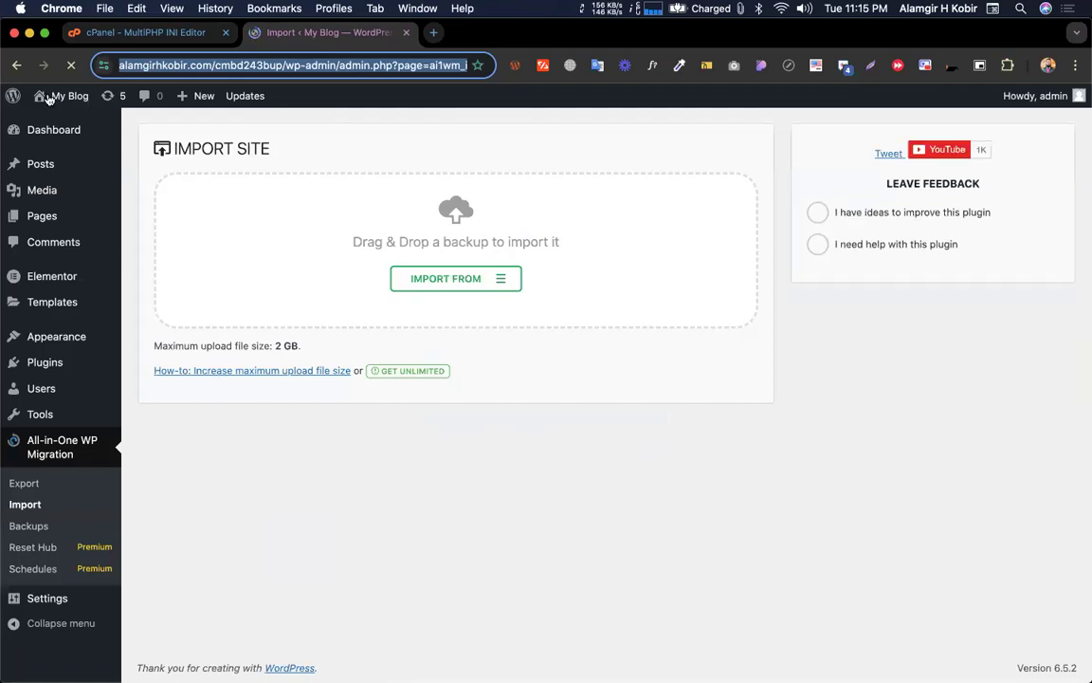
View the migrated site's front page in a new tab
left_click(55, 122, "super")
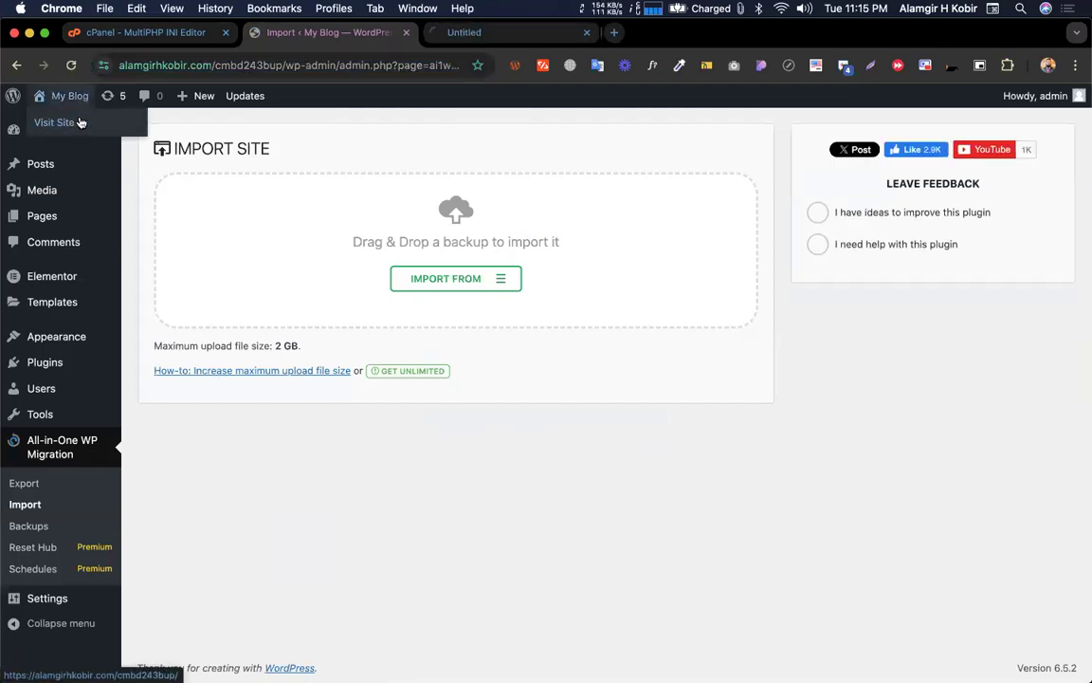
left_click(488, 34)
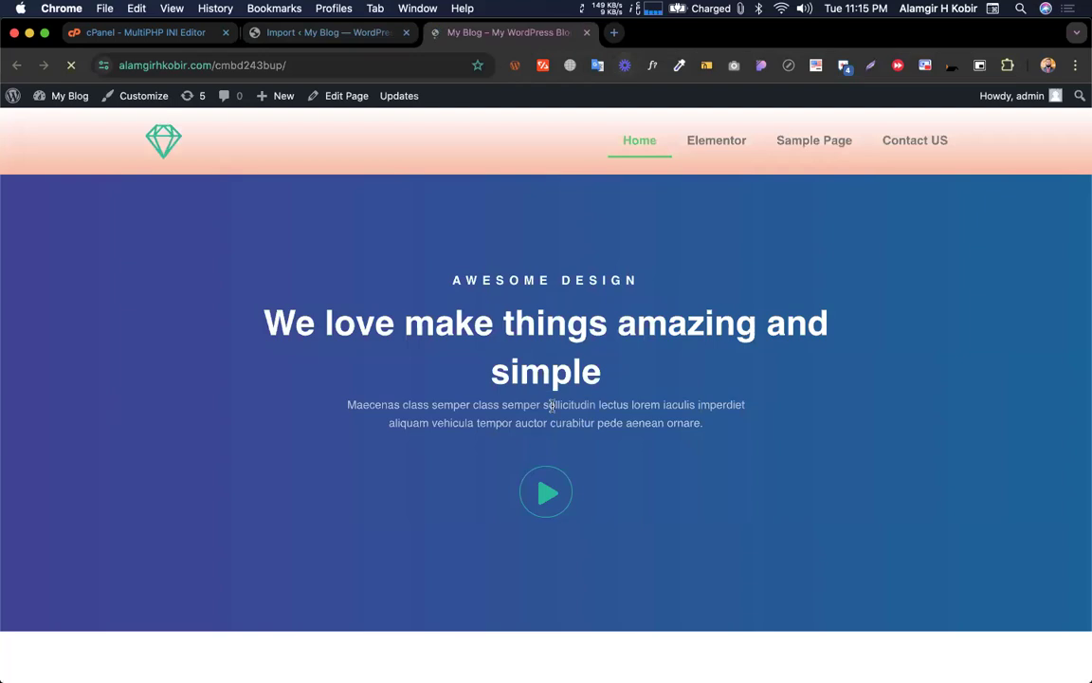
scroll(577, 390, "down", 10)
scroll(578, 394, "up", 4)
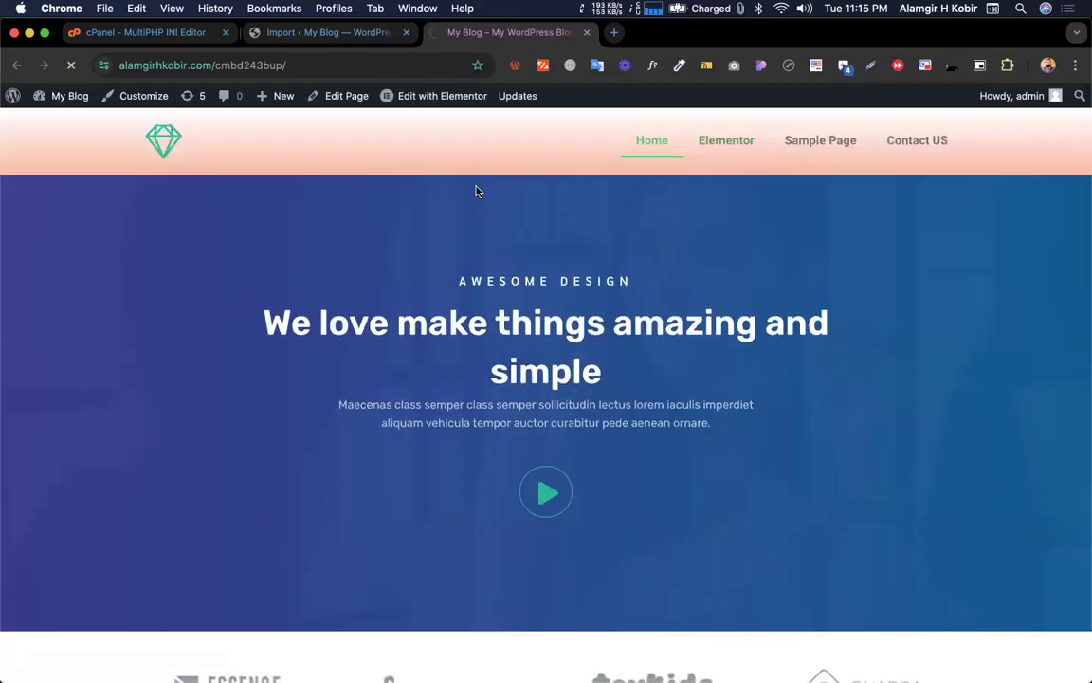
mouse_move(397, 98)
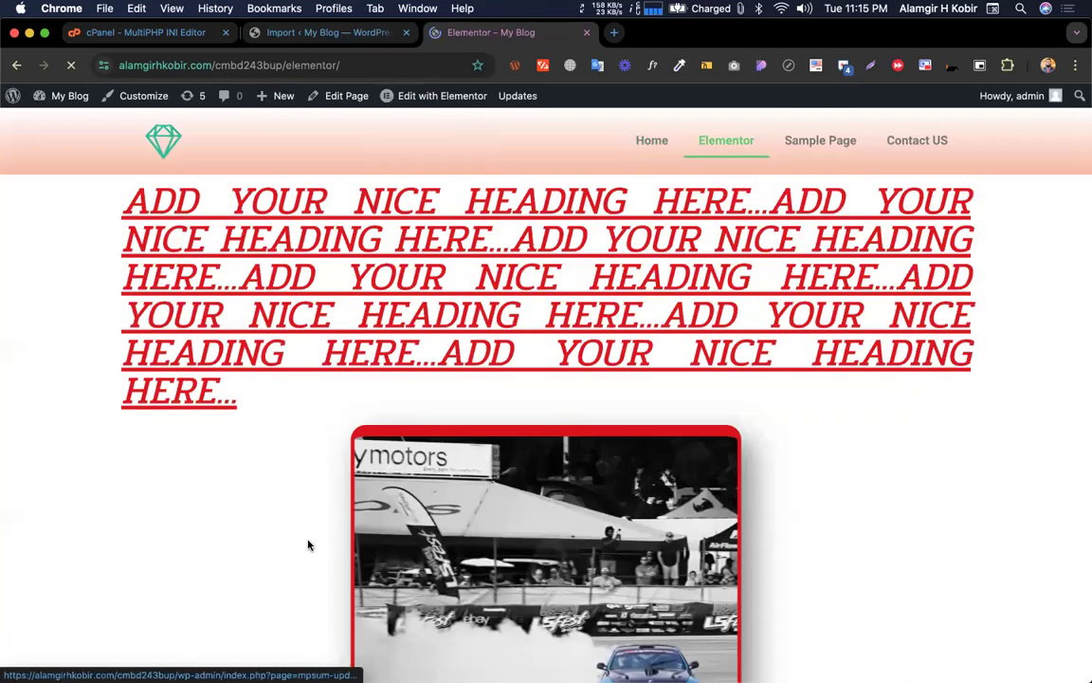
scroll(307, 409, "down", 10)
Browse the migrated site's About page, Posts list and Media Library
left_click(12, 98)
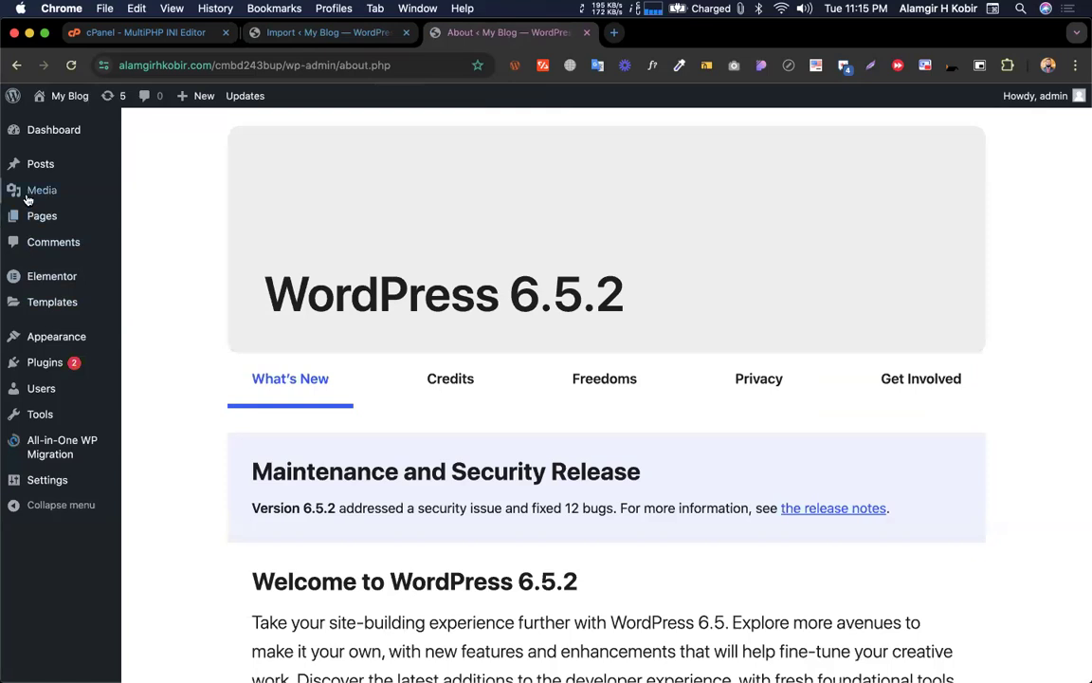
left_click(21, 164)
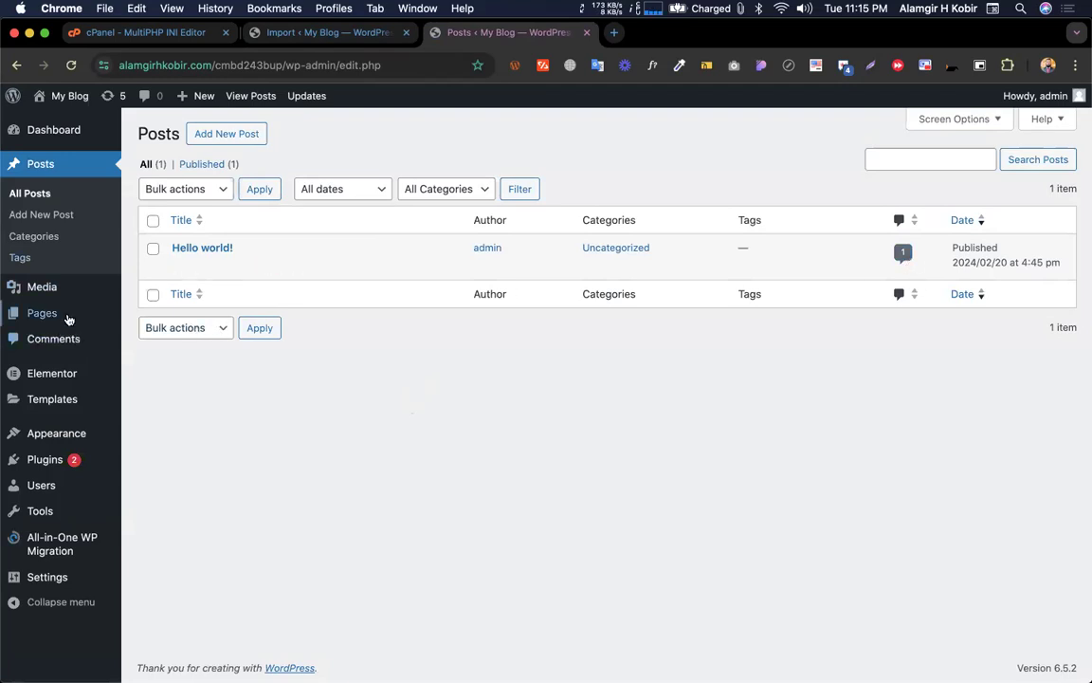
left_click(41, 286)
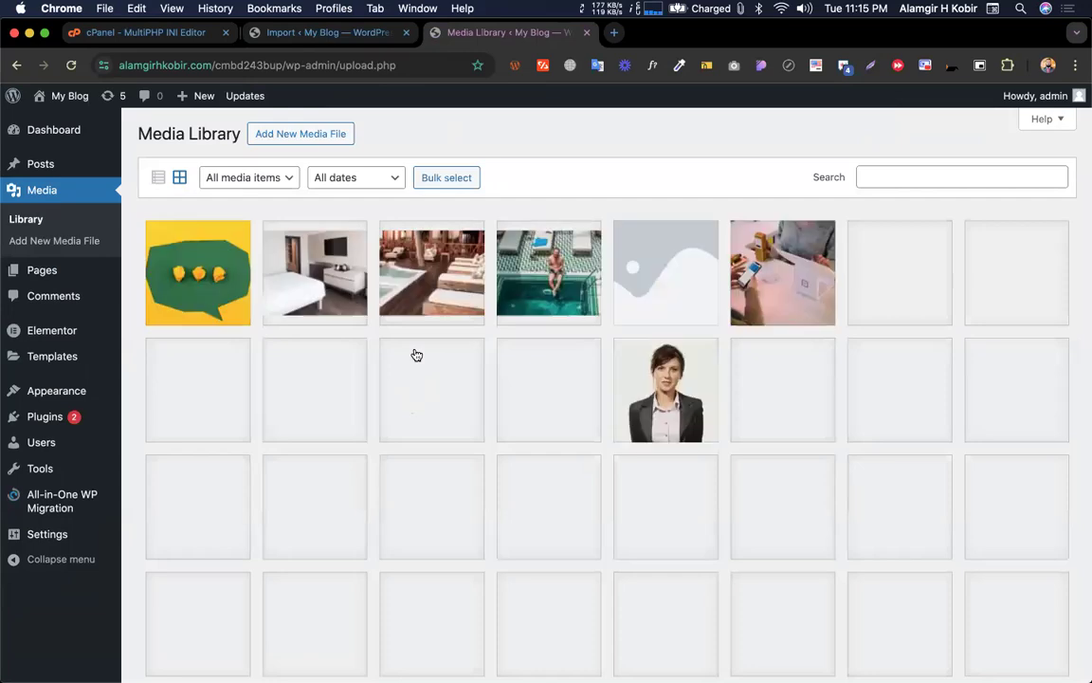
scroll(448, 483, "down", 5)
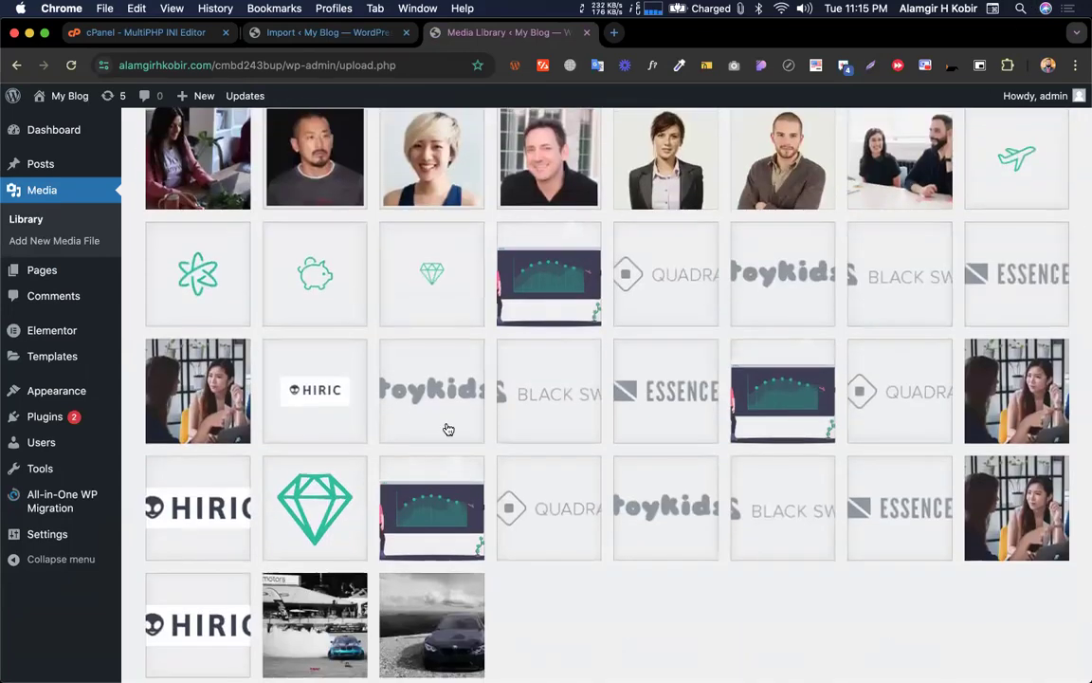
scroll(470, 456, "down", 3)
scroll(471, 456, "up", 8)
scroll(470, 456, "down", 4)
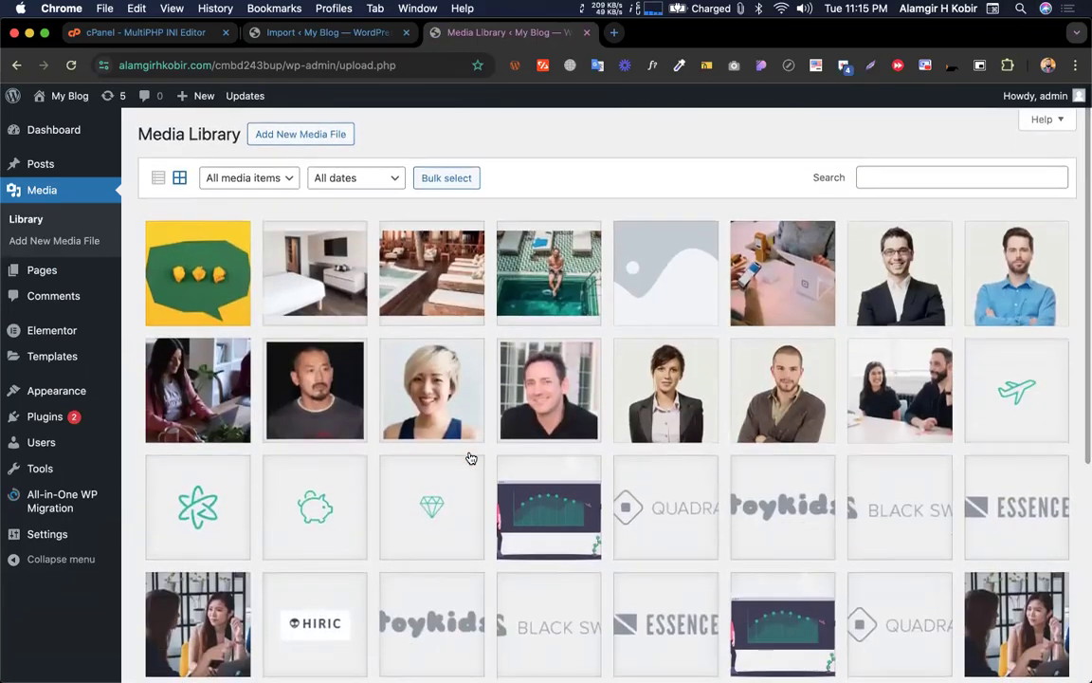
scroll(470, 456, "up", 8)
scroll(470, 456, "down", 1)
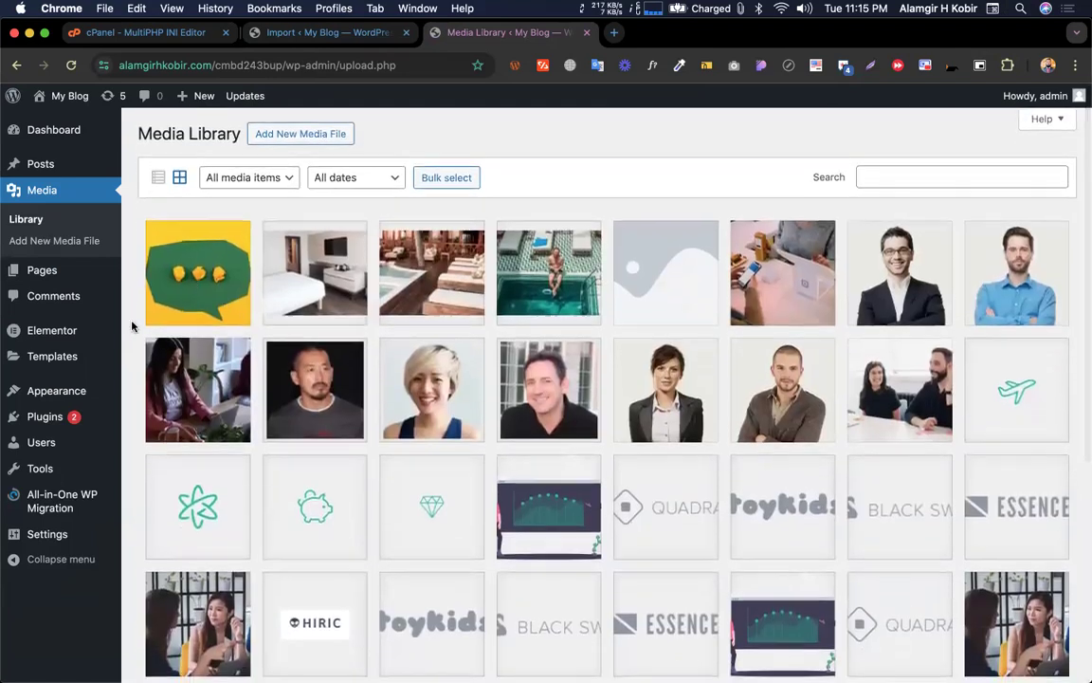
Review the migrated site's installed plugins list
left_click(44, 417)
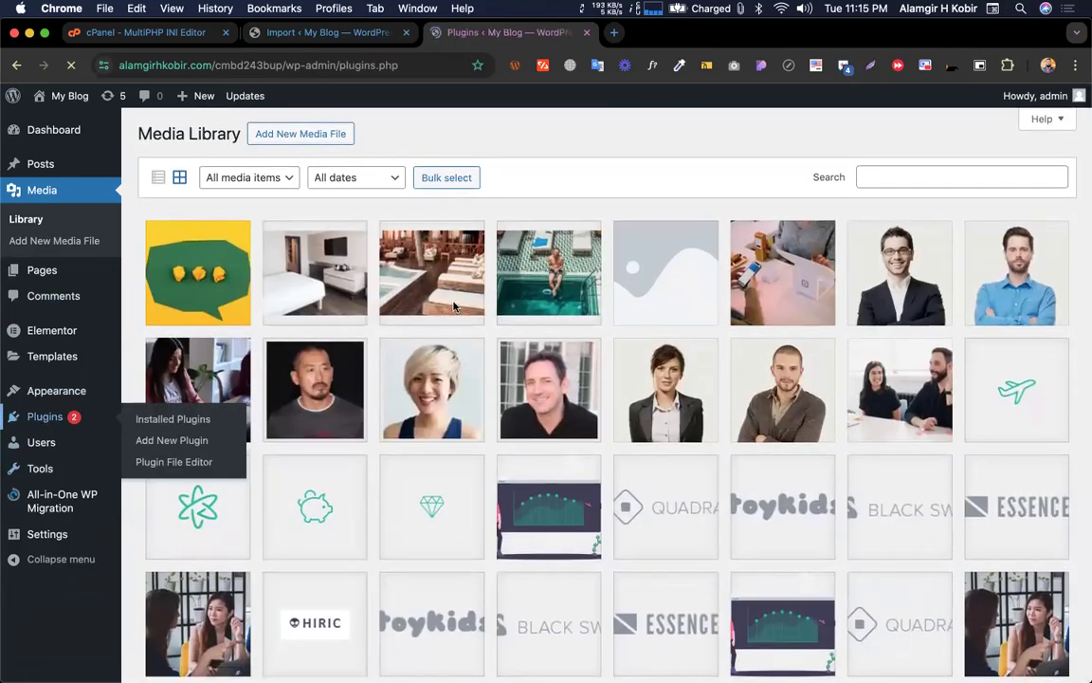
scroll(294, 365, "down", 3)
scroll(294, 365, "up", 3)
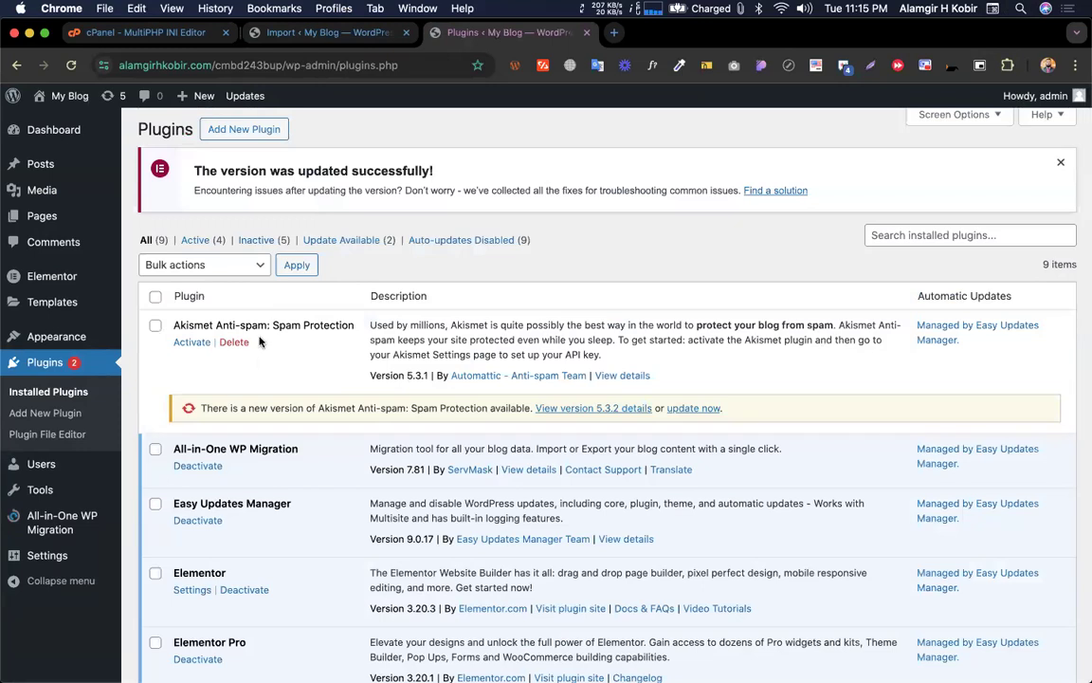
scroll(263, 342, "down", 3)
scroll(218, 398, "down", 3)
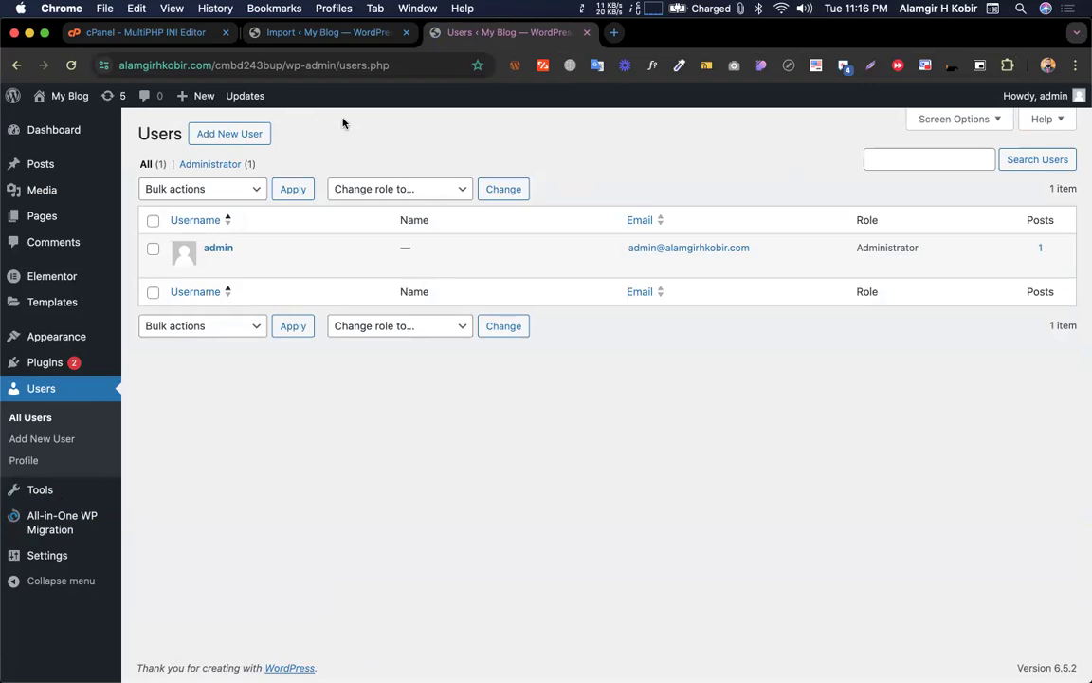
Search Google for All-in-One WP Migration alternatives in a new tab
left_click(615, 33)
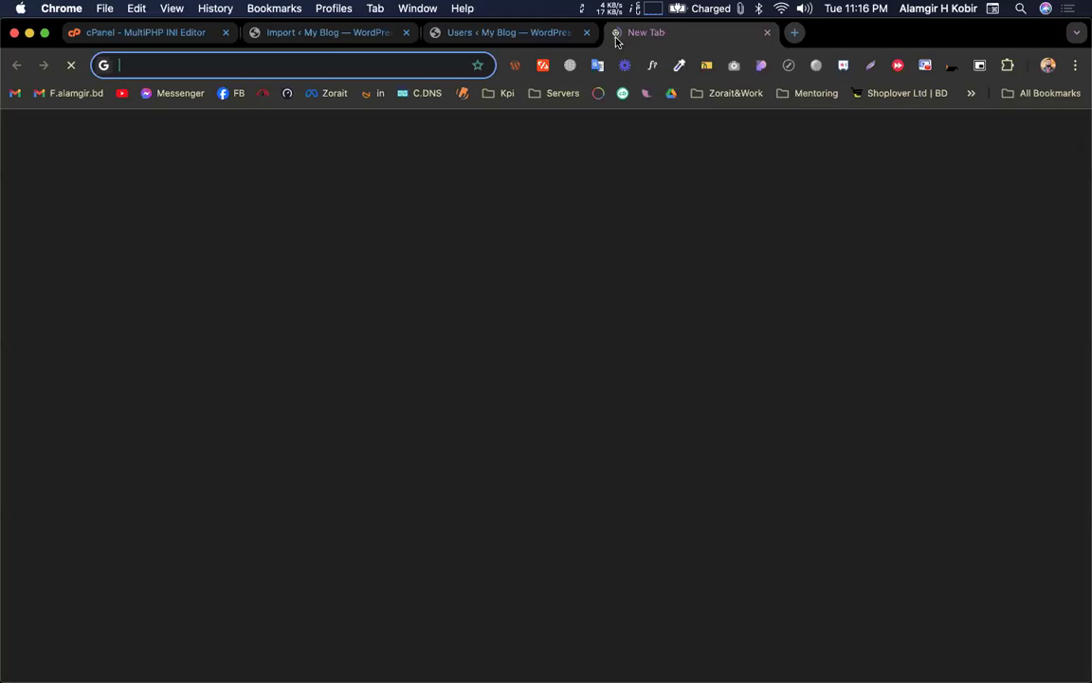
type("a")
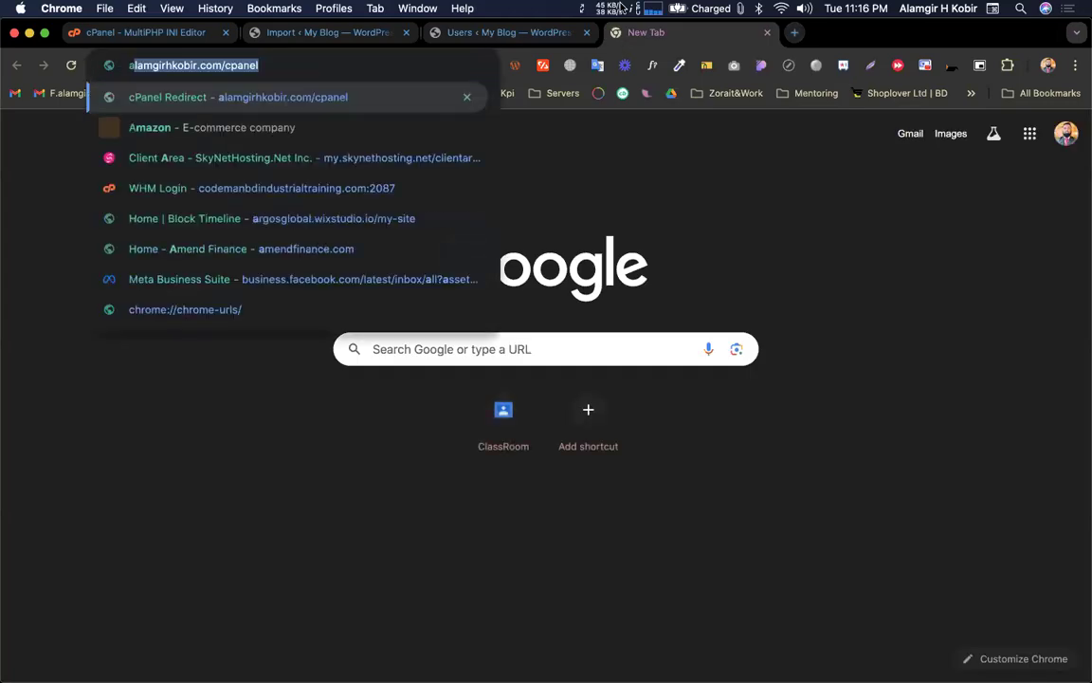
type("ll in one wp mi")
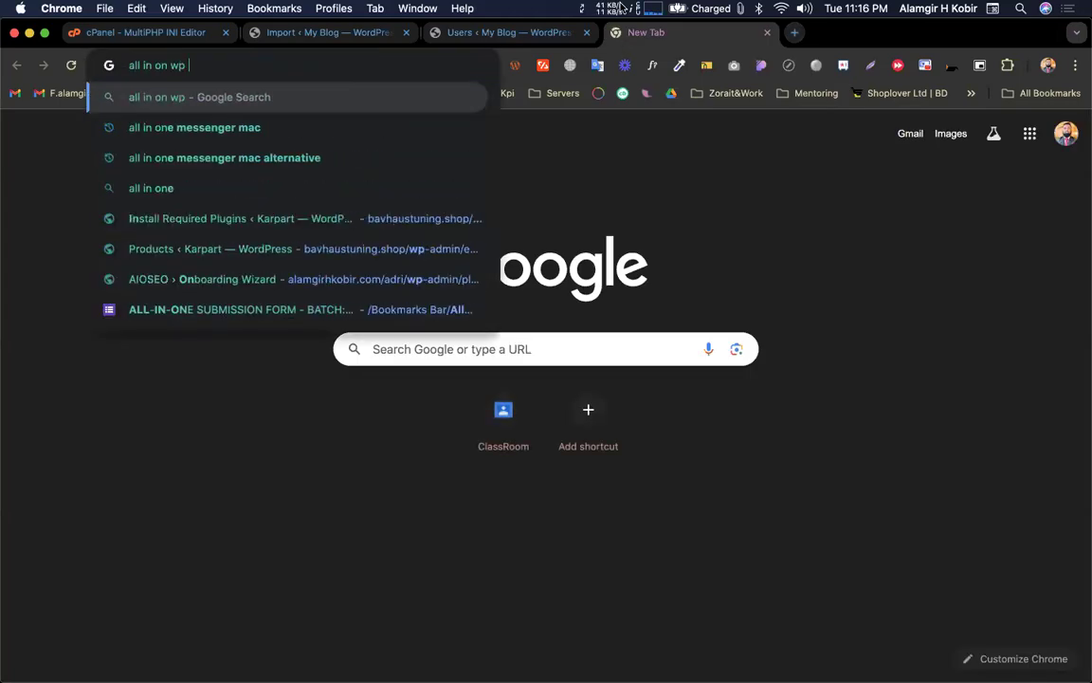
key("Down")
type("al")
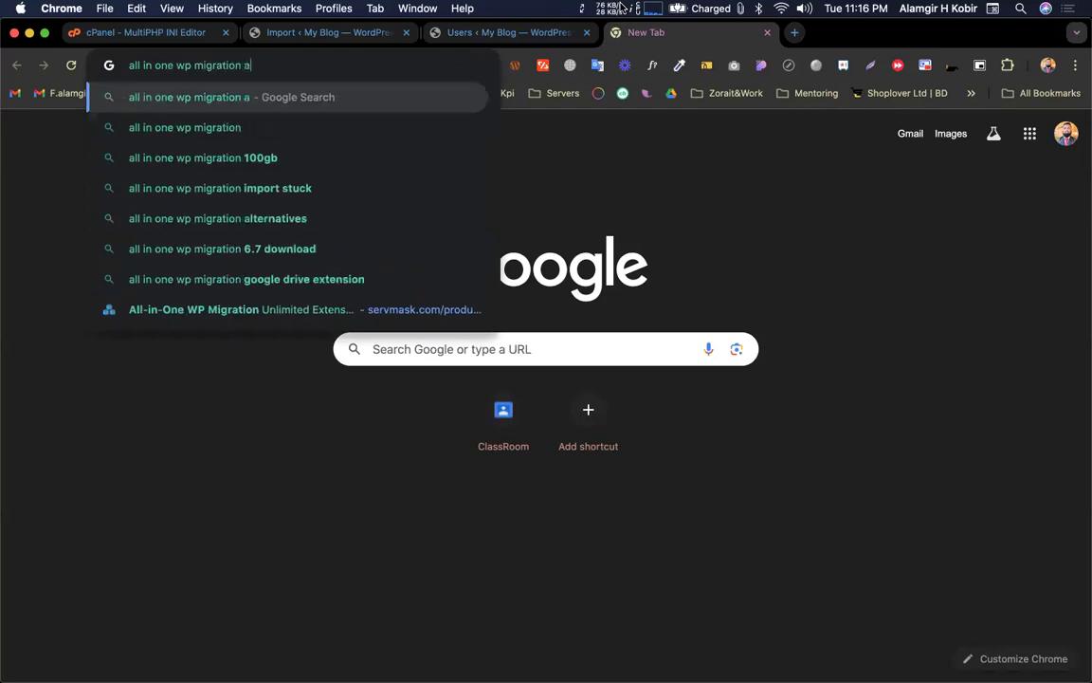
key("Down")
key("Return")
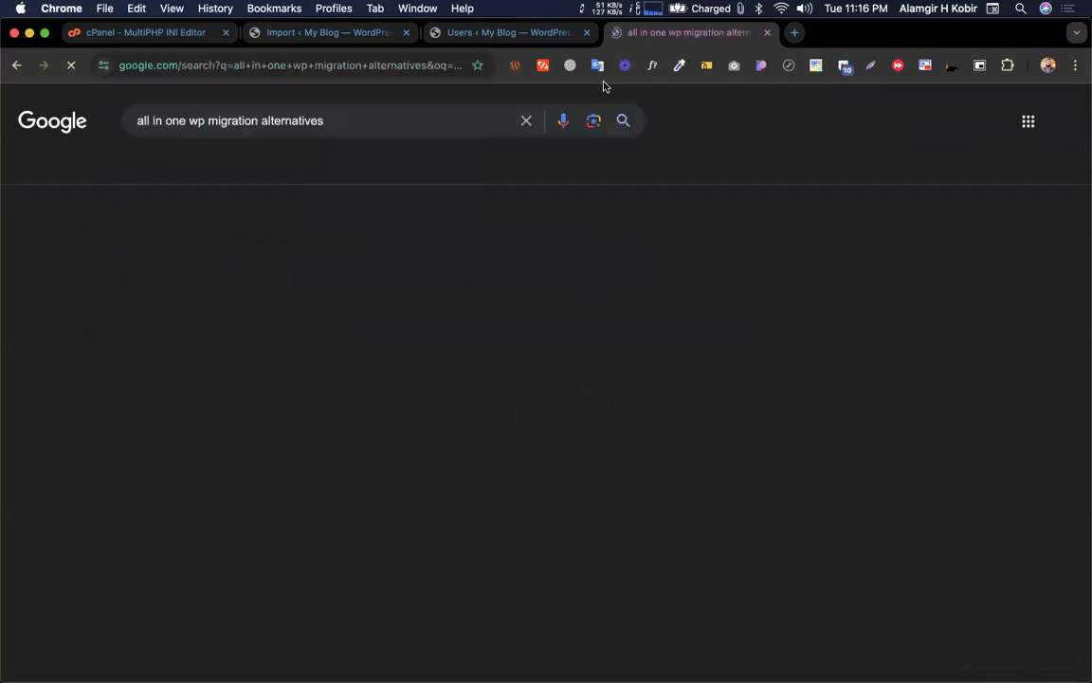
Read the suggested migration plugins: Migrate Guru, WP Migrate and UpdraftPlus
left_click_drag(139, 286, 219, 382)
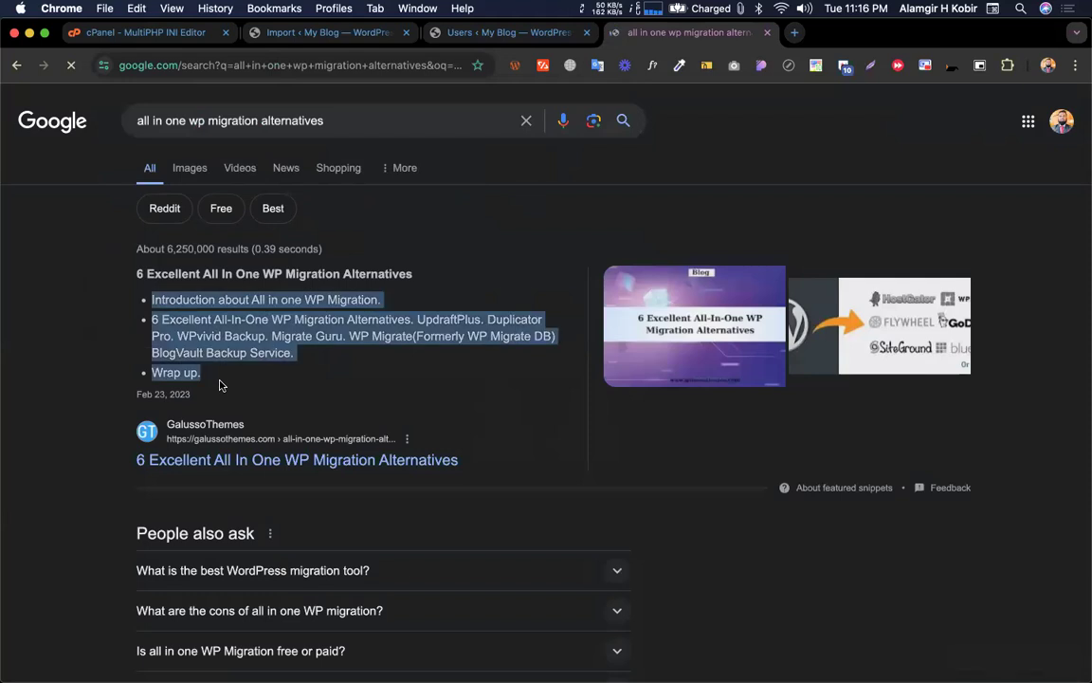
left_click(251, 385)
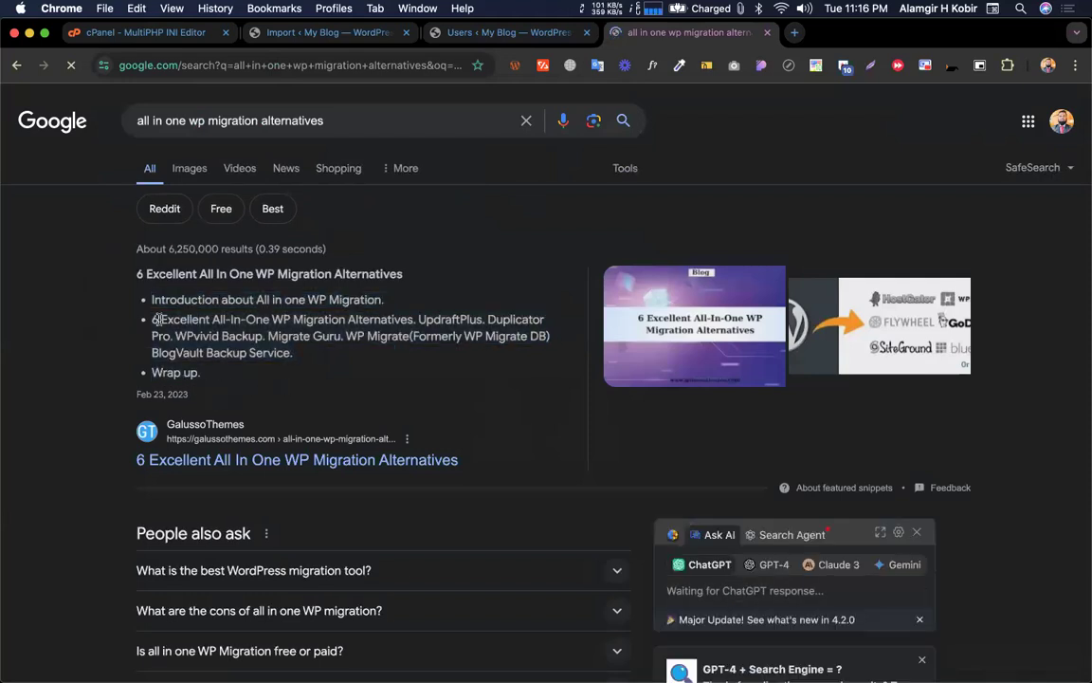
scroll(174, 312, "down", 2)
scroll(174, 312, "down", 2)
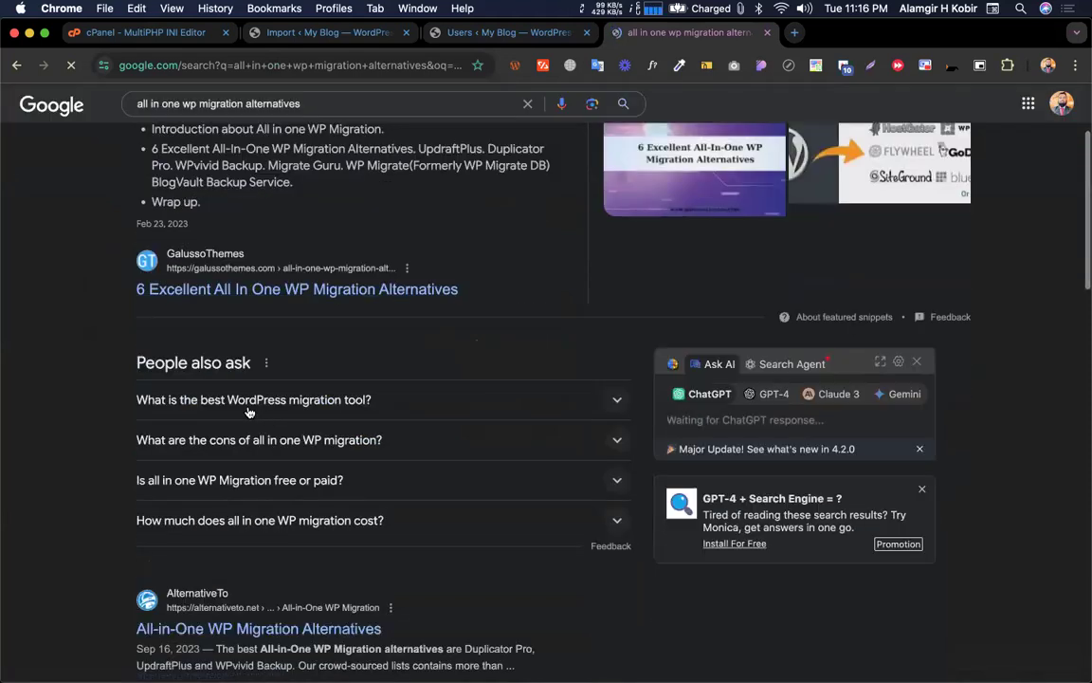
left_click(285, 396)
scroll(224, 365, "down", 3)
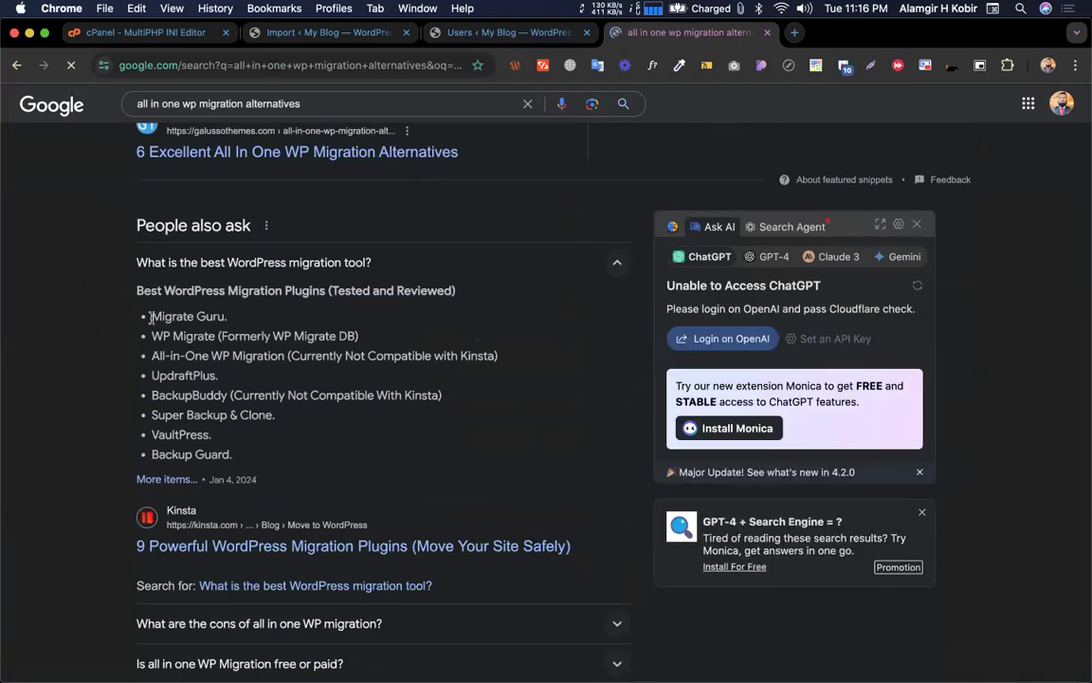
left_click_drag(151, 318, 222, 316)
left_click_drag(151, 335, 215, 336)
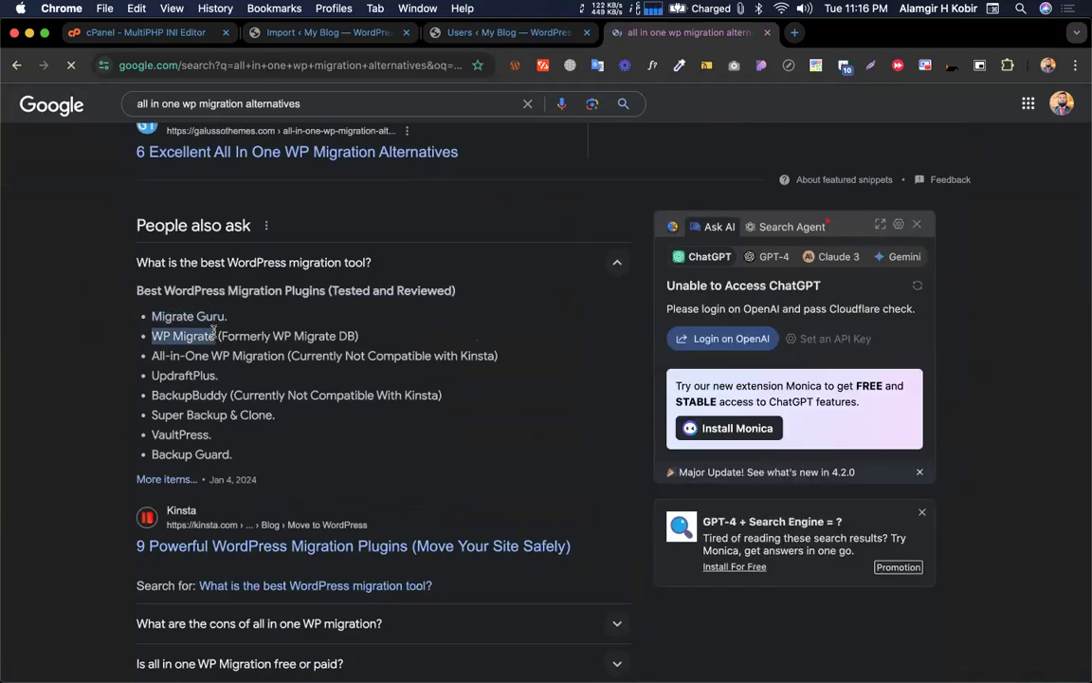
double_click(158, 377)
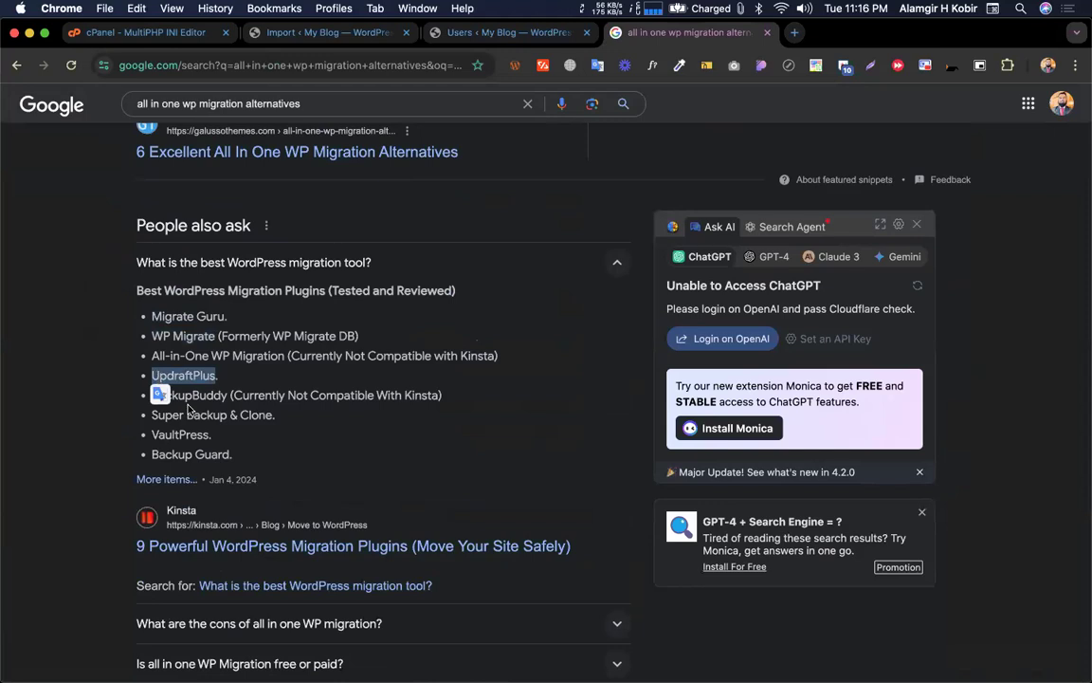
triple_click(180, 378)
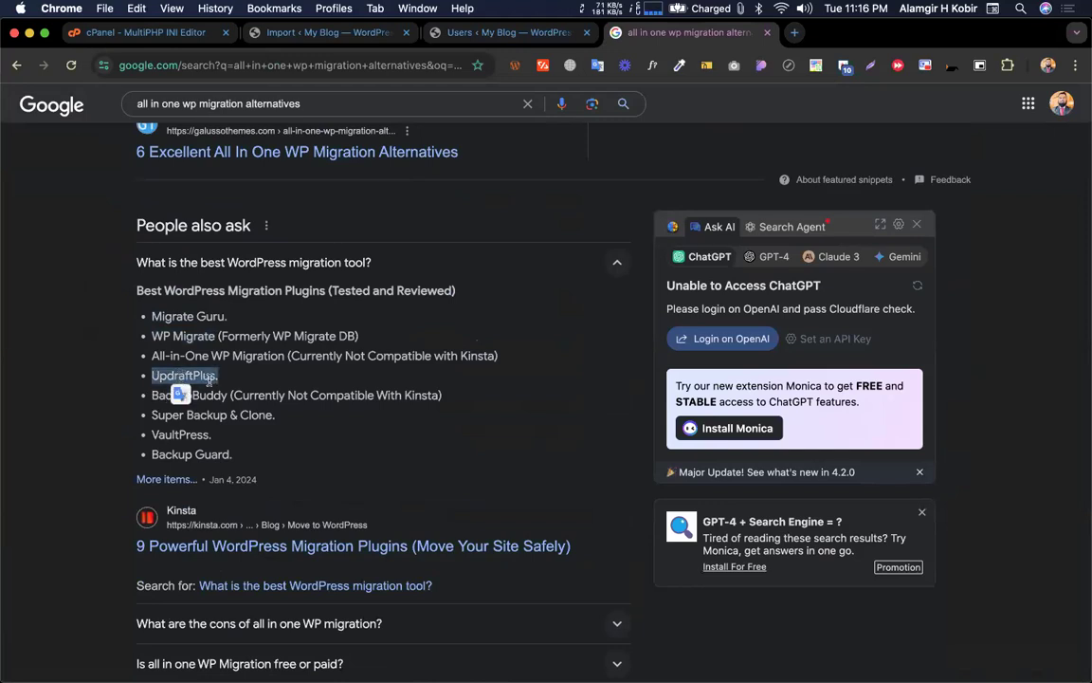
left_click(220, 405)
Compare the search results against the WordPress export page on the other desktop
key("ctrl+Left")
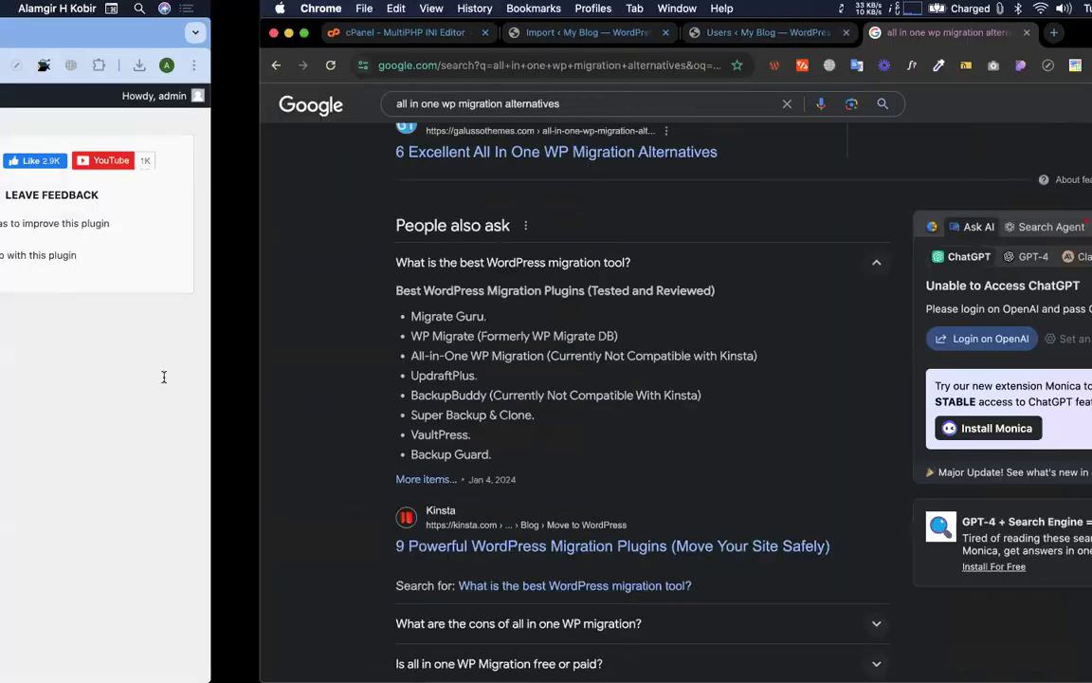
key("ctrl+Right")
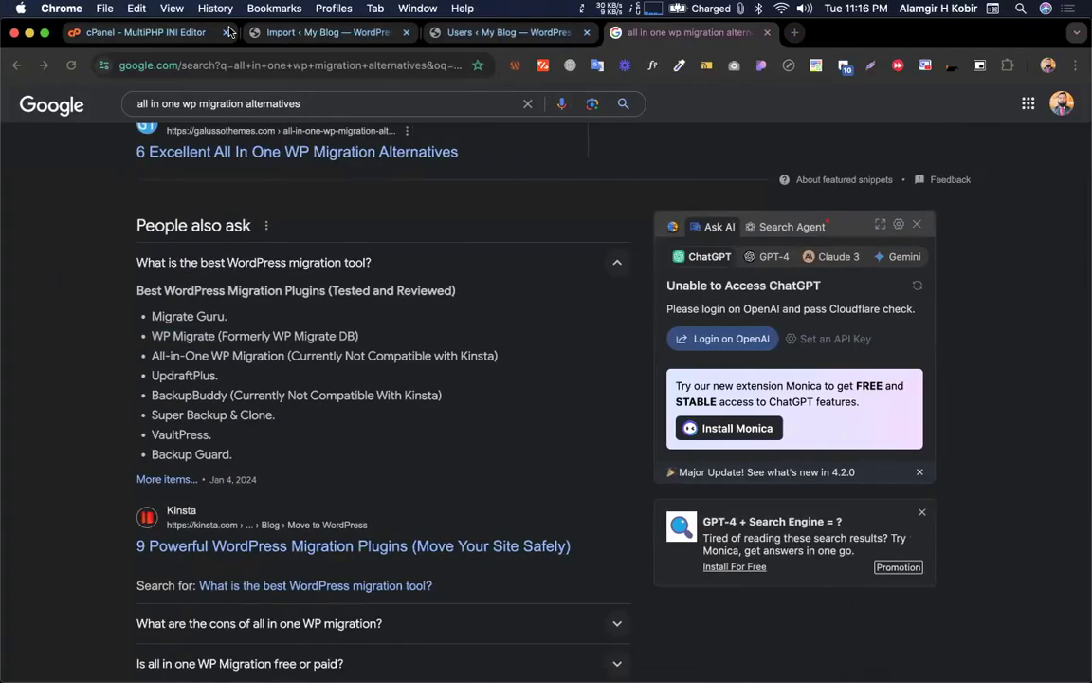
key("ctrl+Left")
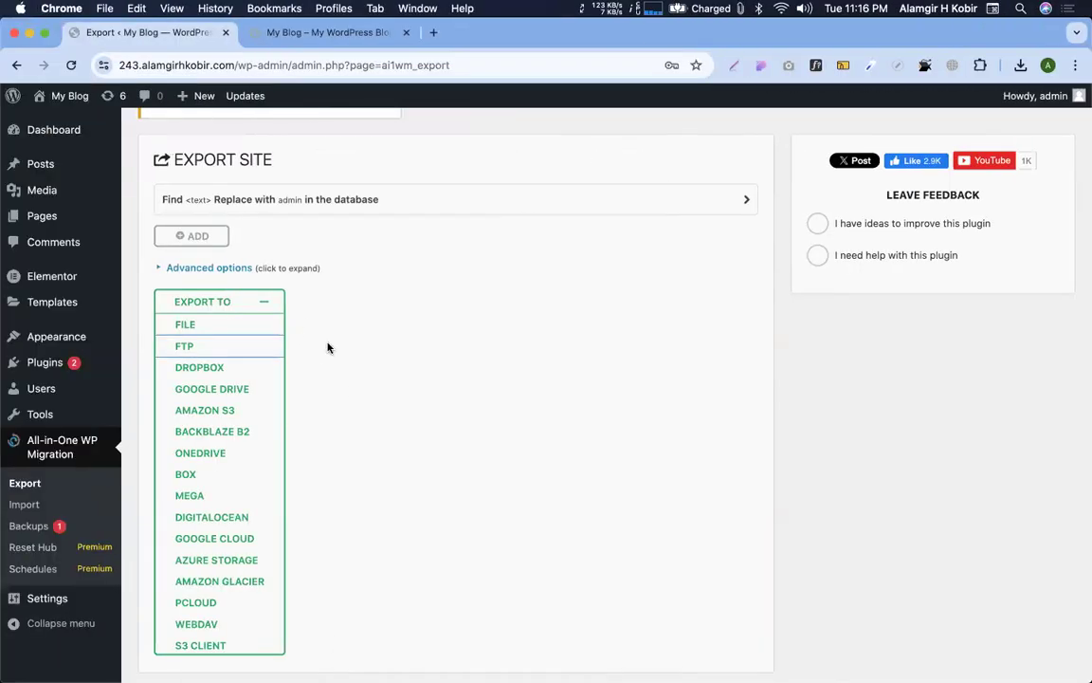
key("ctrl+Right")
key("ctrl+Left")
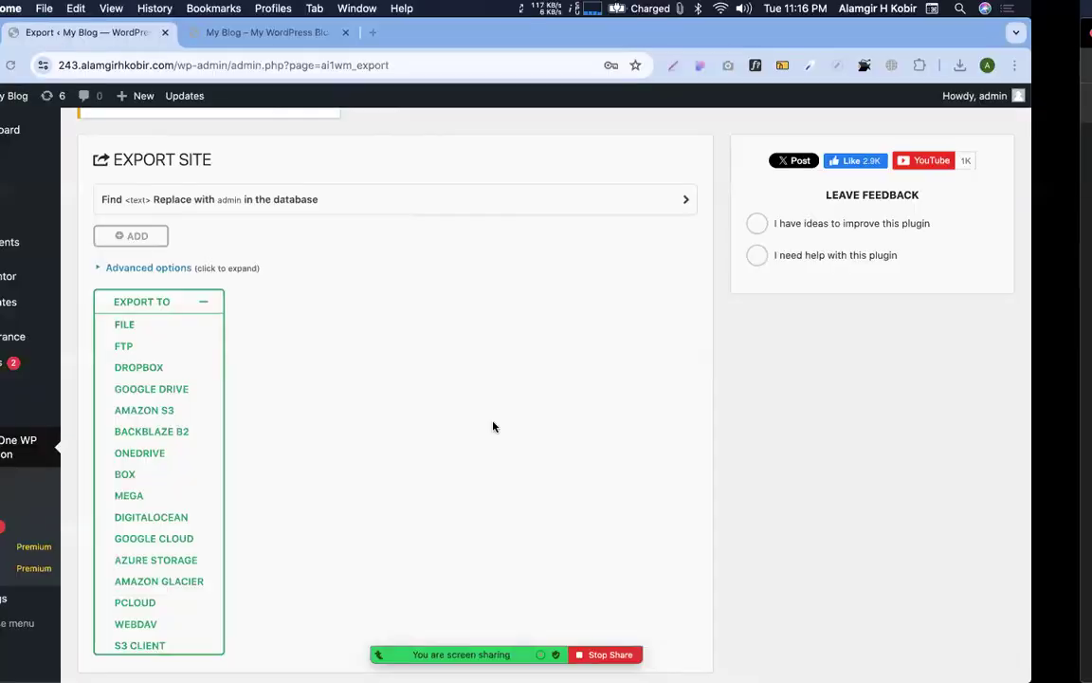
key("ctrl+Right")
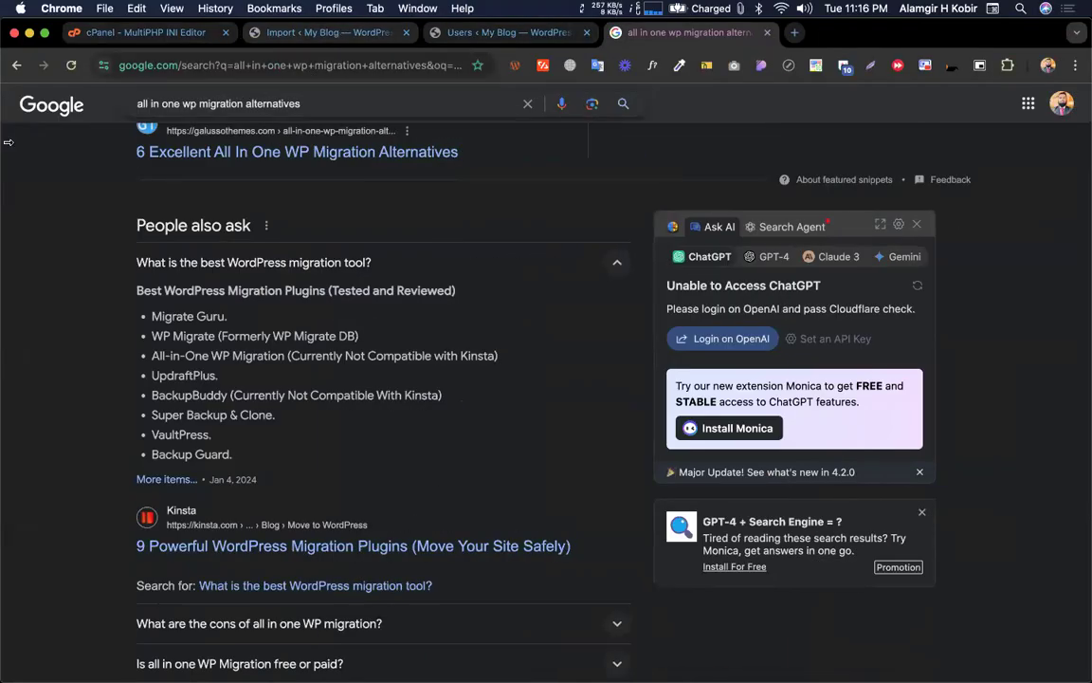
scroll(399, 399, "down", 3)
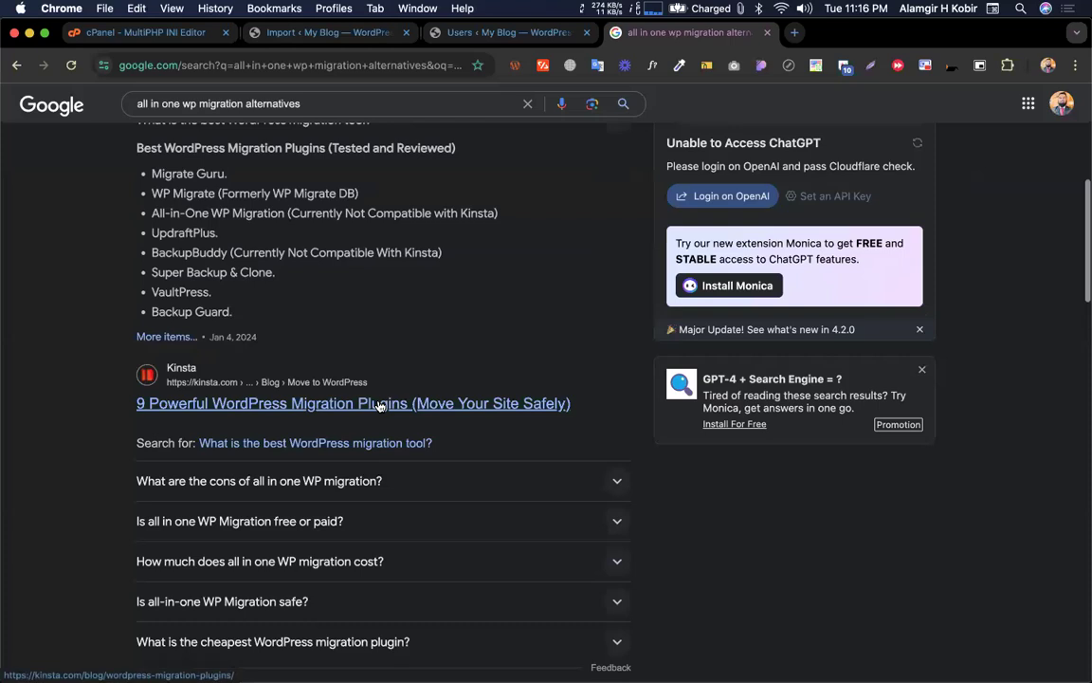
scroll(318, 365, "down", 1)
scroll(274, 294, "down", 1)
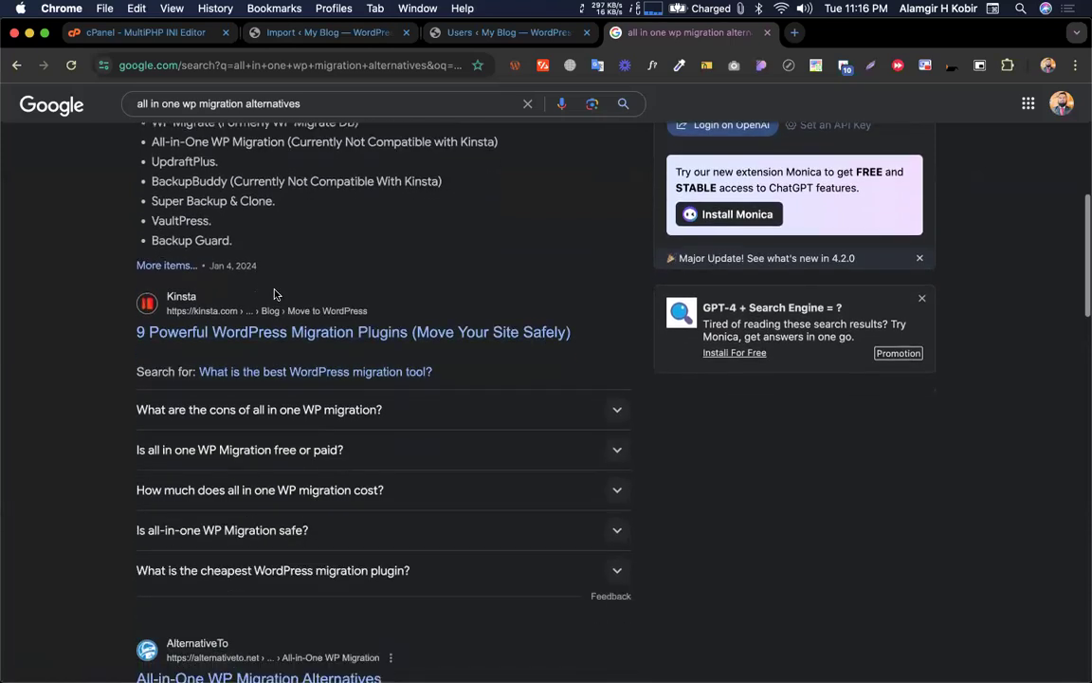
scroll(271, 258, "up", 10)
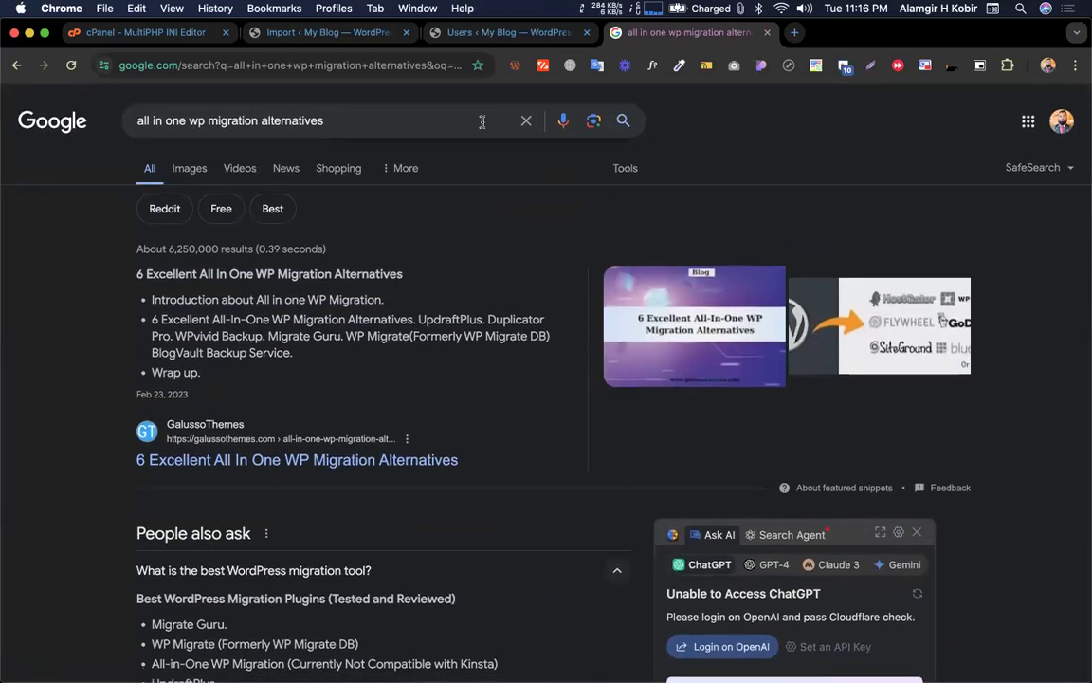
Search Google for 'wordpress manual migration codemanbd'
left_click(271, 65)
type("wordor")
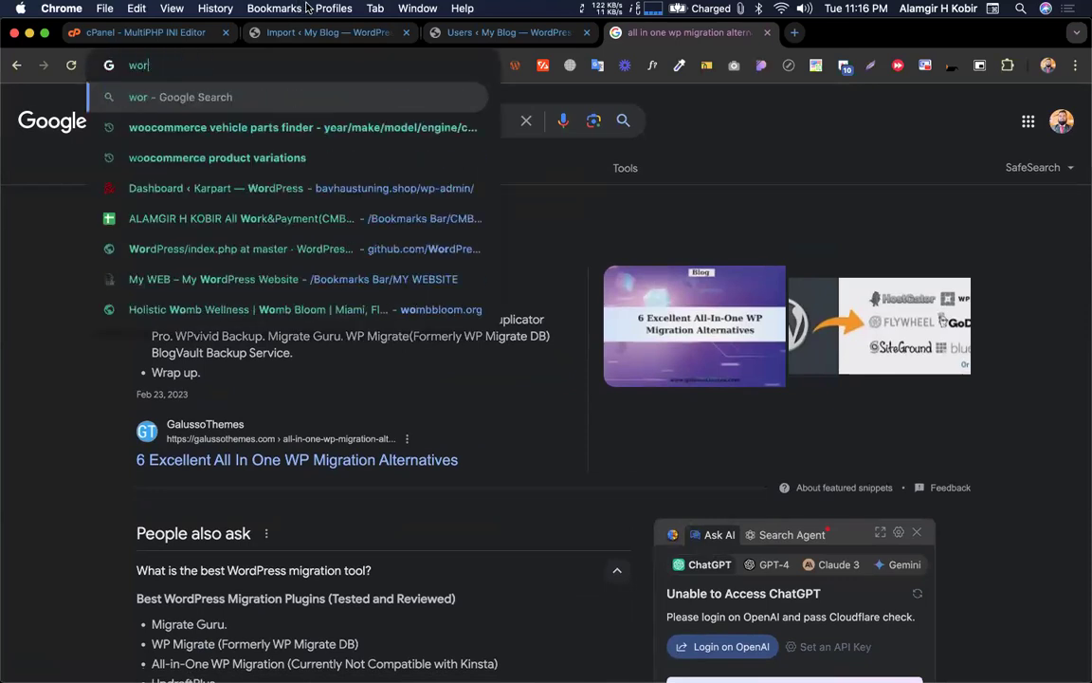
key("BackSpace")
key("BackSpace")
type("press m")
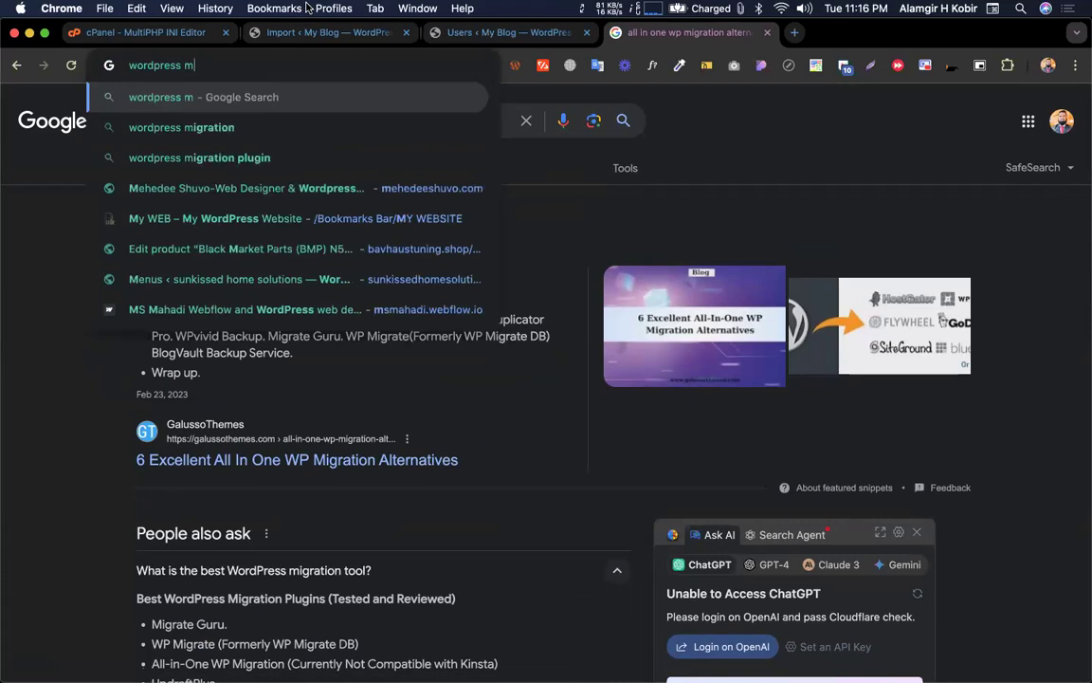
type("anual m")
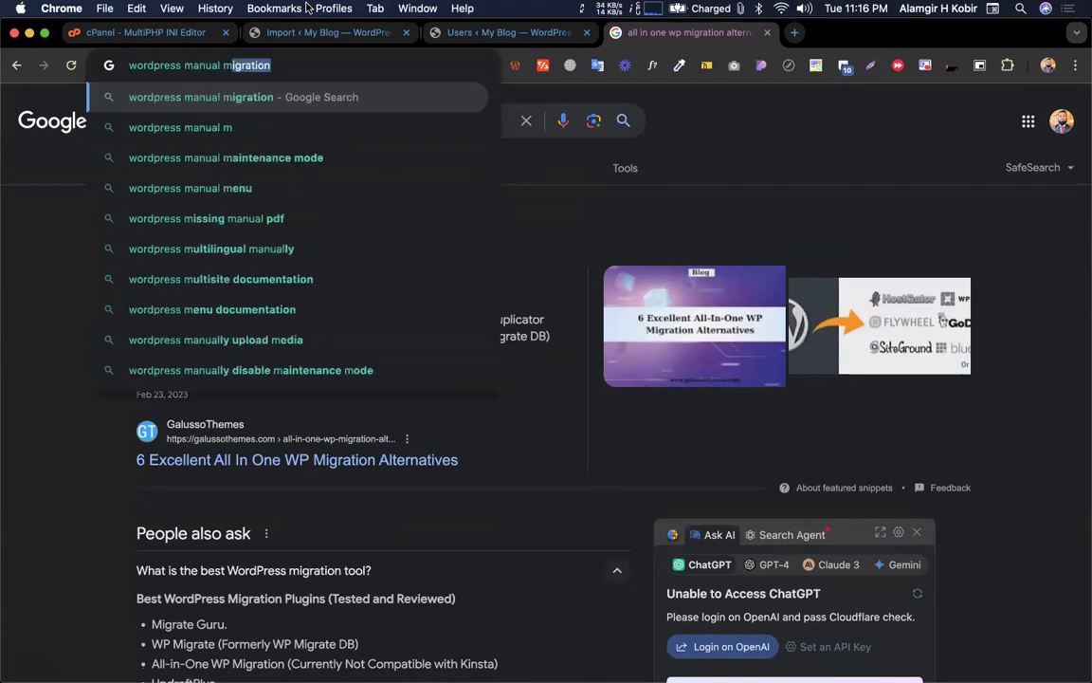
type("igration c")
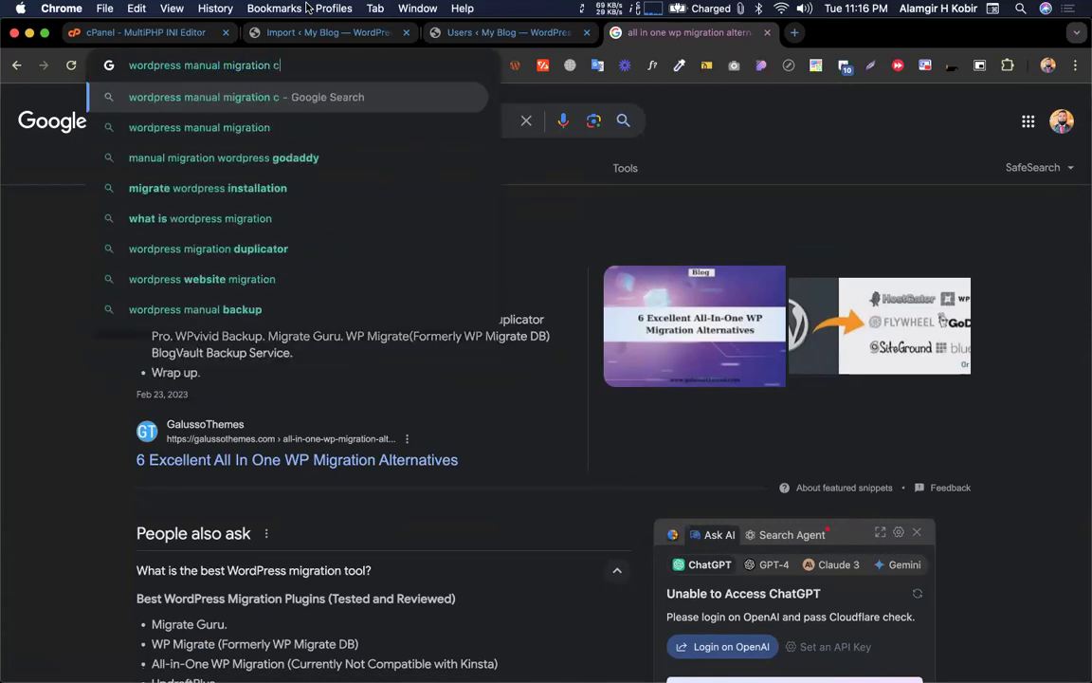
type("odemanbd")
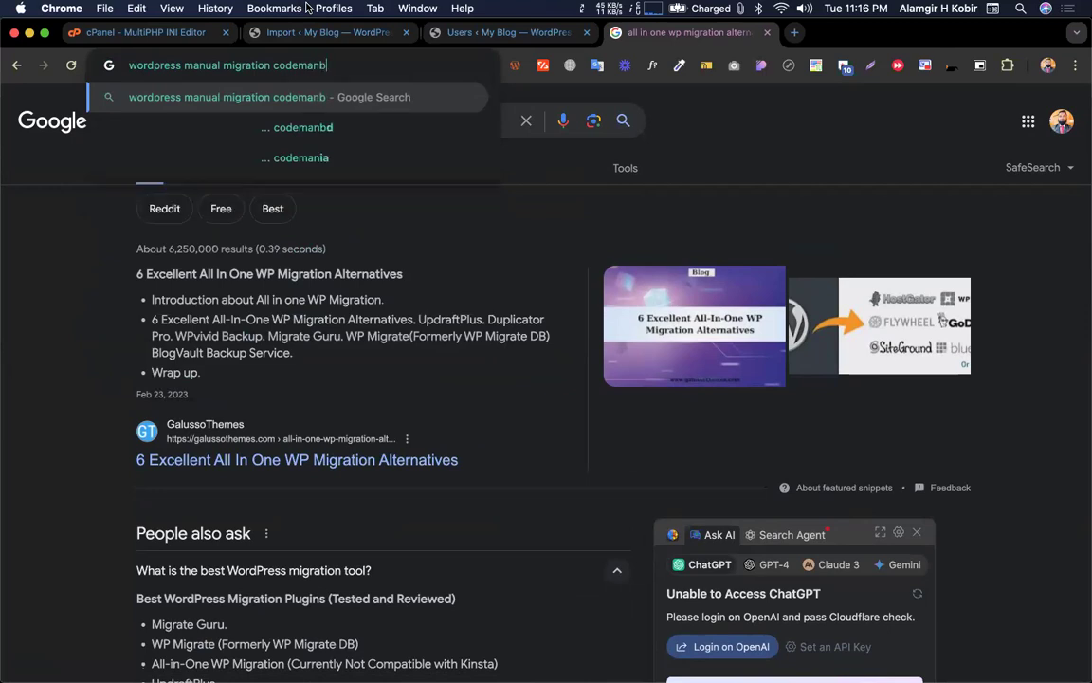
key("Return")
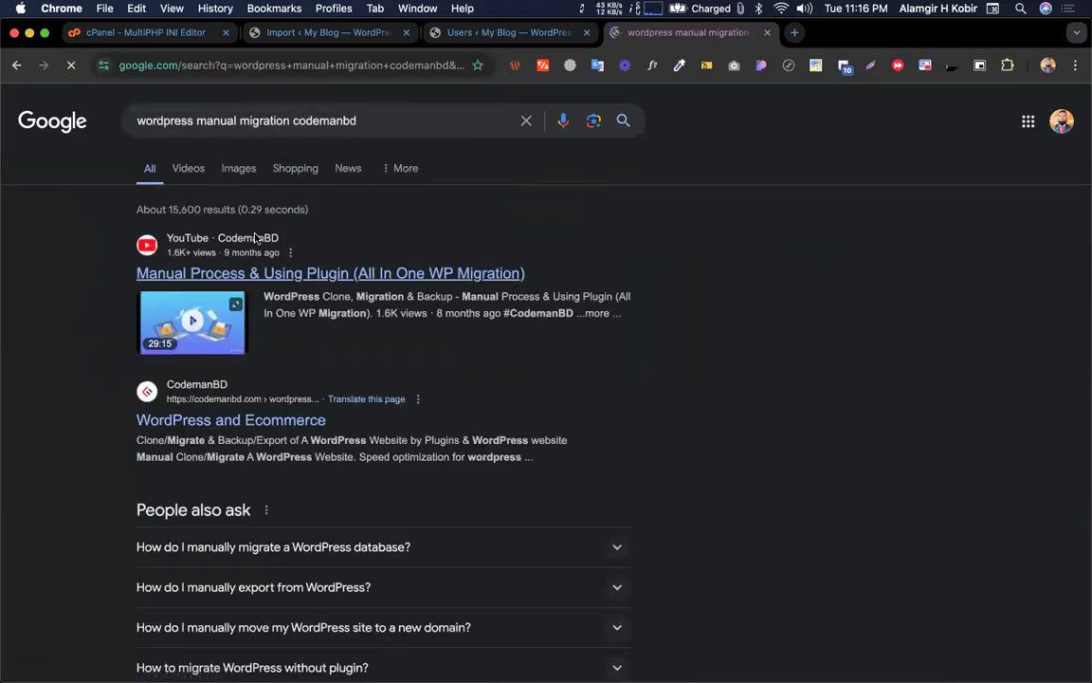
Filter the results to Videos and scroll through the tutorials
left_click(188, 164)
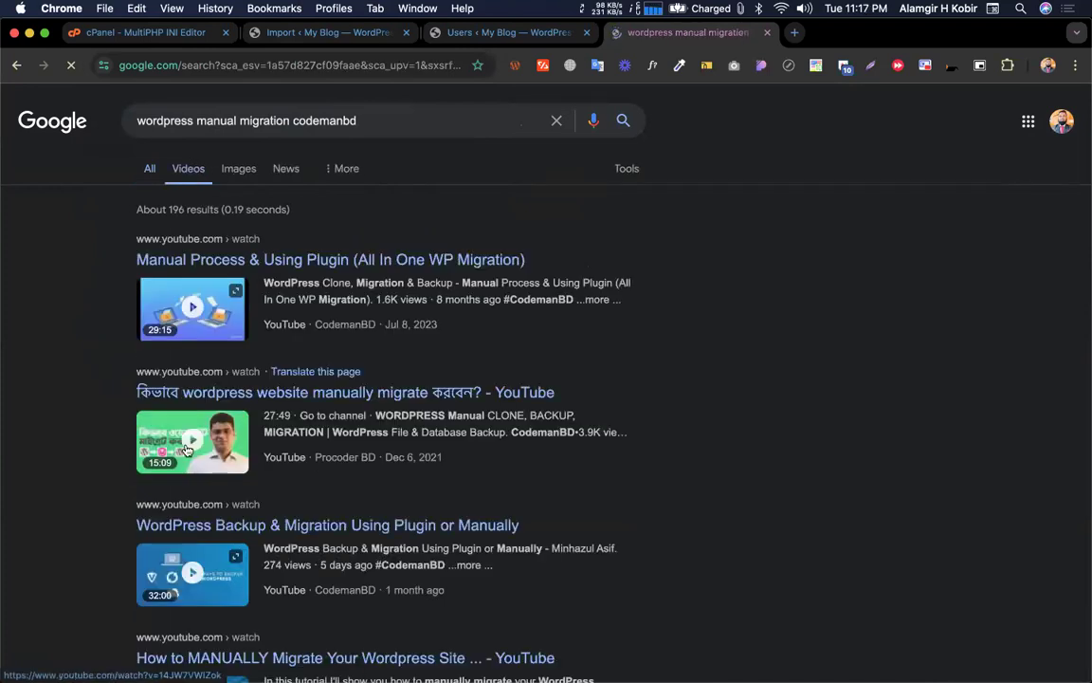
scroll(171, 531, "down", 5)
scroll(190, 441, "down", 5)
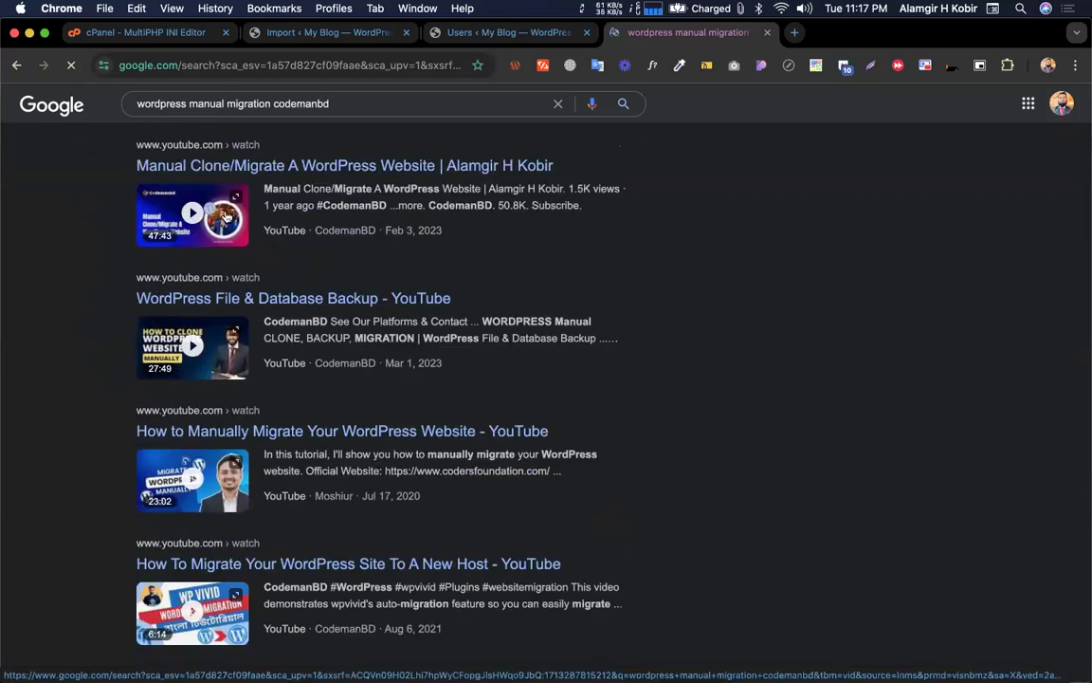
scroll(211, 289, "down", 2)
scroll(211, 290, "down", 1)
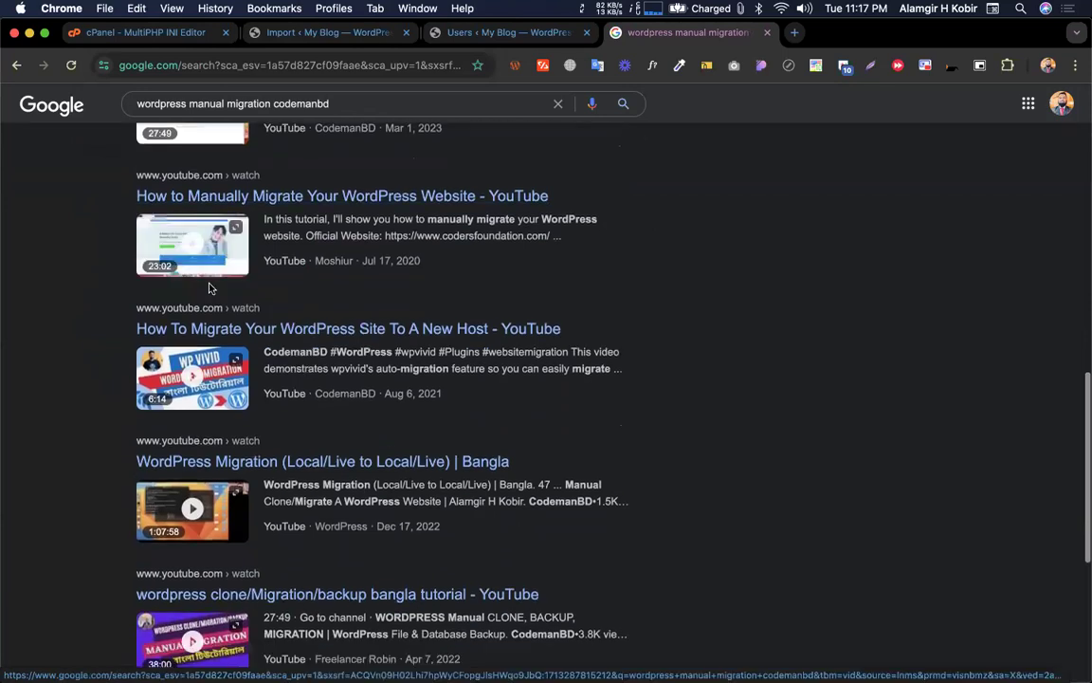
scroll(47, 345, "down", 3)
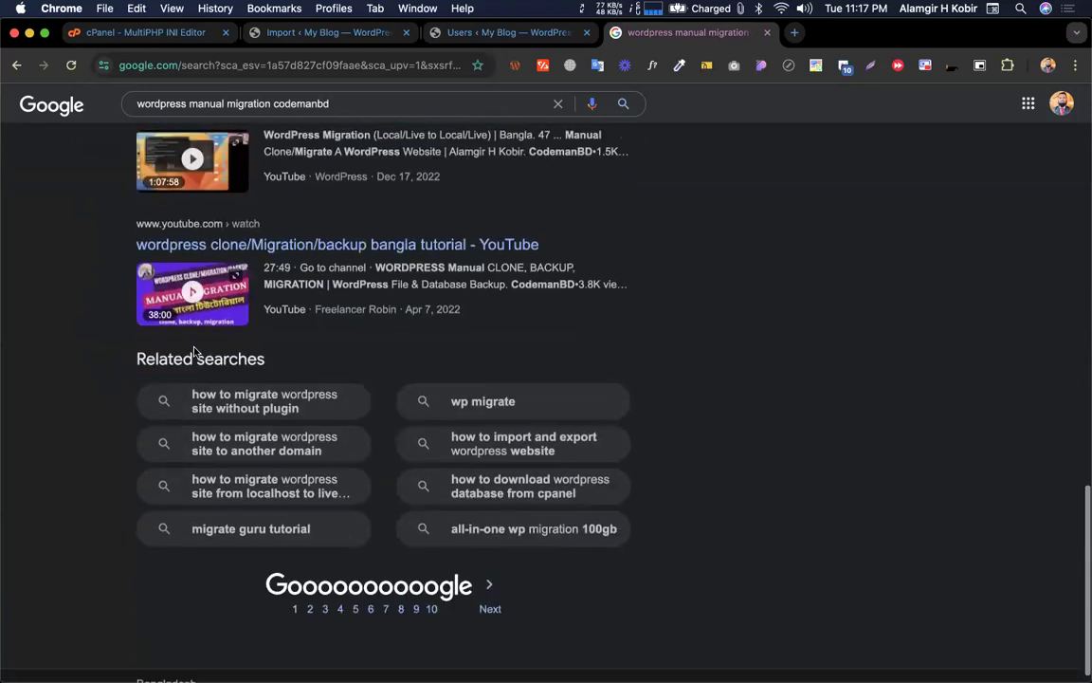
scroll(204, 310, "up", 5)
scroll(204, 310, "up", 5)
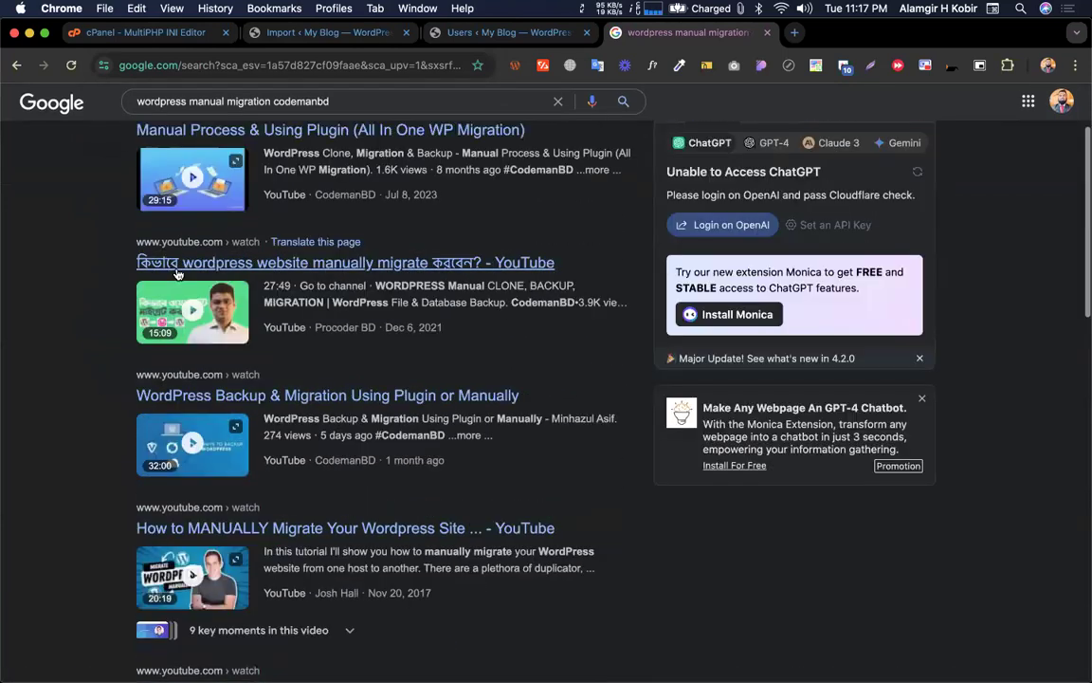
Close the Google search tab and collapse the export destinations list
left_click(768, 33)
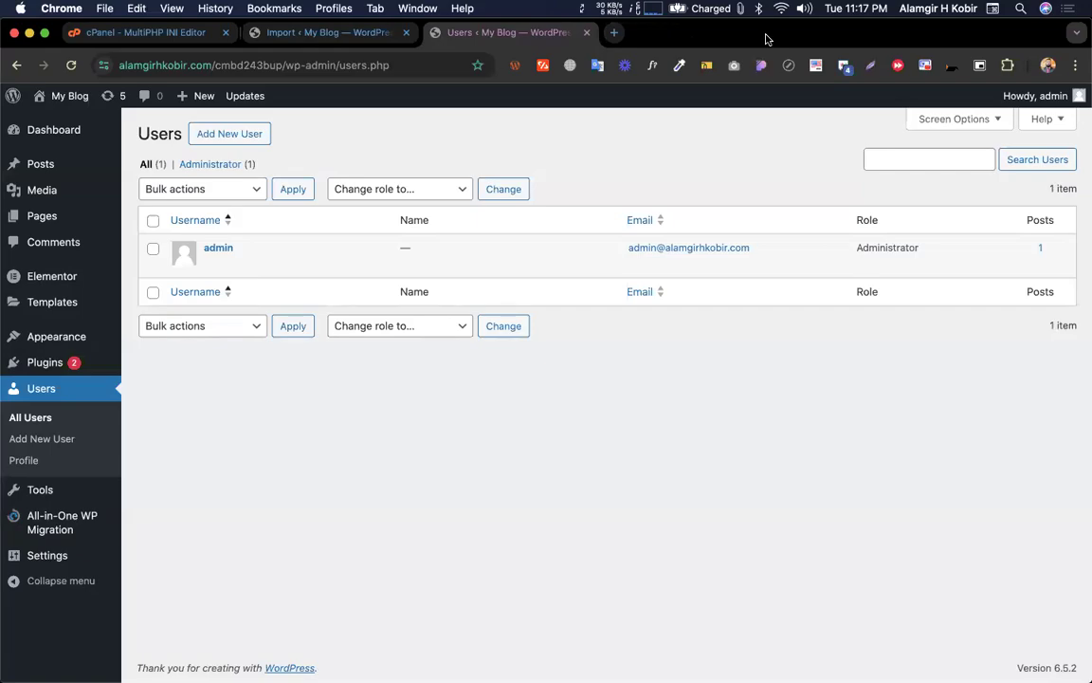
key("ctrl+Left")
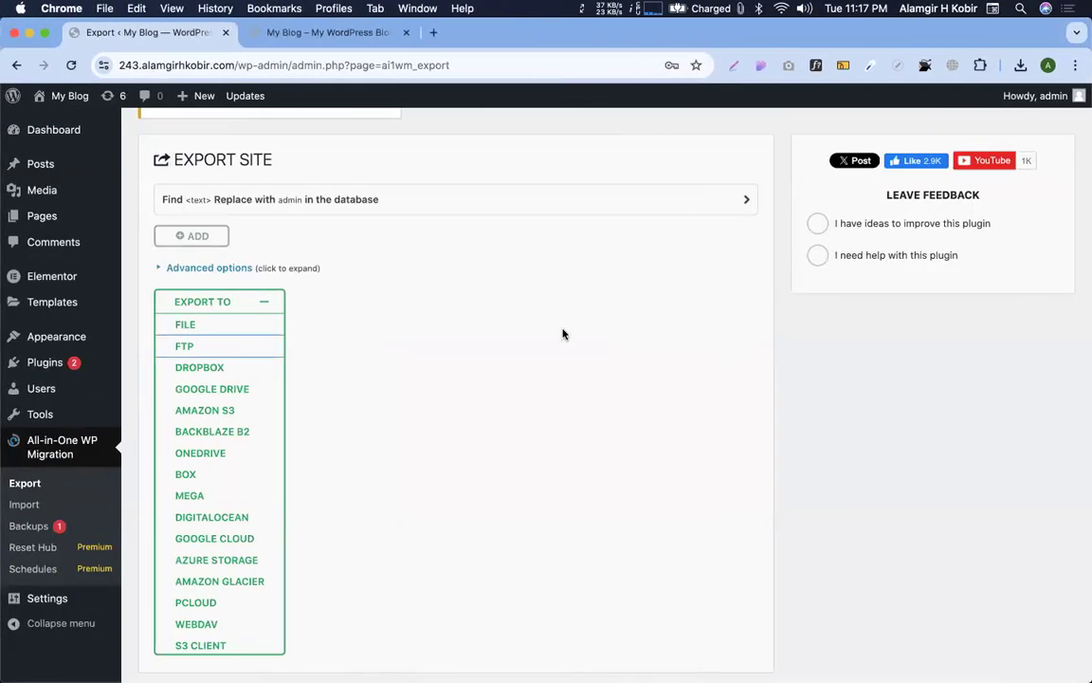
left_click(234, 299)
key("ctrl+Right")
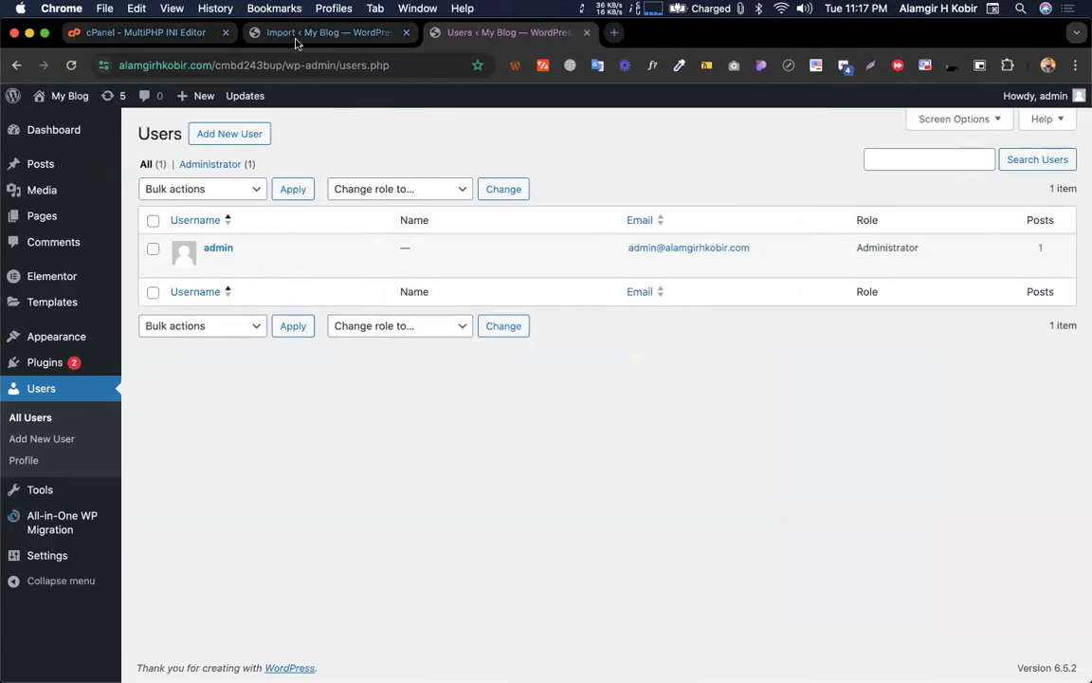
Open the old site's Import page, noting its 2 GB limit, and dismiss the password-save prompt
left_click(297, 37)
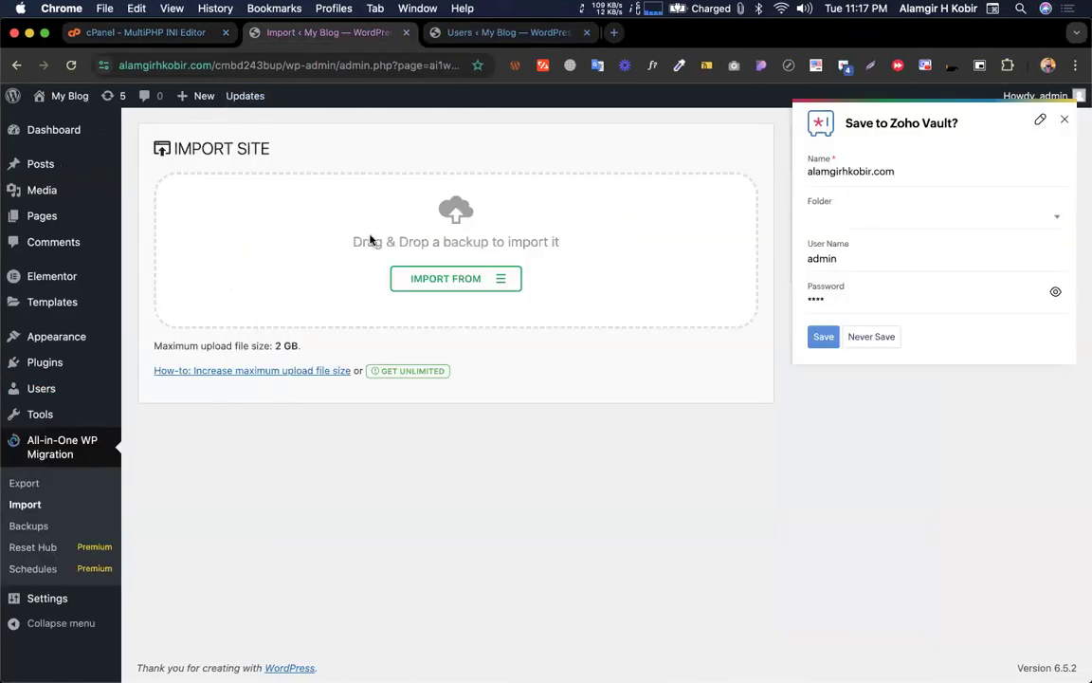
left_click_drag(275, 345, 303, 344)
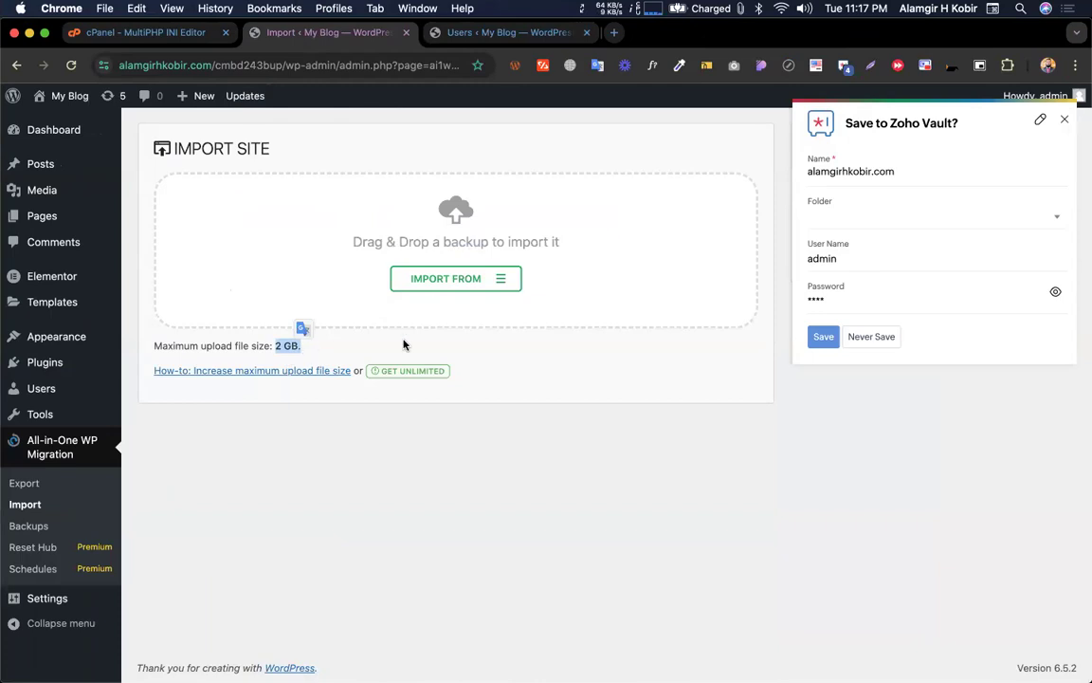
left_click(1065, 124)
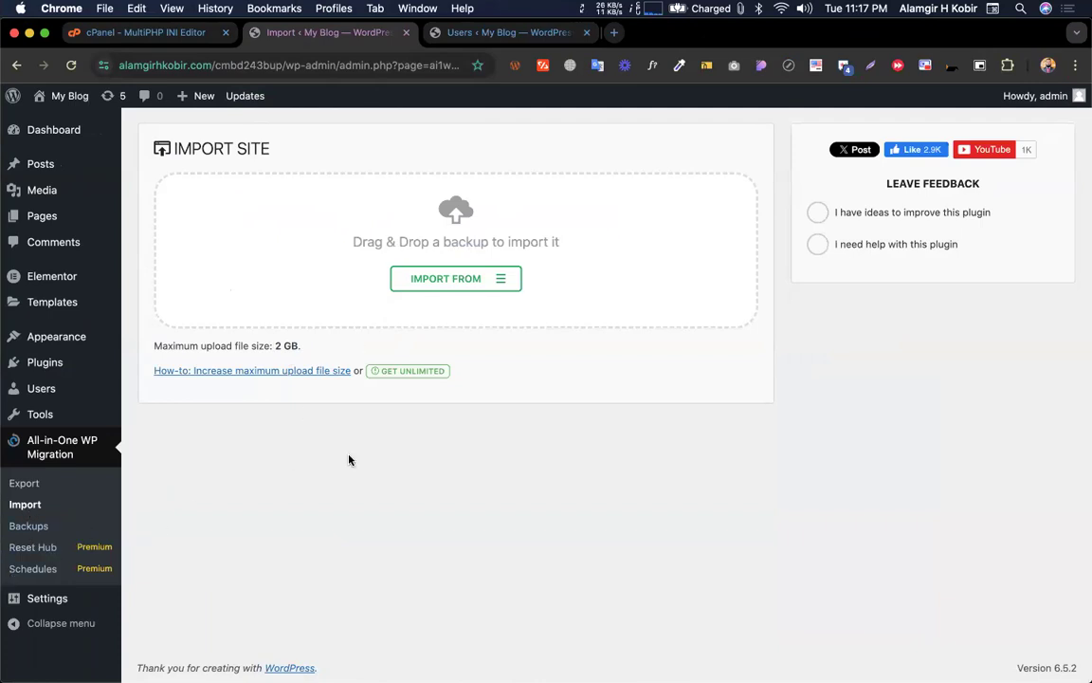
Open the All-in-One WP Migration Backups list from the Export Site window
key("ctrl+Left")
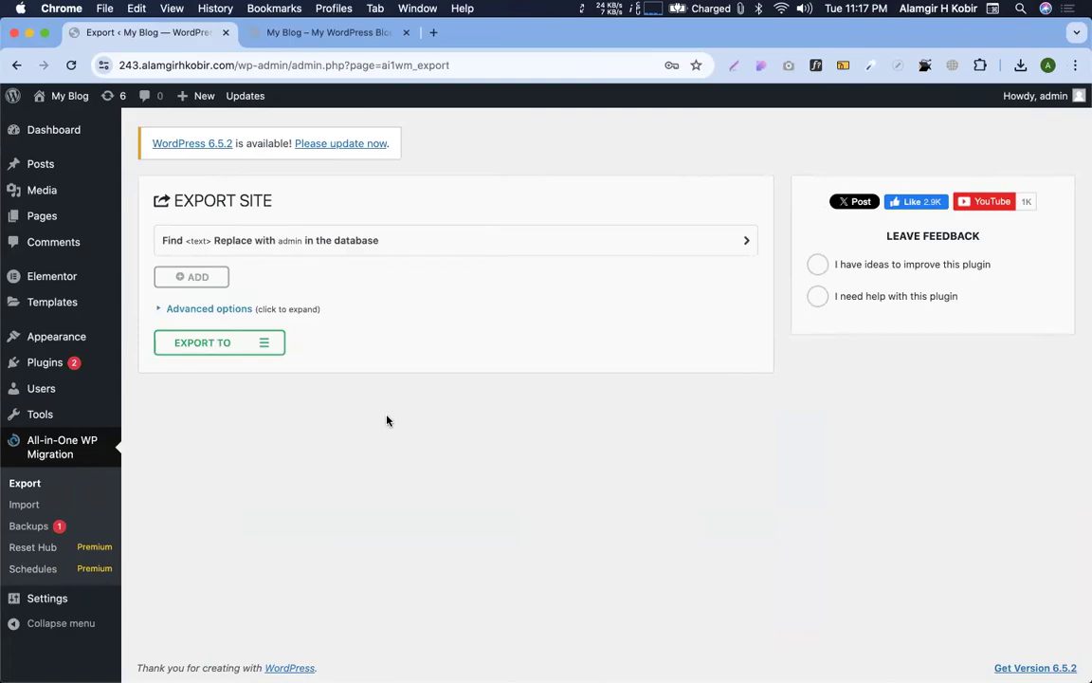
key("ctrl+Right")
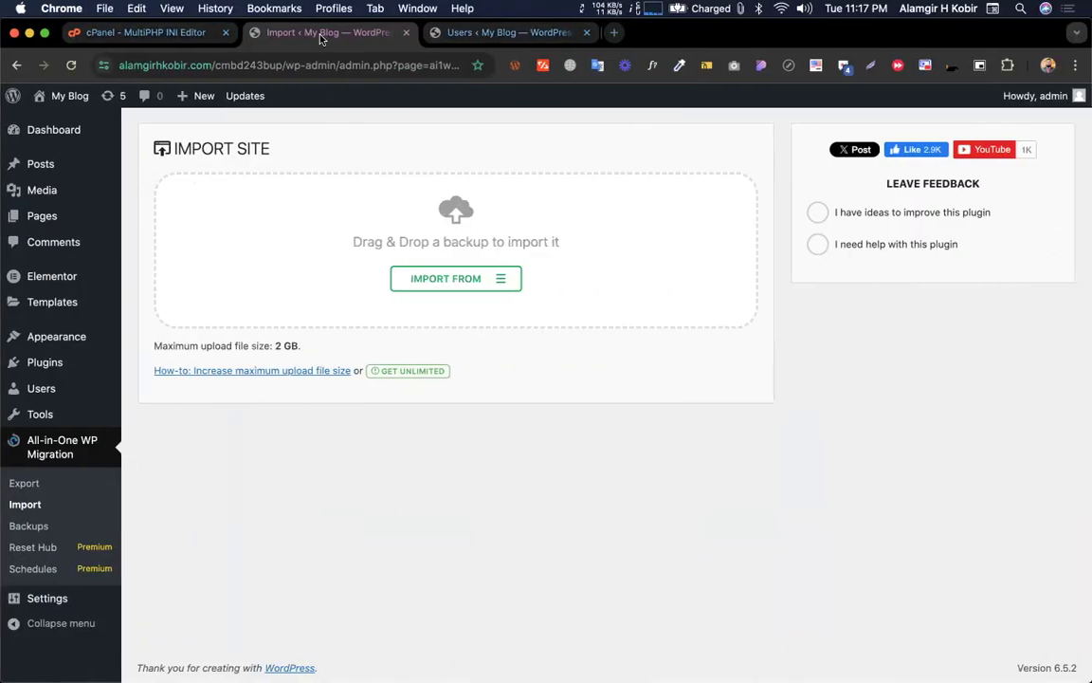
key("ctrl+Left")
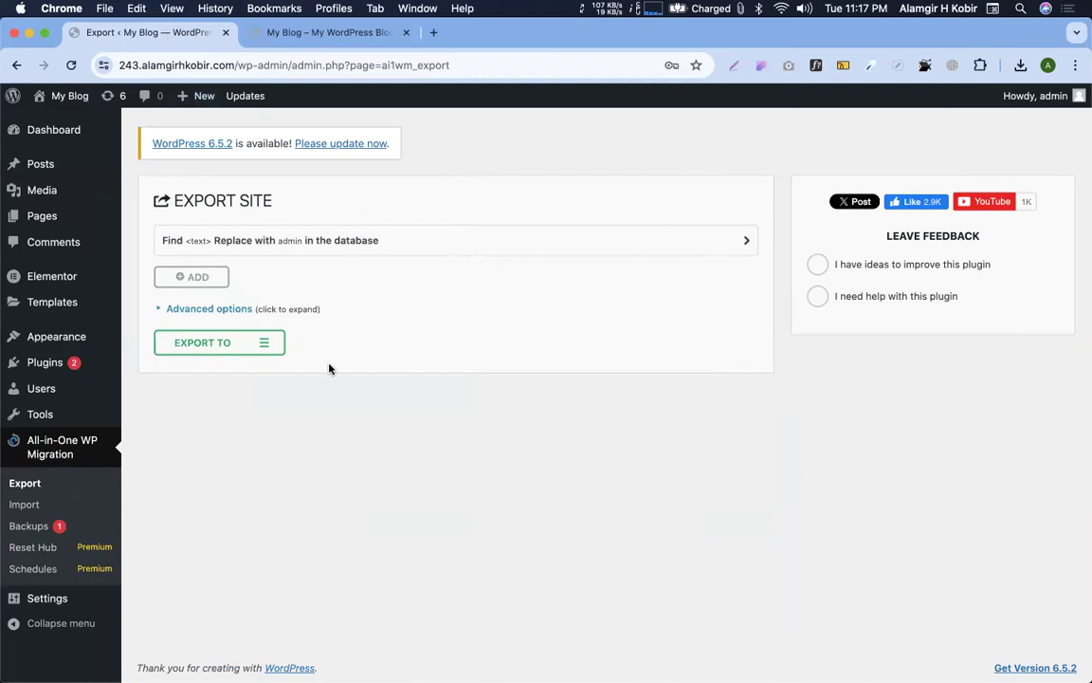
left_click(27, 525)
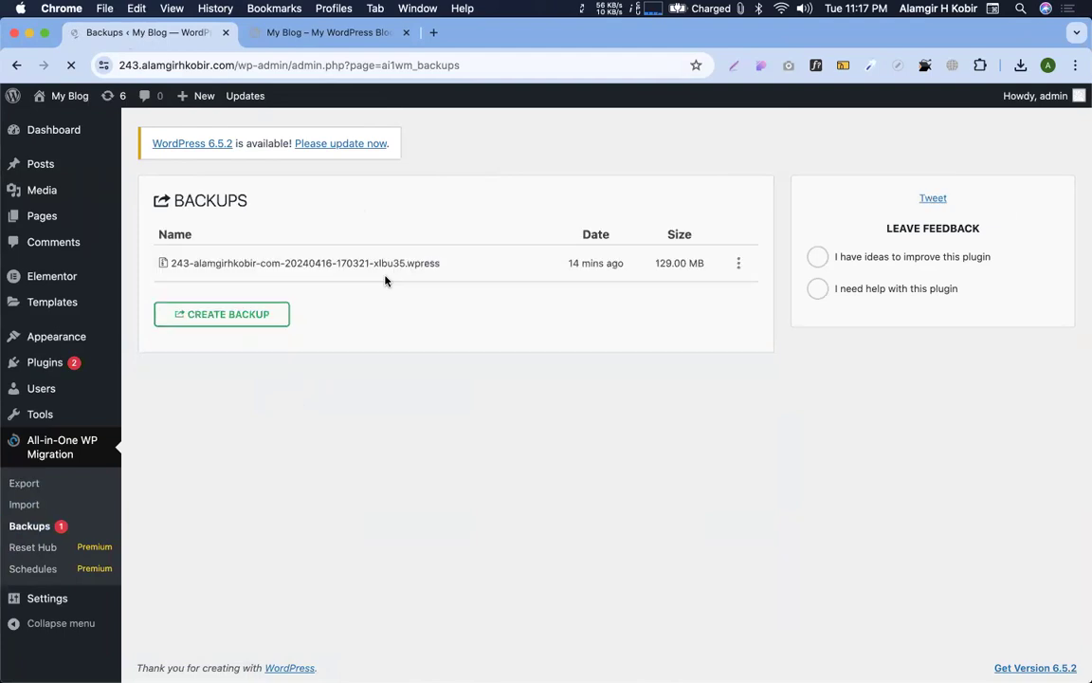
Check the backup file's options menu and close the site homepage tab
left_click(738, 262)
left_click(379, 344)
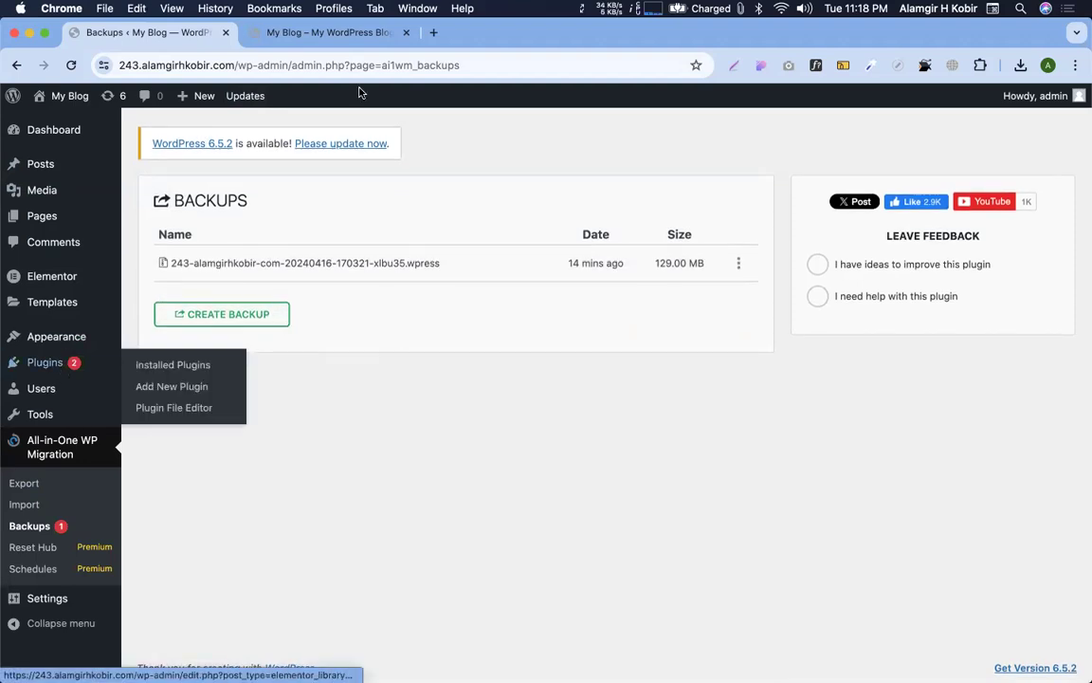
left_click(313, 35)
left_click(407, 34)
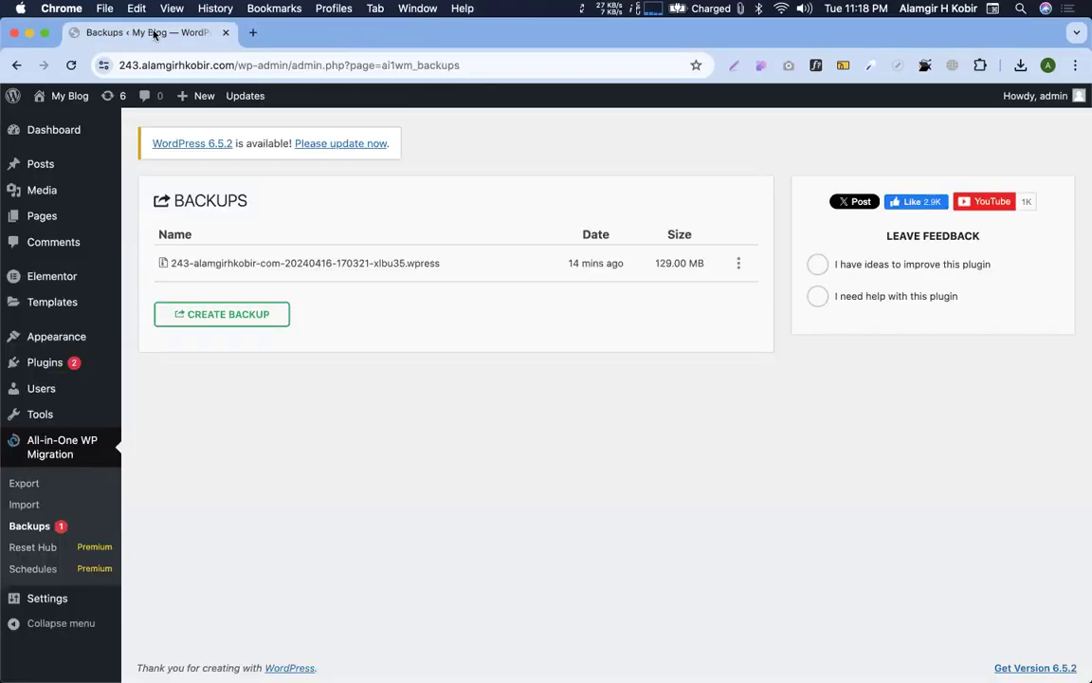
Go to the Installed Plugins list
left_click_drag(480, 210, 373, 172)
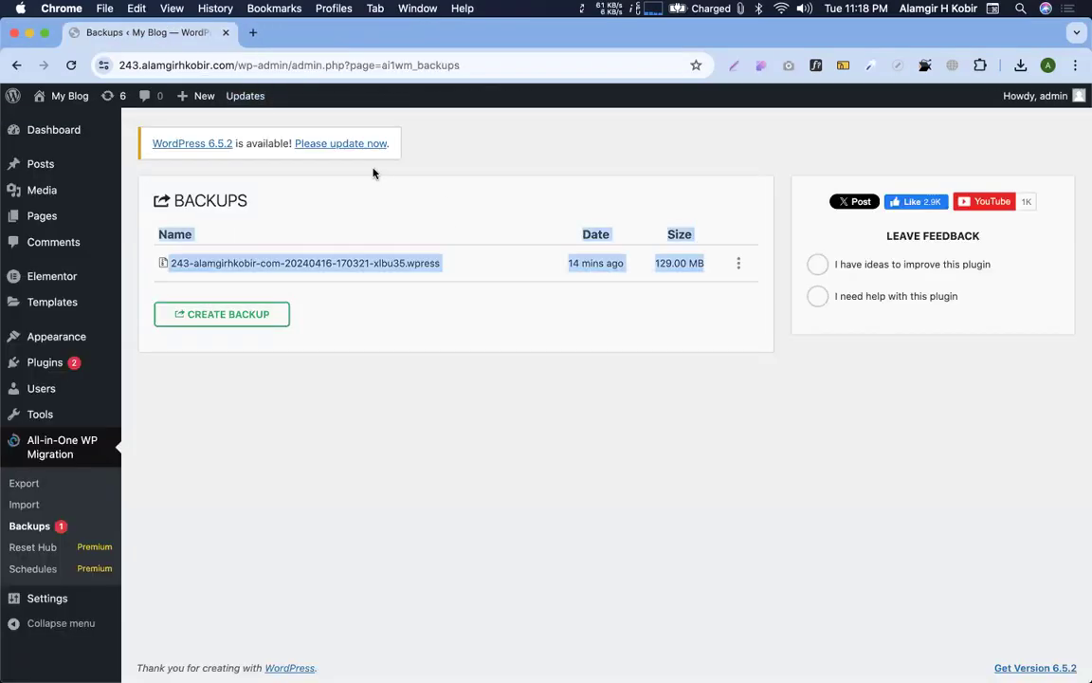
left_click(372, 172)
mouse_move(35, 366)
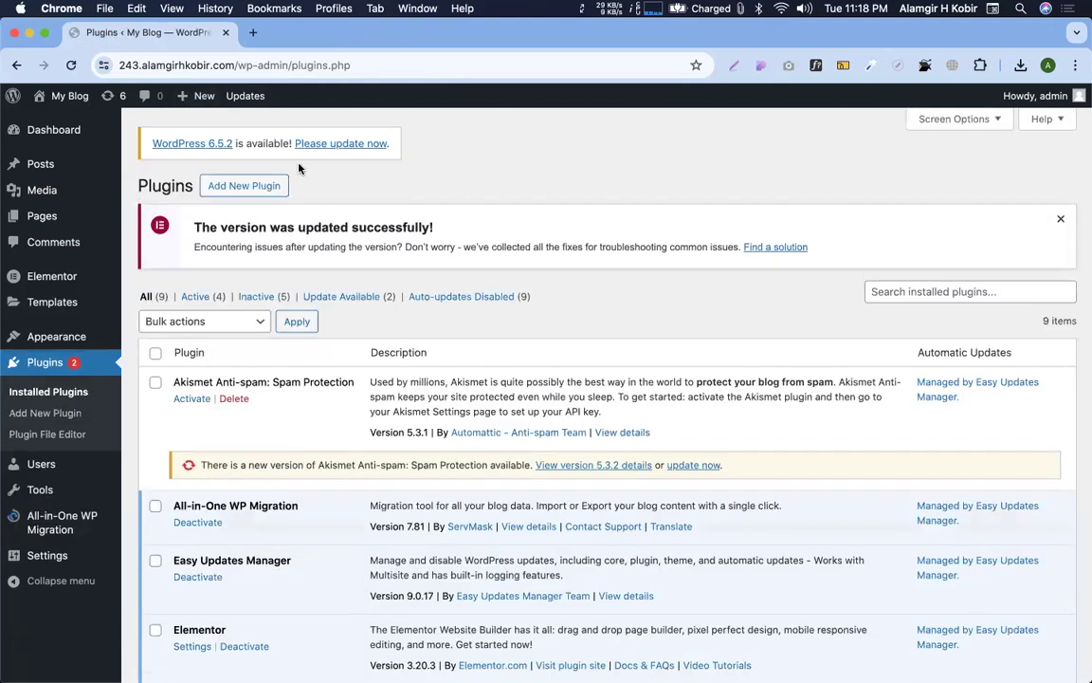
Review the installed plugins, including PowerPack Pro for Elementor
left_click(261, 184)
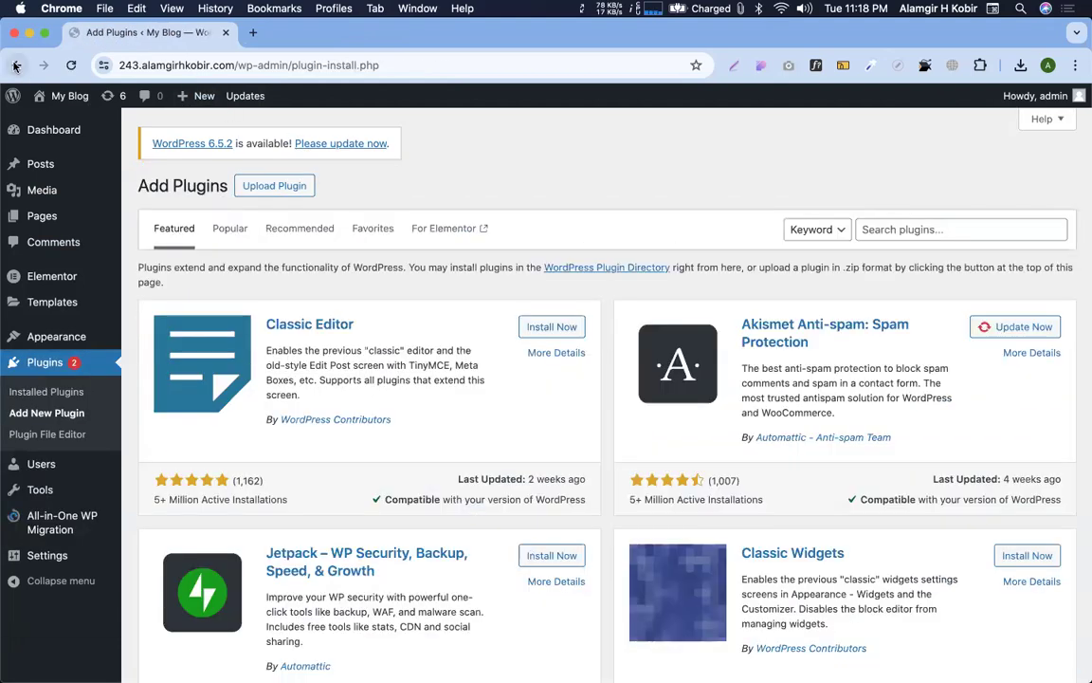
left_click(15, 67)
scroll(526, 311, "down", 5)
scroll(222, 312, "down", 3)
scroll(225, 312, "up", 3)
scroll(224, 204, "down", 4)
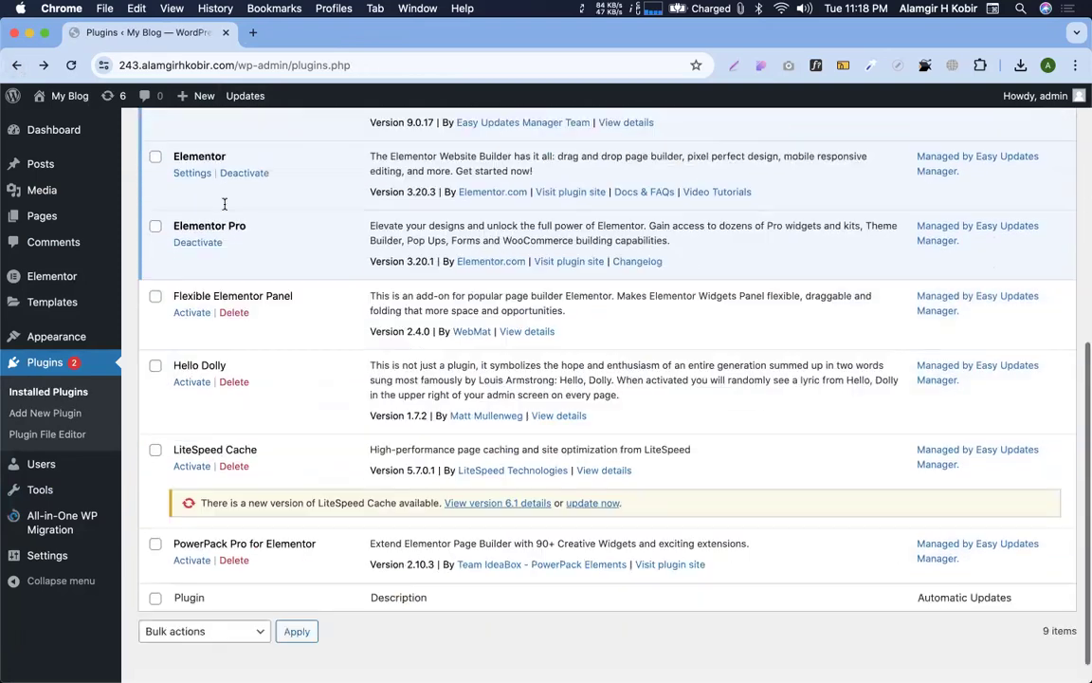
scroll(288, 507, "up", 6)
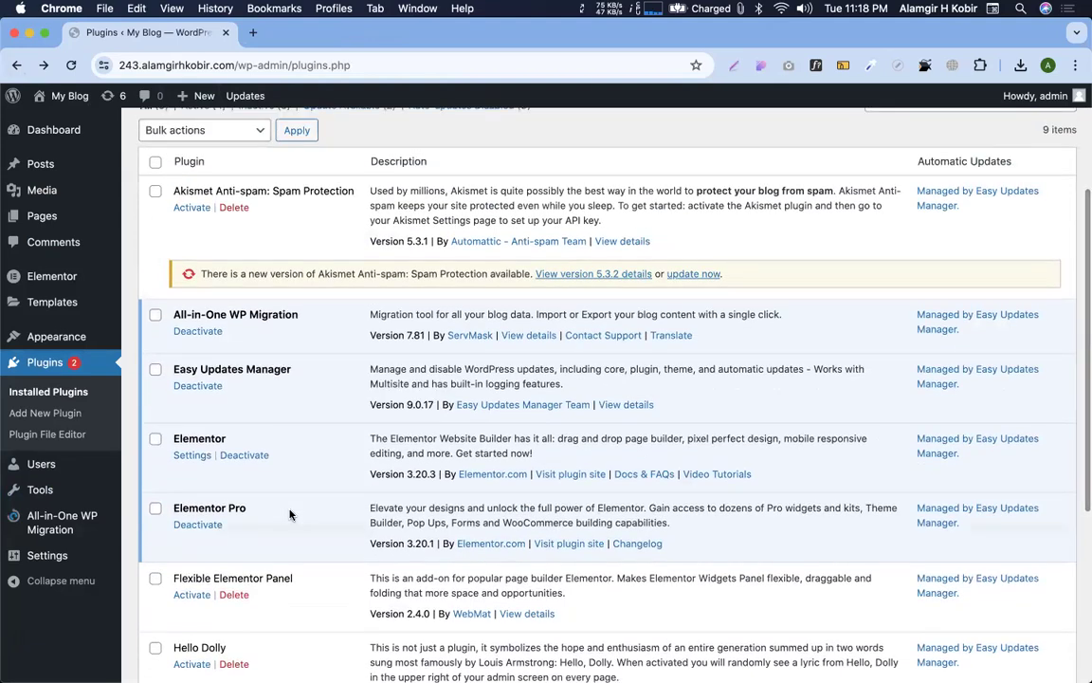
scroll(290, 513, "up", 1)
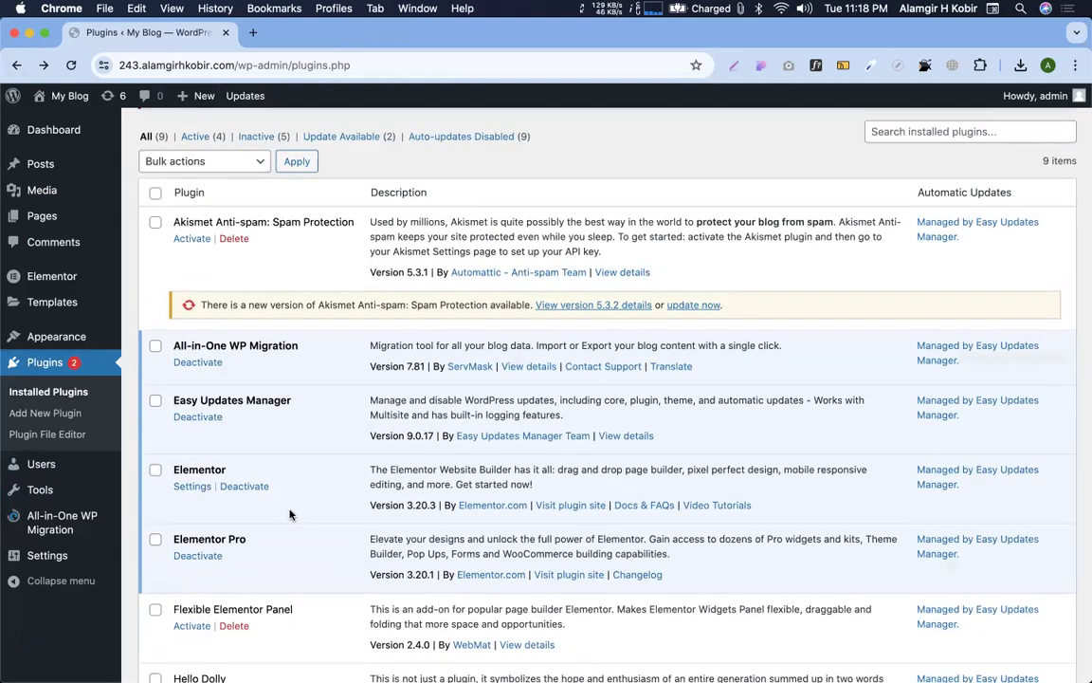
scroll(290, 514, "down", 10)
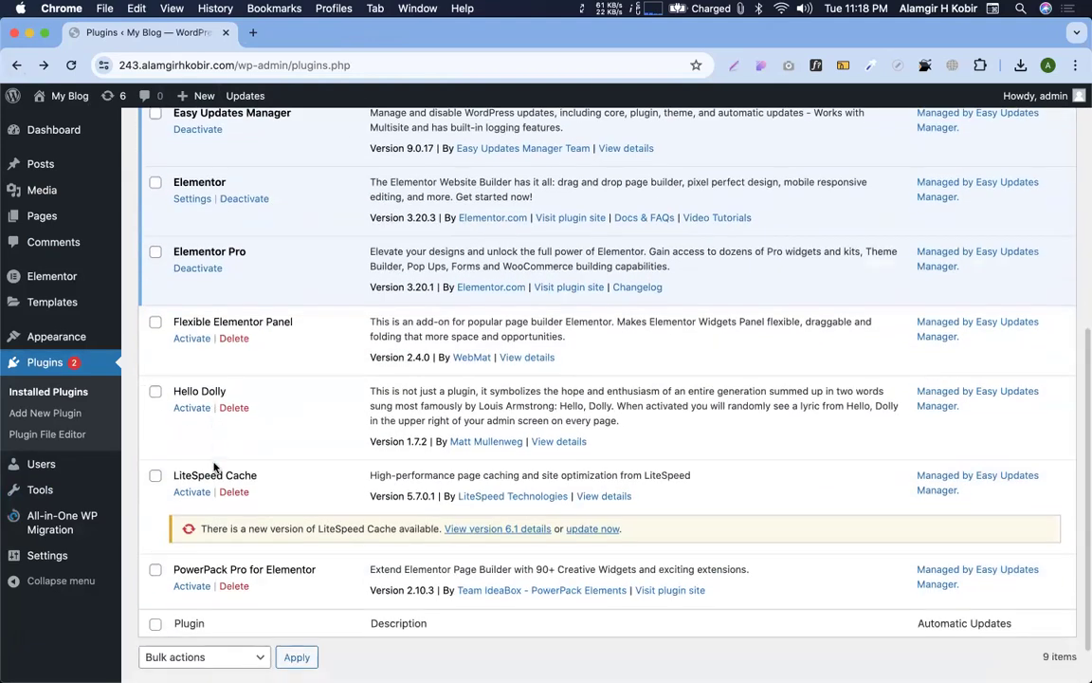
triple_click(289, 523)
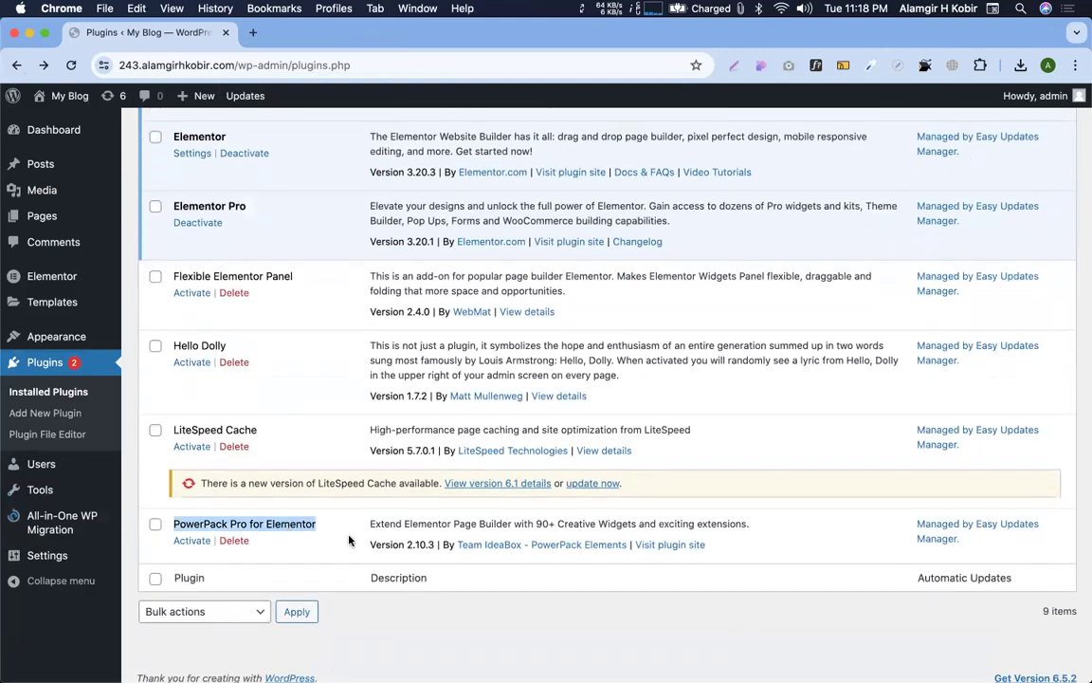
scroll(349, 541, "up", 15)
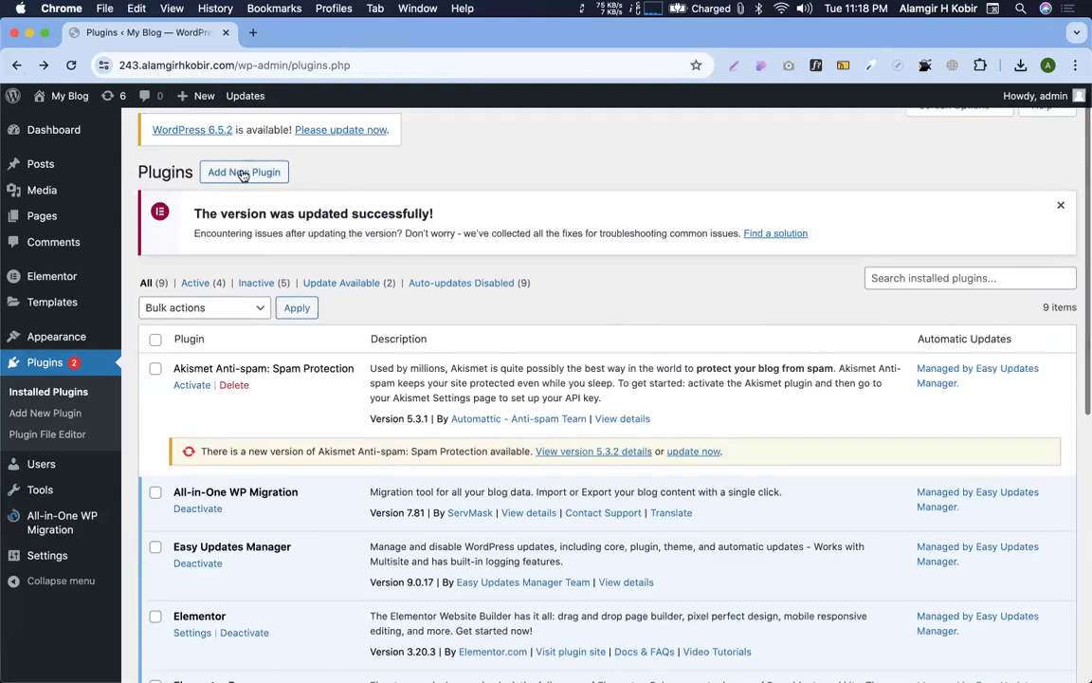
Check the Add New Plugin page's zip upload option, then return to the plugins list
left_click(244, 172)
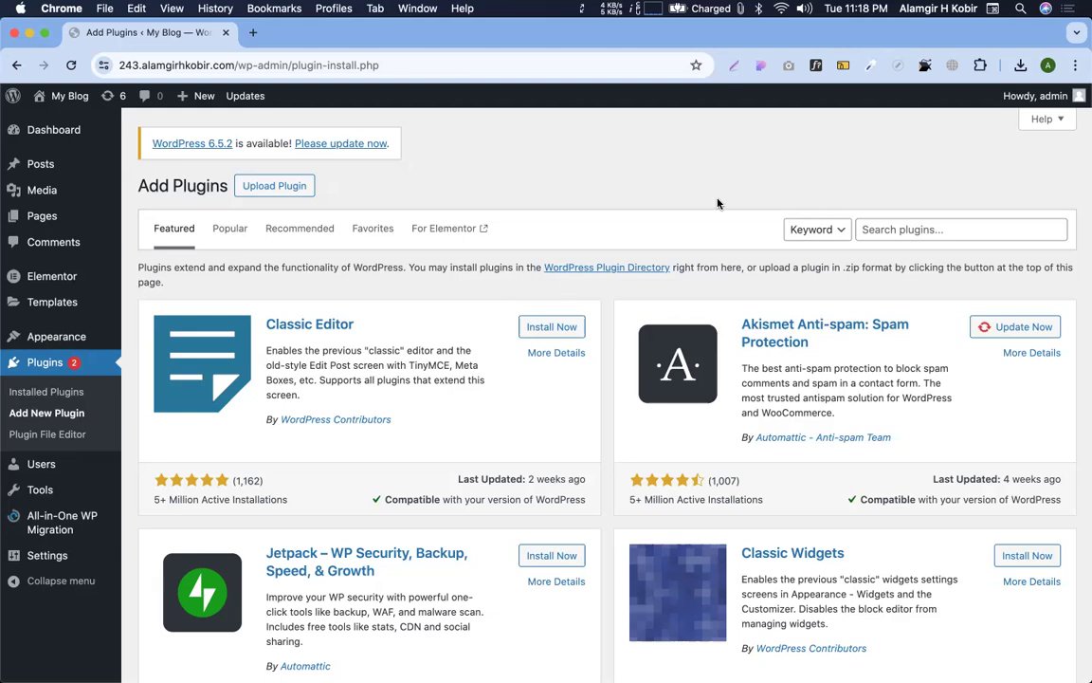
left_click(274, 186)
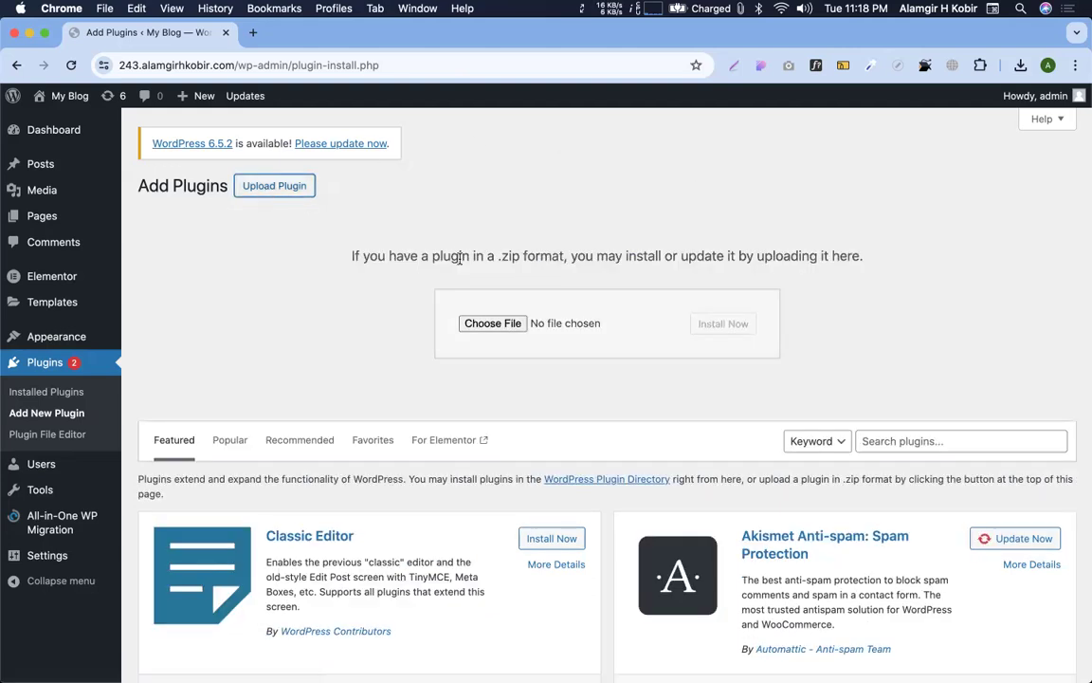
left_click(28, 362)
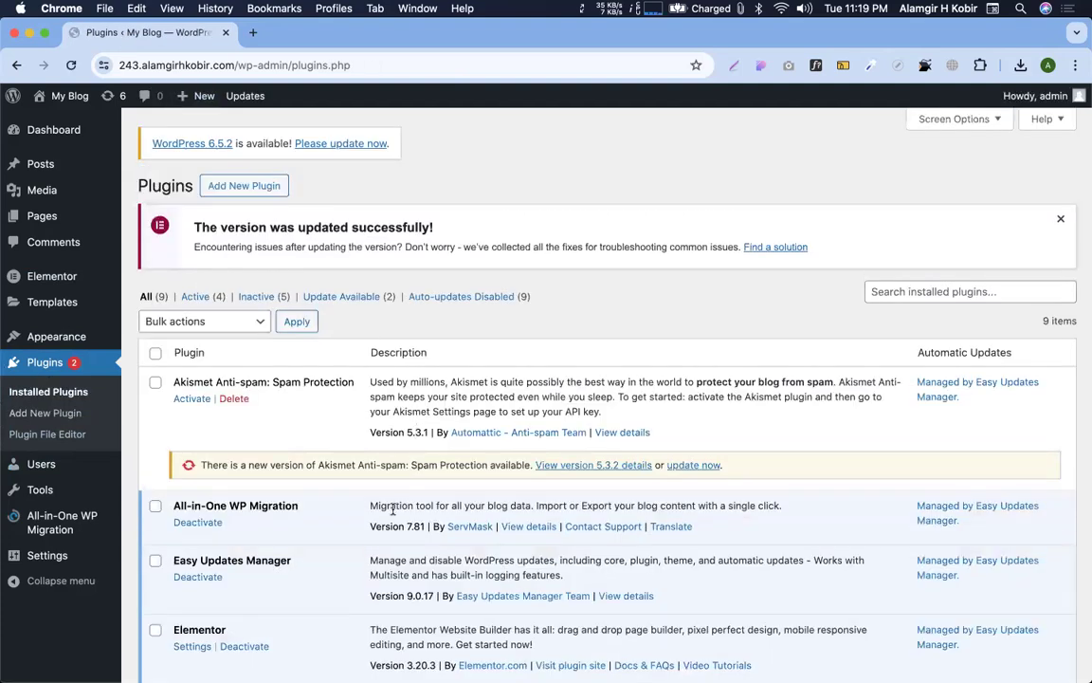
scroll(380, 490, "down", 3)
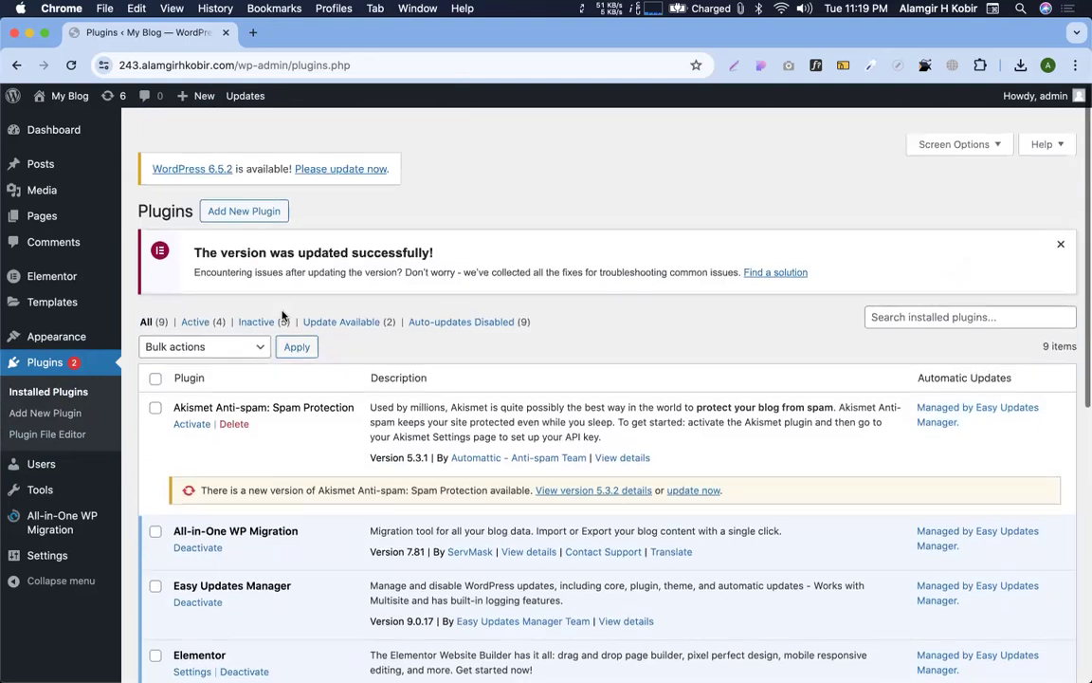
scroll(283, 312, "up", 5)
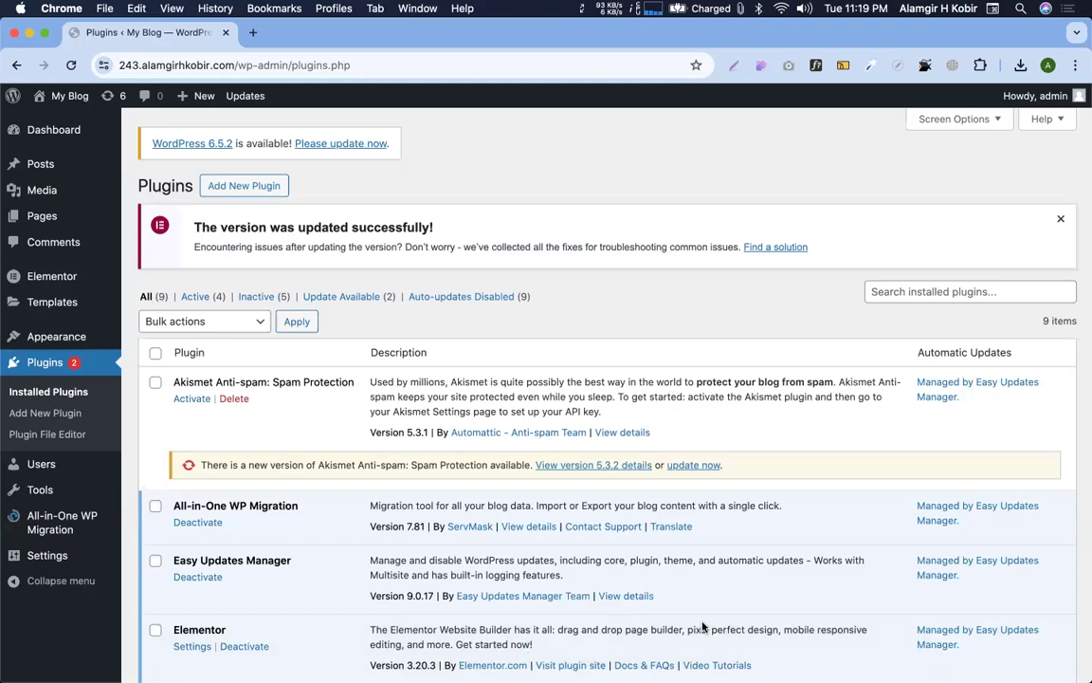
Search the installed plugins for 'happy addon' and copy the search term
left_click(948, 291)
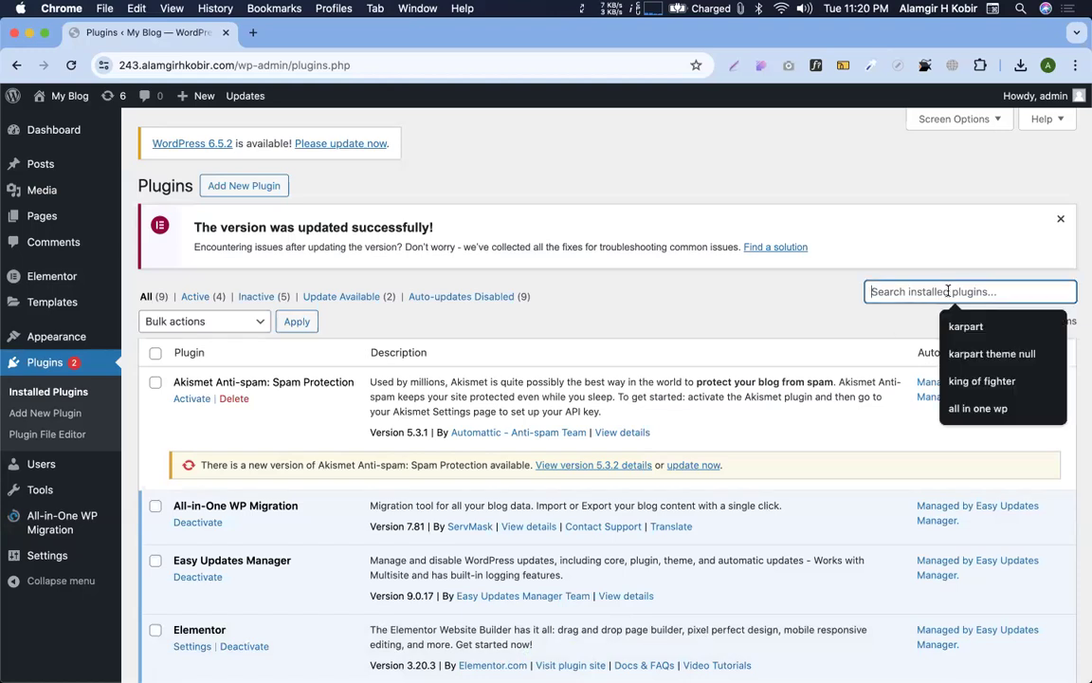
type("happy on")
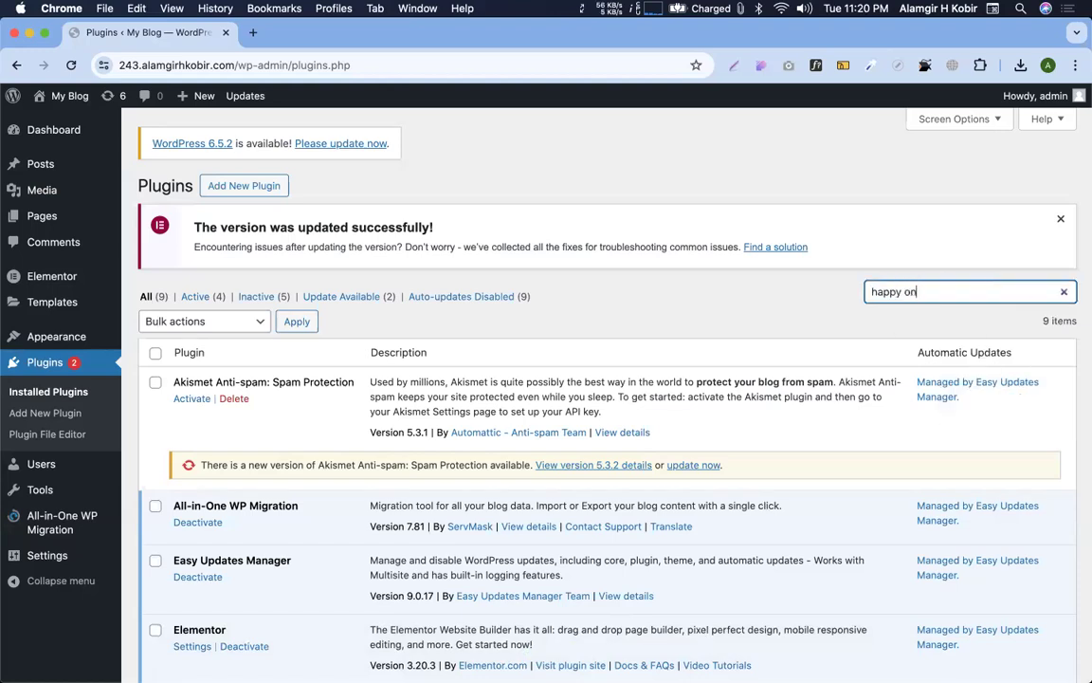
key("BackSpace")
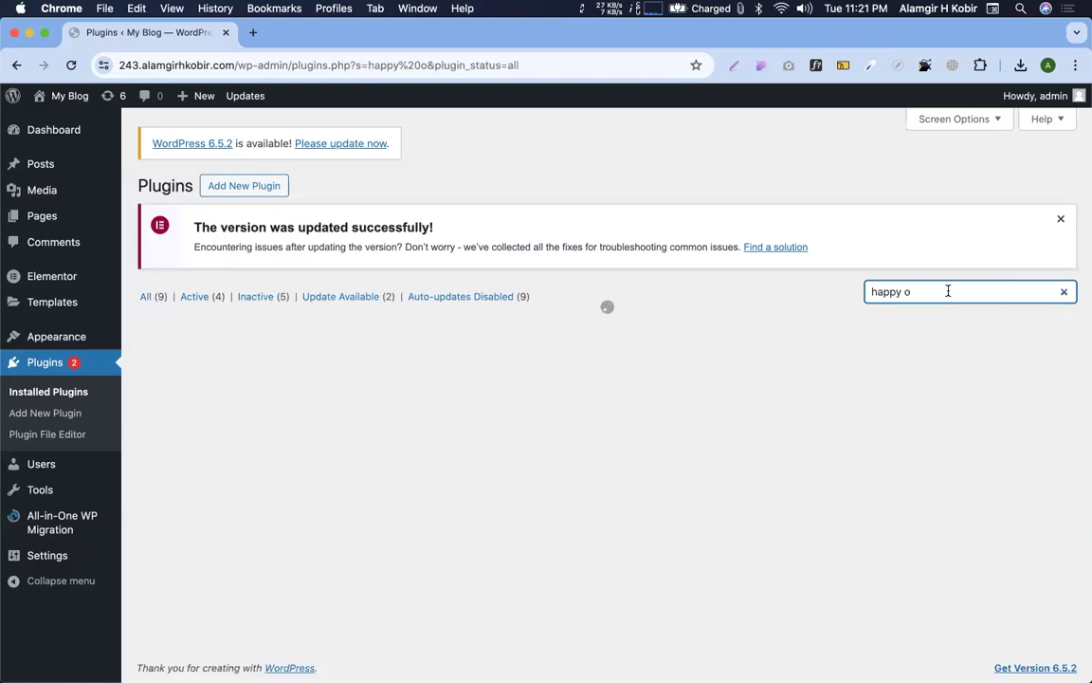
key("BackSpace")
type("a")
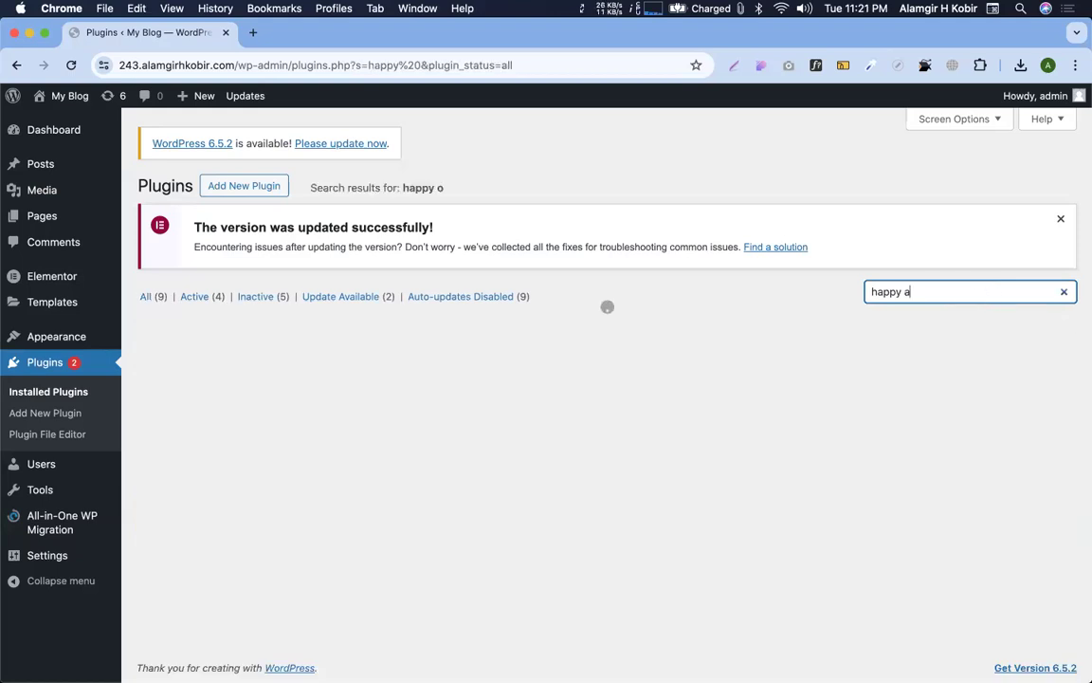
type("ddon")
key("super+a")
key("super+c")
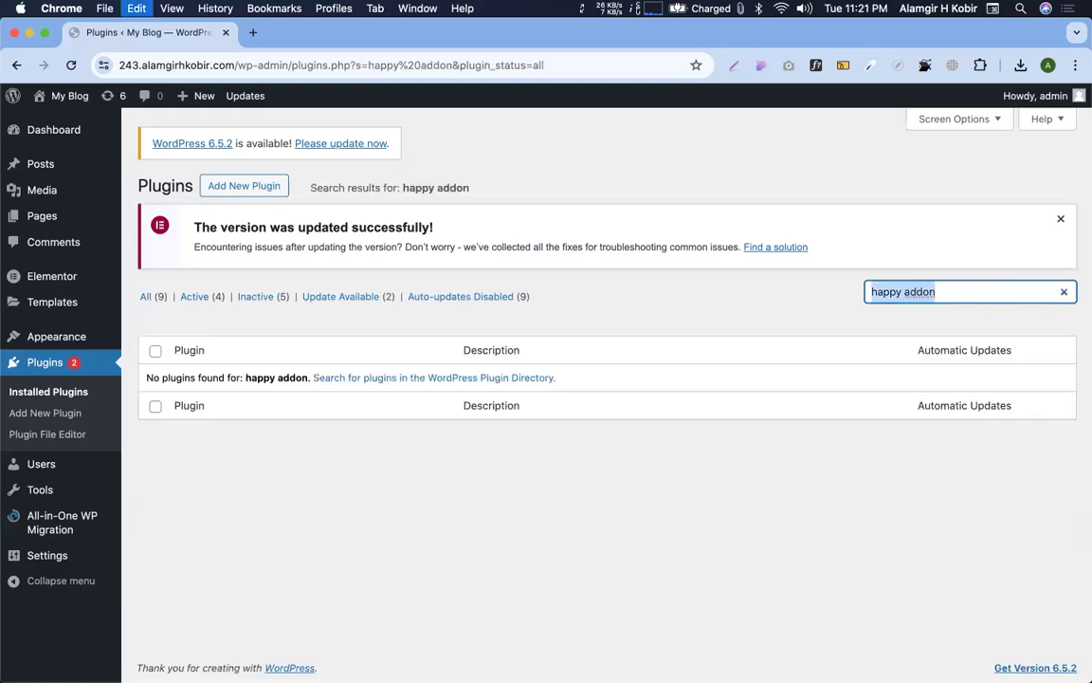
Find 'happy addon' in the plugin directory, then install and activate Happy Addons for Elementor
left_click(228, 186)
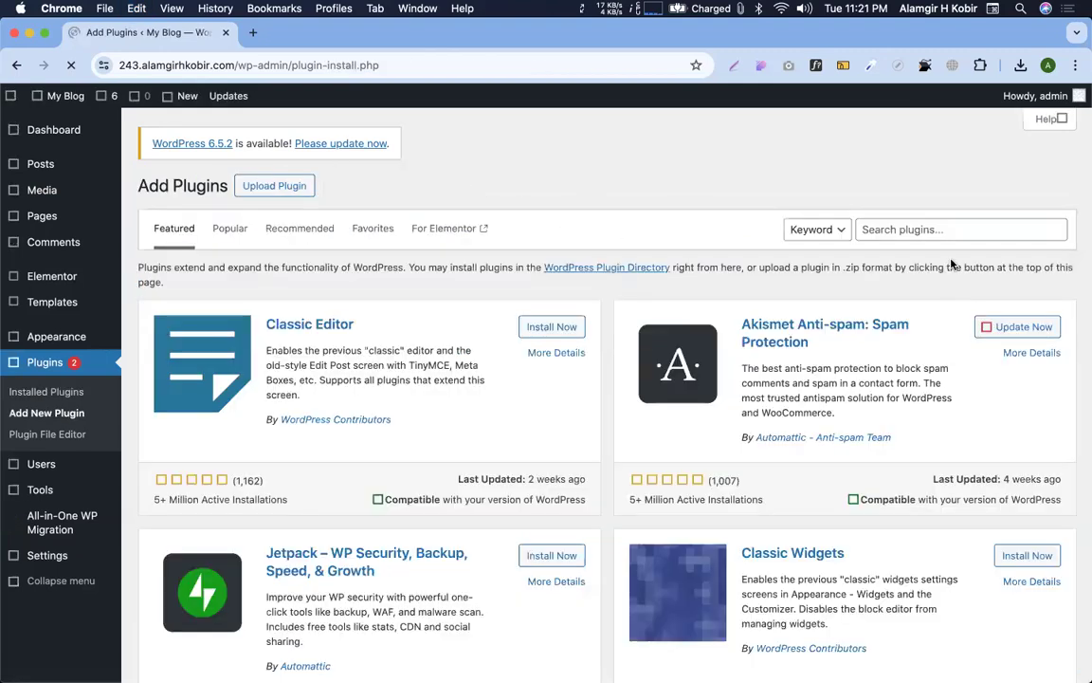
left_click(859, 238)
key("super+v")
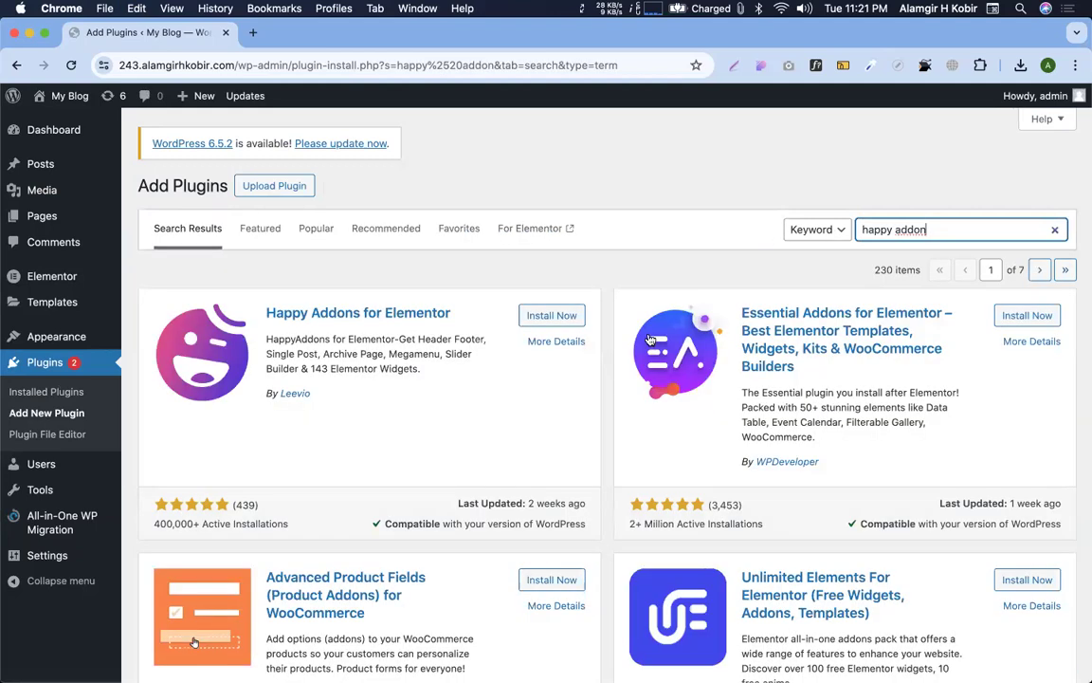
left_click(553, 318)
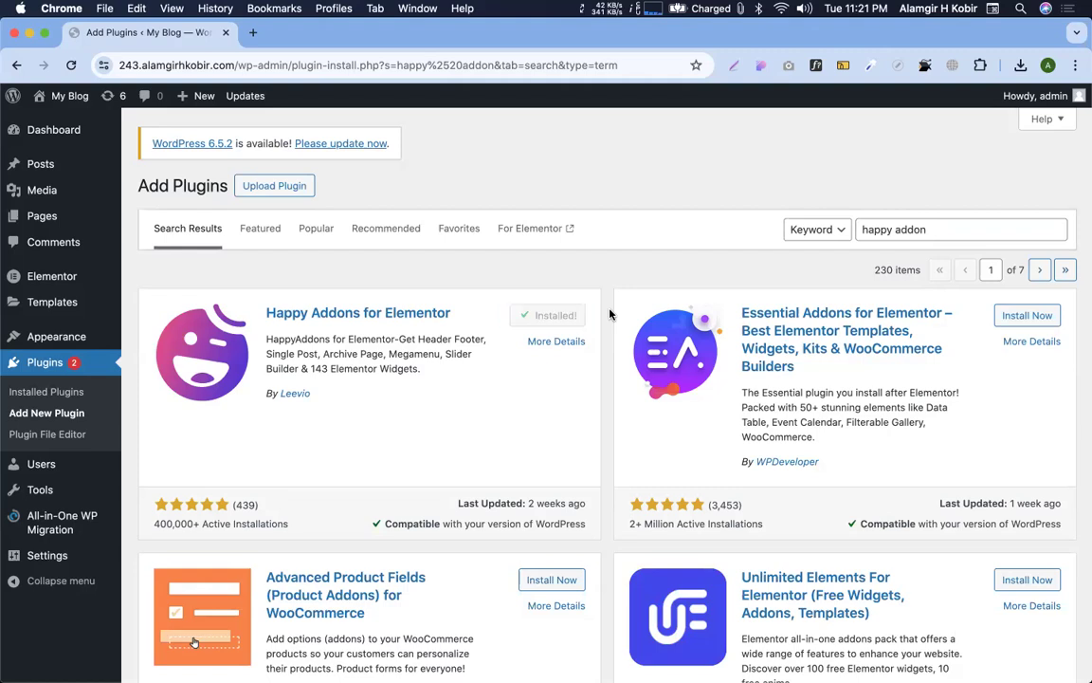
left_click(557, 316)
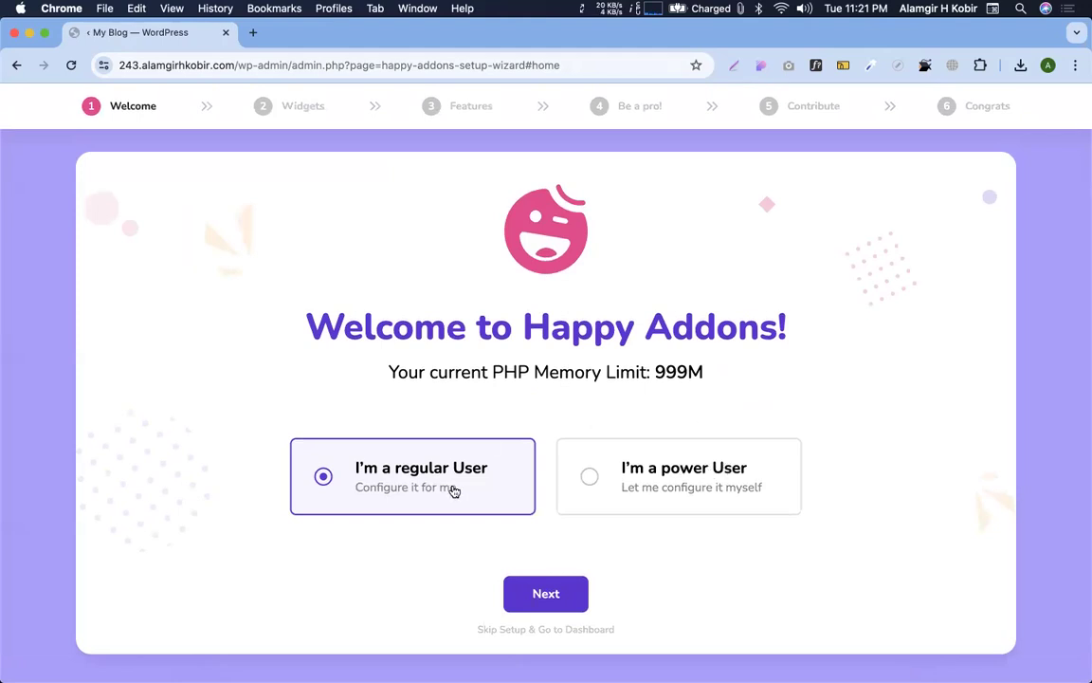
Choose the power user setup and enable all Happy Addons widgets
left_click_drag(588, 476, 558, 580)
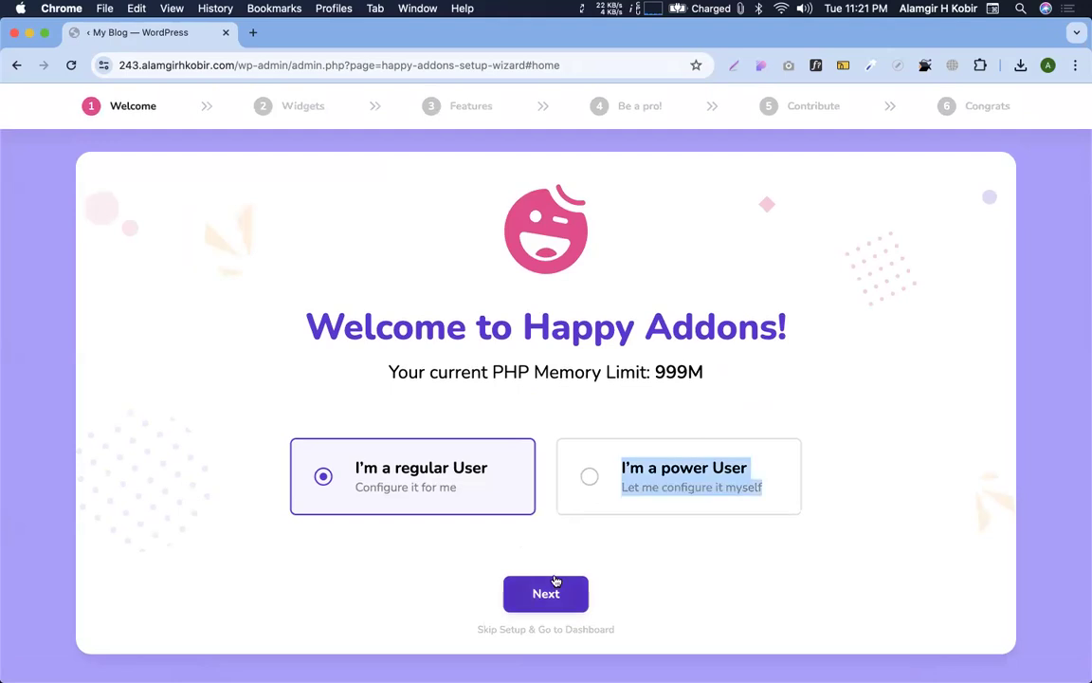
left_click(588, 474)
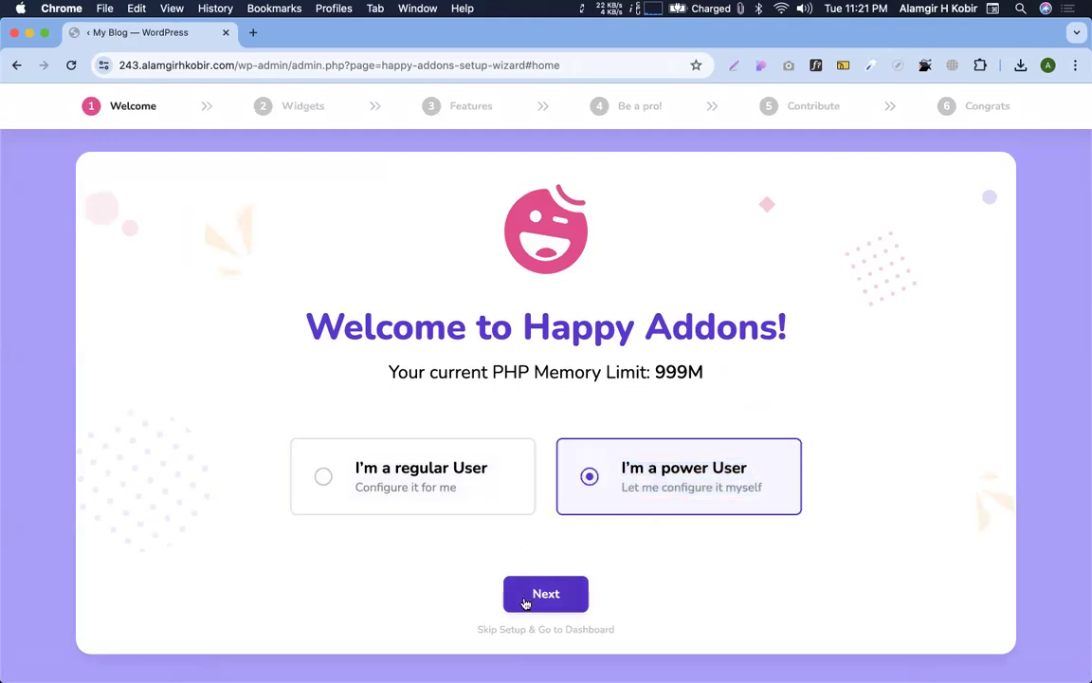
left_click(526, 601)
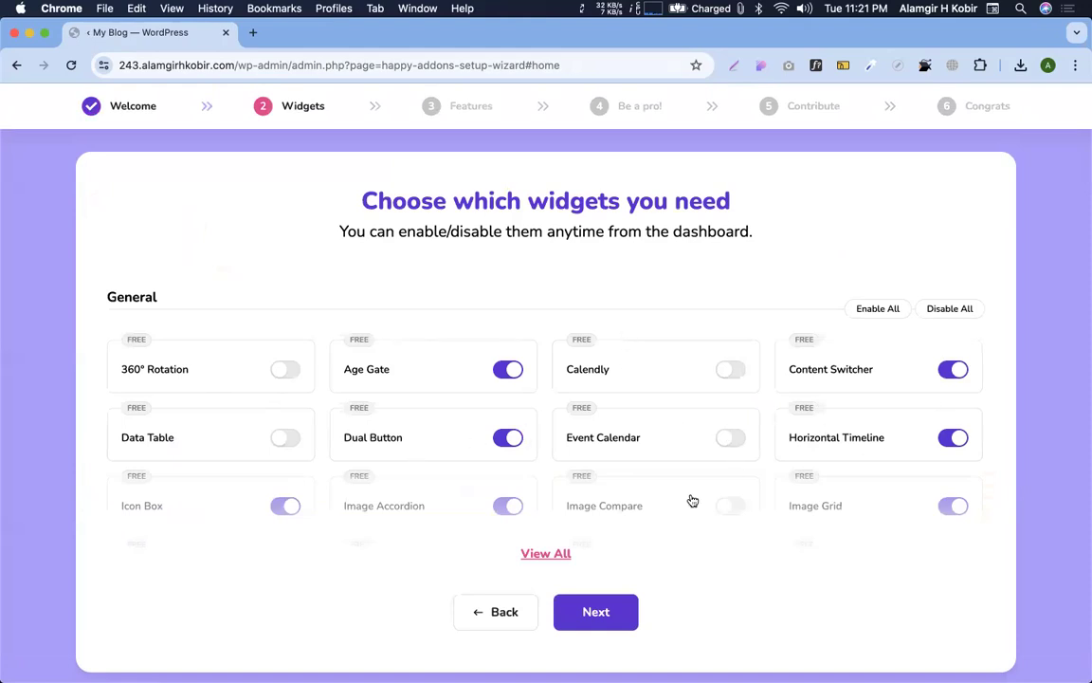
scroll(693, 501, "down", 1)
left_click(876, 297)
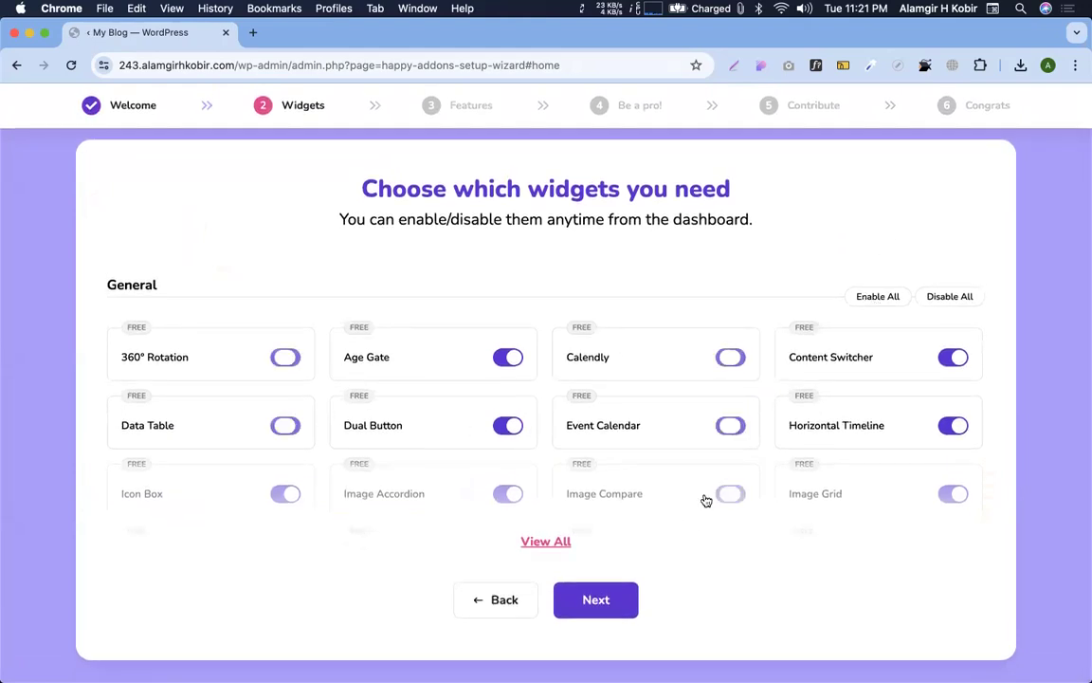
left_click(583, 608)
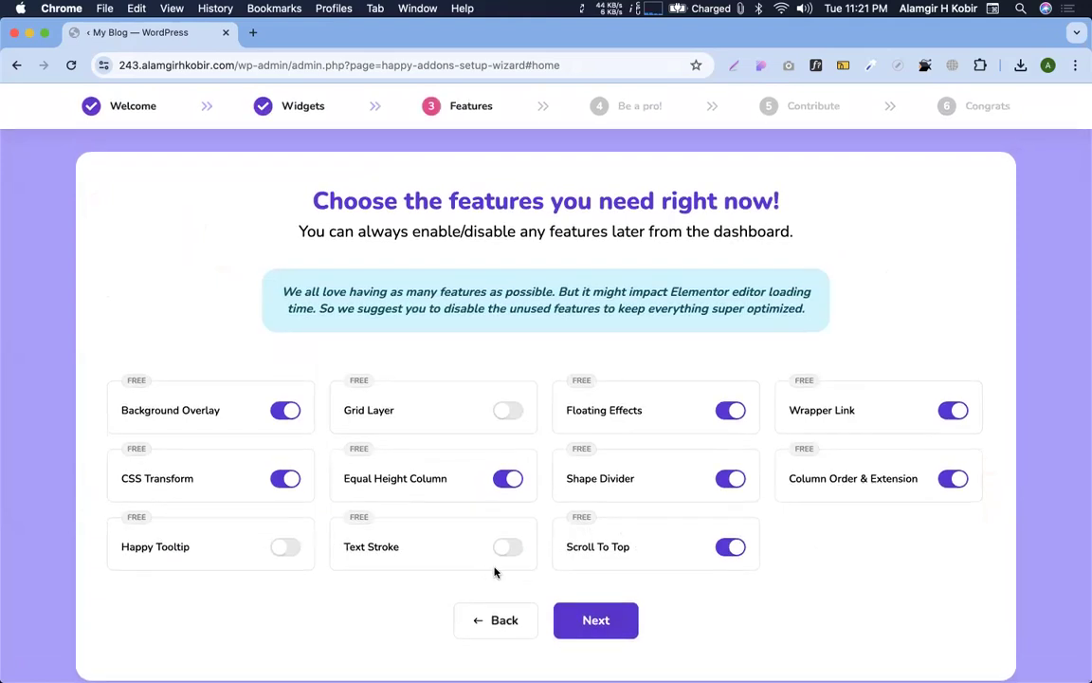
Turn on Text Stroke and Grid Layer, skip the pro offer, and reach Congrats
left_click(508, 550)
left_click(508, 411)
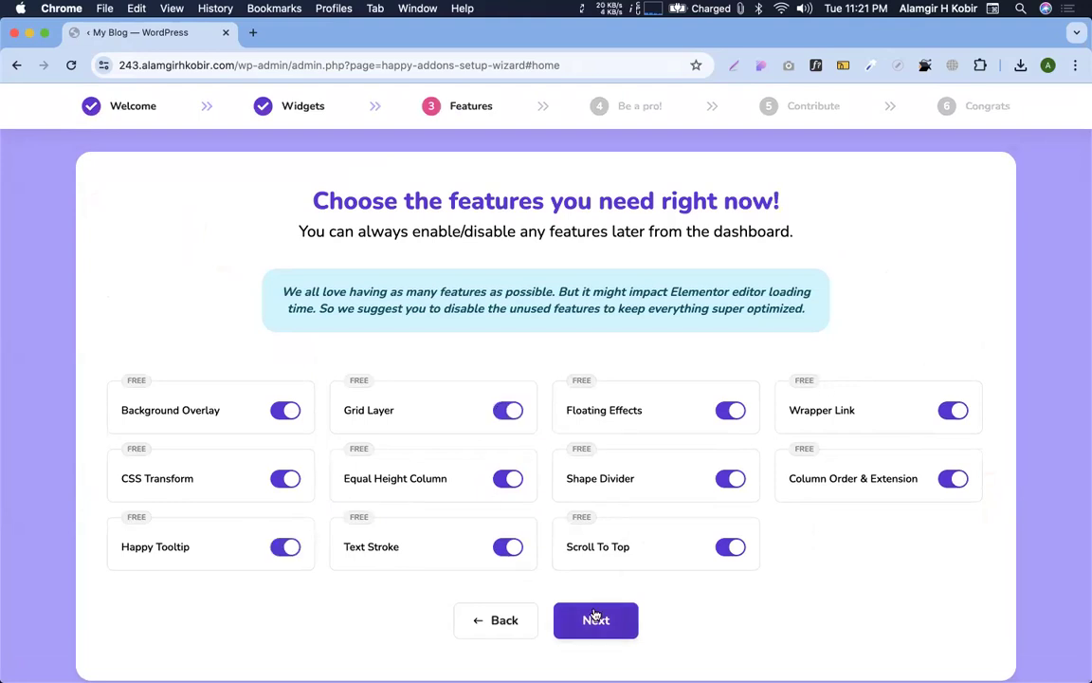
left_click(595, 616)
scroll(645, 531, "down", 3)
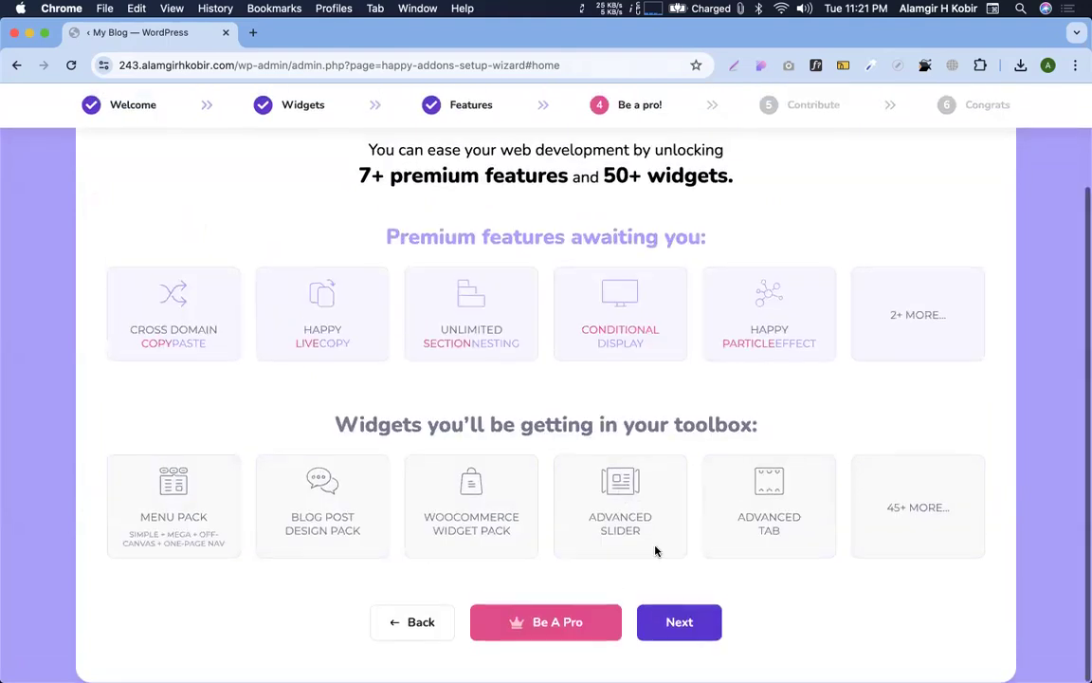
left_click(697, 619)
left_click_drag(697, 619, 607, 619)
left_click(606, 619)
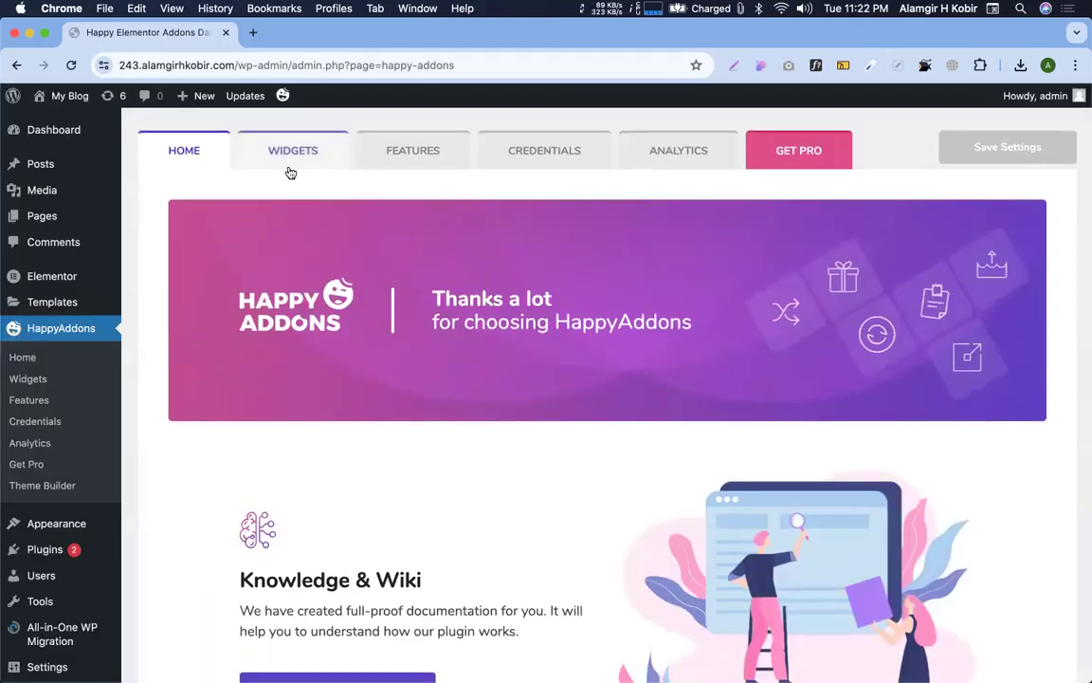
Look through the Happy Addons Widgets, Features and Credentials sections
left_click(291, 168)
scroll(452, 546, "down", 15)
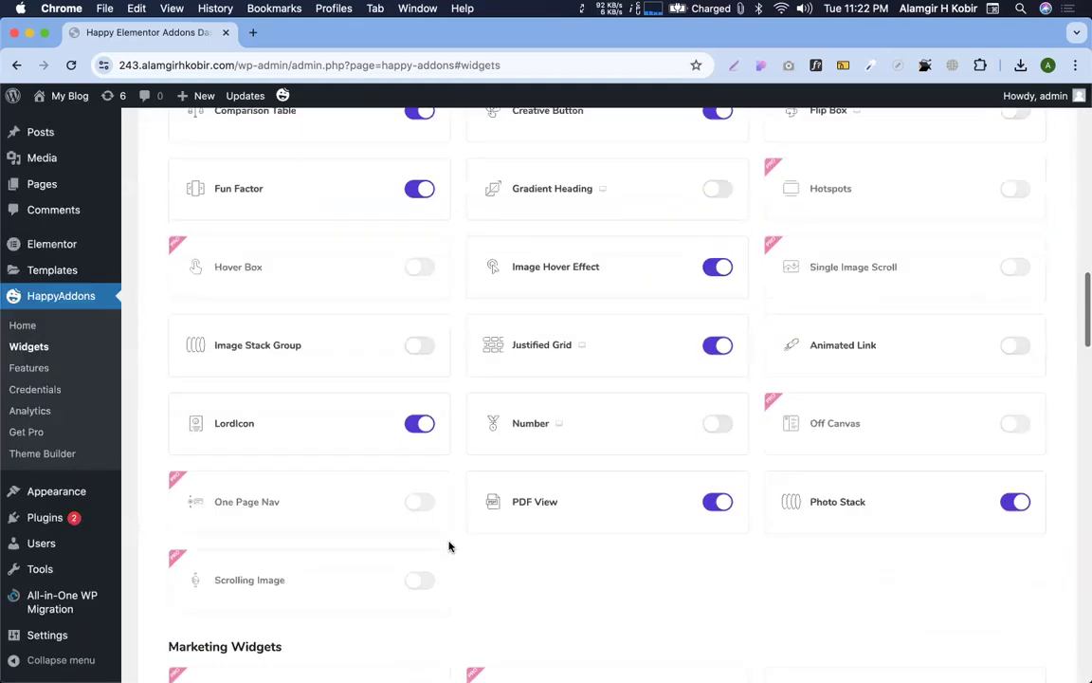
scroll(449, 546, "up", 15)
left_click(446, 156)
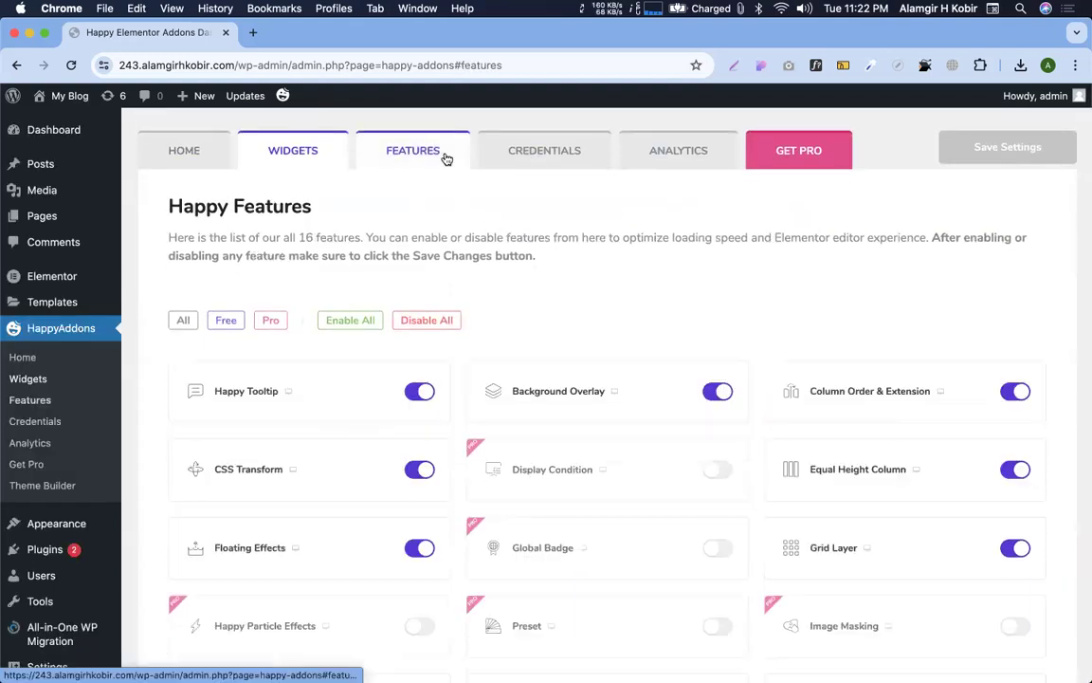
scroll(556, 407, "down", 5)
scroll(533, 196, "up", 5)
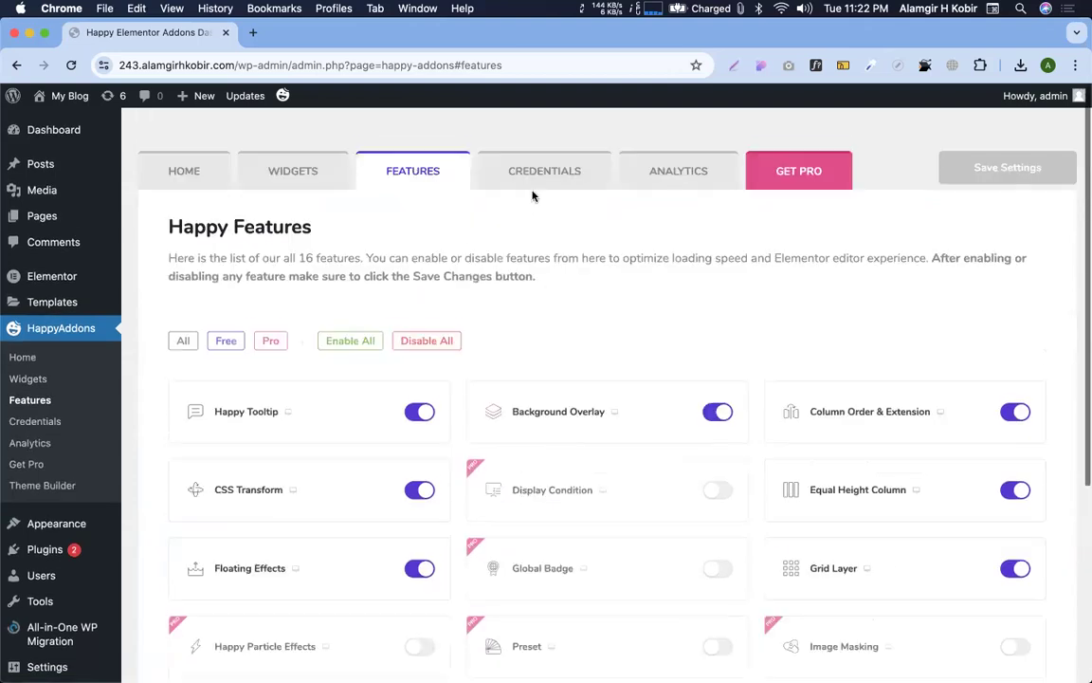
scroll(529, 180, "down", 1)
left_click(519, 151)
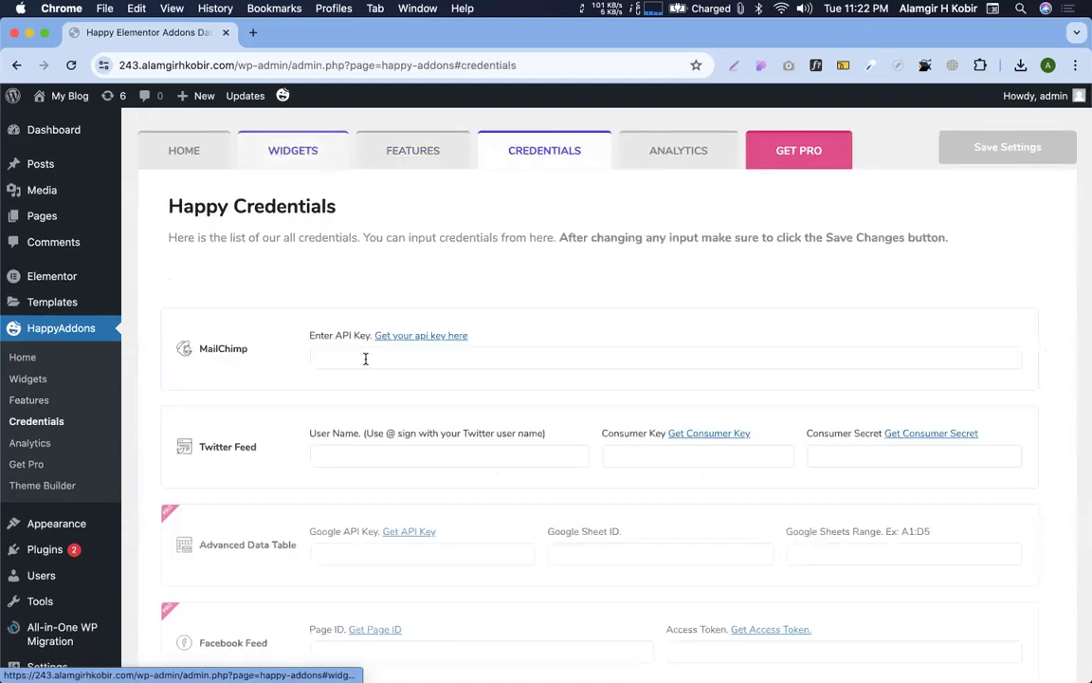
scroll(354, 429, "down", 5)
scroll(327, 166, "up", 5)
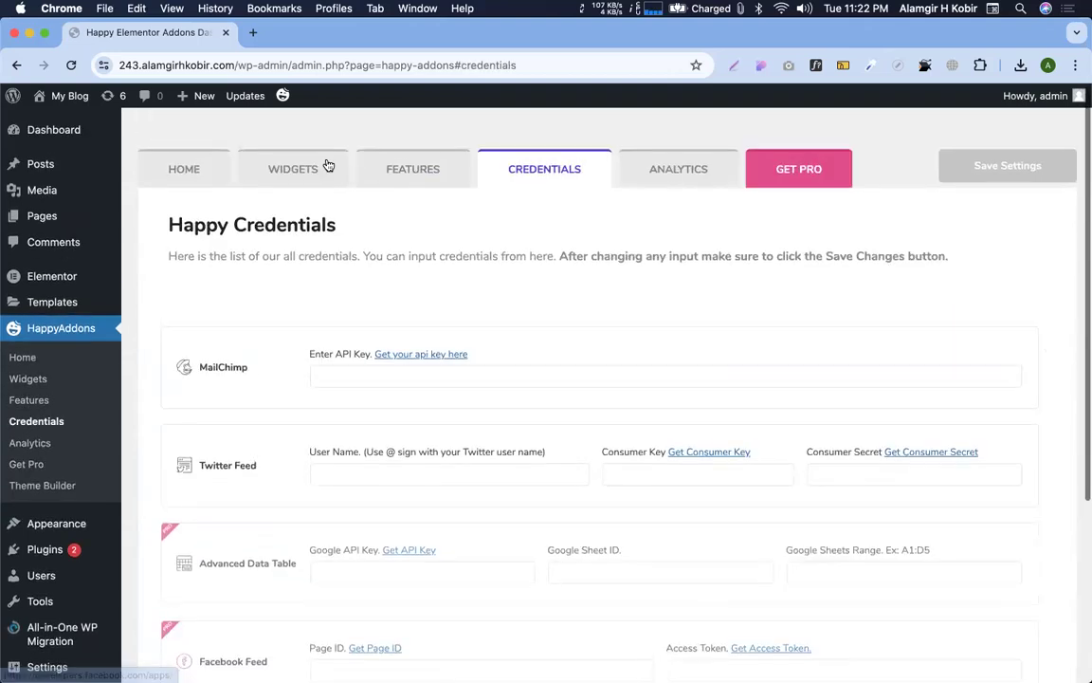
scroll(327, 166, "down", 1)
Return to the Happy Addons Home section, then go to Add New Plugin
left_click(190, 149)
scroll(203, 521, "down", 2)
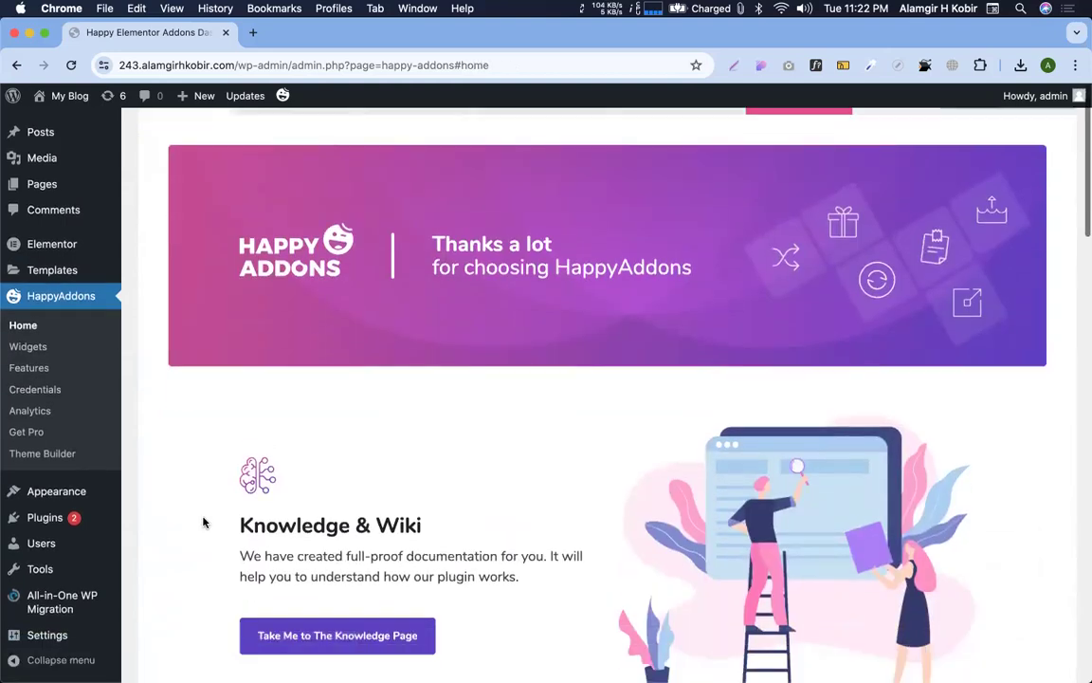
scroll(203, 522, "down", 1)
left_click(142, 540)
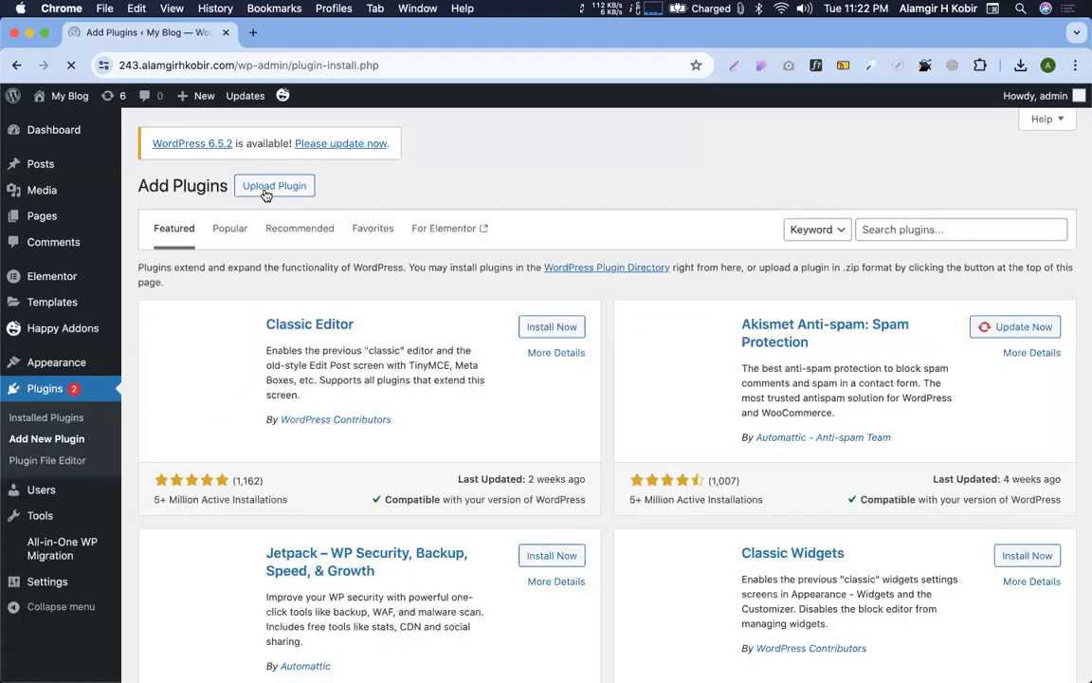
Upload the happy-elementor-addons-pro 2.9.1 zip from Downloads and install it
left_click(272, 186)
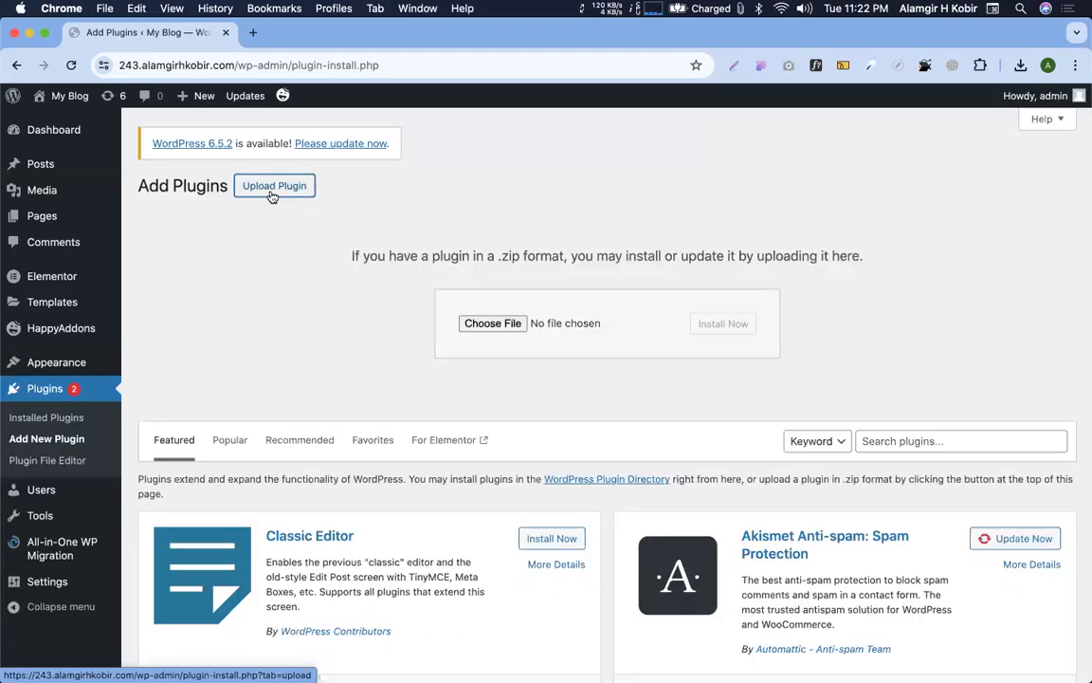
left_click(473, 324)
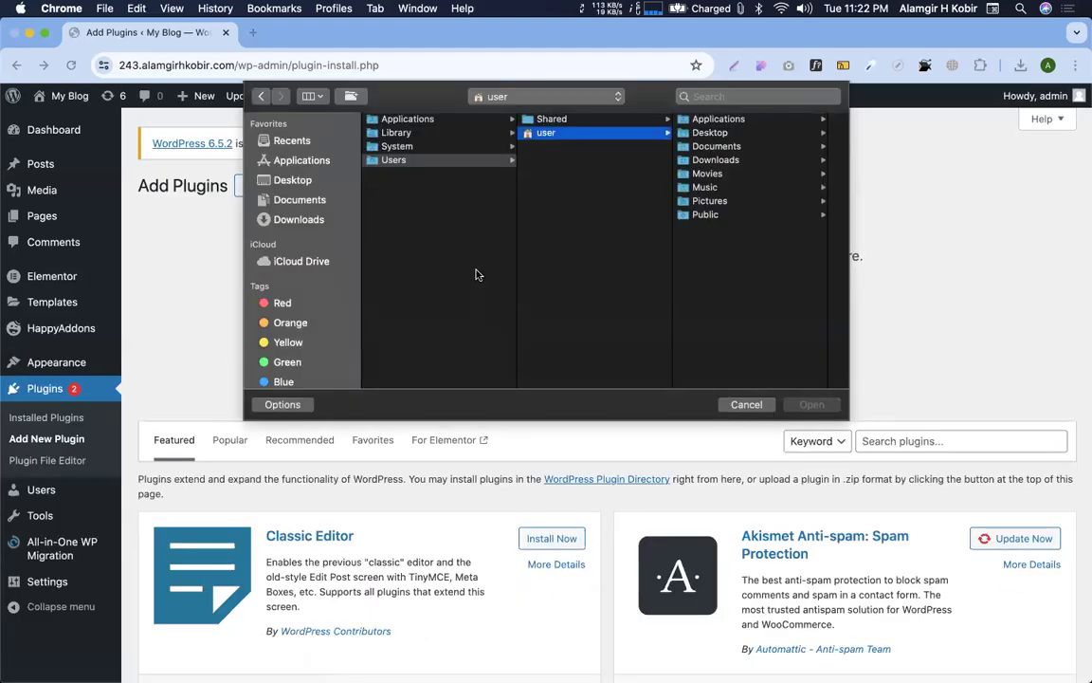
left_click(296, 221)
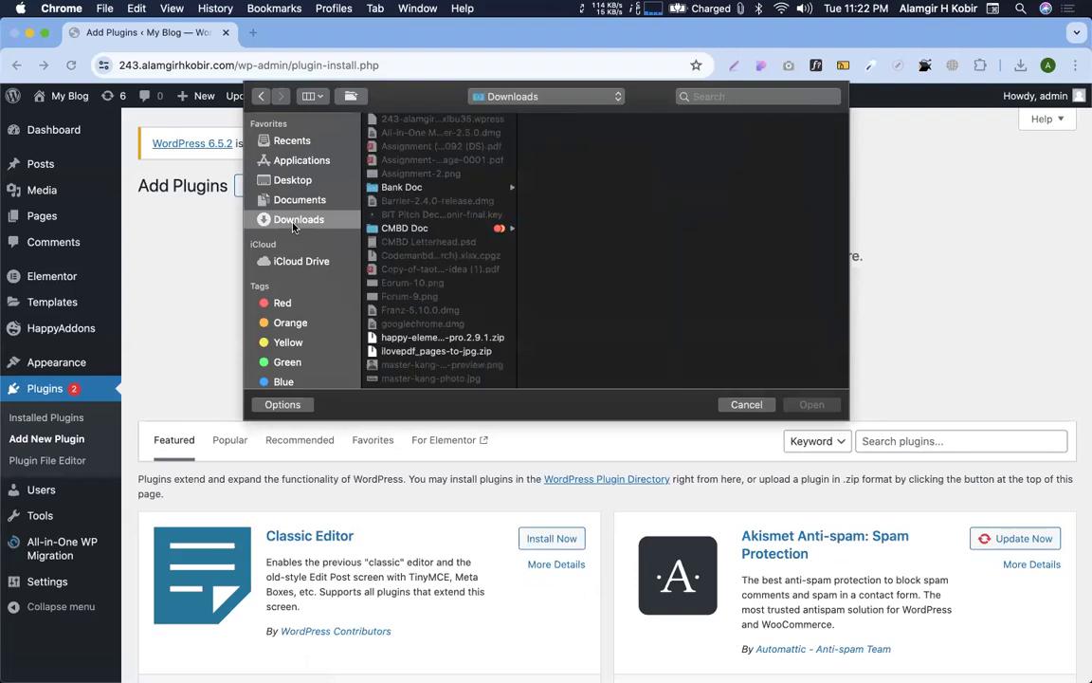
scroll(417, 246, "down", 3)
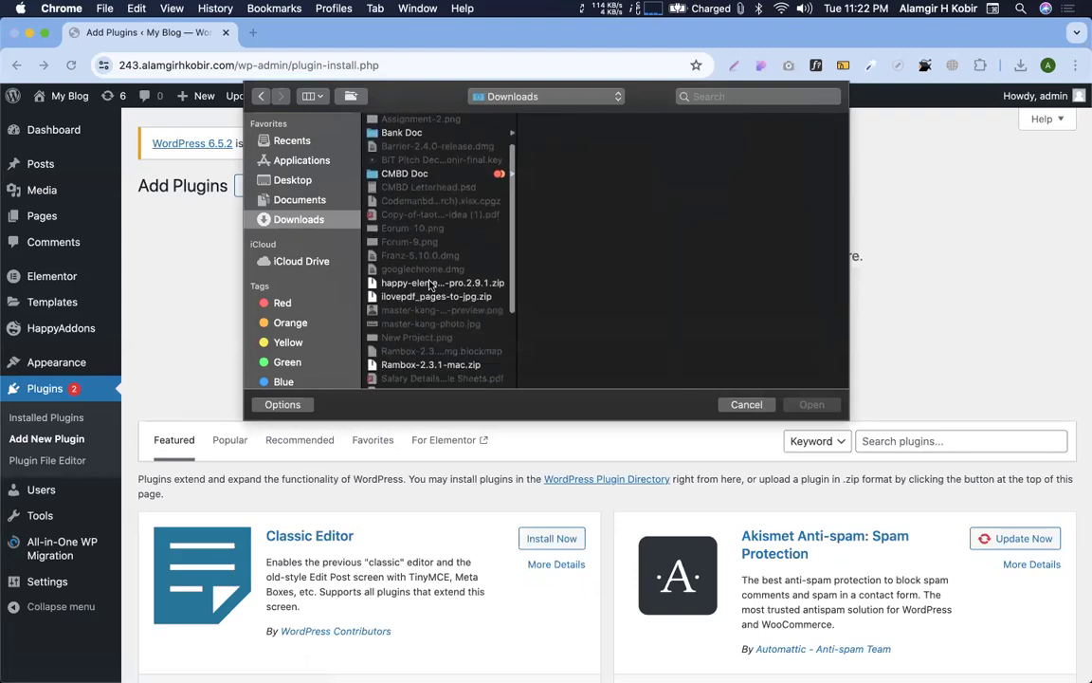
double_click(431, 285)
left_click(706, 330)
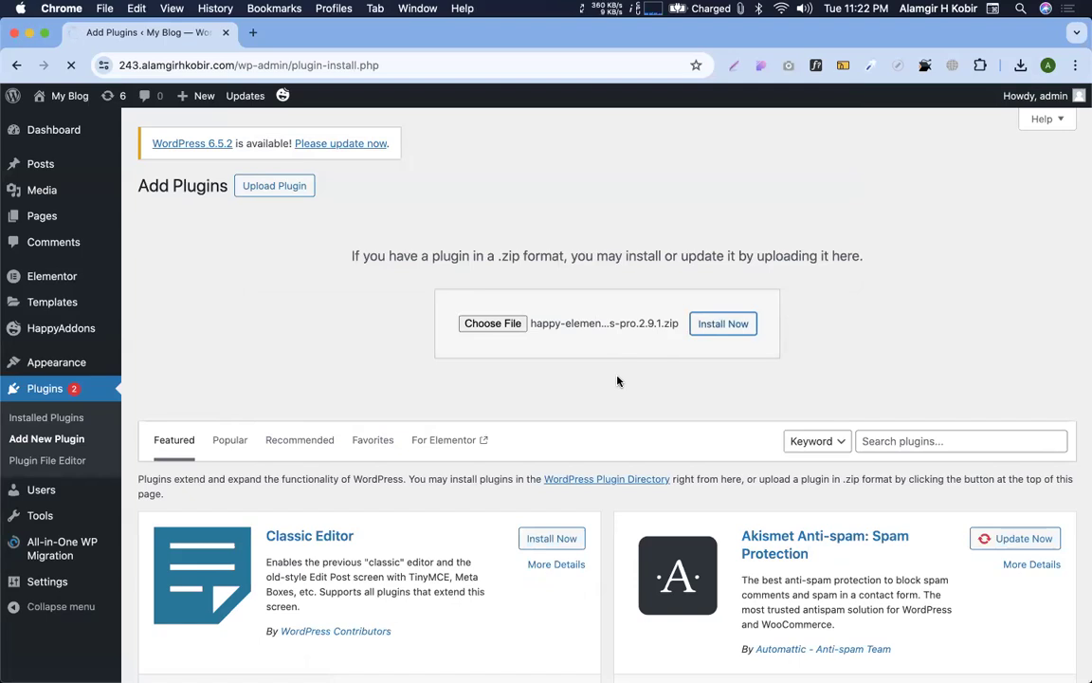
key("super+t")
Search Google for 'happy addon pro running version' in a new tab
type("haddi")
key("BackSpace")
type("y ")
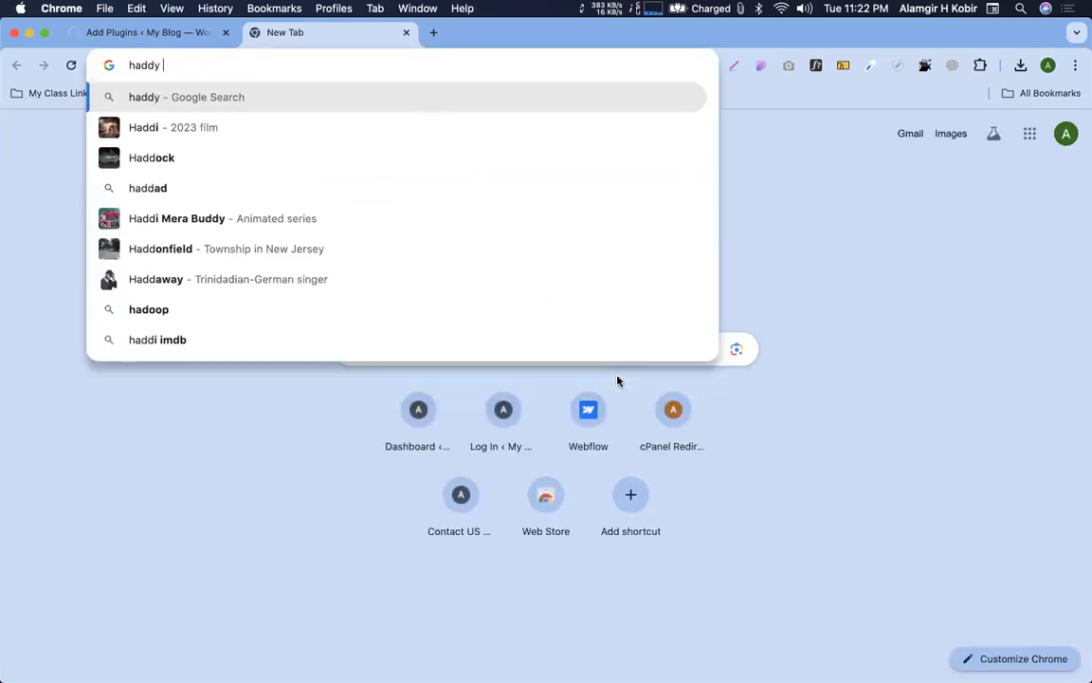
type("addon pr")
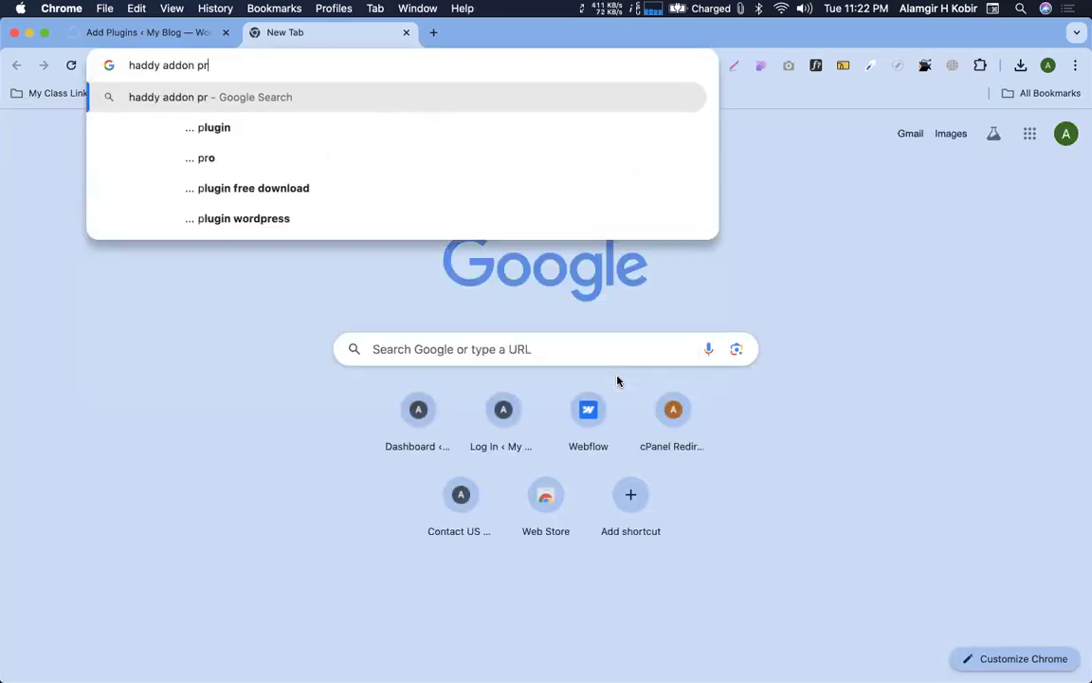
type("o runnin")
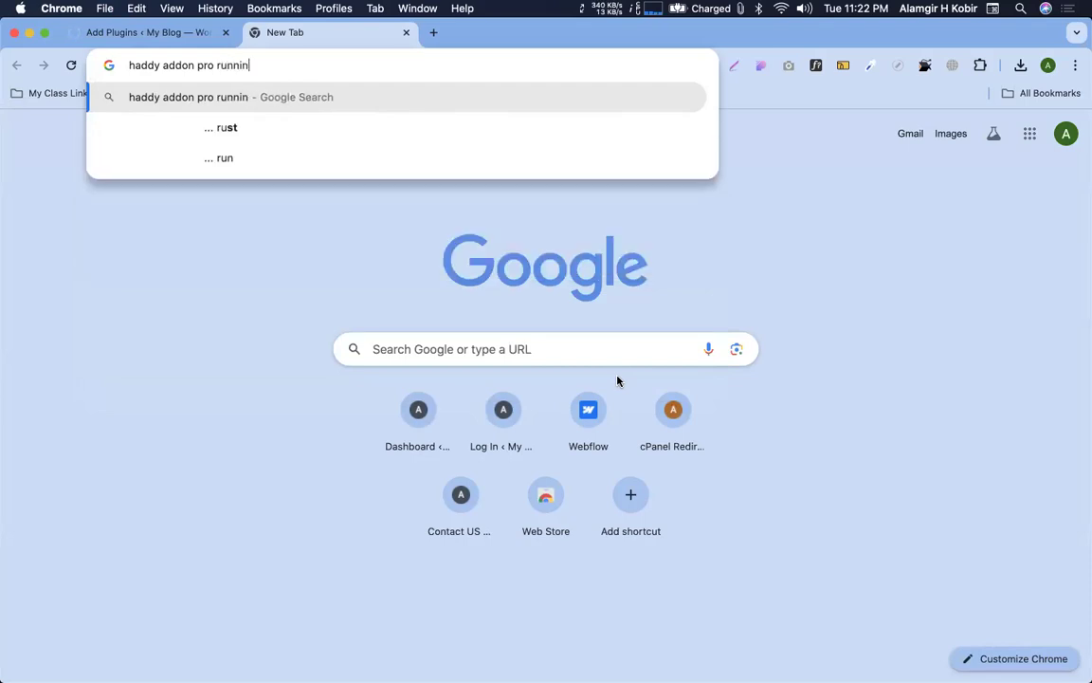
type("g version")
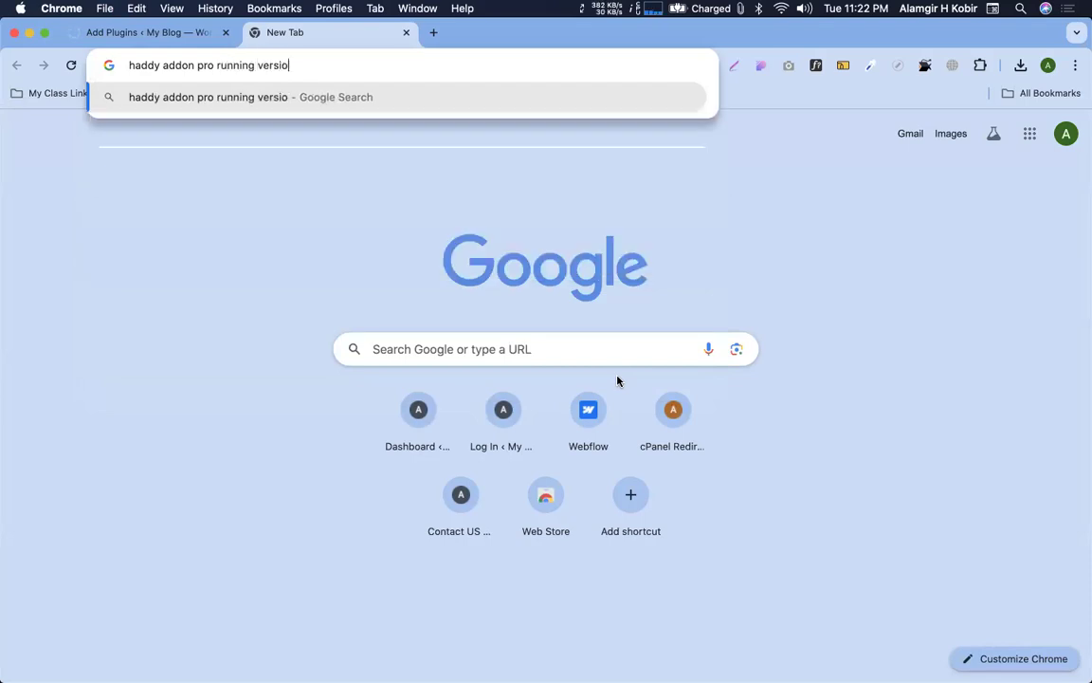
key("Return")
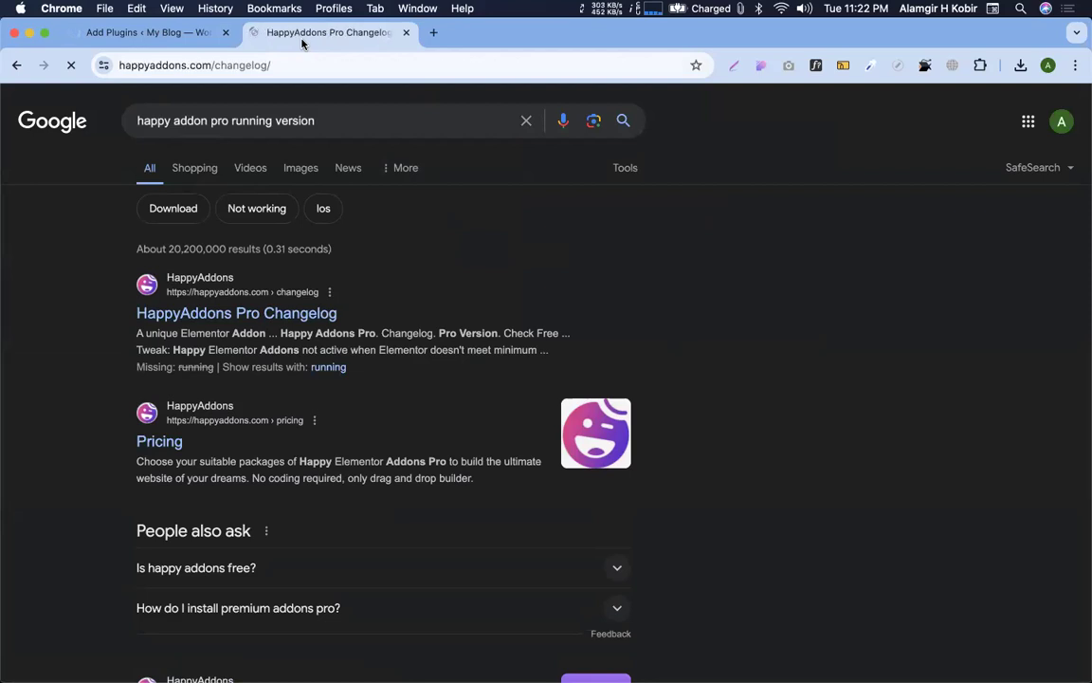
Read the HappyAddons Pro changelog (latest v2.11.1), then return to Add Plugins
left_click(174, 36)
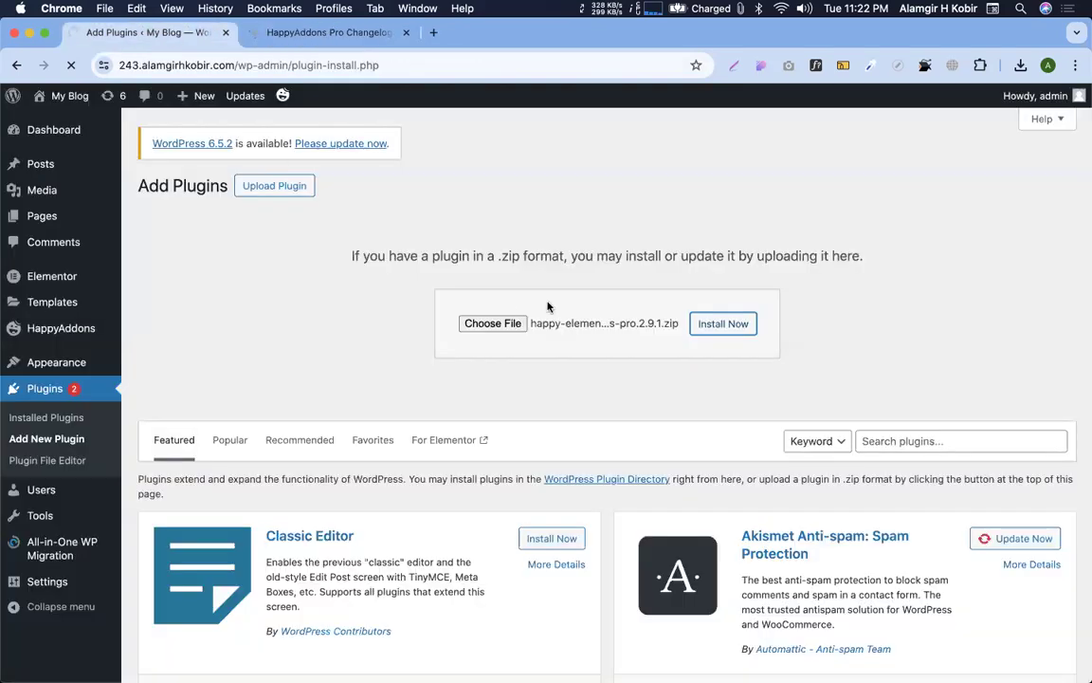
left_click(267, 33)
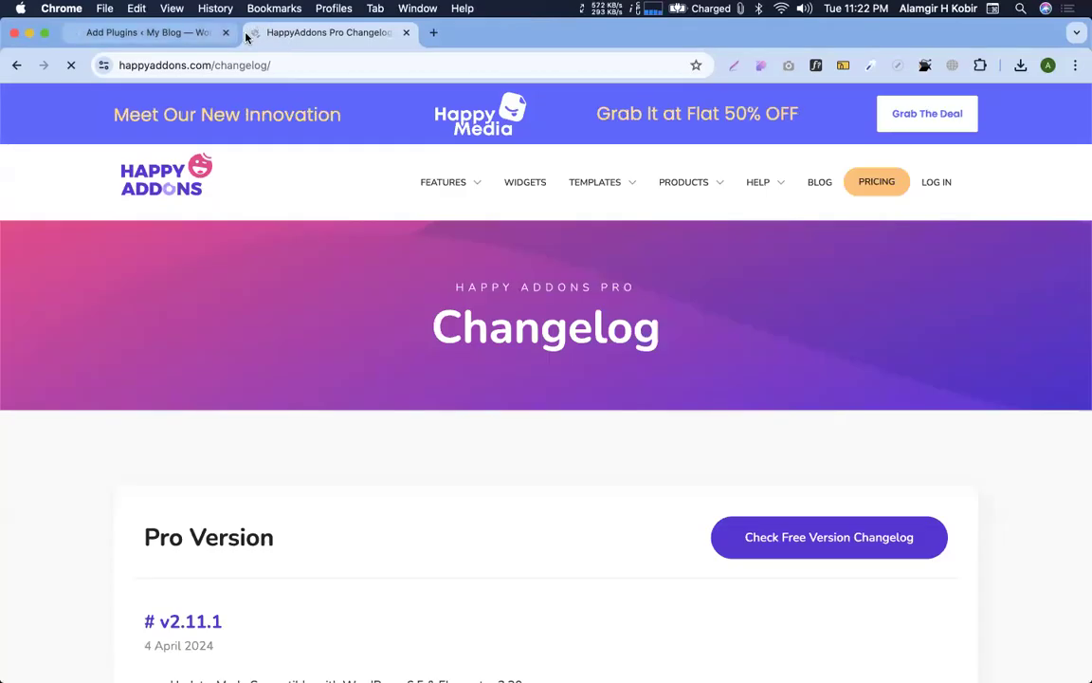
scroll(495, 402, "down", 5)
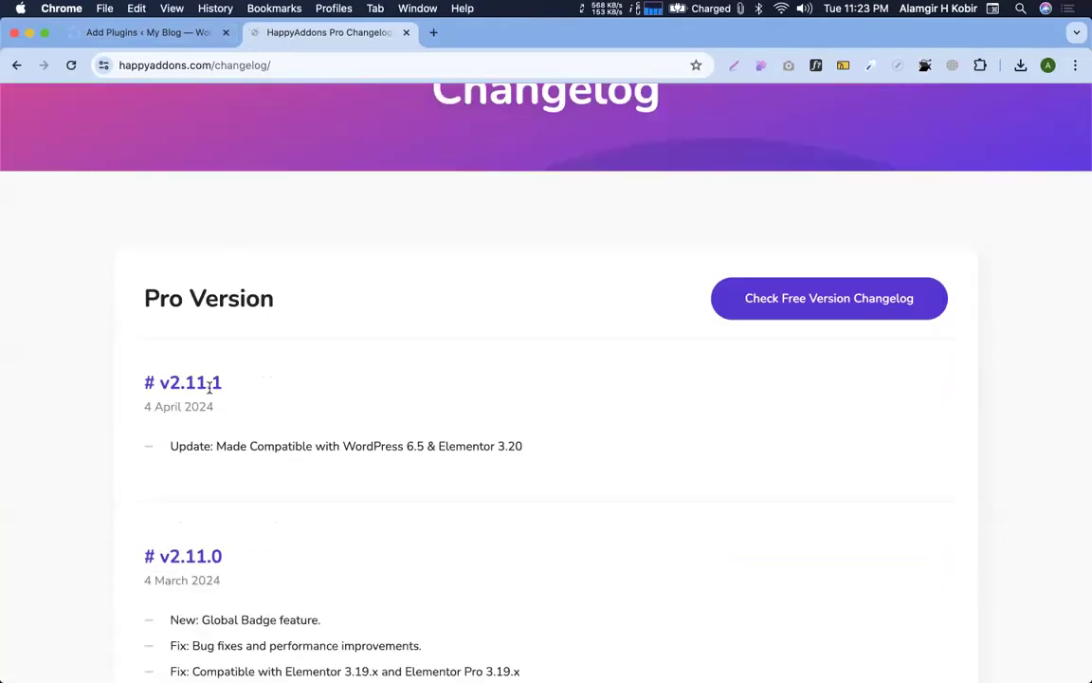
scroll(270, 434, "down", 15)
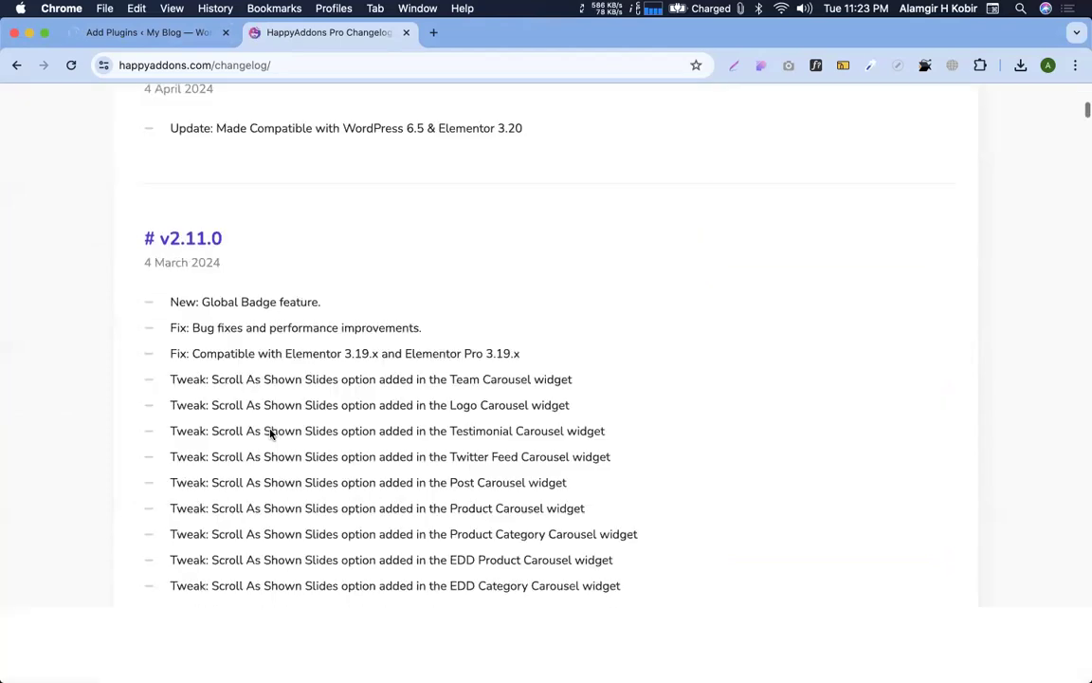
scroll(278, 257, "up", 4)
scroll(277, 257, "down", 4)
scroll(278, 257, "down", 10)
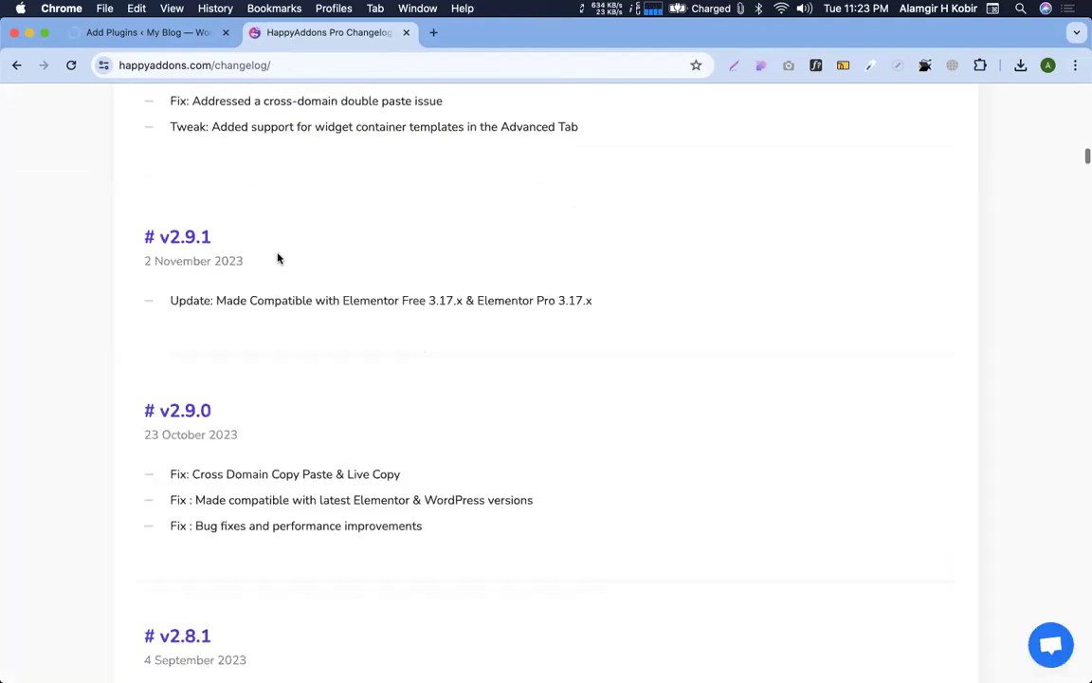
scroll(221, 328, "down", 3)
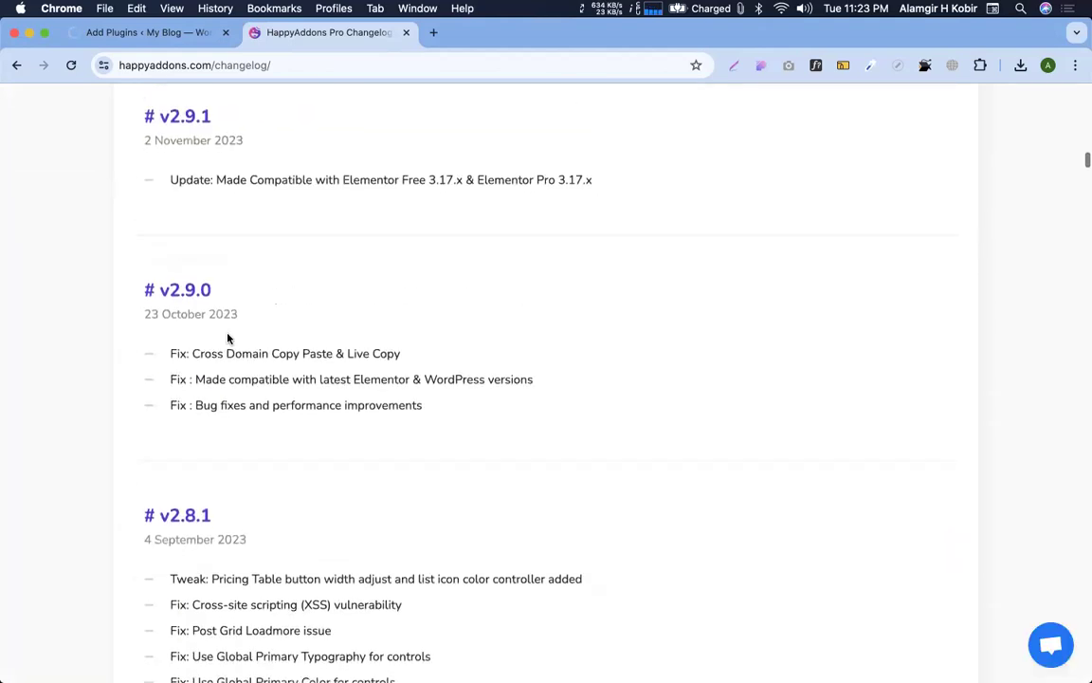
triple_click(289, 175)
scroll(375, 188, "up", 15)
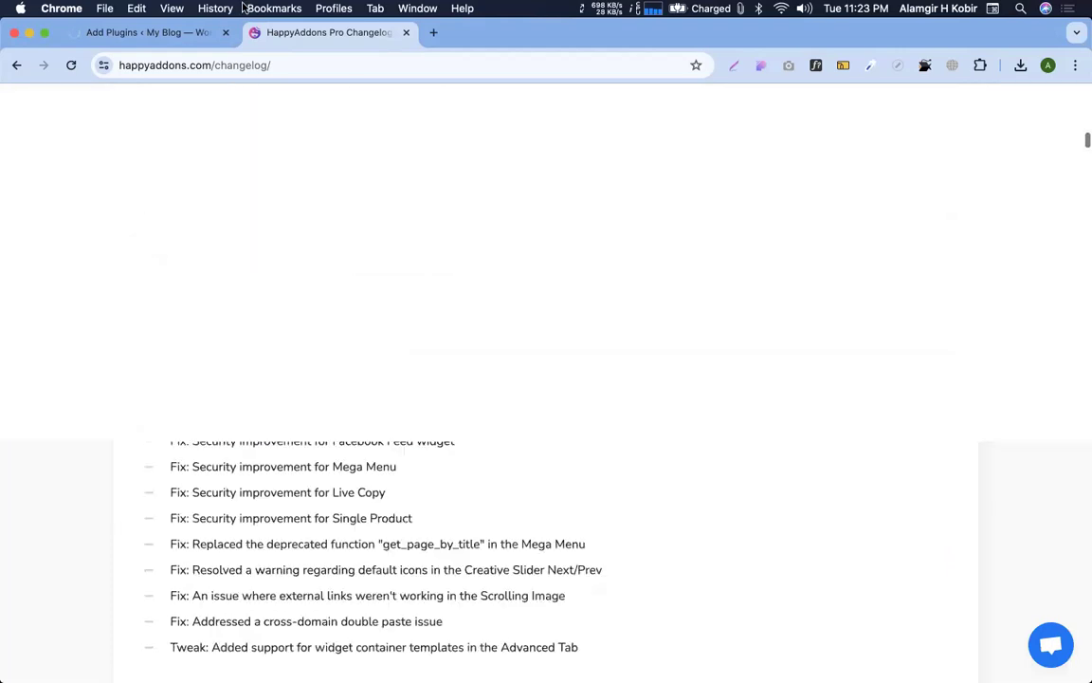
left_click(151, 32)
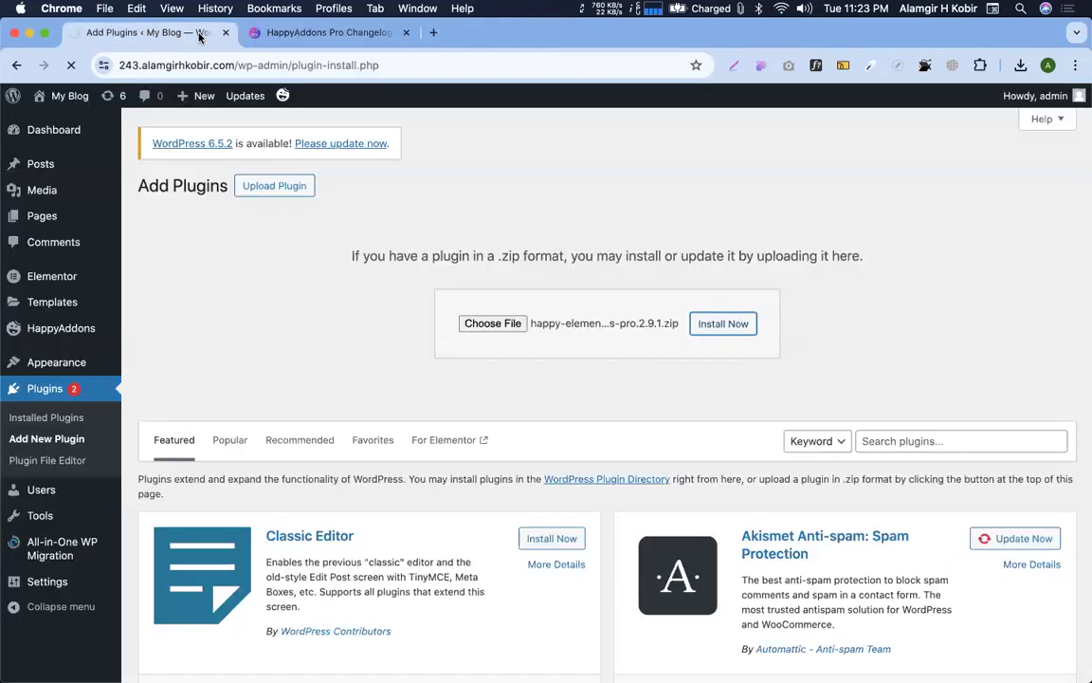
Close the changelog tab and activate the Happy Elementor Addons Pro plugin
left_click(405, 34)
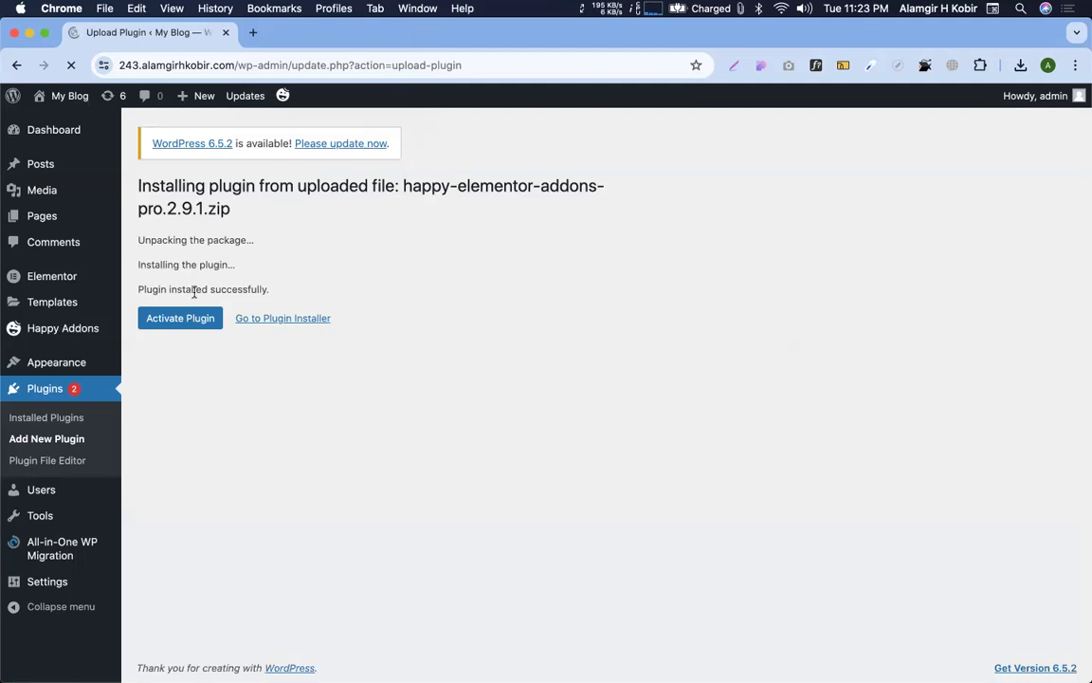
left_click(185, 327)
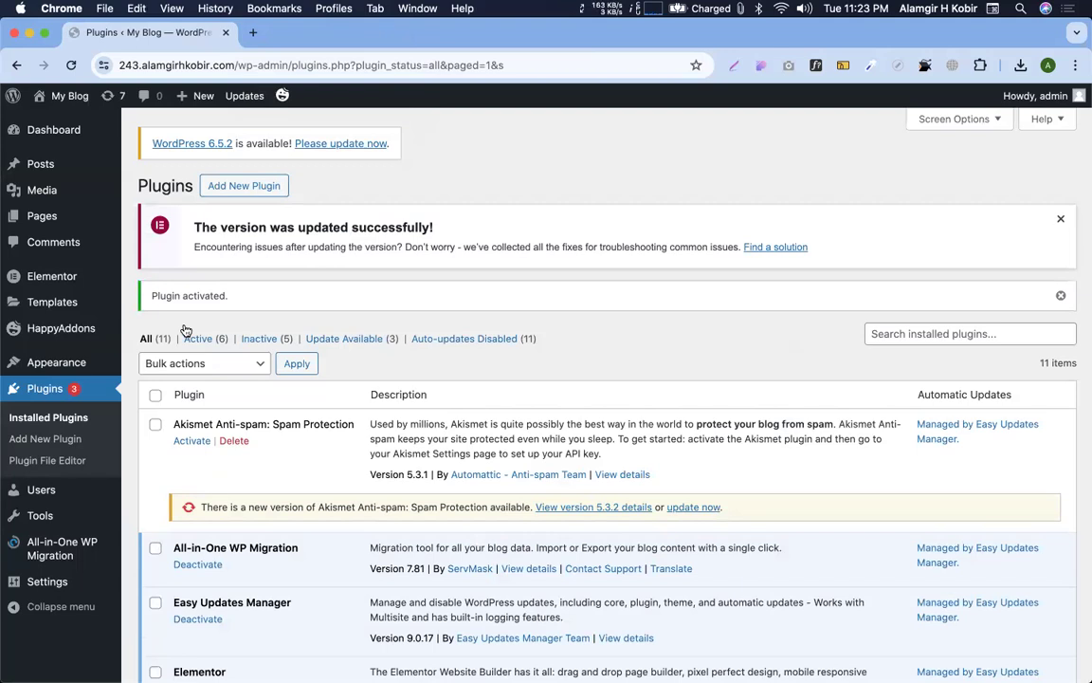
scroll(218, 472, "down", 10)
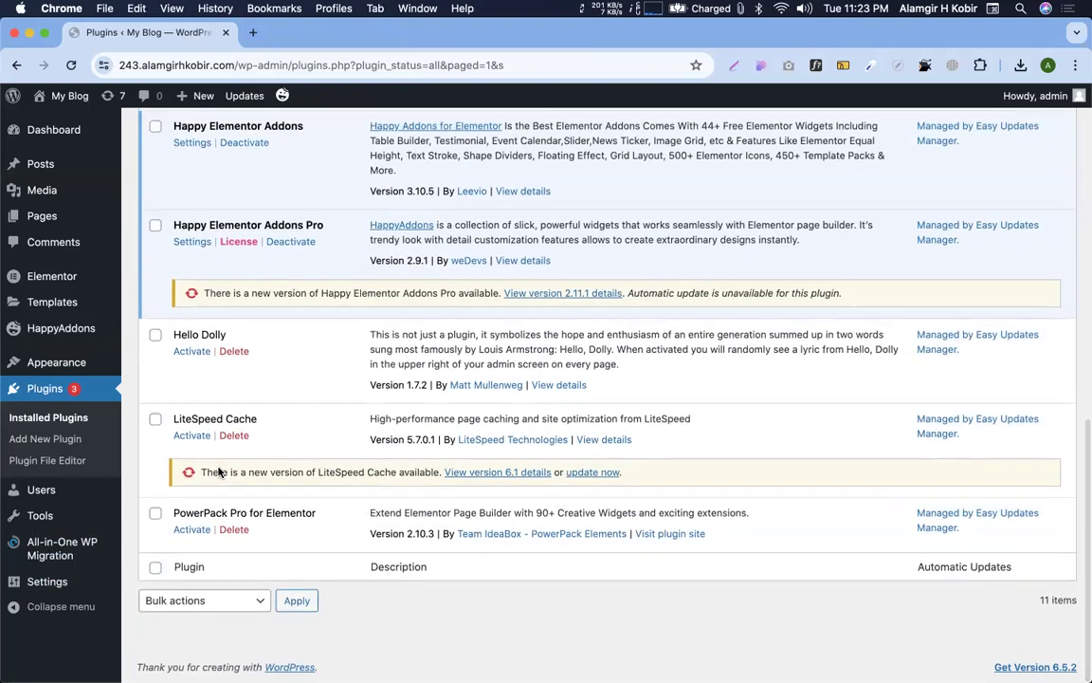
Check the HappyAddons License settings, then open the site's Pages list
left_click(67, 342)
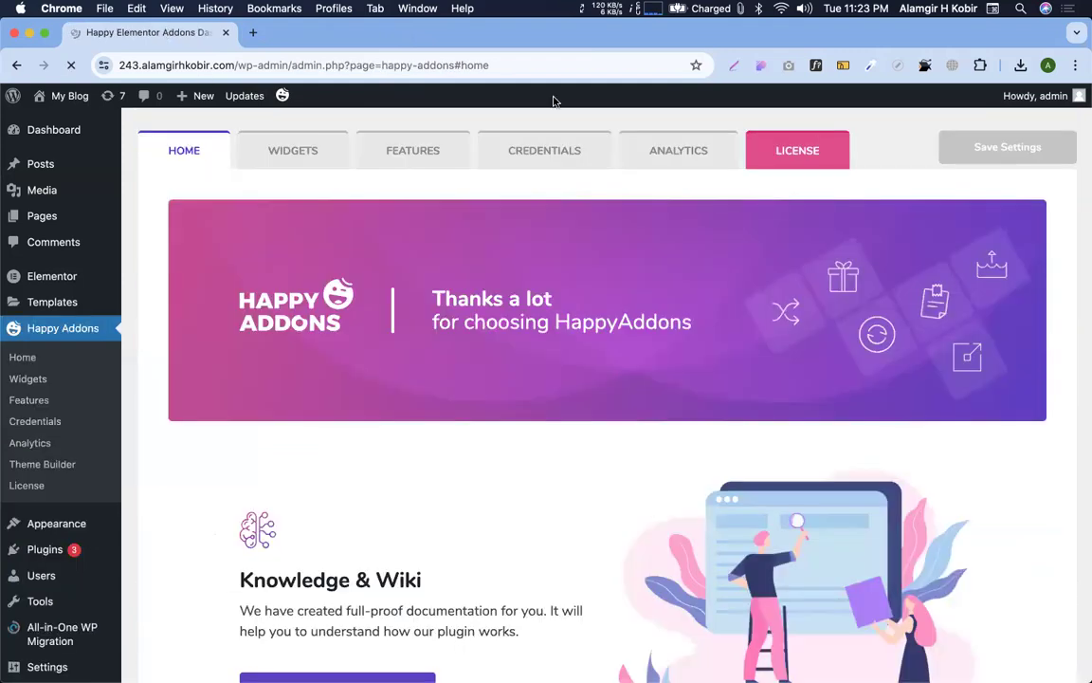
left_click(799, 153)
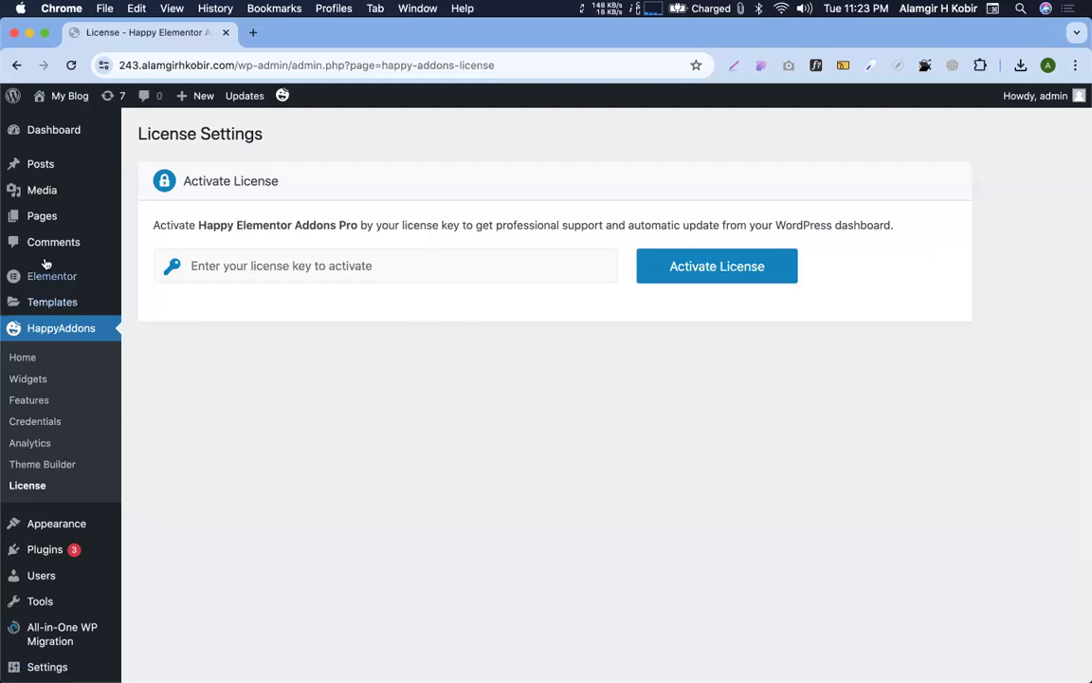
left_click(24, 227)
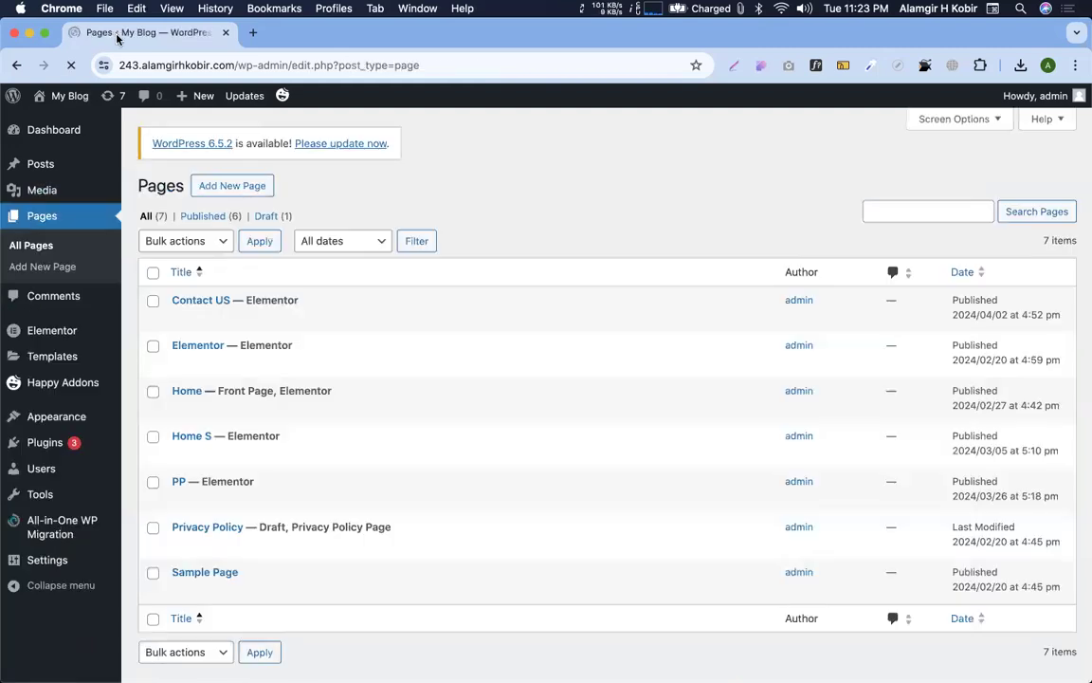
Create a new page titled 'Happy'
left_click(223, 185)
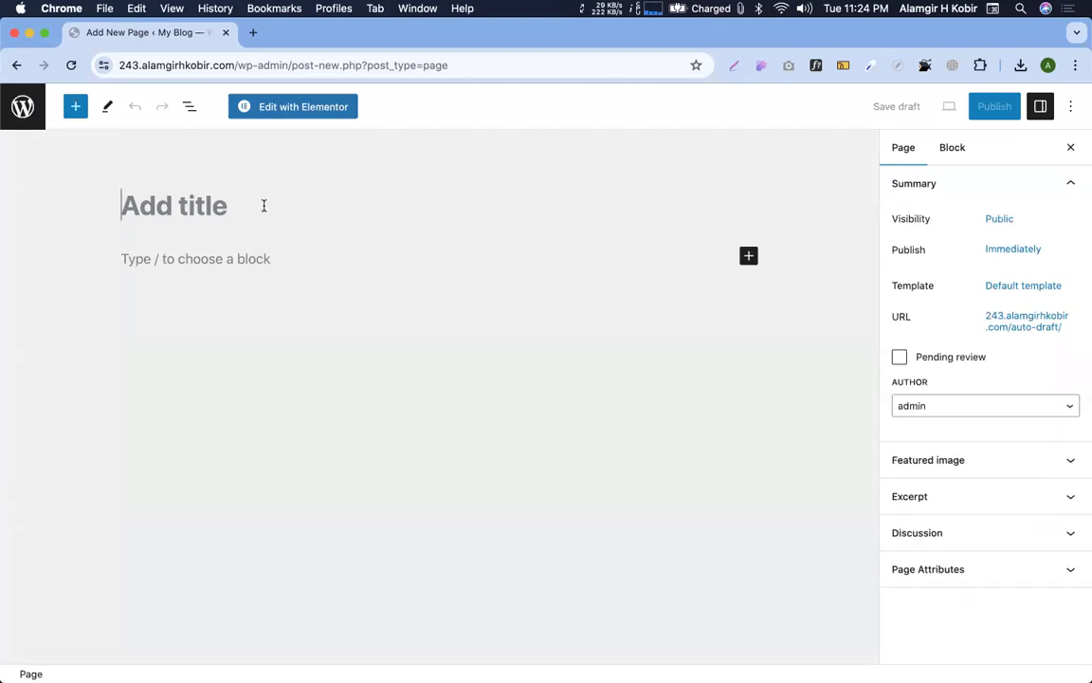
type("Happ")
type("y")
key("BackSpace")
type("py")
Set the page template to Elementor Full Width
left_click(1032, 286)
left_click(944, 398)
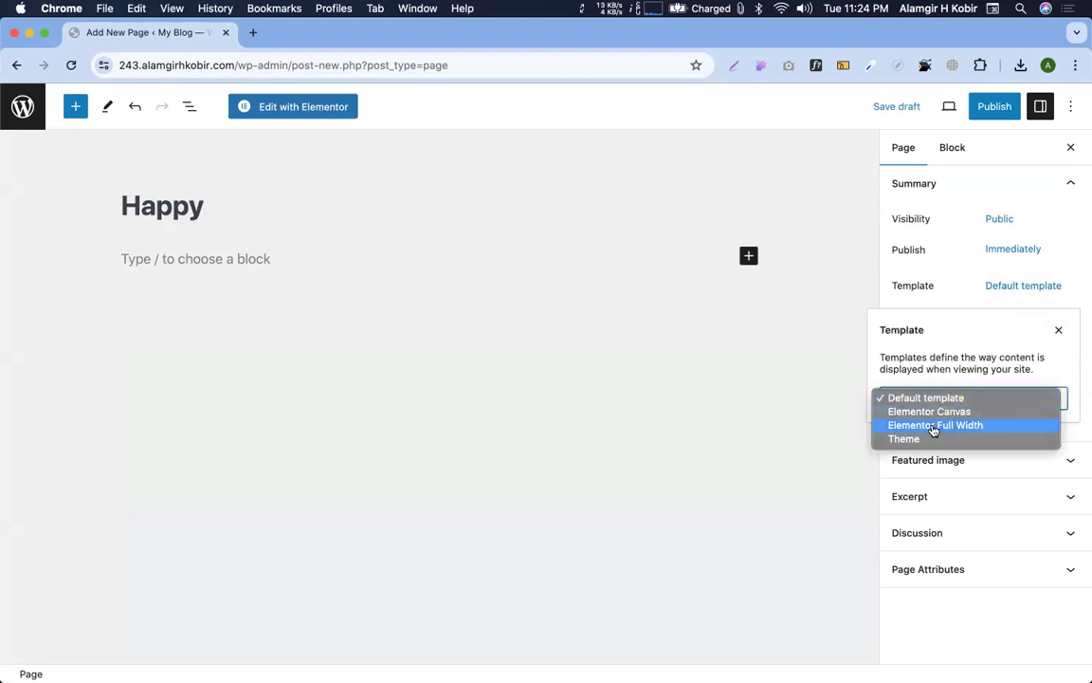
left_click(933, 426)
Publish the Happy page and open it in Elementor
left_click(993, 108)
left_click(936, 106)
left_click(329, 112)
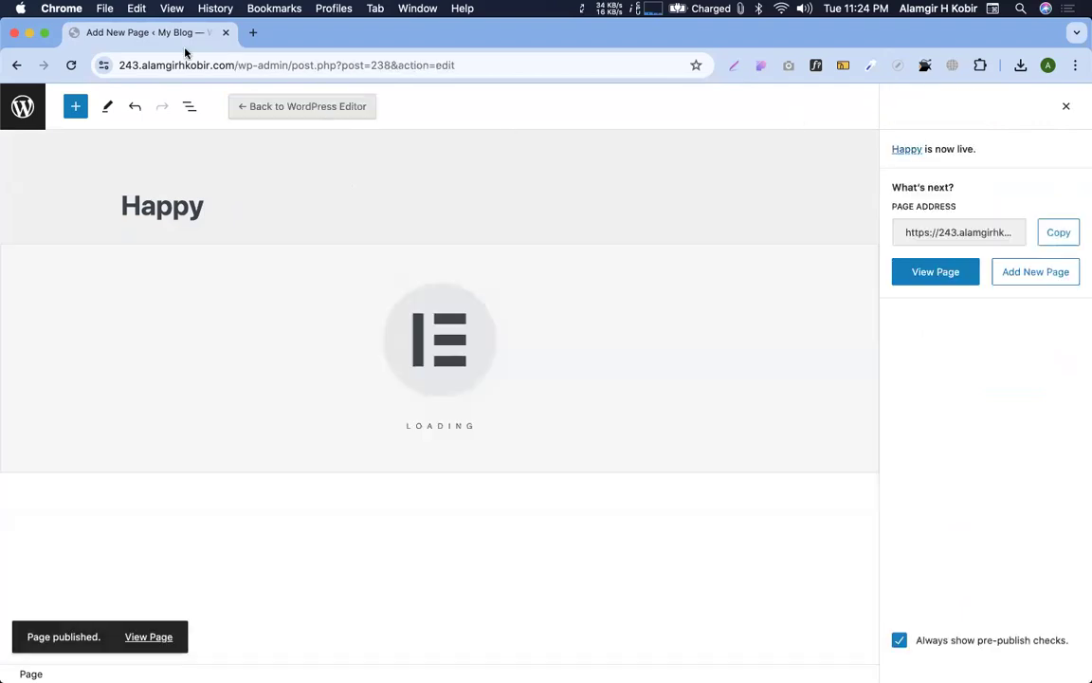
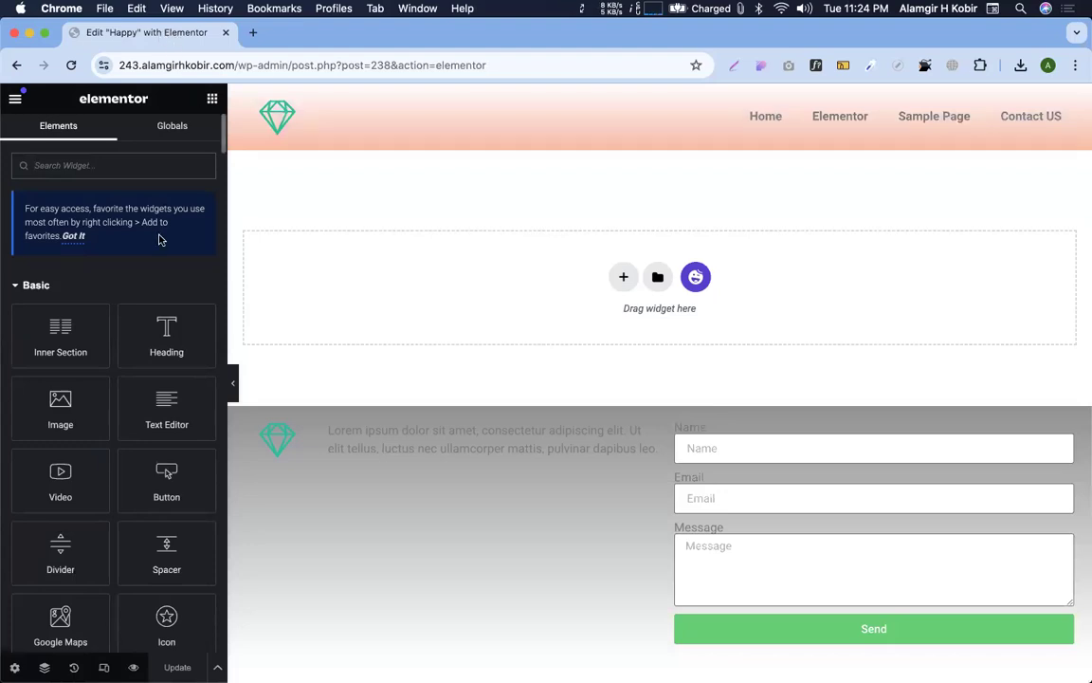
Find Happy Addons in the Elements panel and drag the Info Box widget into the empty section
scroll(155, 376, "down", 20)
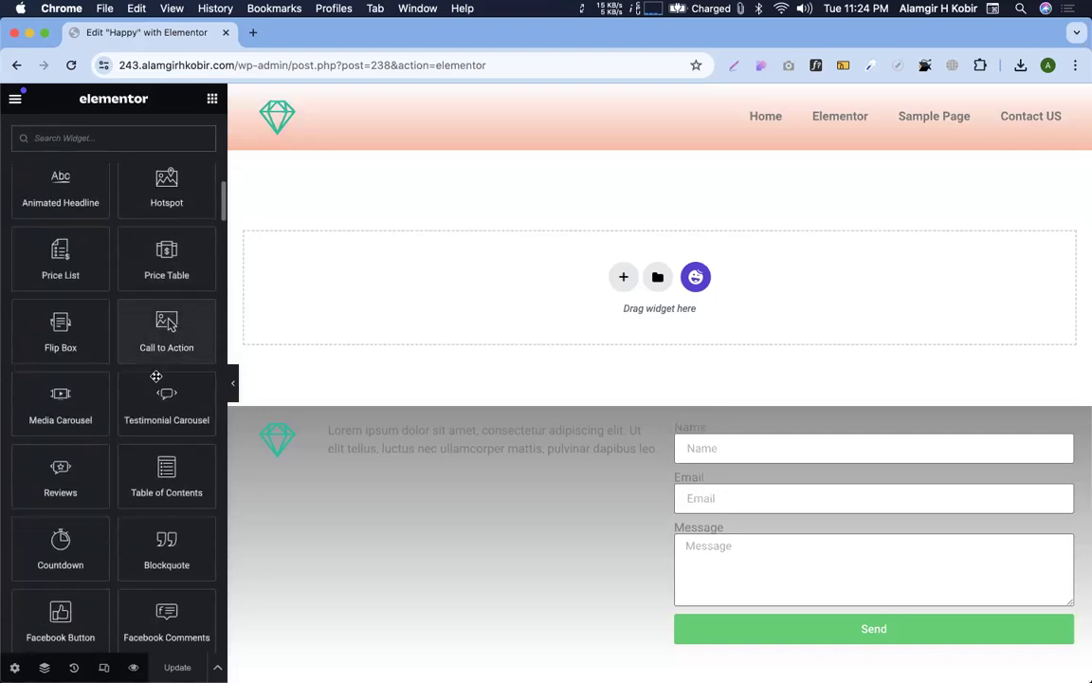
scroll(156, 376, "down", 10)
scroll(156, 376, "up", 3)
scroll(155, 376, "up", 1)
scroll(155, 376, "down", 12)
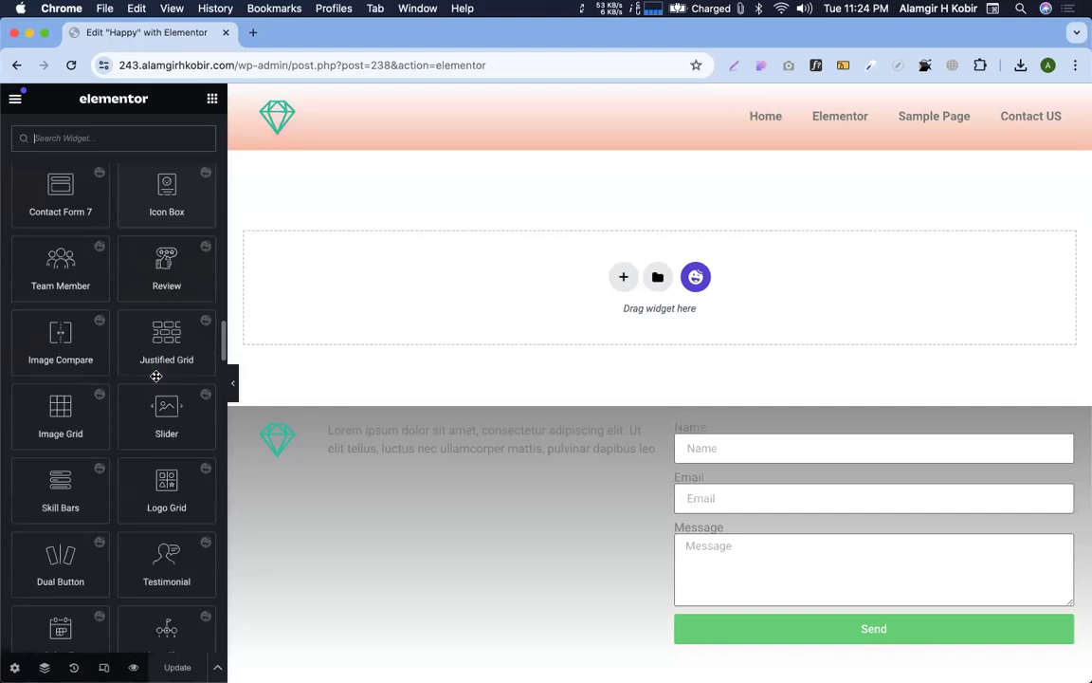
scroll(155, 376, "down", 8)
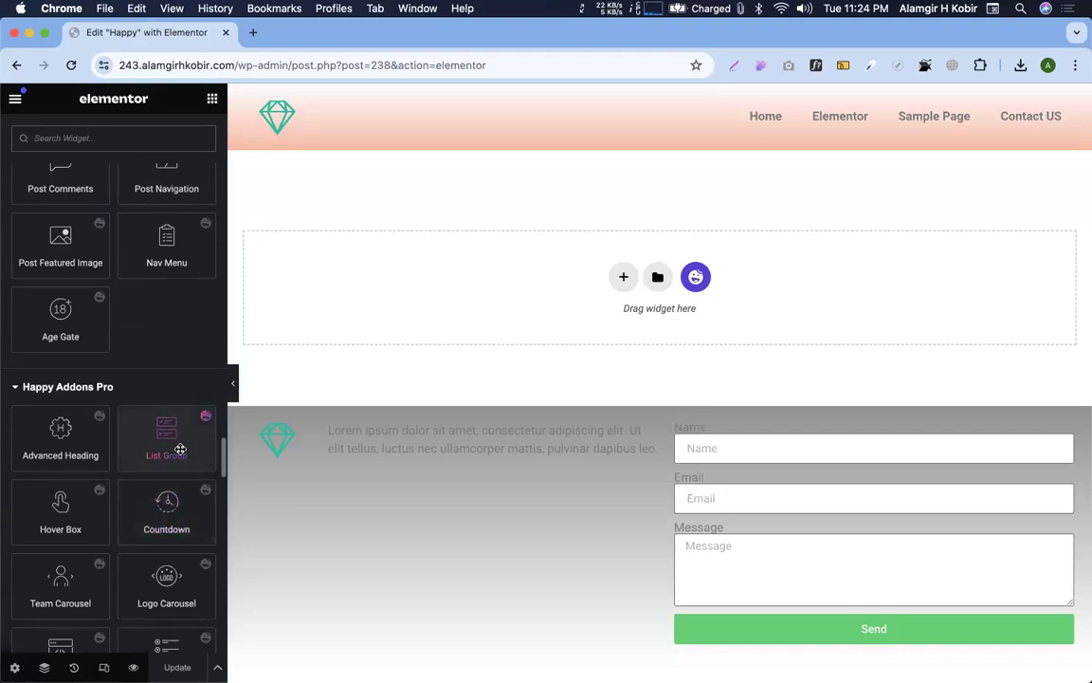
scroll(180, 449, "up", 15)
scroll(181, 449, "down", 3)
scroll(180, 449, "up", 10)
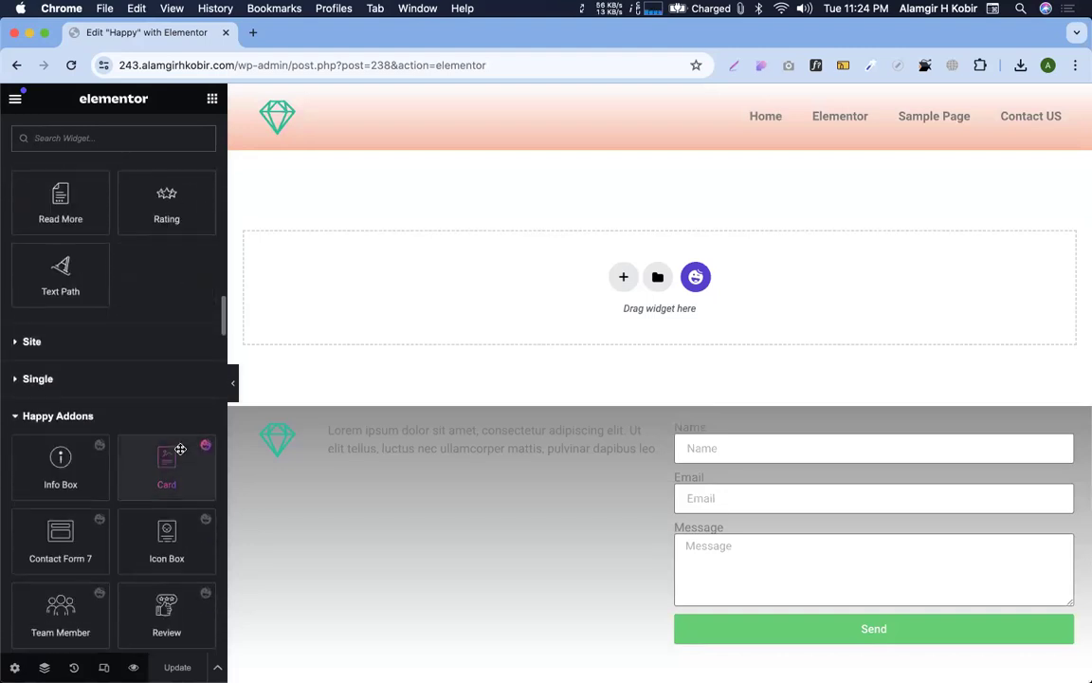
left_click_drag(59, 462, 448, 269)
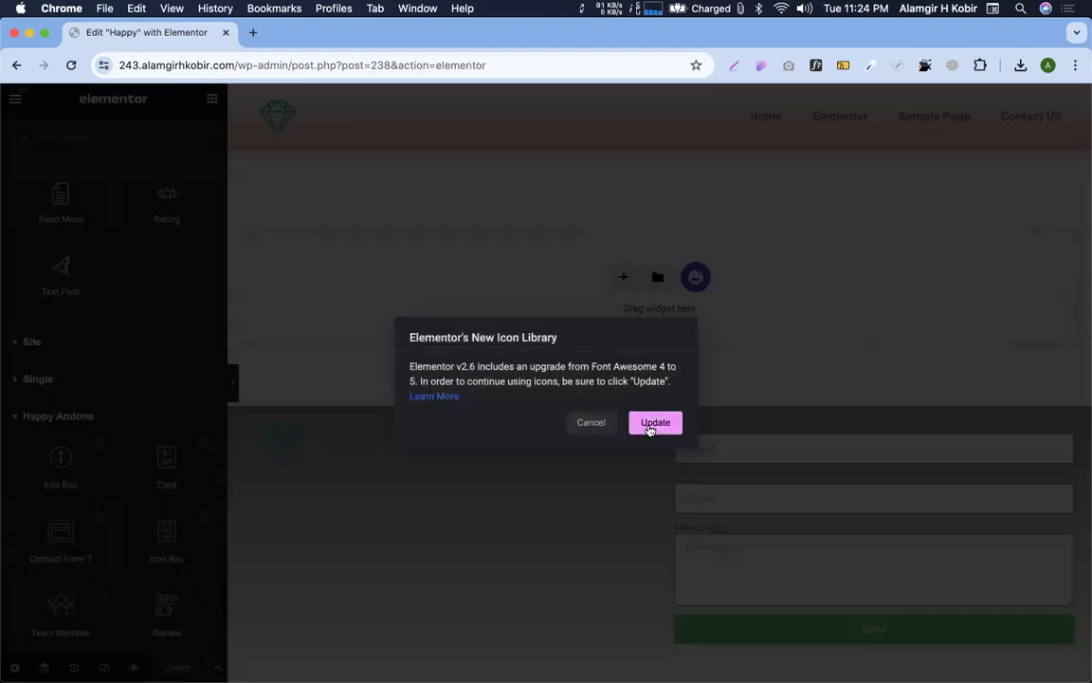
Accept the icon library update and confirm the upgrade to Font Awesome 5
left_click(654, 424)
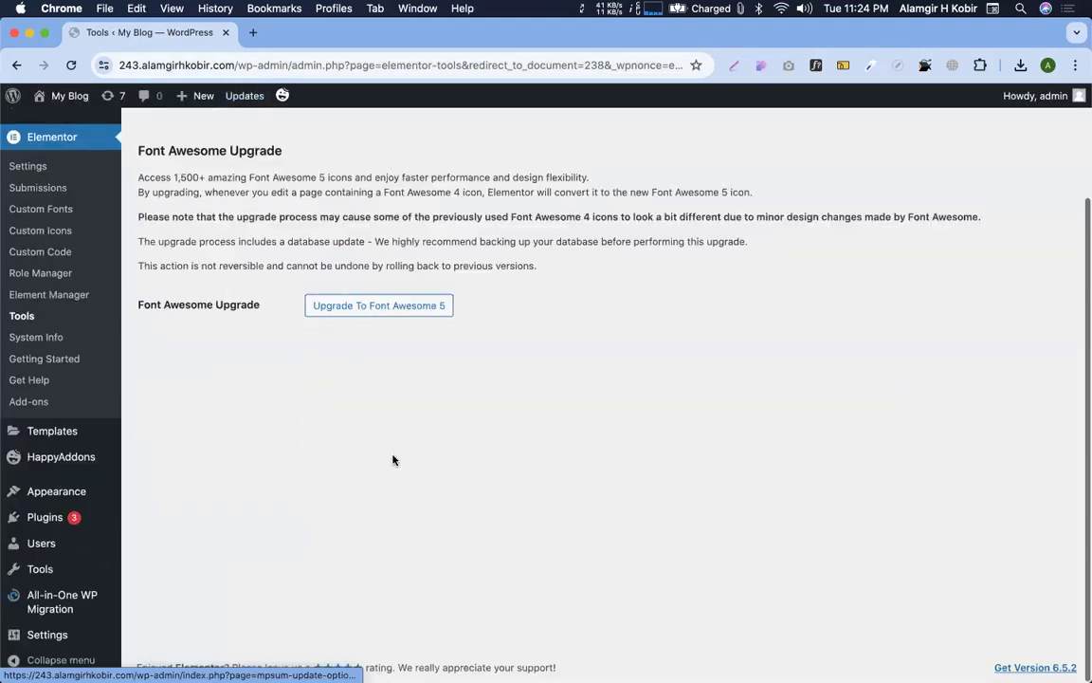
left_click(381, 305)
left_click(678, 423)
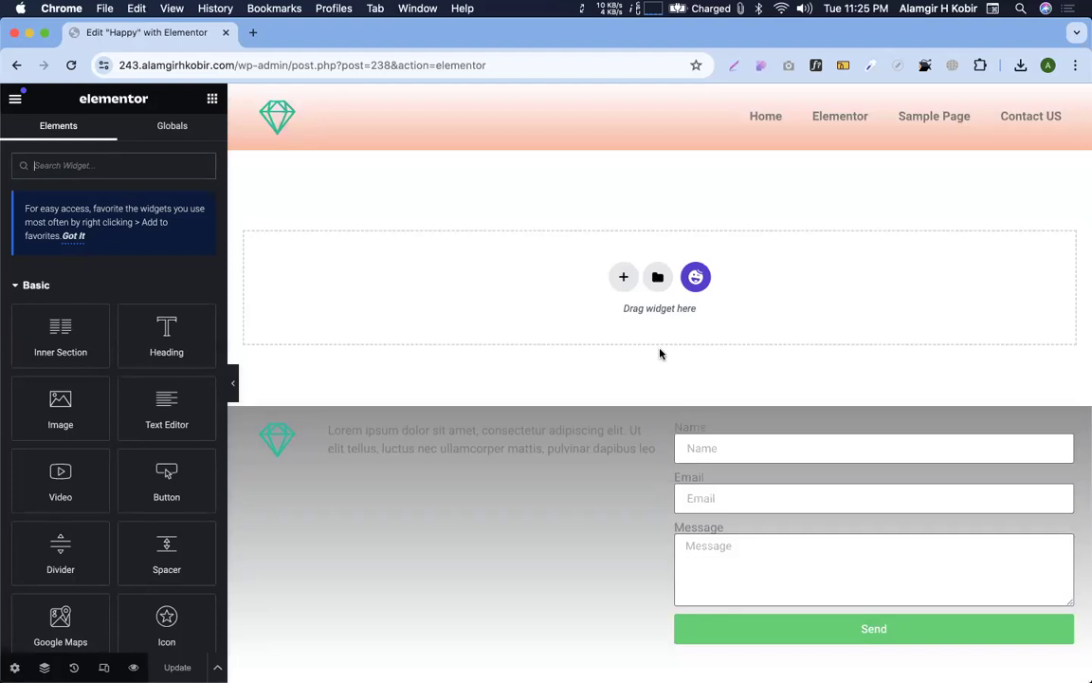
Add a Happy Info Box to the section and duplicate its column
left_click(43, 289)
left_click(48, 322)
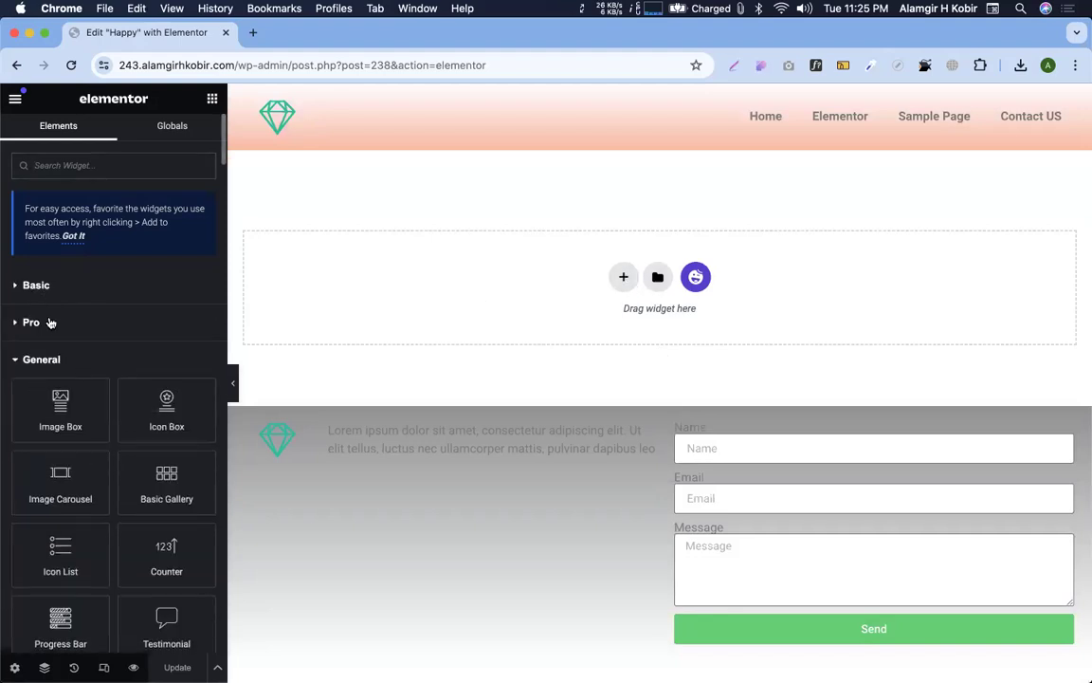
left_click(52, 355)
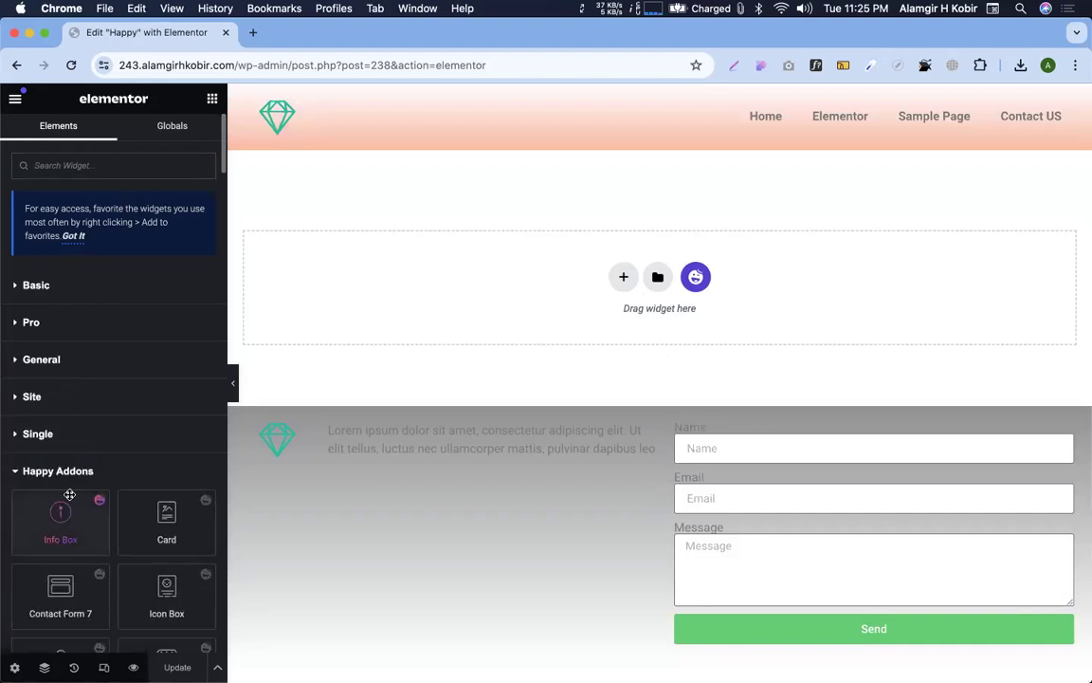
scroll(68, 492, "down", 2)
left_click_drag(56, 436, 388, 337)
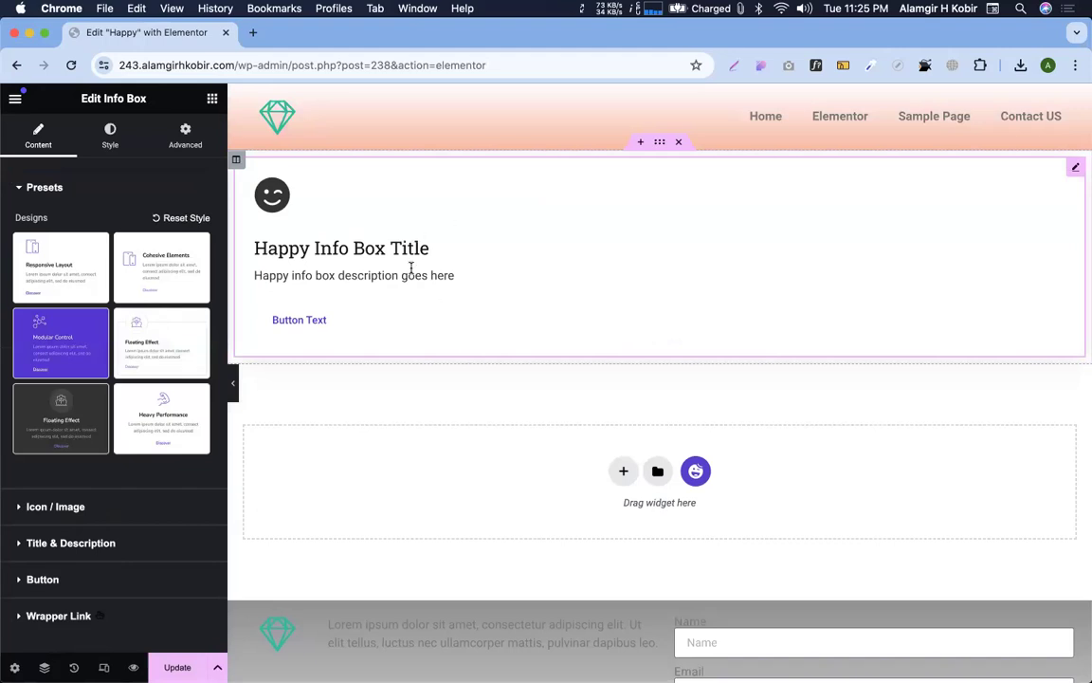
right_click(237, 164)
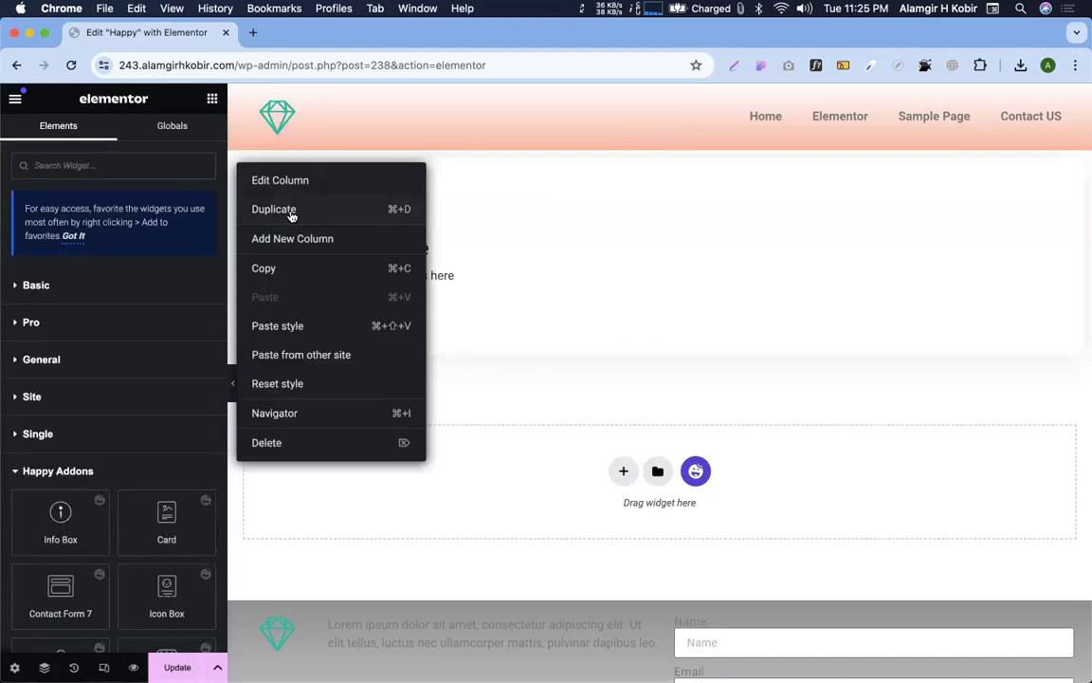
left_click(284, 210)
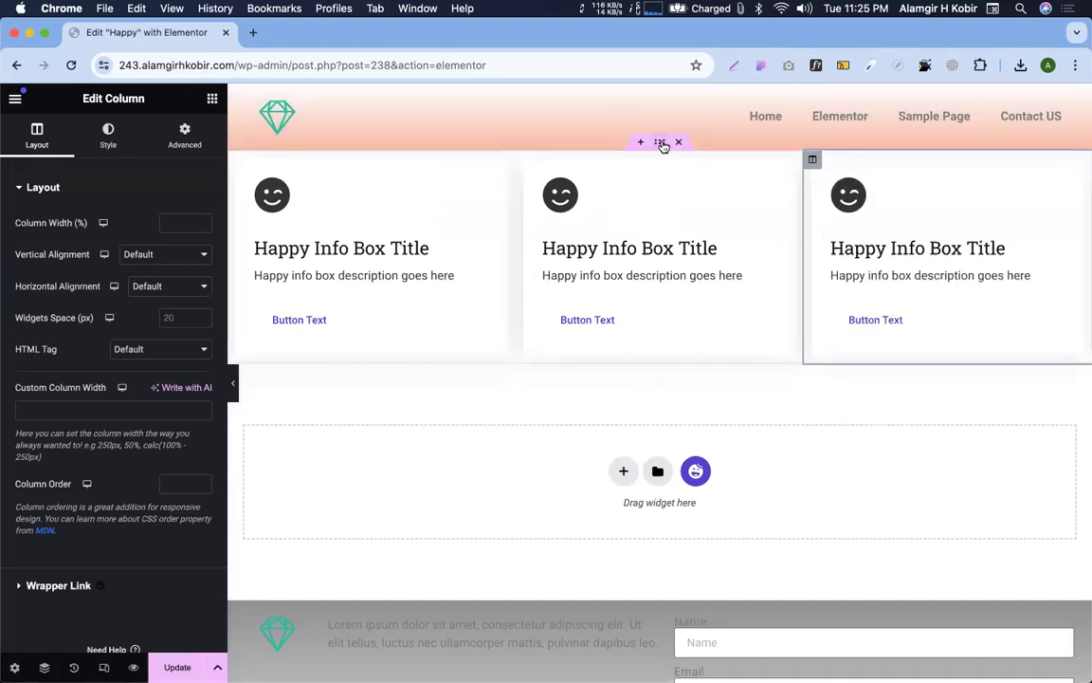
Give the section a top padding of 100 px in its Advanced settings
left_click(661, 142)
left_click(185, 135)
left_click(199, 299)
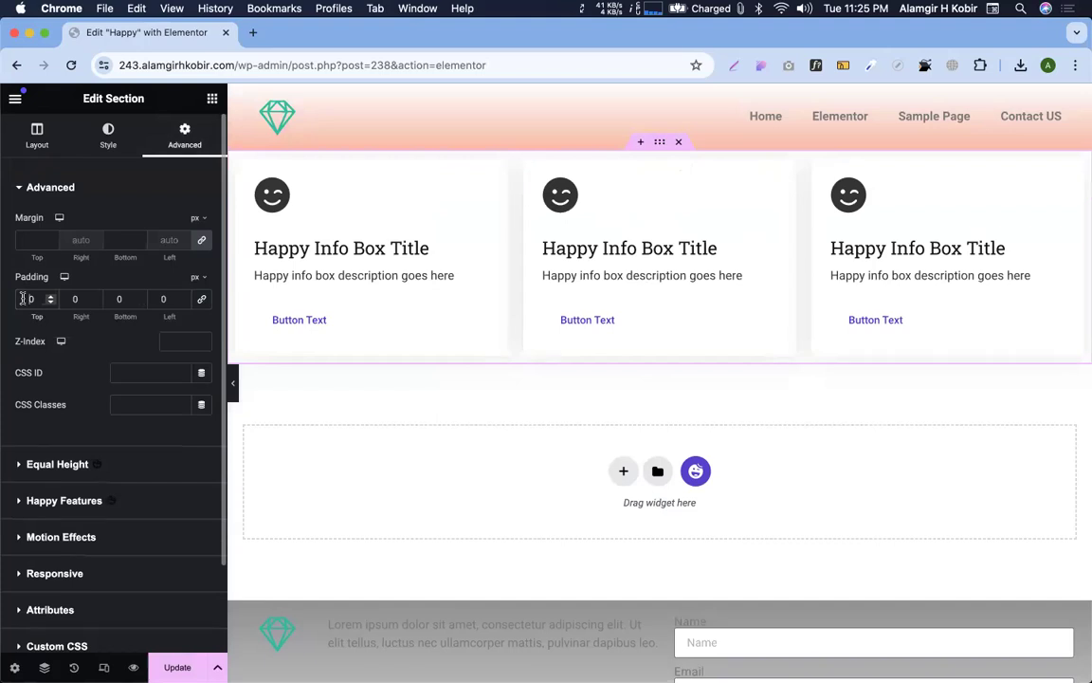
type("100")
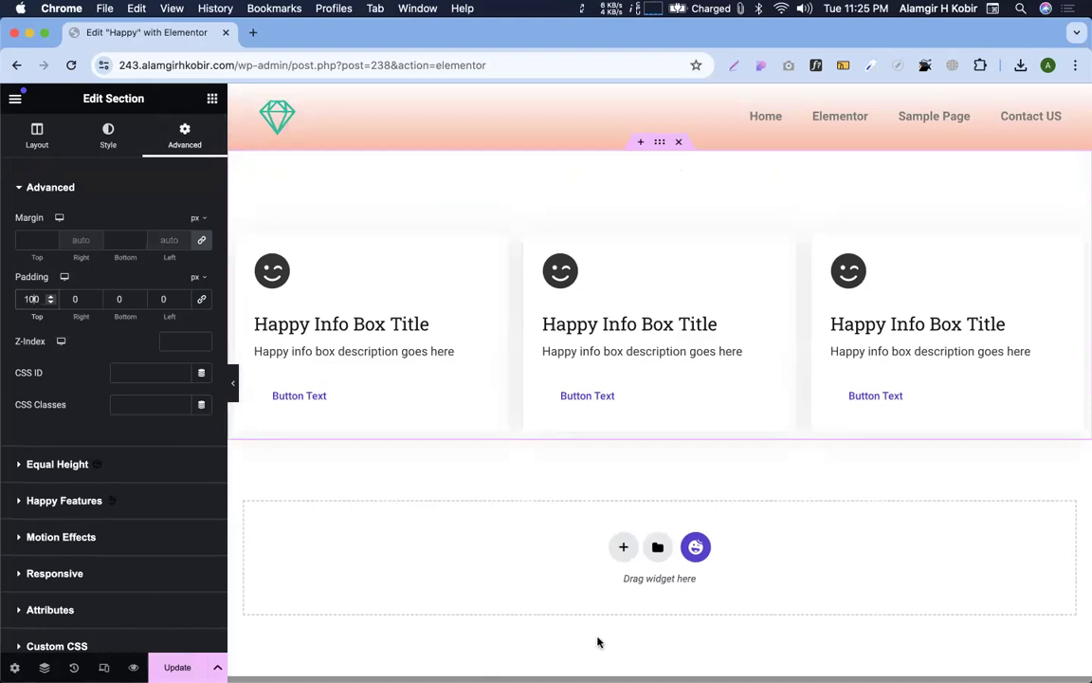
Try icon size 62 and spacing 15 on the first info box, then undo them
left_click(334, 264)
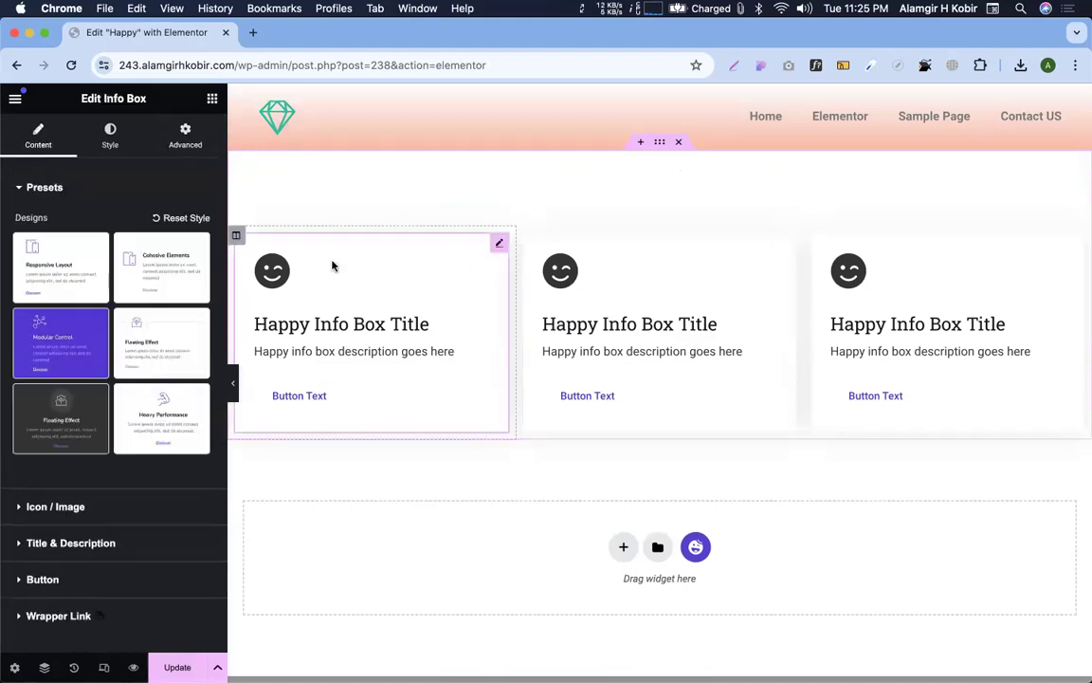
left_click(104, 142)
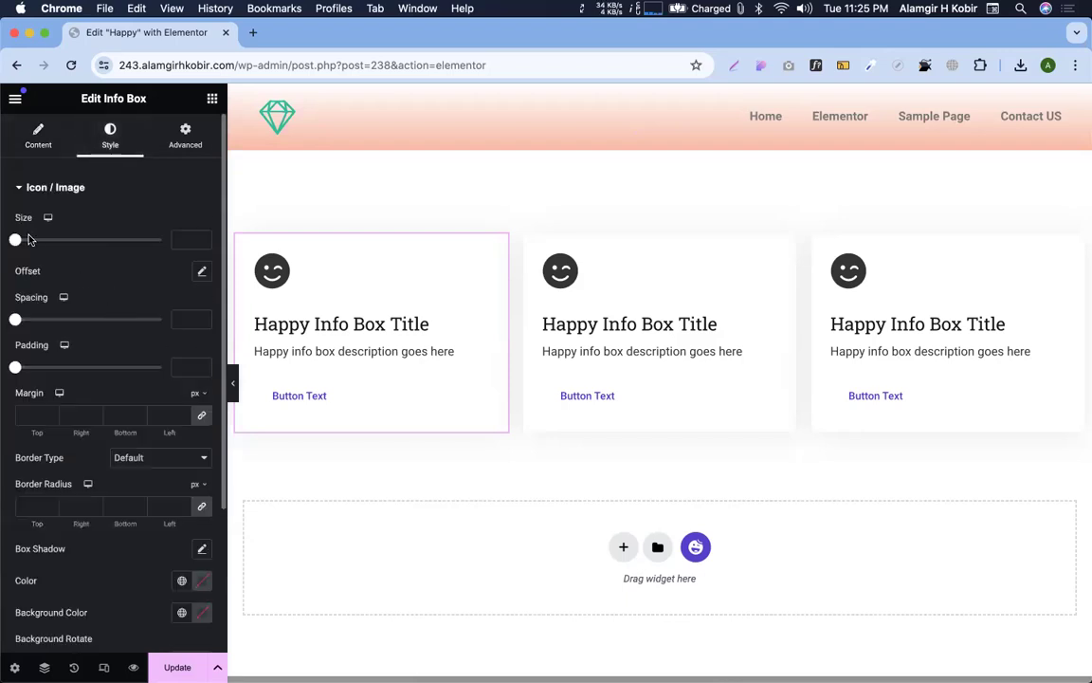
left_click_drag(15, 239, 42, 242)
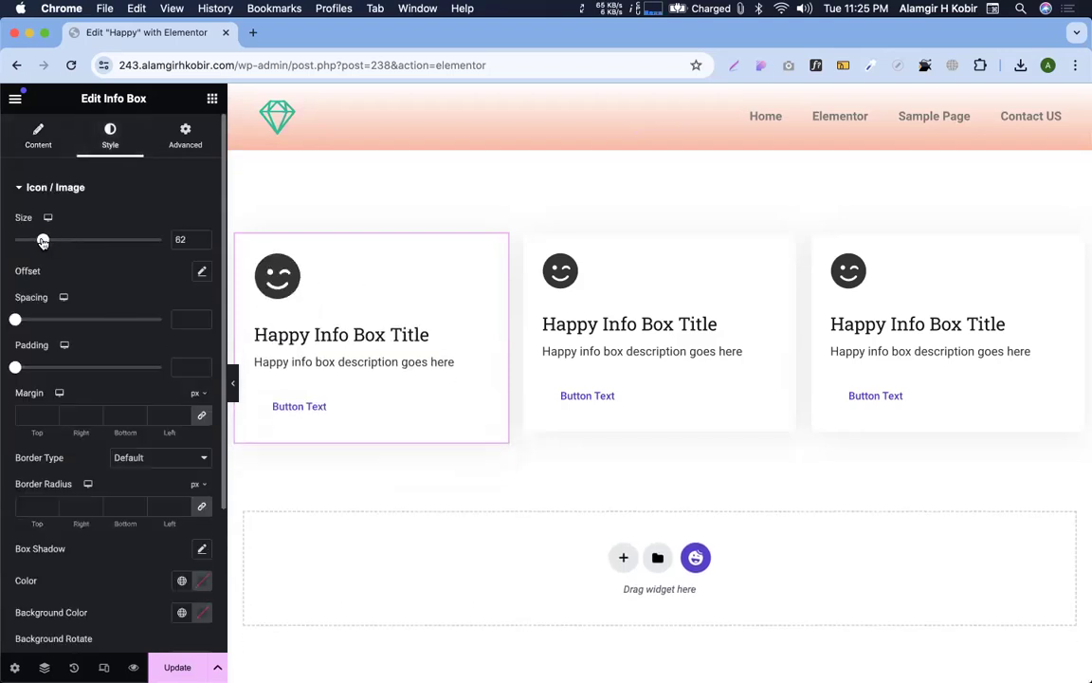
left_click_drag(15, 320, 36, 327)
key("super+z")
key("super+z")
scroll(124, 295, "down", 2)
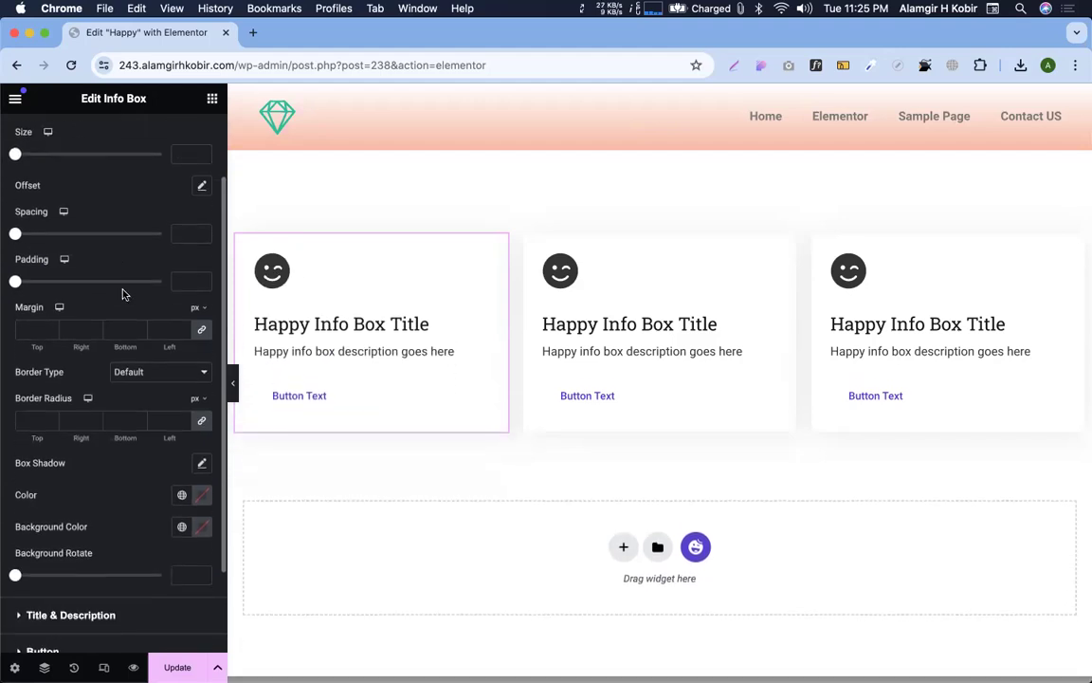
scroll(100, 436, "up", 4)
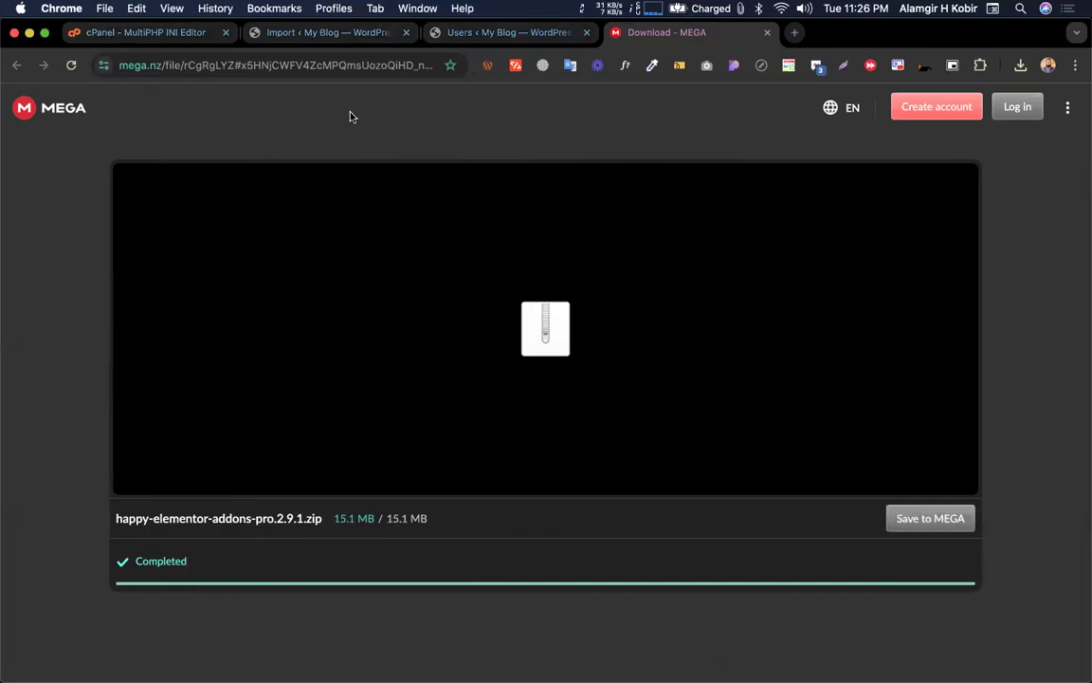
Search the web for 'happy addon elementor' from the address bar
left_click(308, 70)
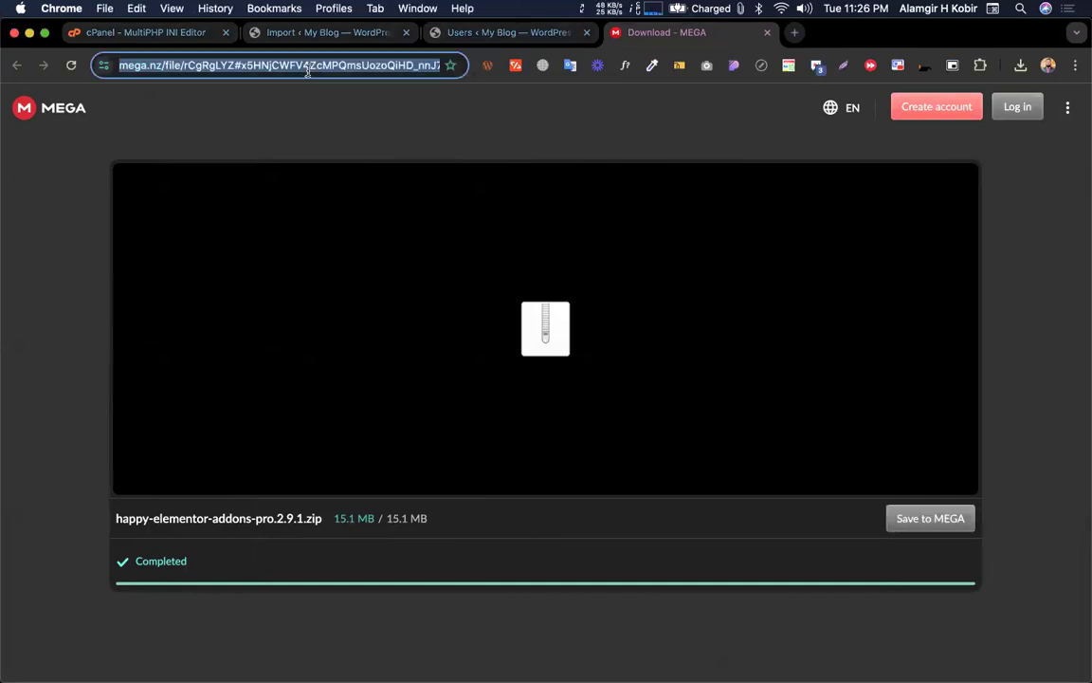
type("h")
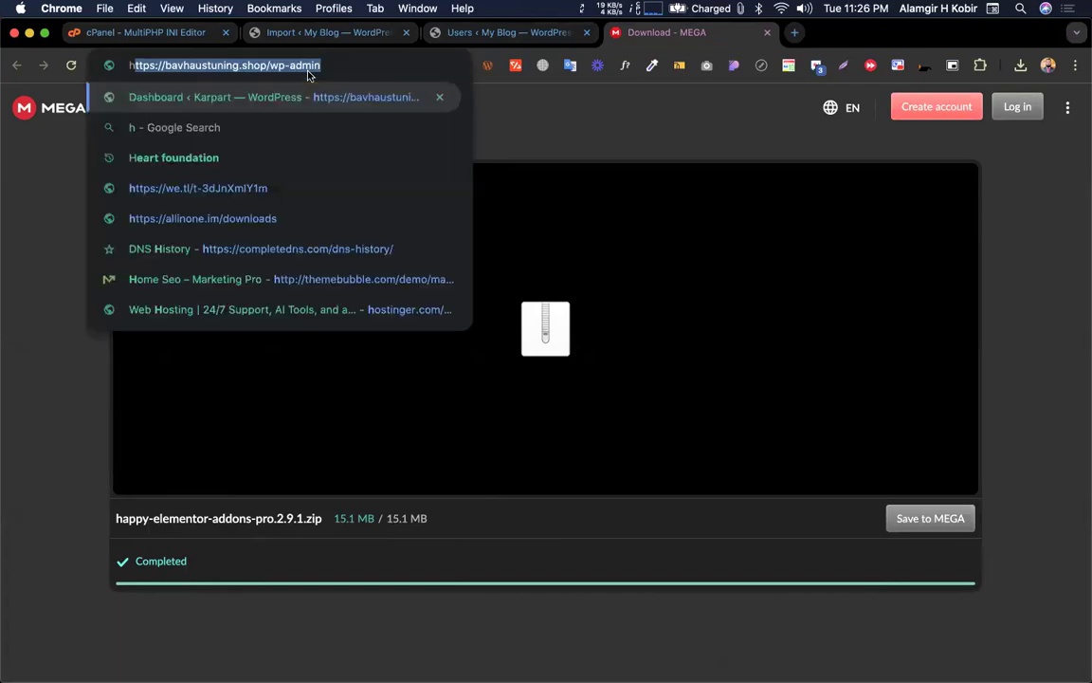
type("appyaddon")
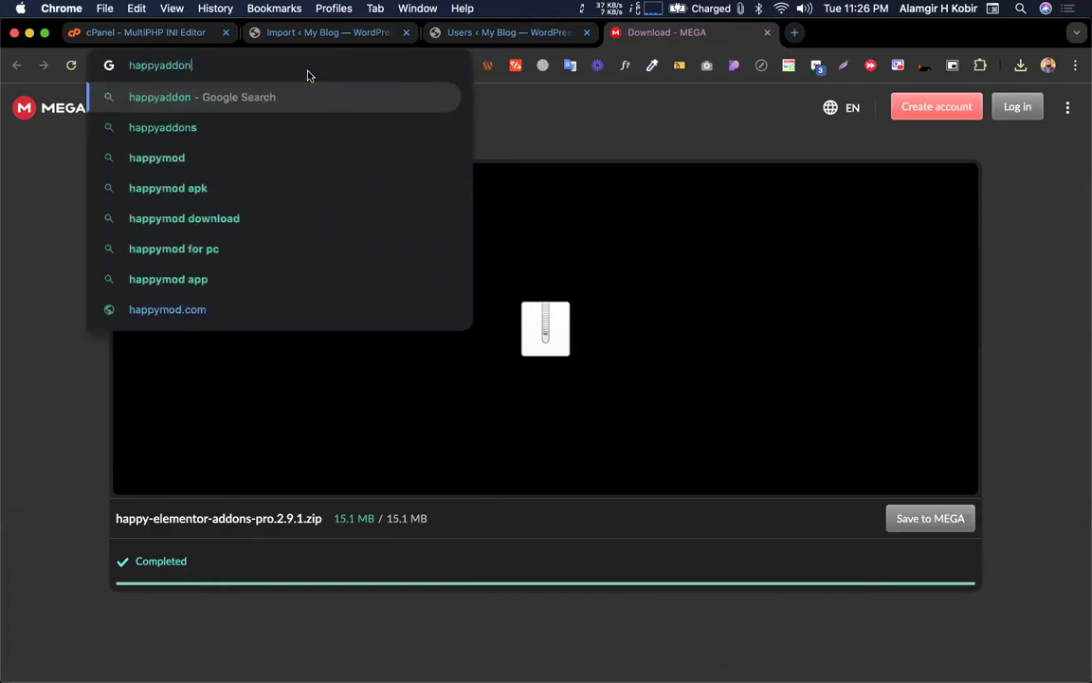
key("Down")
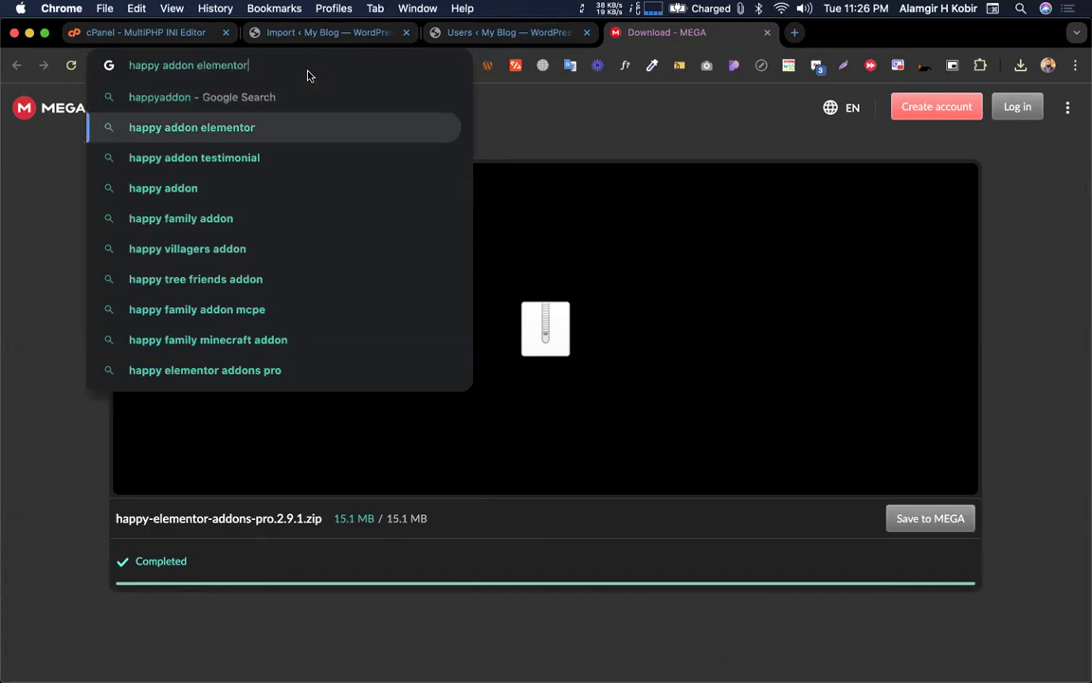
key("Return")
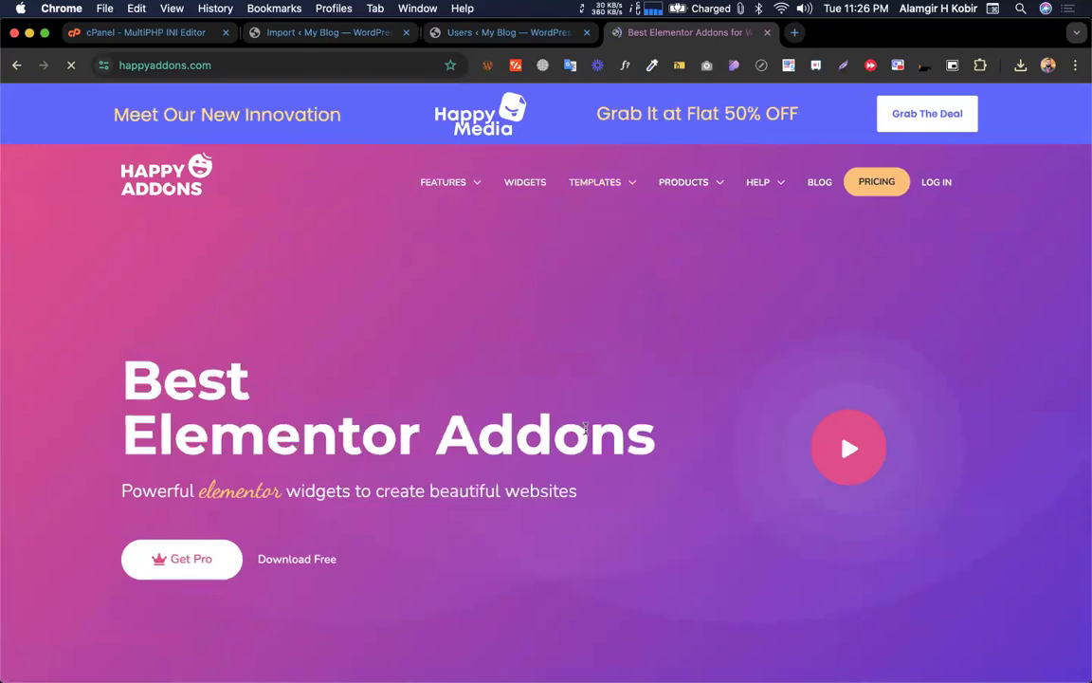
Scroll through the feature sections of the happyaddons.com homepage
scroll(582, 398, "down", 5)
scroll(476, 231, "down", 2)
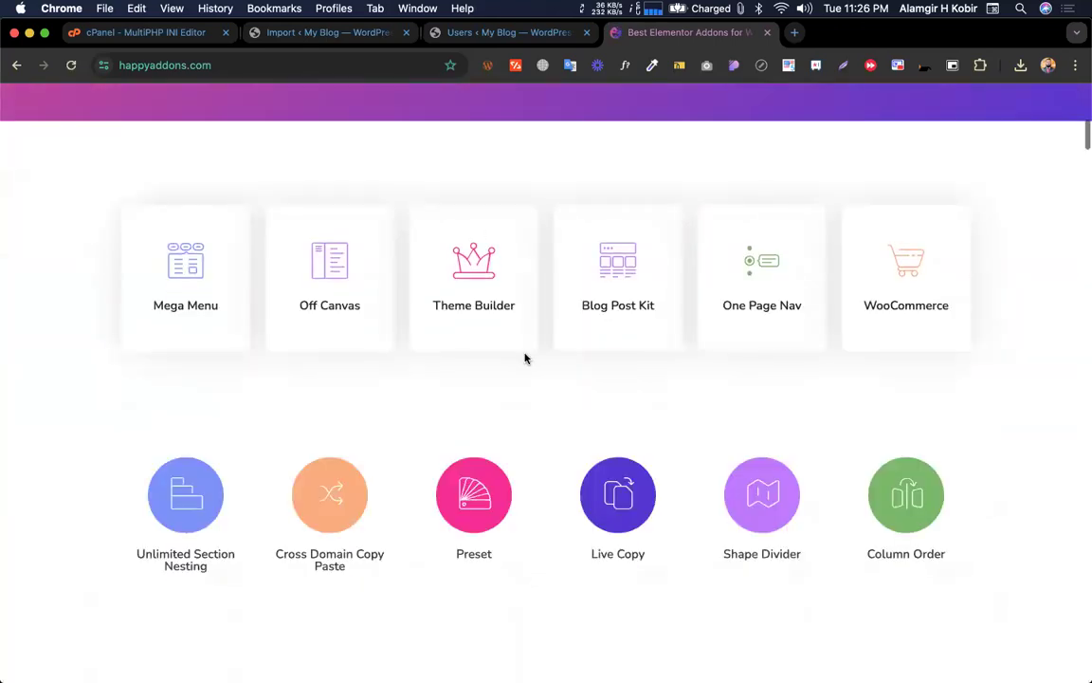
scroll(524, 358, "down", 8)
scroll(524, 353, "down", 12)
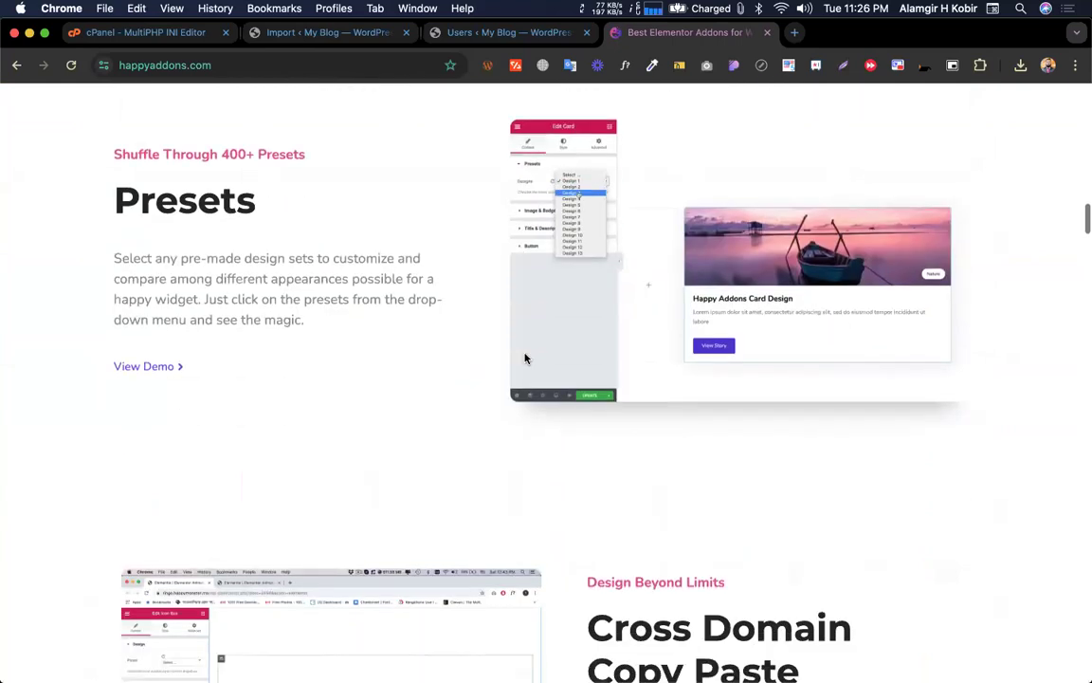
scroll(526, 358, "up", 4)
scroll(623, 349, "down", 7)
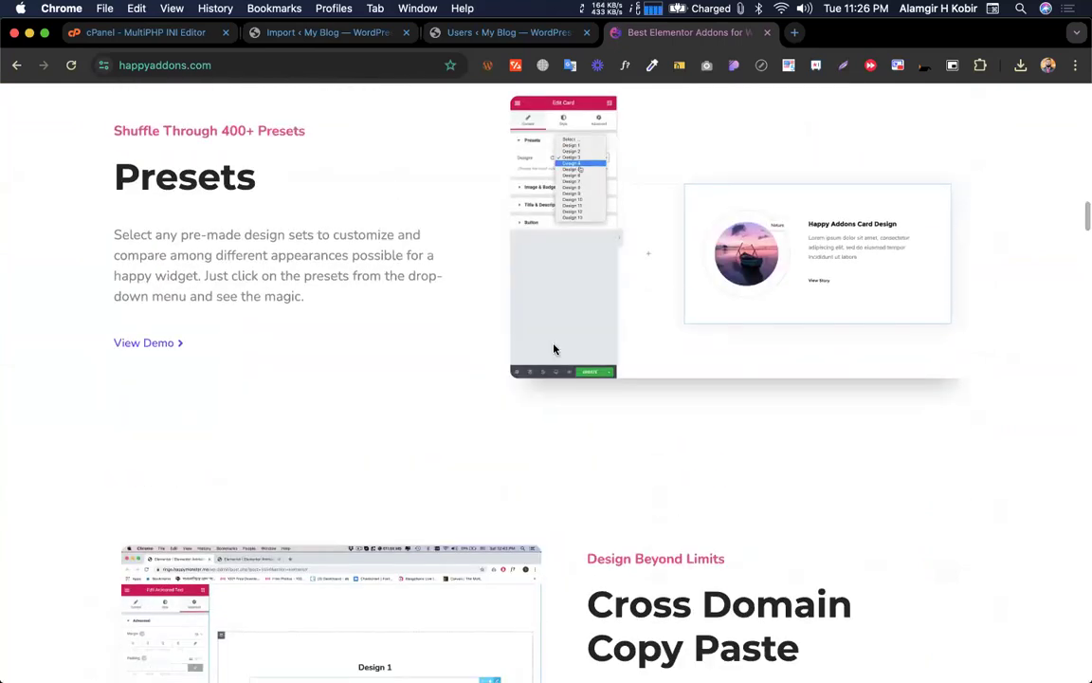
scroll(693, 396, "down", 8)
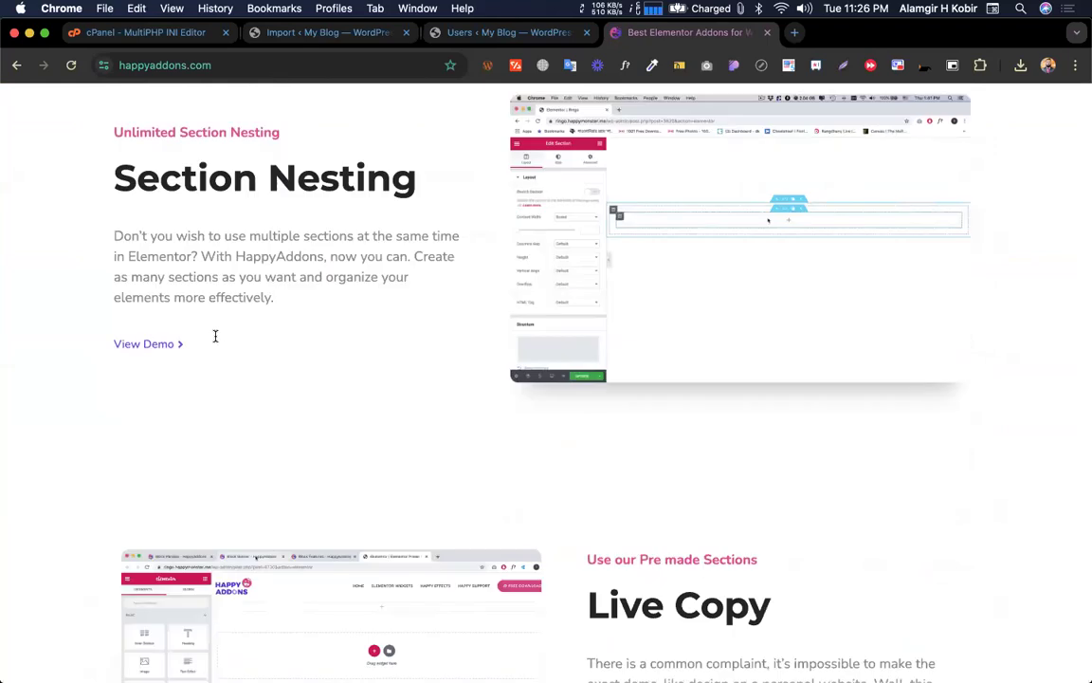
scroll(668, 246, "down", 8)
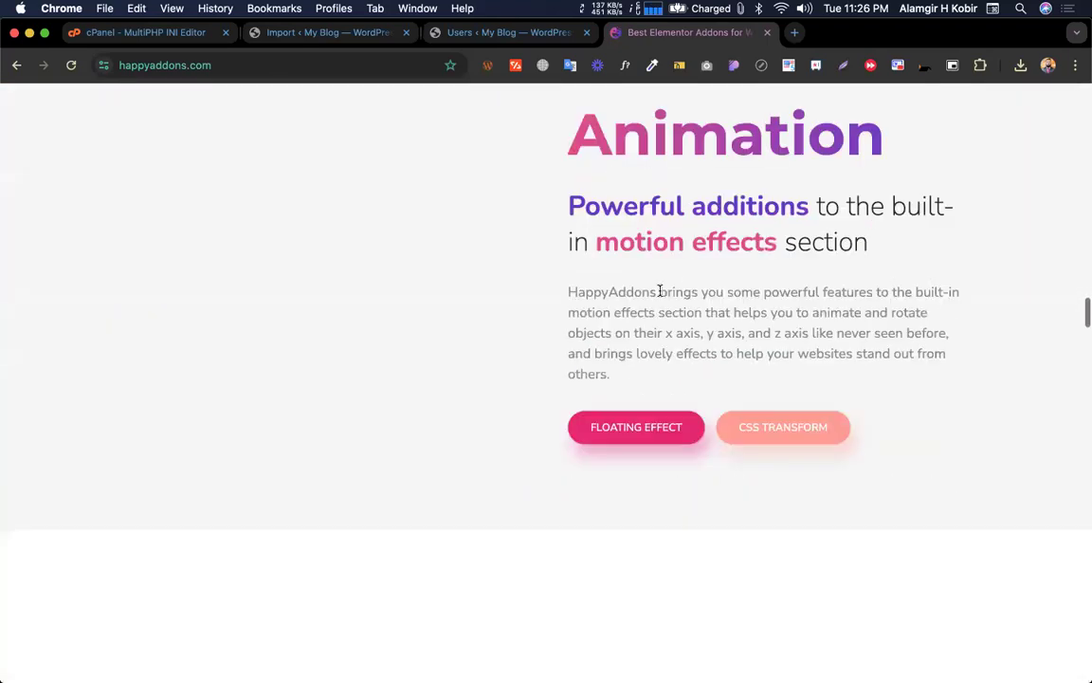
scroll(661, 297, "up", 12)
scroll(661, 297, "up", 20)
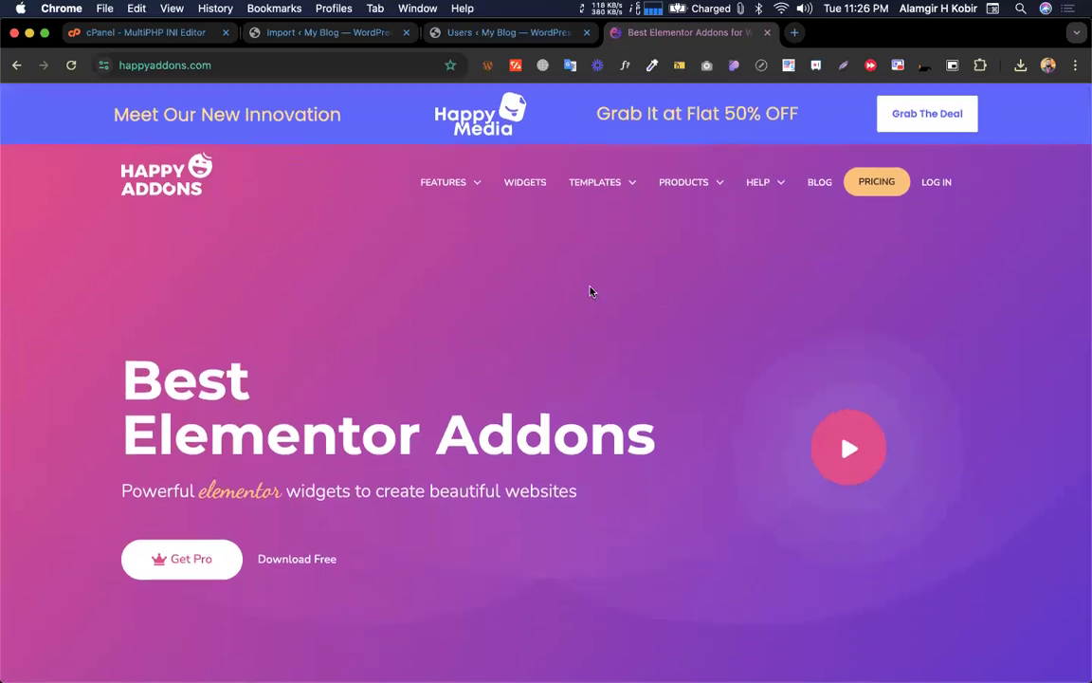
Open the Info Box widget's demo page from the Happy Addons widgets list
key("ctrl+Left")
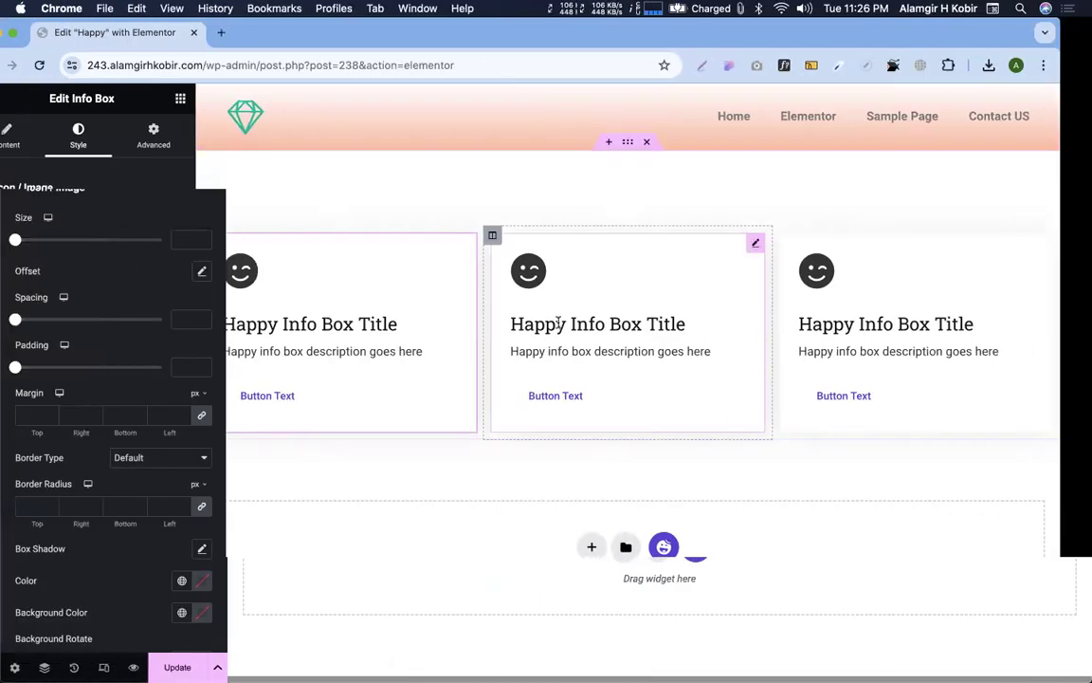
key("ctrl+Right")
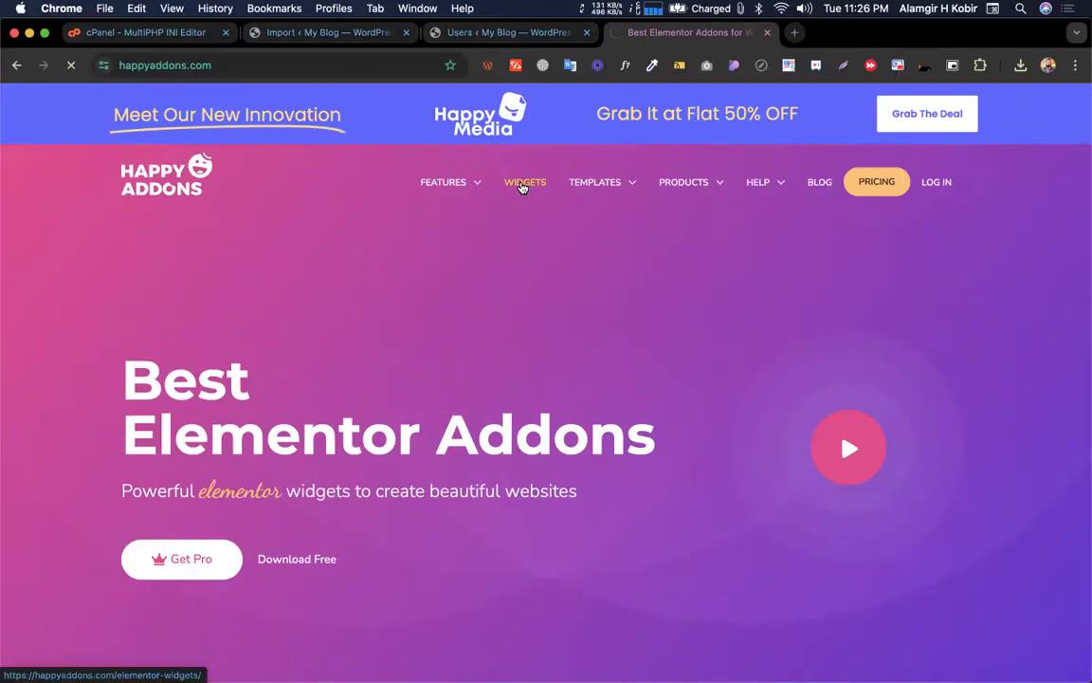
key("ctrl+Left")
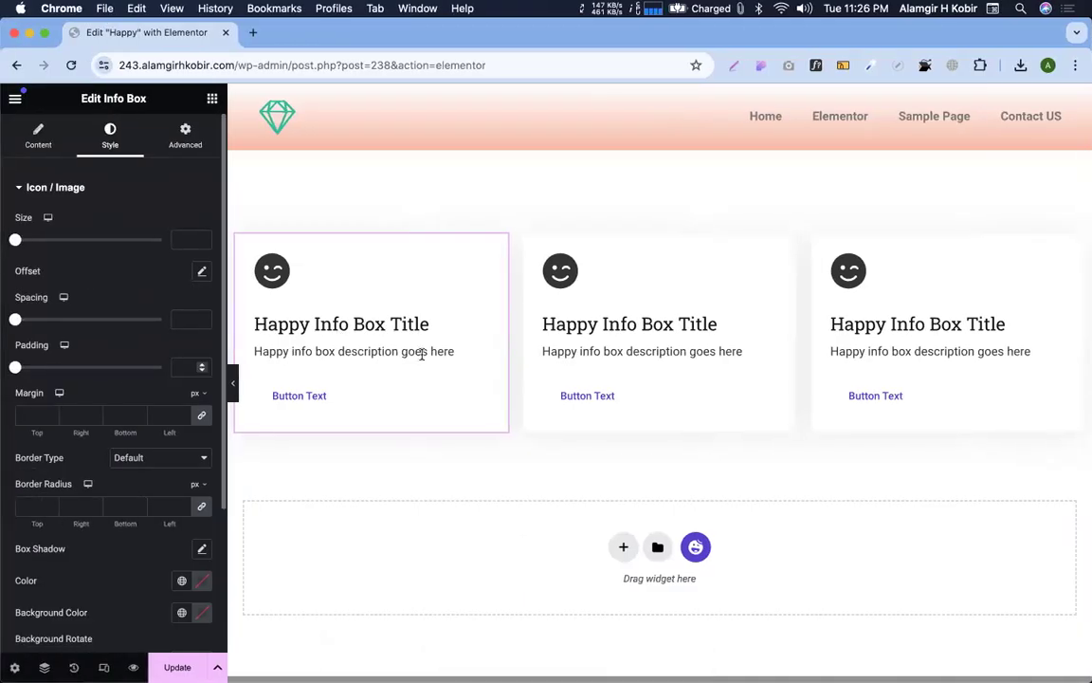
key("ctrl+Right")
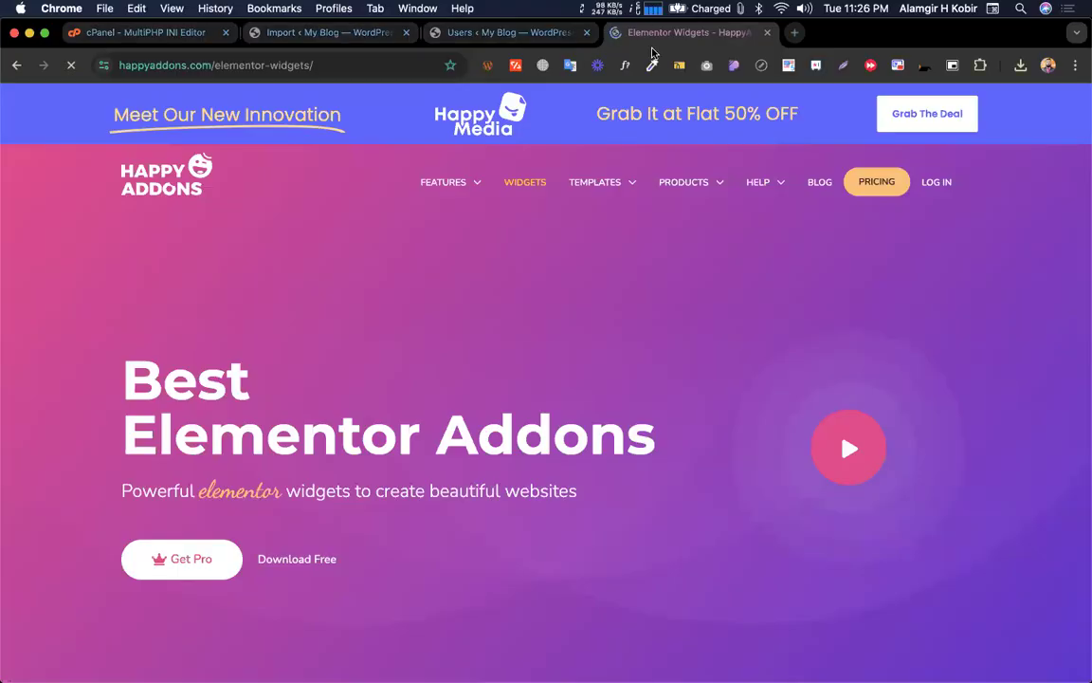
scroll(534, 347, "down", 5)
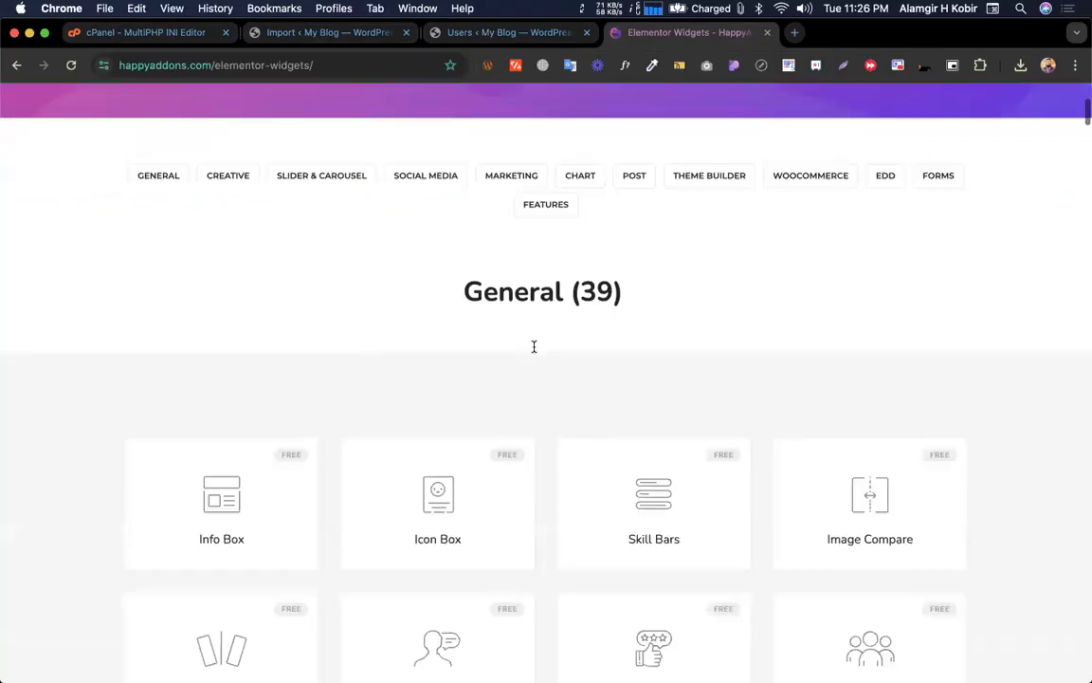
scroll(73, 403, "down", 1)
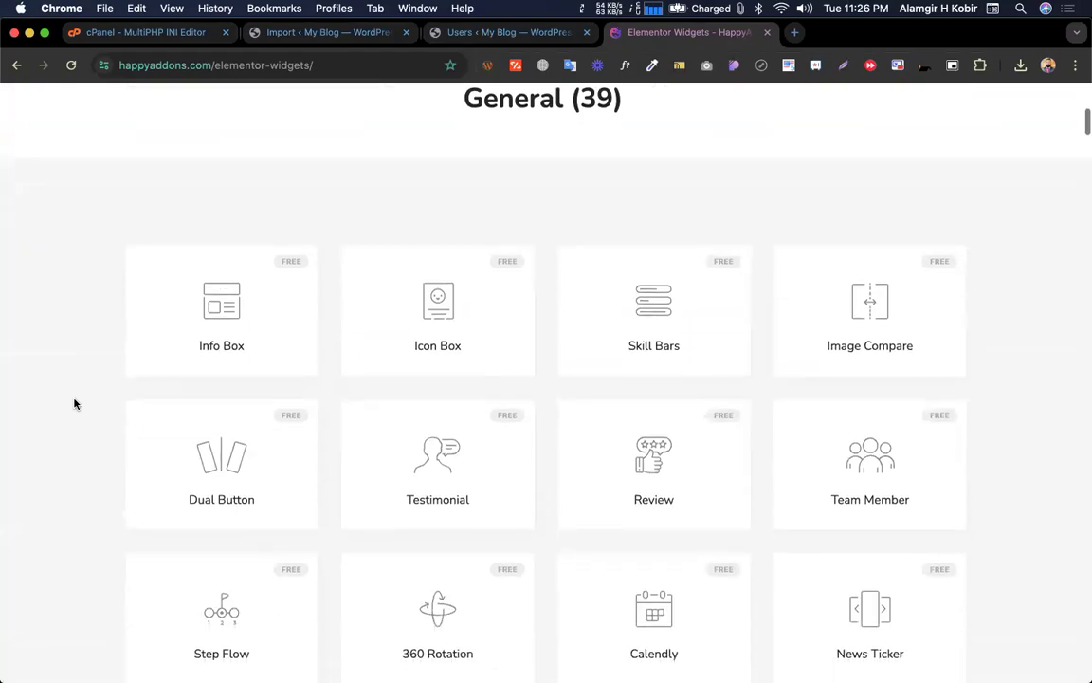
key("ctrl+Left")
key("ctrl+Right")
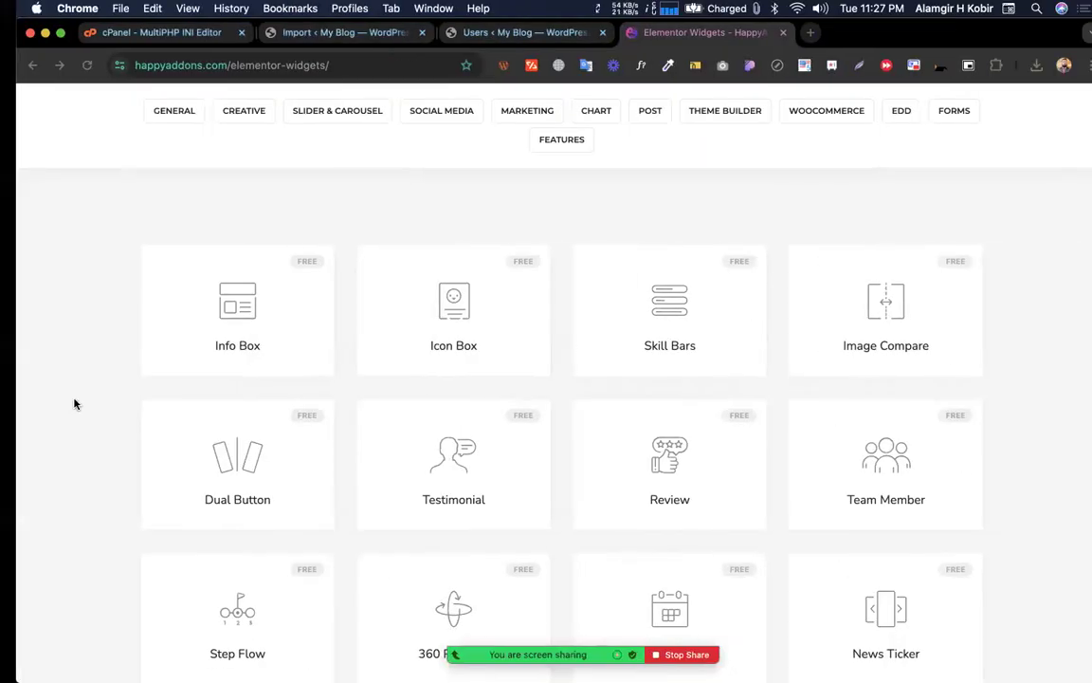
left_click(185, 317)
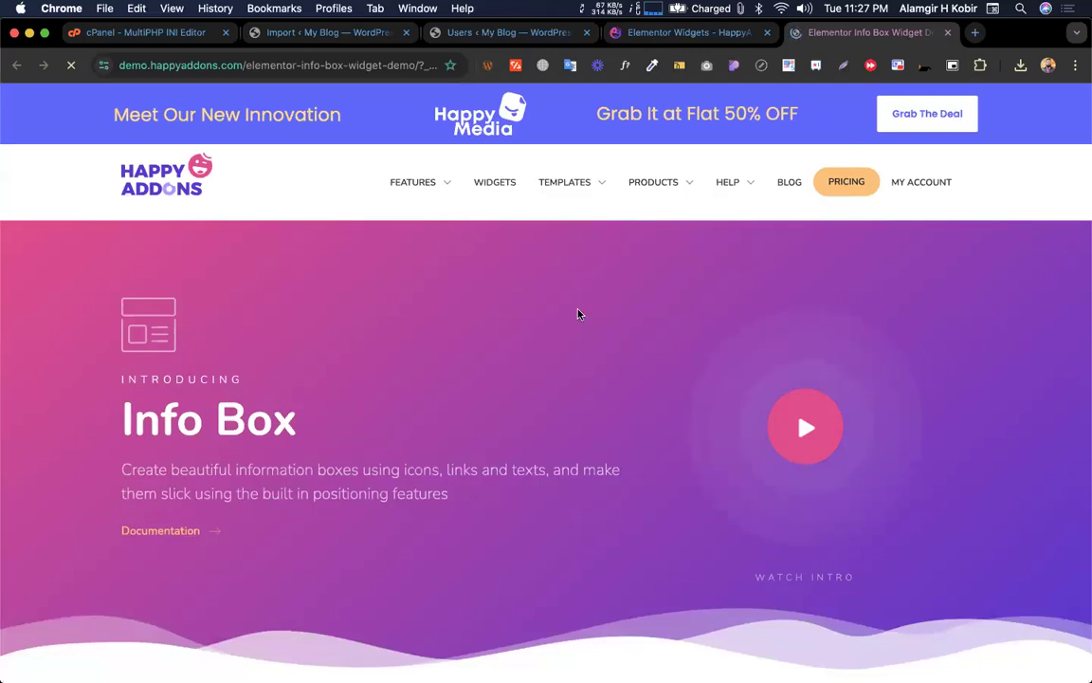
Browse the Info Box demo's numbered card designs, such as Design 3 and Design 9
scroll(579, 314, "down", 10)
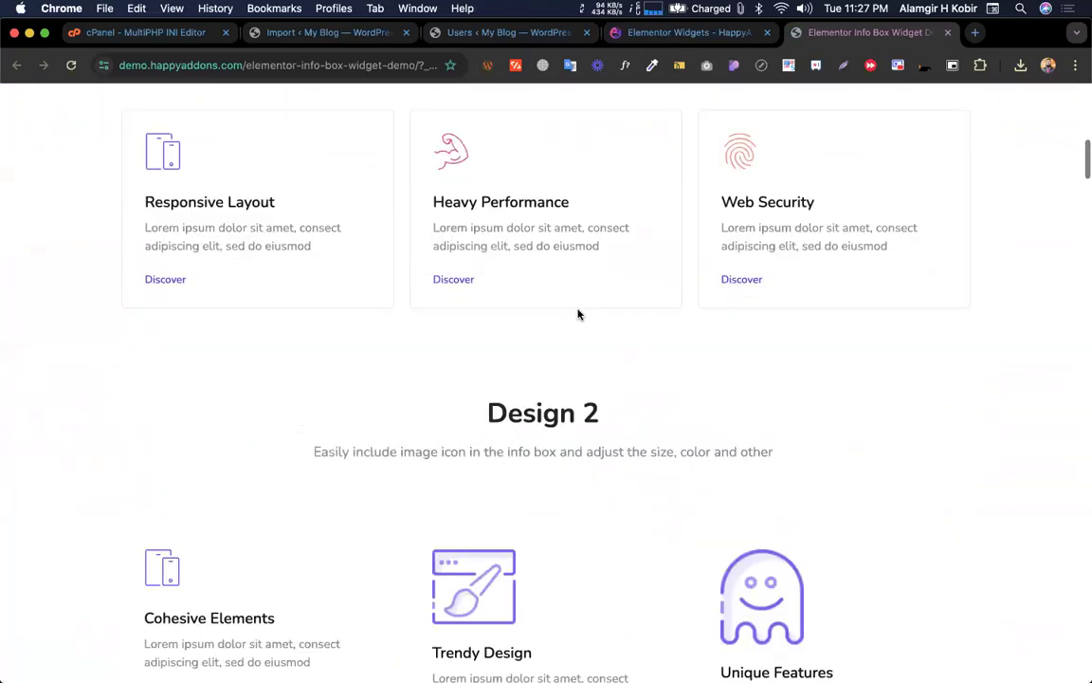
scroll(580, 314, "up", 5)
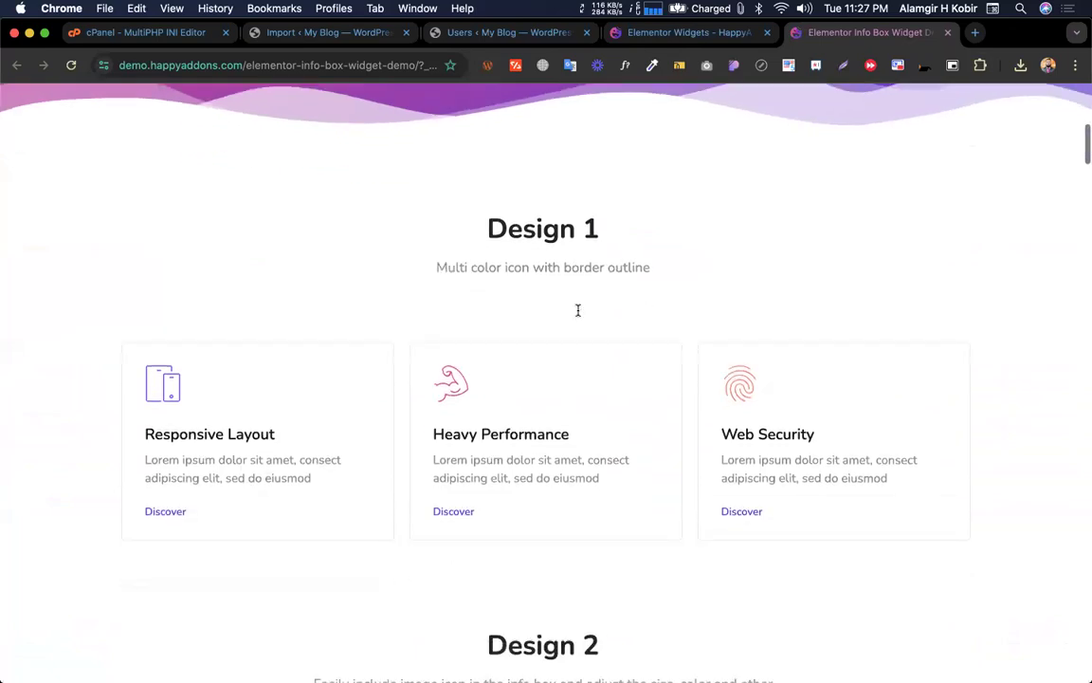
scroll(577, 310, "down", 5)
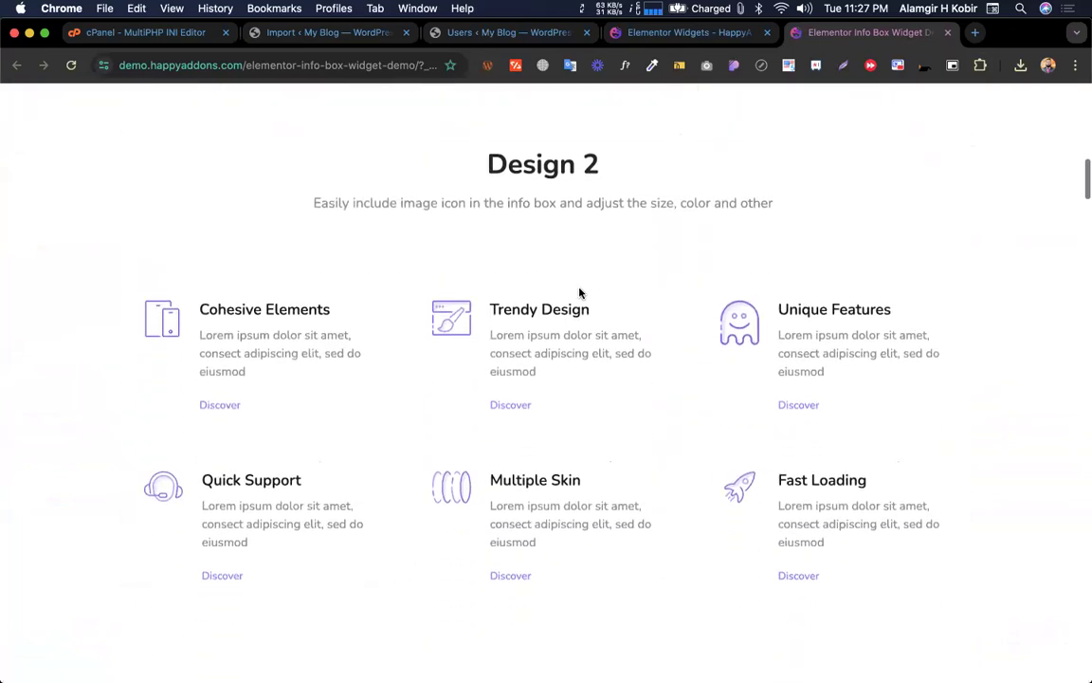
scroll(580, 293, "down", 8)
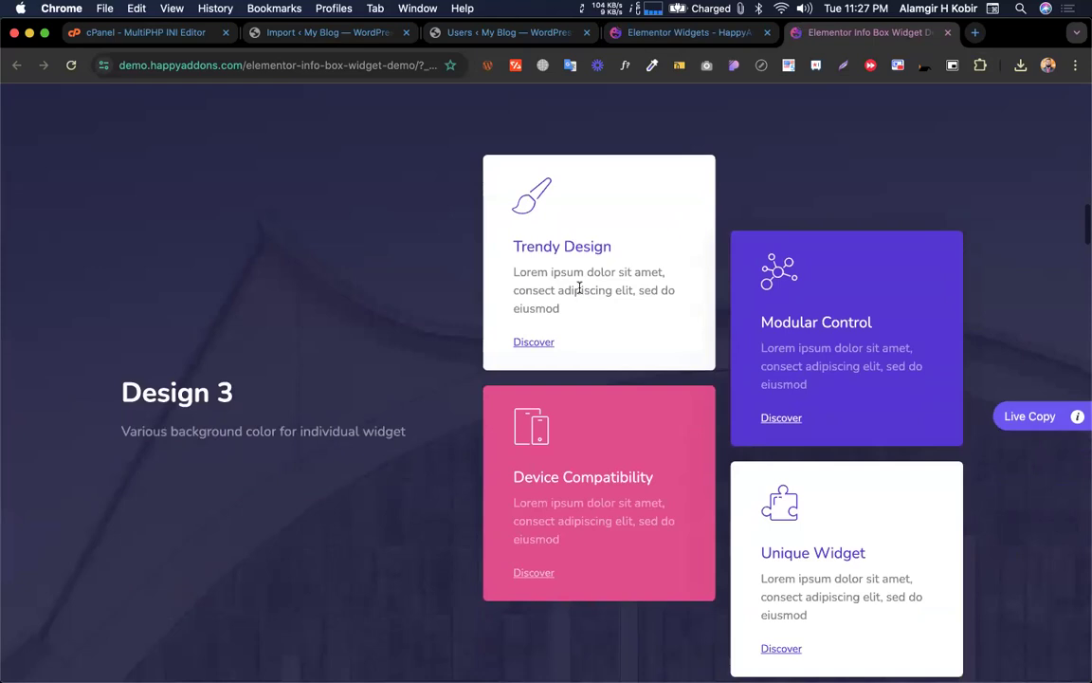
scroll(579, 289, "down", 8)
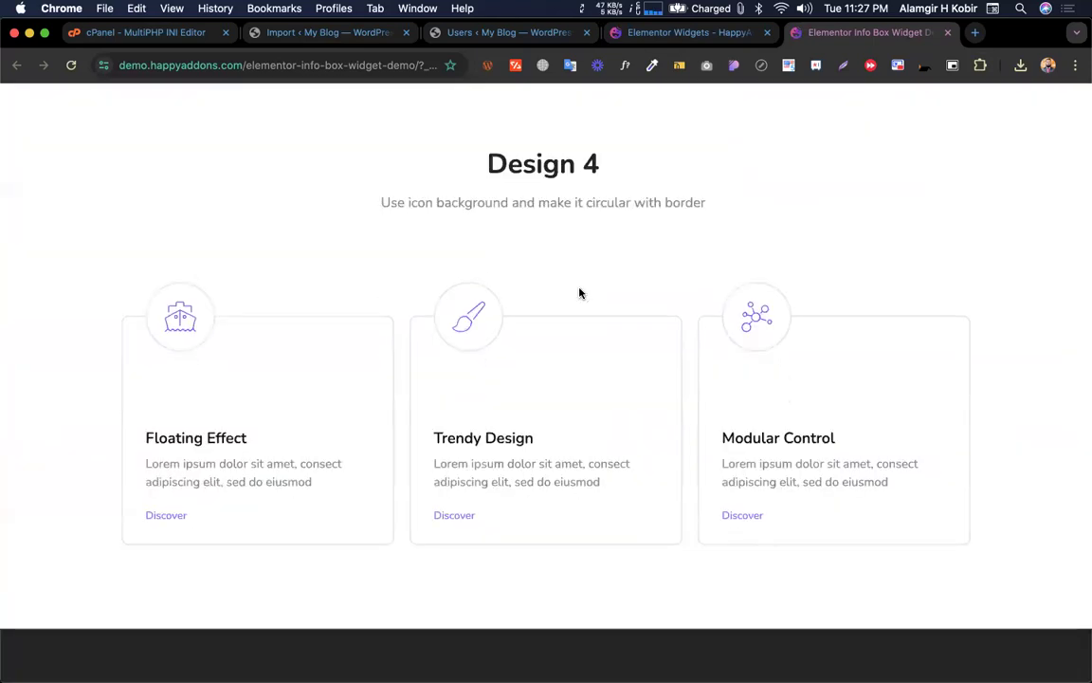
scroll(579, 293, "down", 6)
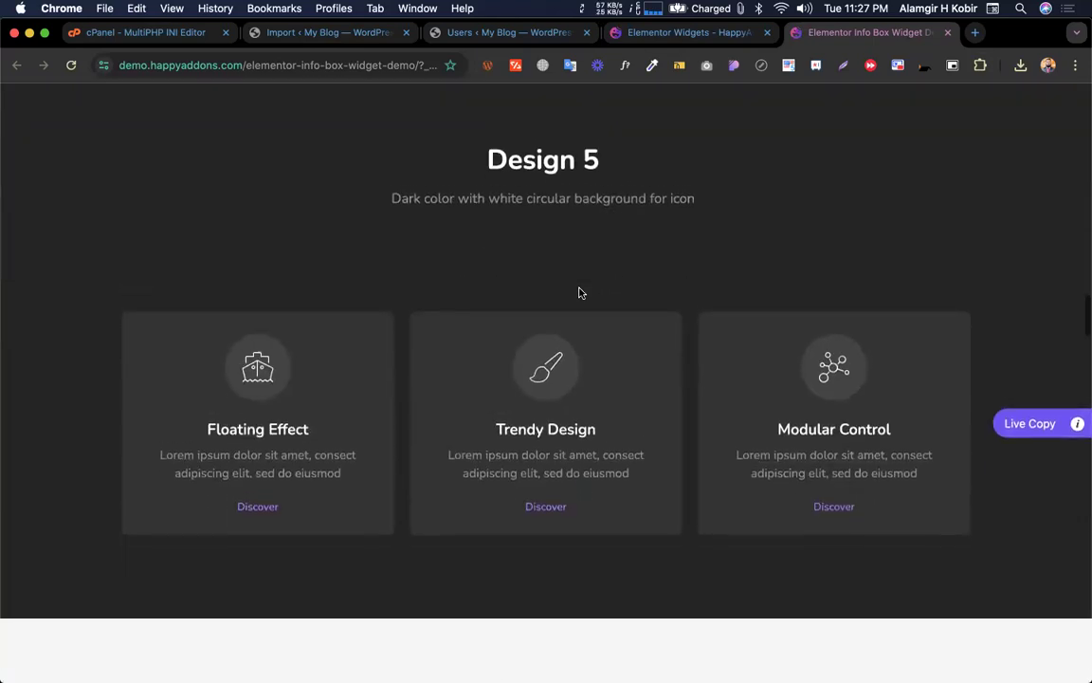
scroll(579, 292, "down", 10)
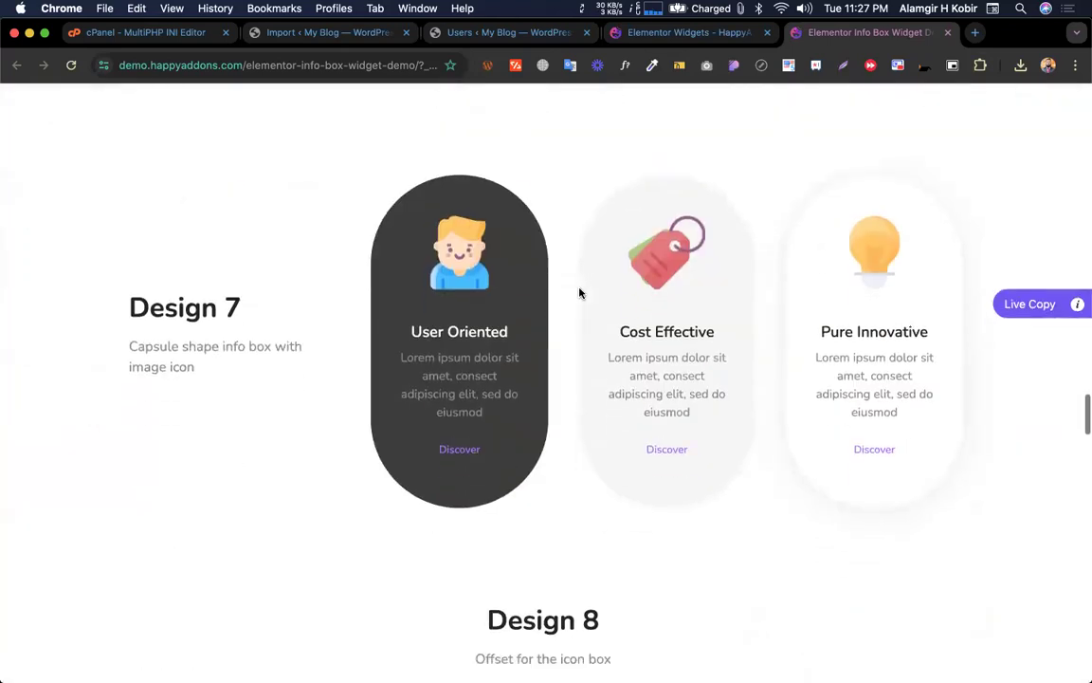
scroll(579, 293, "down", 10)
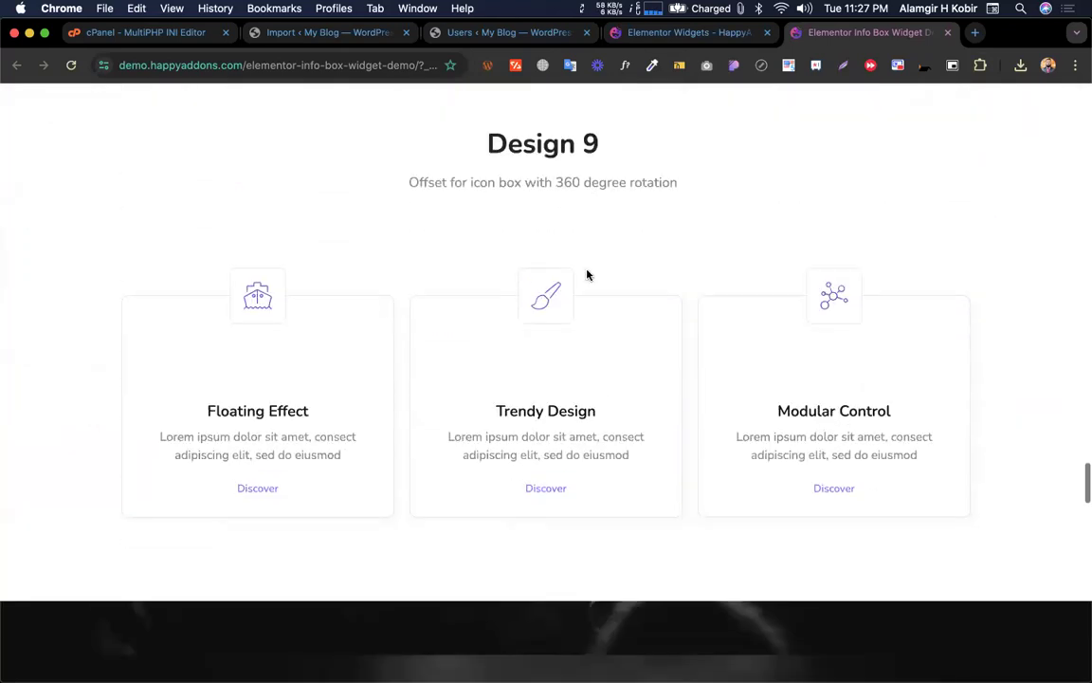
scroll(587, 275, "down", 10)
scroll(586, 275, "down", 10)
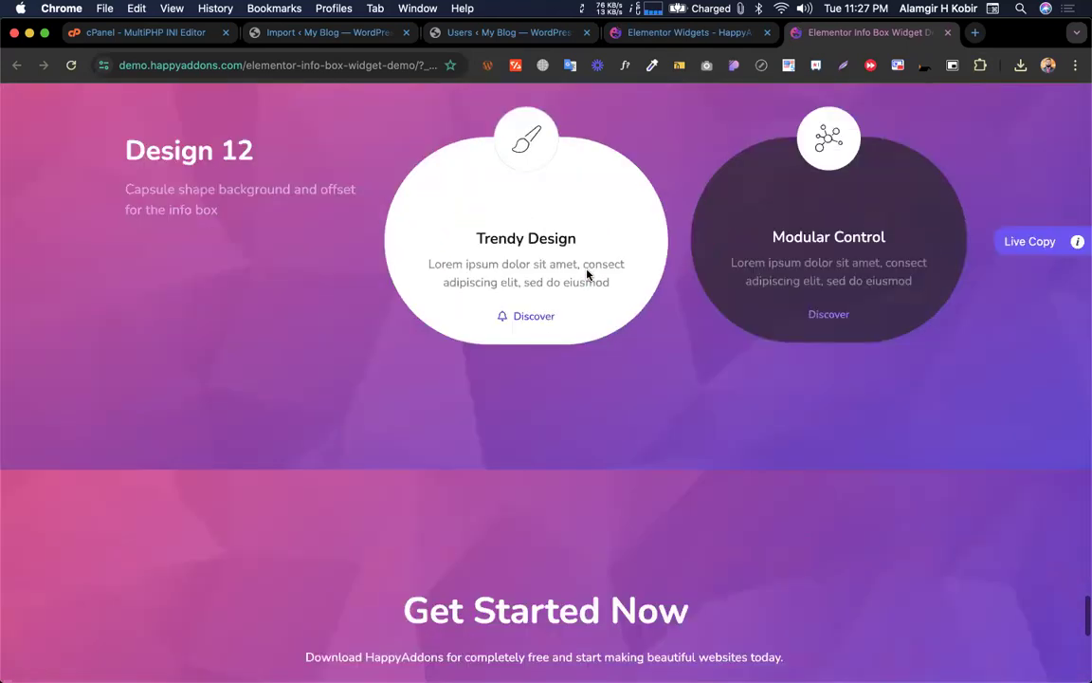
scroll(587, 275, "up", 4)
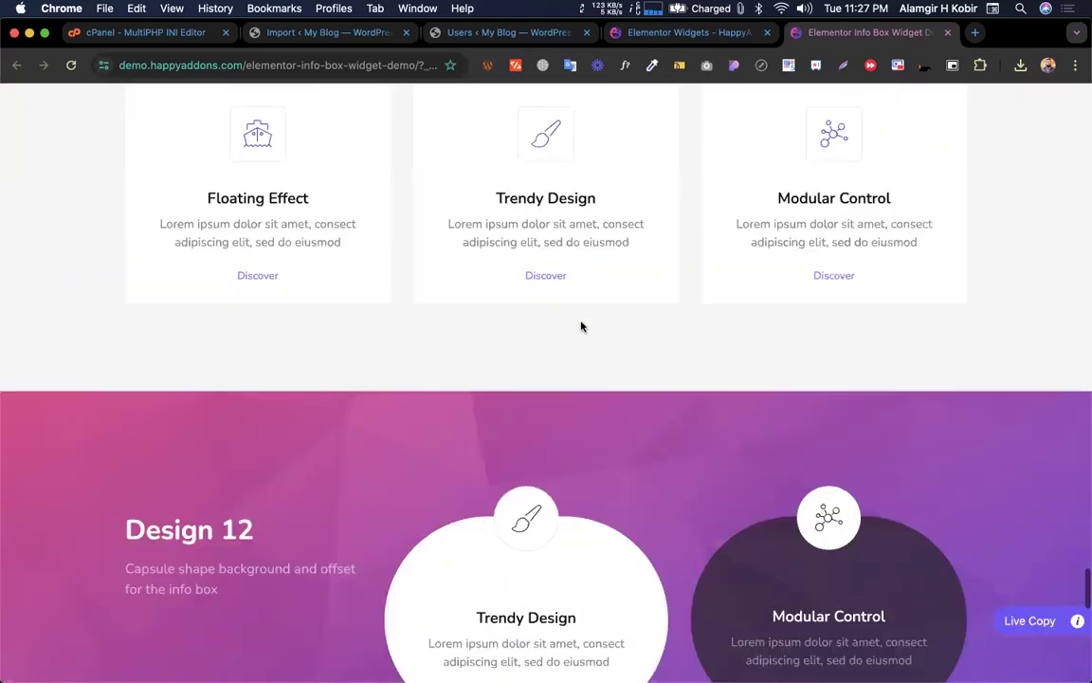
scroll(581, 326, "up", 2)
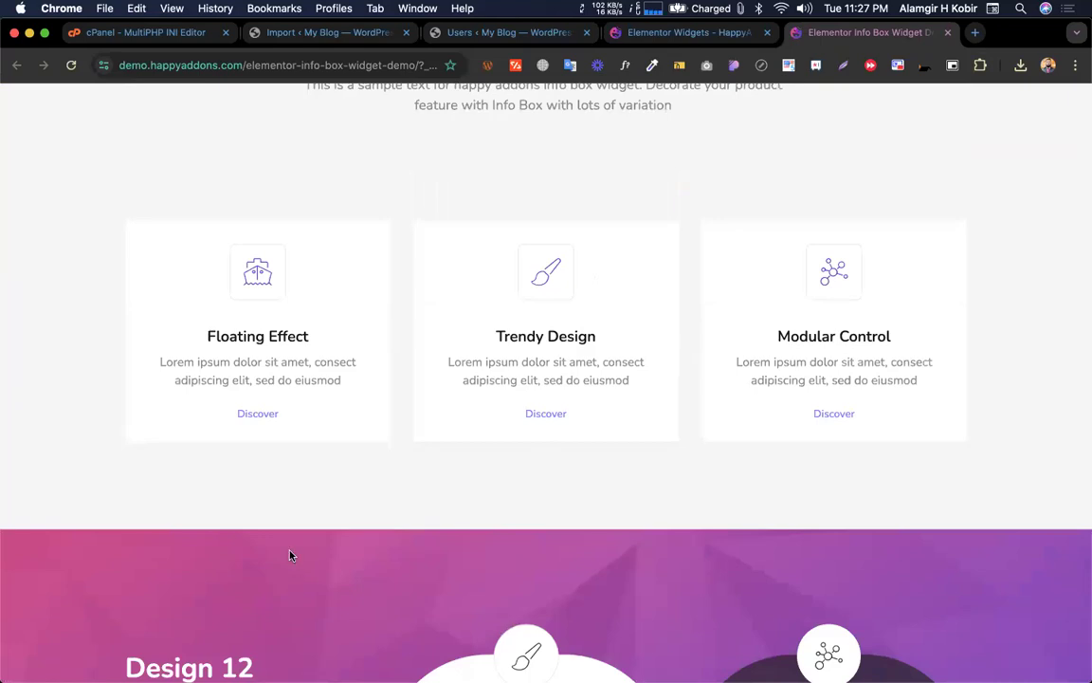
scroll(291, 556, "up", 7)
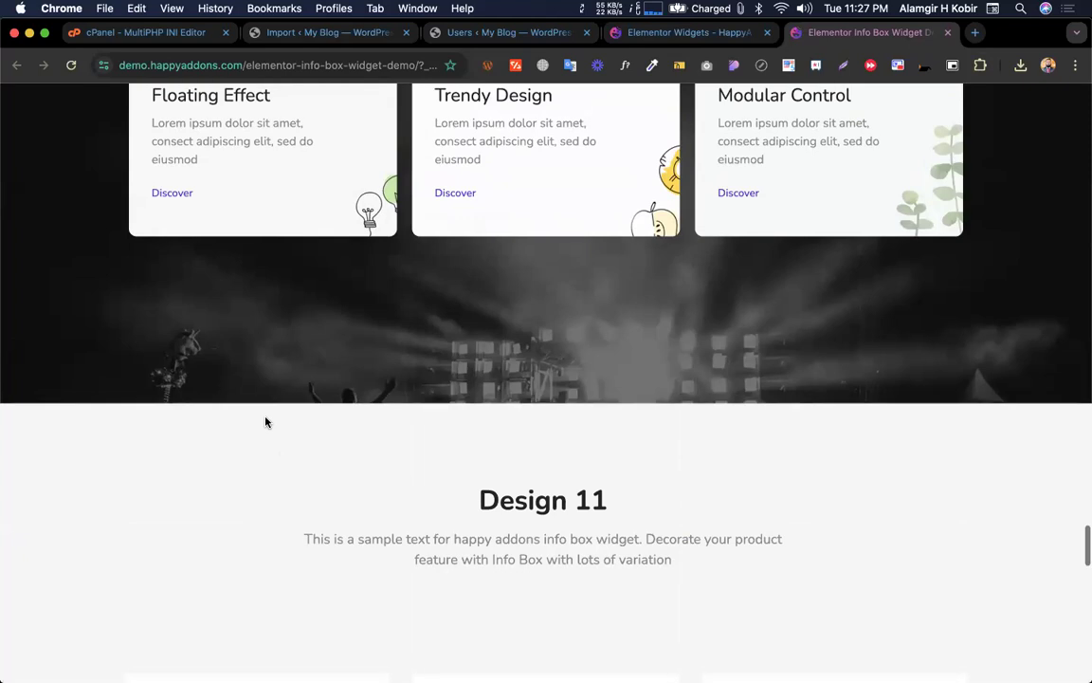
scroll(265, 422, "up", 10)
scroll(266, 422, "up", 12)
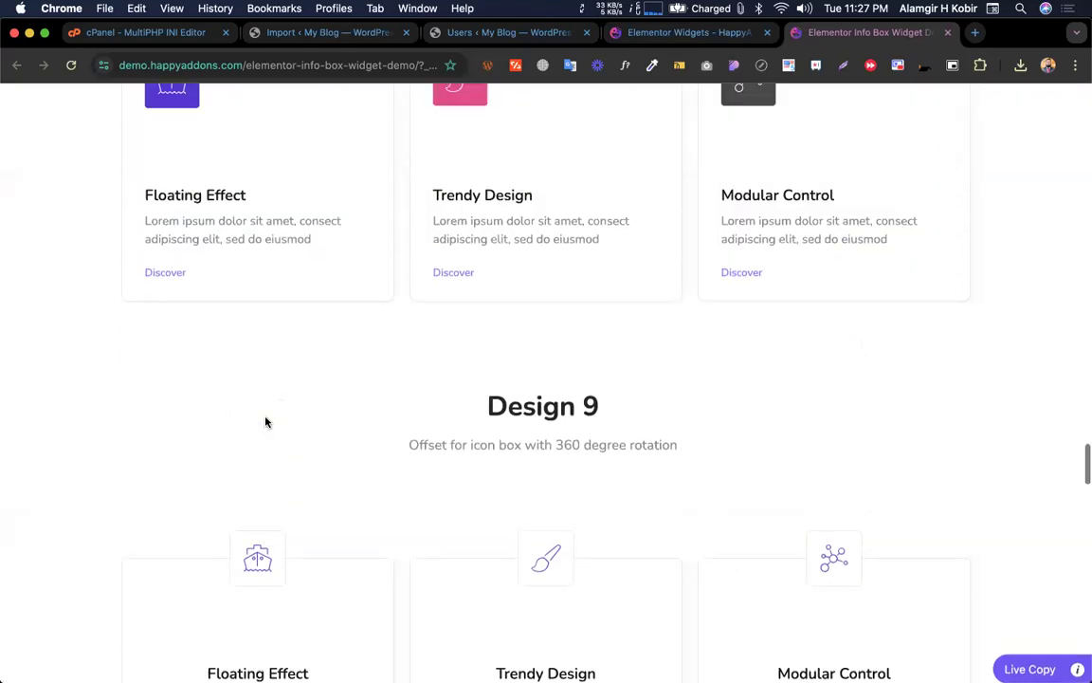
scroll(280, 526, "up", 13)
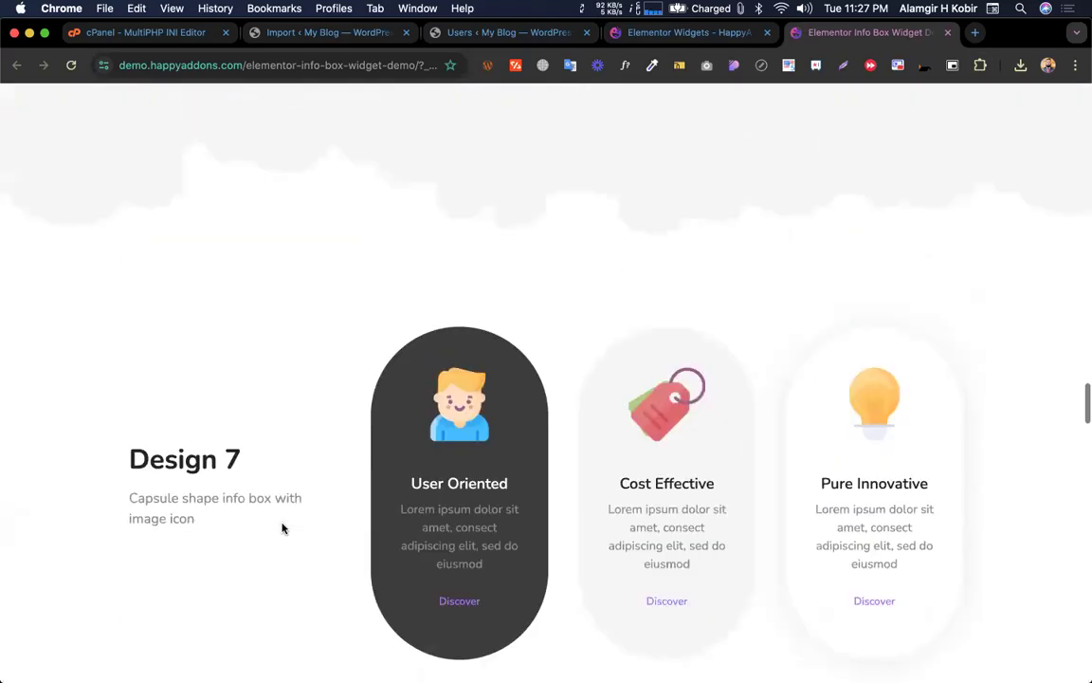
scroll(282, 528, "up", 12)
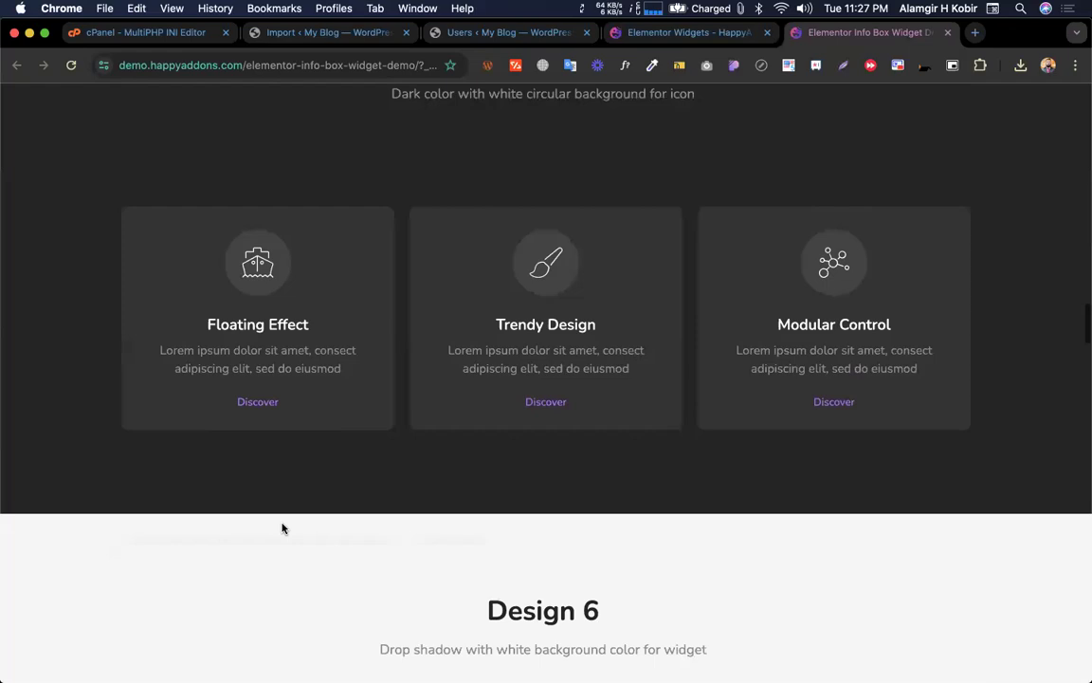
scroll(282, 528, "up", 13)
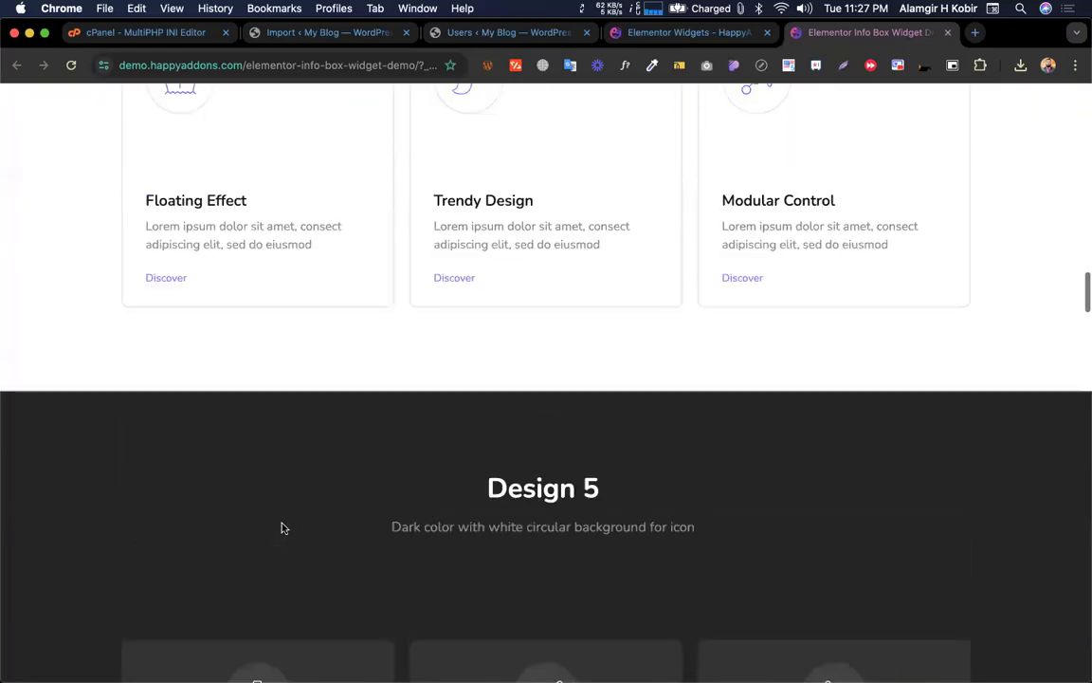
scroll(282, 529, "up", 15)
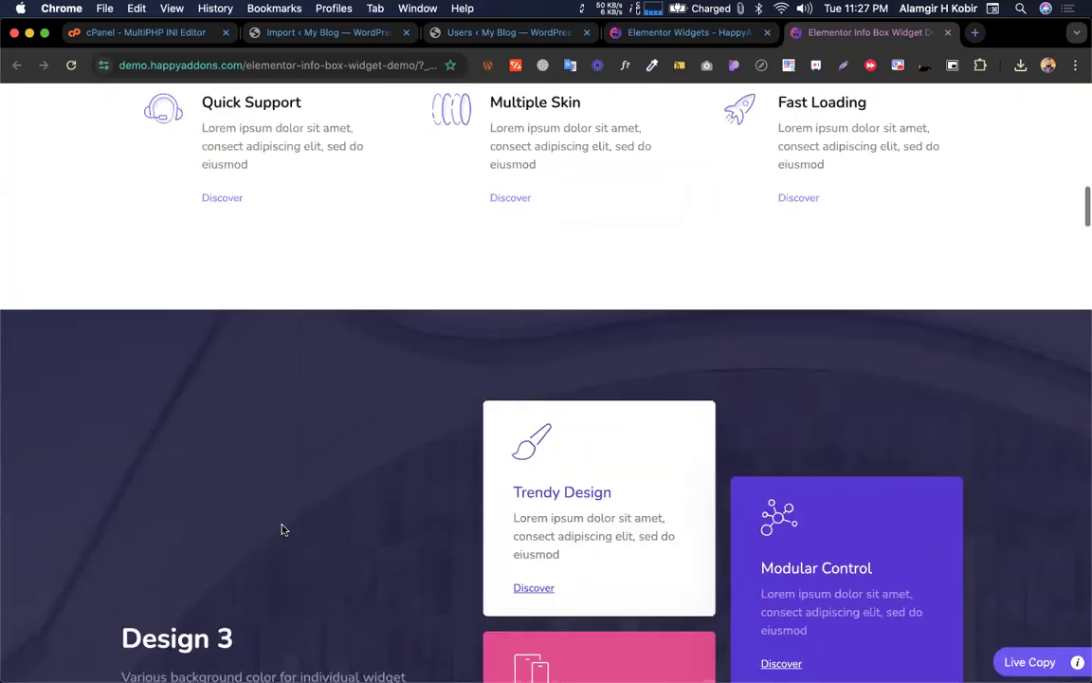
scroll(282, 529, "up", 7)
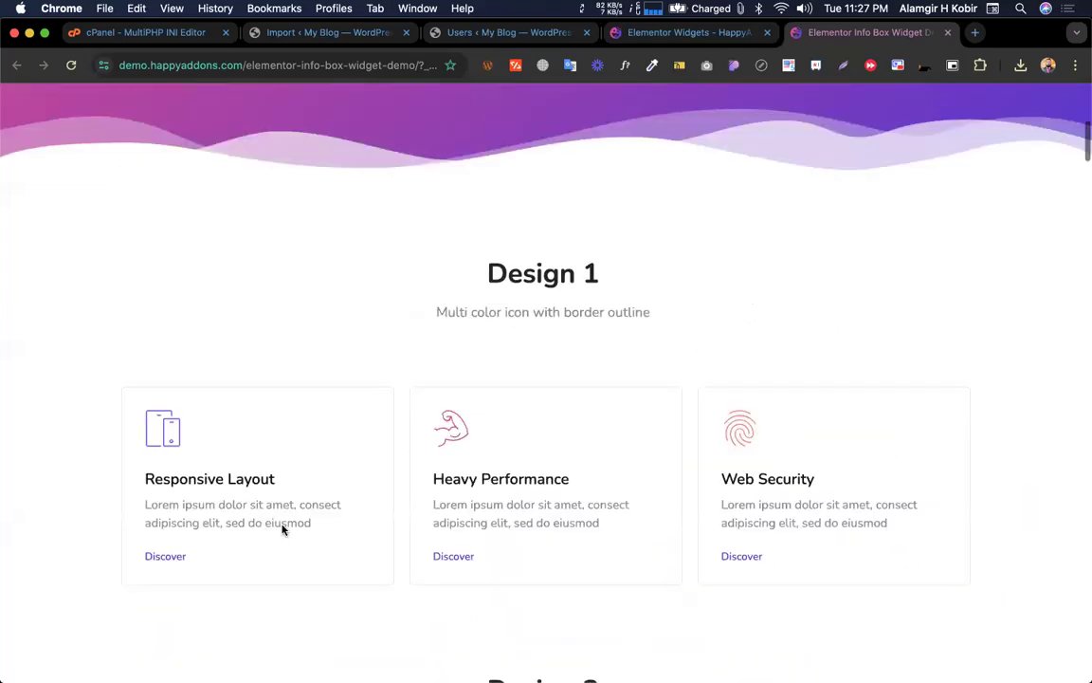
scroll(281, 529, "down", 14)
scroll(282, 529, "down", 3)
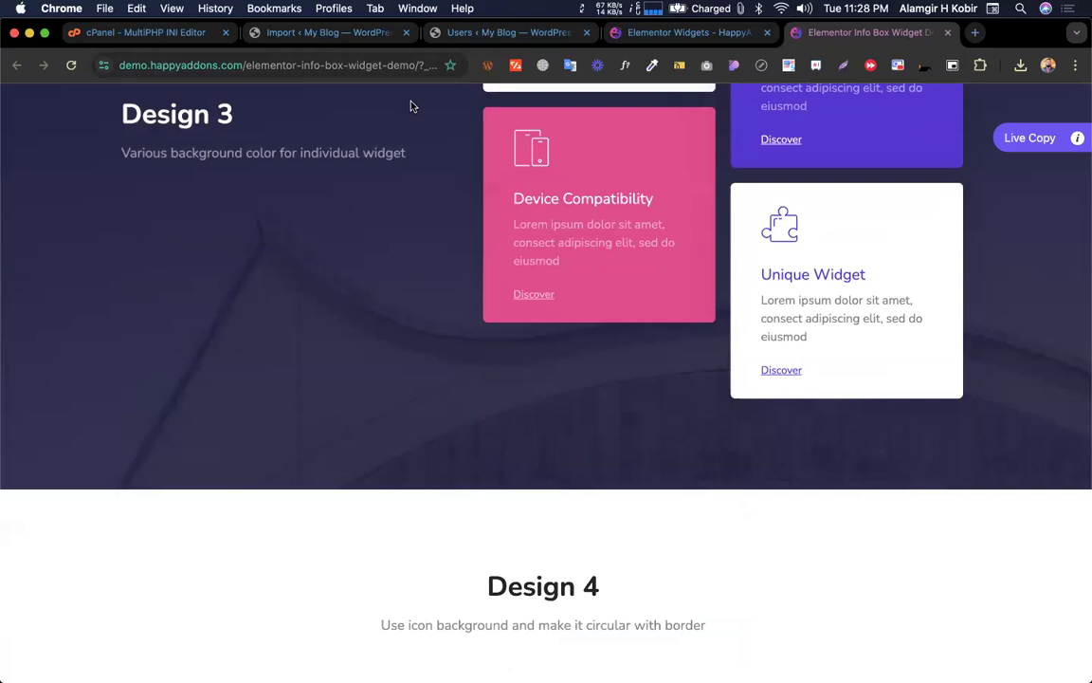
scroll(473, 359, "down", 1)
scroll(473, 360, "down", 20)
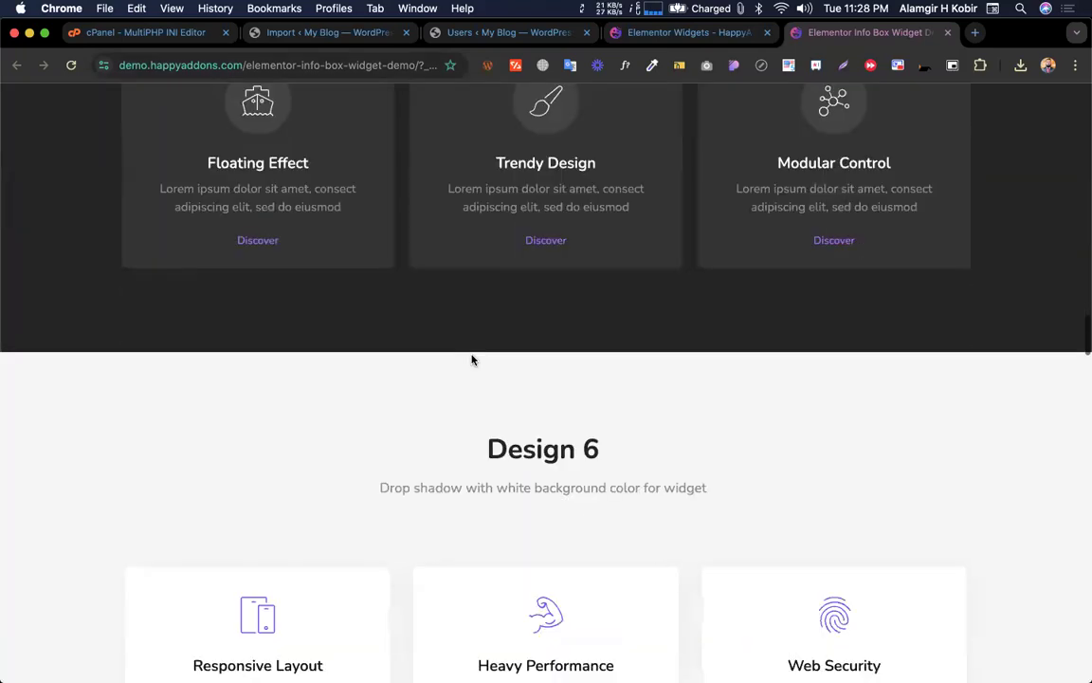
scroll(472, 360, "down", 20)
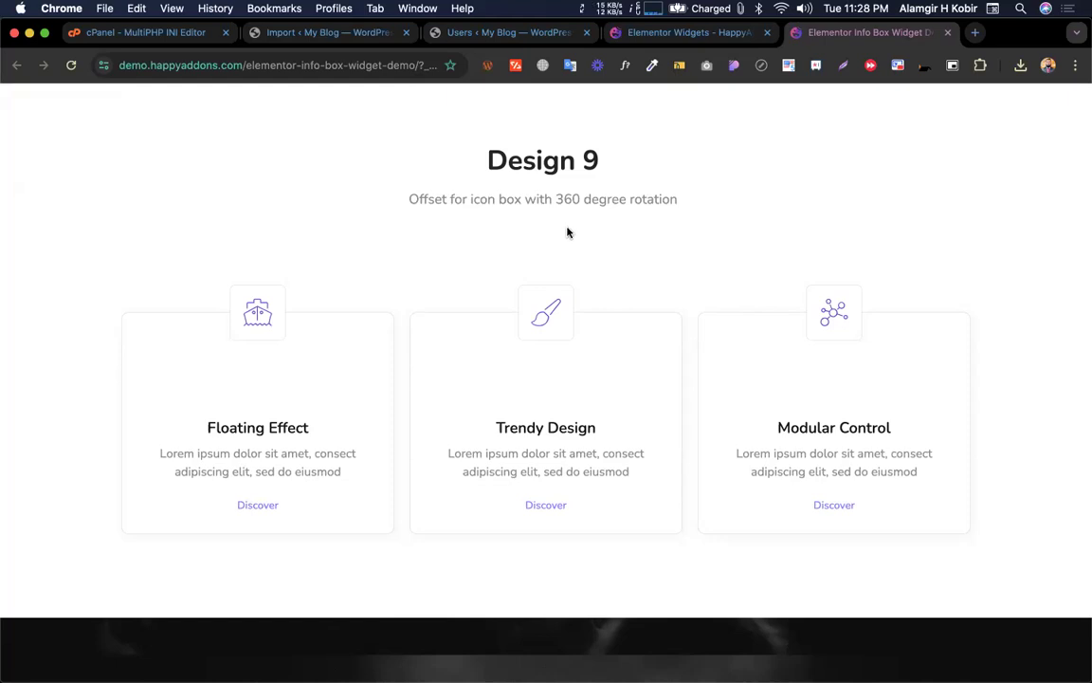
scroll(244, 385, "up", 10)
scroll(244, 384, "up", 15)
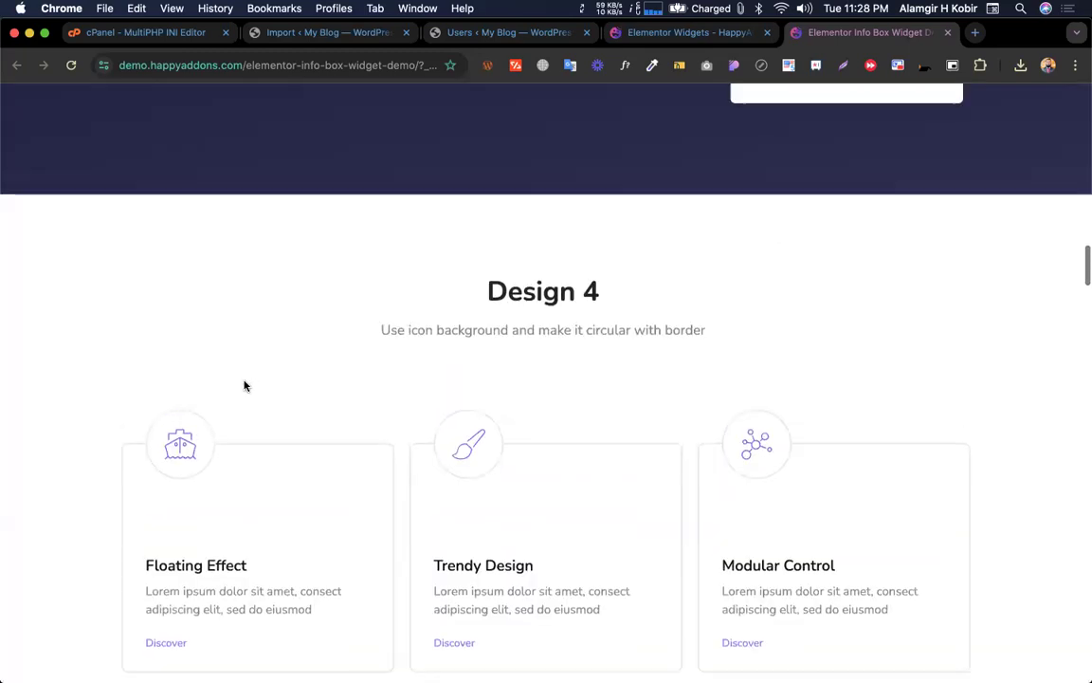
scroll(243, 385, "up", 12)
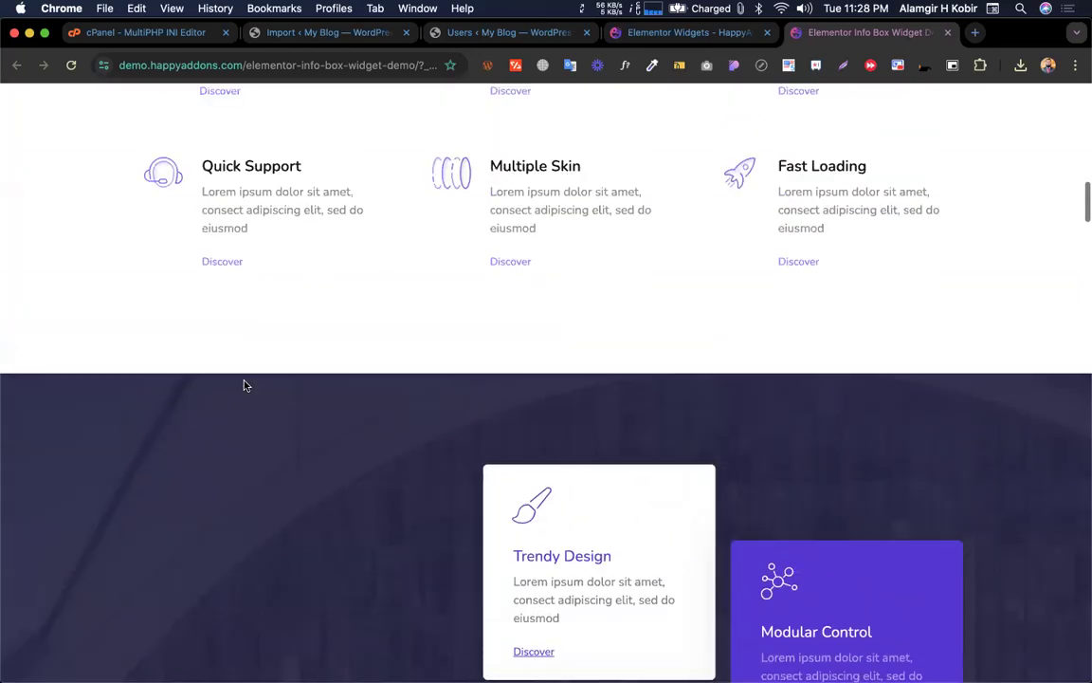
scroll(244, 385, "up", 6)
scroll(244, 385, "down", 7)
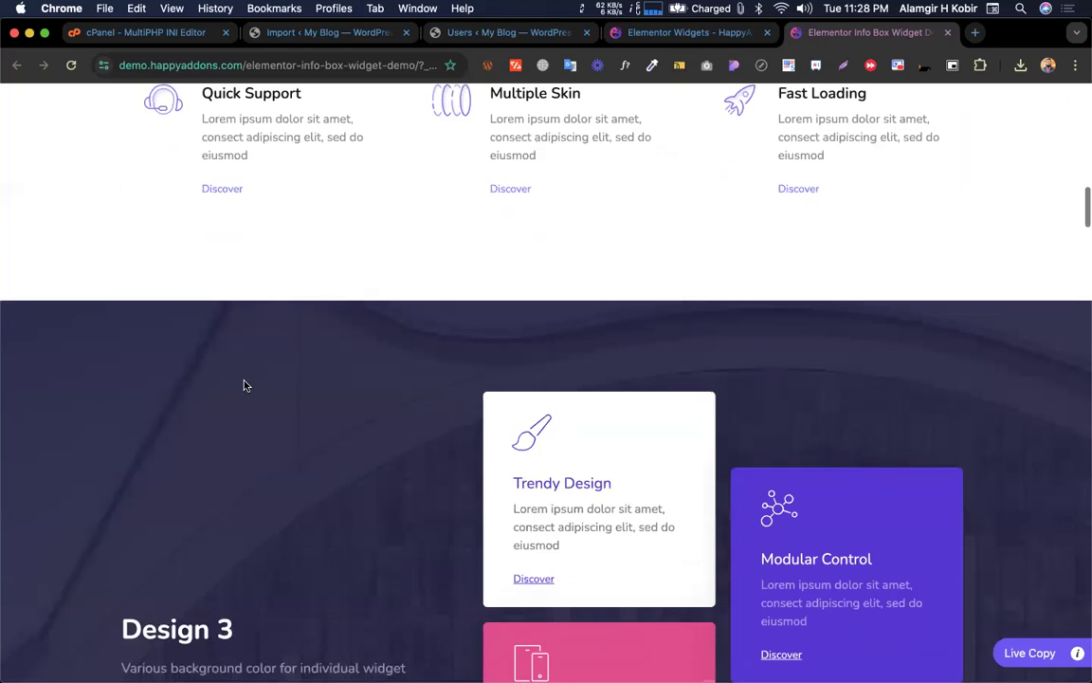
scroll(244, 385, "down", 5)
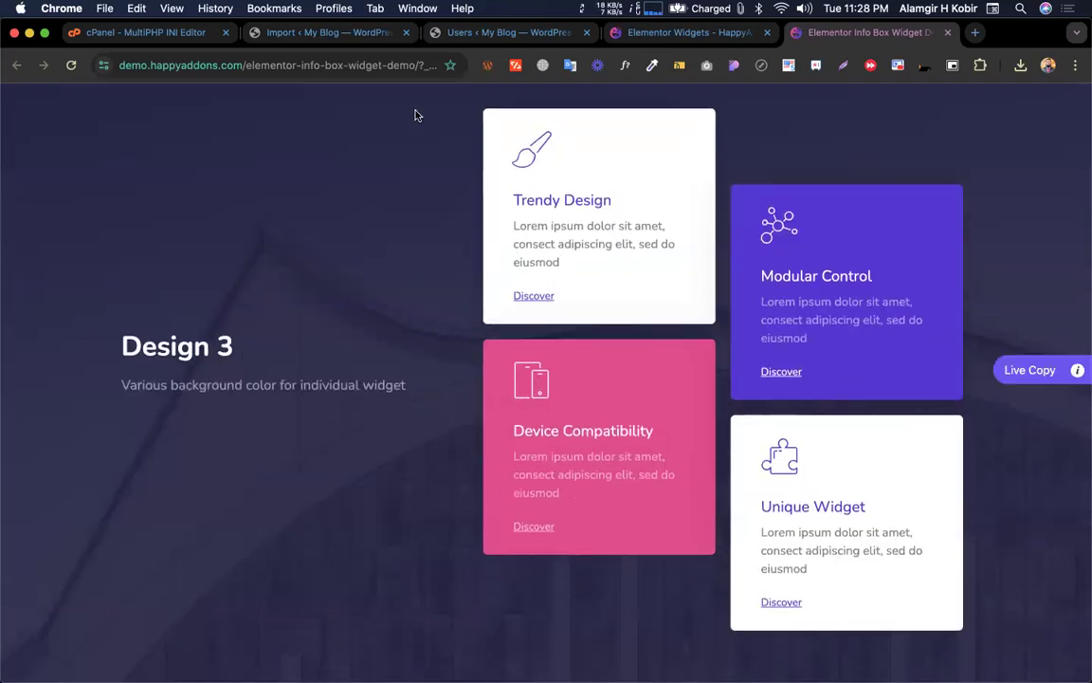
left_click(485, 33)
key("ctrl+Tab")
key("ctrl+Tab")
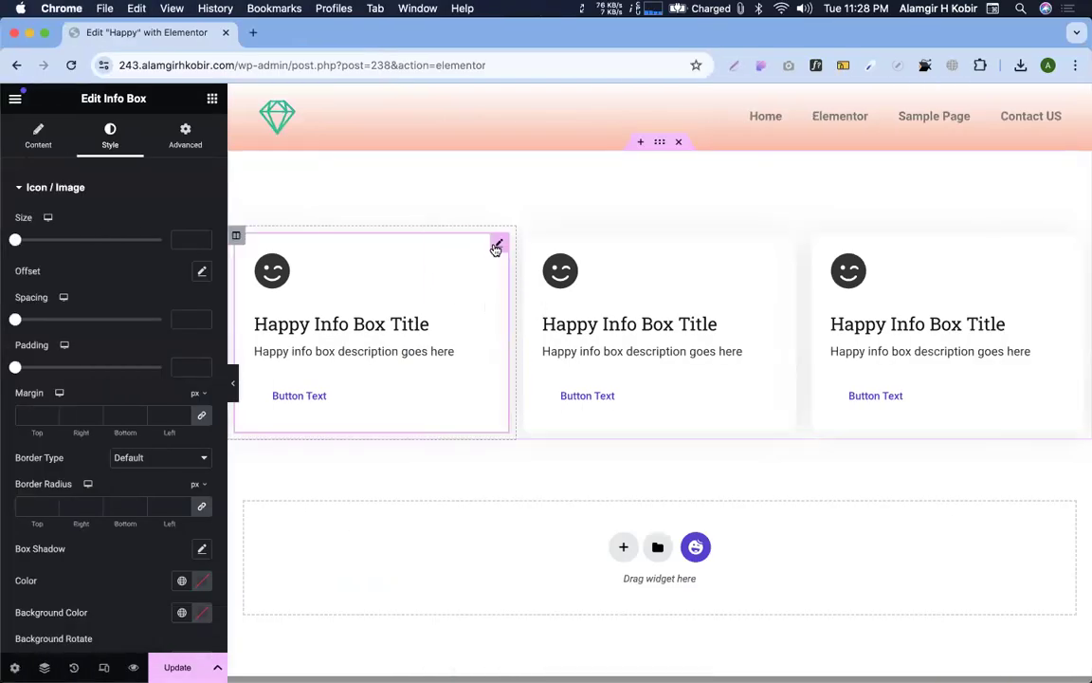
key("ctrl+Right")
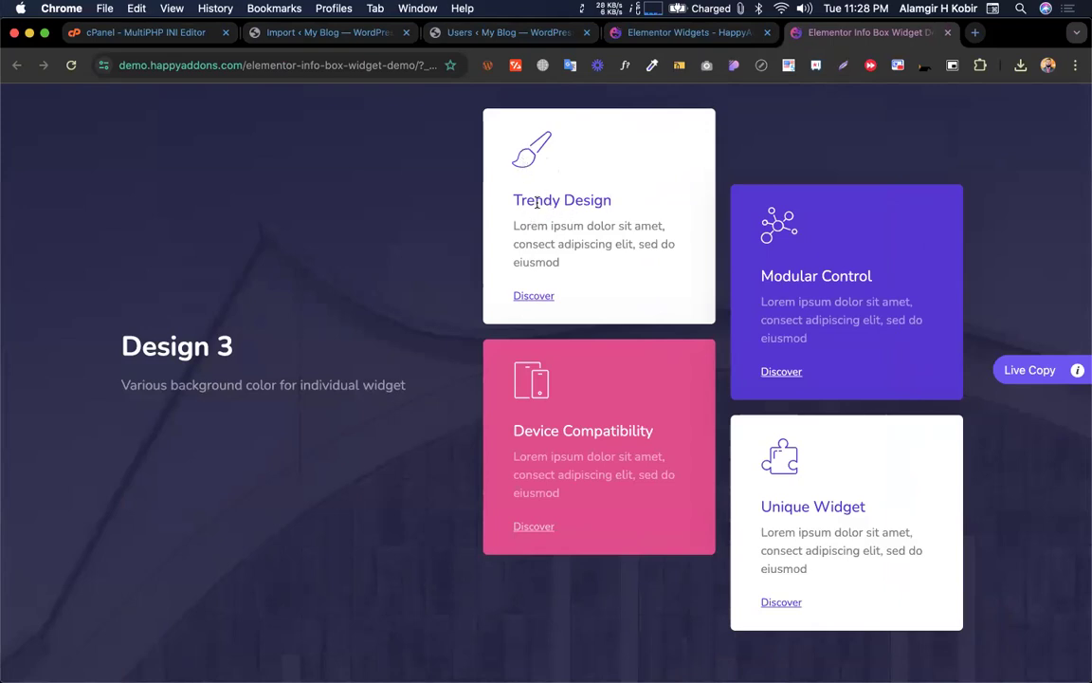
triple_click(536, 202)
triple_click(545, 244)
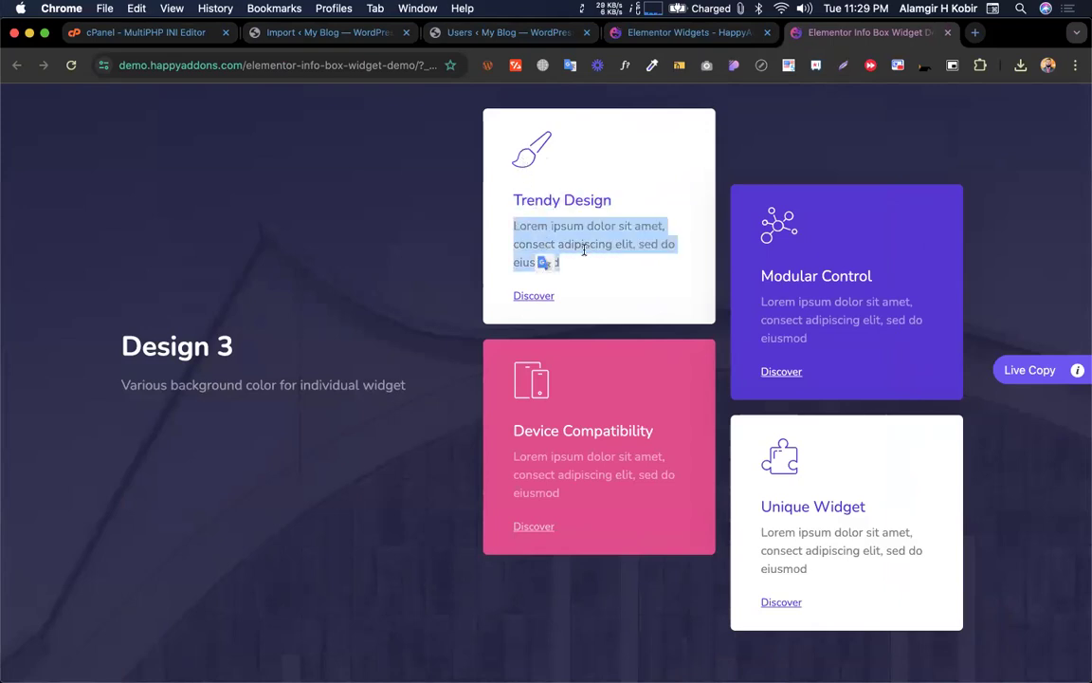
left_click(584, 248)
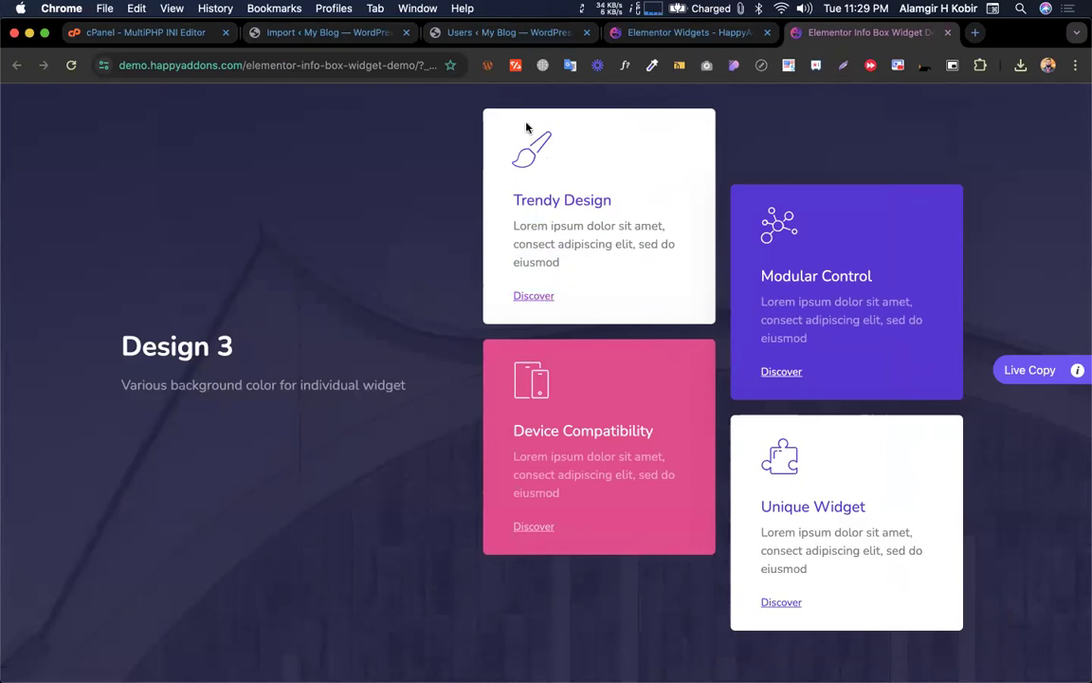
key("ctrl+Left")
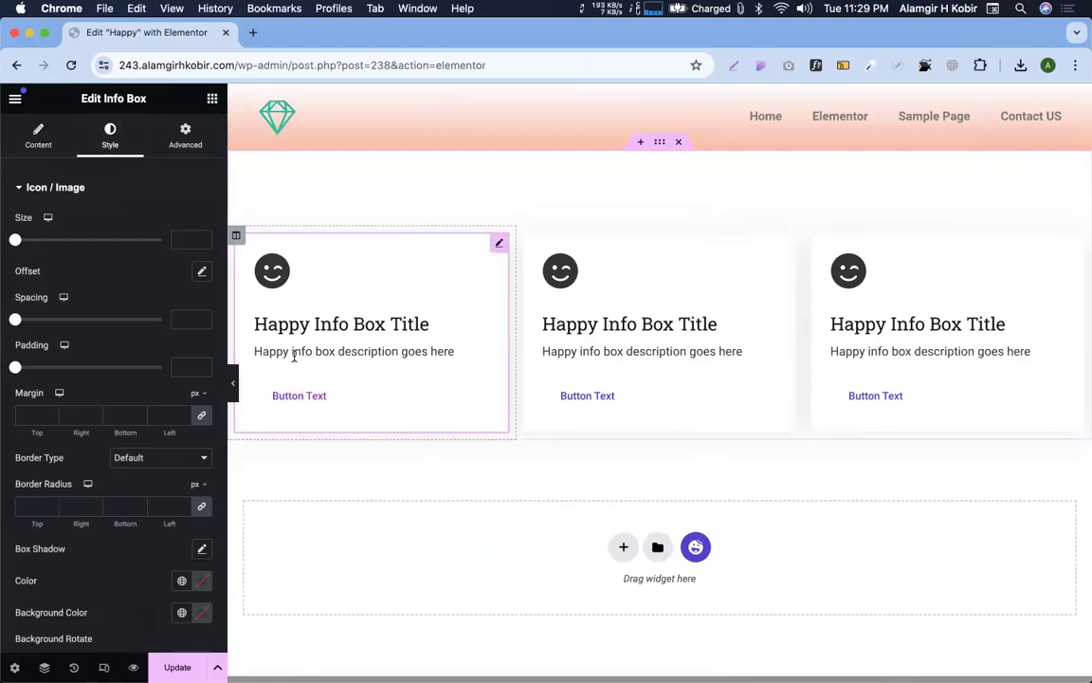
scroll(103, 351, "down", 4)
scroll(102, 351, "up", 4)
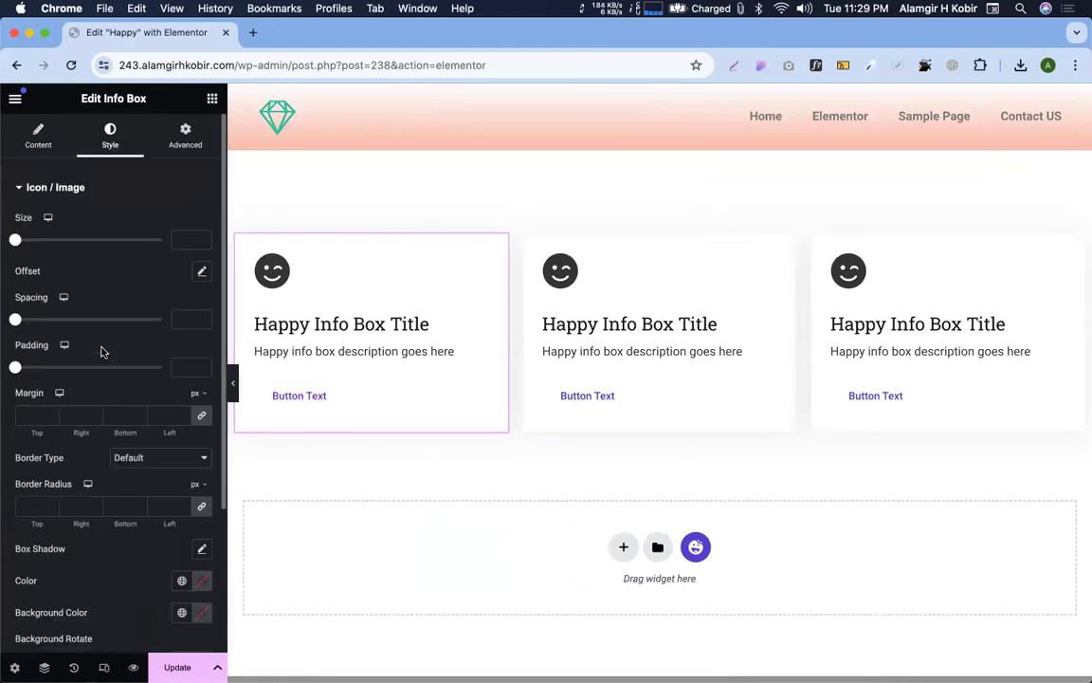
Apply the purple Design 3 preset to the first info box and compare it with the demo
left_click(38, 138)
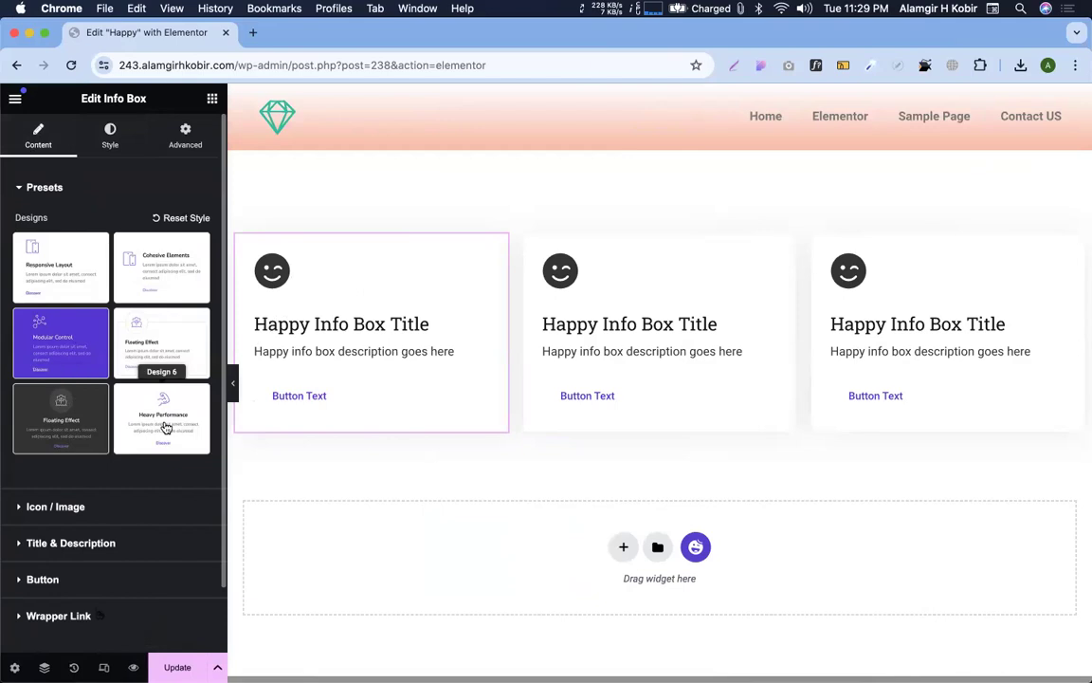
scroll(165, 417, "down", 3)
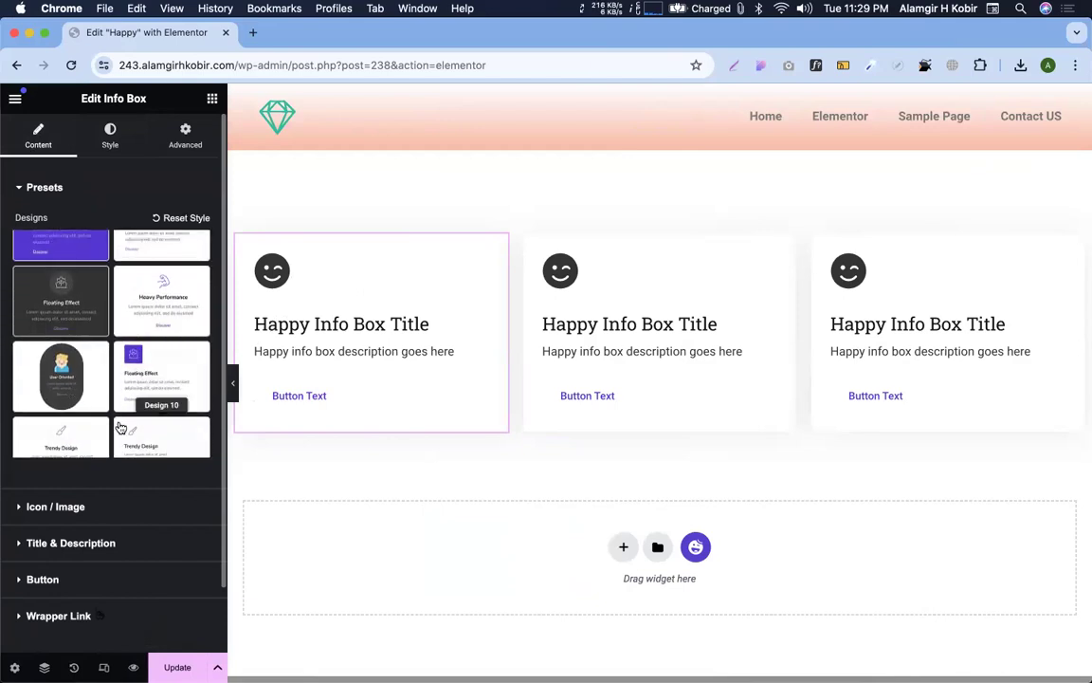
scroll(114, 427, "up", 3)
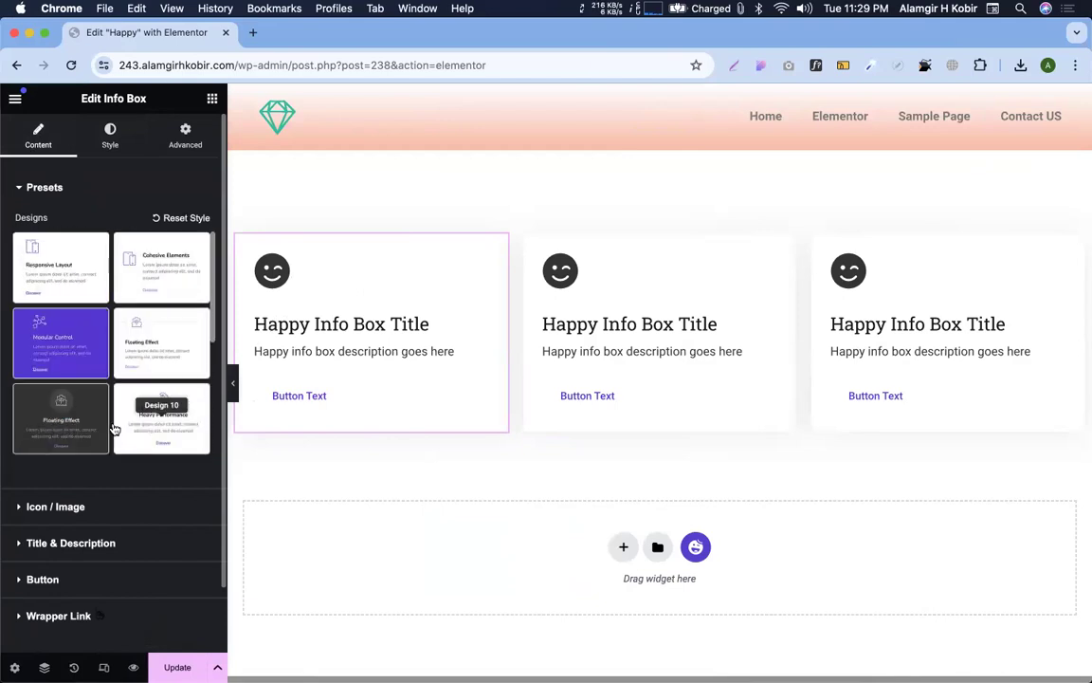
left_click(50, 337)
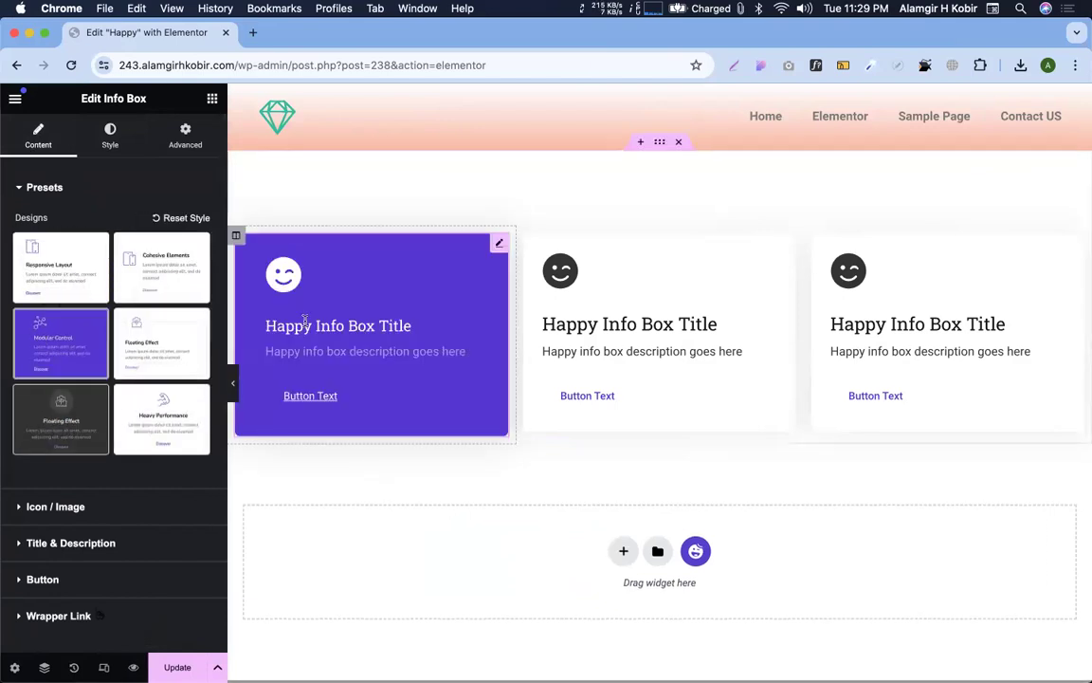
key("ctrl+Right")
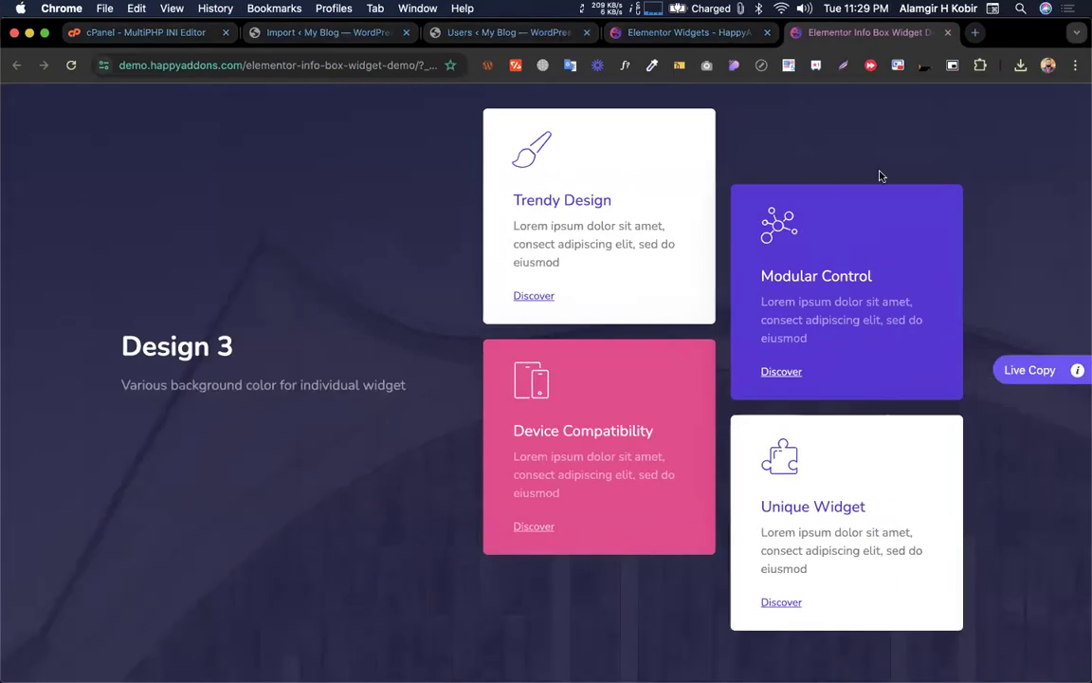
key("ctrl+Left")
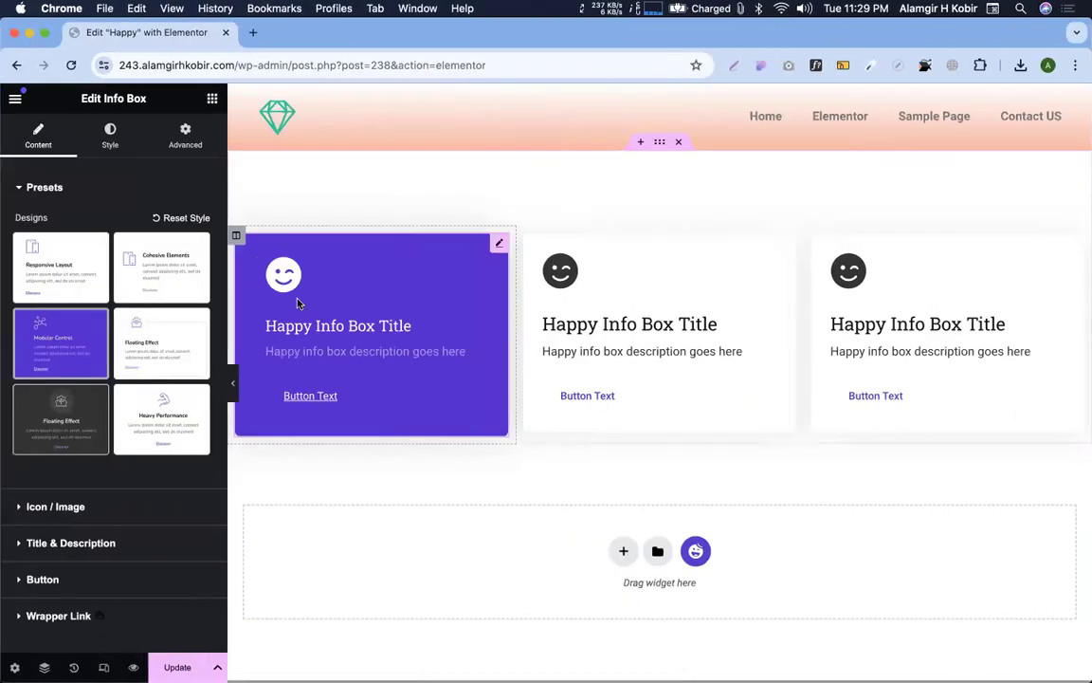
key("ctrl+Right")
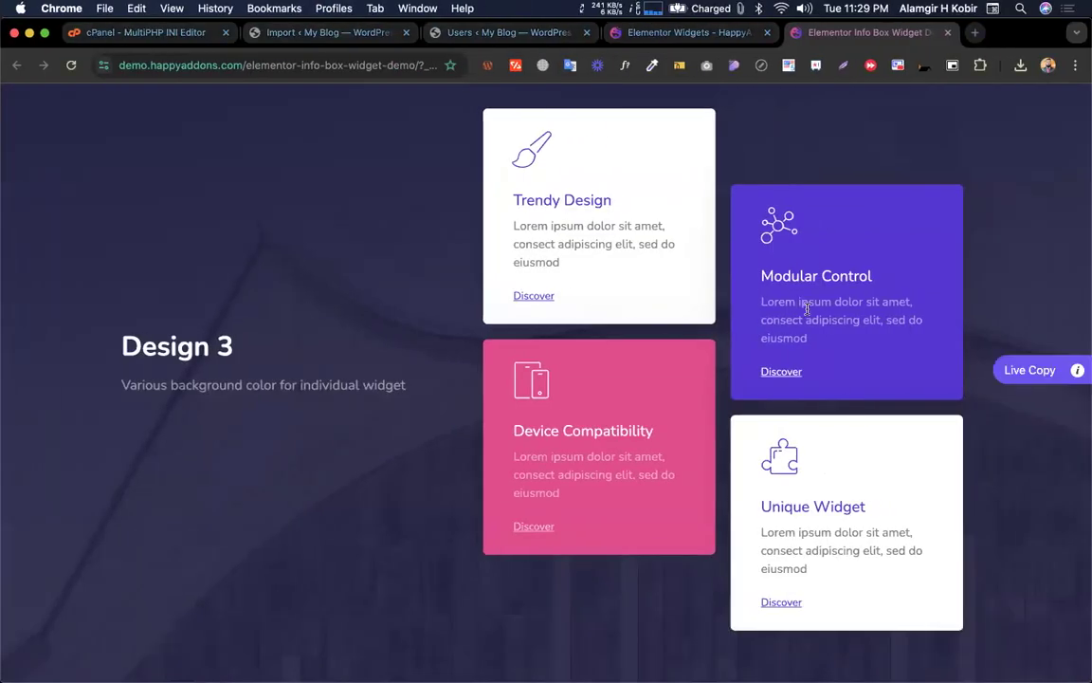
key("ctrl+Left")
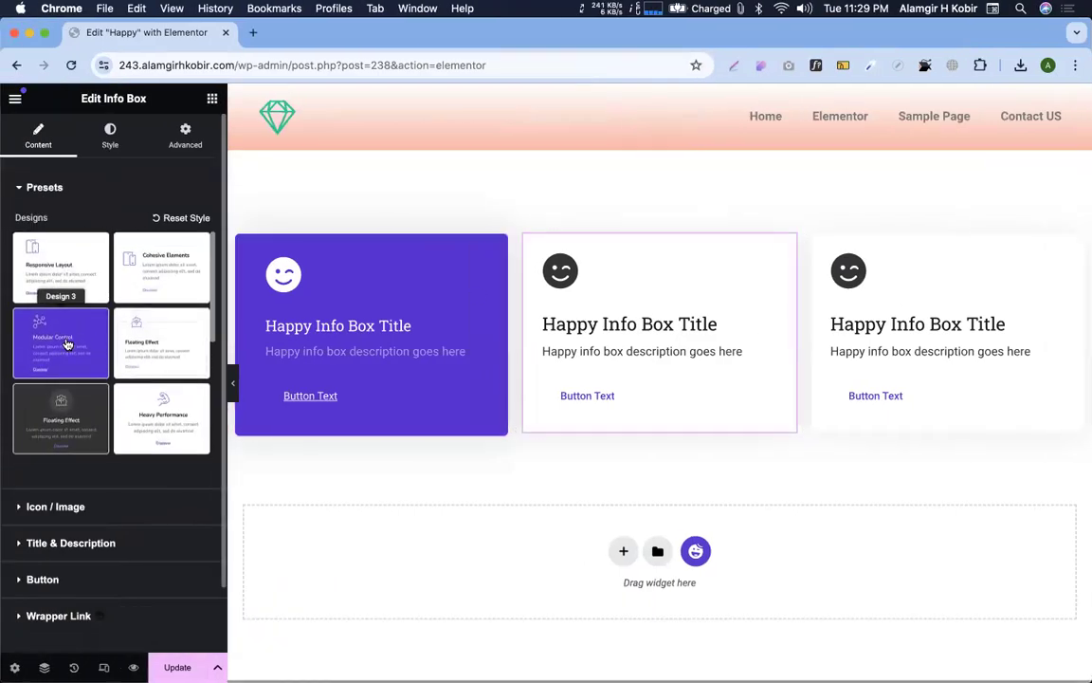
left_click(112, 144)
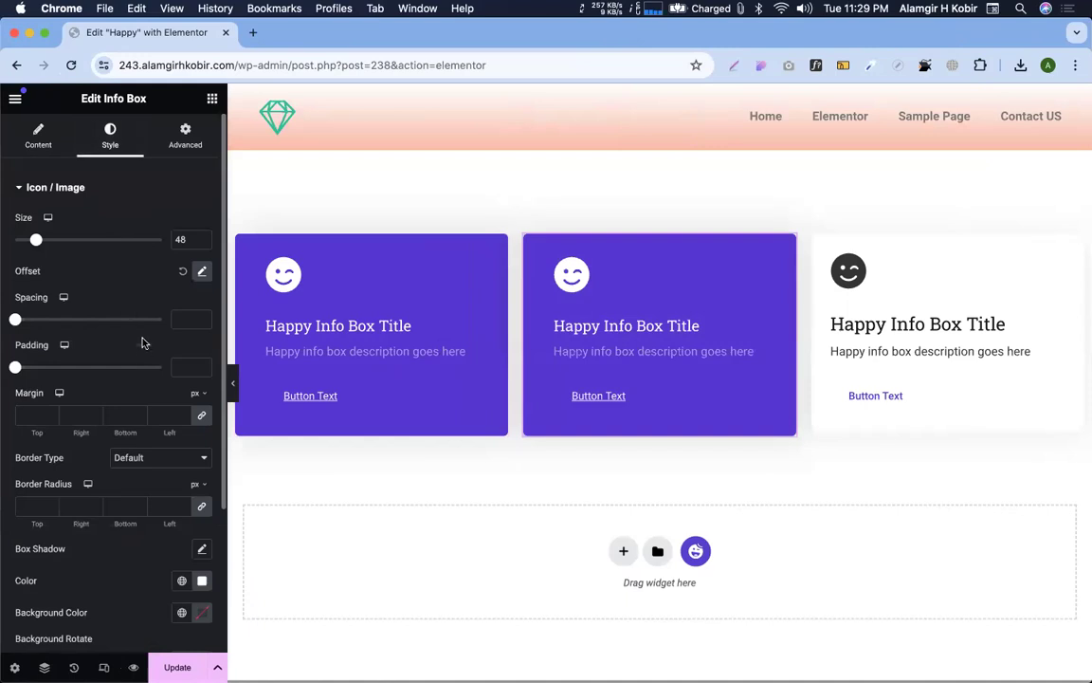
scroll(143, 342, "down", 5)
scroll(76, 547, "up", 3)
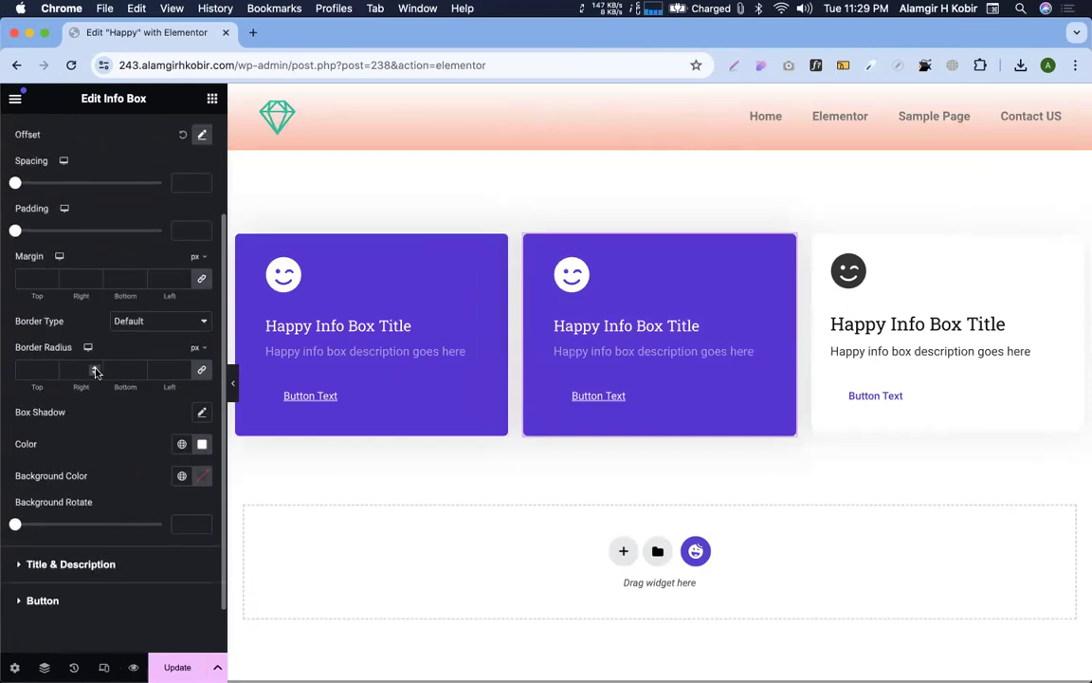
scroll(57, 540, "down", 3)
scroll(57, 512, "up", 2)
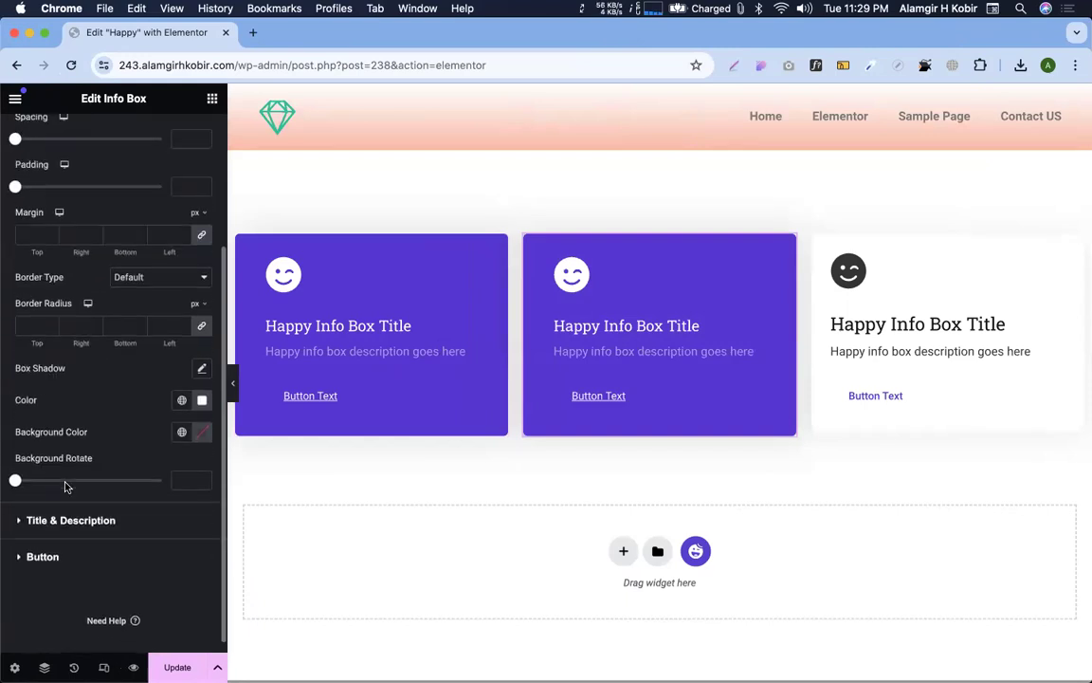
left_click(203, 446)
left_click(202, 446)
left_click(202, 480)
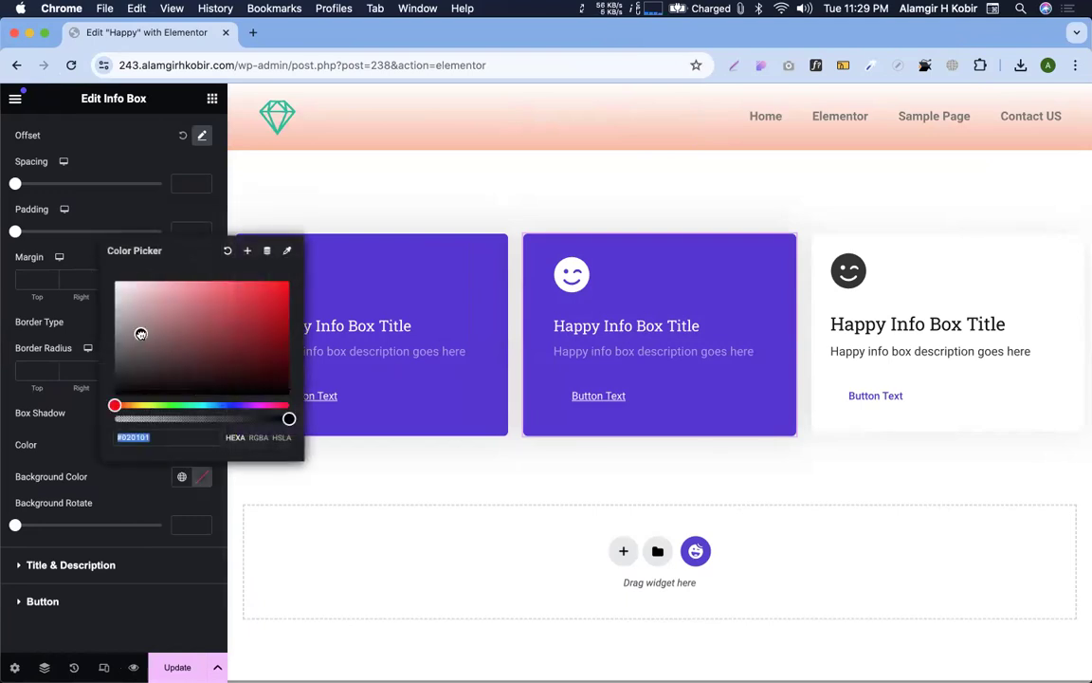
left_click_drag(126, 301, 74, 252)
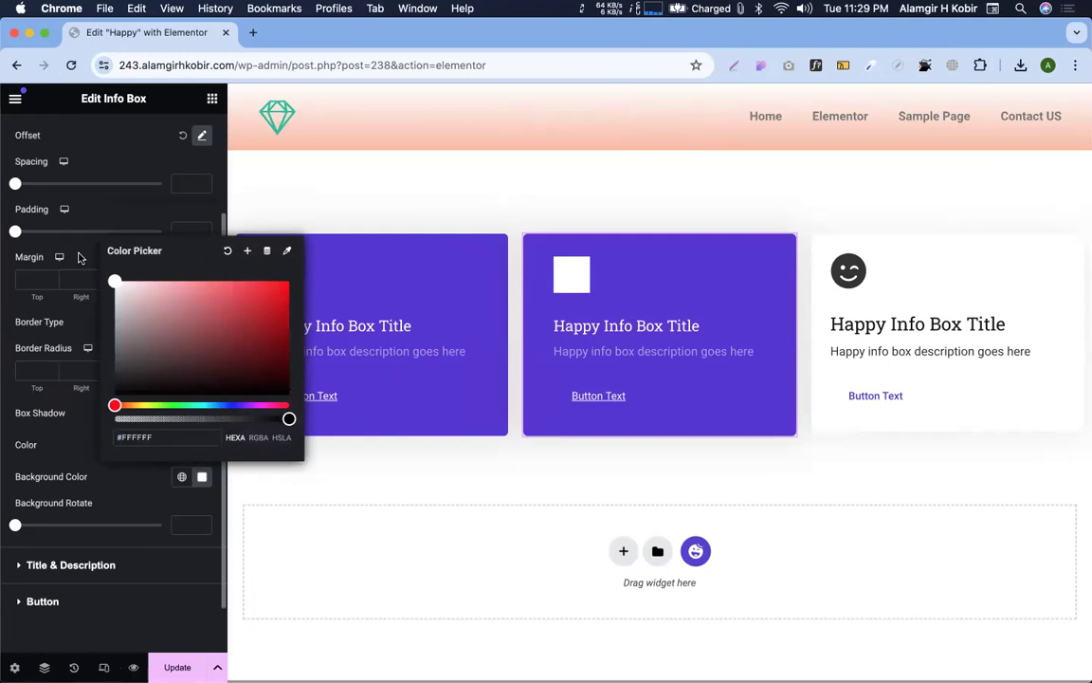
left_click(87, 476)
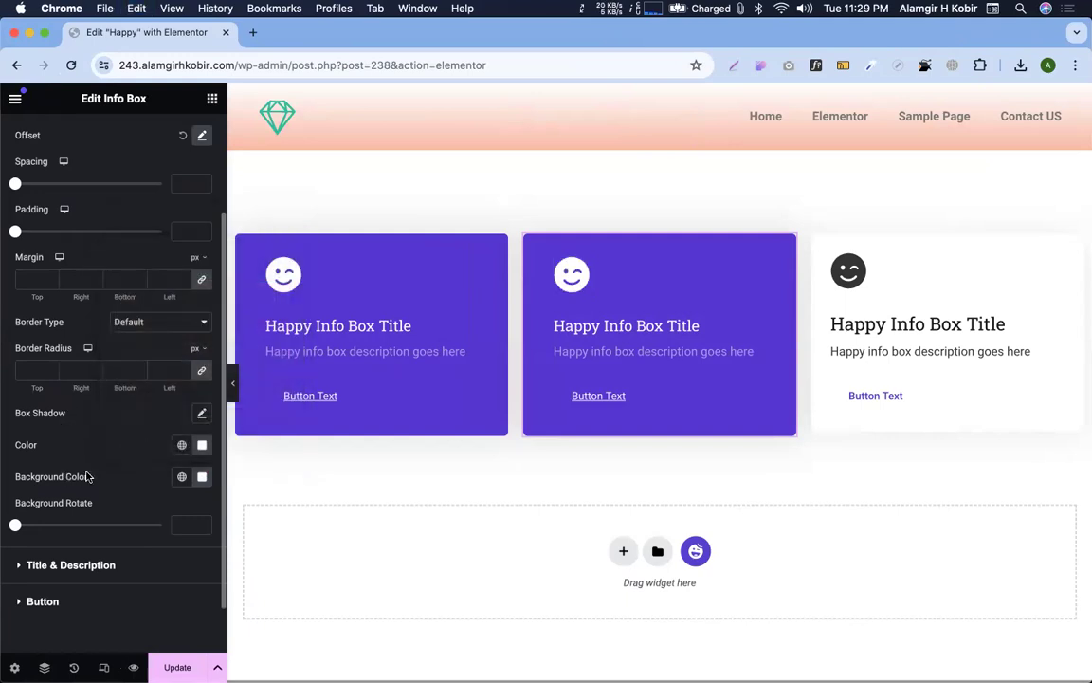
scroll(136, 168, "up", 3)
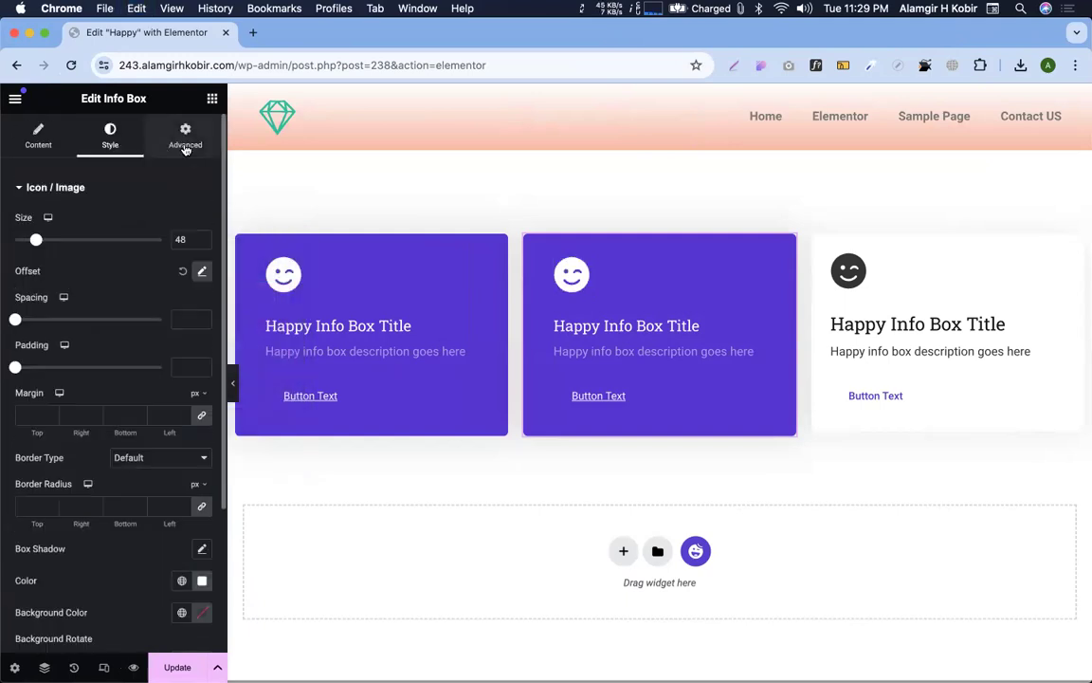
left_click(185, 144)
scroll(104, 502, "down", 5)
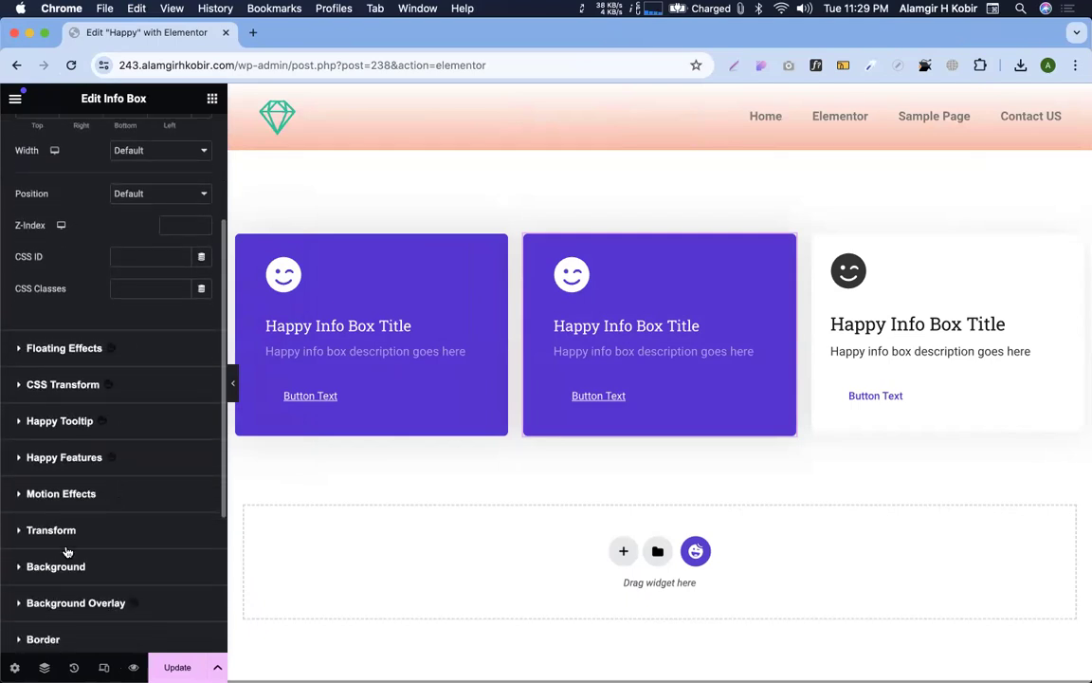
scroll(67, 552, "down", 2)
left_click(66, 514)
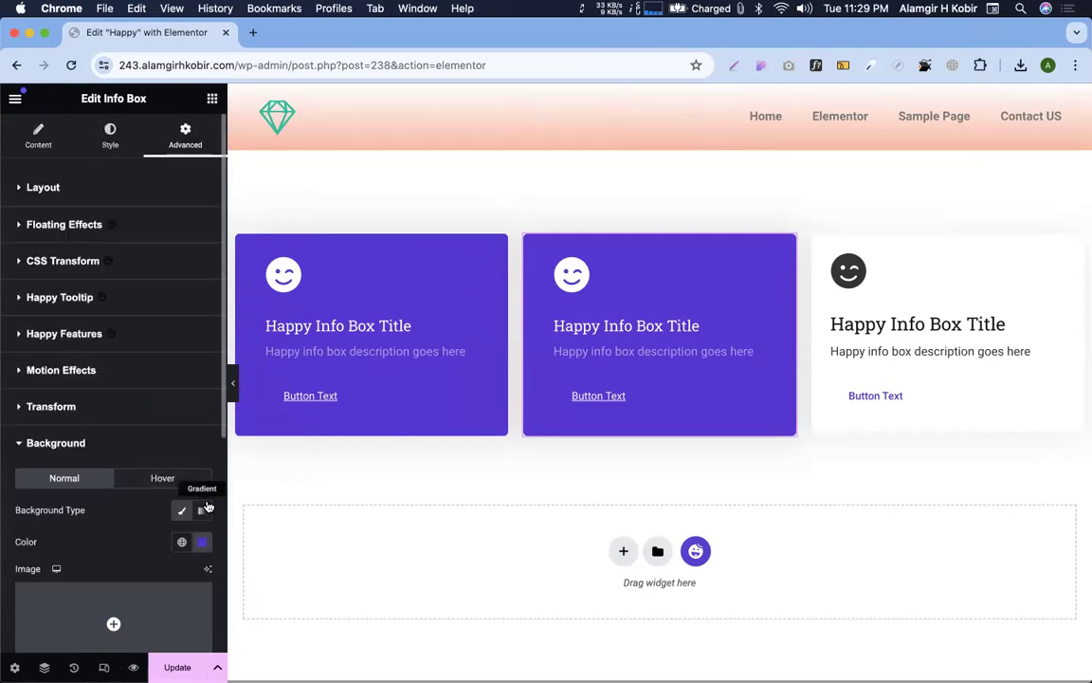
scroll(207, 502, "down", 3)
left_click(202, 406)
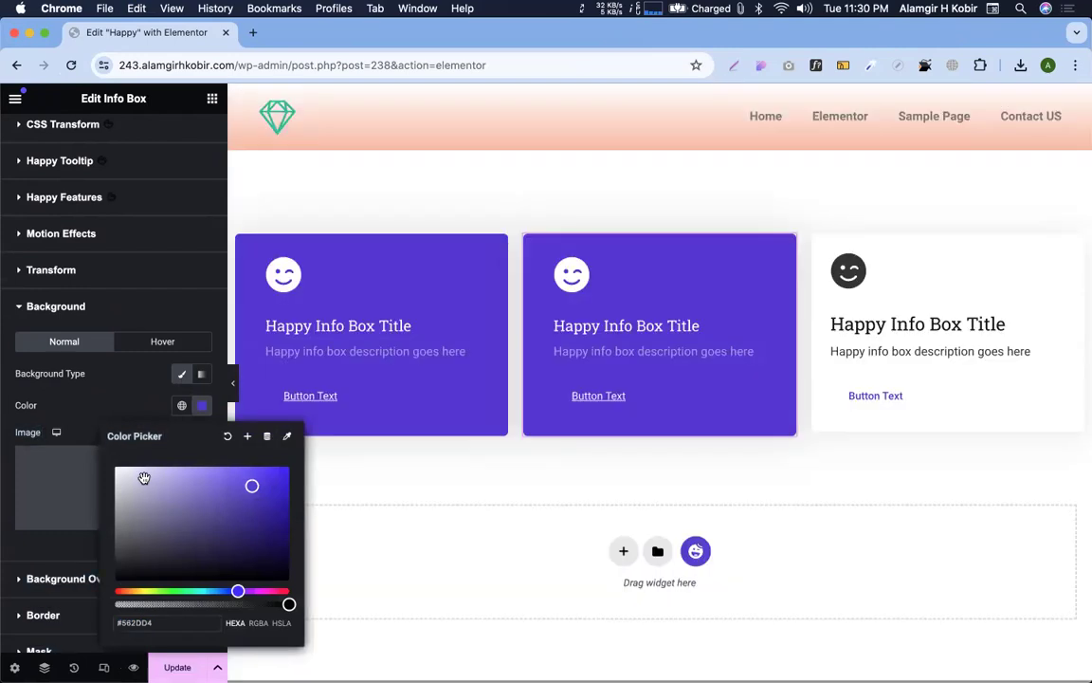
left_click_drag(144, 478, 81, 449)
left_click(105, 390)
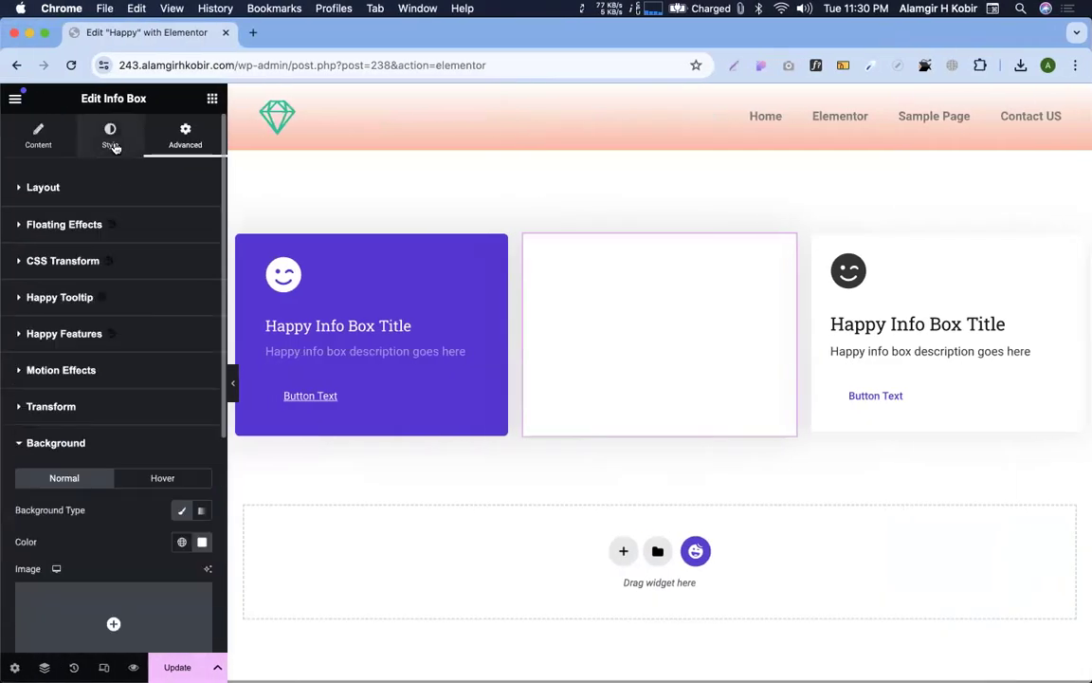
left_click(111, 137)
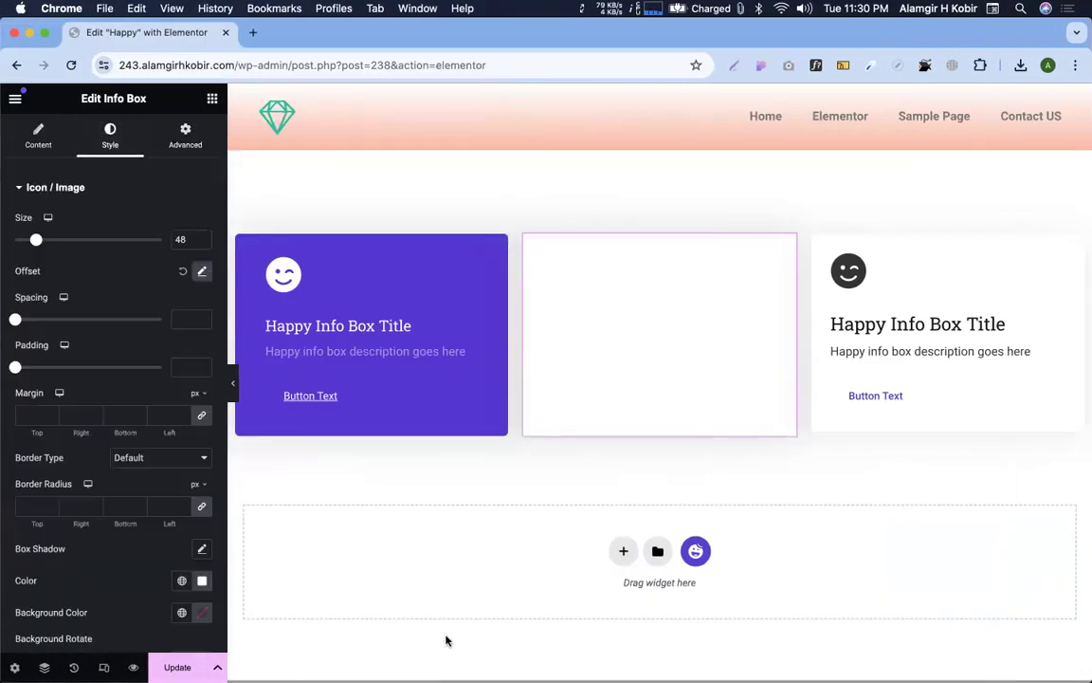
key("super+z")
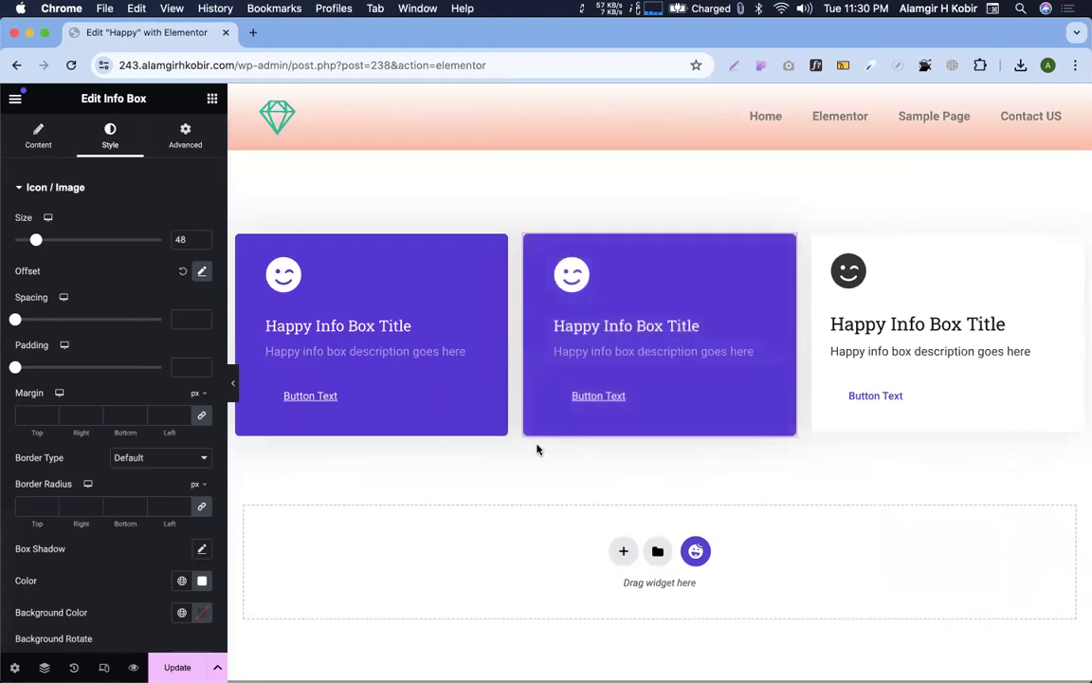
Apply the dark Design 7 preset to the third info box and narrow its column
left_click(1000, 293)
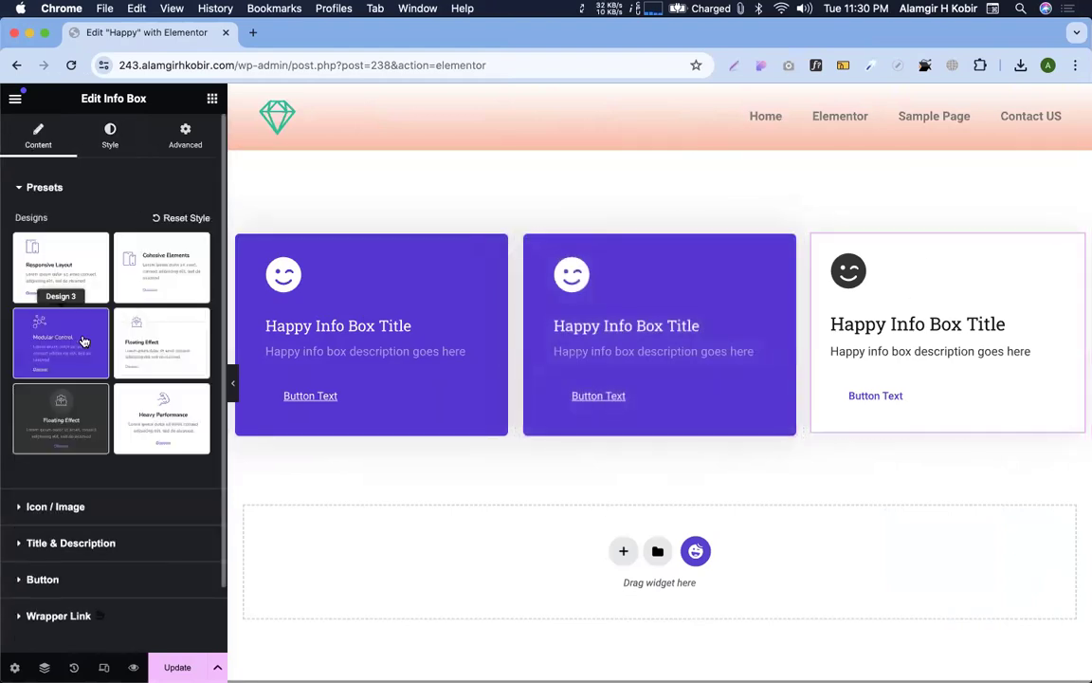
scroll(56, 293, "down", 5)
left_click(59, 379)
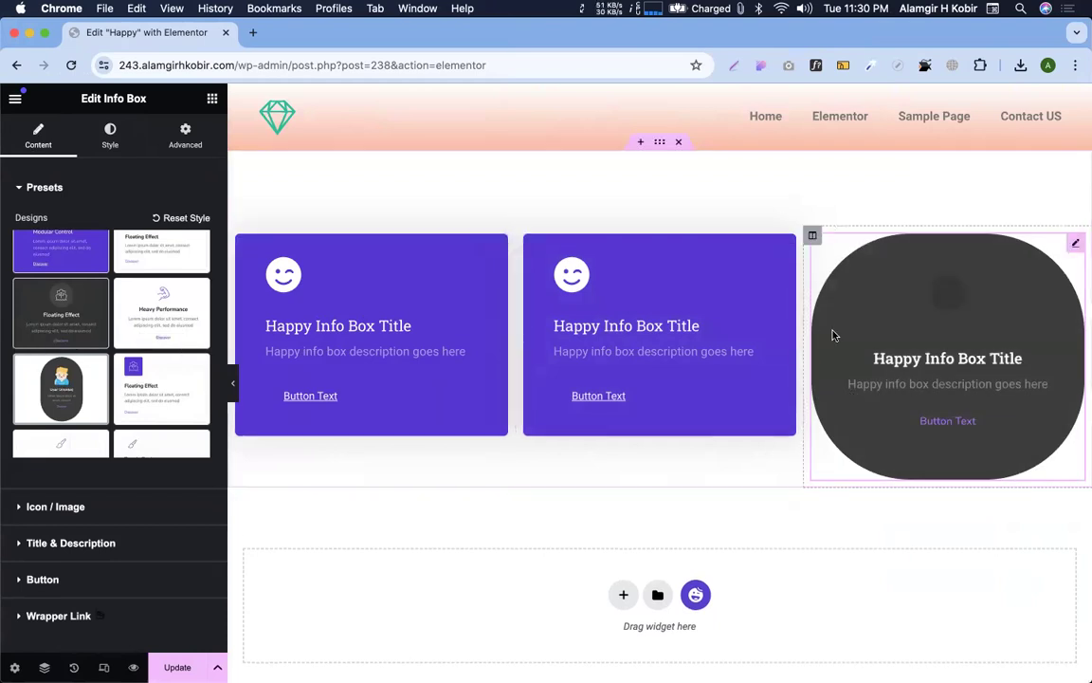
left_click_drag(824, 304, 902, 303)
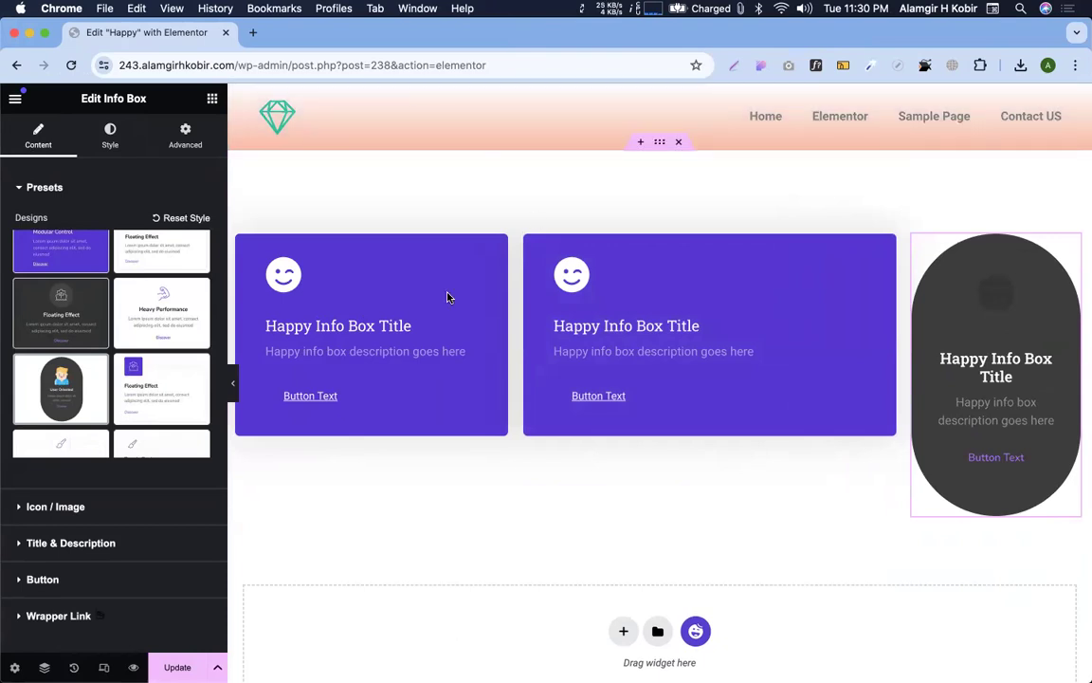
scroll(446, 295, "down", 5)
Add a single-column section below the info boxes and place a Team Member widget in it
left_click(623, 297)
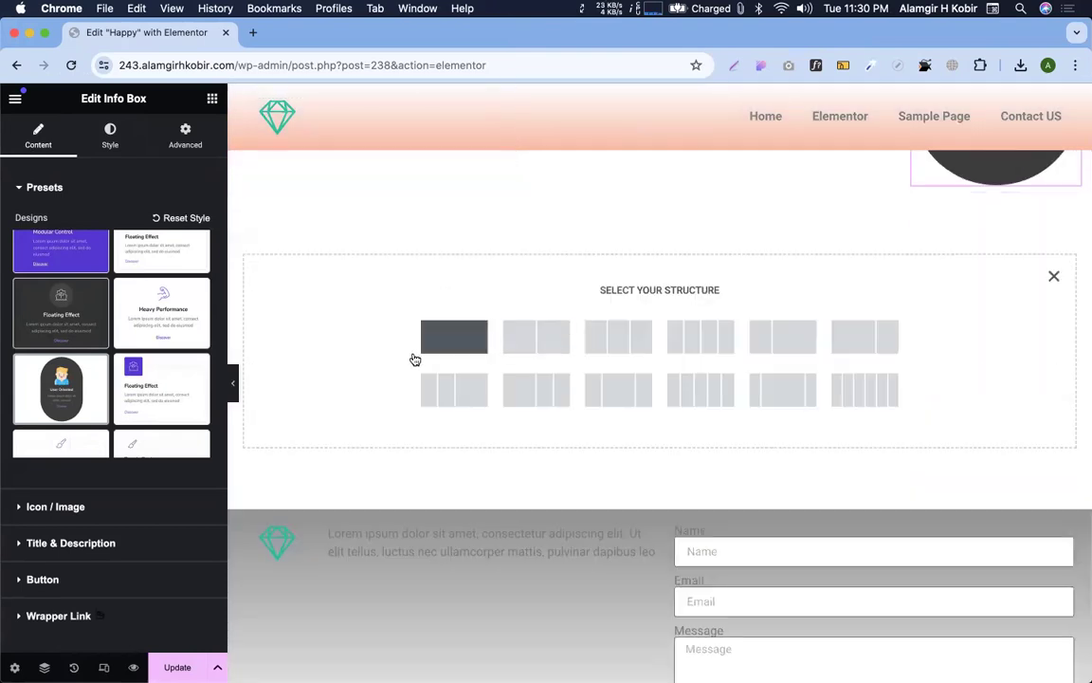
left_click(454, 337)
left_click(212, 98)
scroll(90, 383, "down", 3)
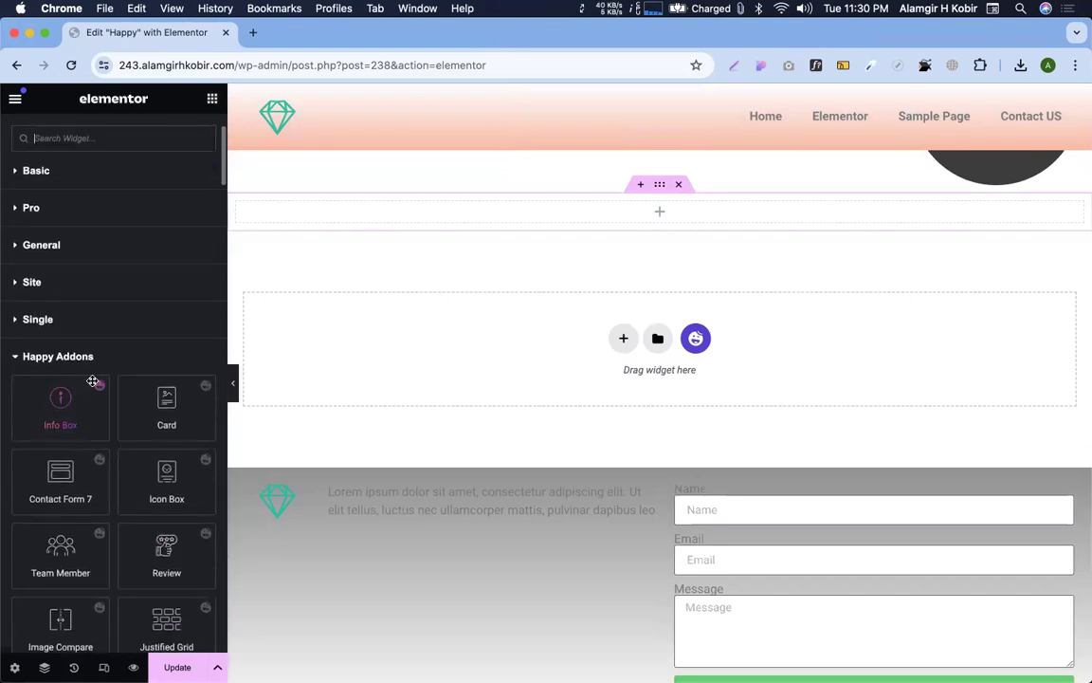
scroll(142, 474, "down", 1)
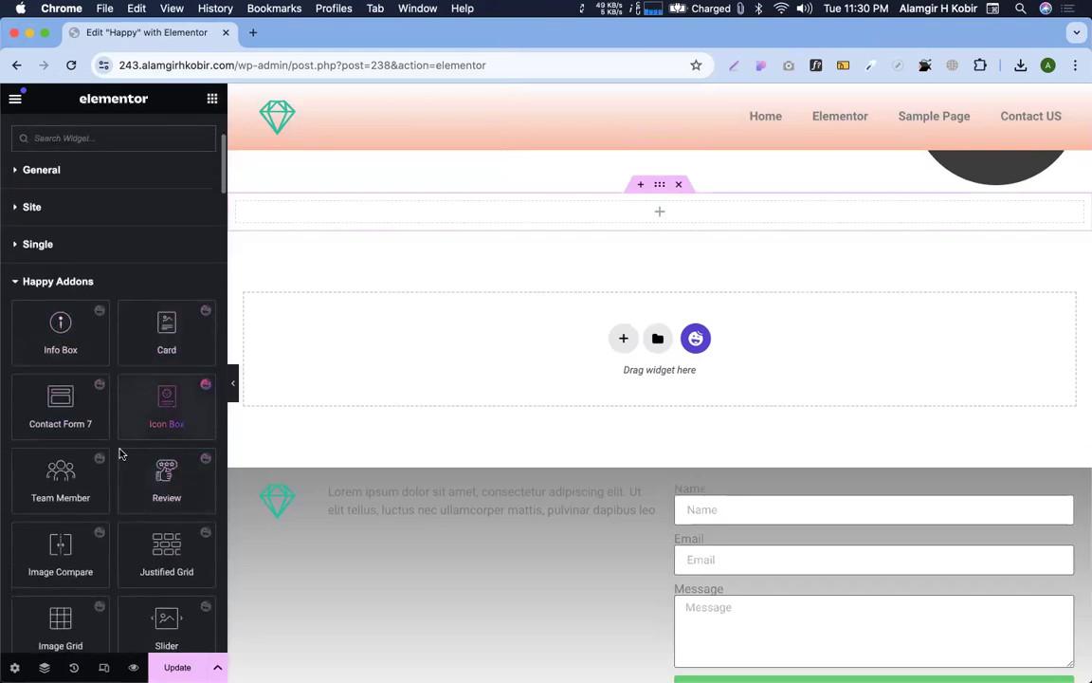
scroll(120, 454, "down", 2)
left_click_drag(71, 402, 687, 218)
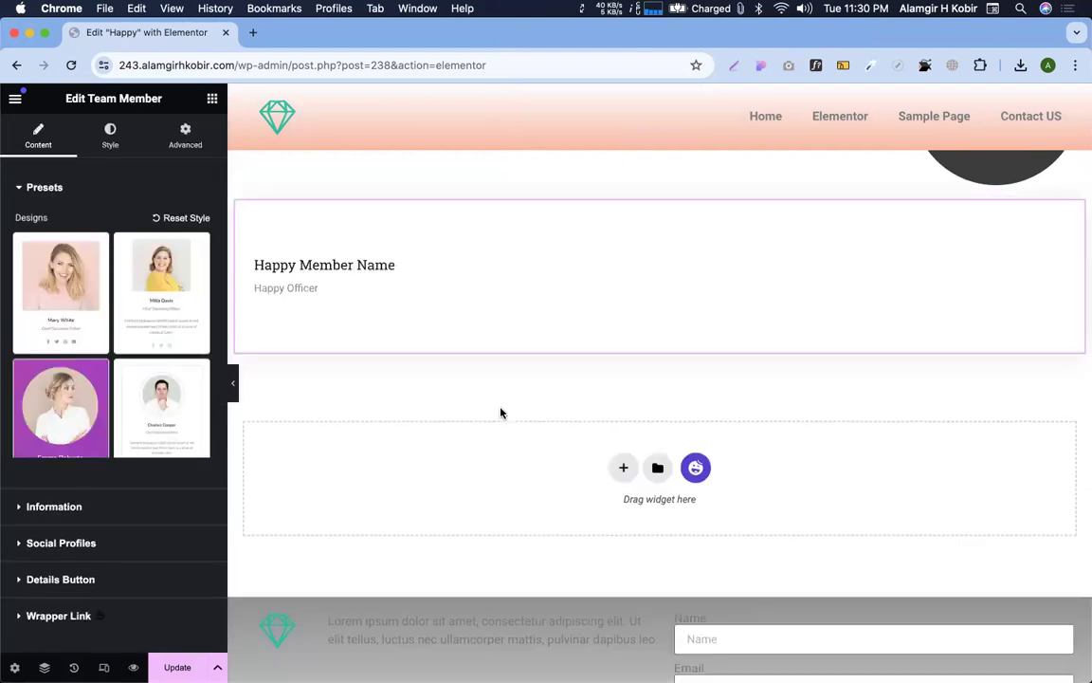
scroll(578, 383, "down", 2)
scroll(578, 383, "up", 2)
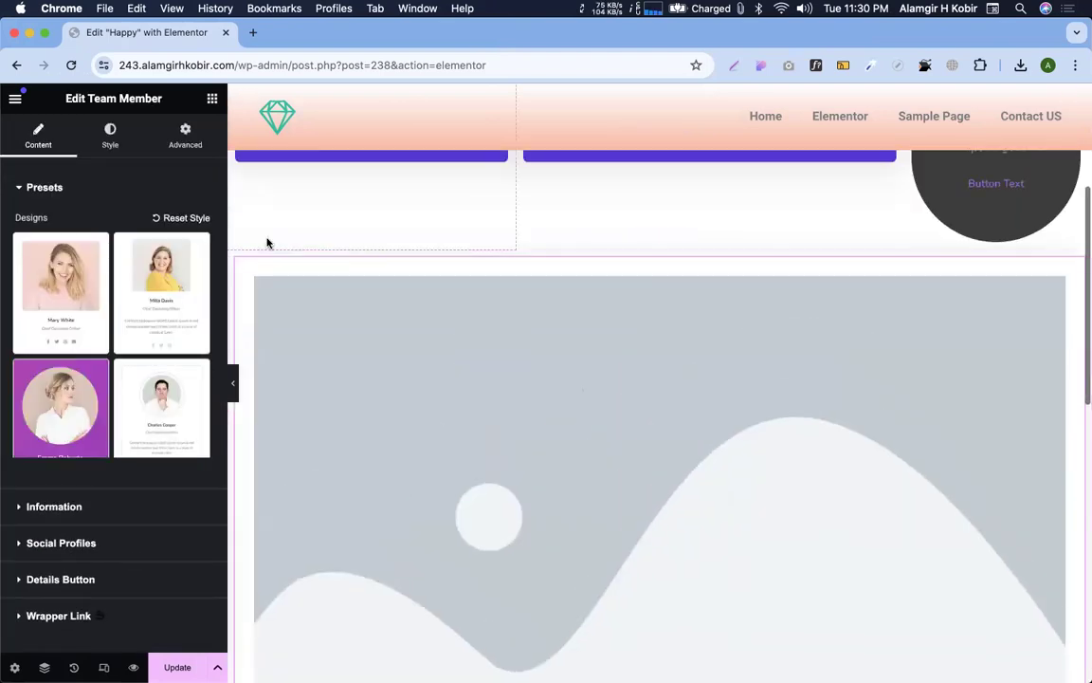
Fill the row with three Team Member cards by duplicating the team card's column
left_click(237, 260)
right_click(237, 261)
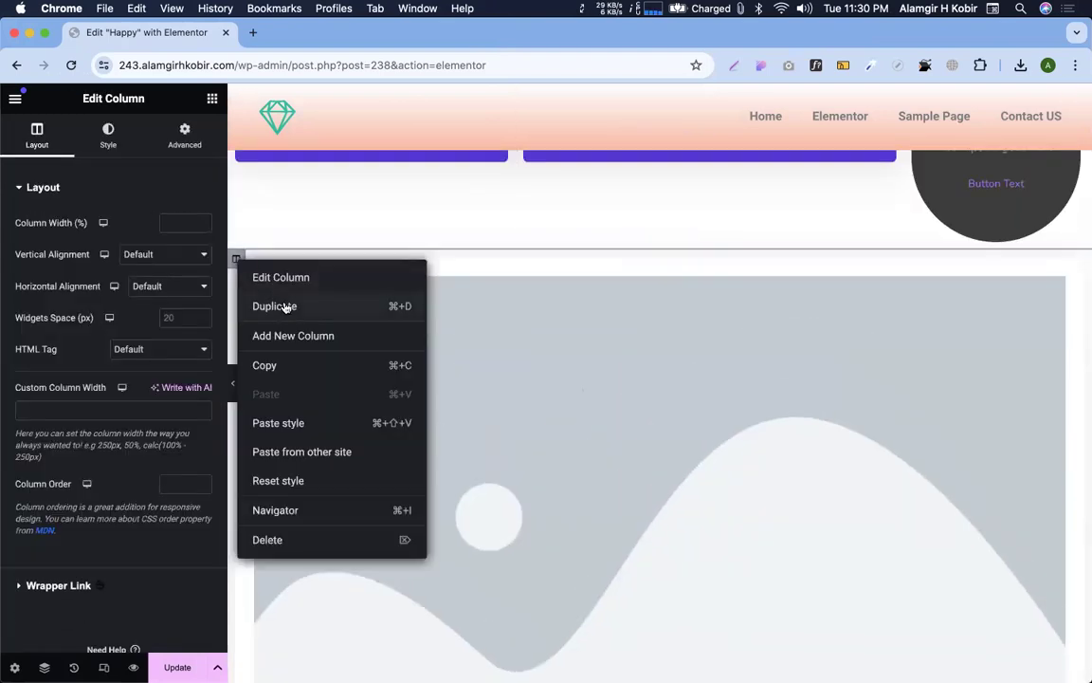
left_click(288, 337)
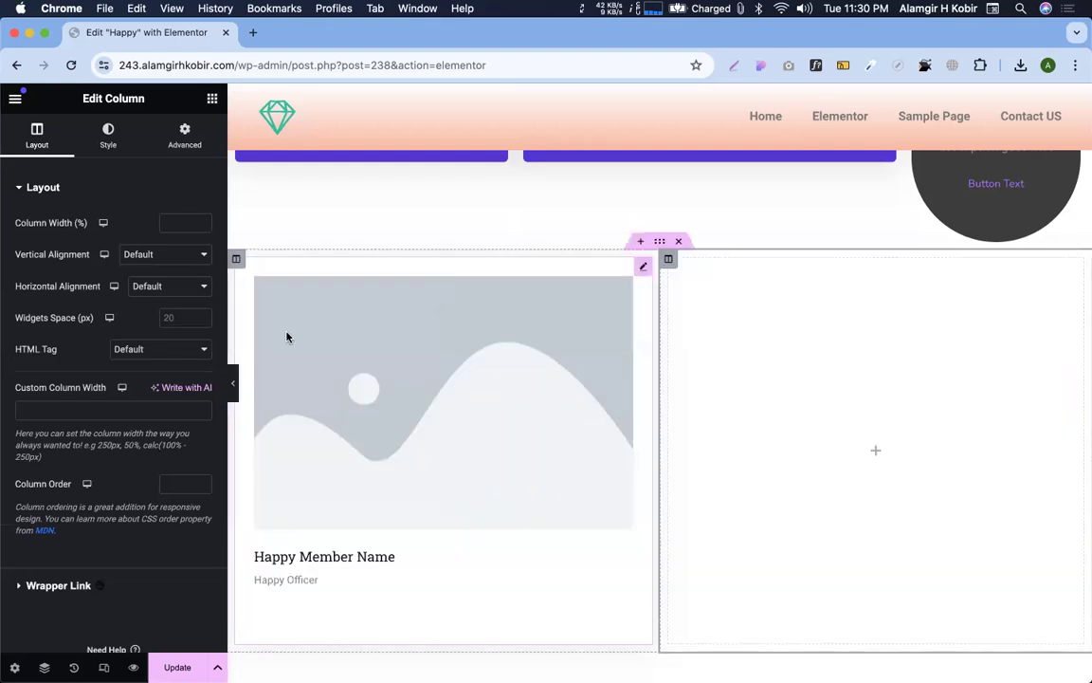
key("super+z")
key("super+z")
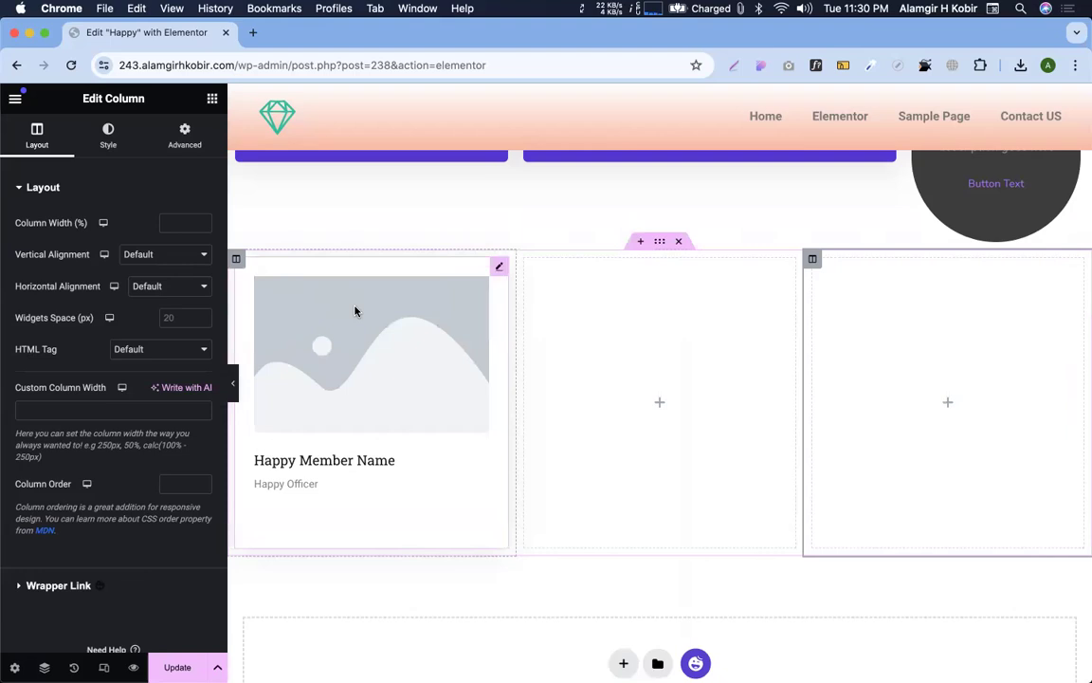
key("super+z")
key("super+z")
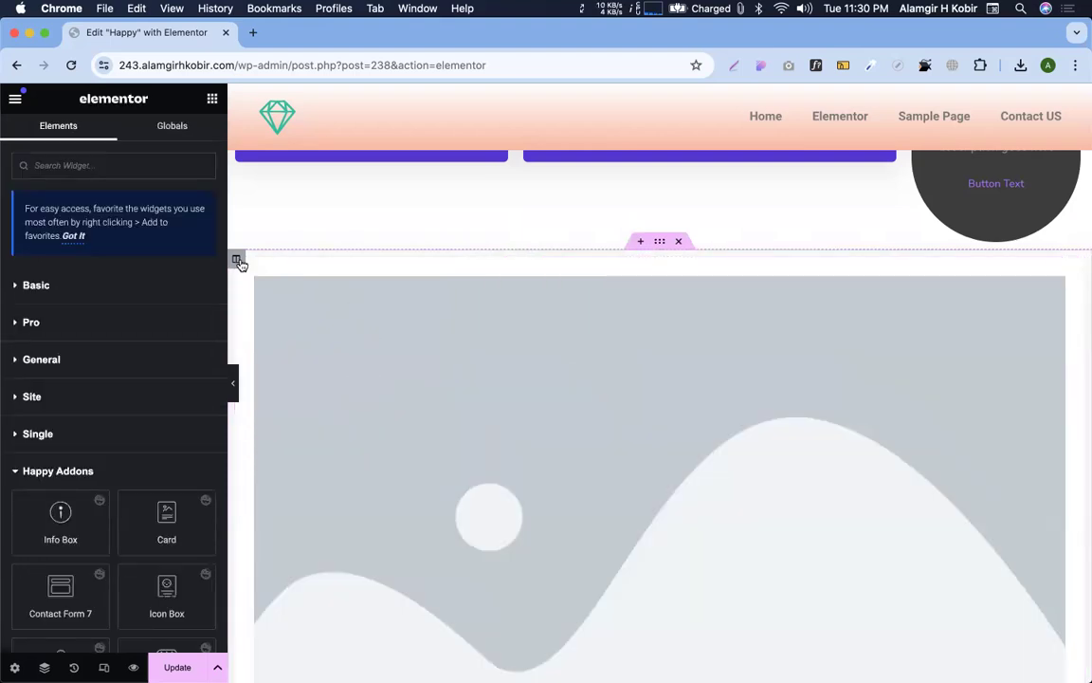
left_click(237, 260)
key("super+shift+z")
key("super+shift+z")
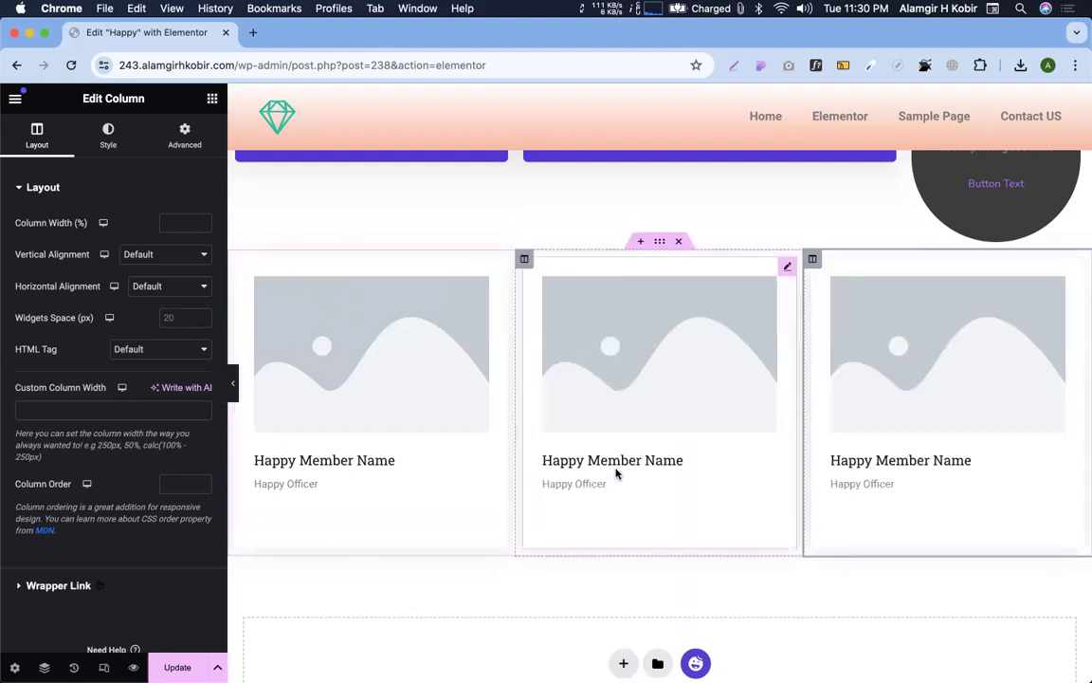
key("ctrl+Right")
scroll(534, 307, "up", 15)
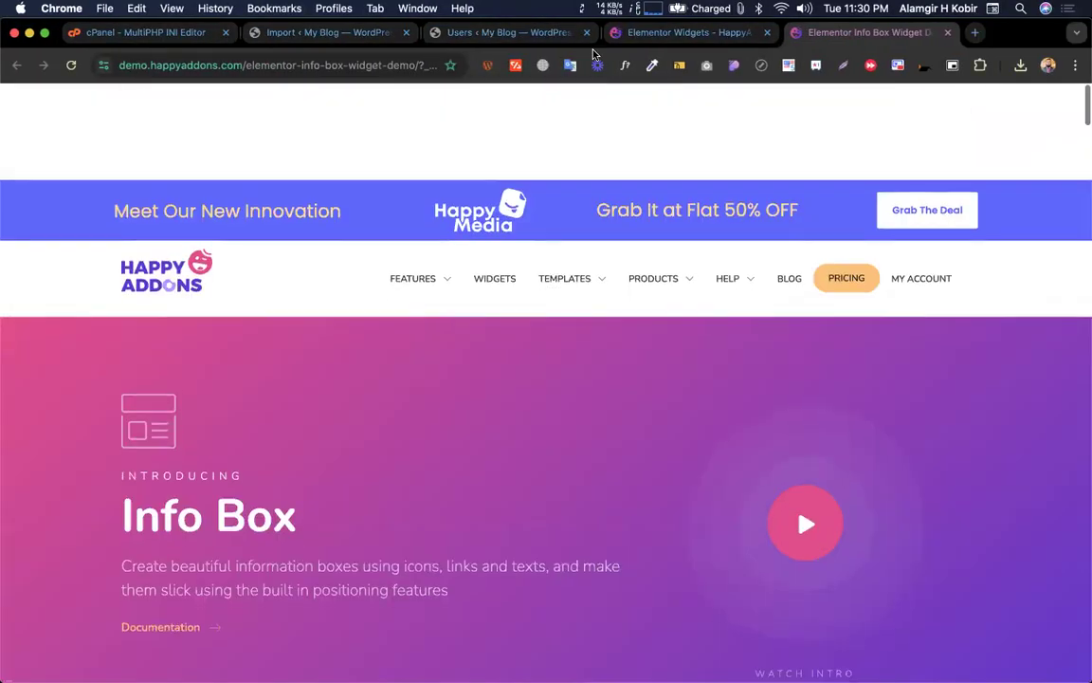
Review Team Member demo Designs 1–7, then return to the Elementor widgets list
left_click(675, 34)
scroll(590, 319, "down", 2)
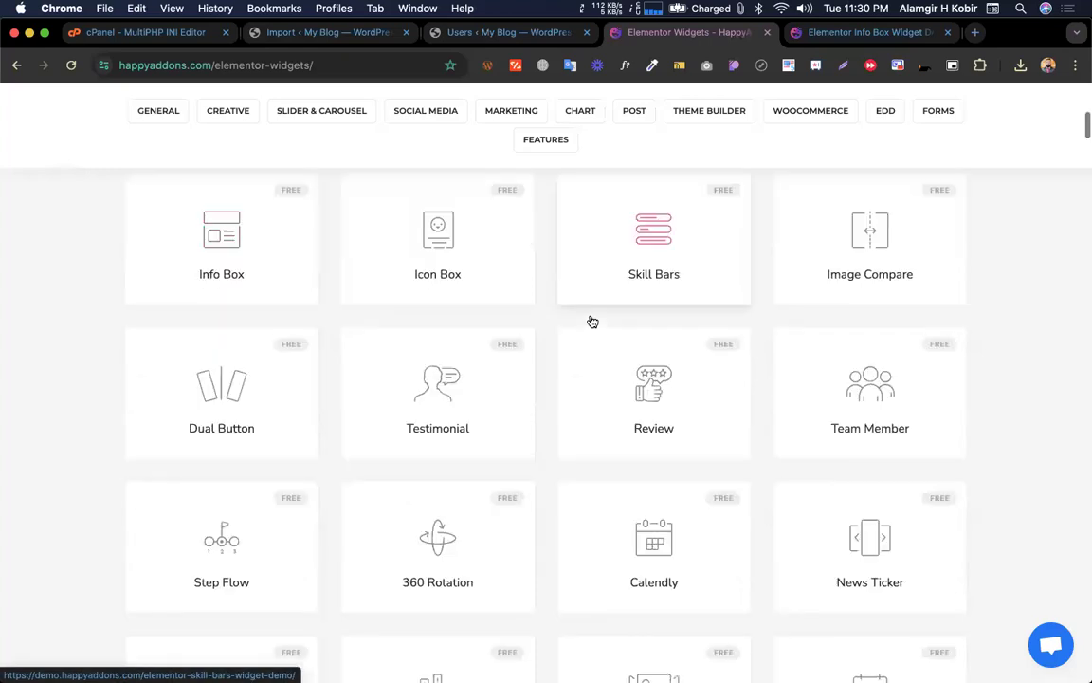
scroll(866, 369, "down", 1)
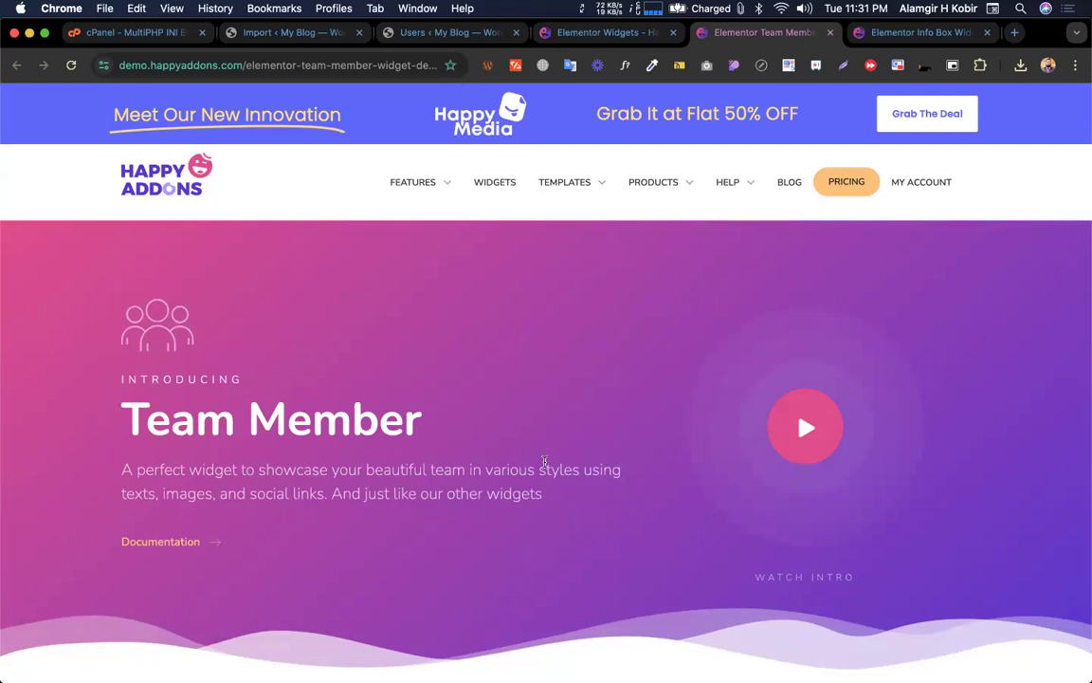
scroll(541, 519, "down", 1)
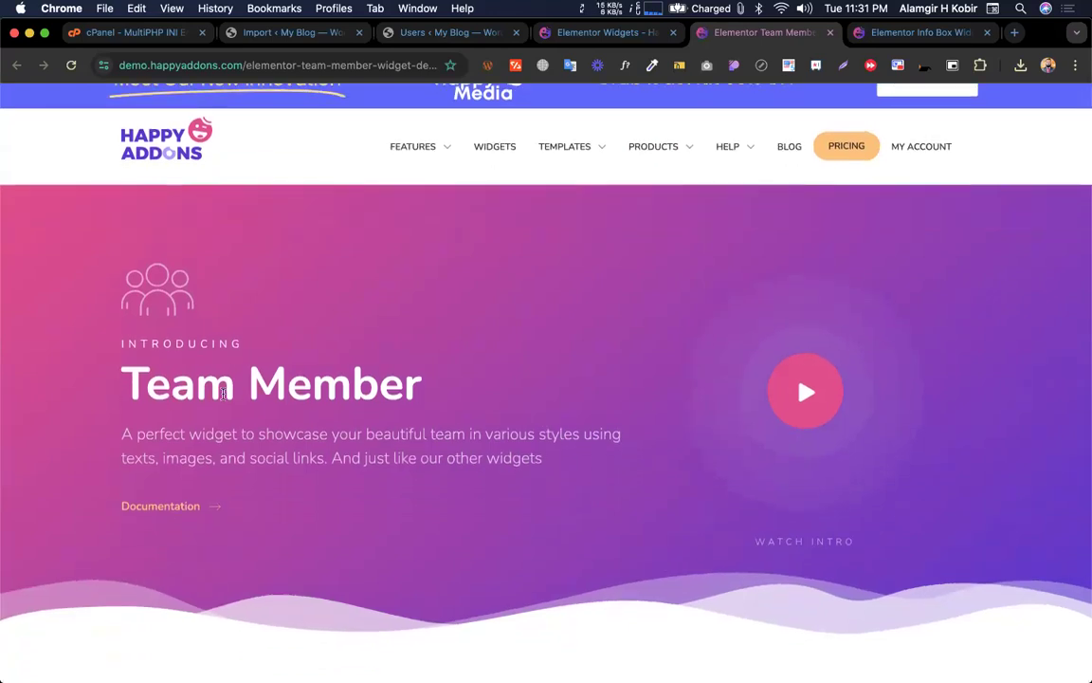
scroll(385, 393, "down", 10)
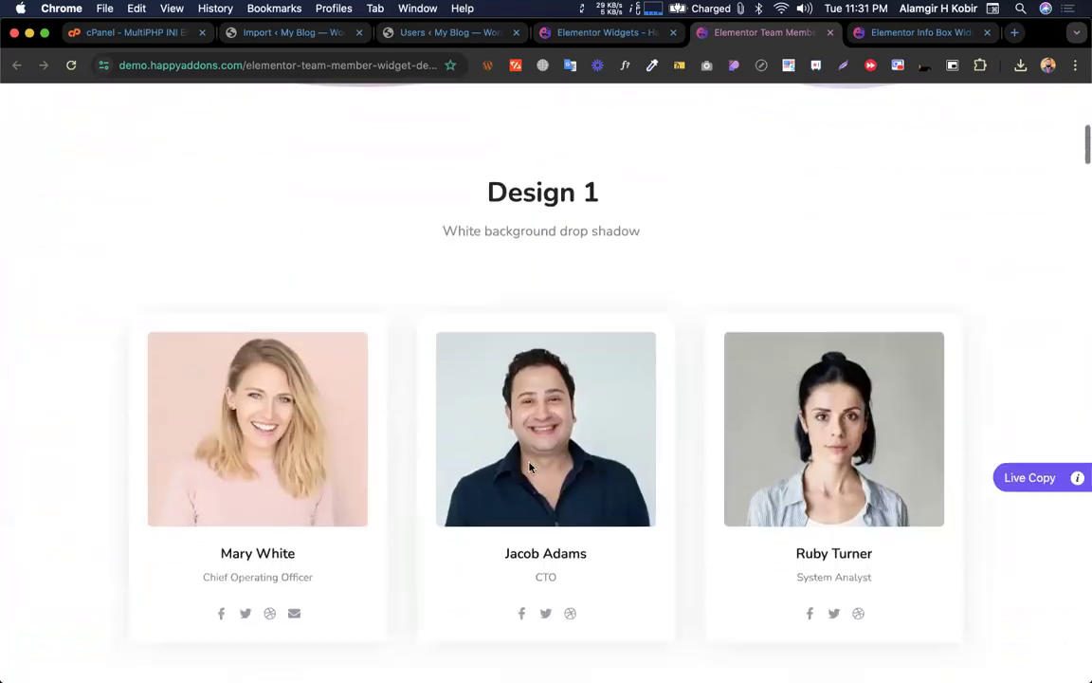
scroll(530, 467, "down", 10)
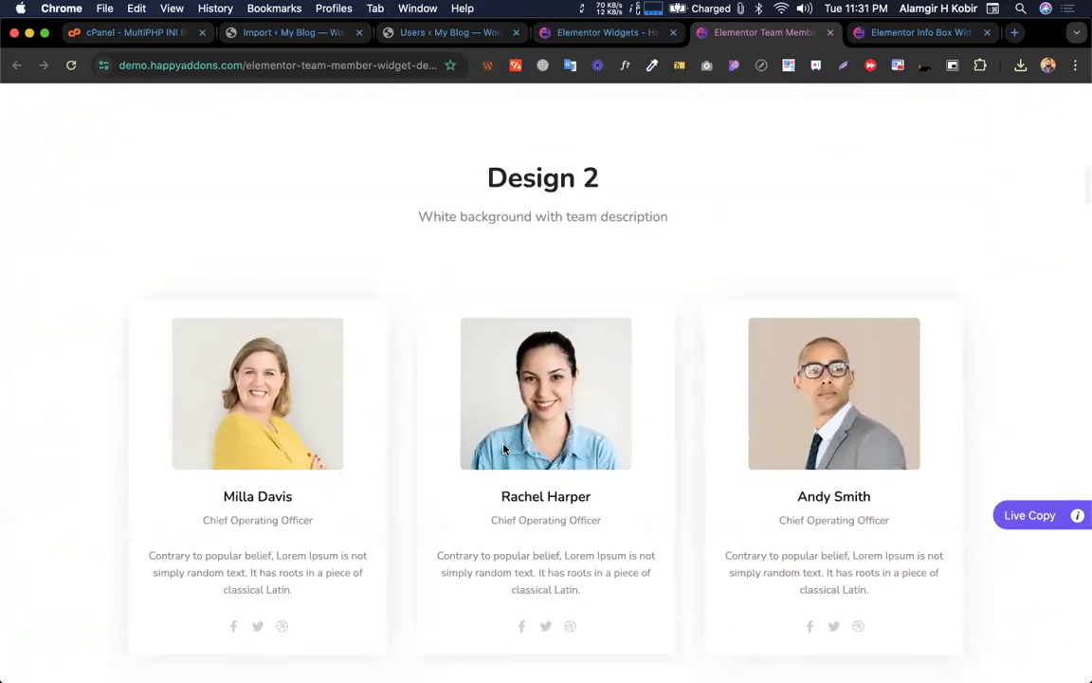
scroll(505, 448, "down", 12)
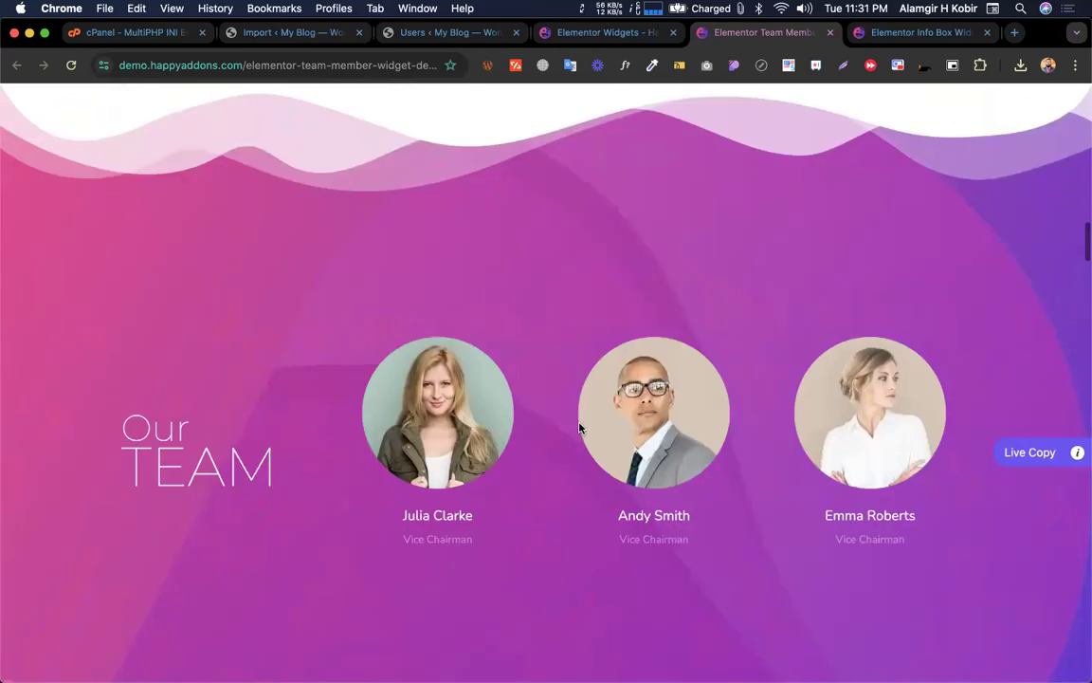
scroll(580, 427, "down", 15)
scroll(556, 433, "up", 3)
scroll(556, 432, "down", 4)
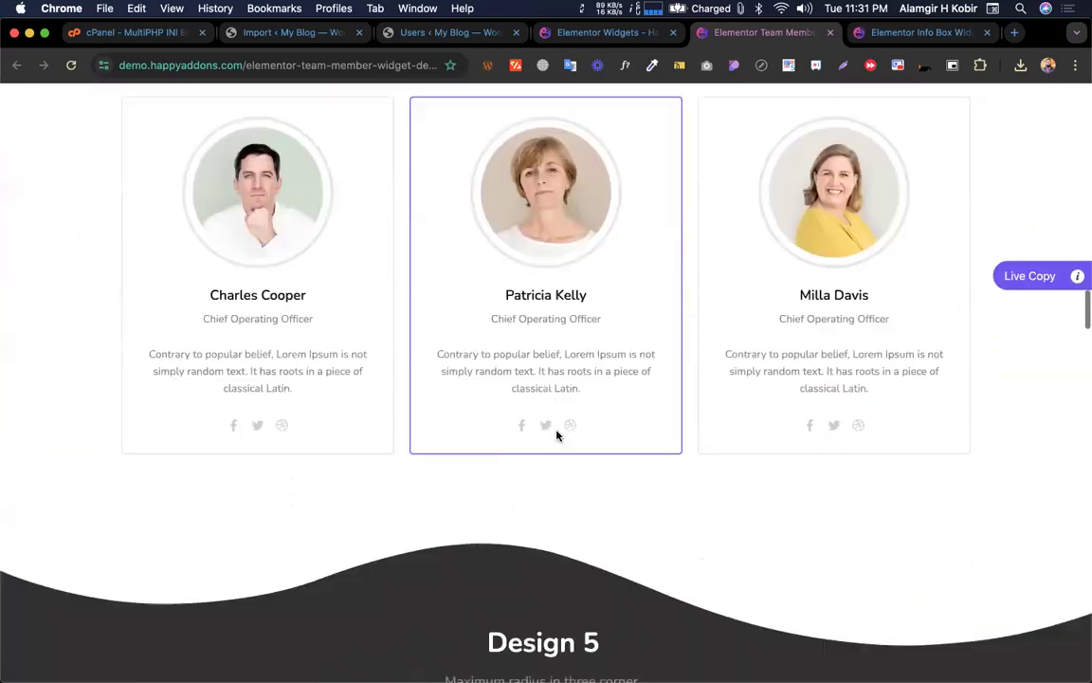
scroll(556, 434, "down", 20)
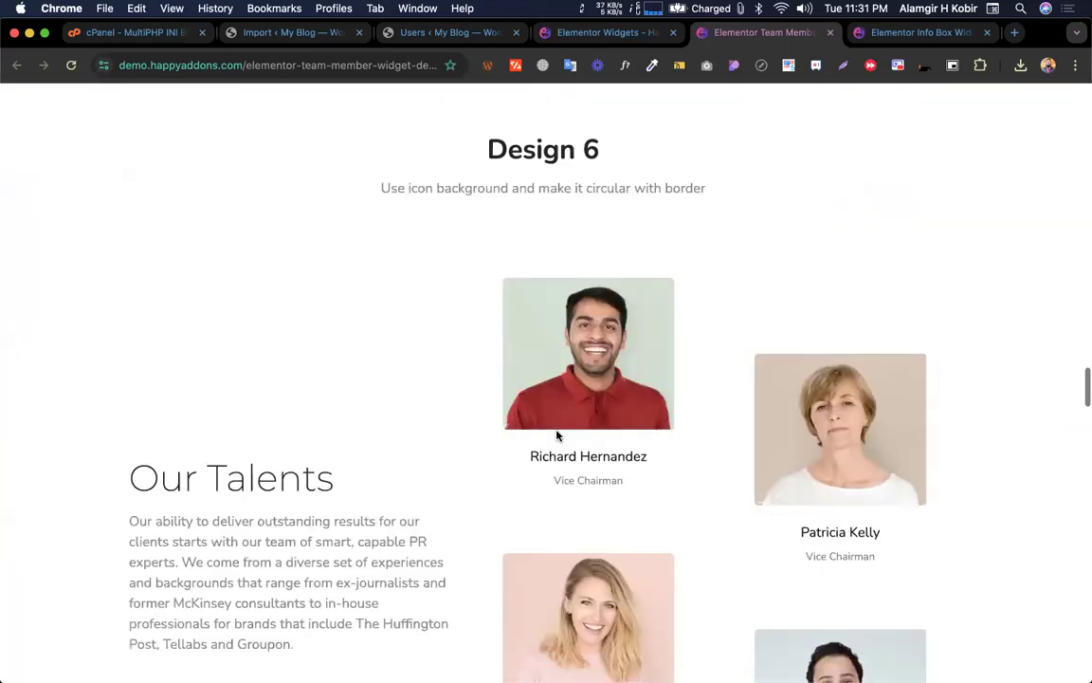
scroll(556, 435, "down", 10)
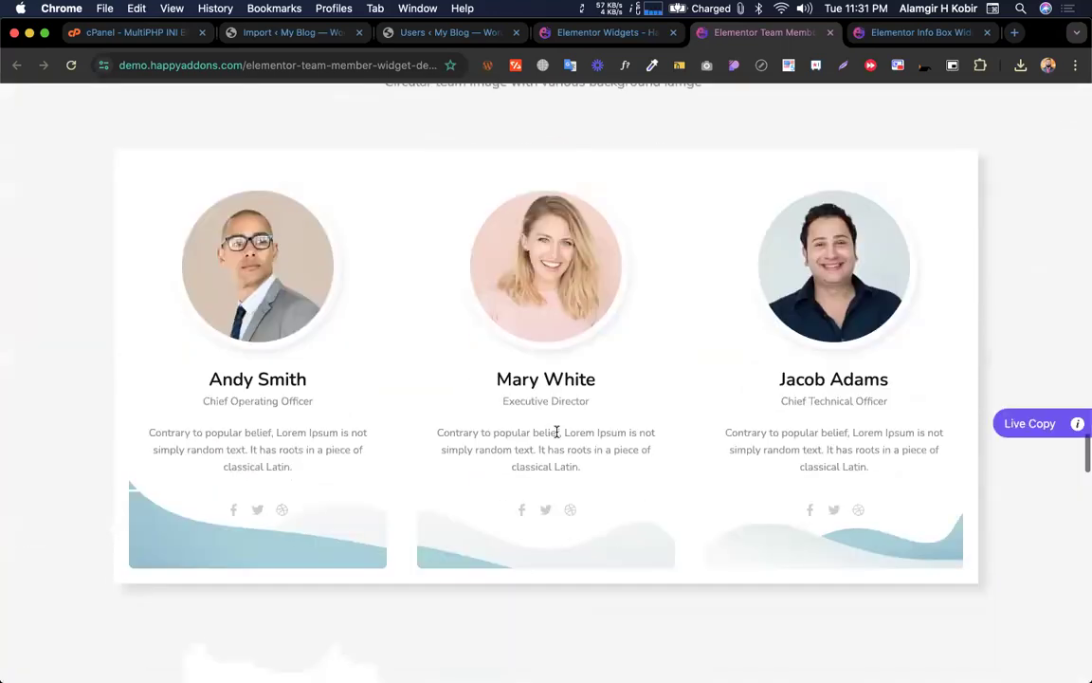
scroll(557, 432, "up", 4)
scroll(557, 433, "down", 4)
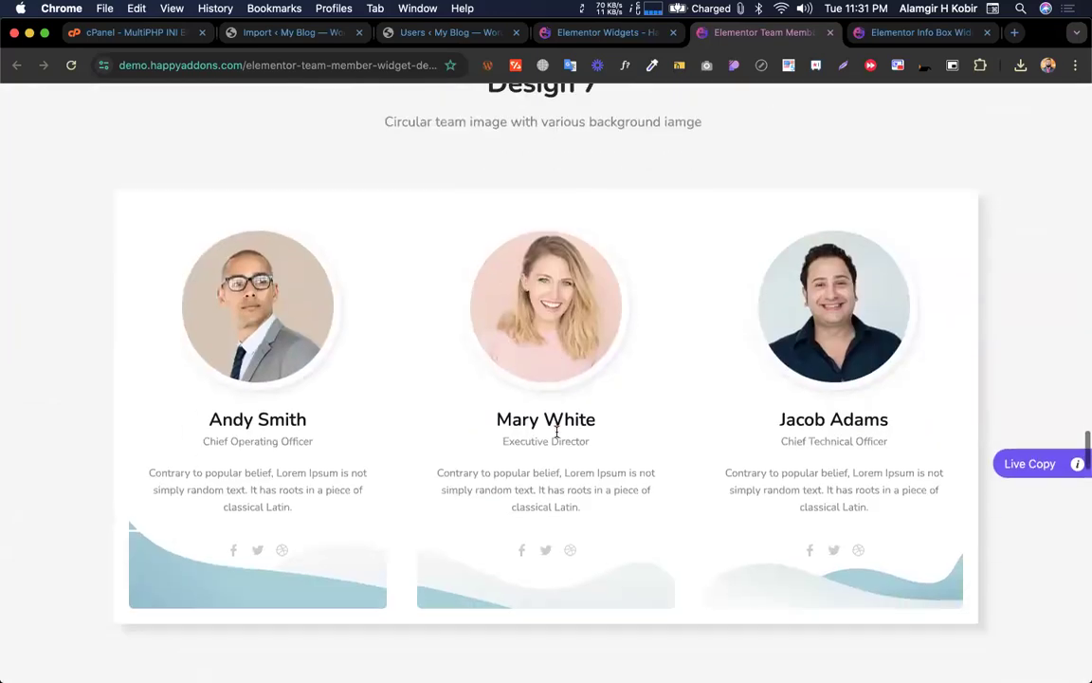
left_click(600, 38)
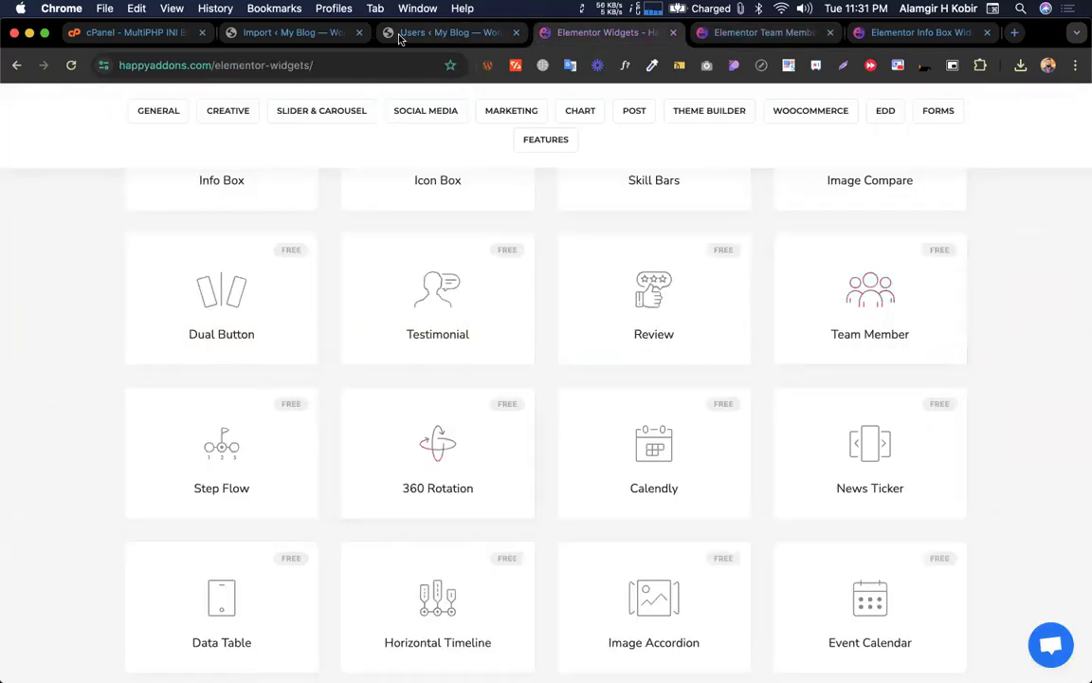
key("ctrl+Left")
Apply the circular-photo wave preset to the first, second and third Team Member cards
left_click(315, 286)
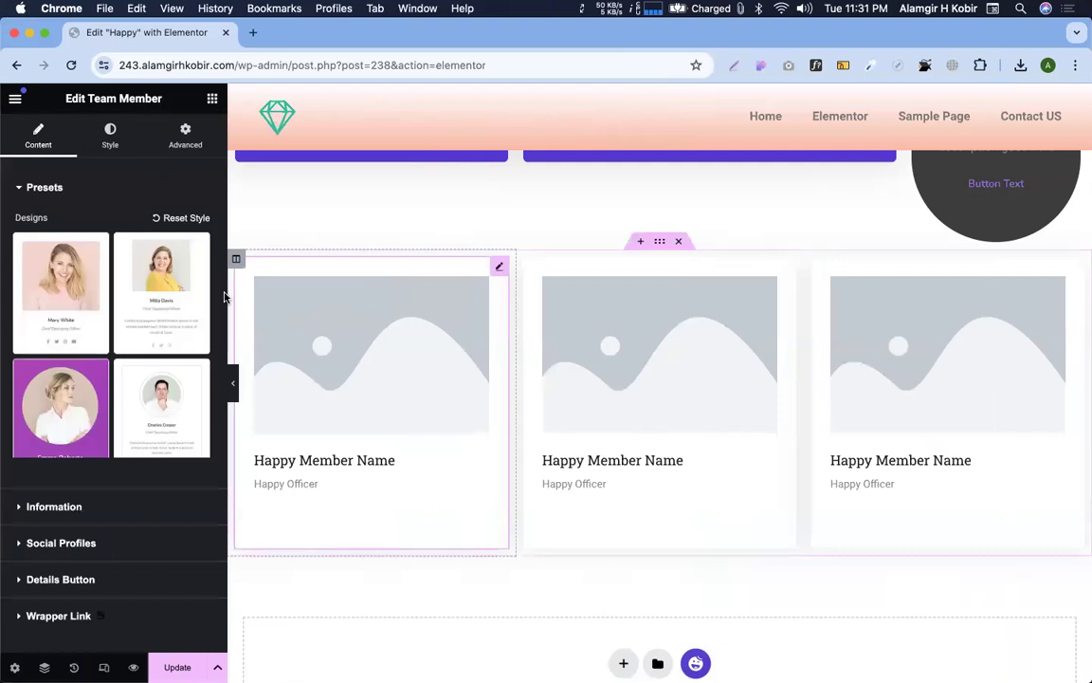
scroll(116, 417, "down", 4)
left_click(68, 352)
scroll(98, 444, "down", 1)
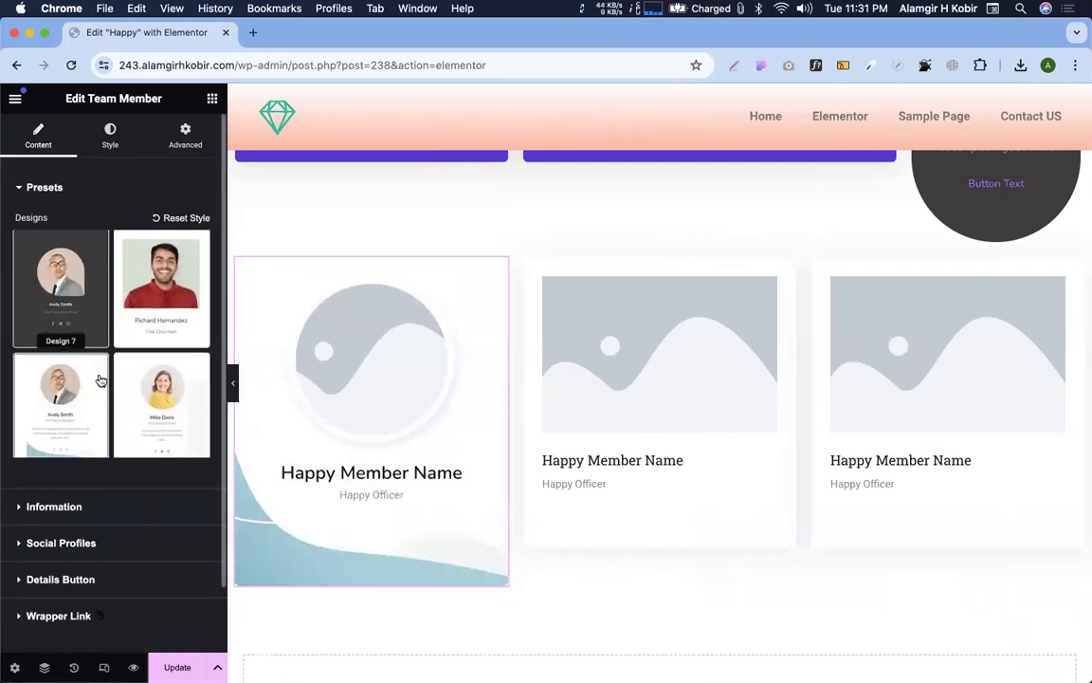
left_click(585, 310)
scroll(101, 358, "down", 3)
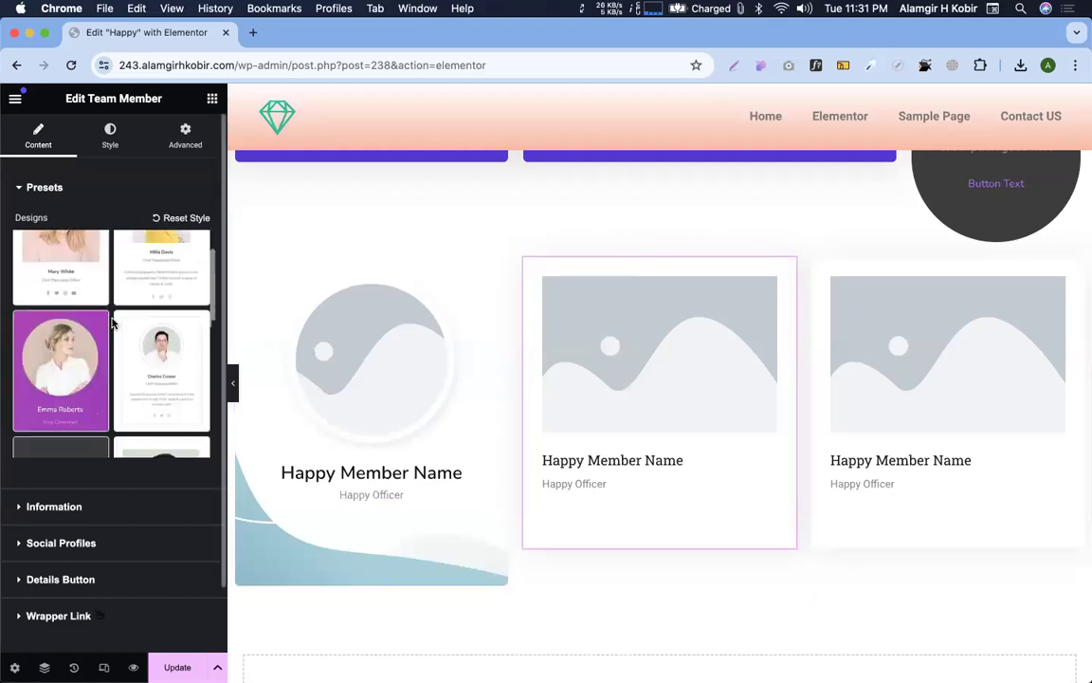
left_click(70, 368)
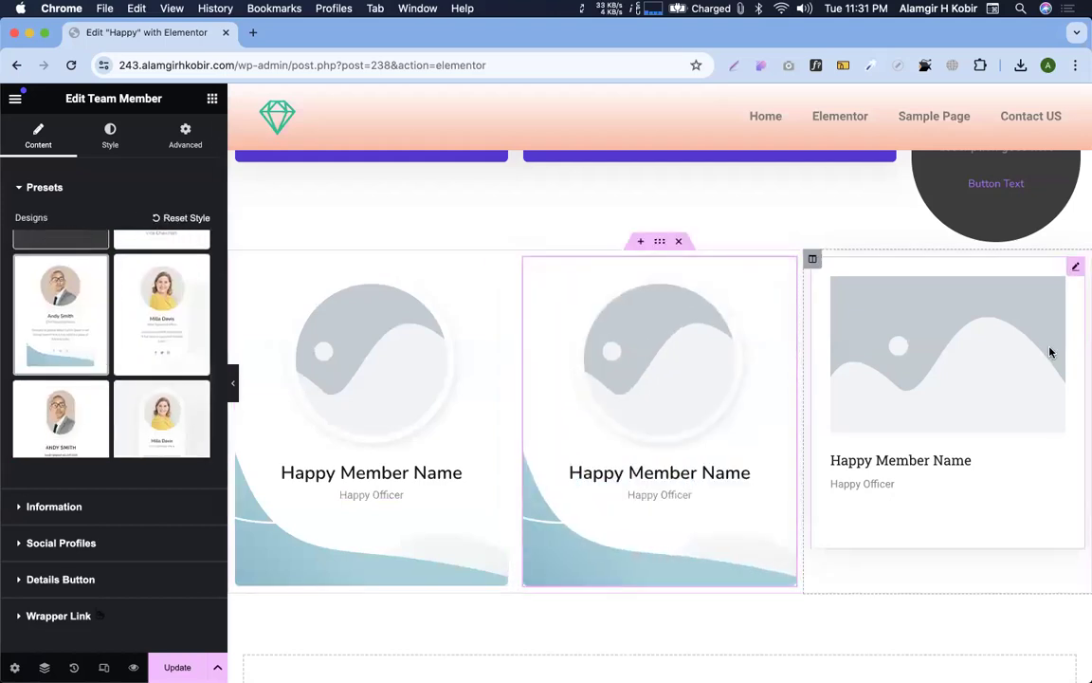
left_click(1051, 354)
scroll(114, 379, "down", 5)
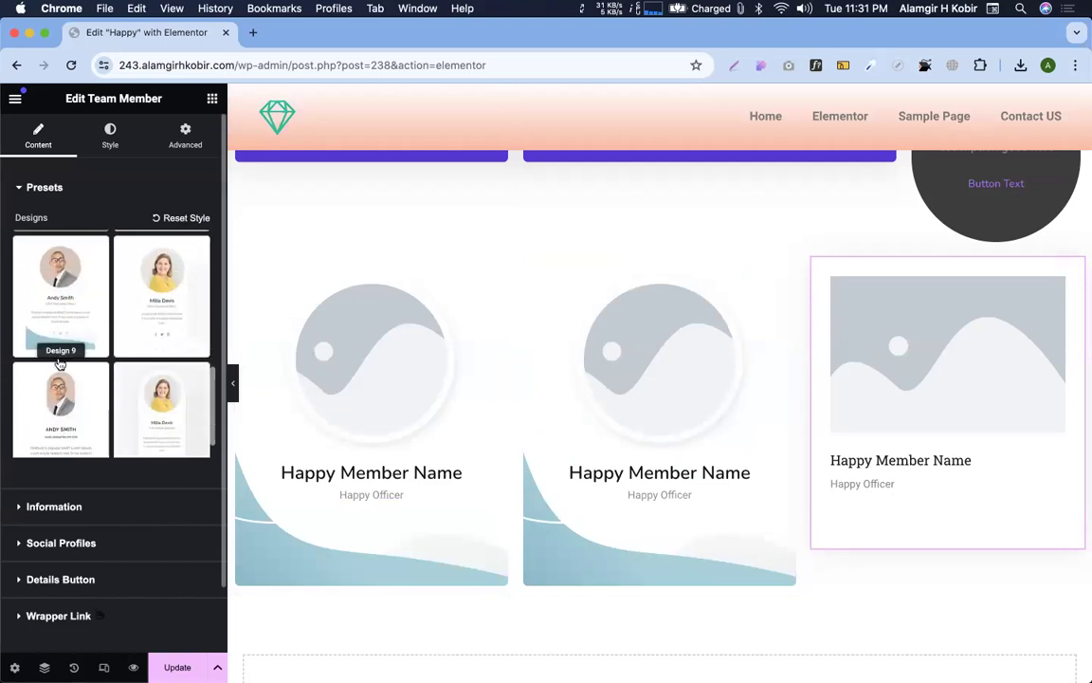
left_click(60, 303)
Reselect the first card, check its Style tab, and expand its Content Information section
left_click(366, 359)
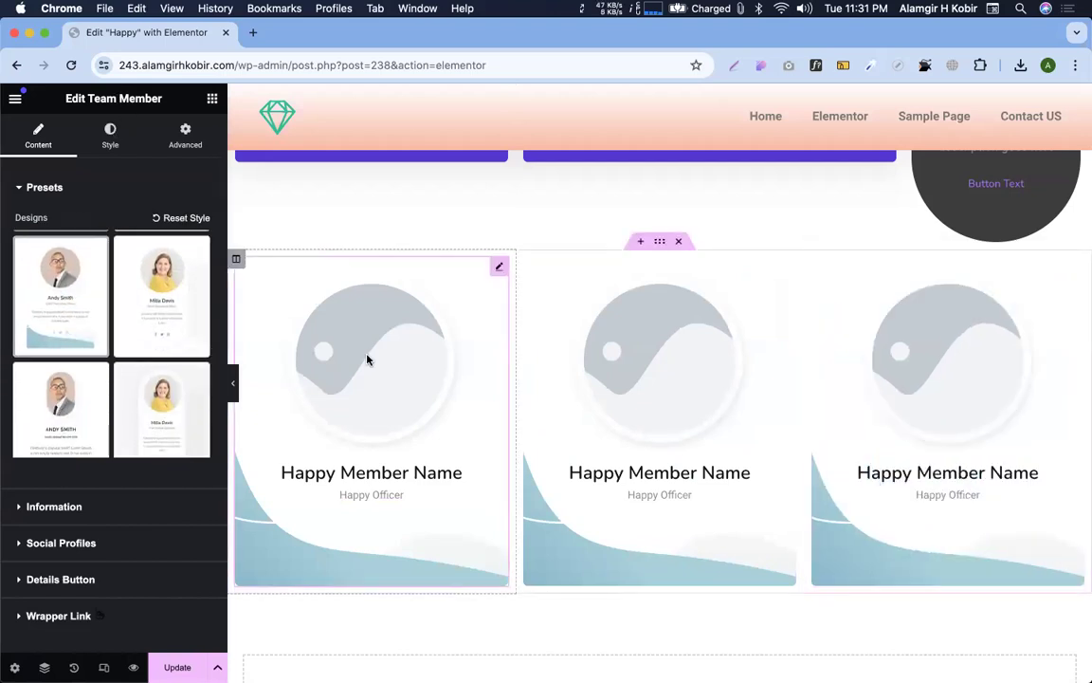
left_click(107, 135)
scroll(147, 402, "down", 2)
scroll(149, 402, "up", 2)
left_click(32, 142)
scroll(58, 384, "down", 3)
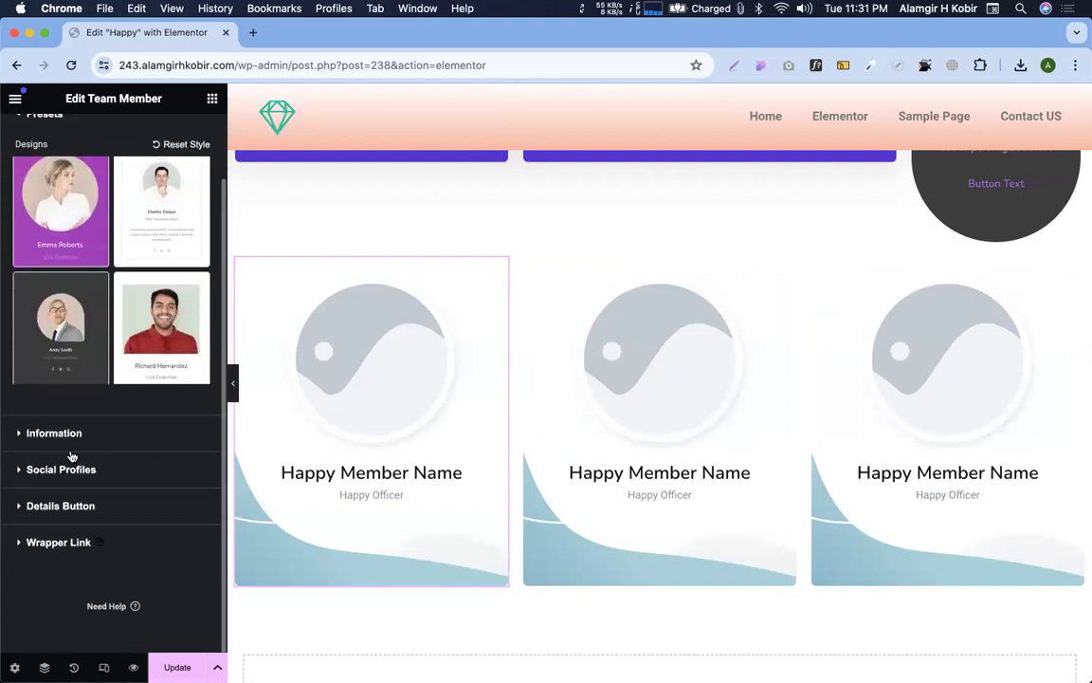
left_click(54, 433)
scroll(90, 284, "down", 3)
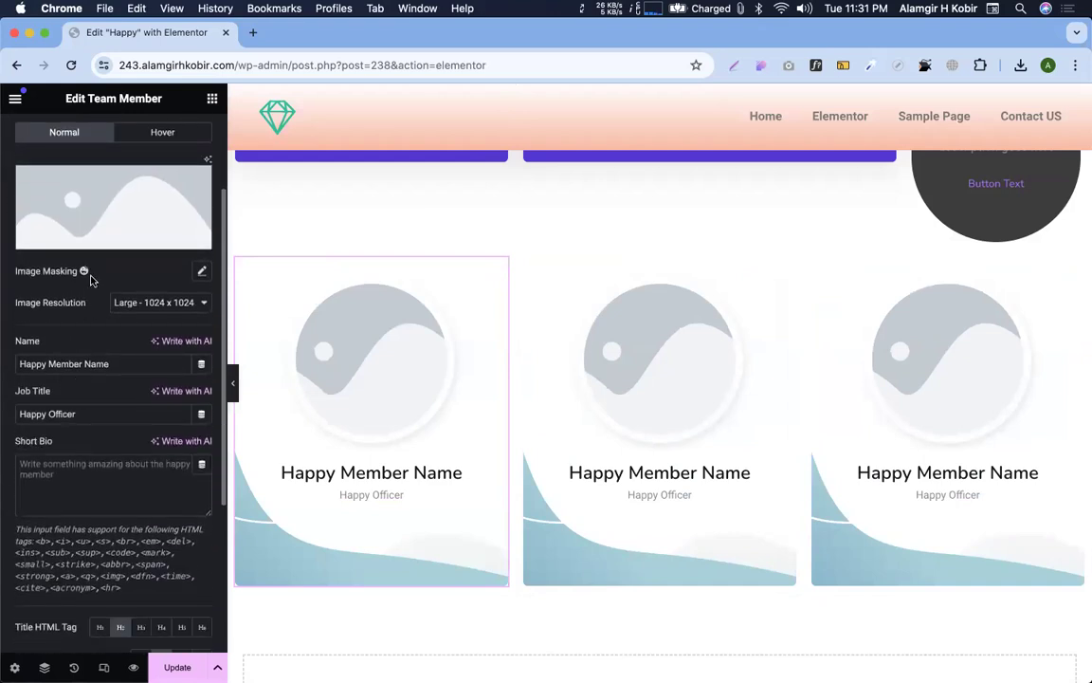
Set the first card's photo to the man in a suit from the Media Library
left_click(99, 239)
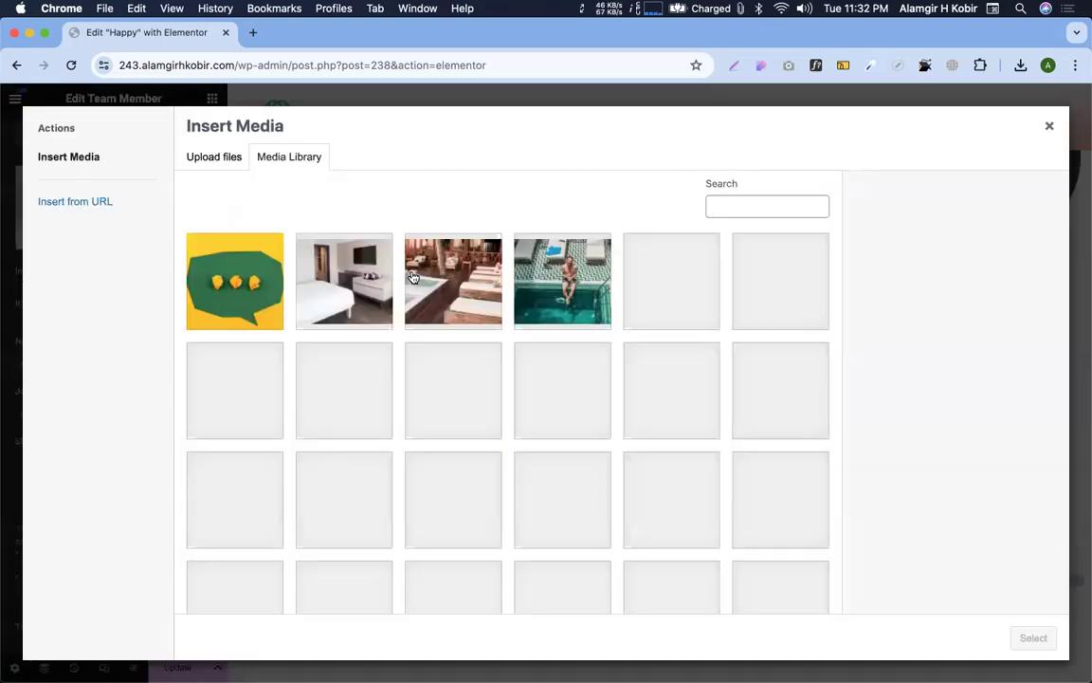
left_click(645, 391)
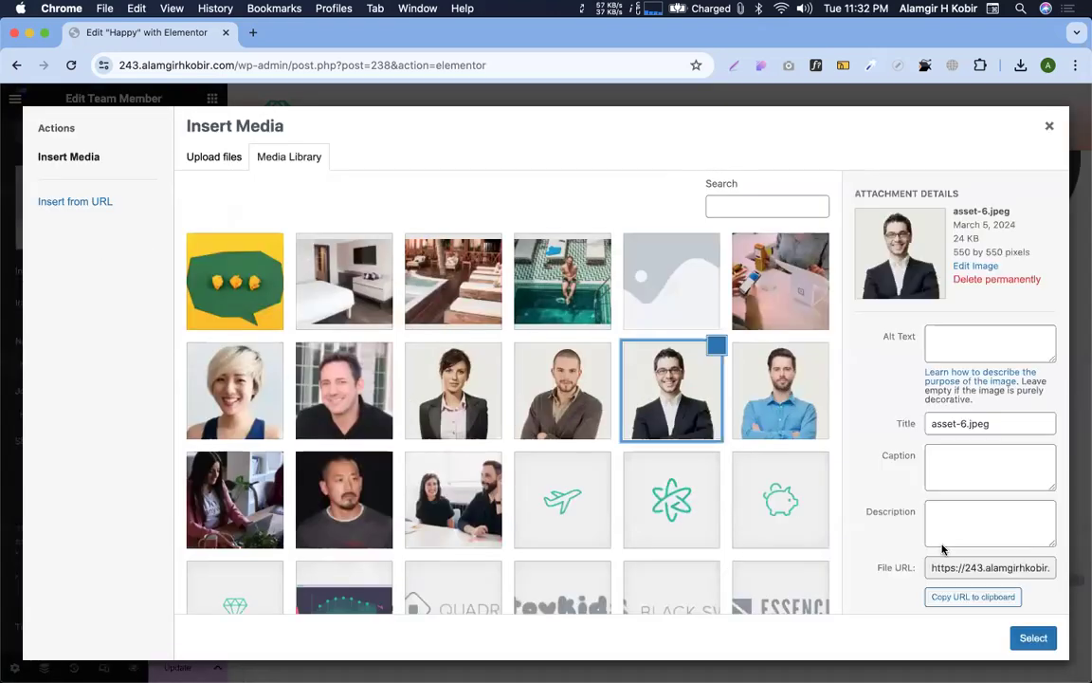
left_click(1035, 637)
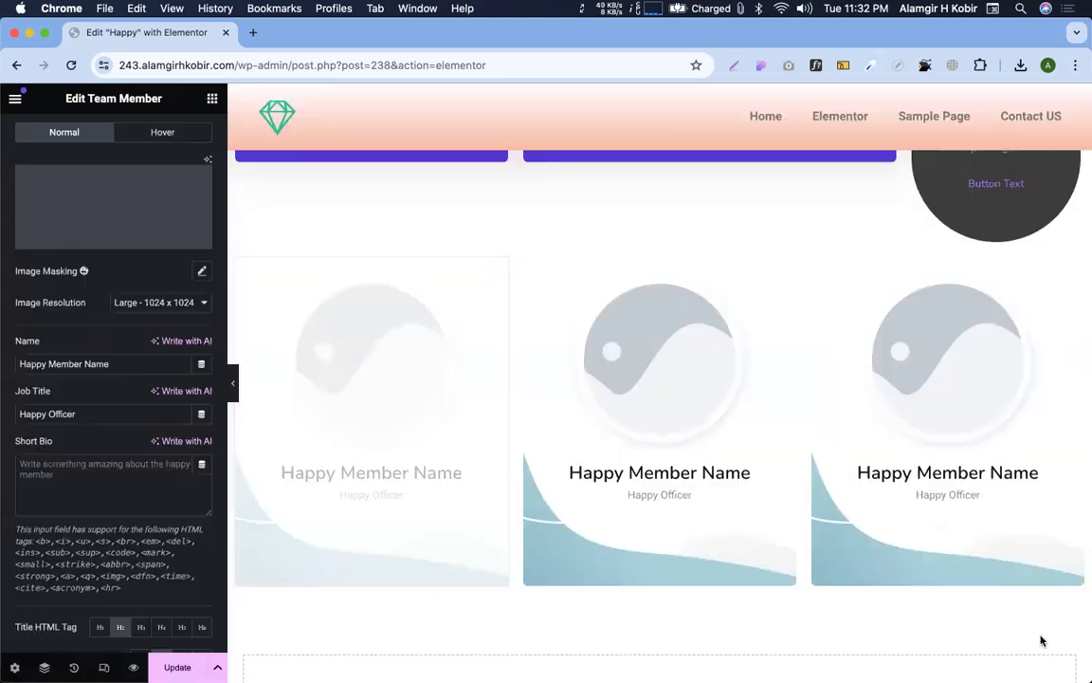
Give the middle card the woman's portrait from the Media Library
left_click(660, 373)
scroll(81, 418, "down", 2)
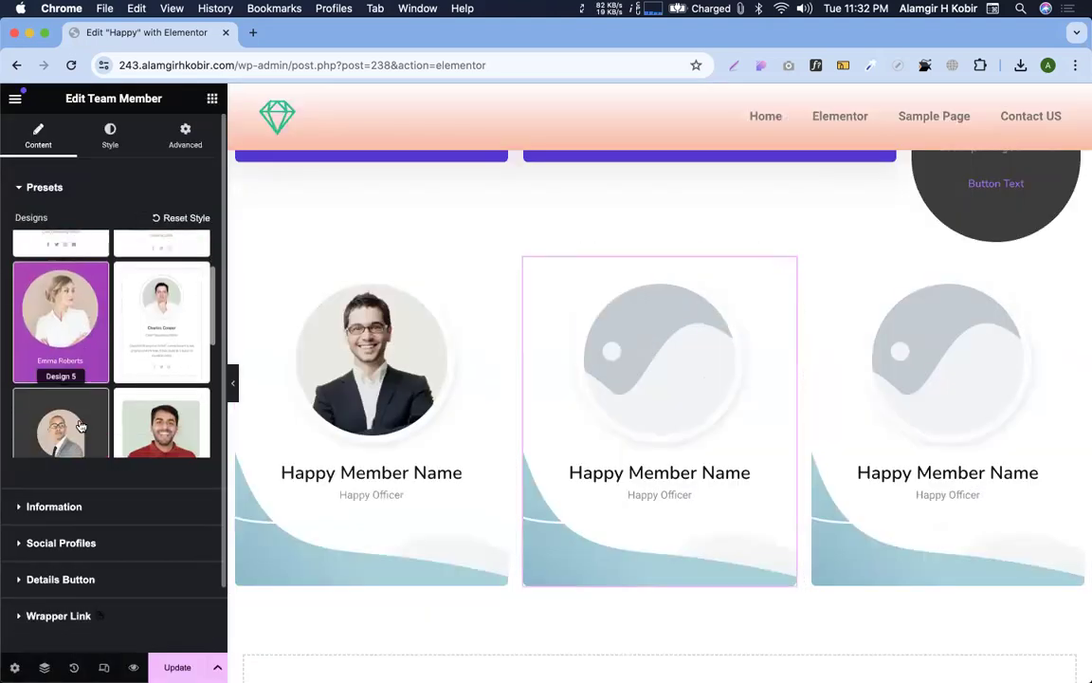
left_click(54, 506)
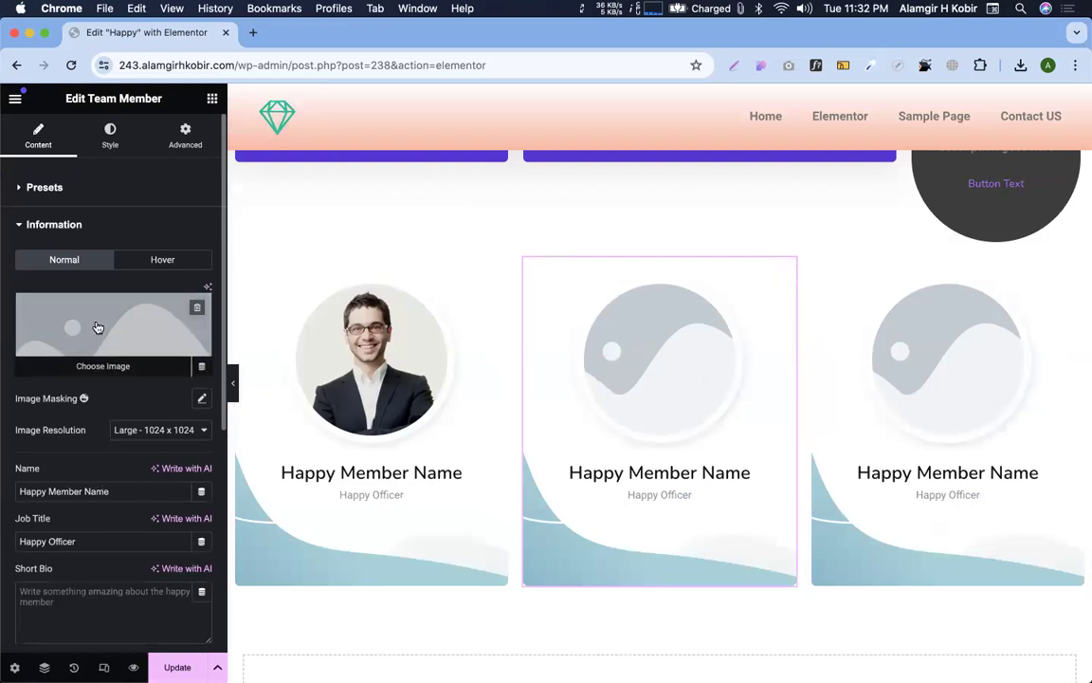
left_click(97, 324)
left_click(461, 412)
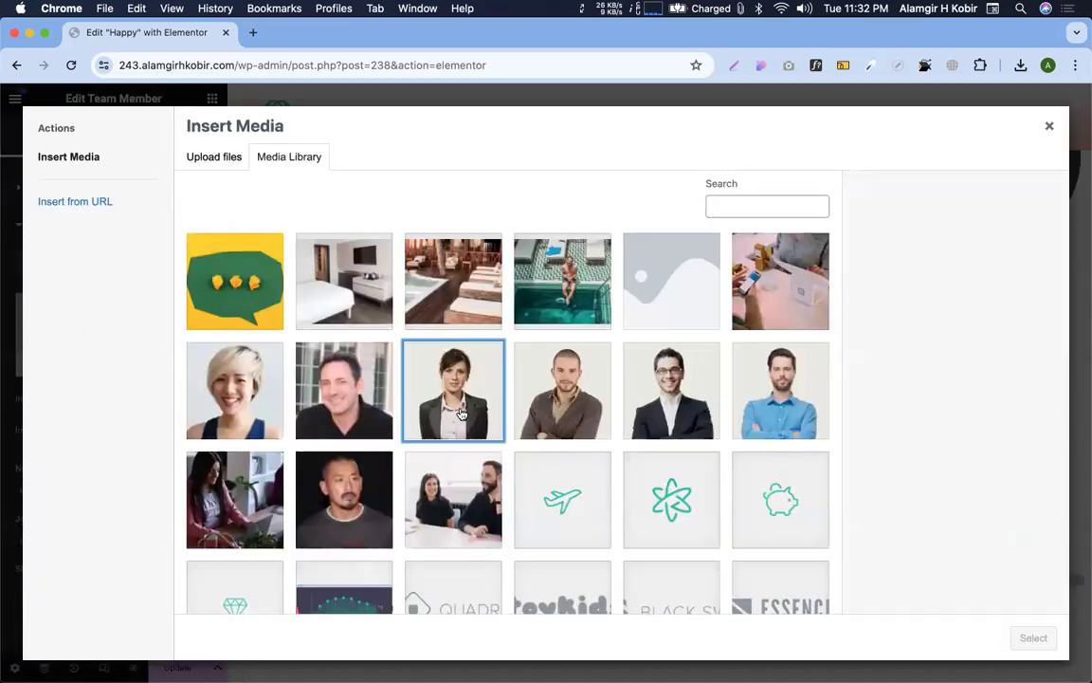
left_click(1033, 637)
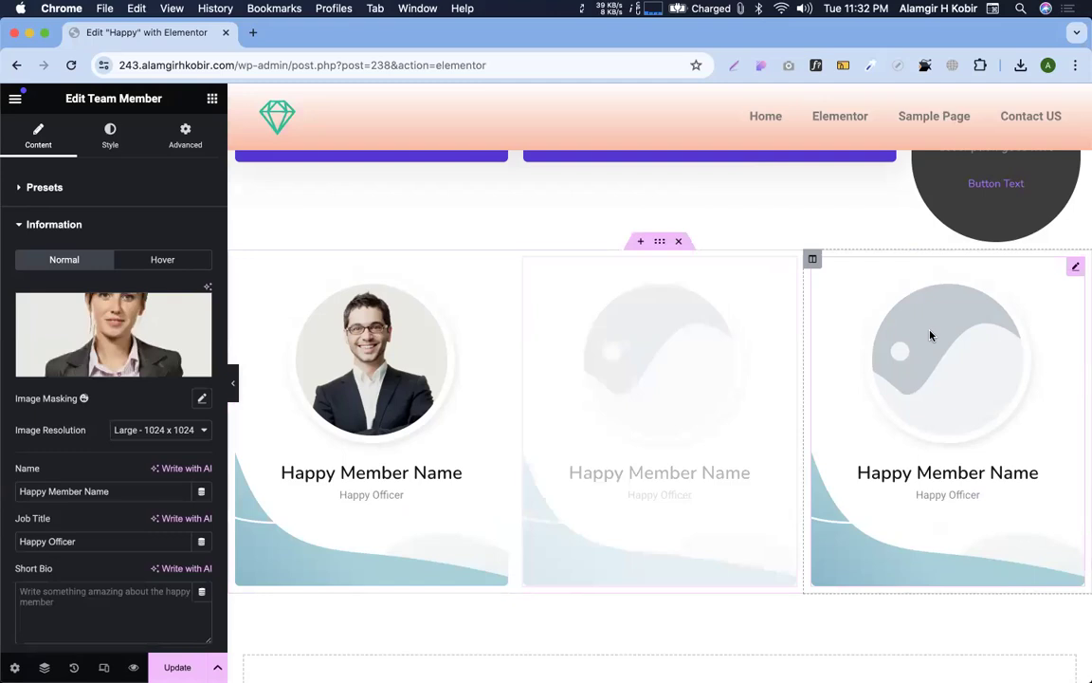
Give the right-hand card the smiling man's photo from the Media Library
left_click(931, 336)
scroll(114, 407, "down", 2)
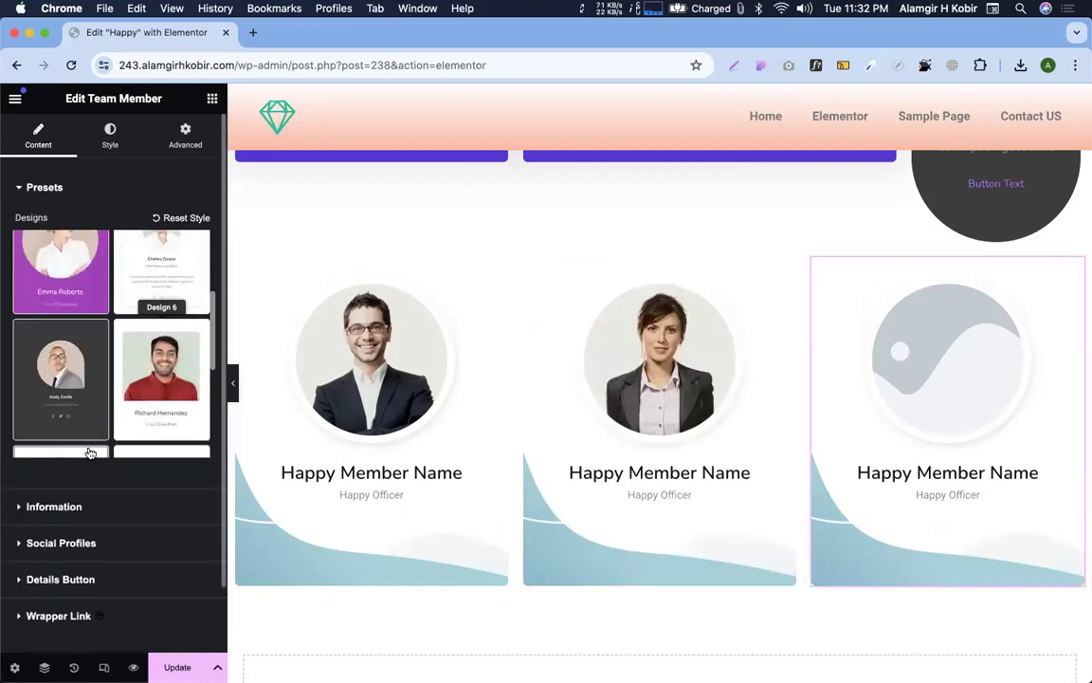
left_click(54, 508)
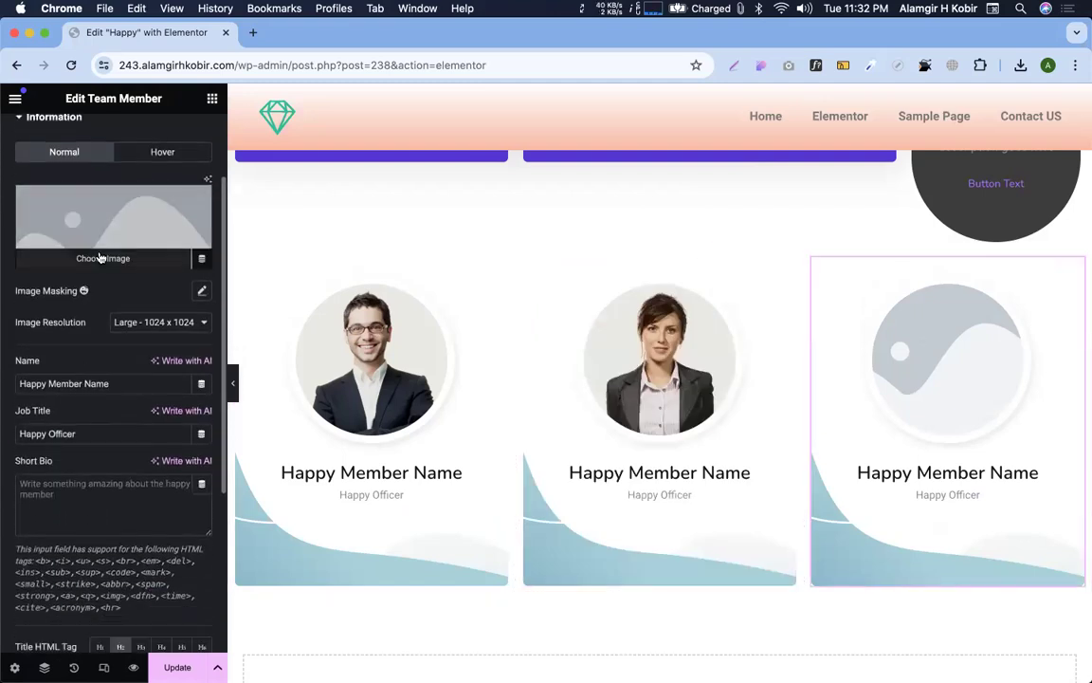
left_click(57, 237)
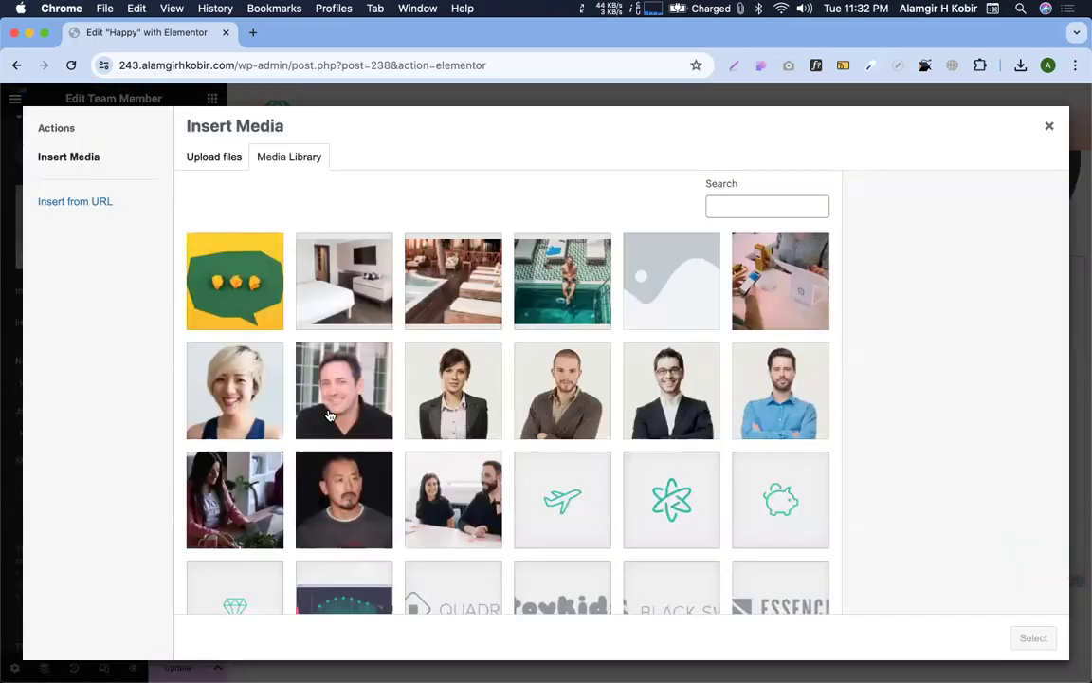
left_click(329, 415)
left_click(1035, 638)
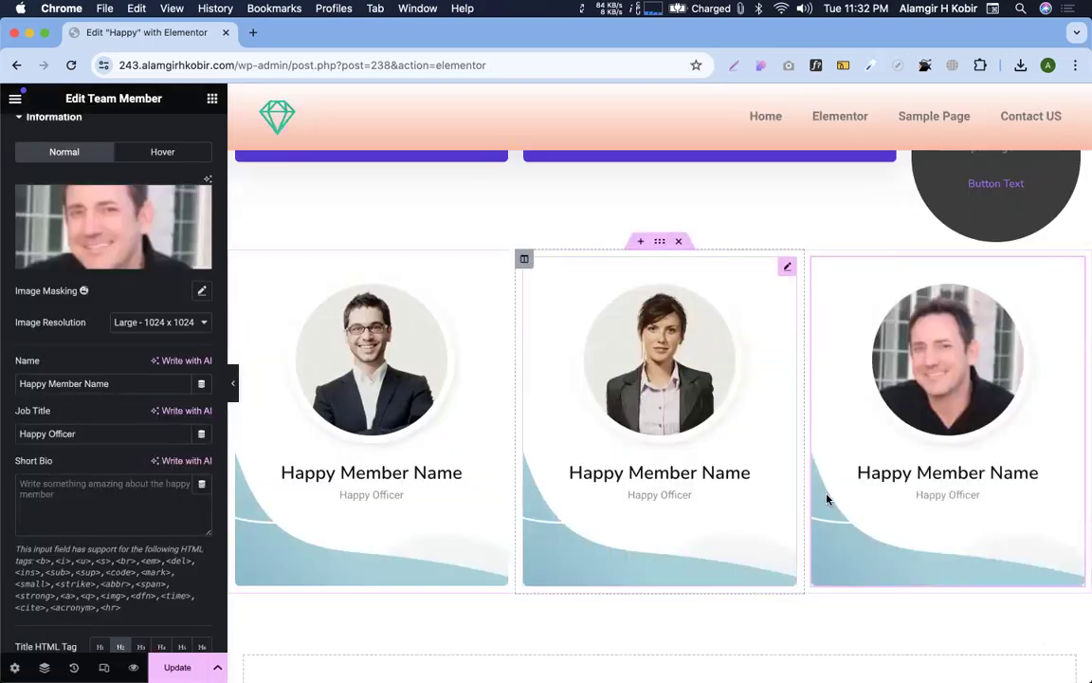
key("ctrl+Right")
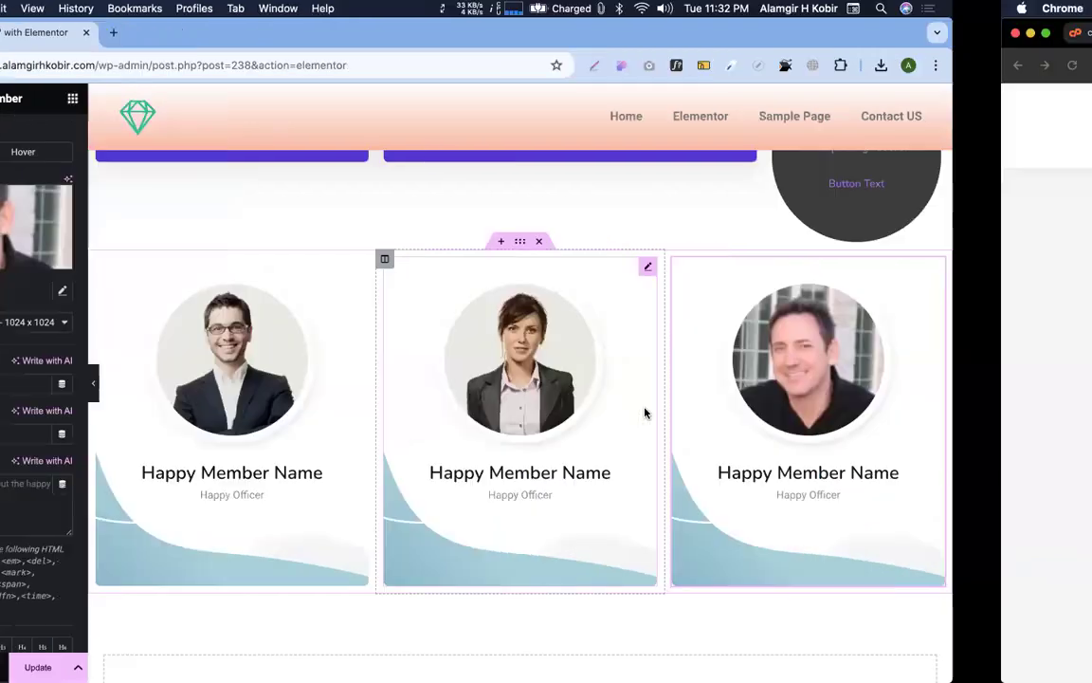
Open the HappyAddons Timeline demo in a new tab and scroll through Designs 1 to 5
scroll(547, 502, "down", 10)
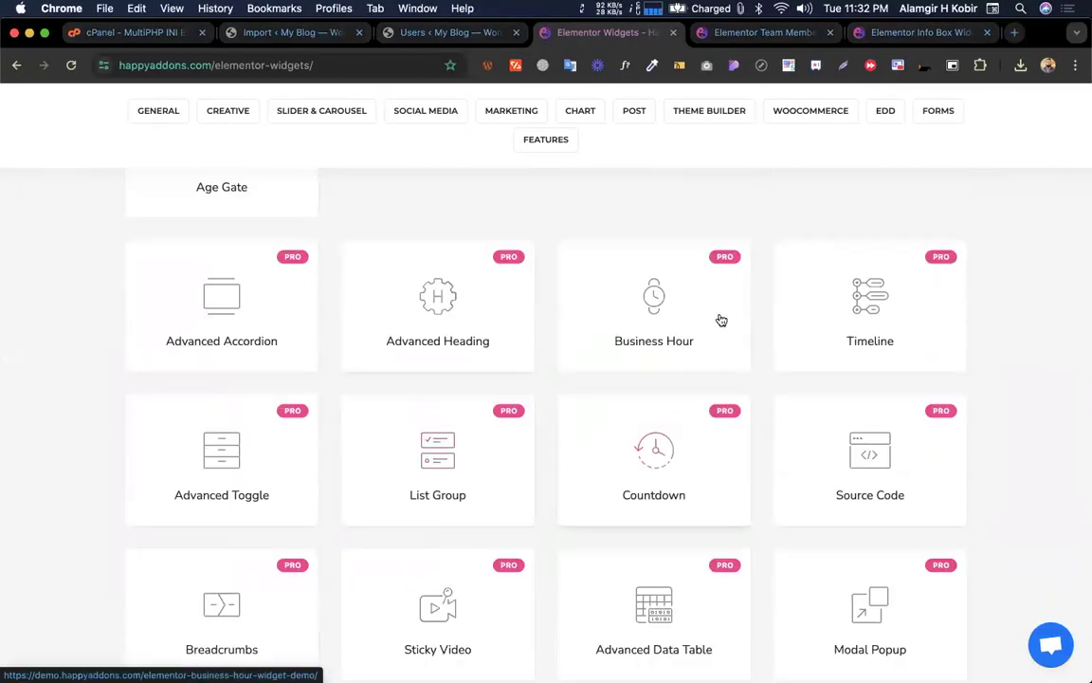
left_click(882, 323)
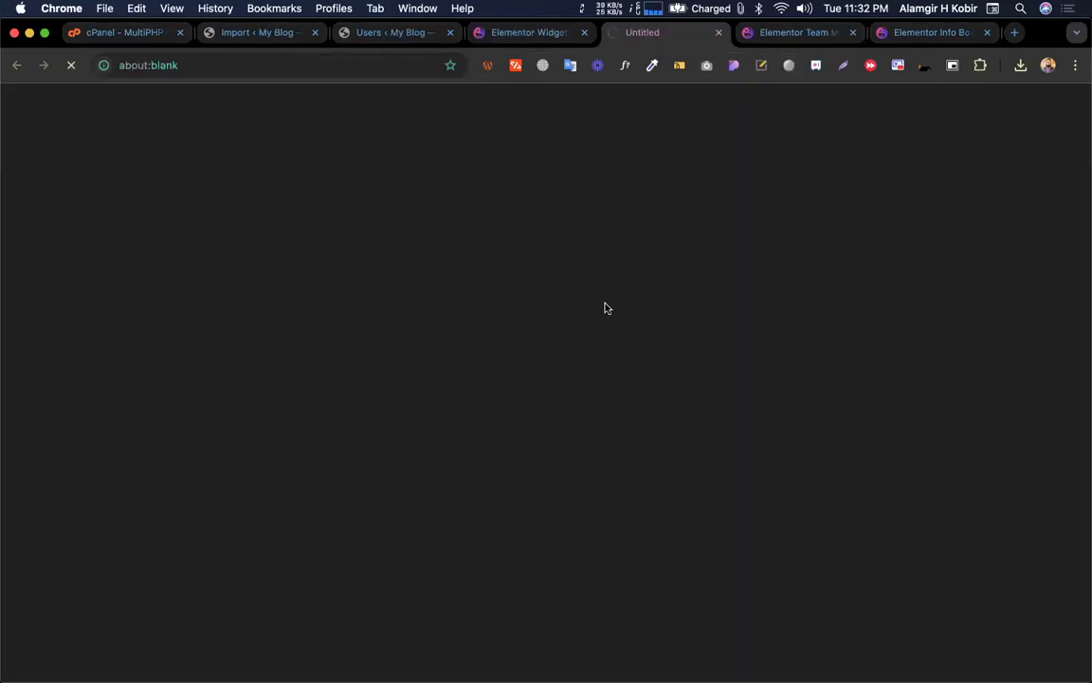
key("ctrl+Left")
key("ctrl+Right")
left_click(537, 33)
scroll(841, 419, "down", 5)
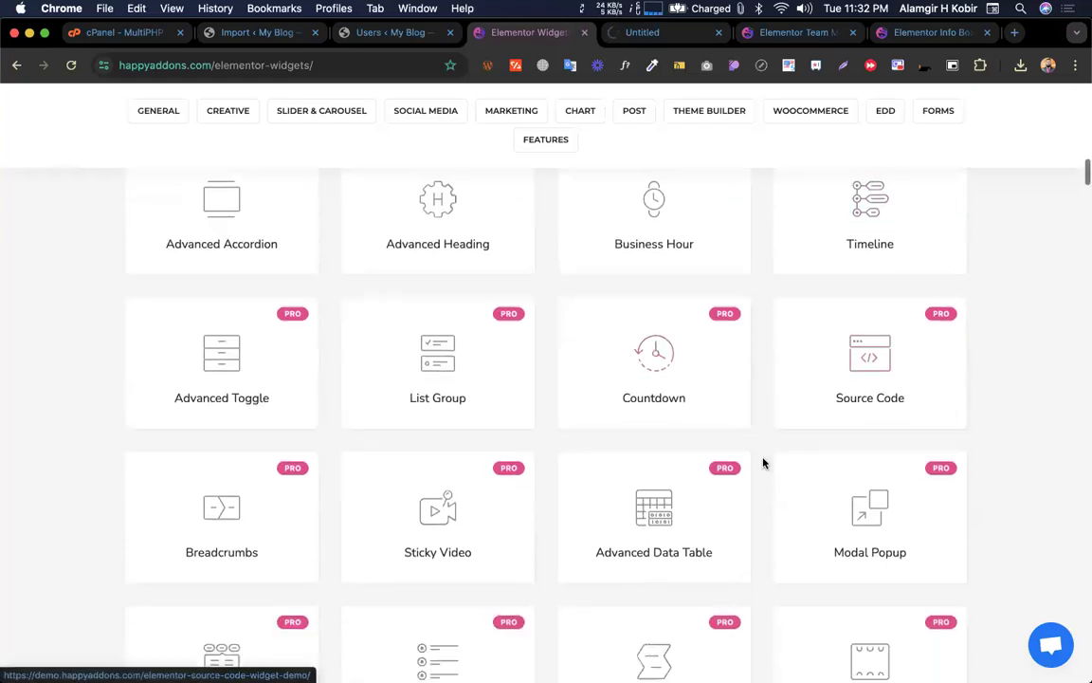
scroll(329, 460, "down", 4)
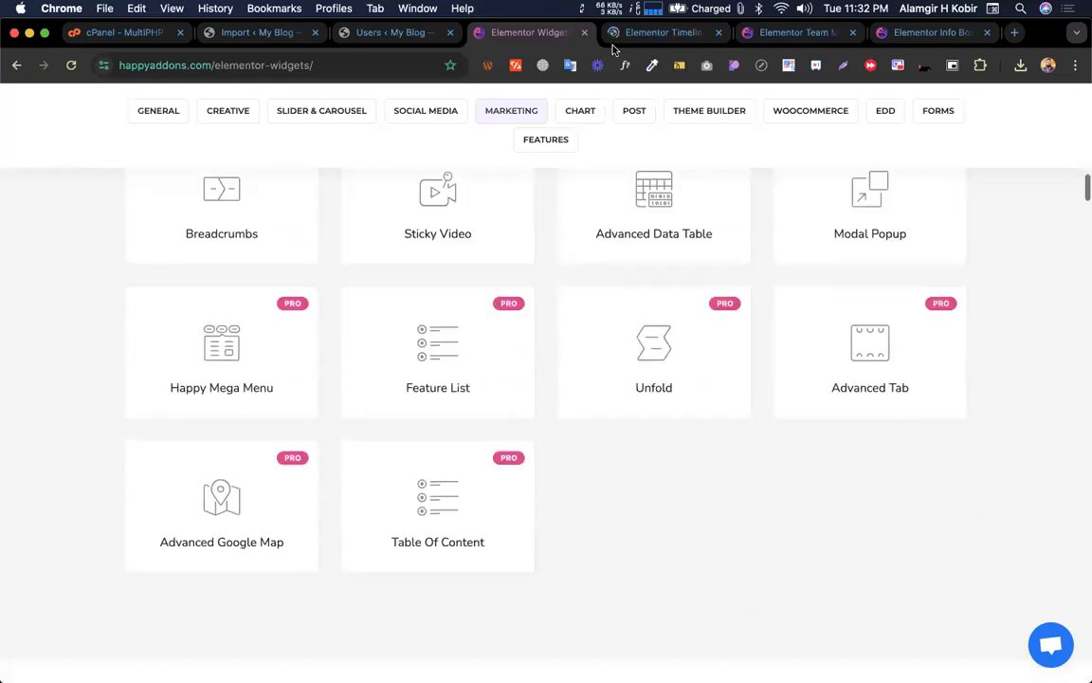
left_click(623, 36)
scroll(541, 300, "down", 7)
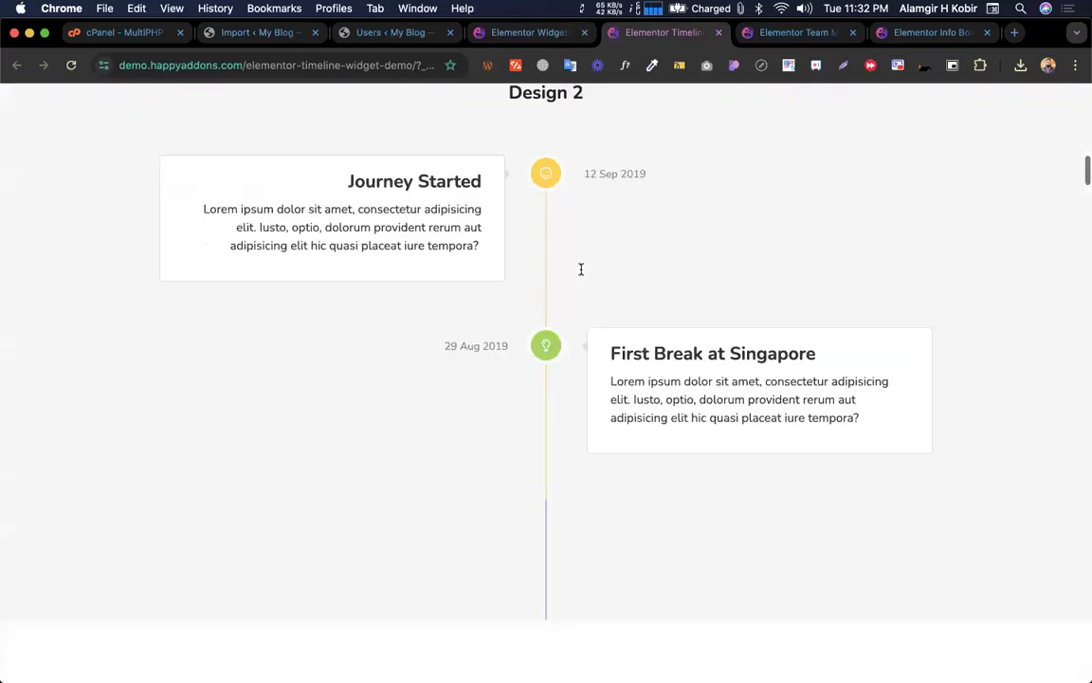
scroll(581, 275, "down", 10)
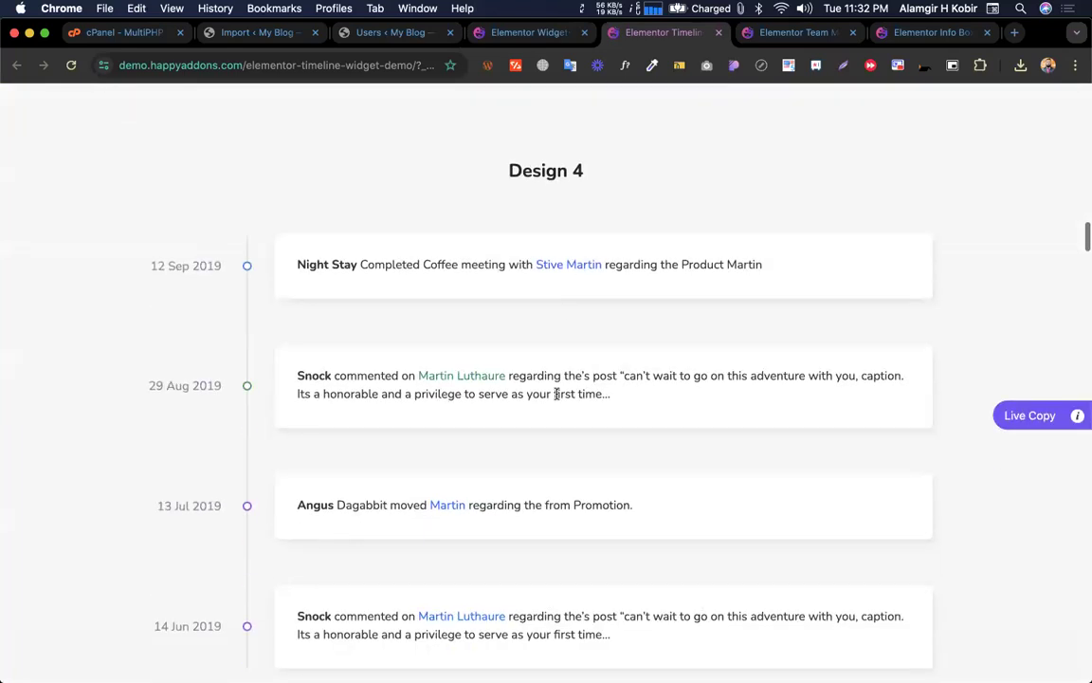
scroll(558, 394, "down", 8)
key("ctrl+Up")
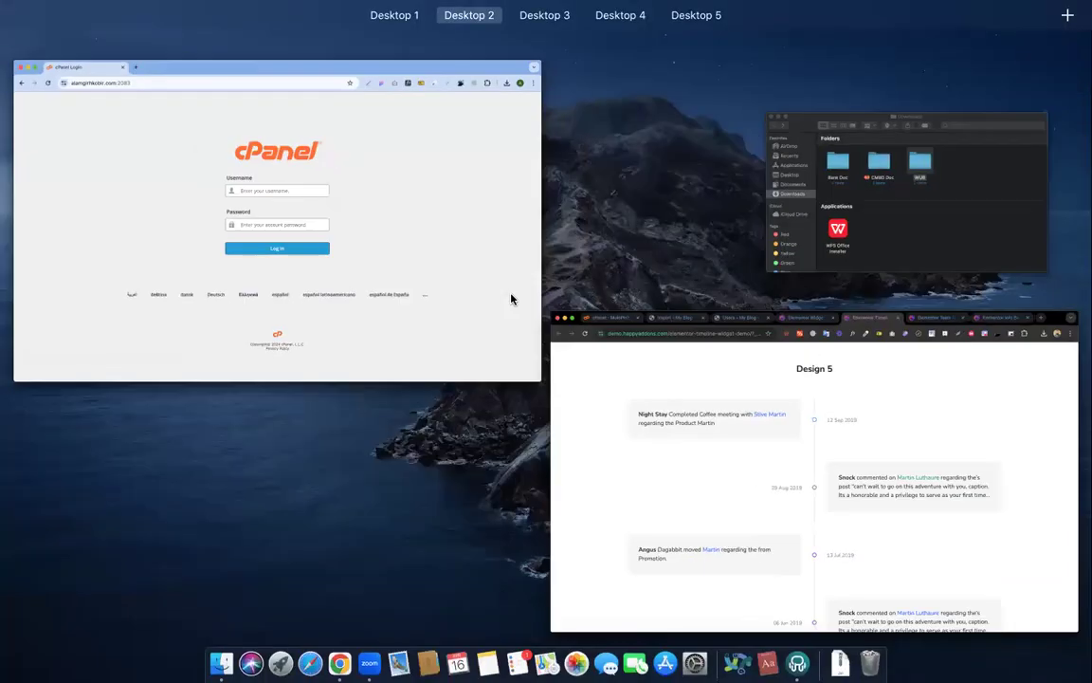
Back in the Happy page editor, view the middle Team Member card's photo Style settings
left_click(637, 450)
key("ctrl+Left")
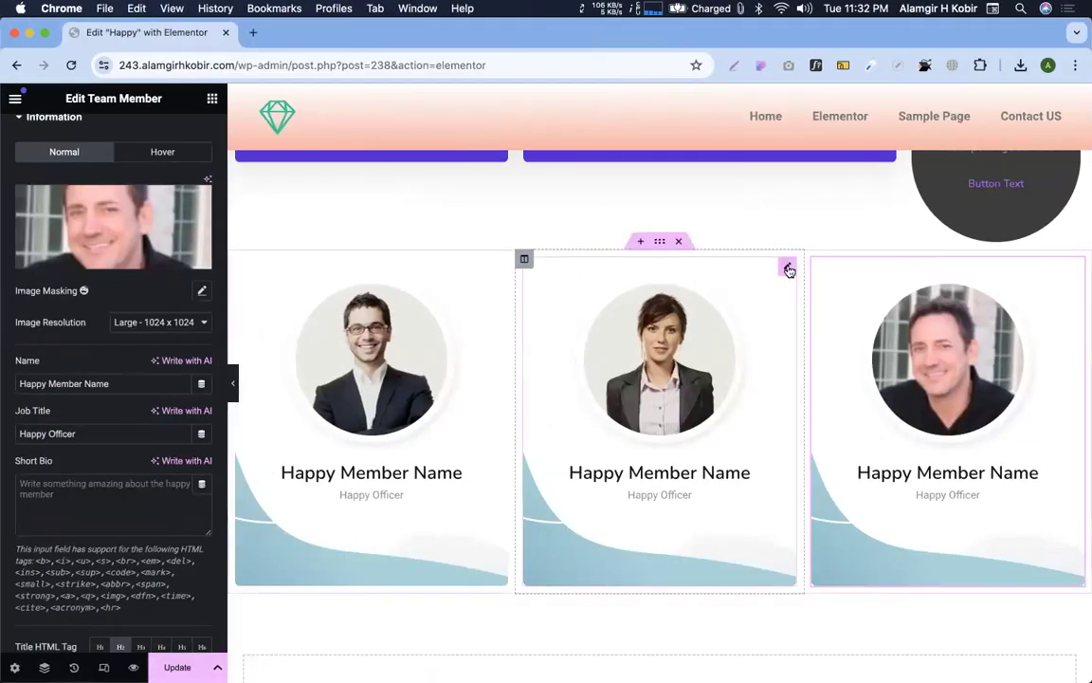
left_click(788, 269)
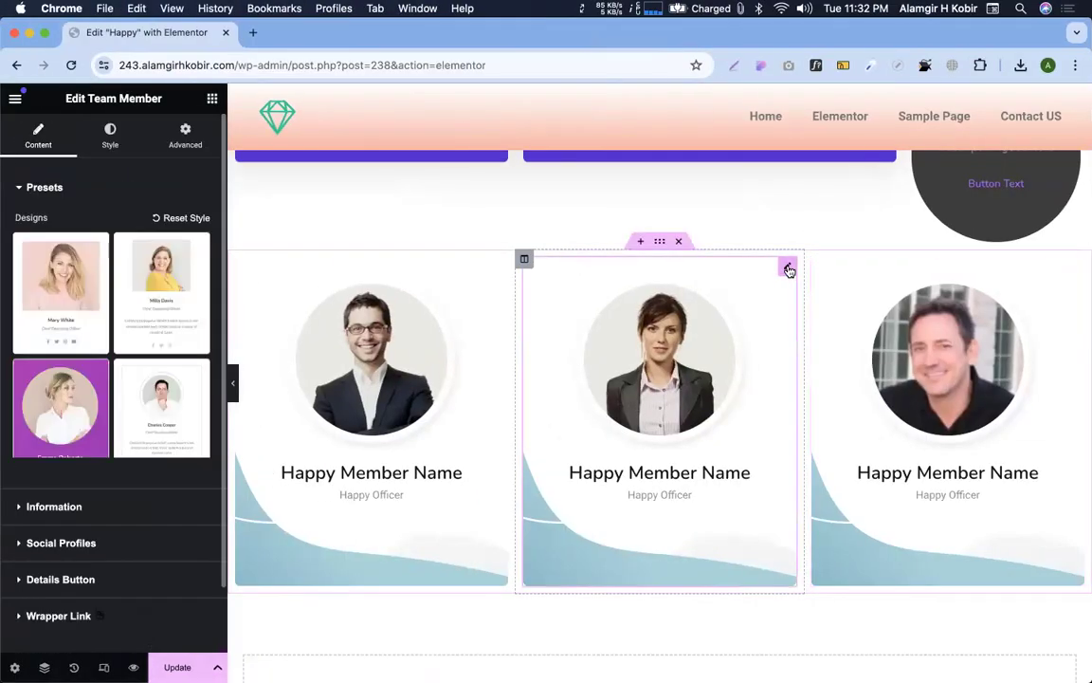
left_click(110, 142)
scroll(87, 474, "down", 5)
scroll(87, 495, "up", 5)
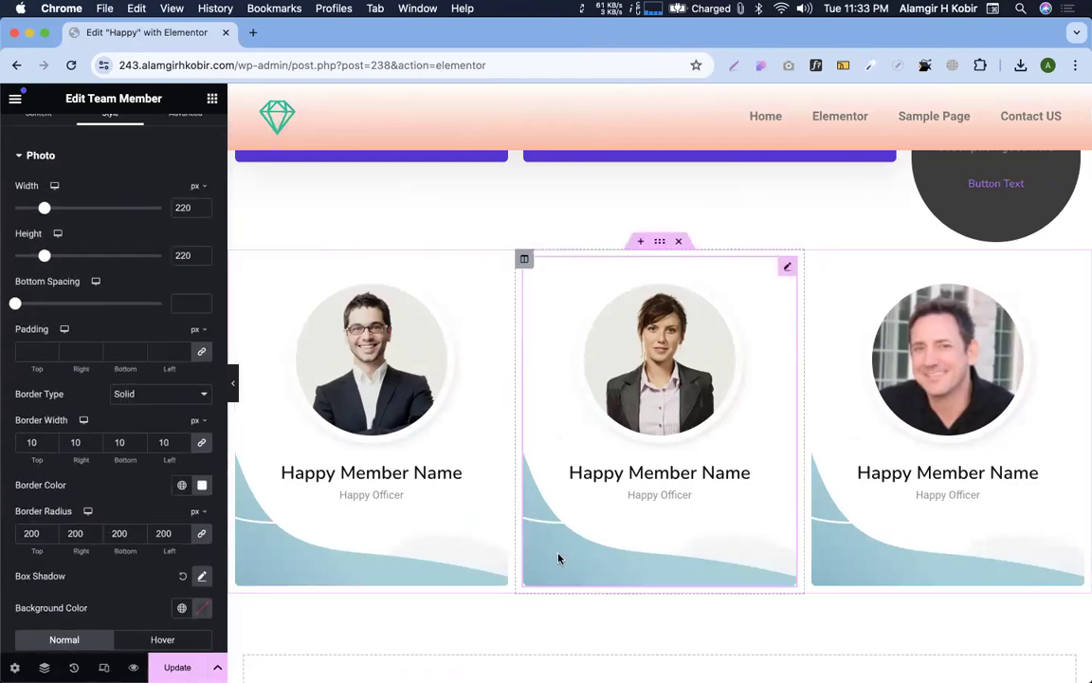
scroll(190, 195, "up", 1)
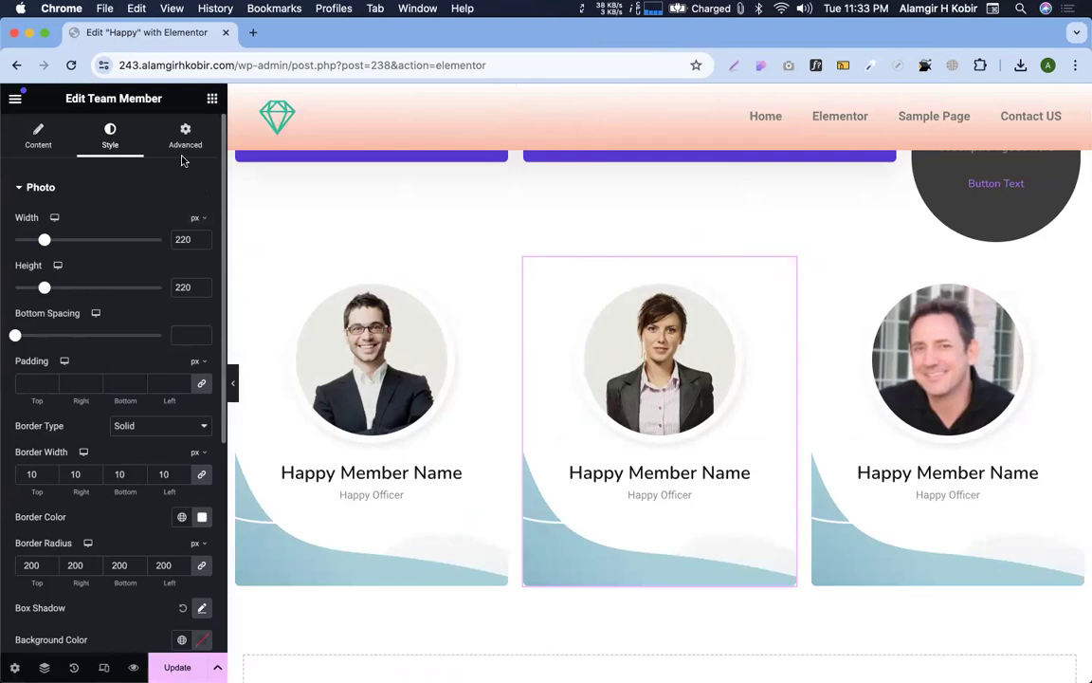
Expand the middle card's Advanced > Background settings
left_click(187, 138)
scroll(105, 463, "down", 3)
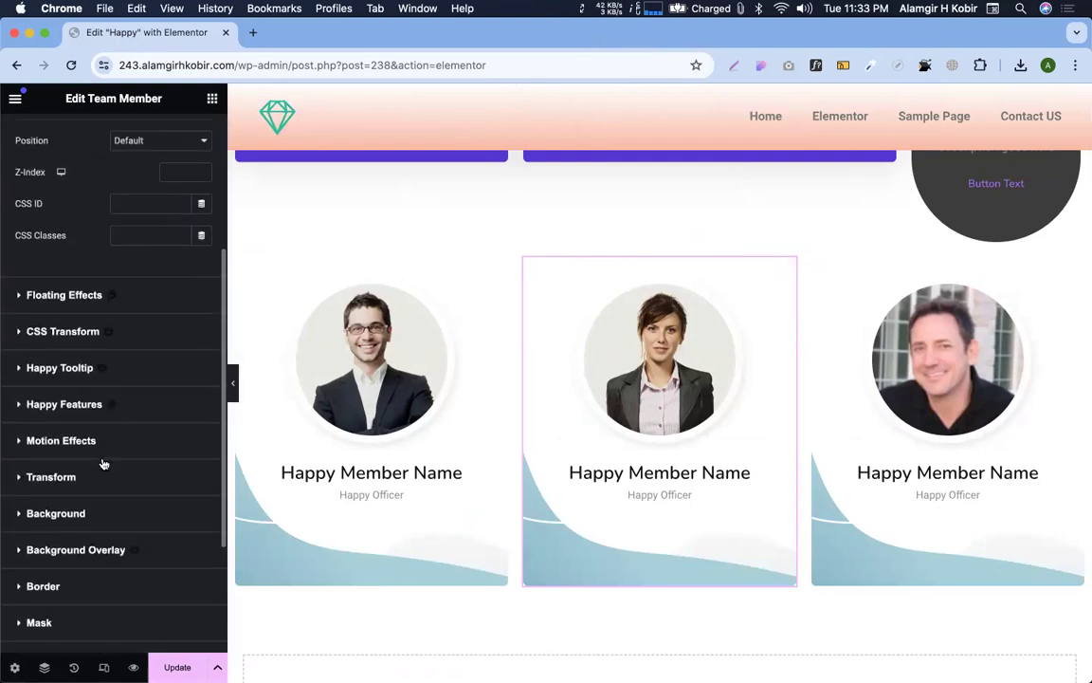
left_click(68, 513)
scroll(73, 493, "down", 4)
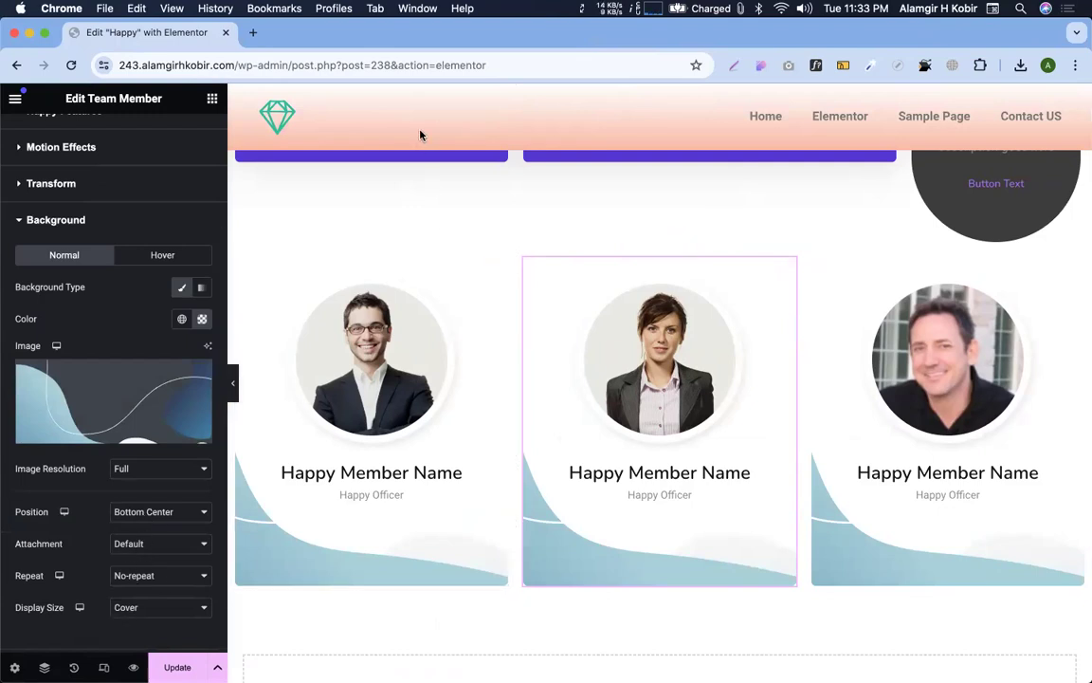
scroll(424, 415, "down", 5)
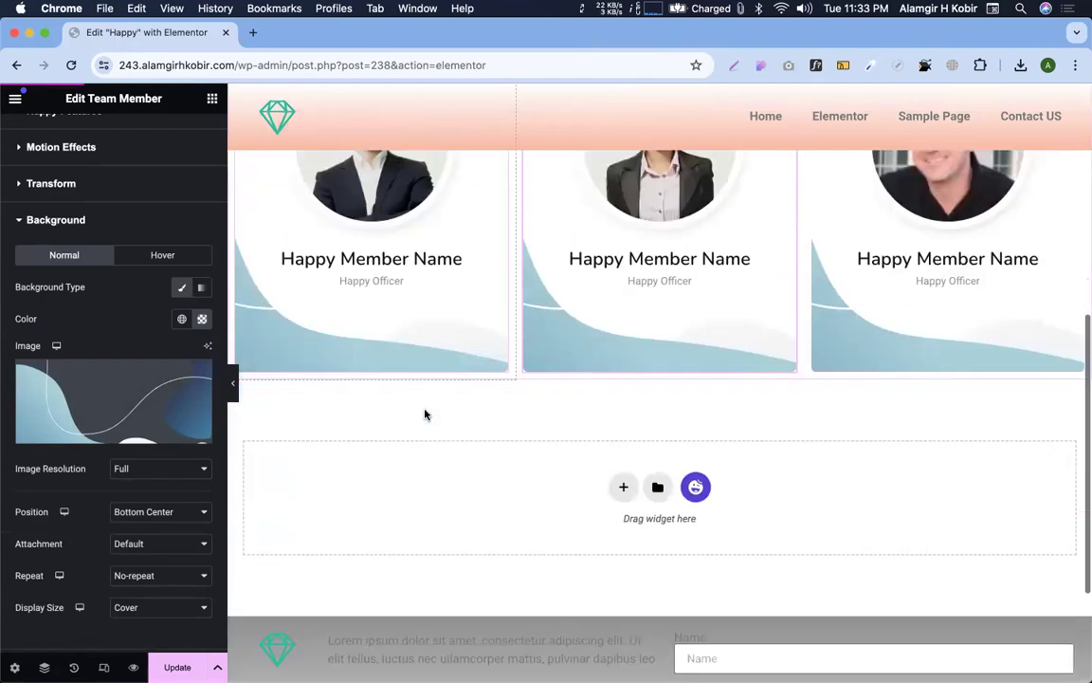
Add a one-column section below the team cards and drop the Happy Timeline widget into it
left_click(621, 360)
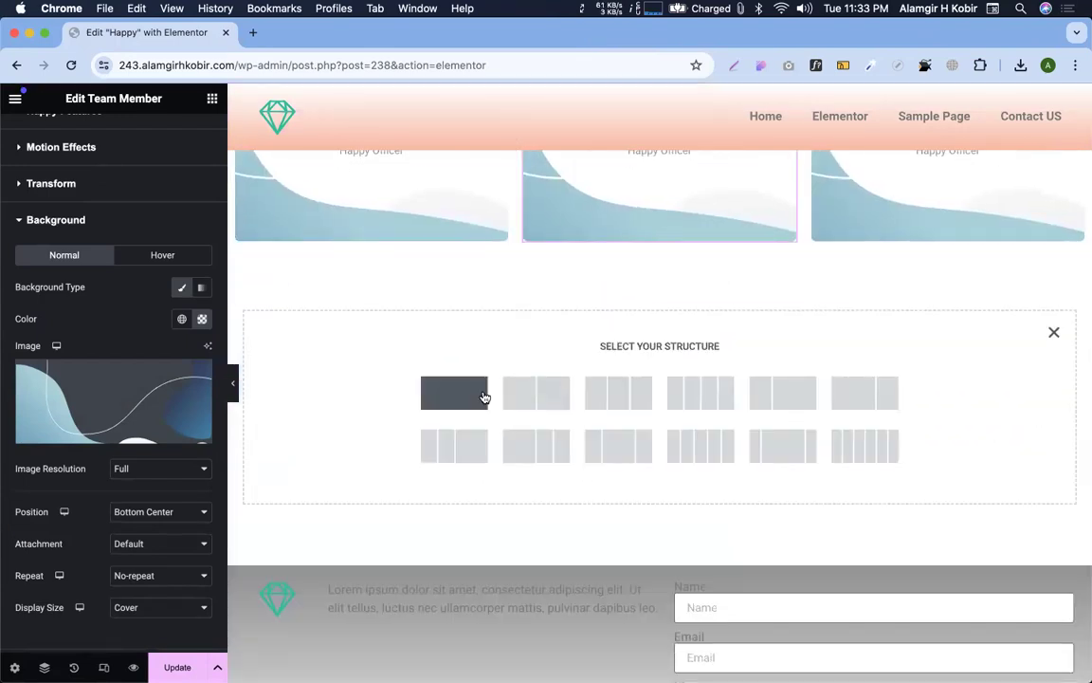
left_click(486, 392)
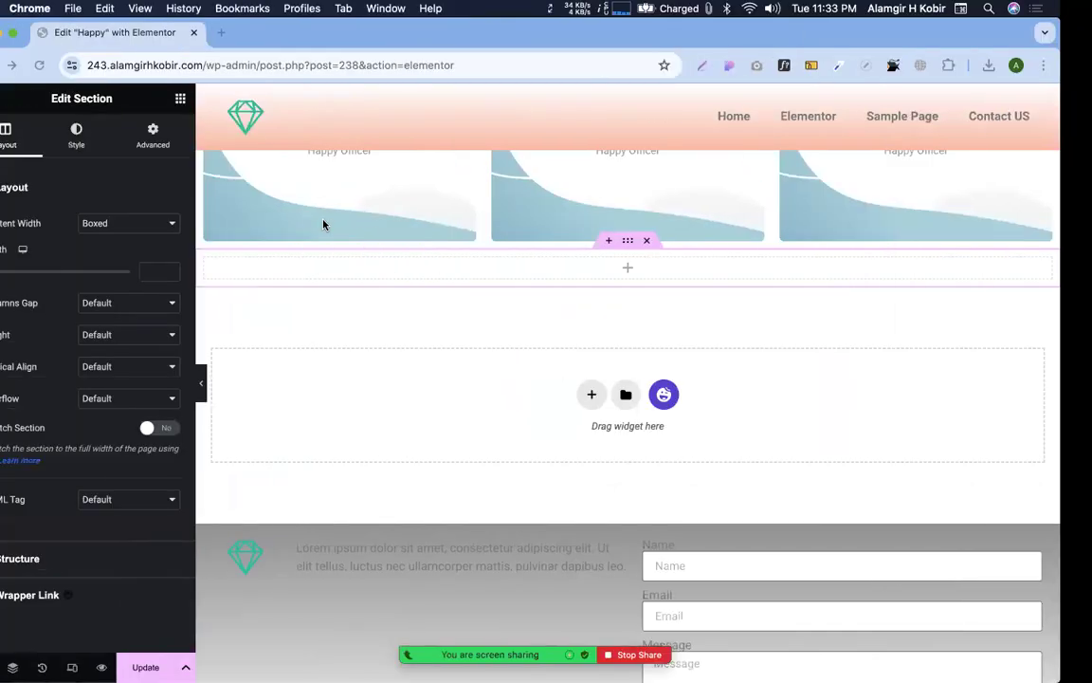
left_click(212, 99)
scroll(99, 449, "down", 15)
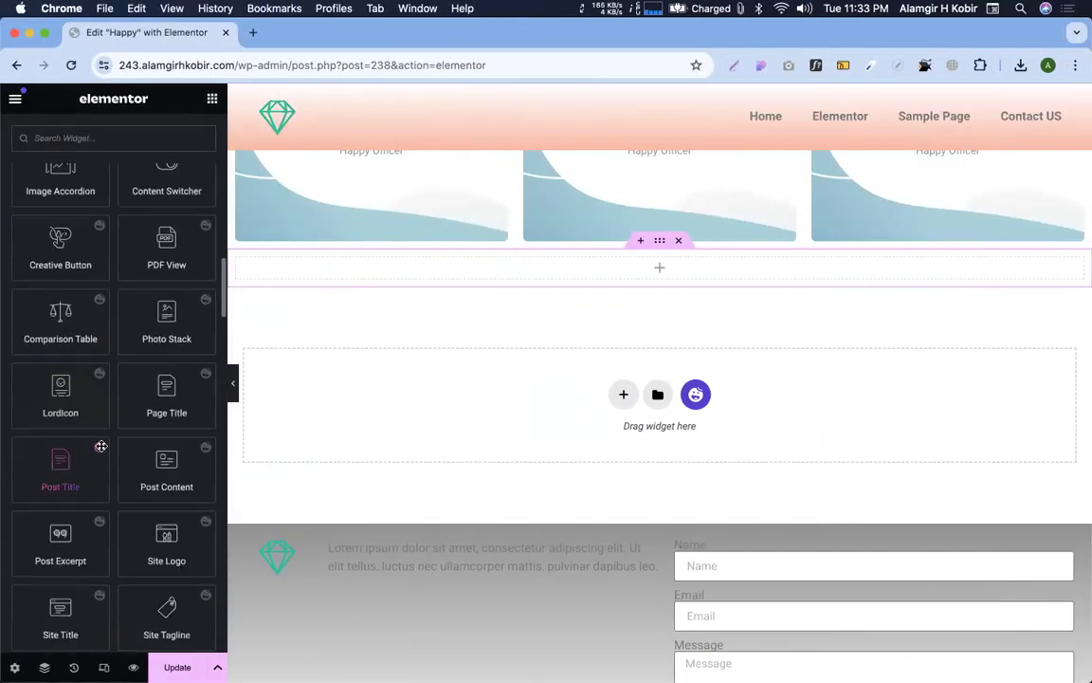
scroll(101, 446, "down", 10)
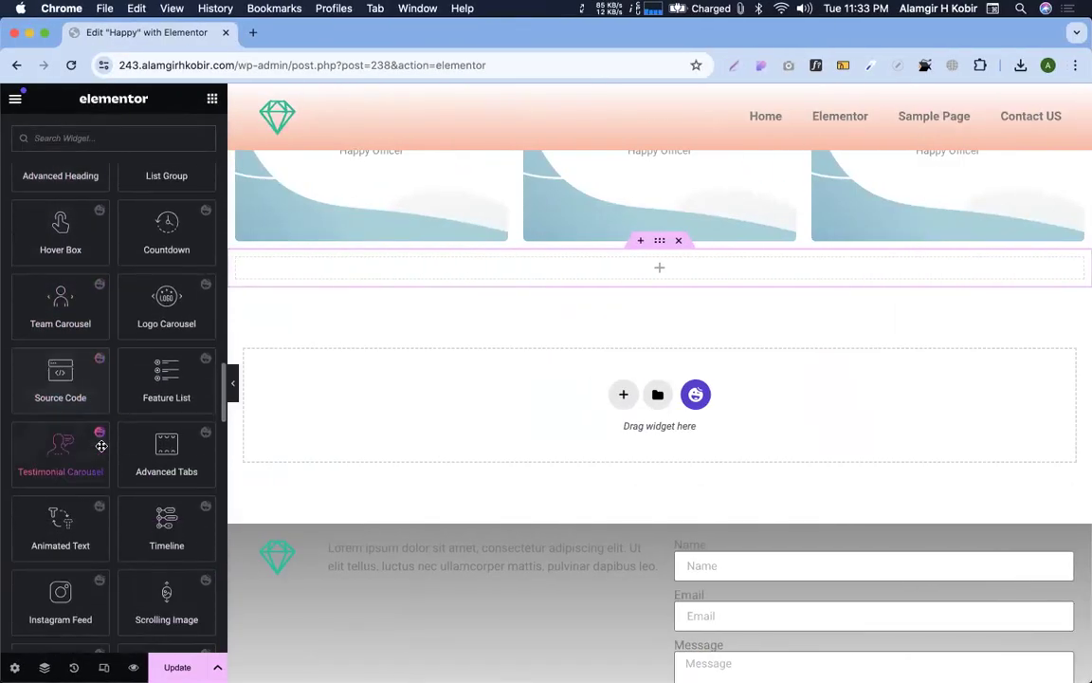
scroll(159, 280, "up", 3)
left_click_drag(166, 315, 430, 264)
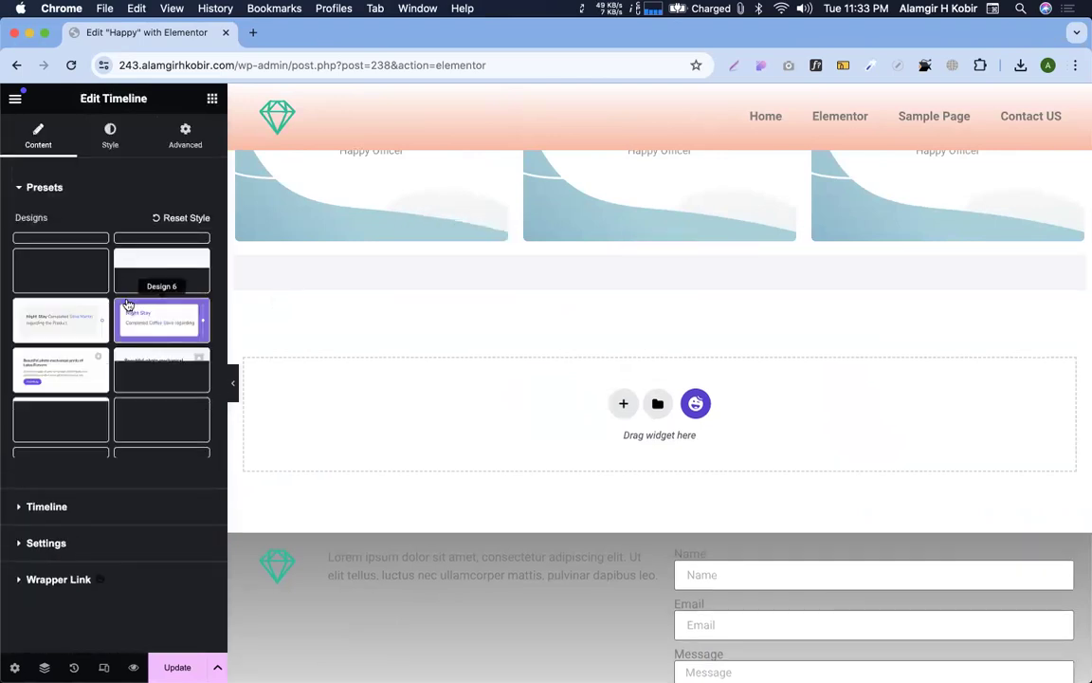
Try the dark rounded-card, dark square-card and light left-dated timeline presets
scroll(126, 382, "down", 3)
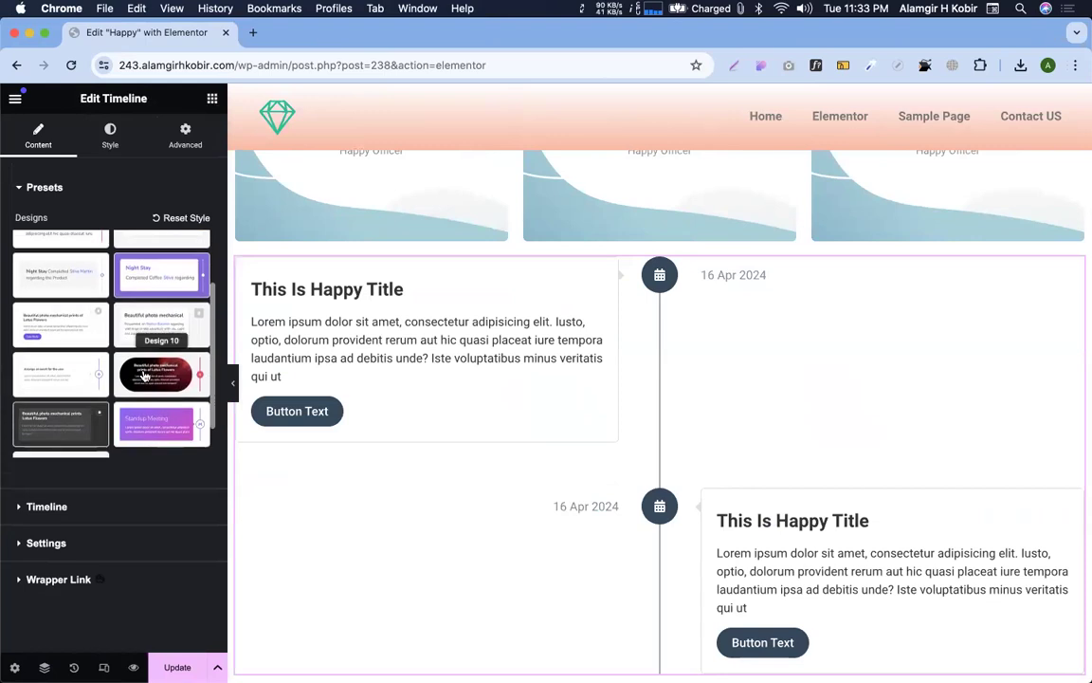
left_click(161, 374)
scroll(596, 555, "down", 5)
scroll(593, 566, "up", 5)
scroll(592, 566, "down", 4)
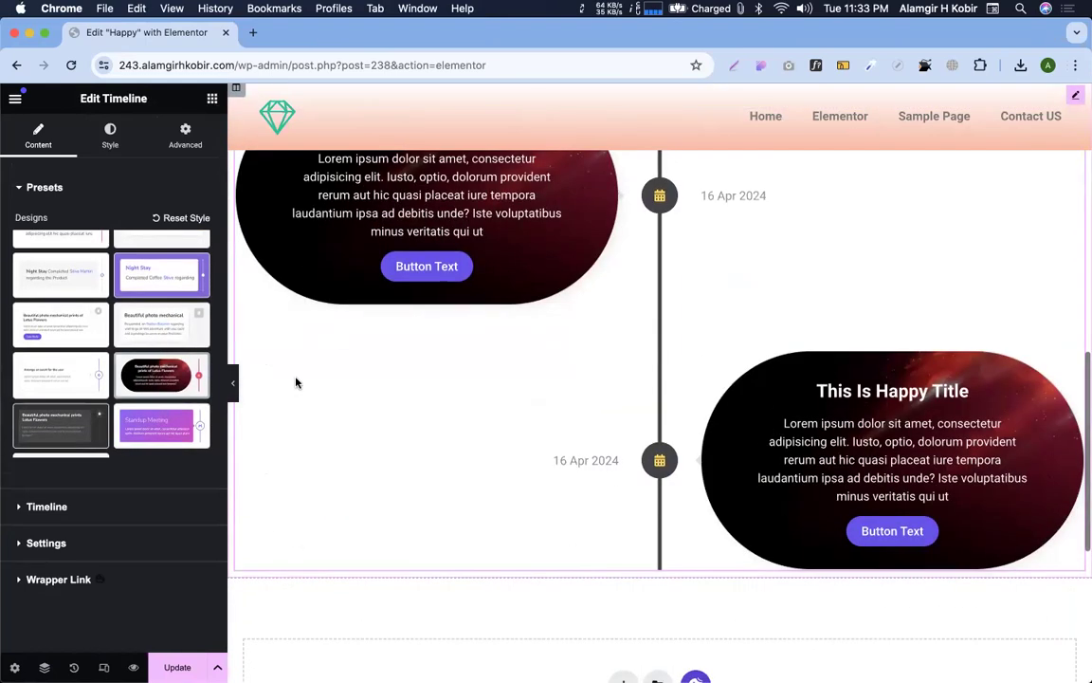
scroll(295, 380, "up", 1)
scroll(107, 404, "down", 1)
left_click(105, 402)
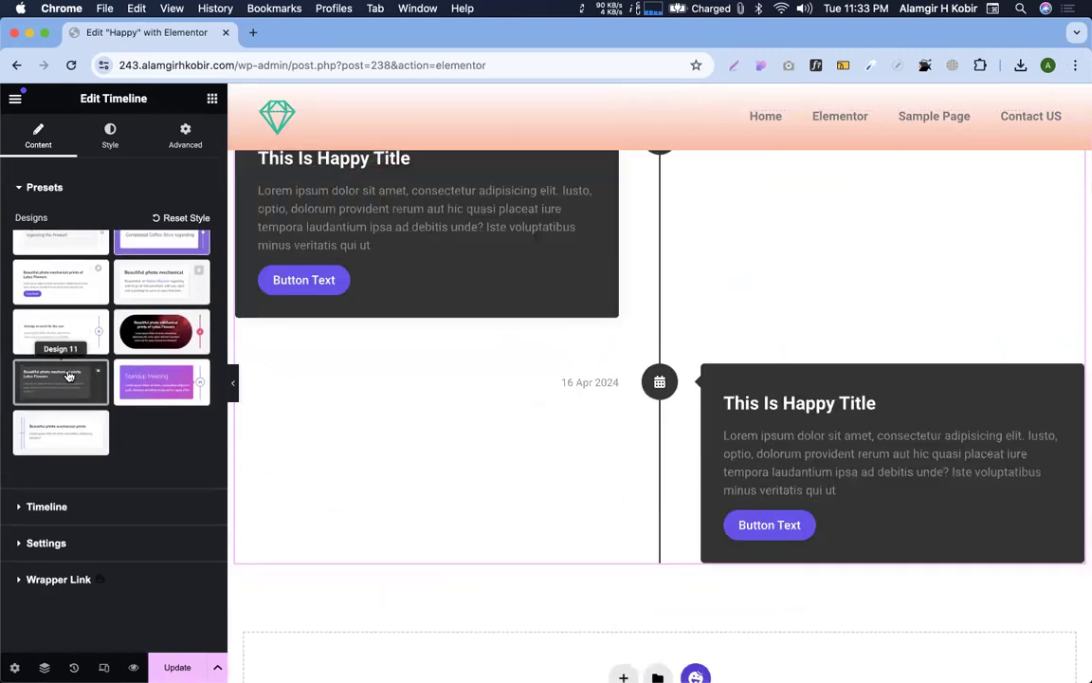
scroll(434, 366, "up", 2)
left_click(61, 437)
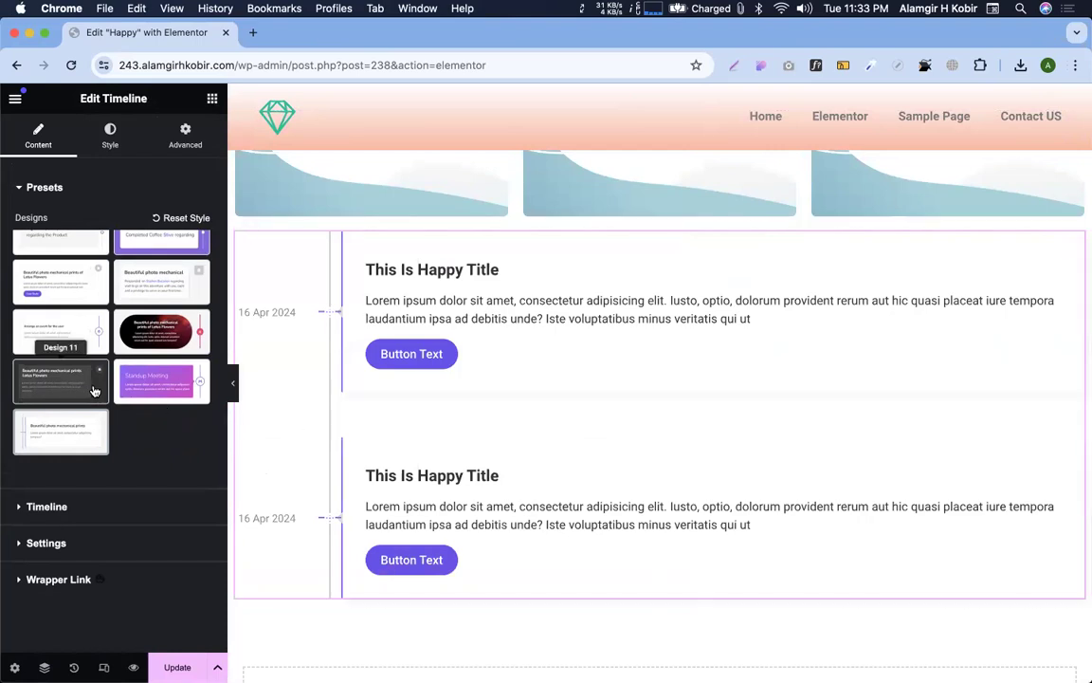
Try Design 6, then settle on the dark capsule Design 10 timeline preset
scroll(61, 370, "up", 3)
left_click(163, 293)
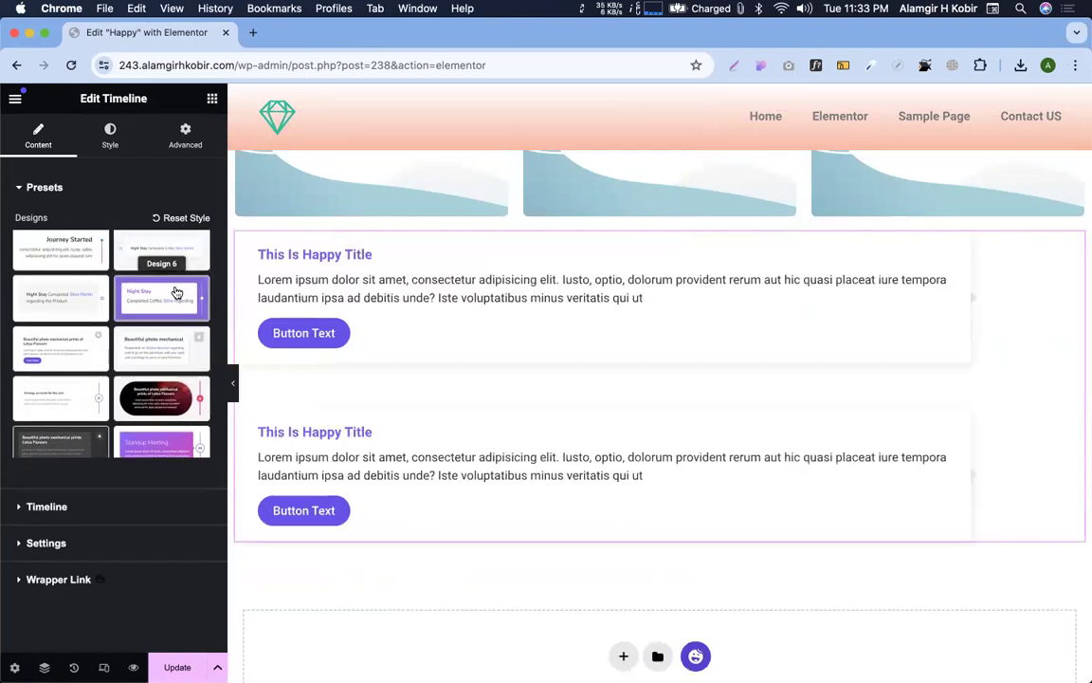
scroll(124, 308, "up", 2)
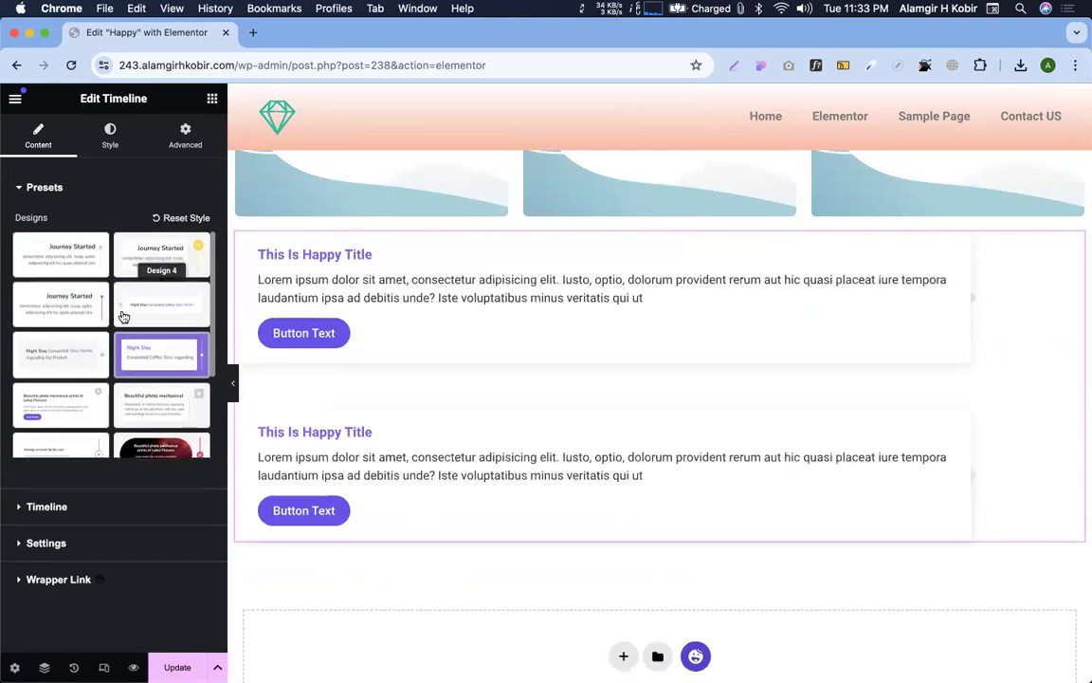
left_click(150, 450)
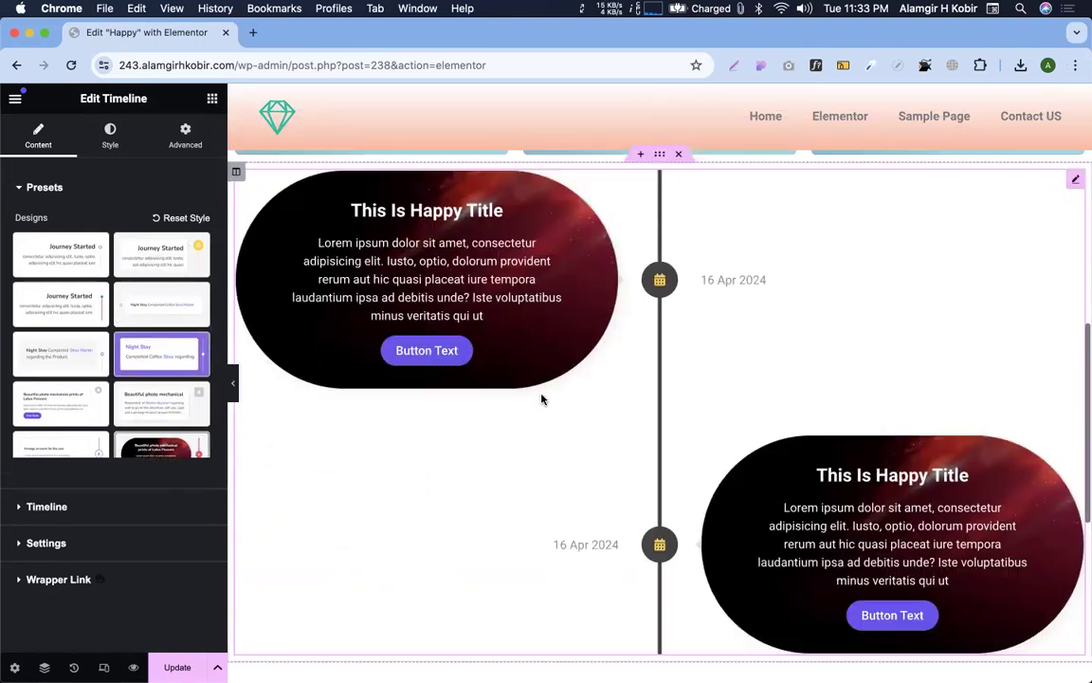
scroll(542, 399, "down", 1)
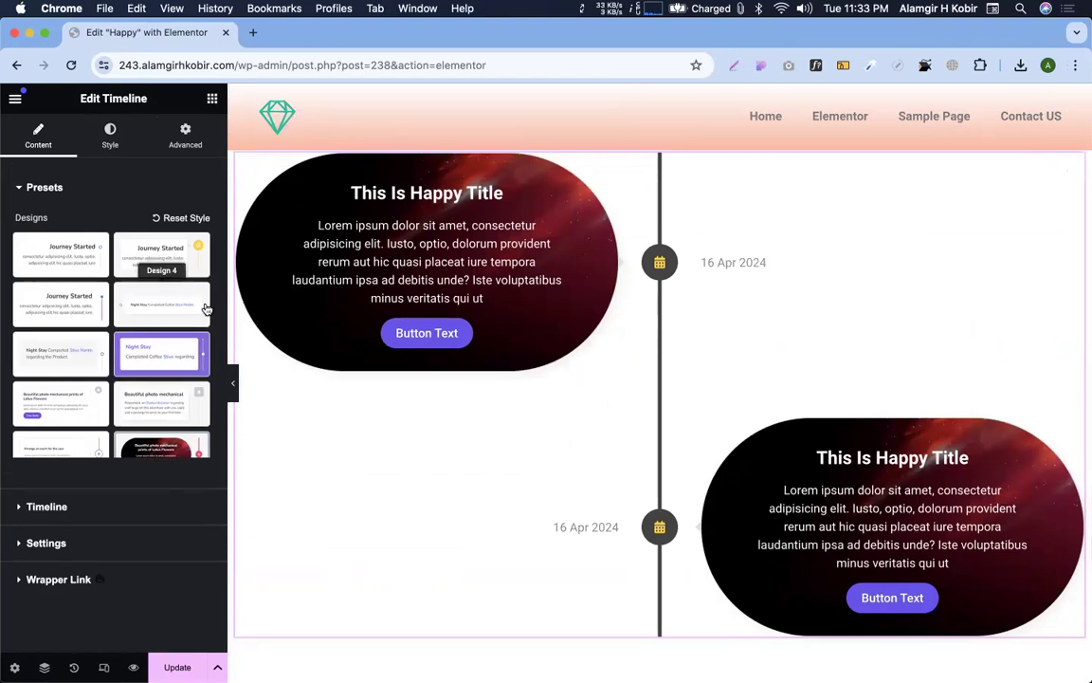
left_click(104, 667)
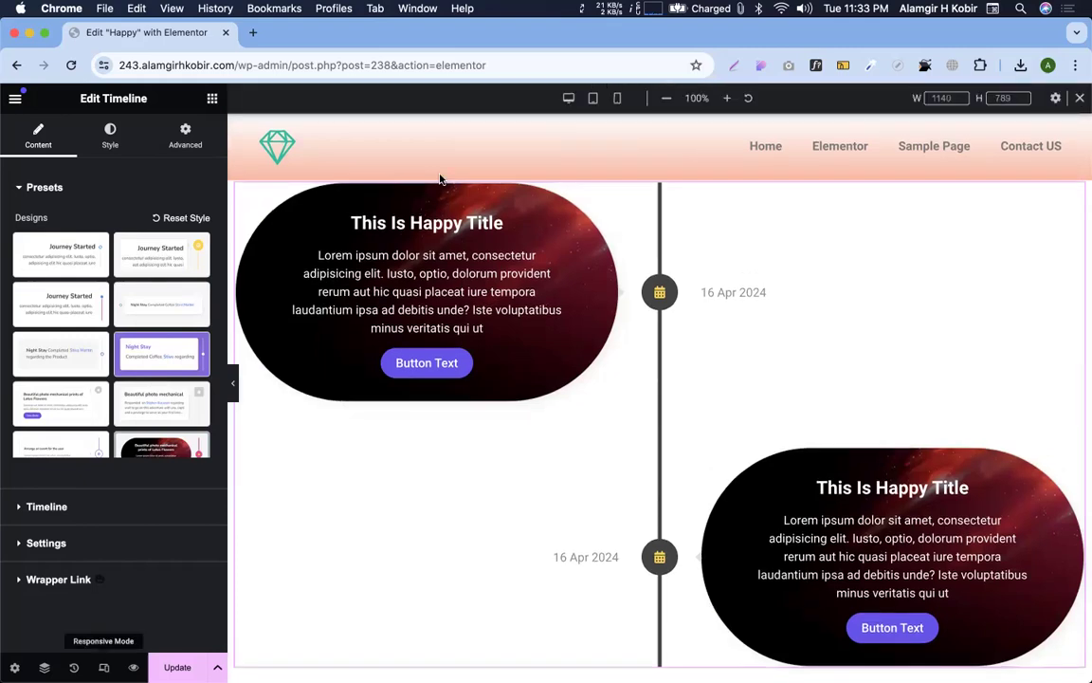
Preview the page at tablet and mobile widths, then return to desktop width
left_click(594, 100)
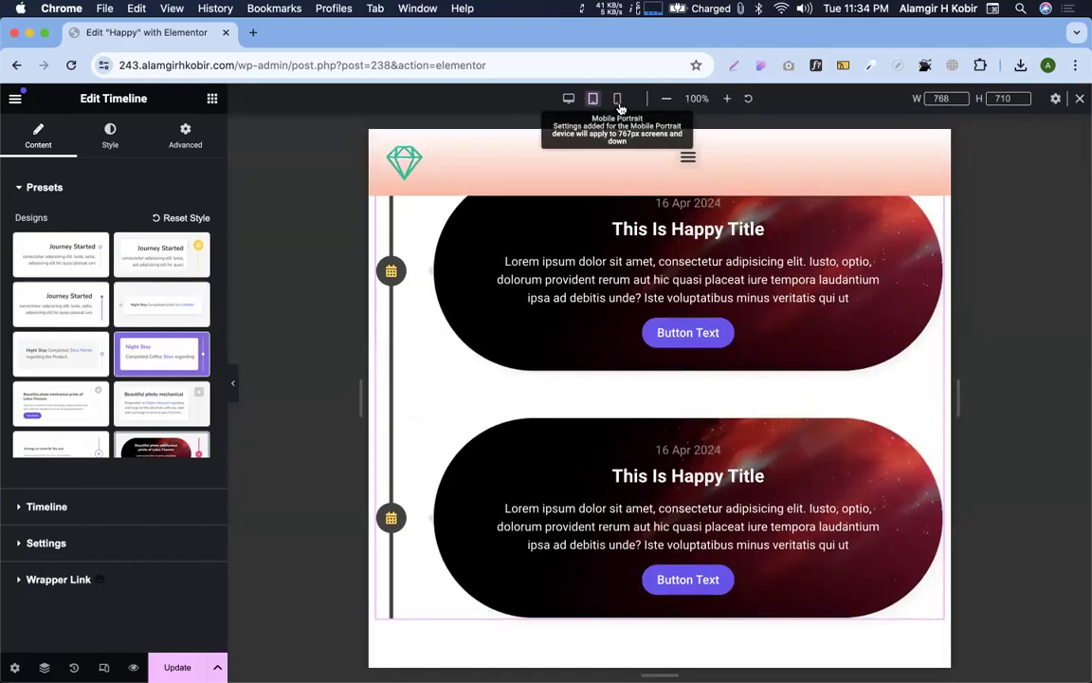
left_click(617, 99)
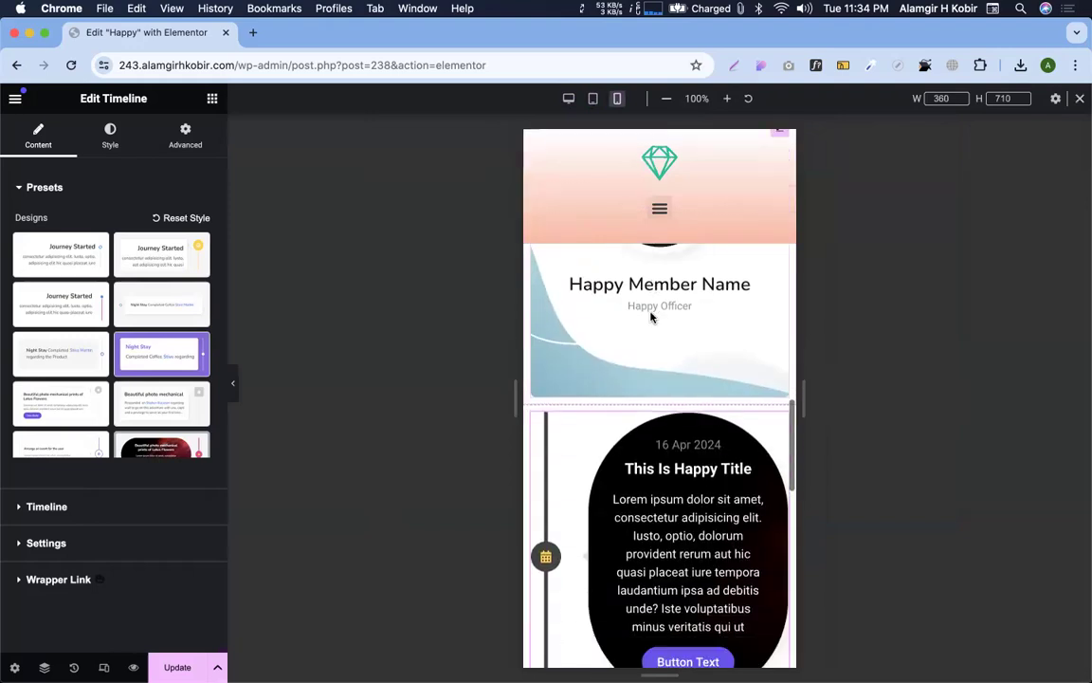
scroll(658, 455, "down", 5)
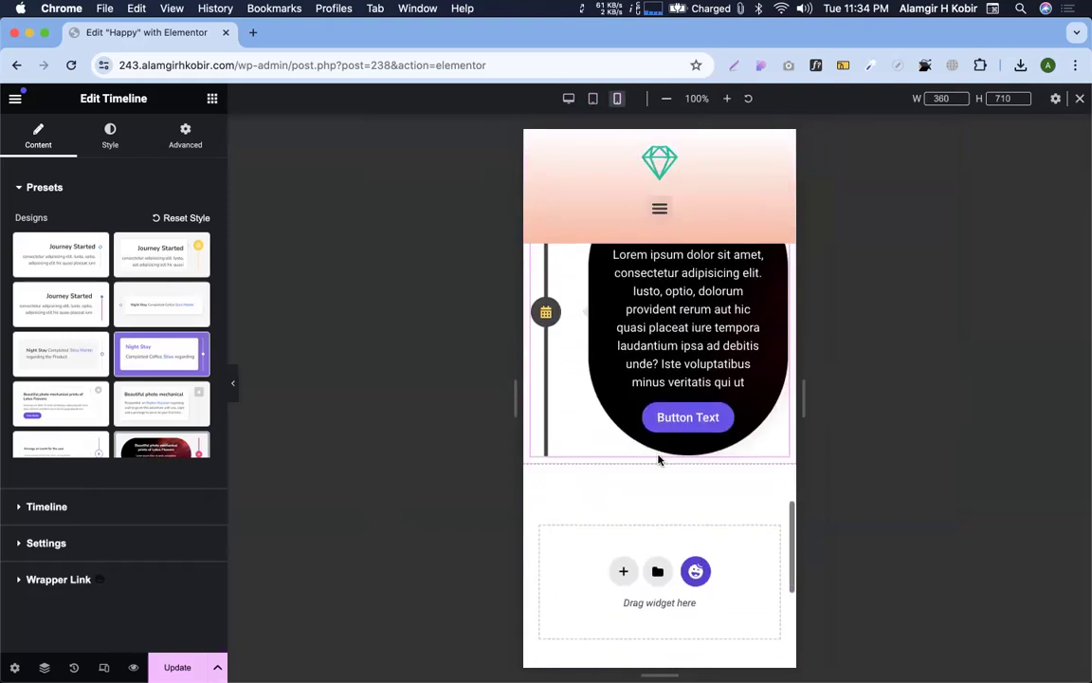
scroll(658, 459, "up", 10)
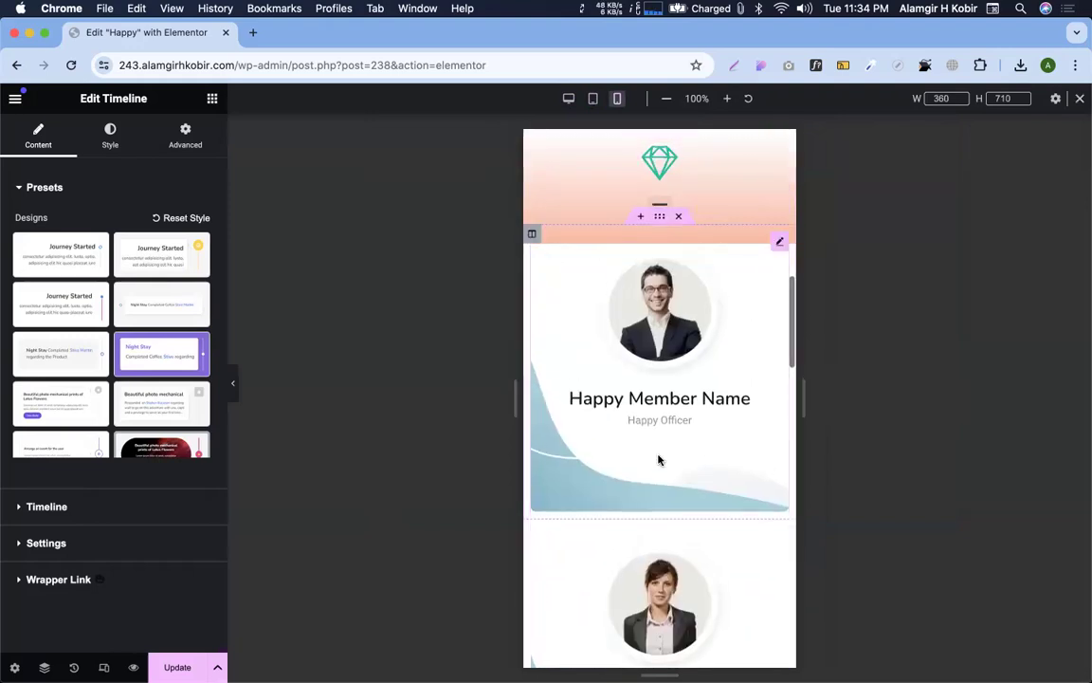
left_click(568, 98)
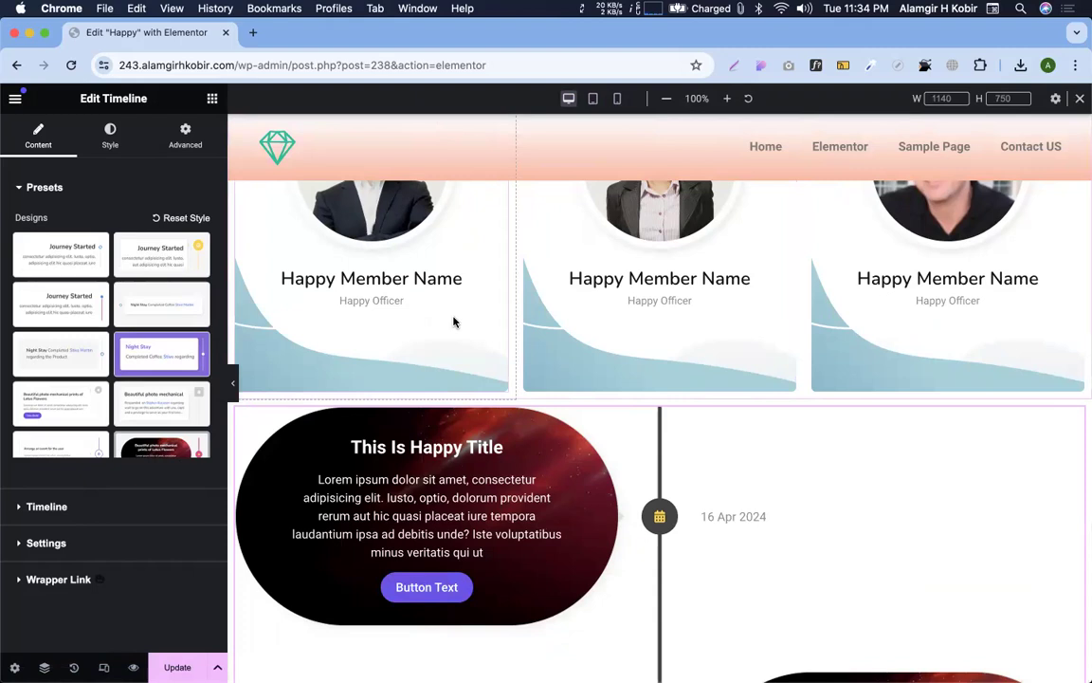
key("ctrl+Right")
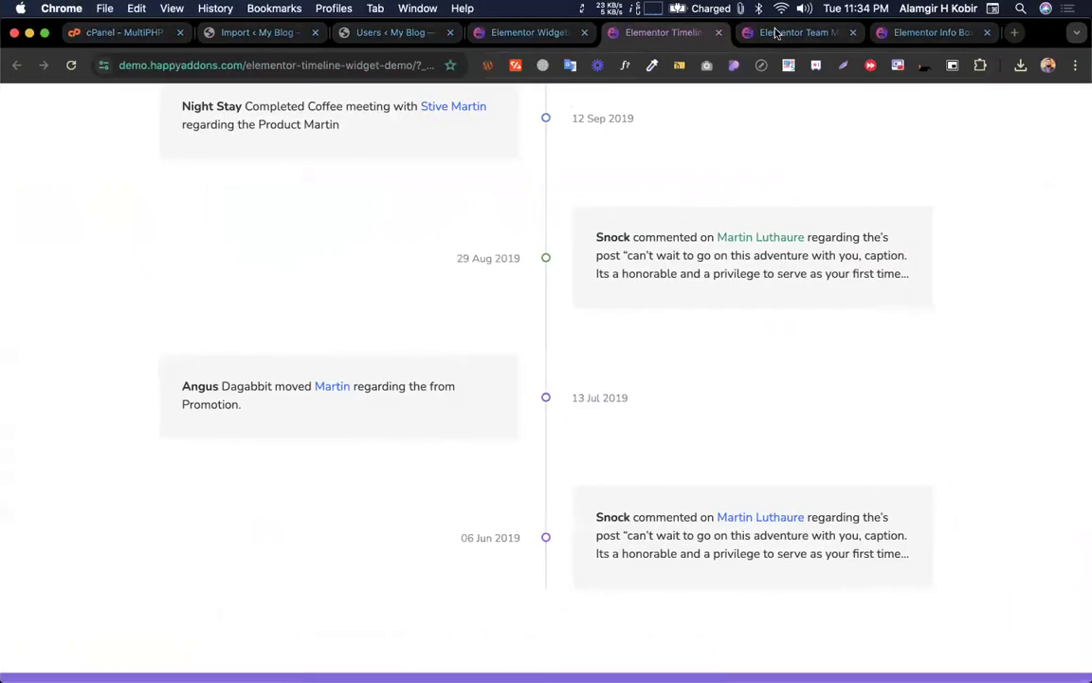
Glance at the Team Member demo, then scroll through the Info Box demo's designs
left_click(779, 32)
left_click(933, 34)
scroll(661, 532, "down", 10)
scroll(662, 533, "down", 10)
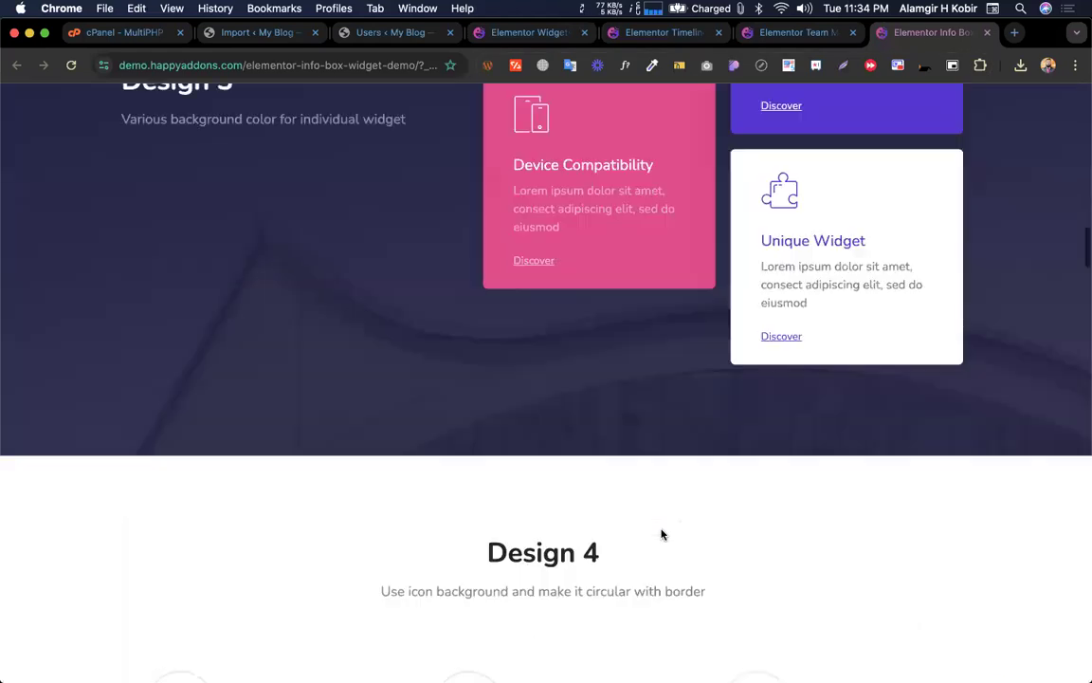
scroll(662, 531, "up", 5)
scroll(622, 240, "down", 1)
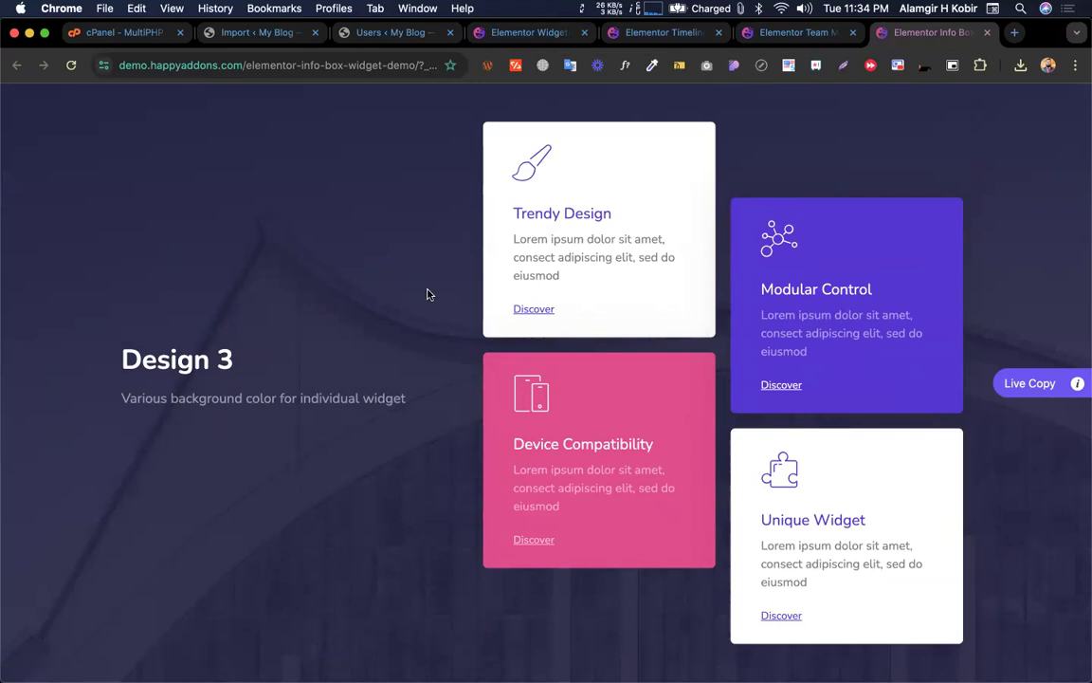
scroll(462, 337, "up", 1)
scroll(462, 337, "down", 1)
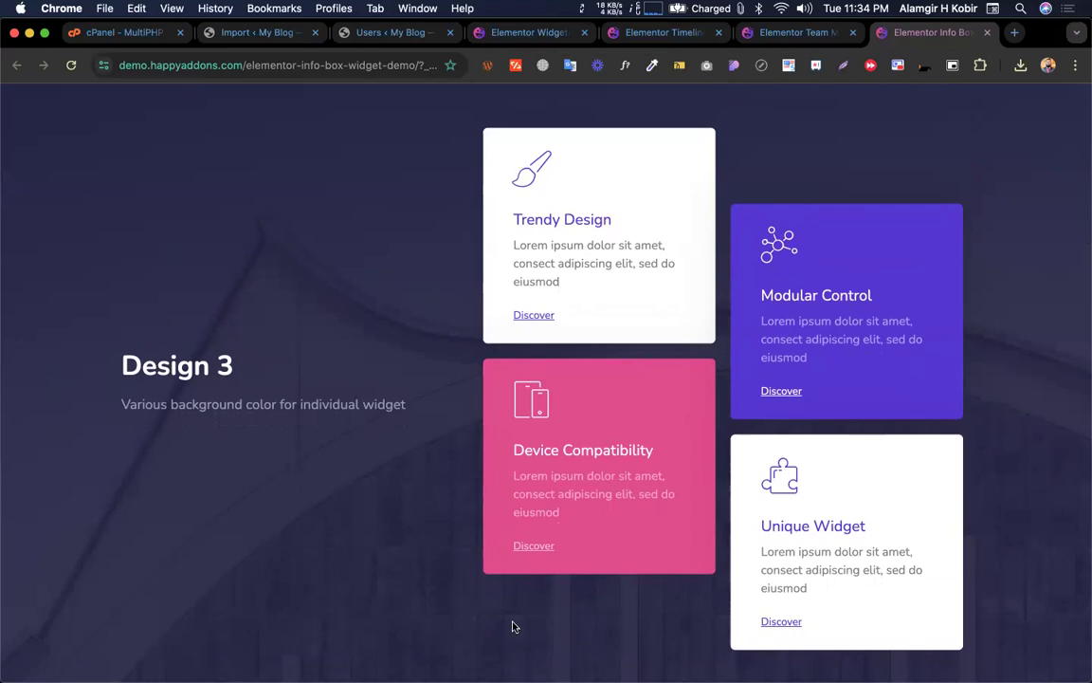
scroll(509, 401, "down", 20)
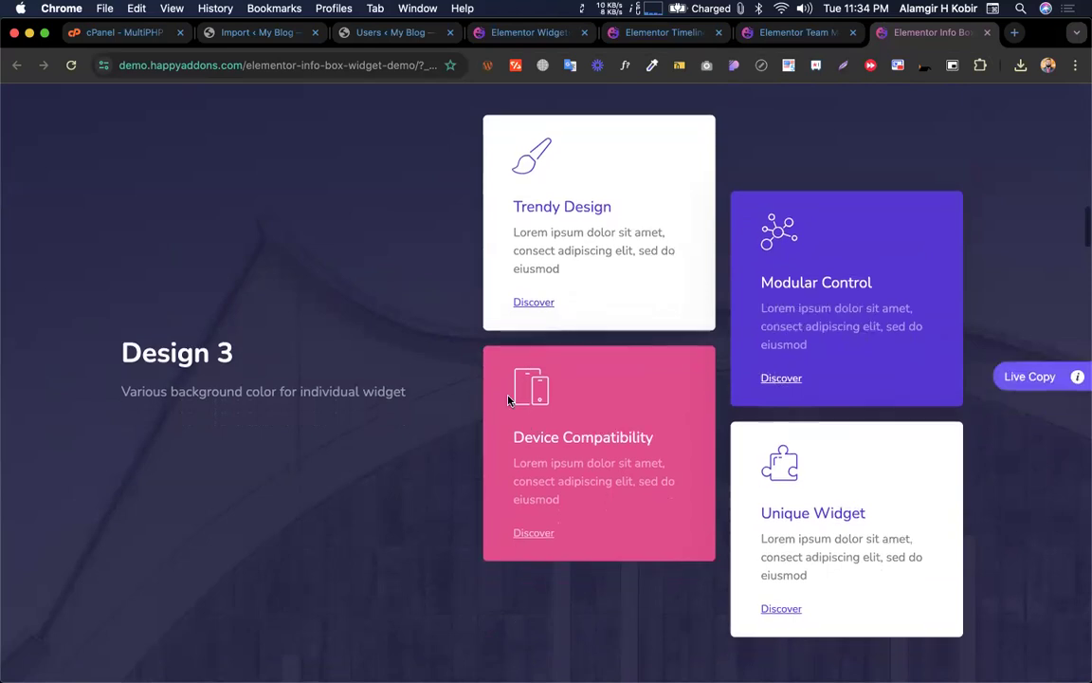
scroll(509, 401, "down", 10)
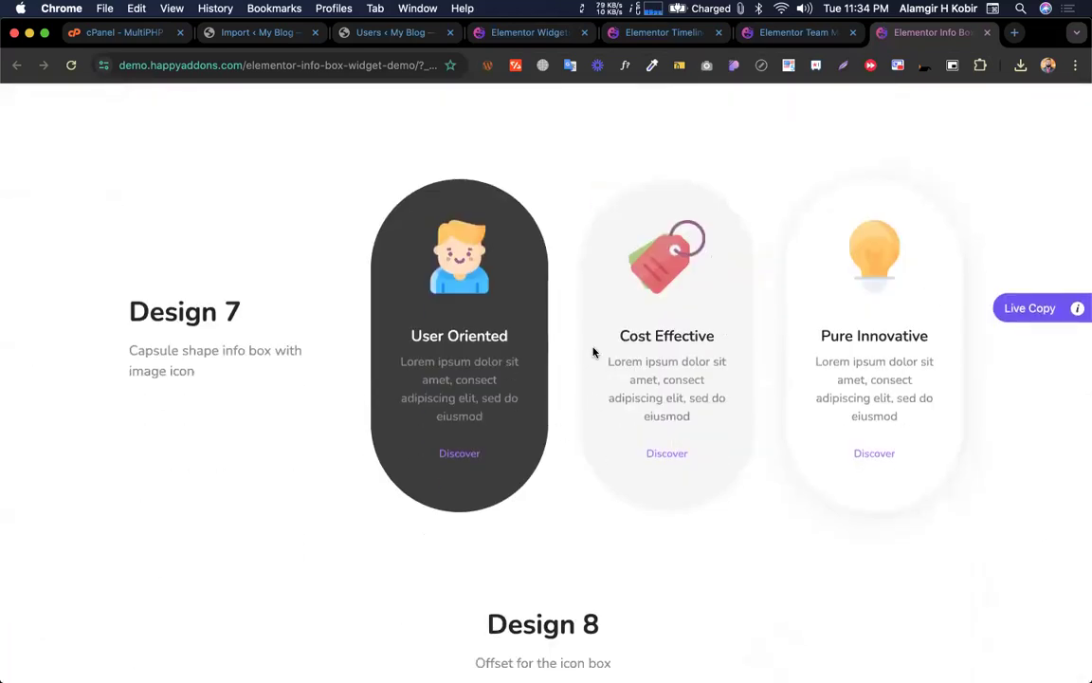
scroll(521, 456, "up", 20)
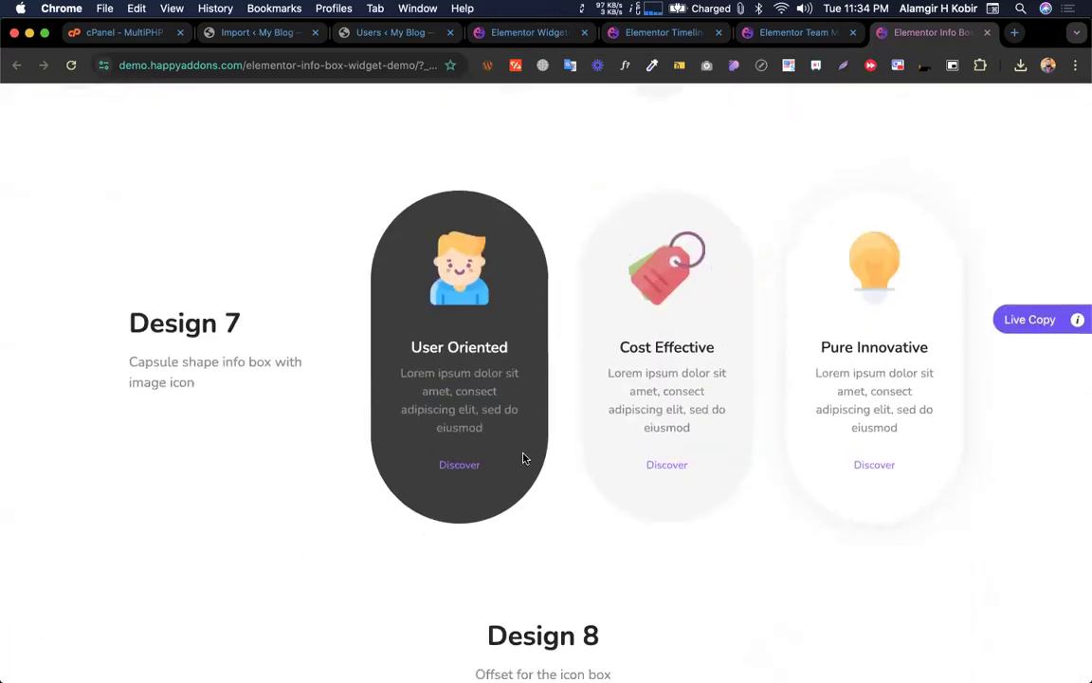
scroll(523, 458, "down", 3)
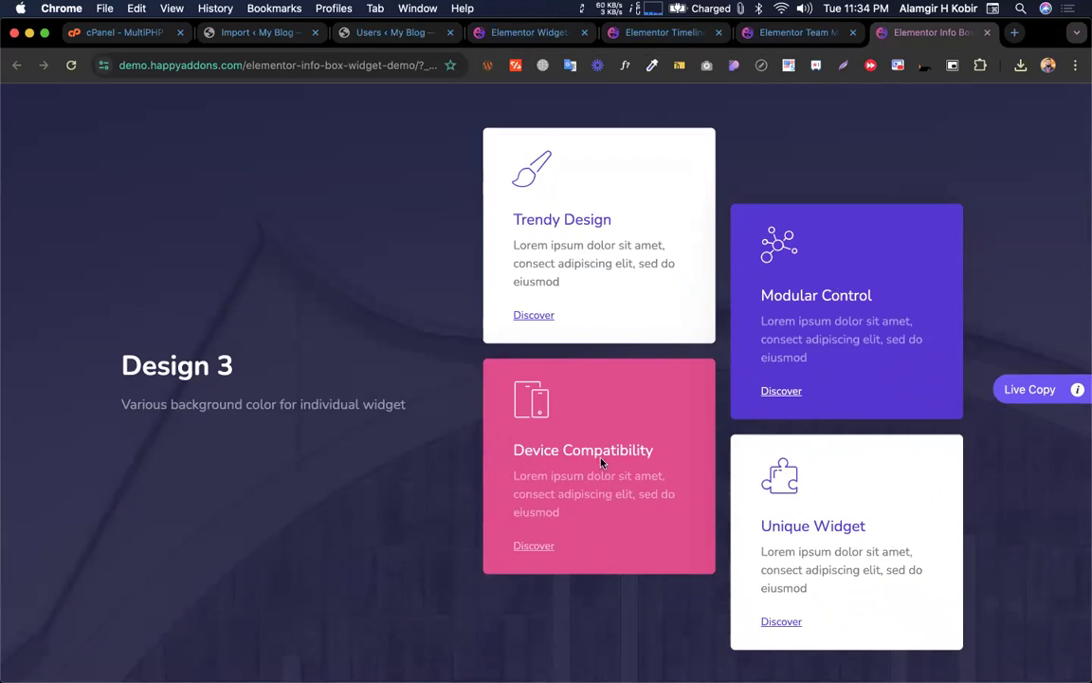
key("ctrl+Left")
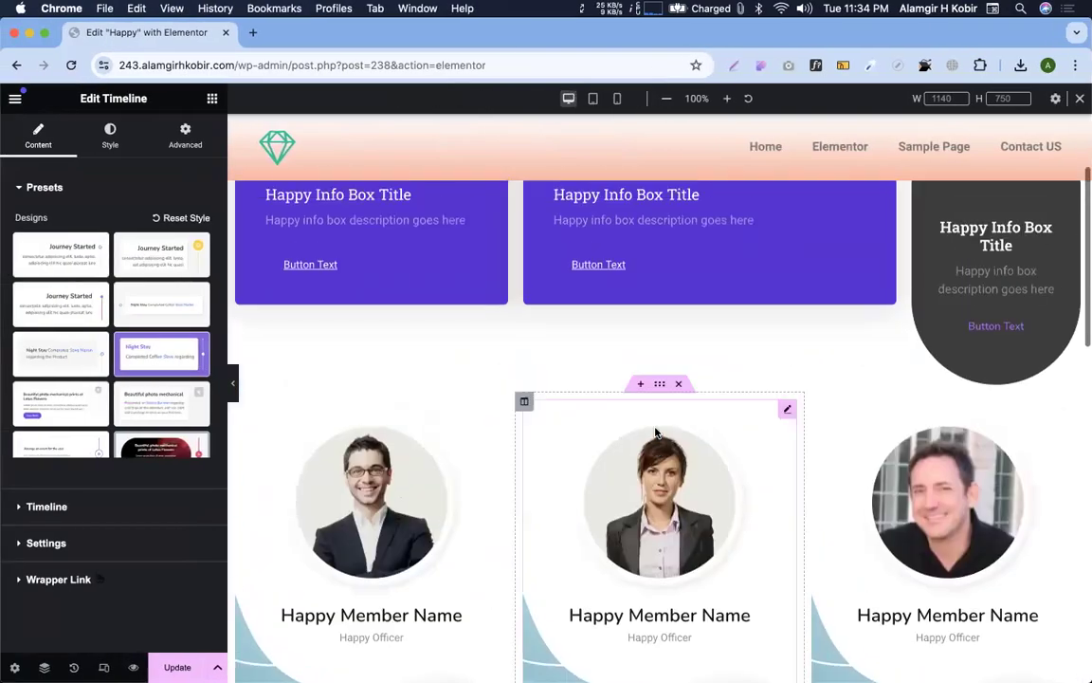
Scroll the editor preview down past the timeline to the empty section
scroll(654, 432, "up", 2)
scroll(691, 452, "down", 10)
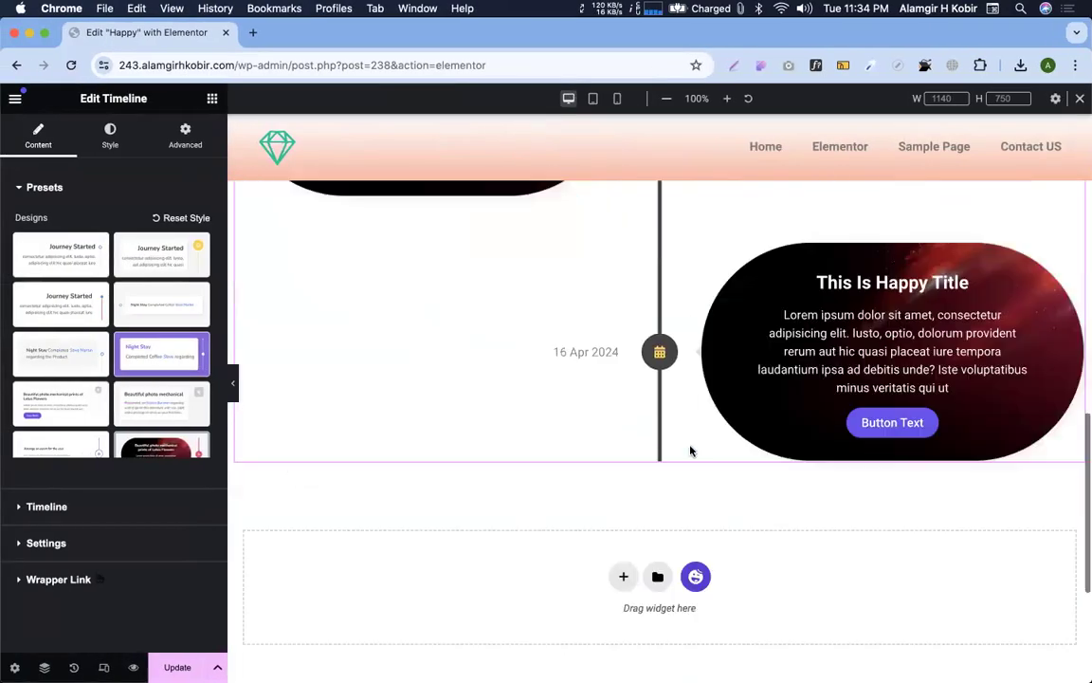
scroll(690, 452, "down", 5)
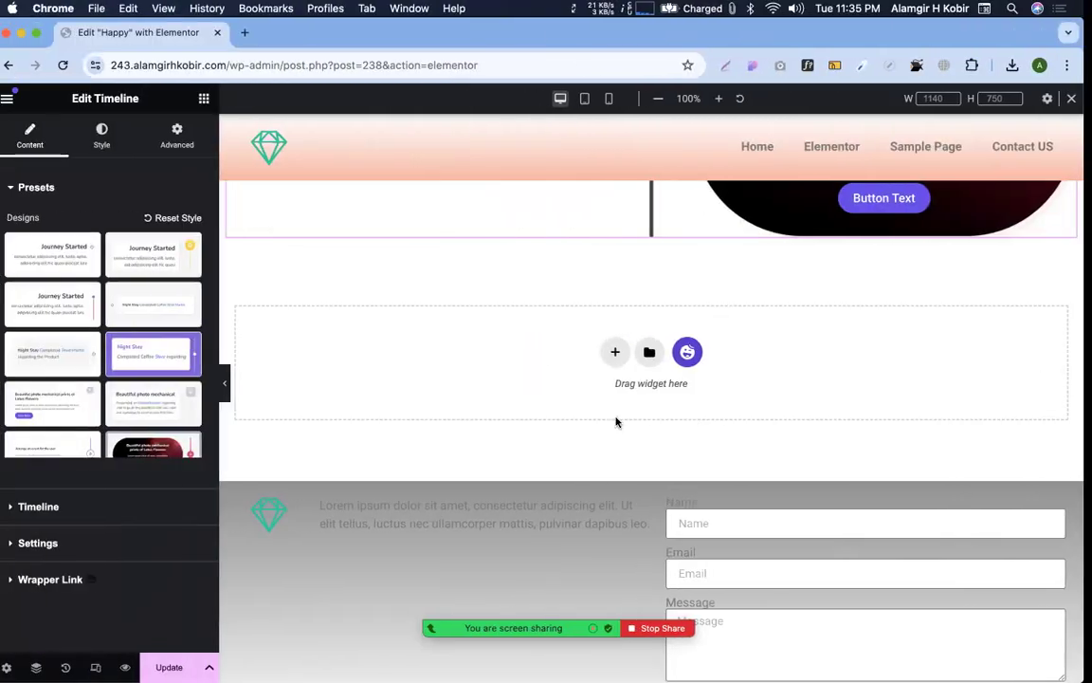
key("ctrl+Right")
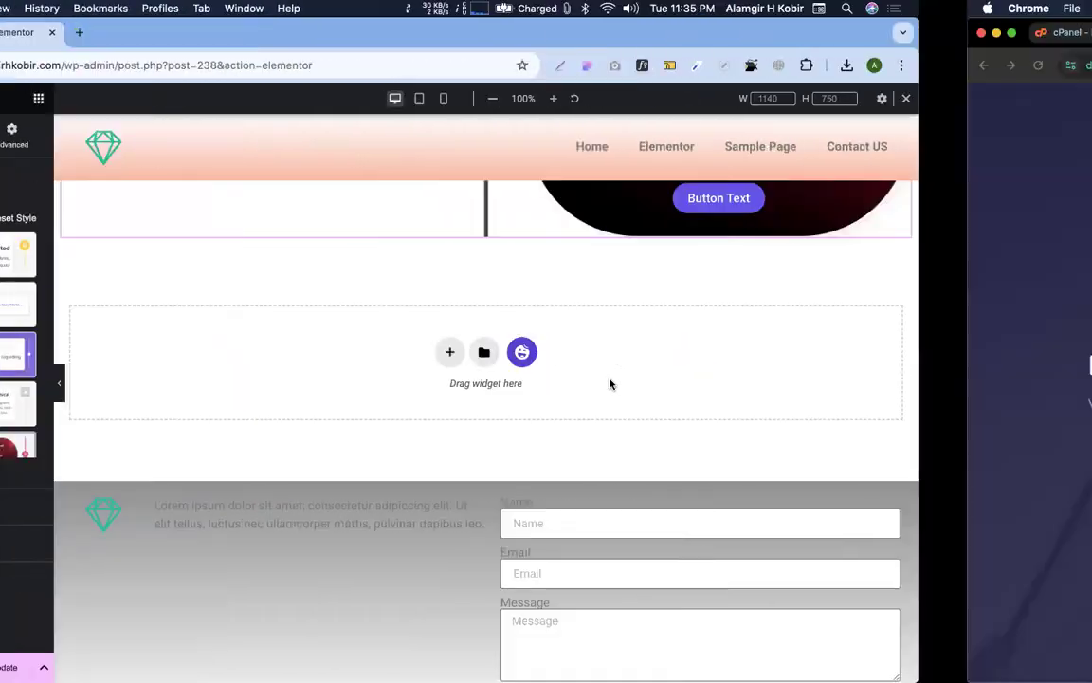
Browse the widgets overview, Users page and Timeline demo, then scroll the homepage Presets feature
left_click(521, 42)
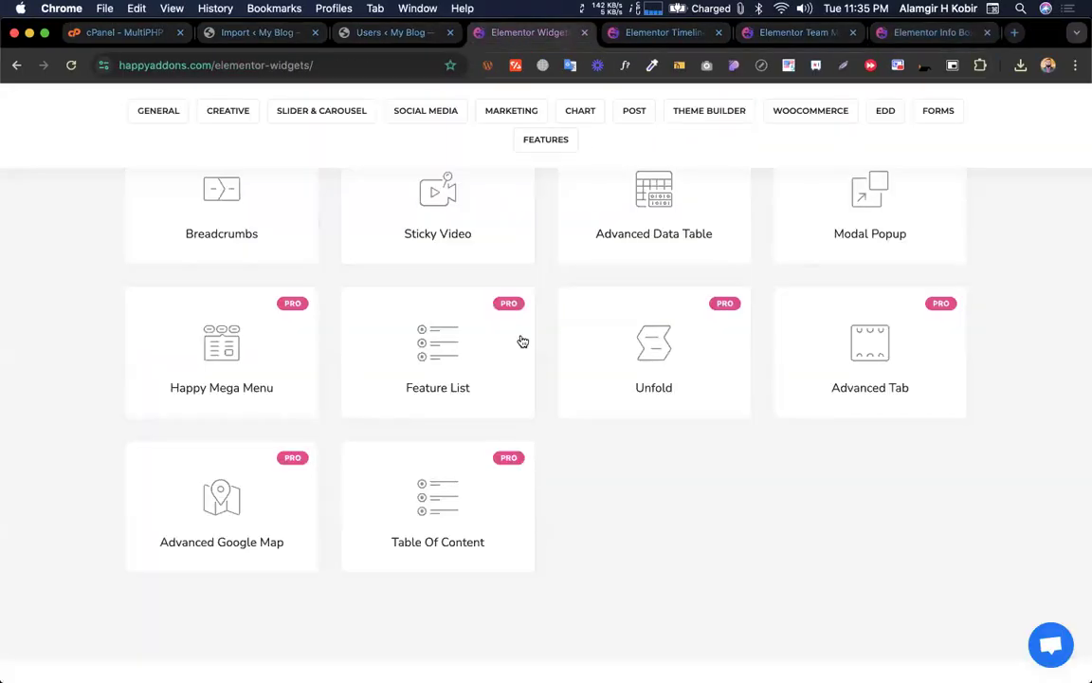
scroll(521, 342, "up", 20)
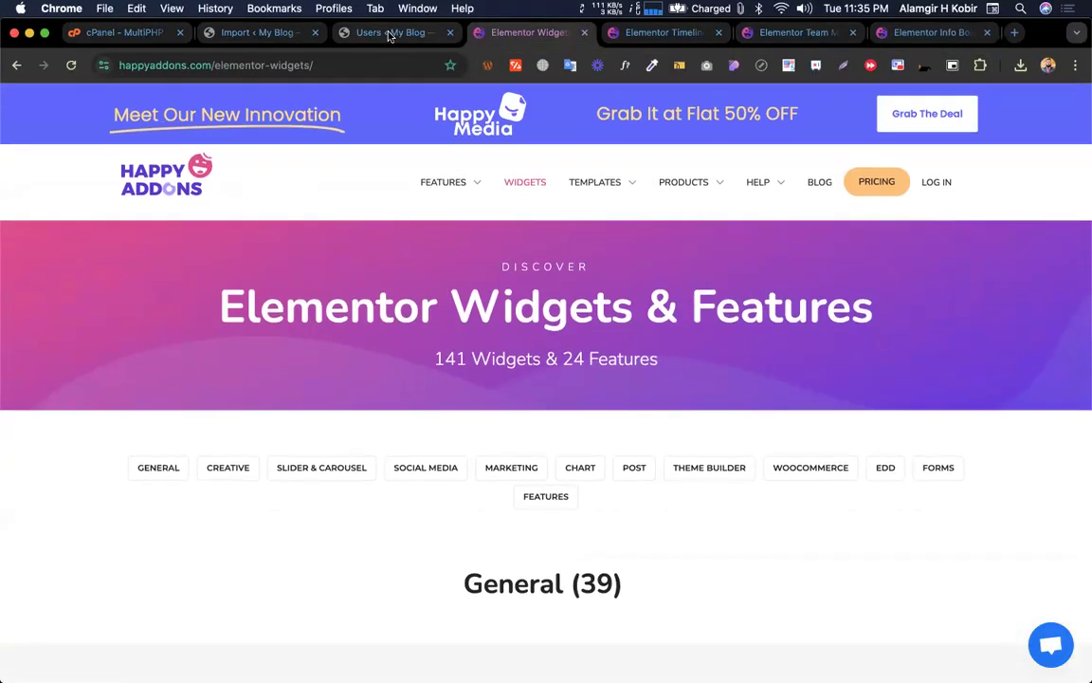
left_click(417, 34)
left_click(654, 33)
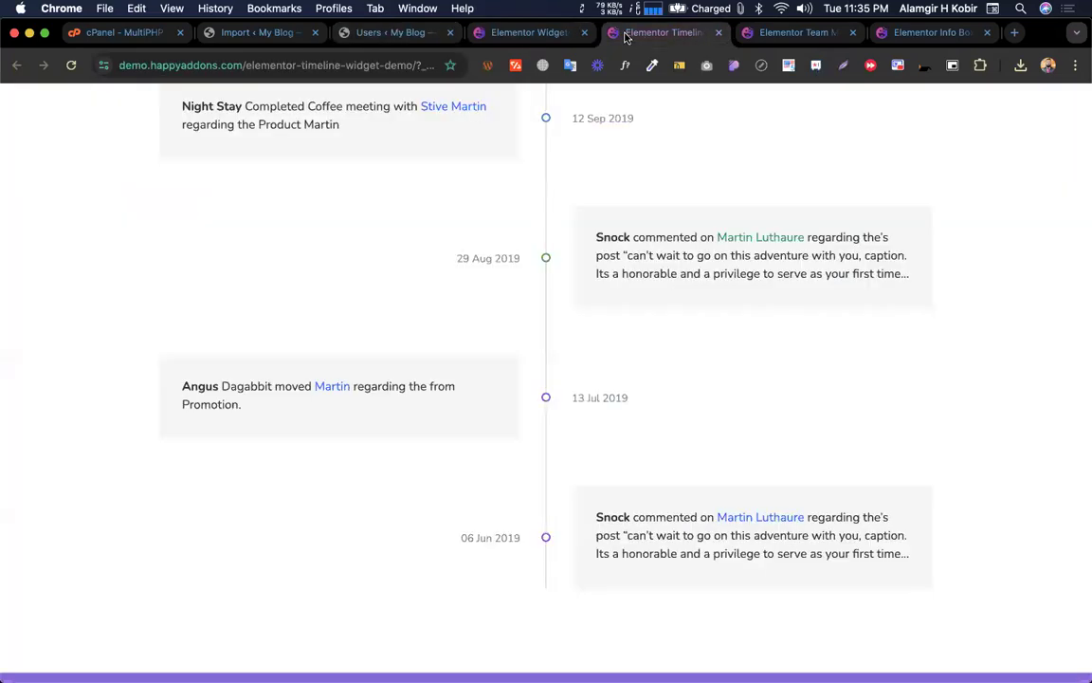
left_click(519, 33)
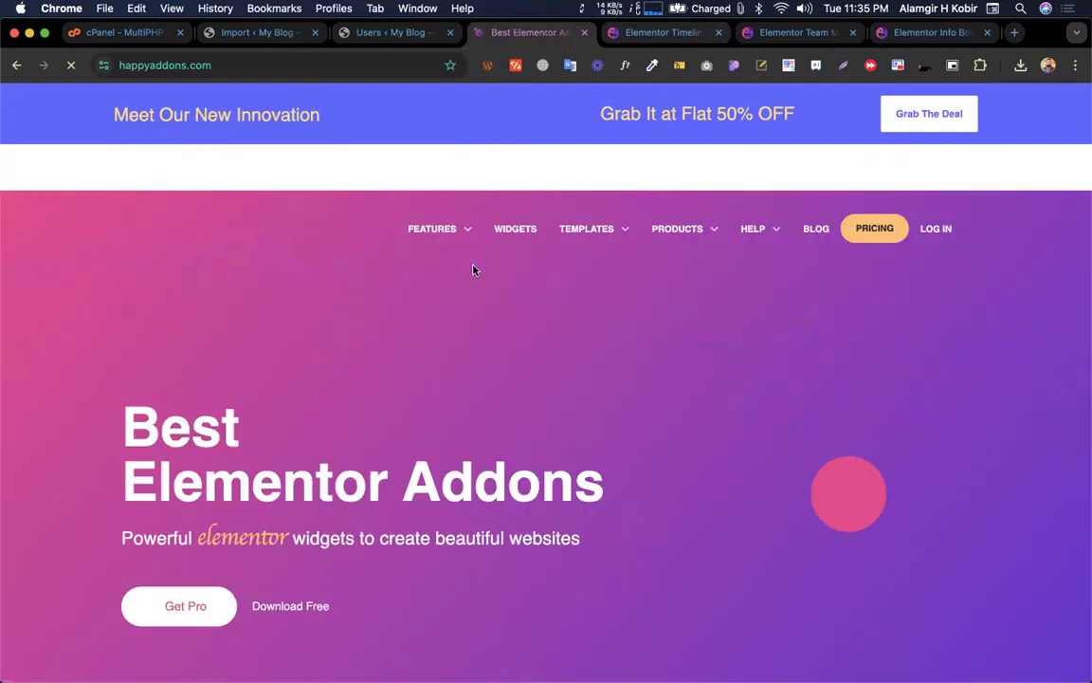
scroll(474, 271, "down", 20)
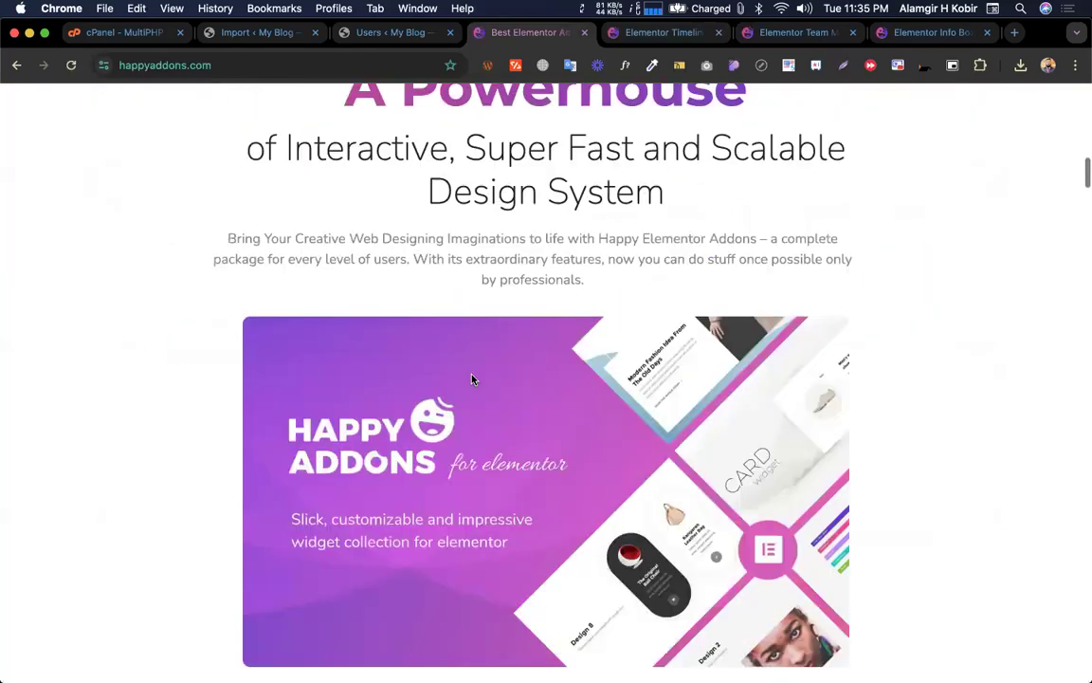
scroll(475, 361, "down", 5)
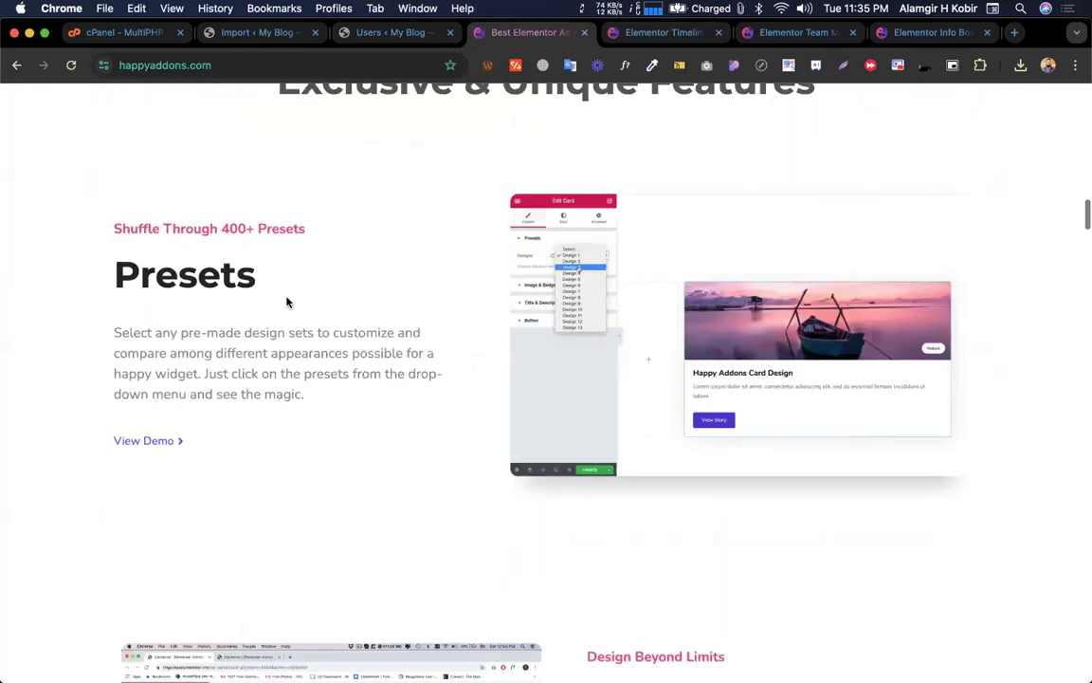
key("ctrl+Left")
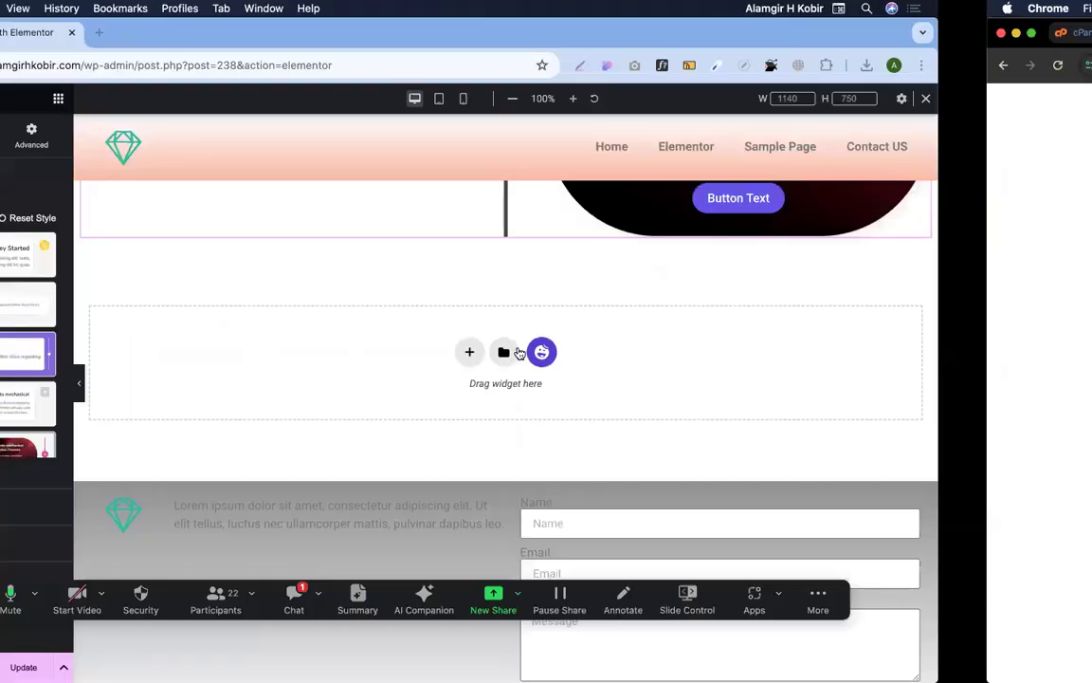
Apply the purple Design 13 look to the timeline and glance at the HappyAddons homepage
scroll(166, 346, "down", 3)
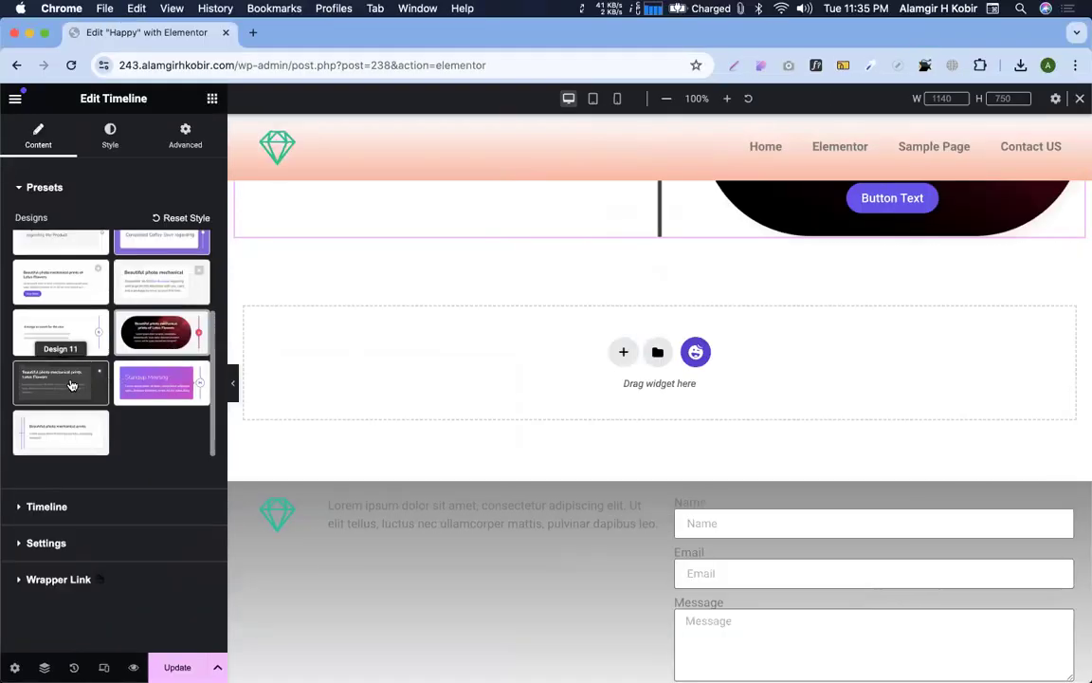
left_click(143, 380)
scroll(746, 293, "up", 4)
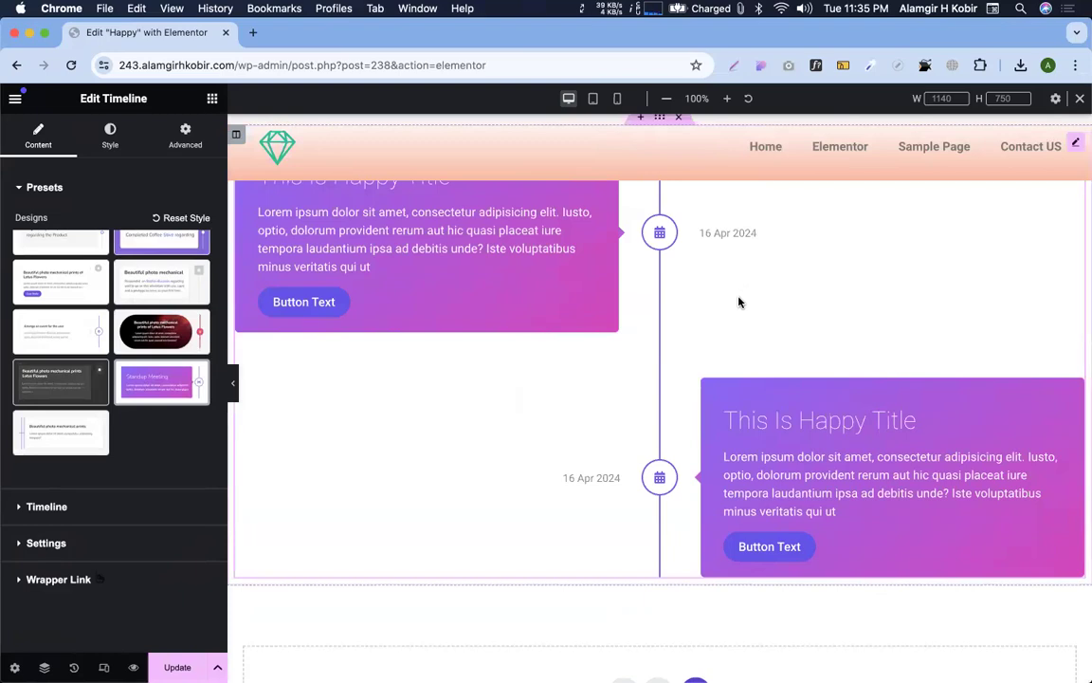
scroll(739, 301, "down", 5)
key("ctrl+Right")
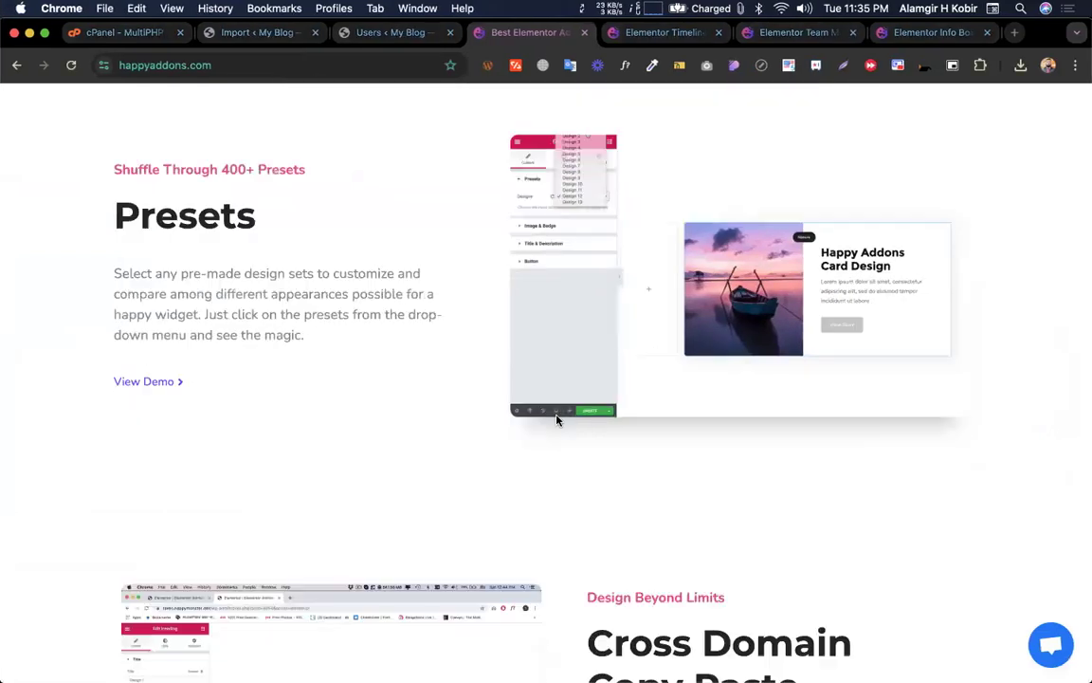
scroll(557, 420, "down", 5)
left_click_drag(589, 292, 781, 358)
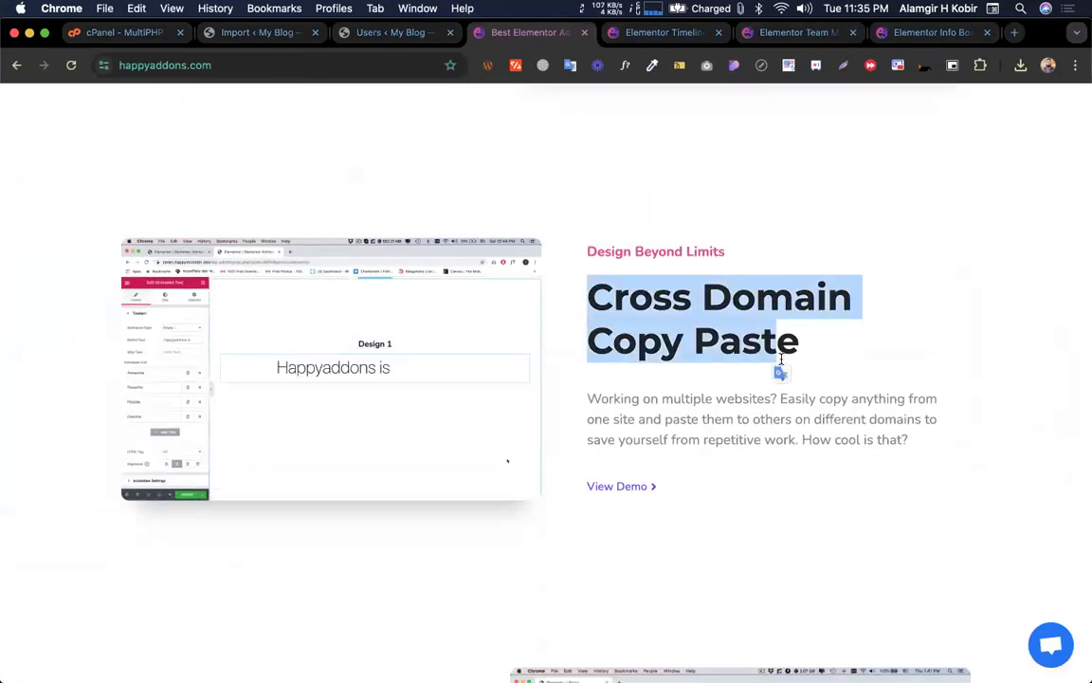
key("ctrl+Left")
scroll(463, 432, "up", 5)
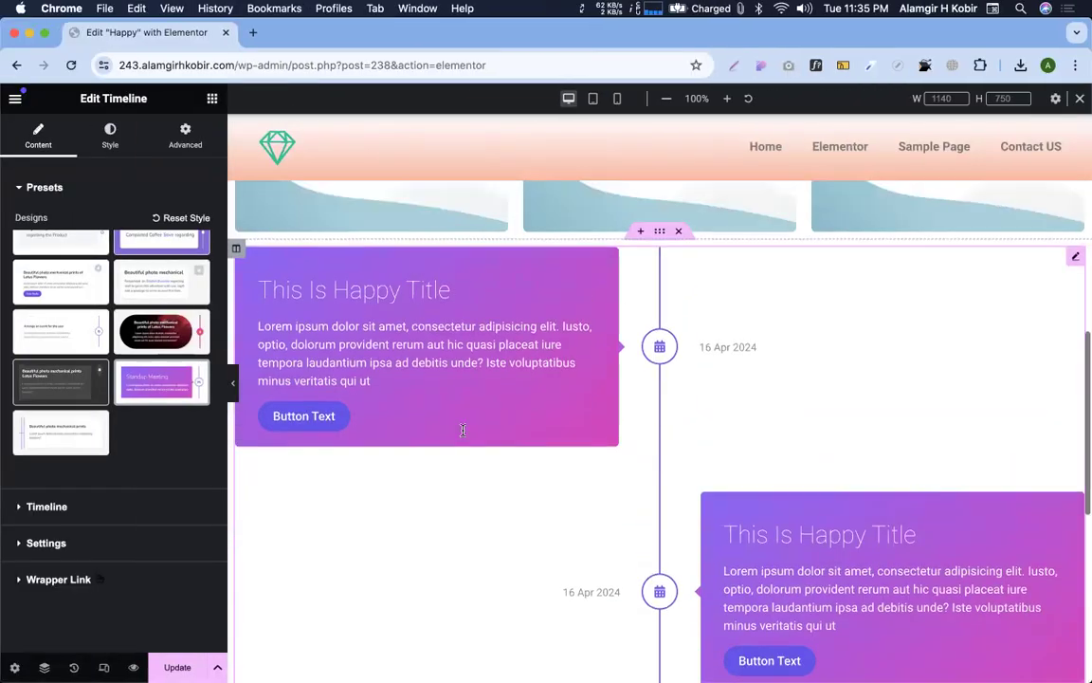
scroll(462, 431, "up", 2)
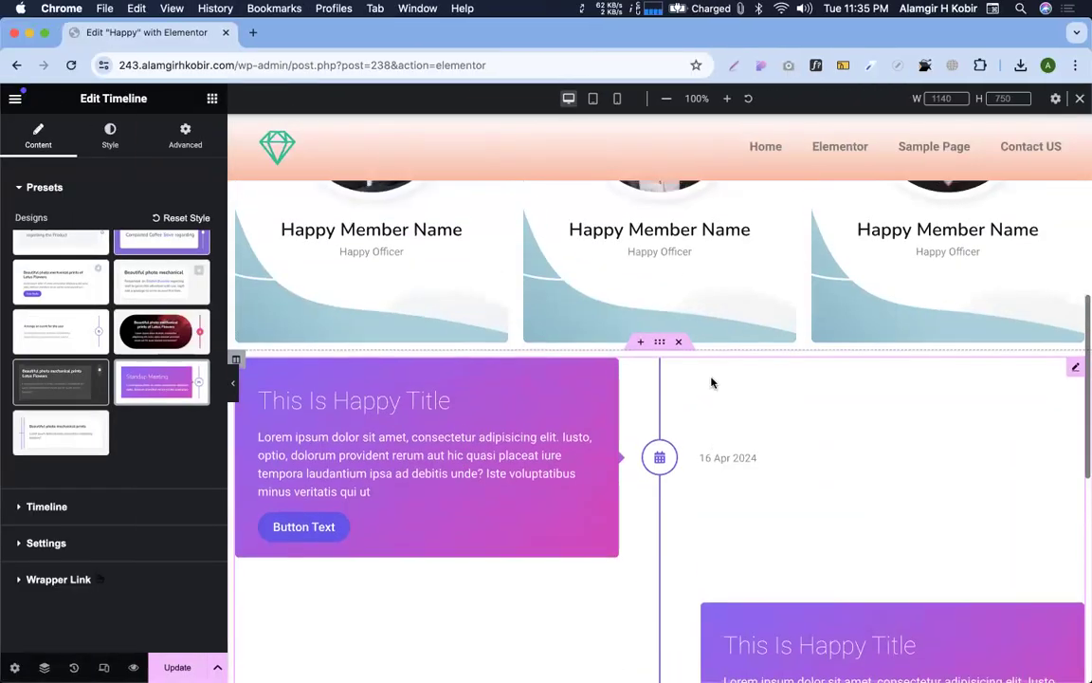
Copy the timeline section, then read the Cross Domain Copy Paste and Section Nesting info on happyaddons.com
right_click(661, 347)
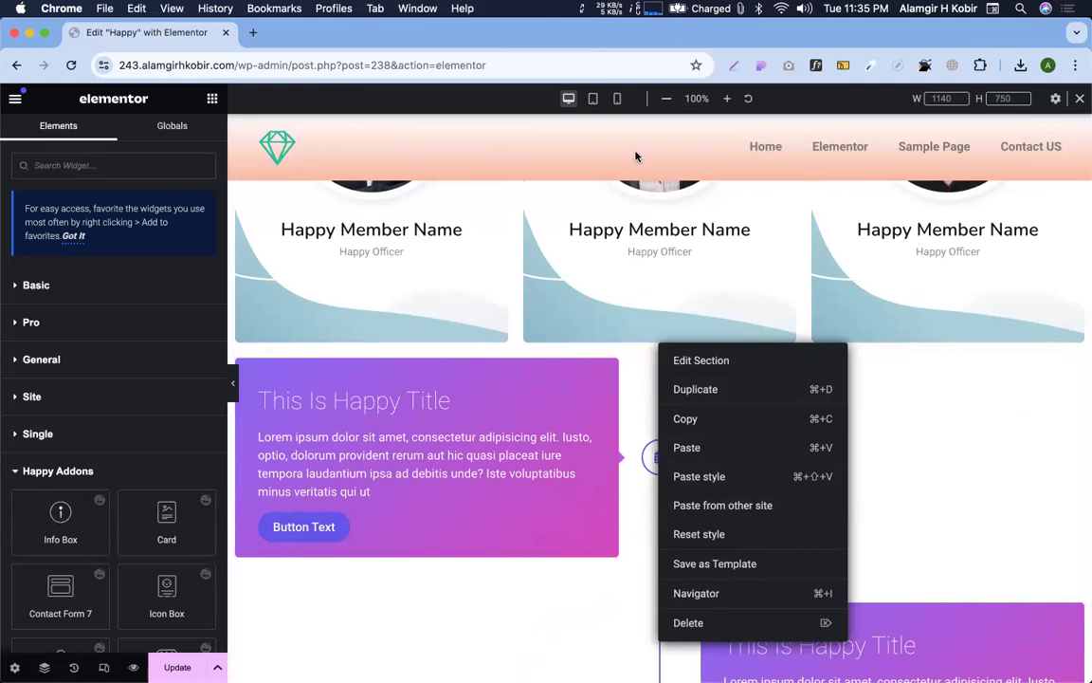
left_click(690, 424)
key("ctrl+Right")
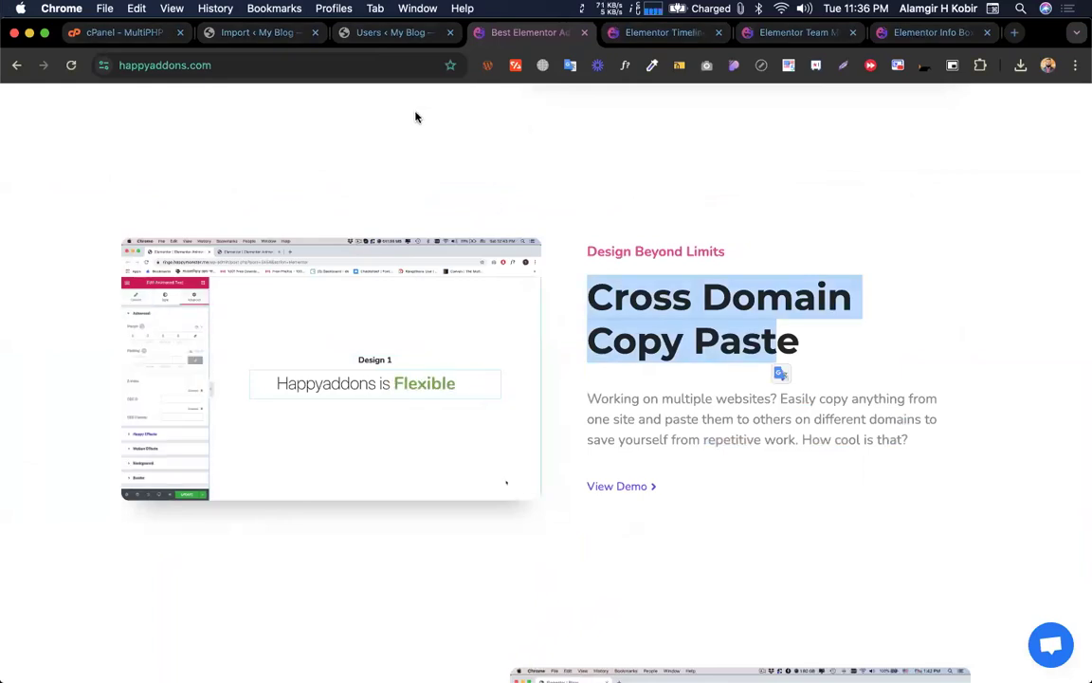
left_click(663, 323)
scroll(663, 318, "down", 1)
scroll(664, 321, "down", 5)
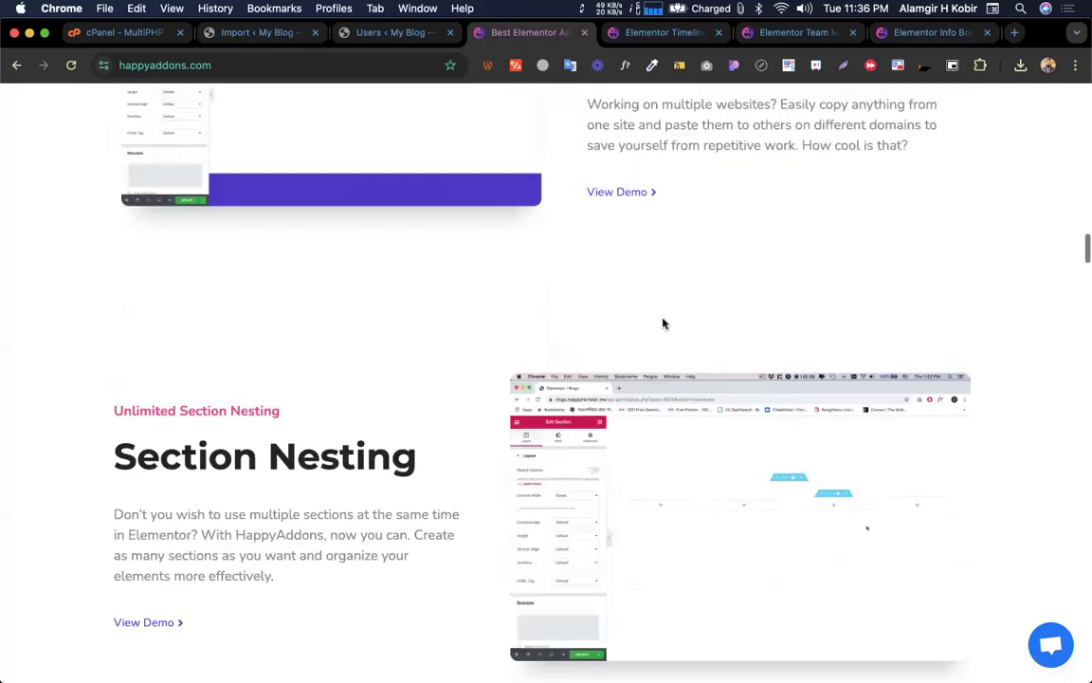
triple_click(253, 287)
left_click(368, 345)
key("ctrl+Left")
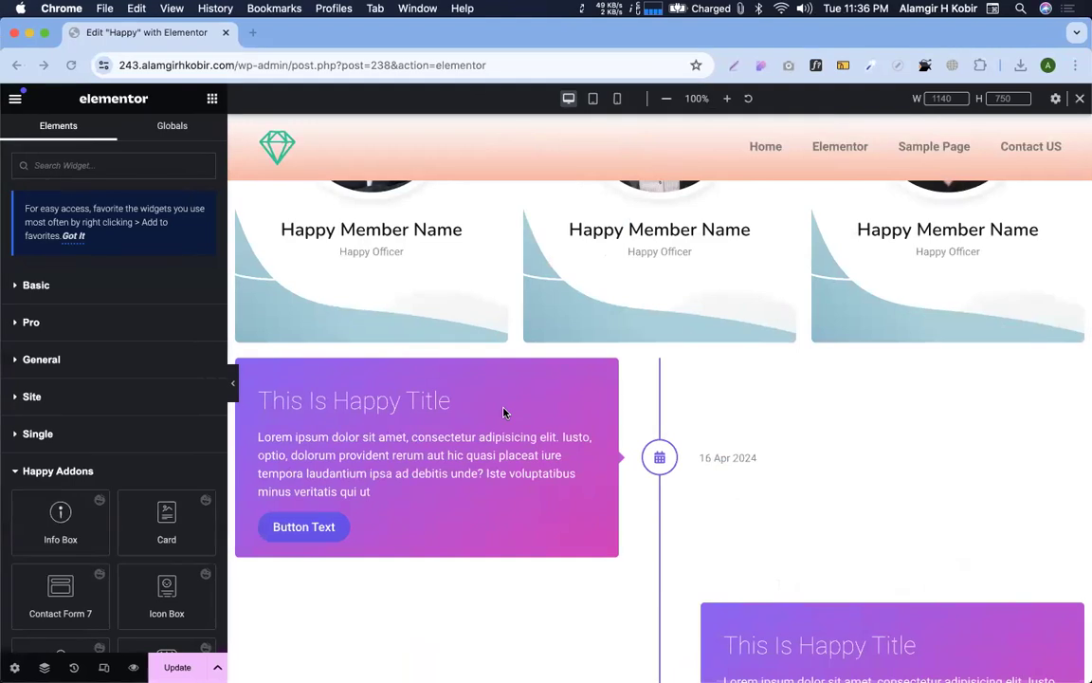
scroll(504, 413, "down", 5)
Add a new single-column section containing a two-column Inner Section
left_click(622, 310)
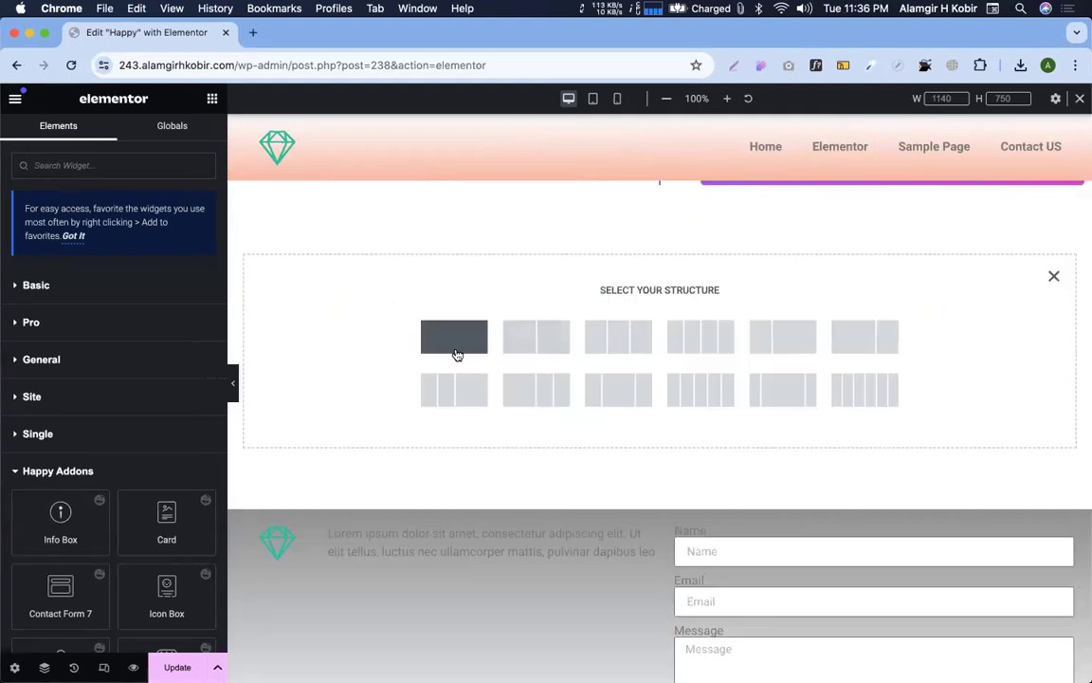
left_click(213, 99)
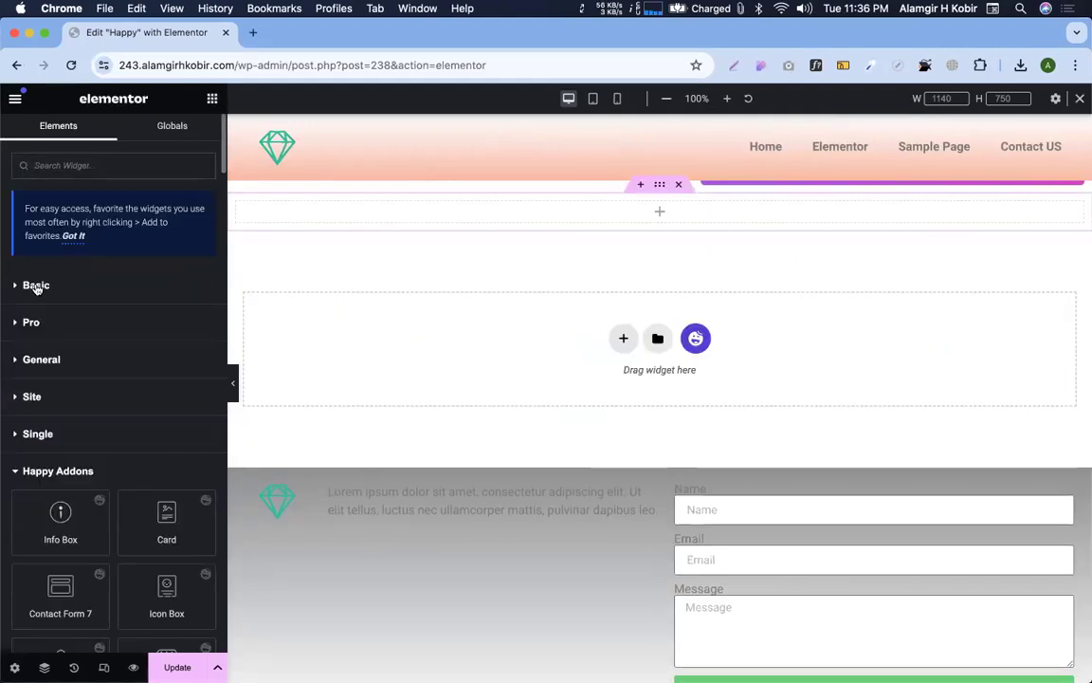
left_click(35, 286)
left_click_drag(54, 324, 664, 213)
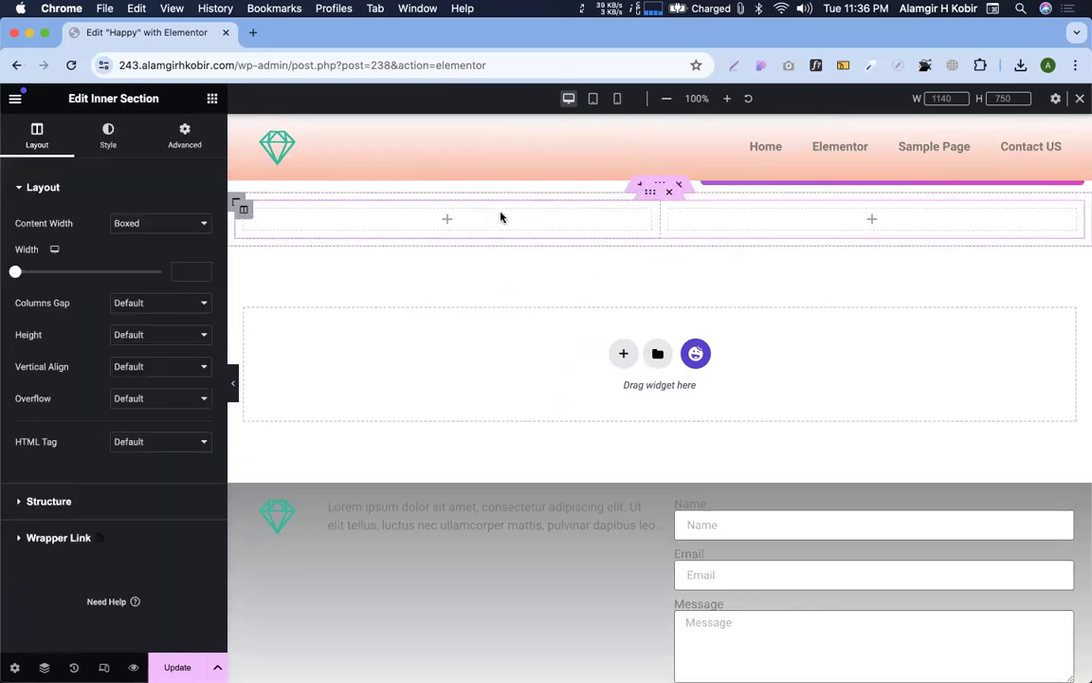
Place an Image widget in the left column and a Text Editor in the right column
left_click_drag(60, 405, 450, 223)
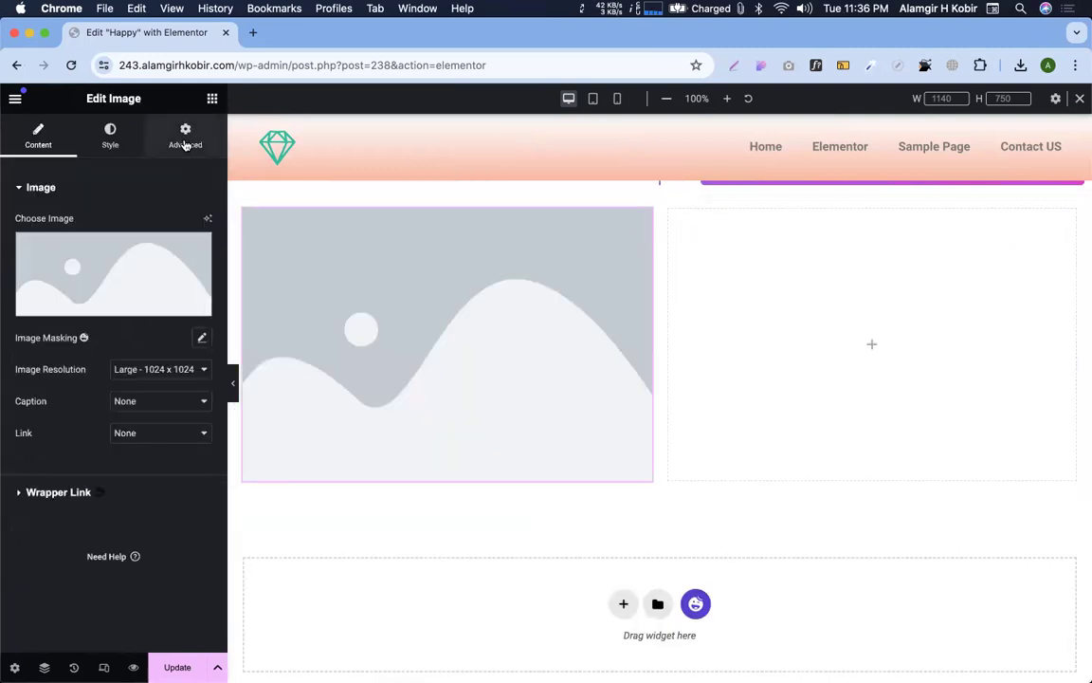
left_click(183, 138)
left_click(211, 100)
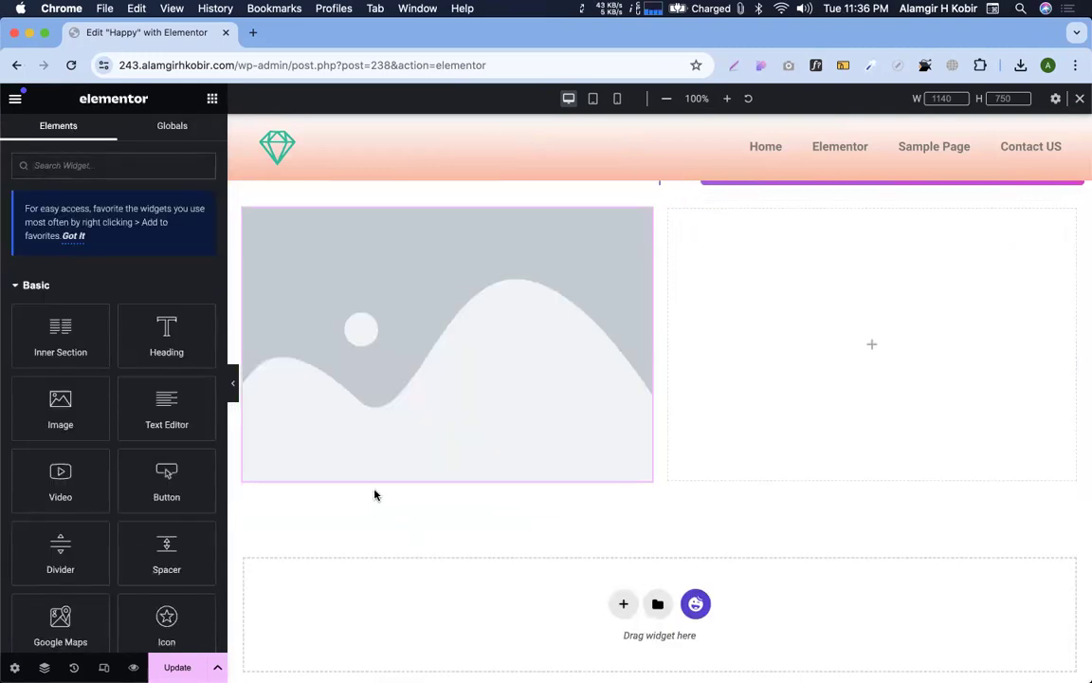
left_click_drag(165, 408, 831, 366)
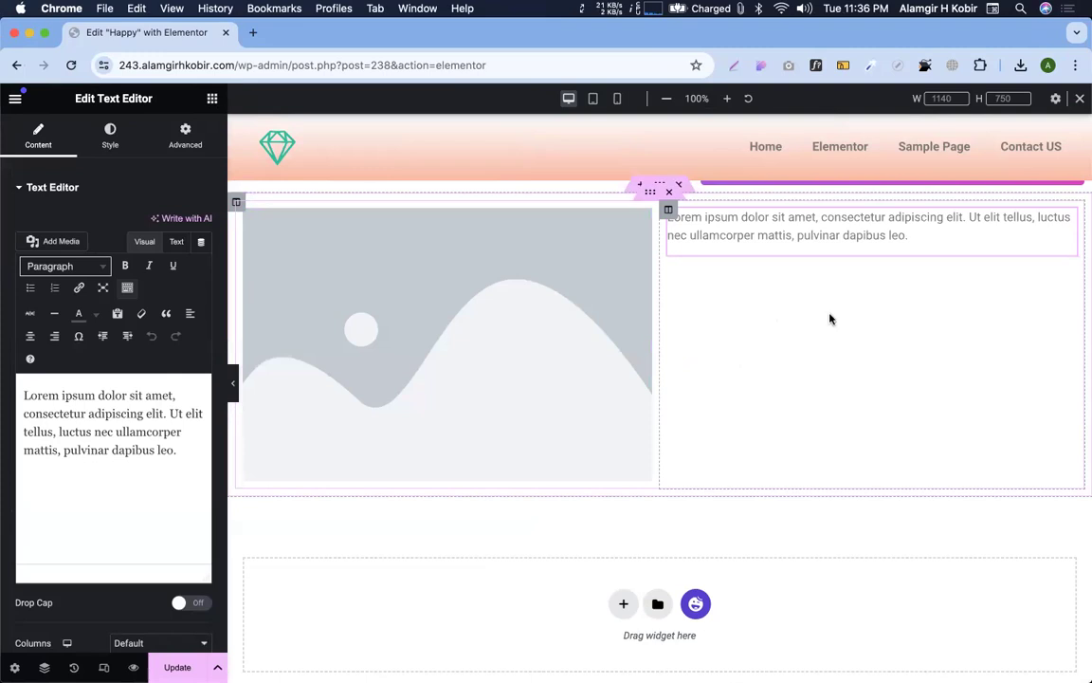
left_click(210, 98)
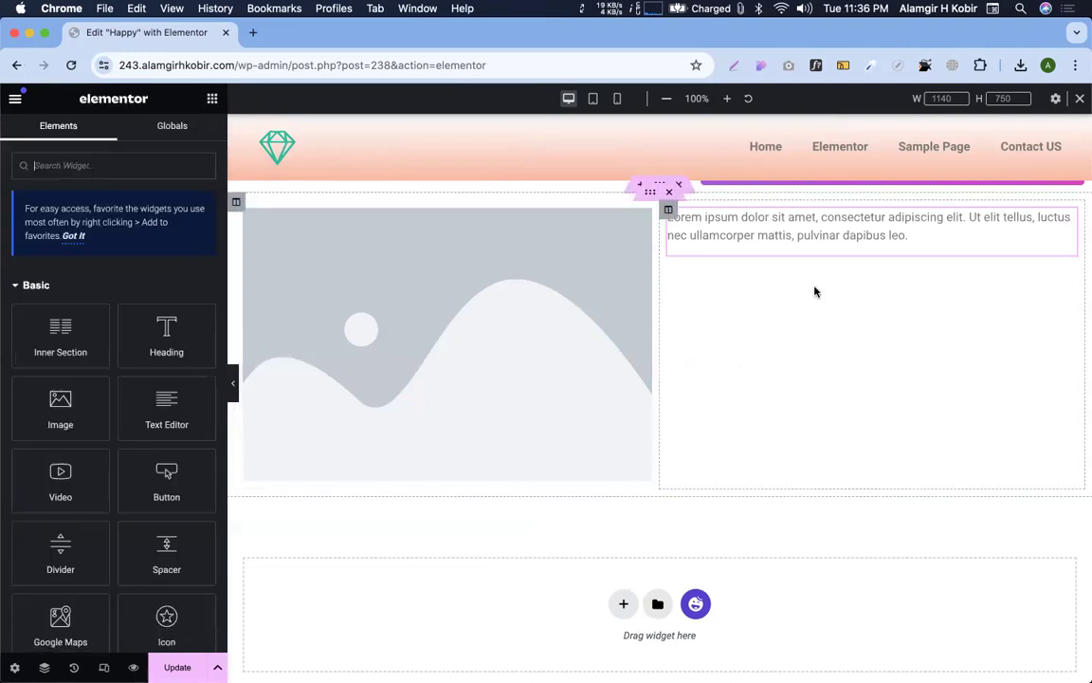
Nest an inner section below the text, remove it, and try another drop into the right column
left_click_drag(684, 329, 688, 322)
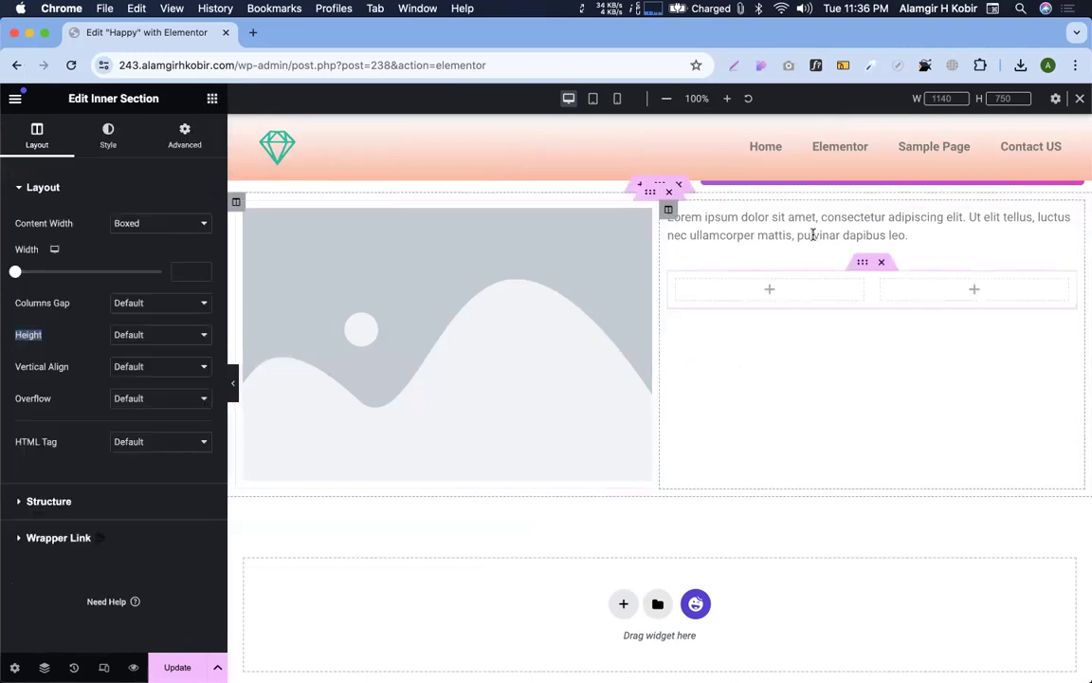
left_click(881, 262)
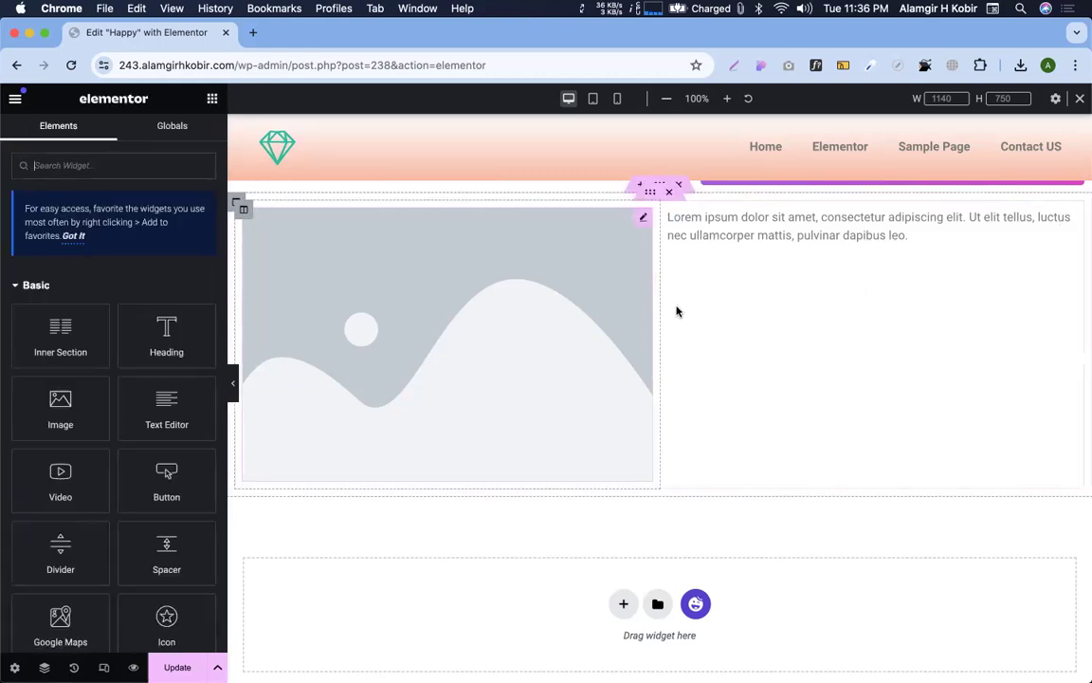
left_click_drag(55, 312, 20, 337)
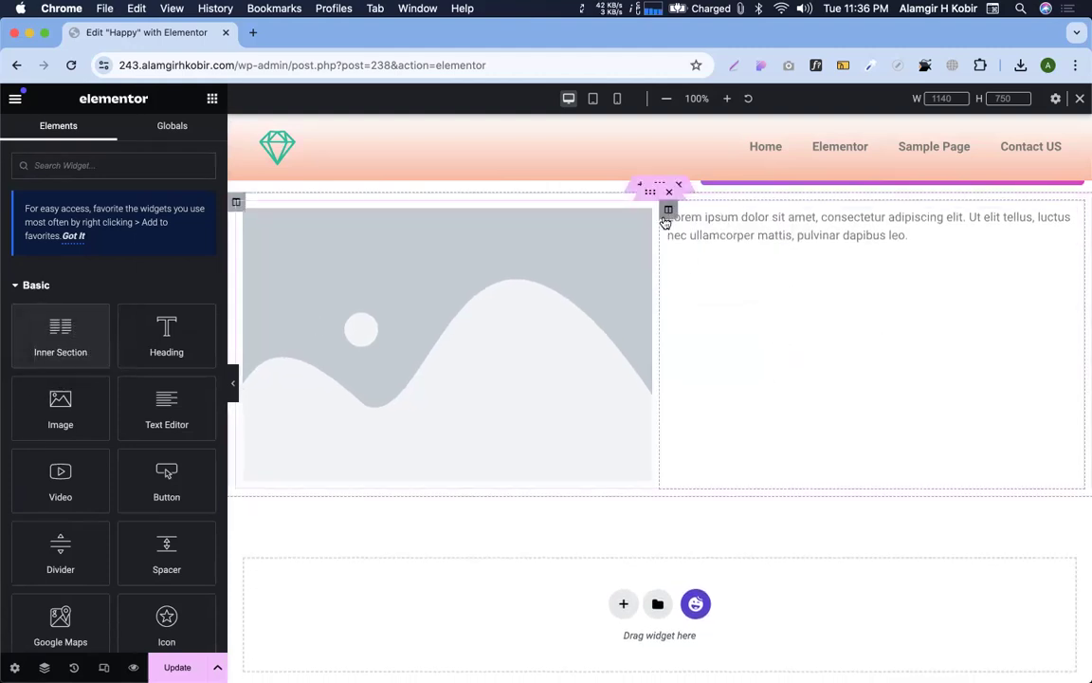
Inspect the right column's context menu and try its Paste from other site option
right_click(729, 334)
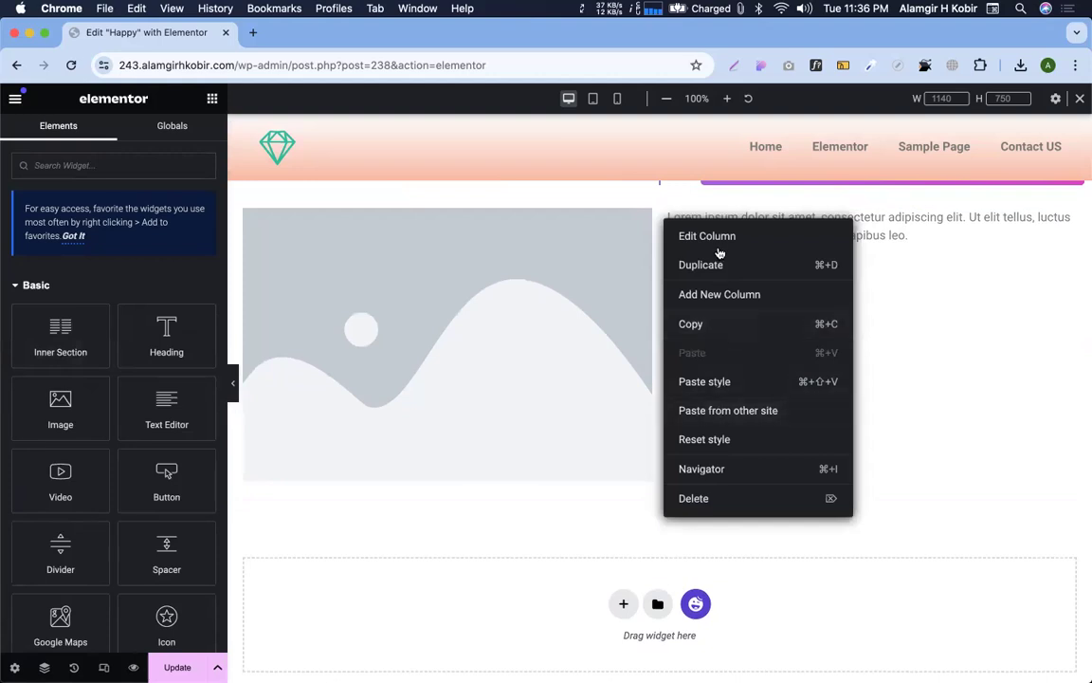
left_click(642, 217)
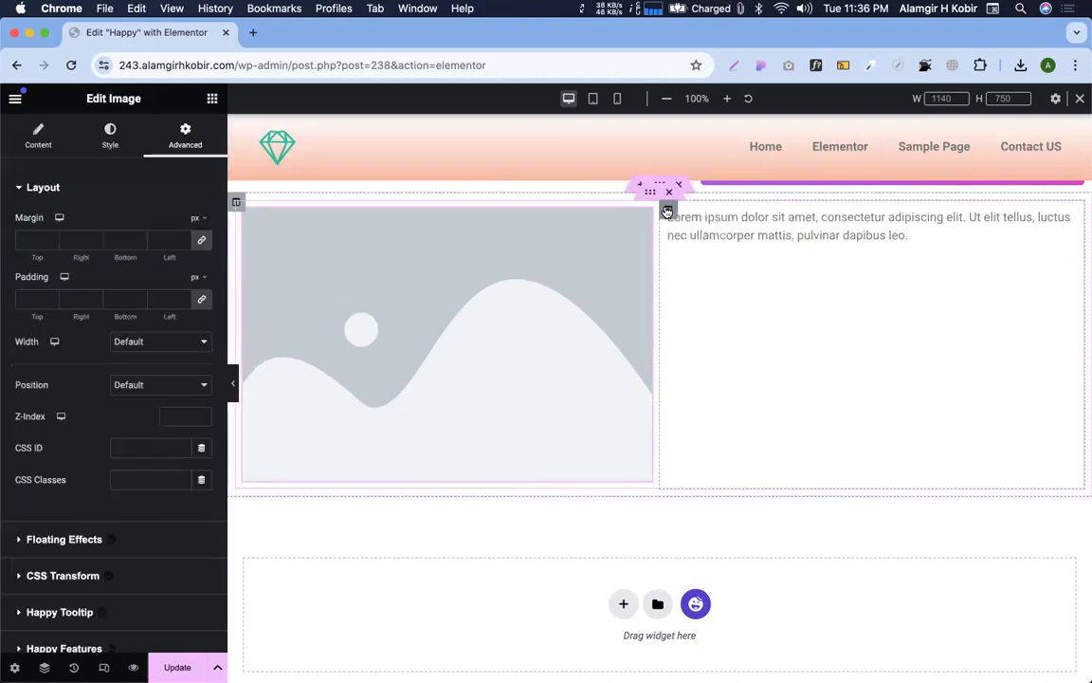
right_click(667, 210)
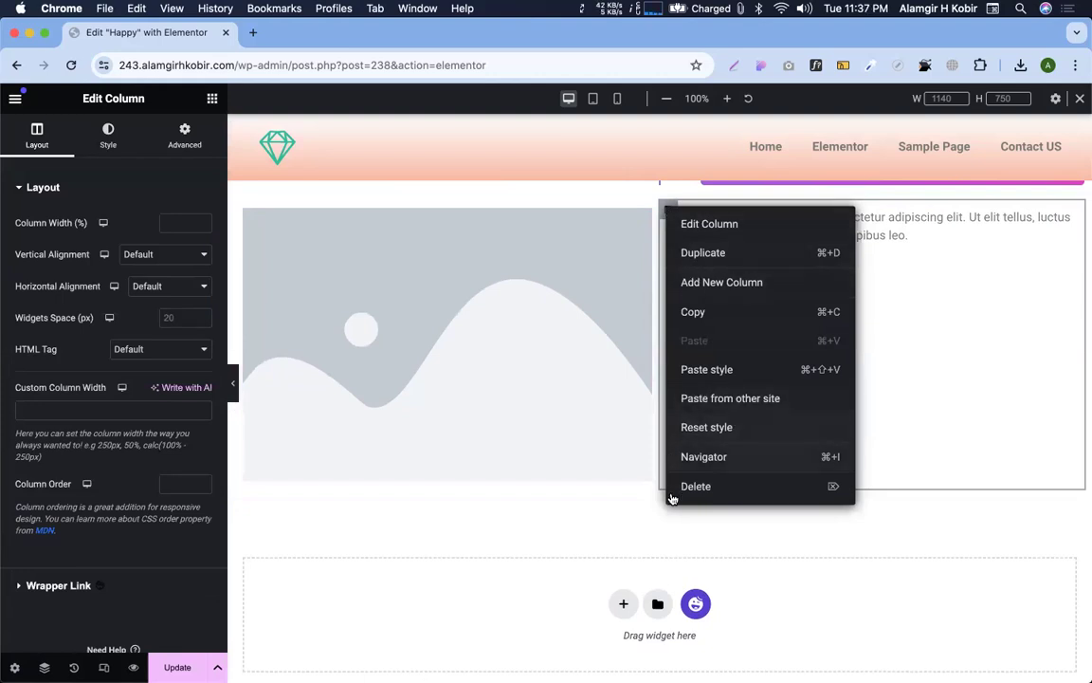
left_click(649, 216)
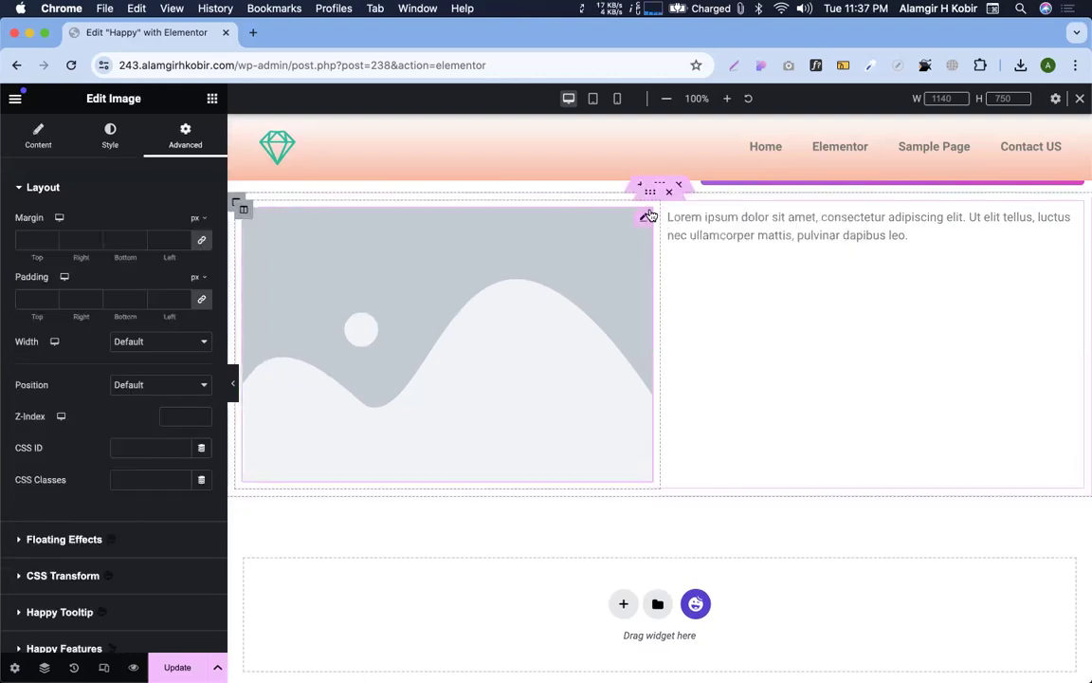
left_click(669, 211)
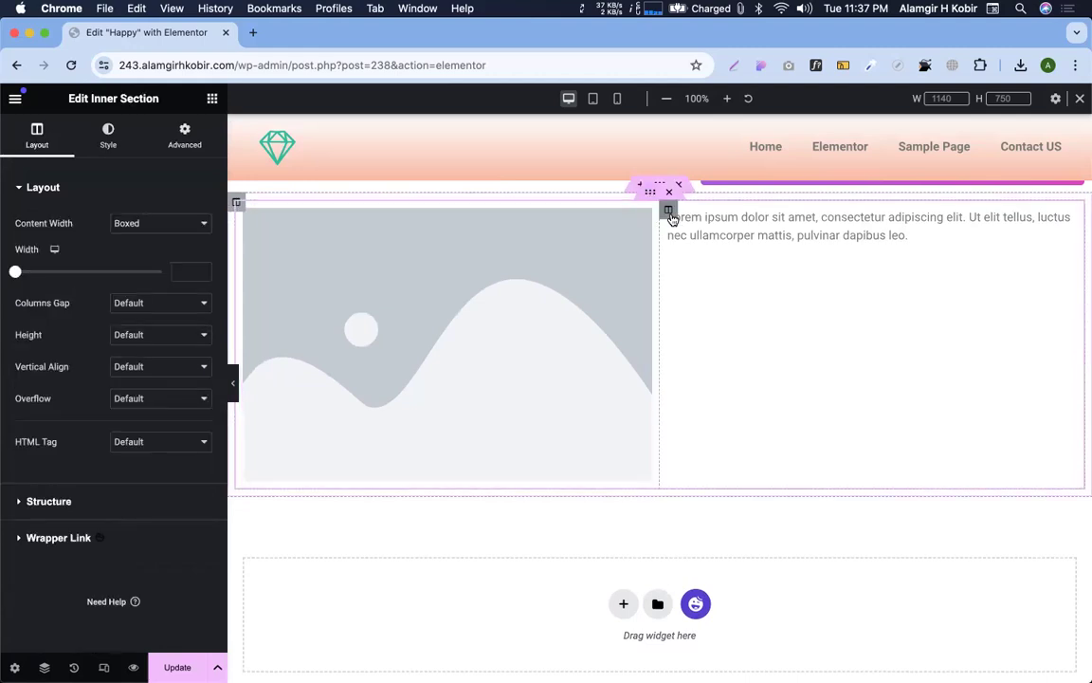
right_click(669, 212)
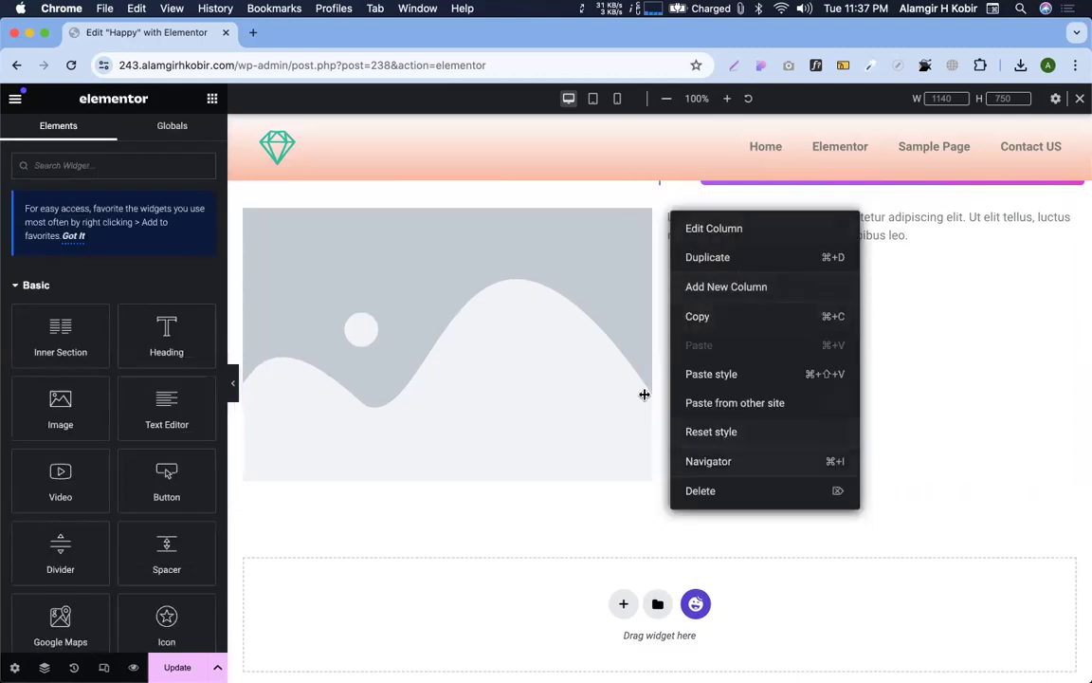
left_click(588, 343)
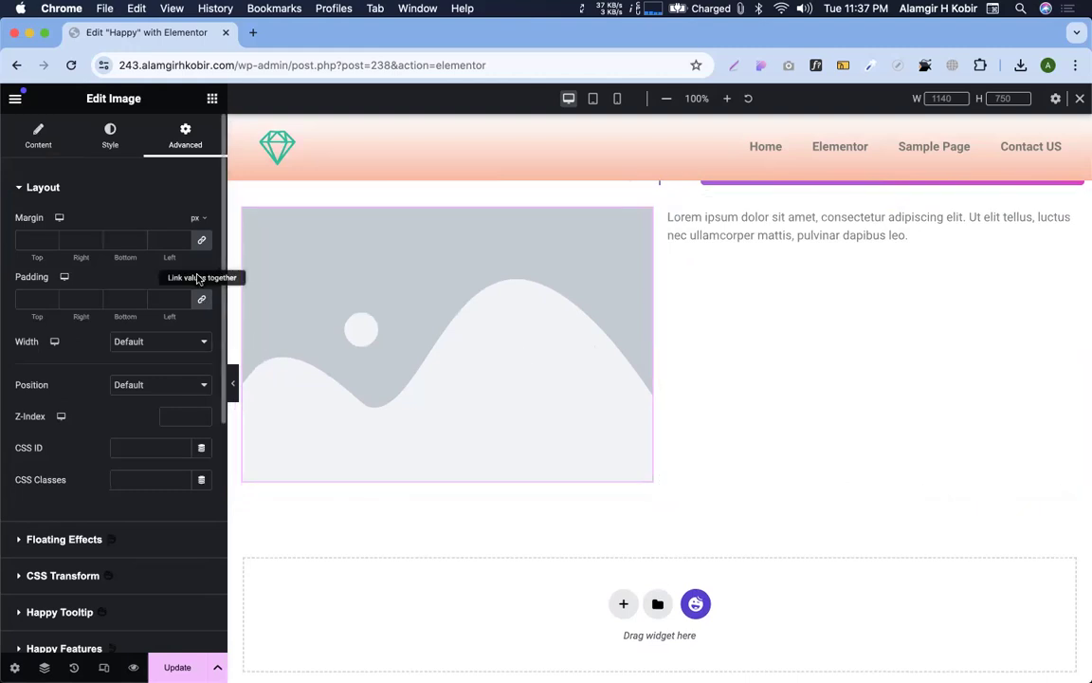
left_click(689, 300)
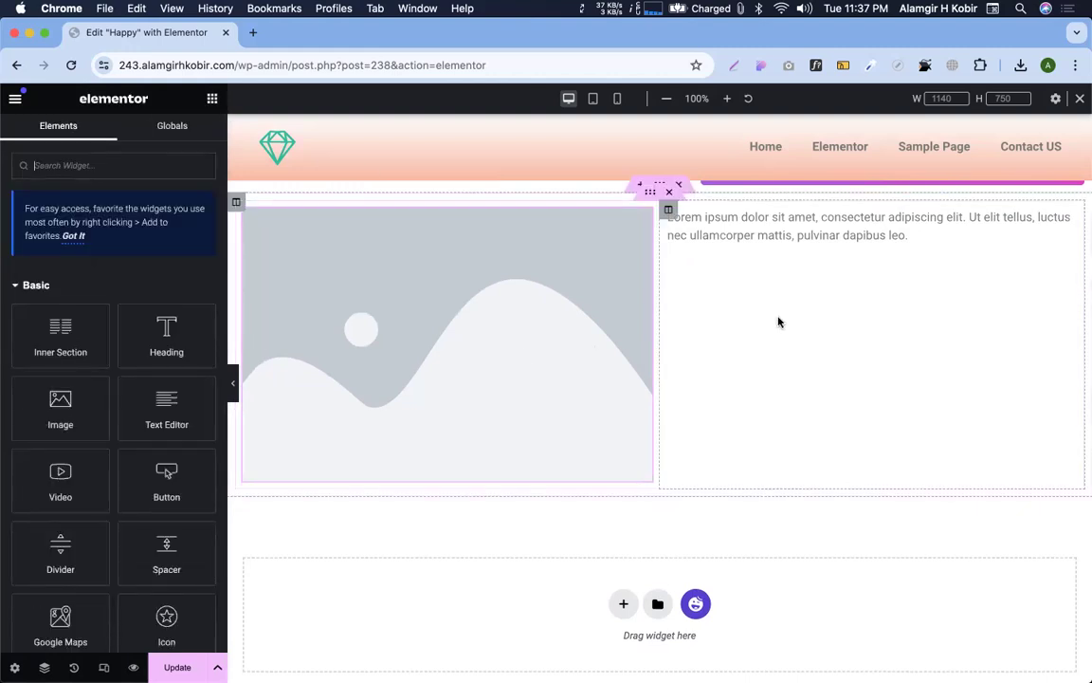
right_click(736, 355)
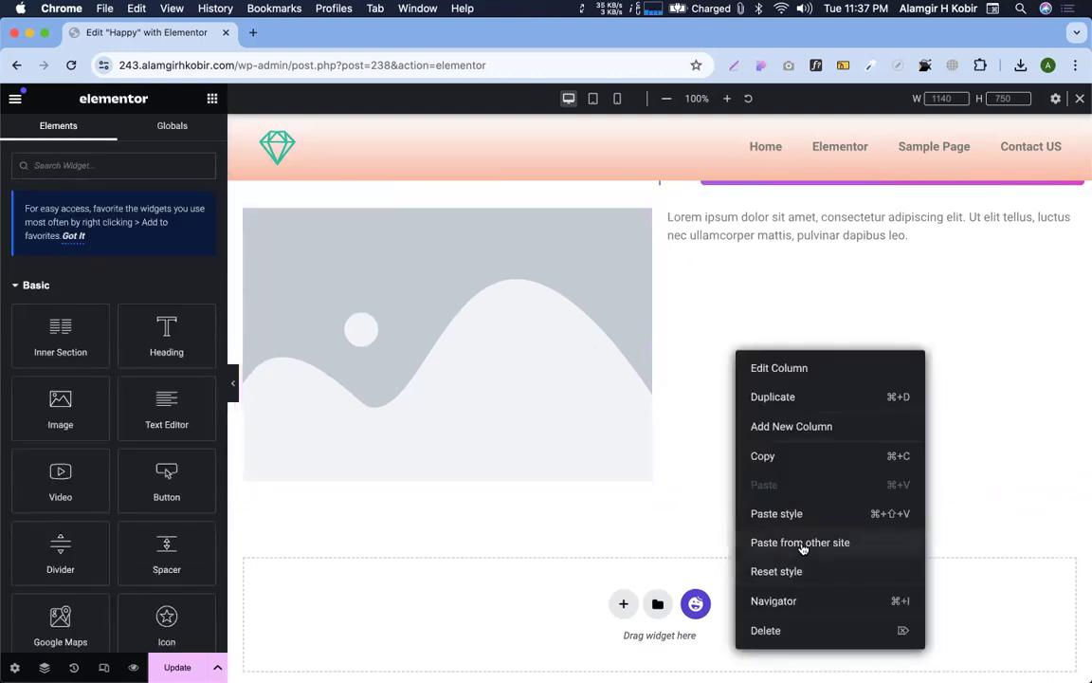
left_click(203, 171)
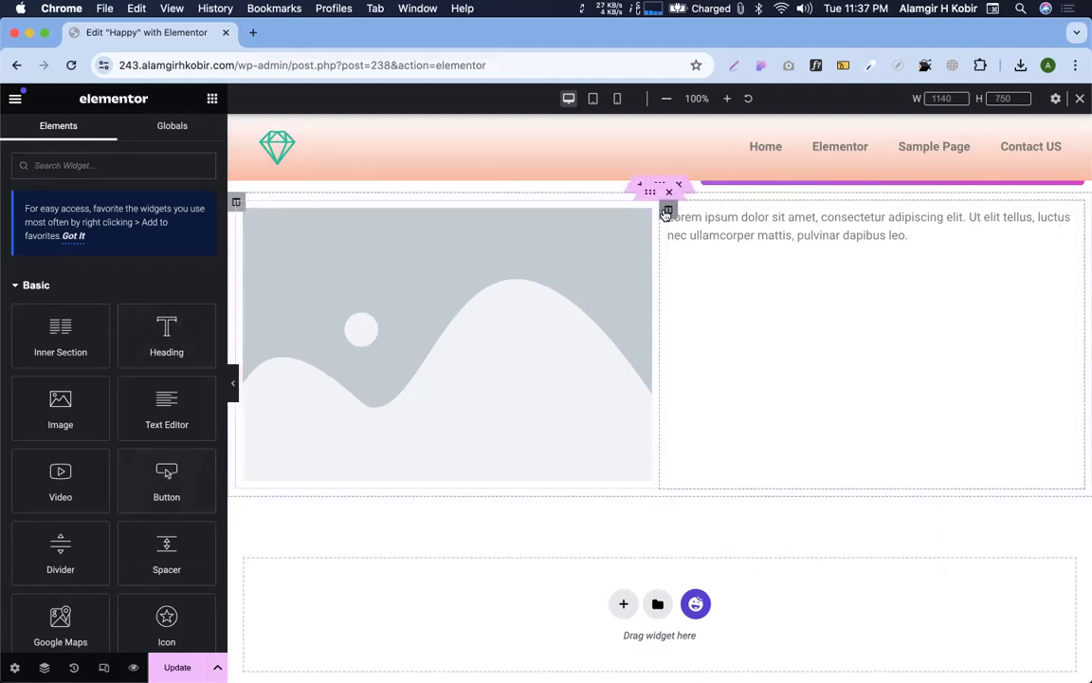
right_click(667, 212)
left_click(622, 280)
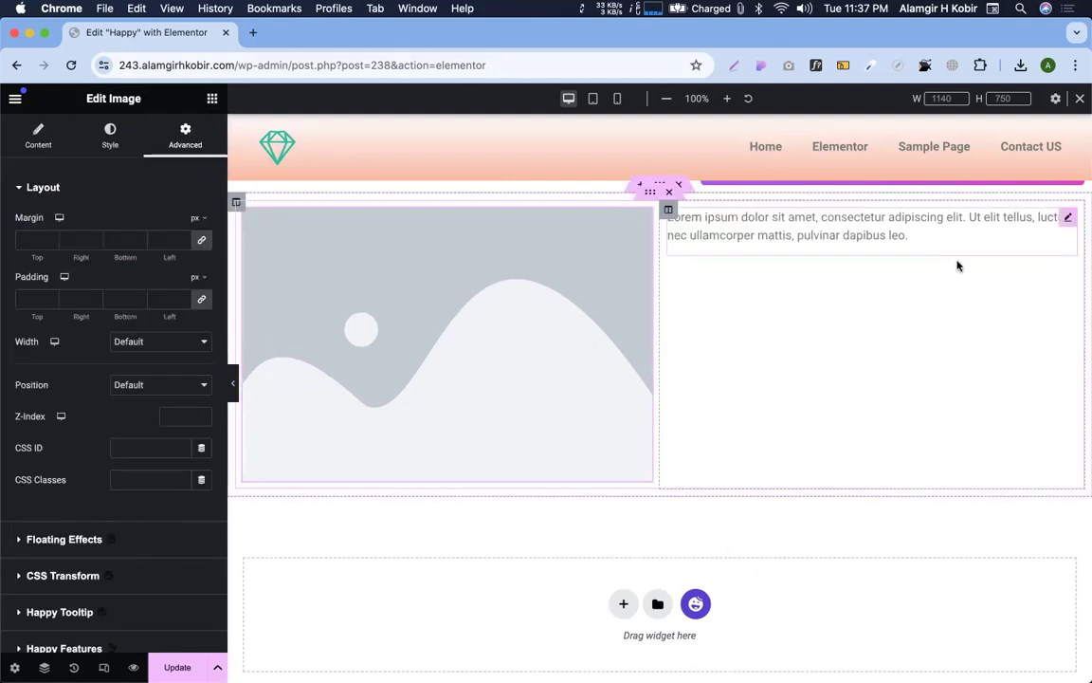
Bring up the Live Copy feature on the HappyAddons website
key("ctrl+Right")
scroll(646, 343, "down", 5)
left_click_drag(595, 349, 819, 348)
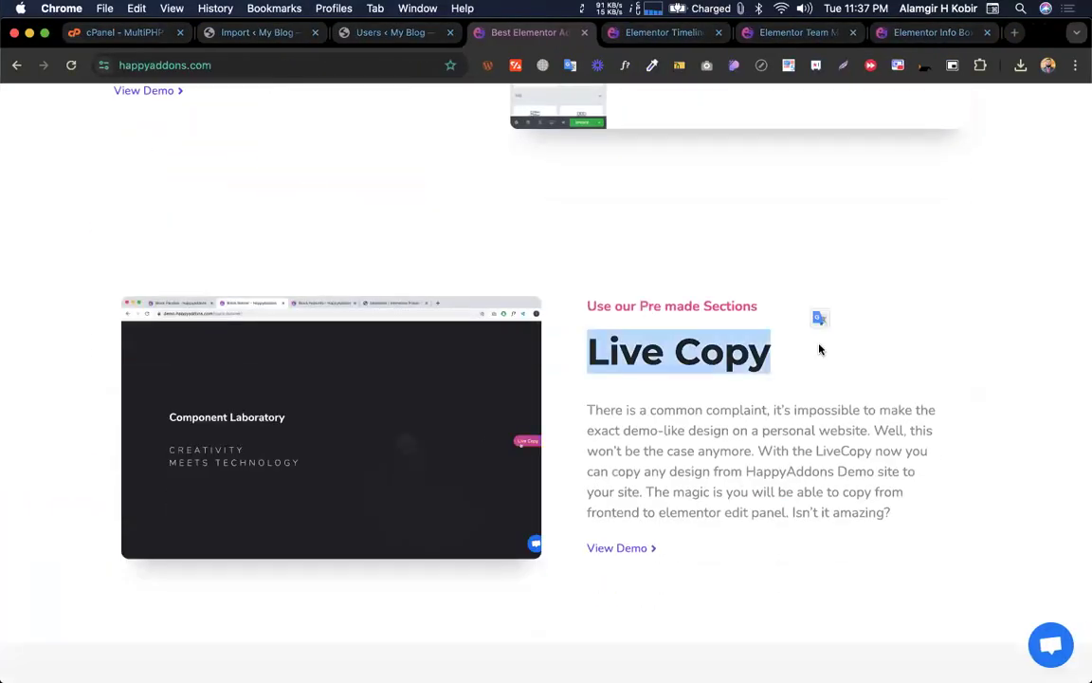
Live-copy the purple design from the Elementor Timeline demo, allowing clipboard access, then return to the editor
left_click(654, 241)
left_click(636, 36)
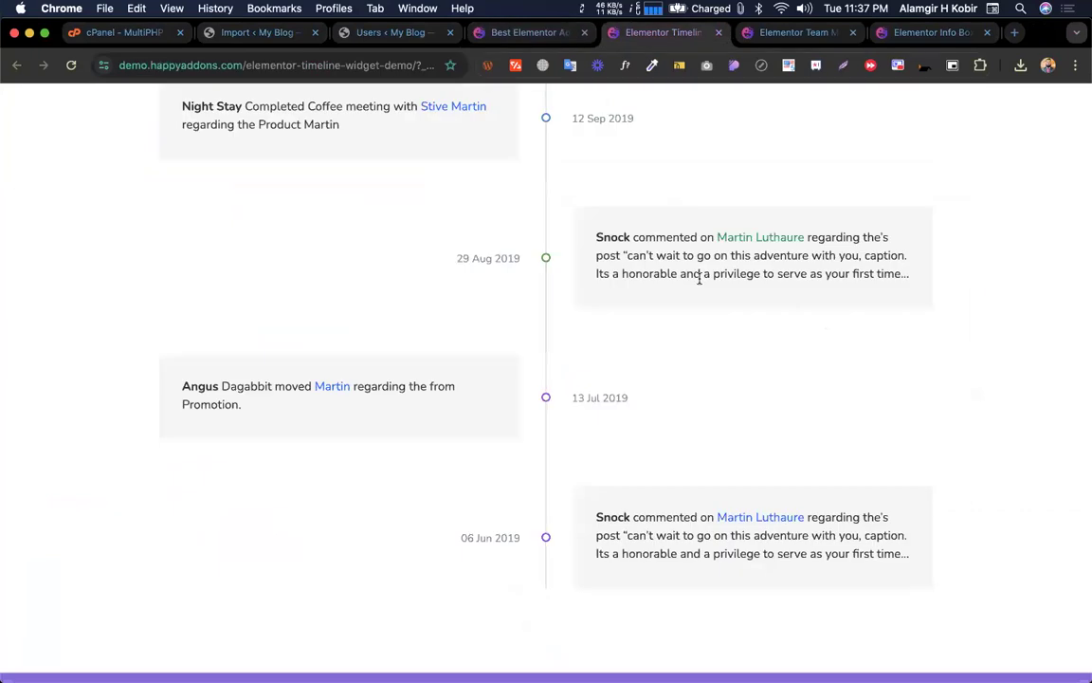
scroll(702, 276, "down", 10)
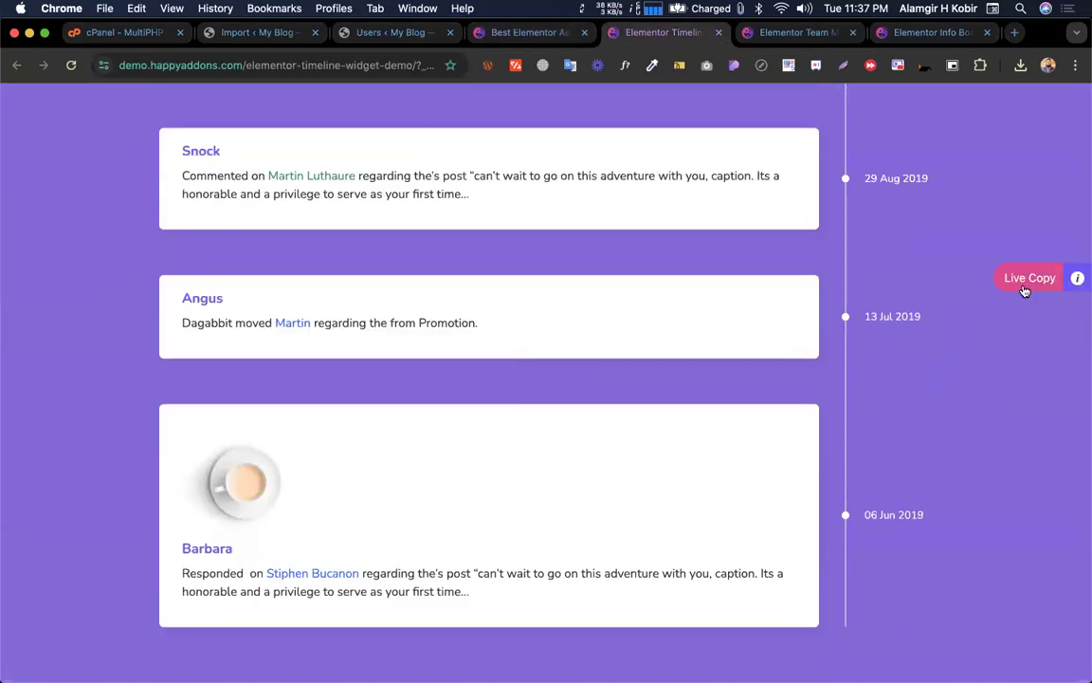
left_click(1021, 285)
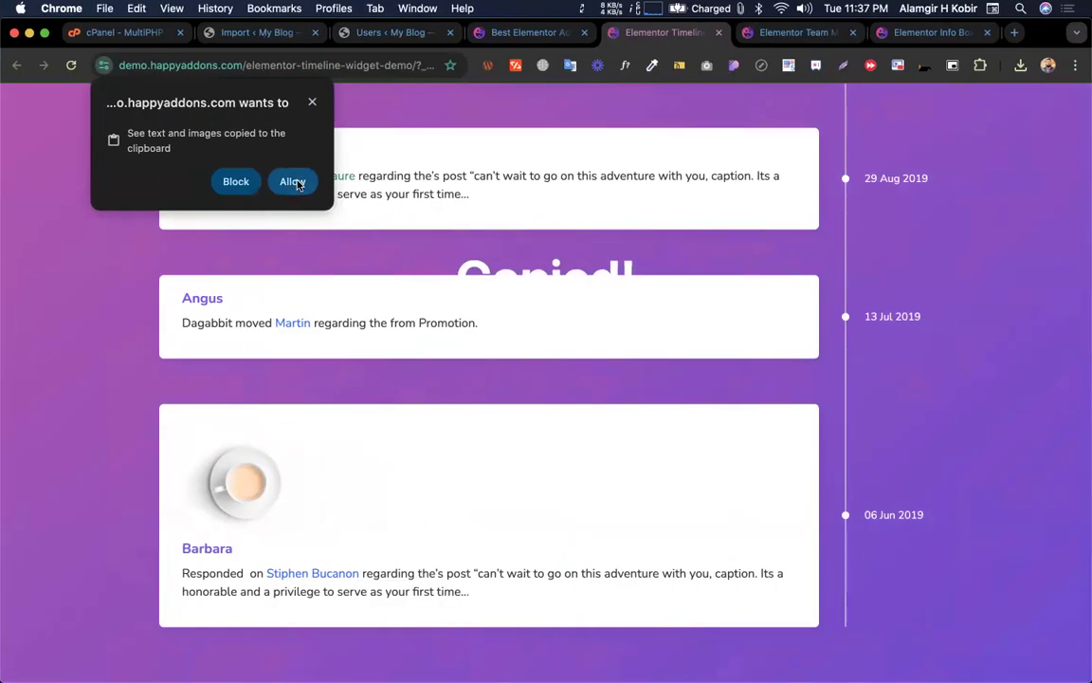
left_click(292, 182)
key("ctrl+Left")
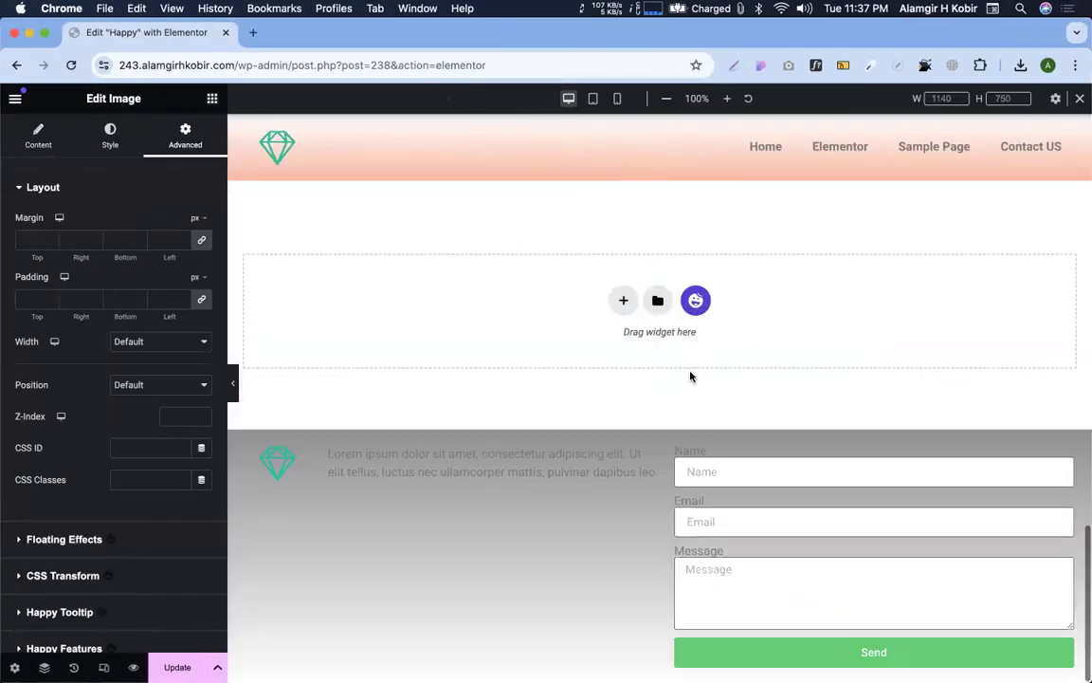
Dismiss the section's context menu and save the page with Update
scroll(619, 309, "up", 5)
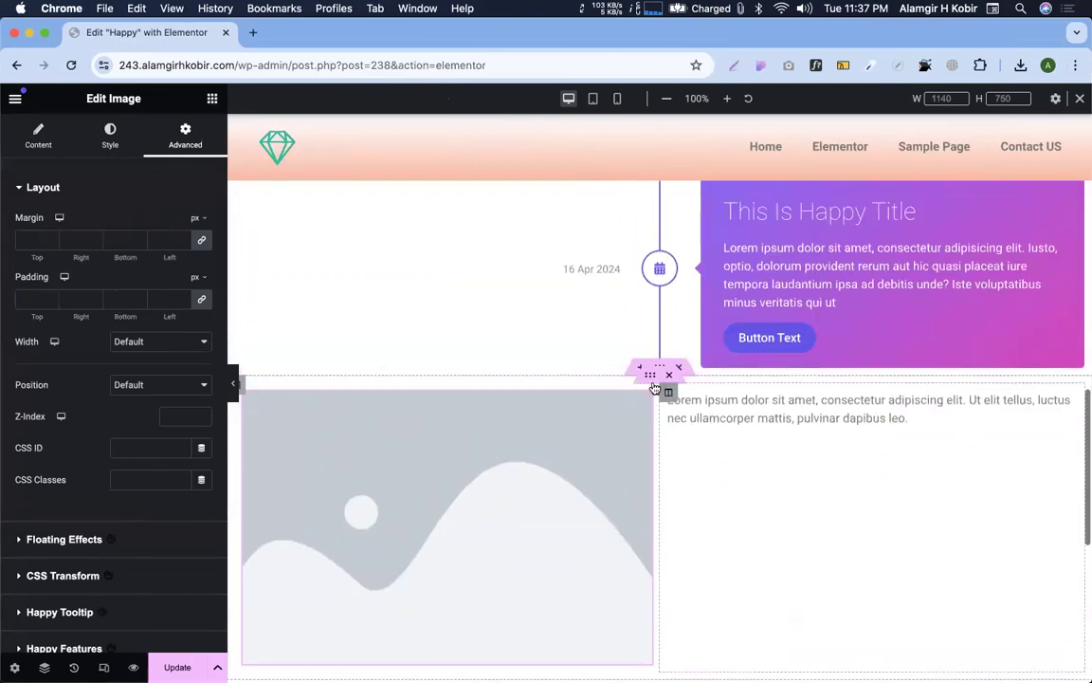
right_click(661, 366)
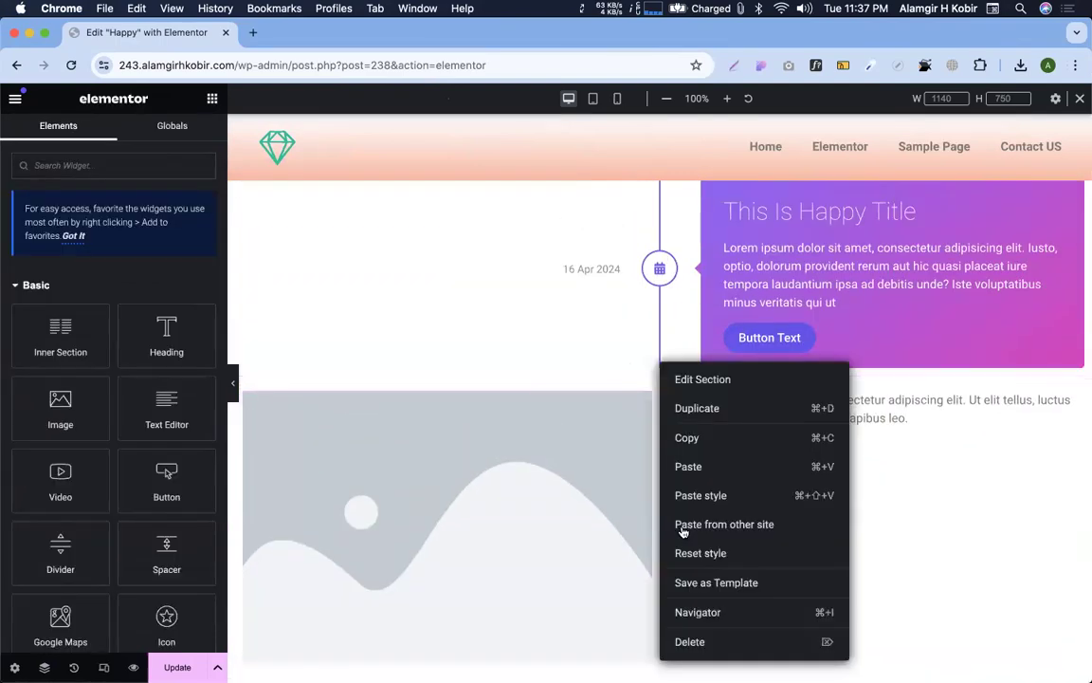
left_click(526, 339)
left_click(169, 667)
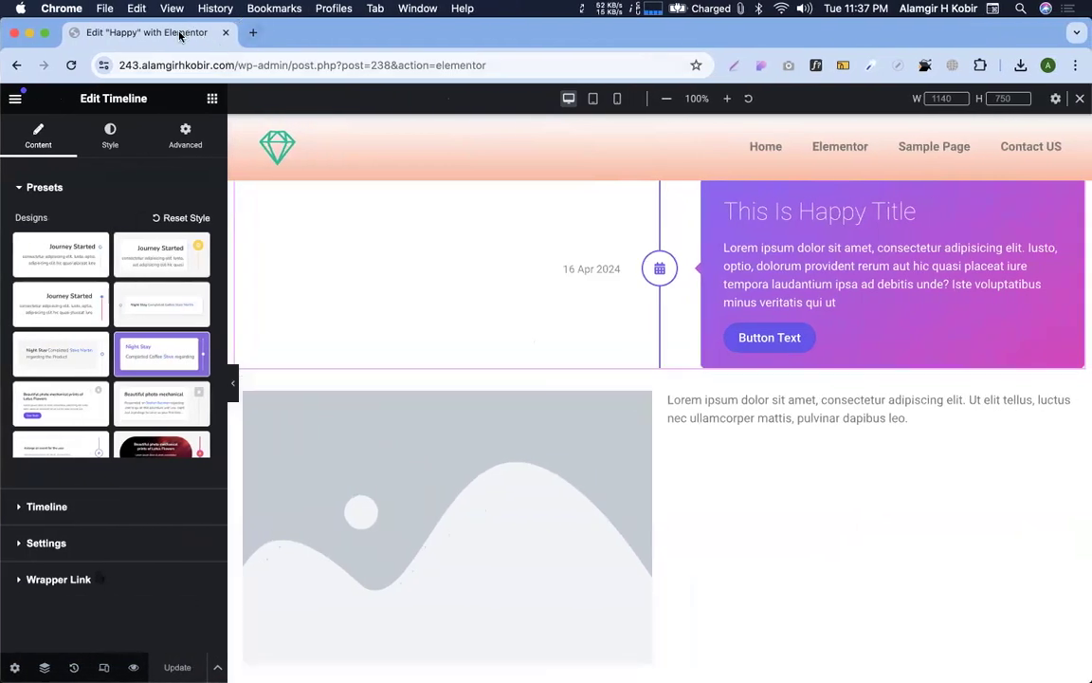
Compare the page with the HappyAddons timeline demo, then open the Elementor main menu
scroll(790, 456, "down", 10)
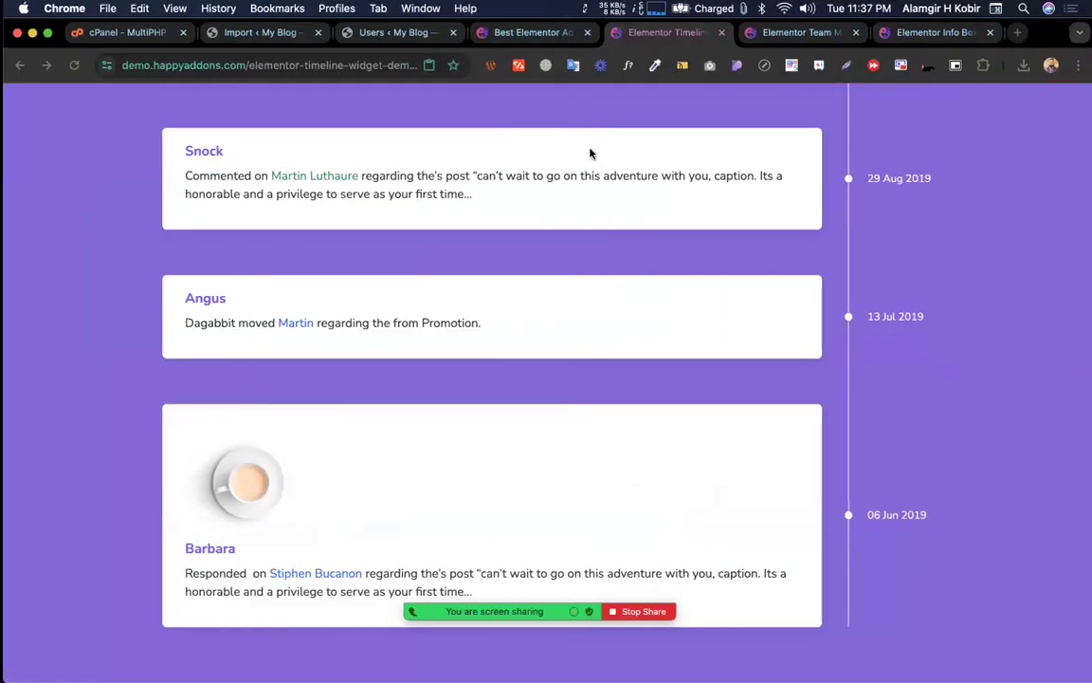
key("ctrl+Left")
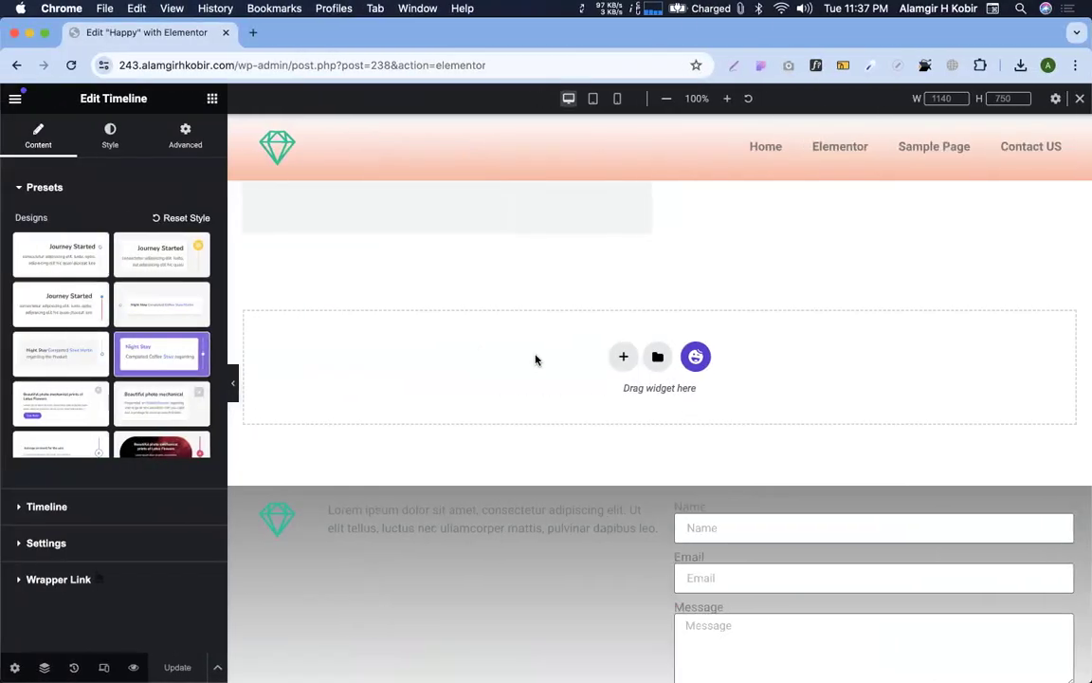
scroll(629, 410, "up", 10)
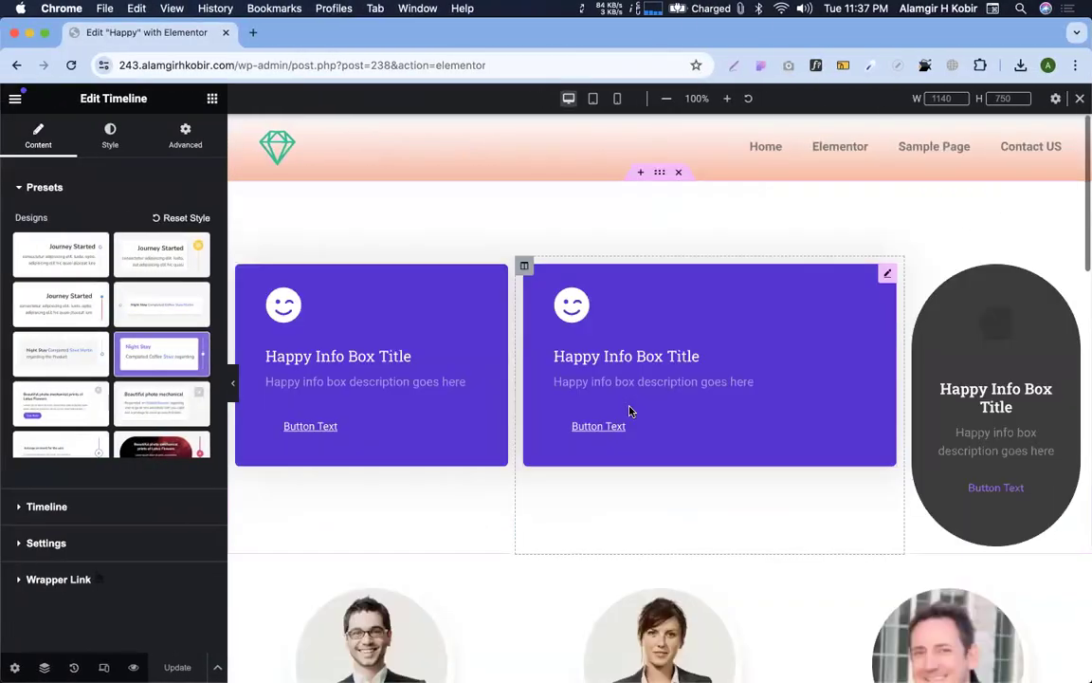
scroll(655, 320, "down", 10)
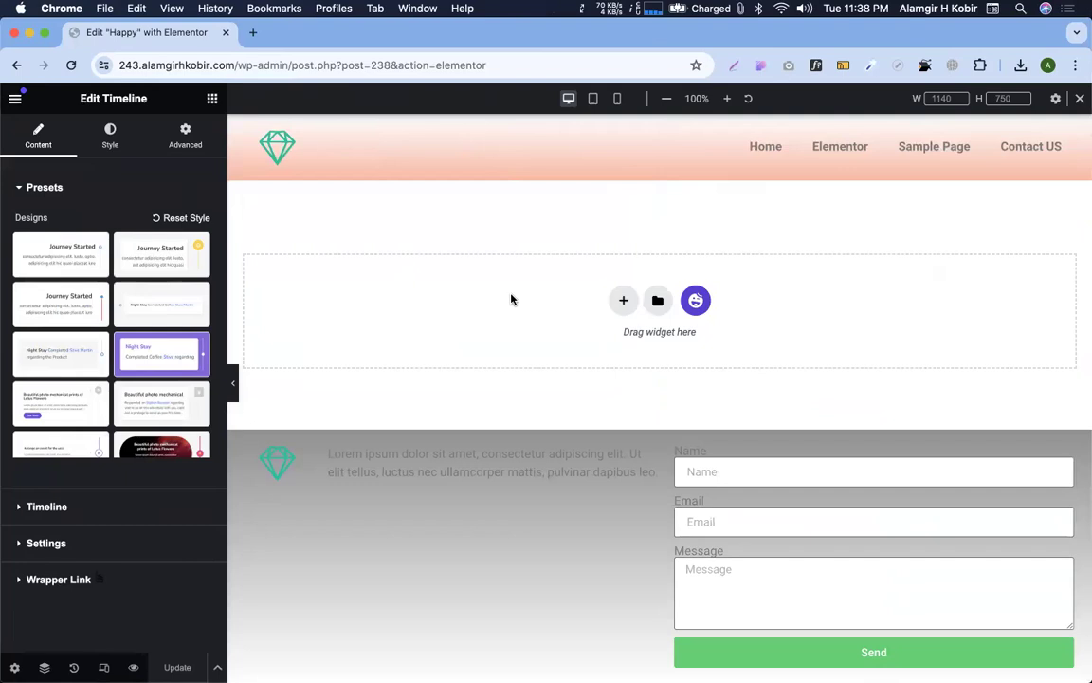
scroll(512, 298, "up", 3)
scroll(635, 494, "up", 3)
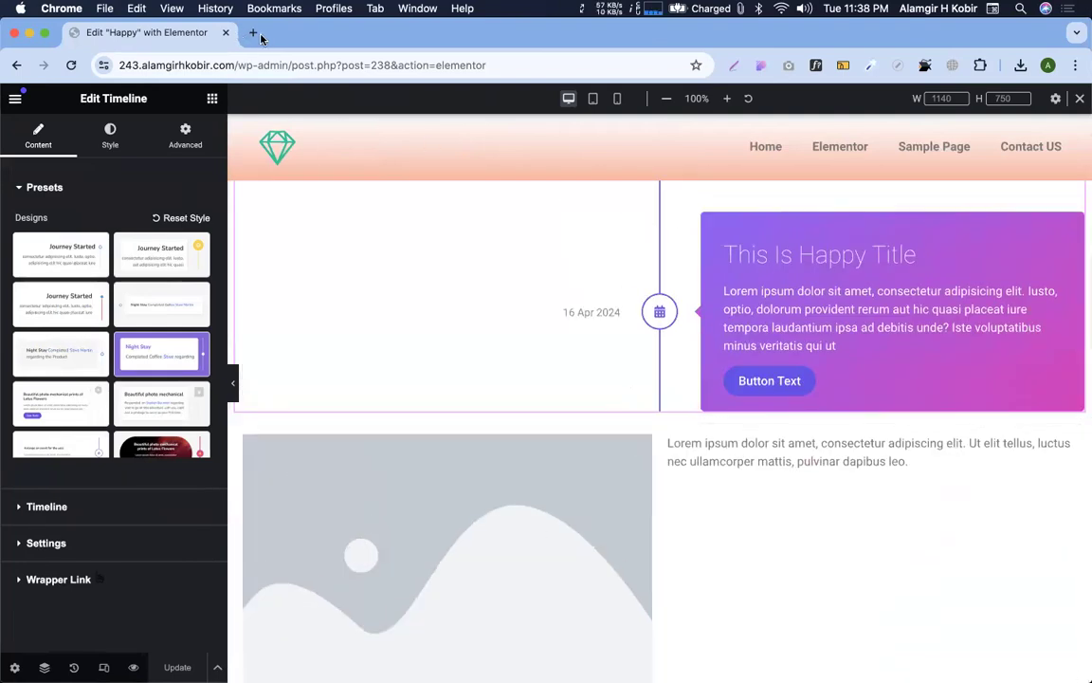
key("ctrl+Right")
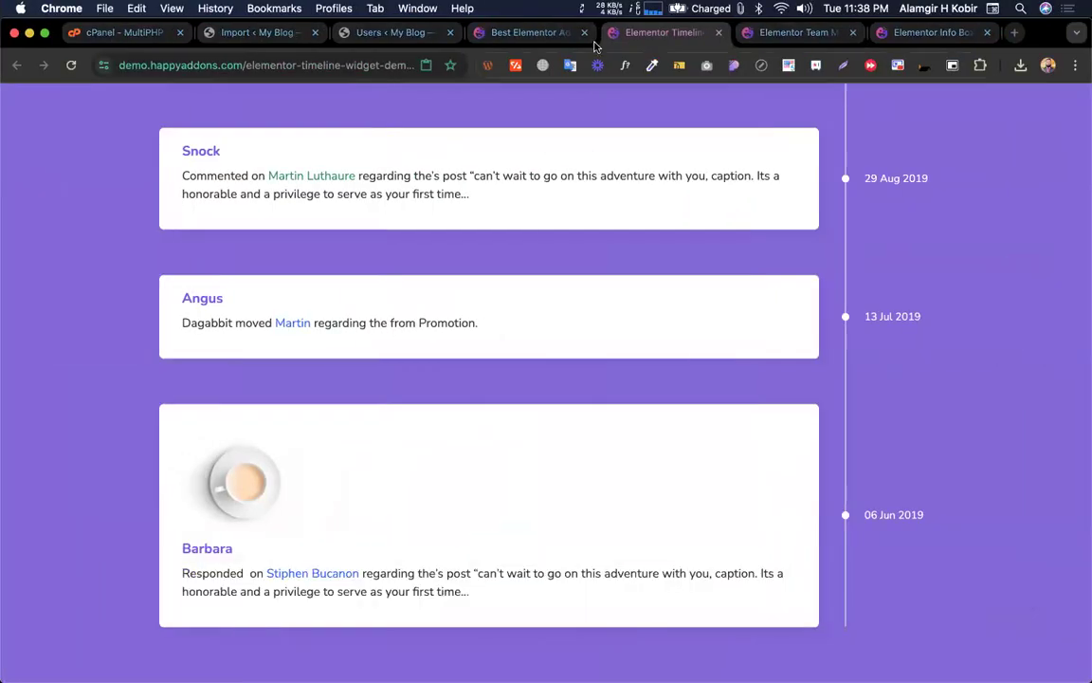
key("ctrl+Left")
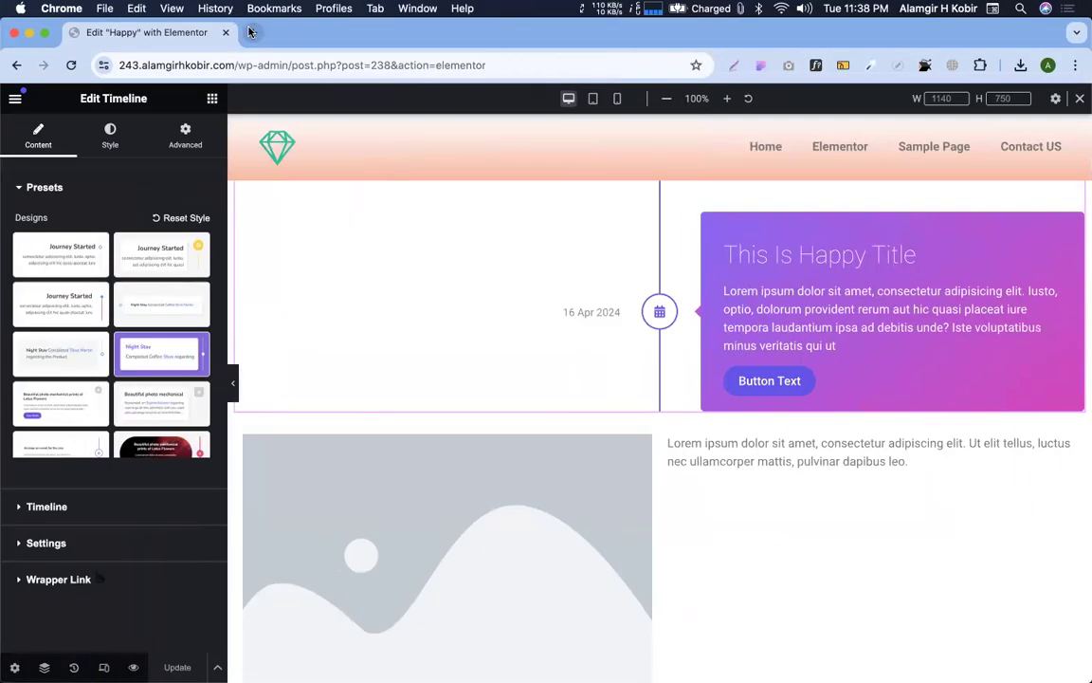
left_click(15, 99)
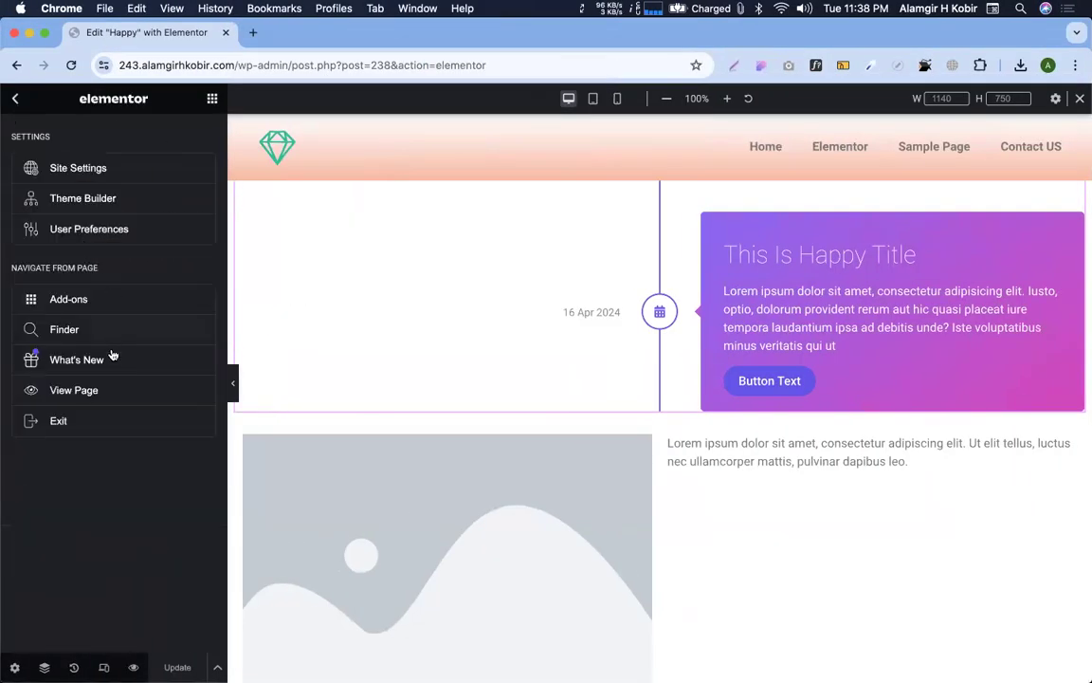
Use View Page to open a new tab, which lands on the WordPress 6.4.3 admin About page
left_click(73, 390)
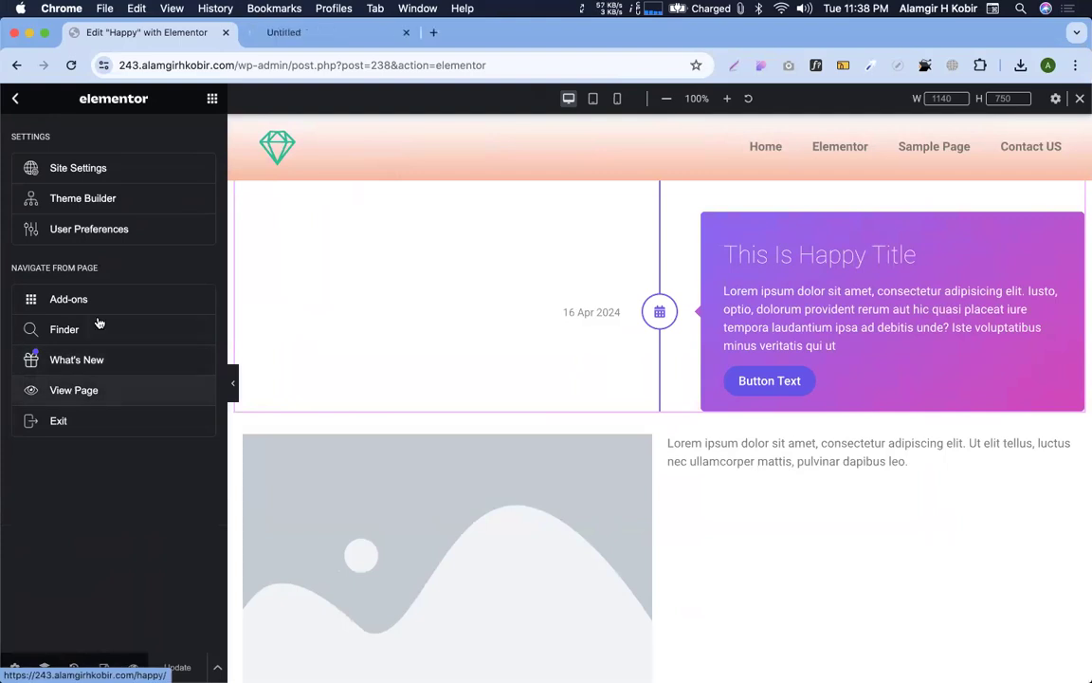
left_click(288, 34)
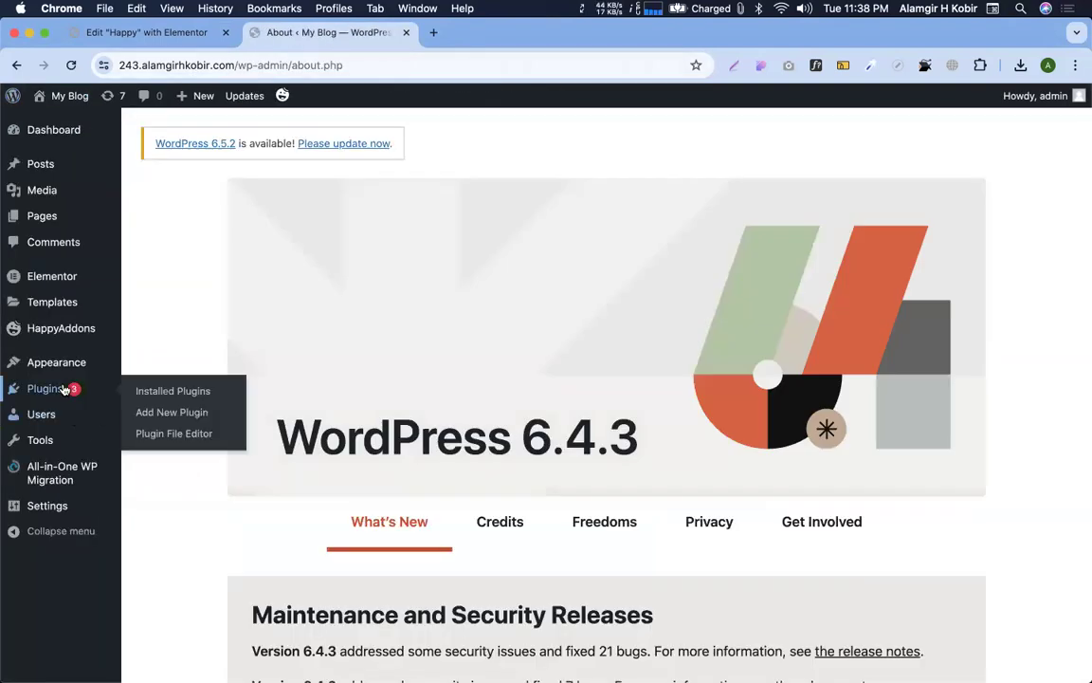
key("ctrl+Right")
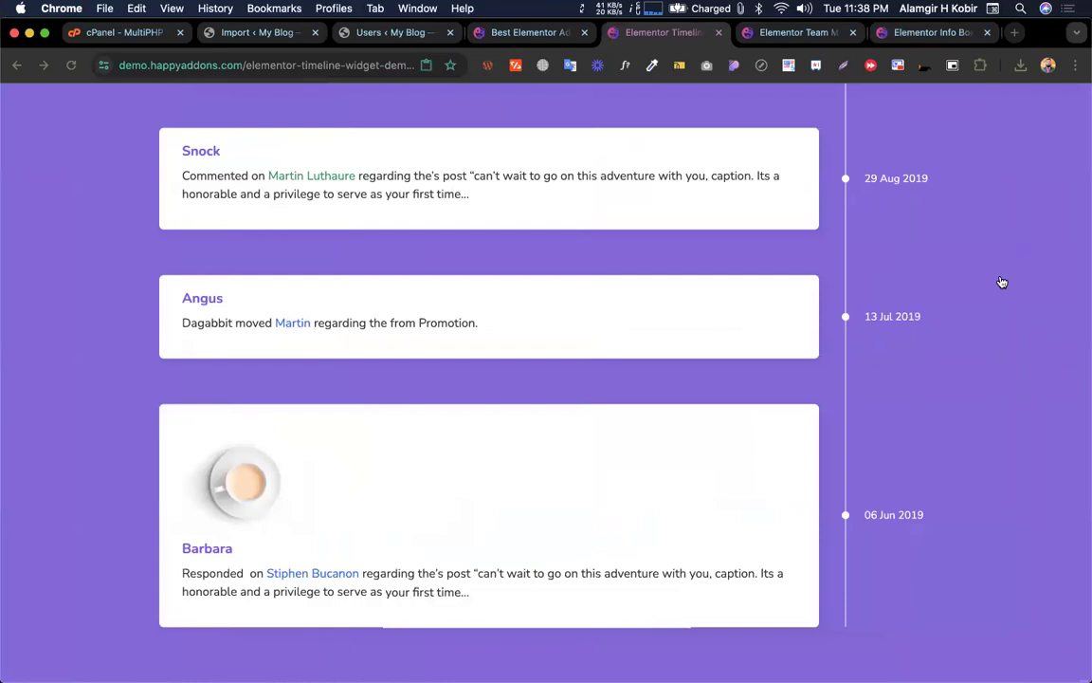
scroll(839, 280, "up", 15)
key("ctrl+Left")
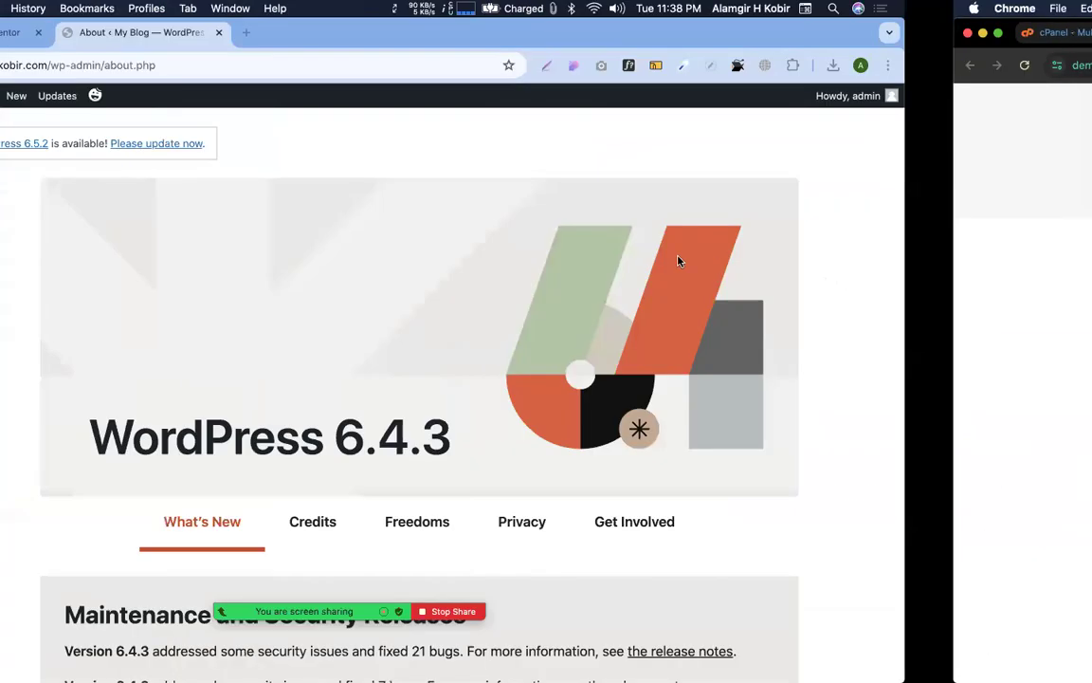
mouse_move(73, 398)
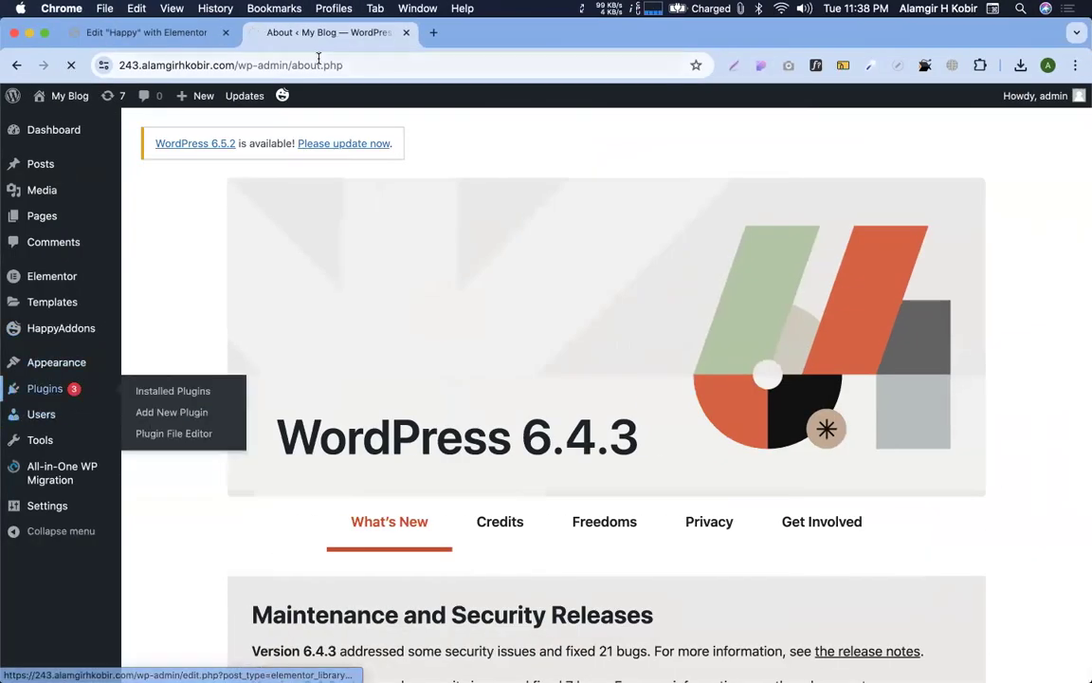
Tick Elementor and Elementor Pro and look through the Bulk actions list without applying any
scroll(302, 363, "down", 5)
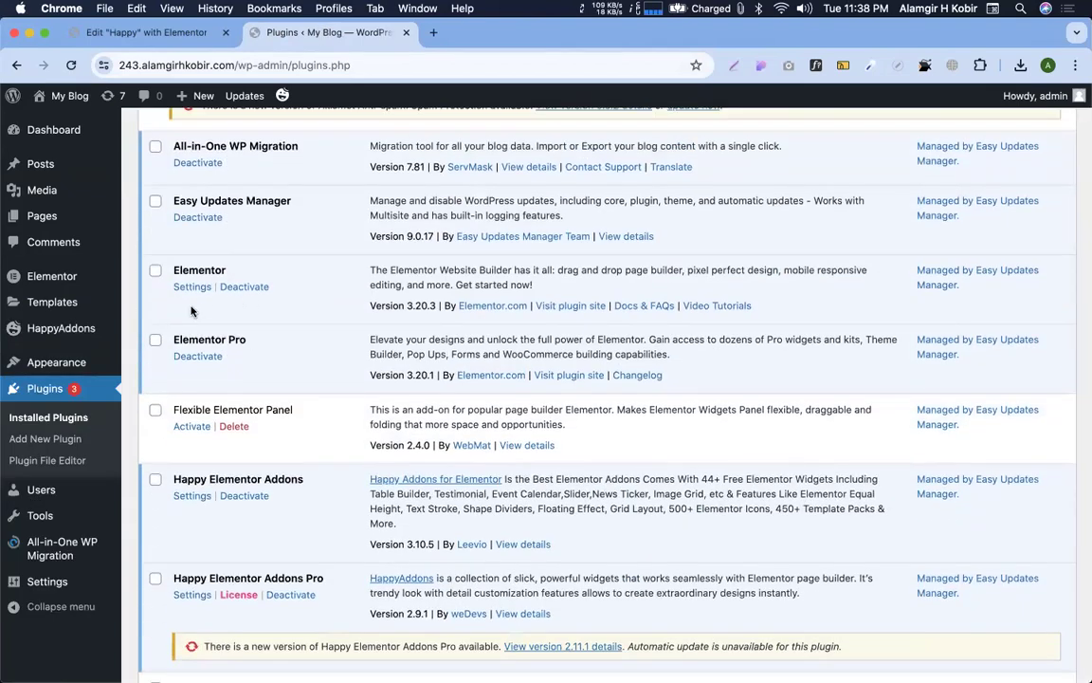
left_click(155, 274)
left_click(156, 340)
scroll(285, 351, "down", 1)
scroll(288, 357, "down", 1)
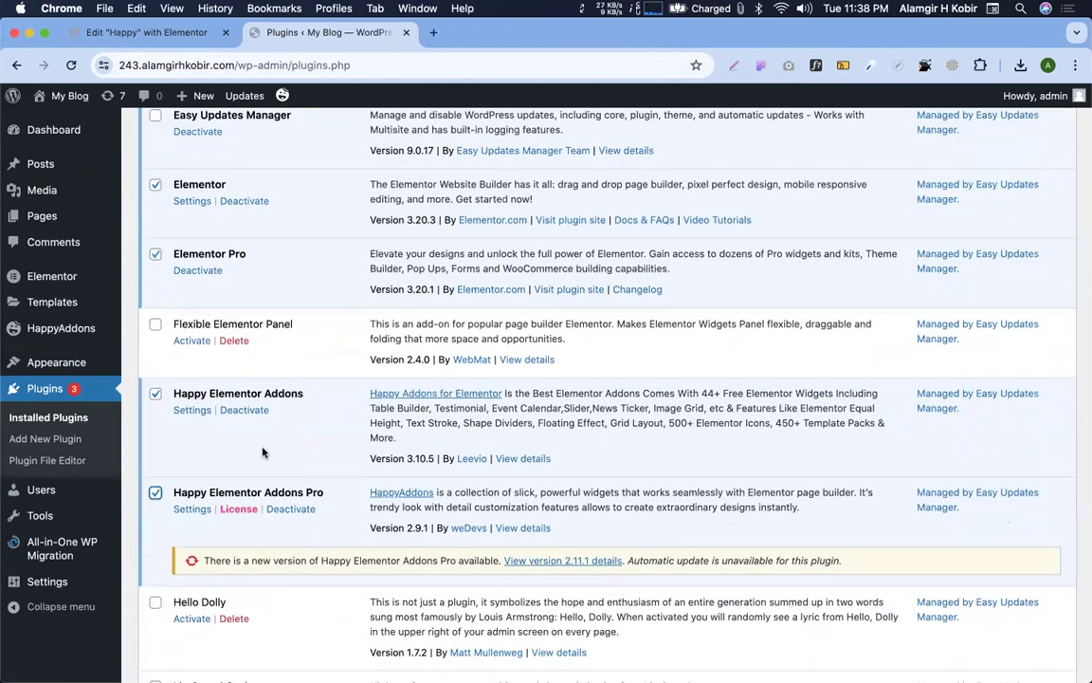
scroll(235, 401, "up", 10)
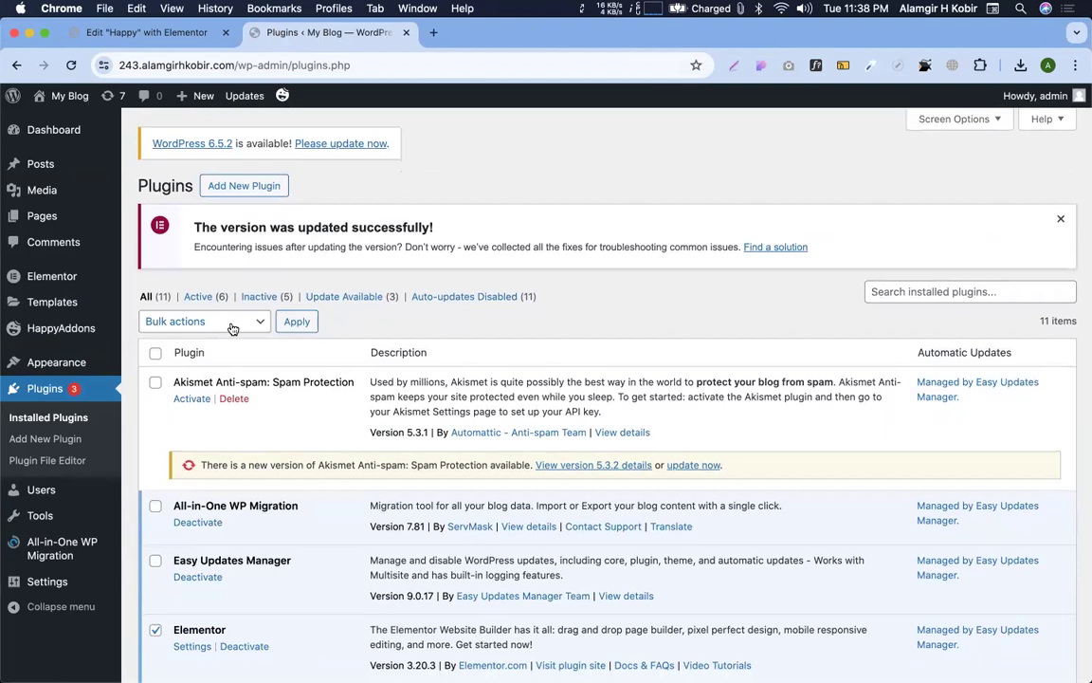
left_click(233, 328)
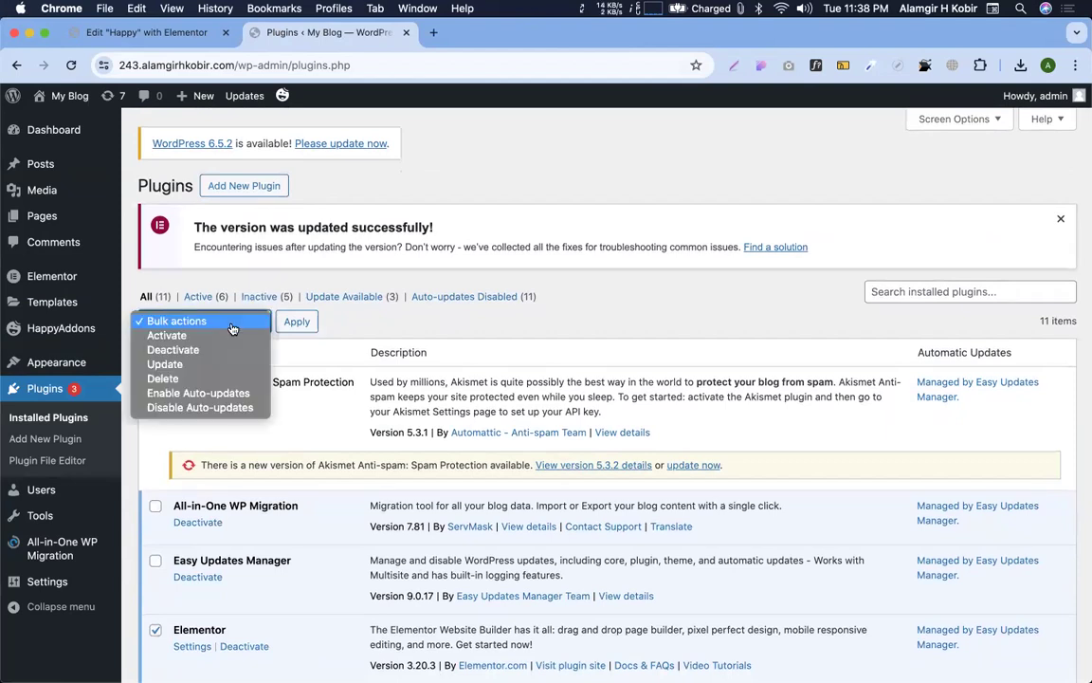
left_click(487, 269)
Toggle select-all off again, then deactivate Happy Elementor Addons via Submit & Deactivate
scroll(360, 398, "down", 5)
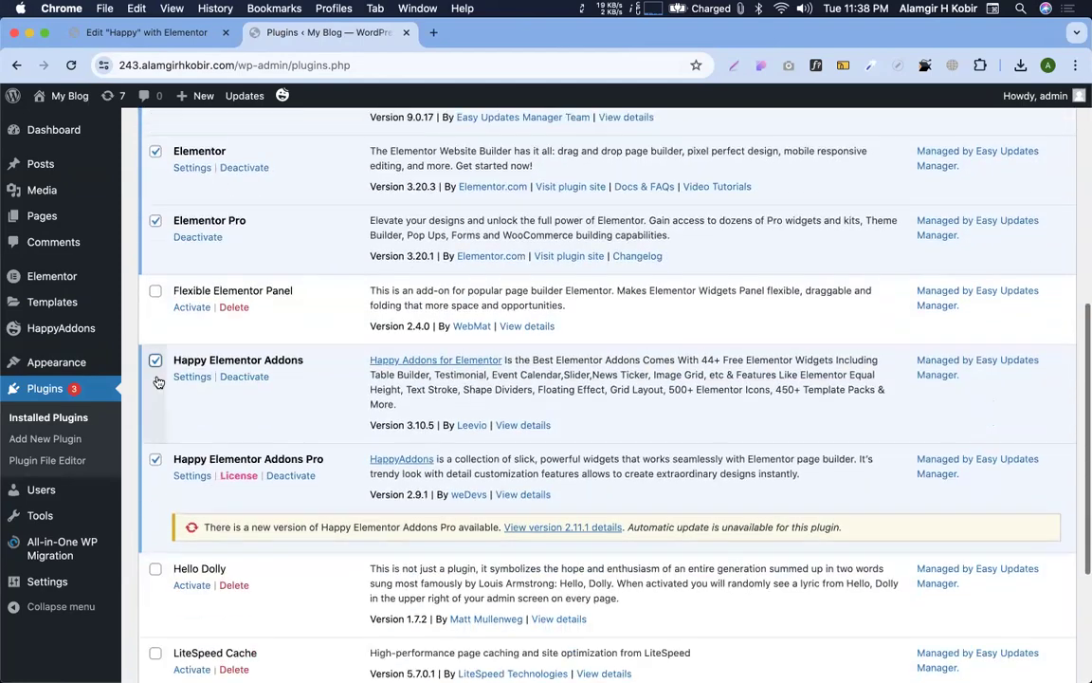
scroll(154, 360, "up", 10)
left_click(155, 356)
left_click(155, 356)
scroll(154, 354, "down", 5)
scroll(154, 354, "down", 1)
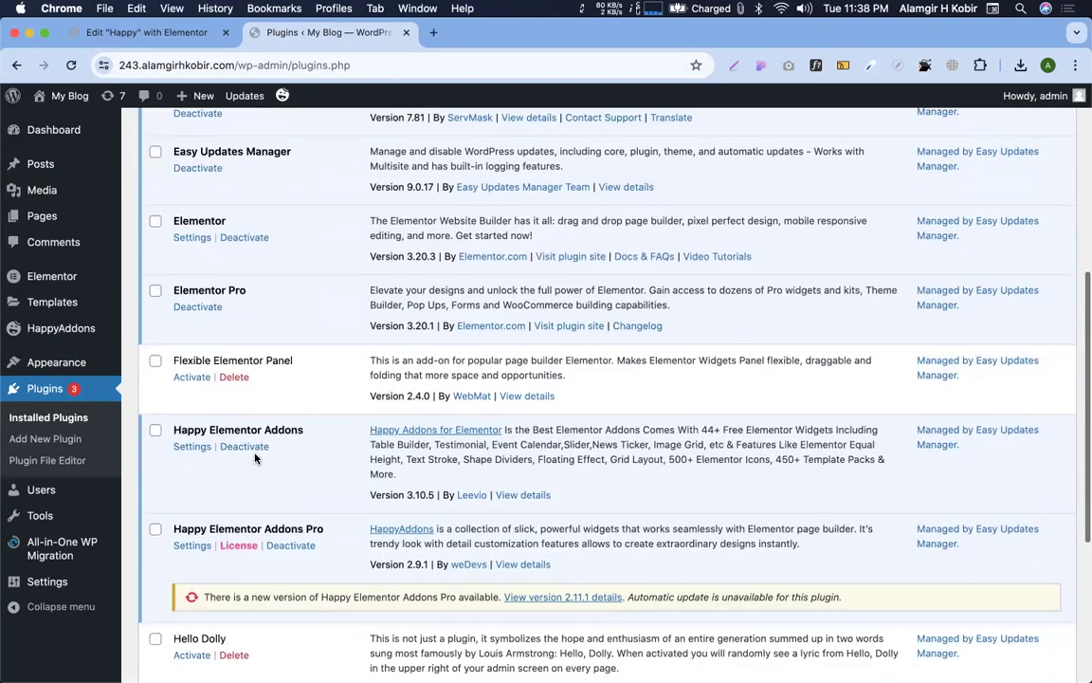
left_click(242, 445)
left_click(783, 420)
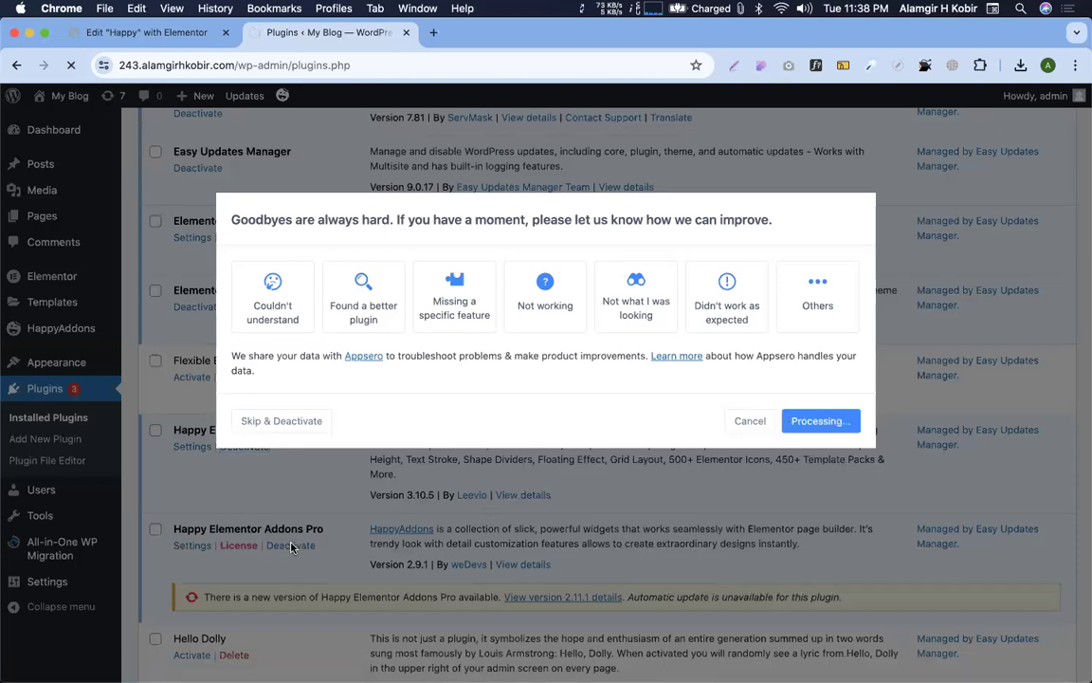
Deactivate the Happy Elementor Addons Pro plugin
scroll(293, 548, "down", 10)
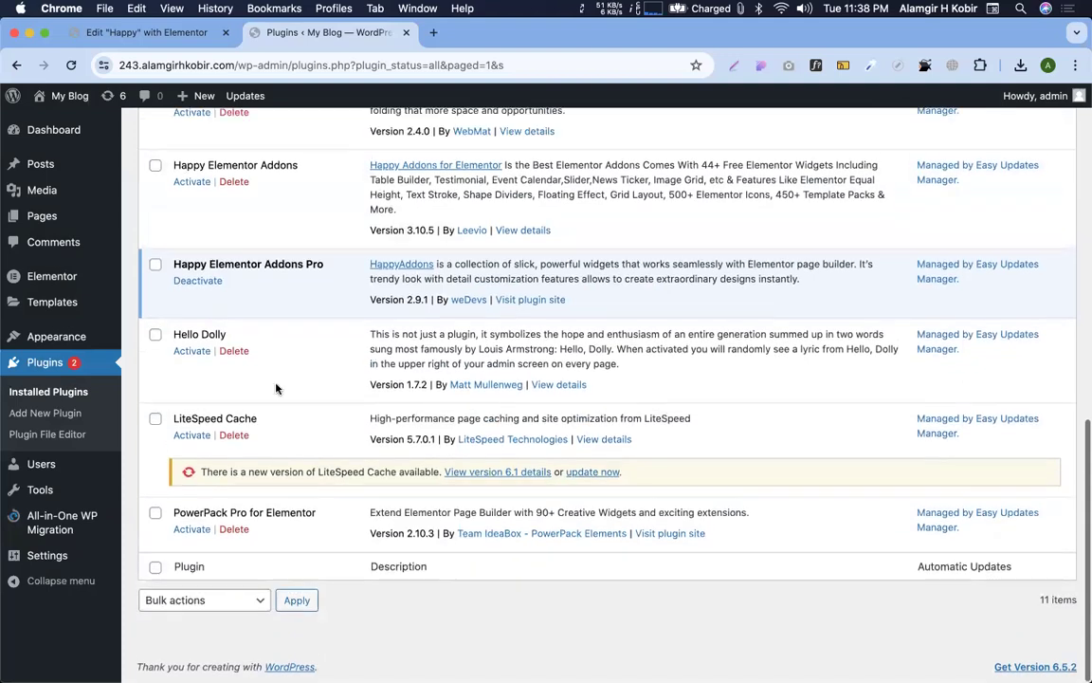
left_click(196, 280)
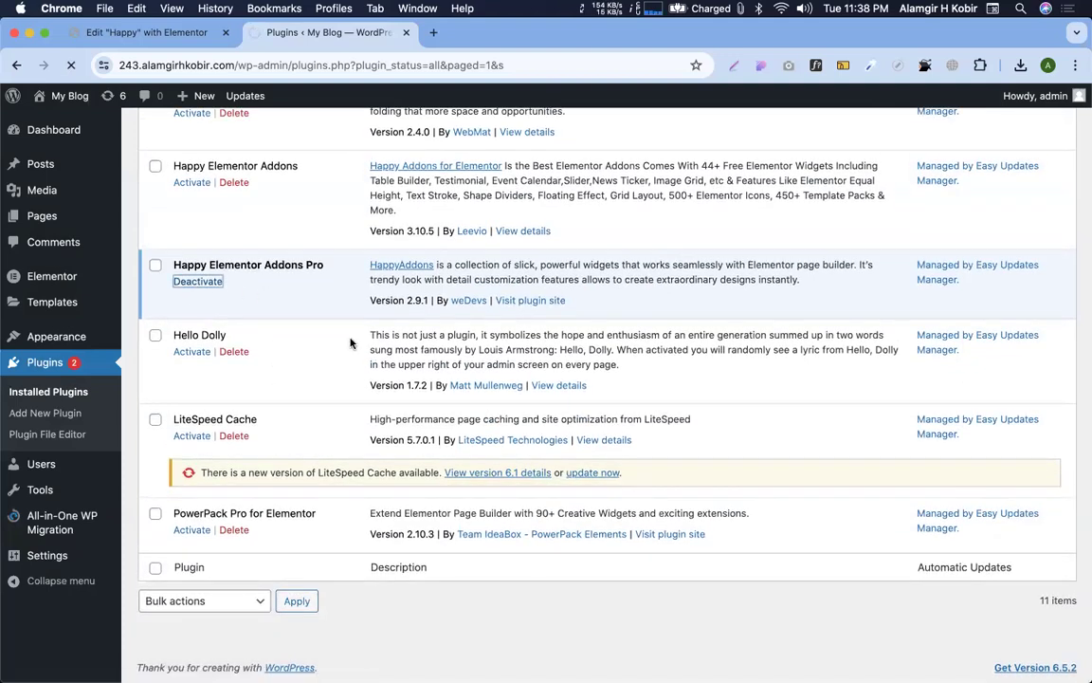
scroll(412, 380, "down", 5)
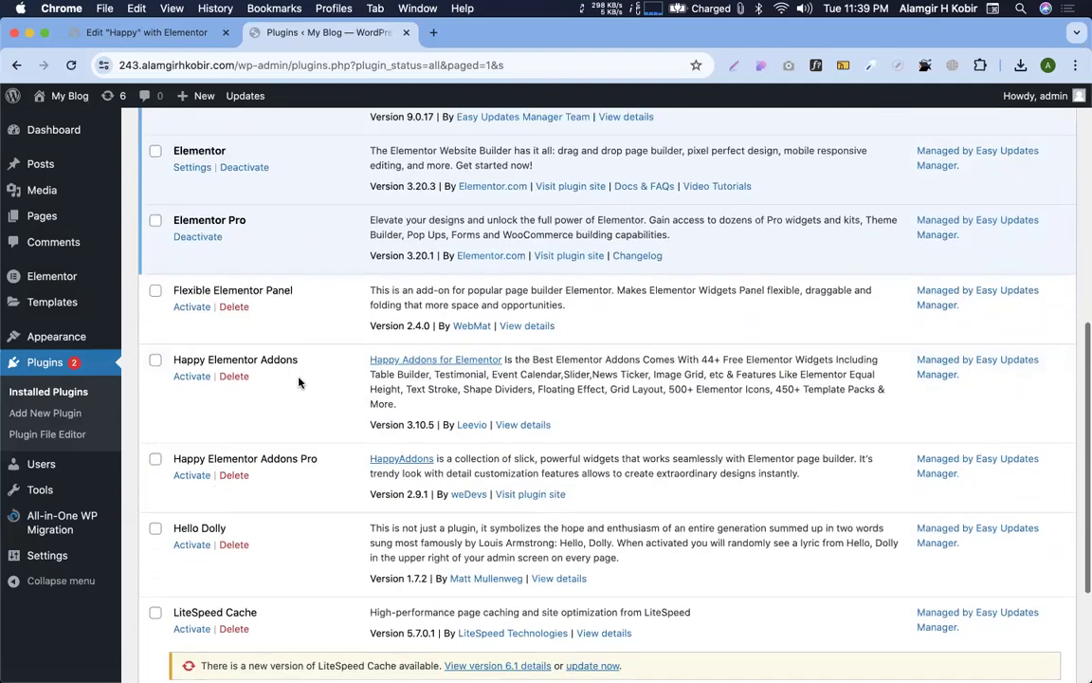
Delete Happy Elementor Addons, Hello Dolly and Happy Elementor Addons Pro, leaving 8 plugins
left_click(232, 376)
left_click(668, 162)
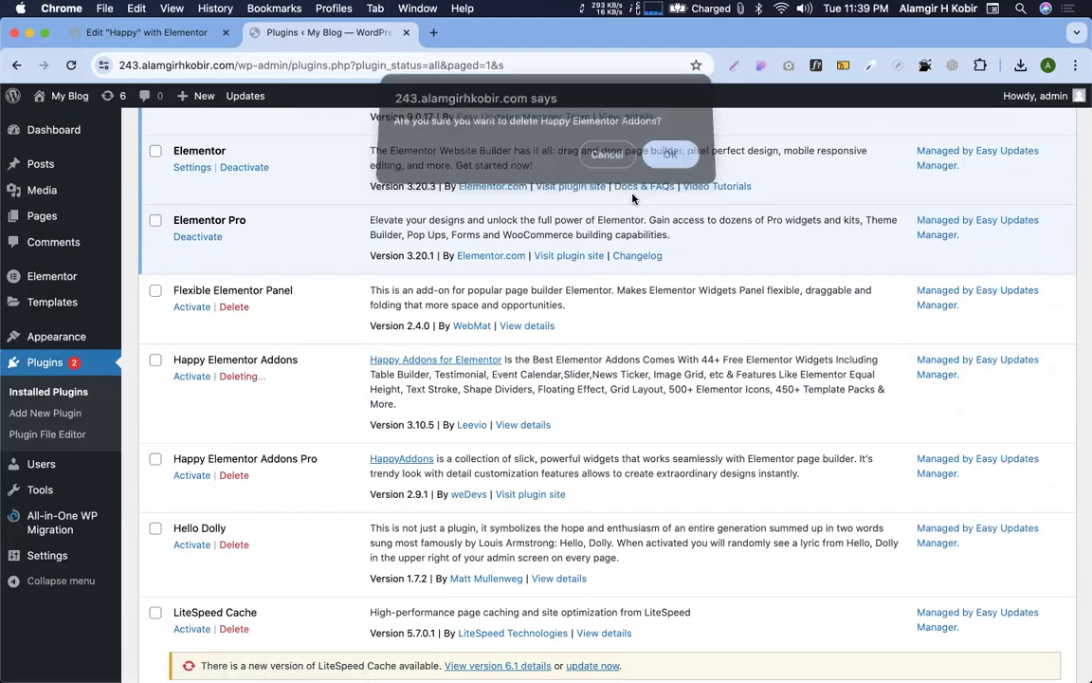
left_click(234, 475)
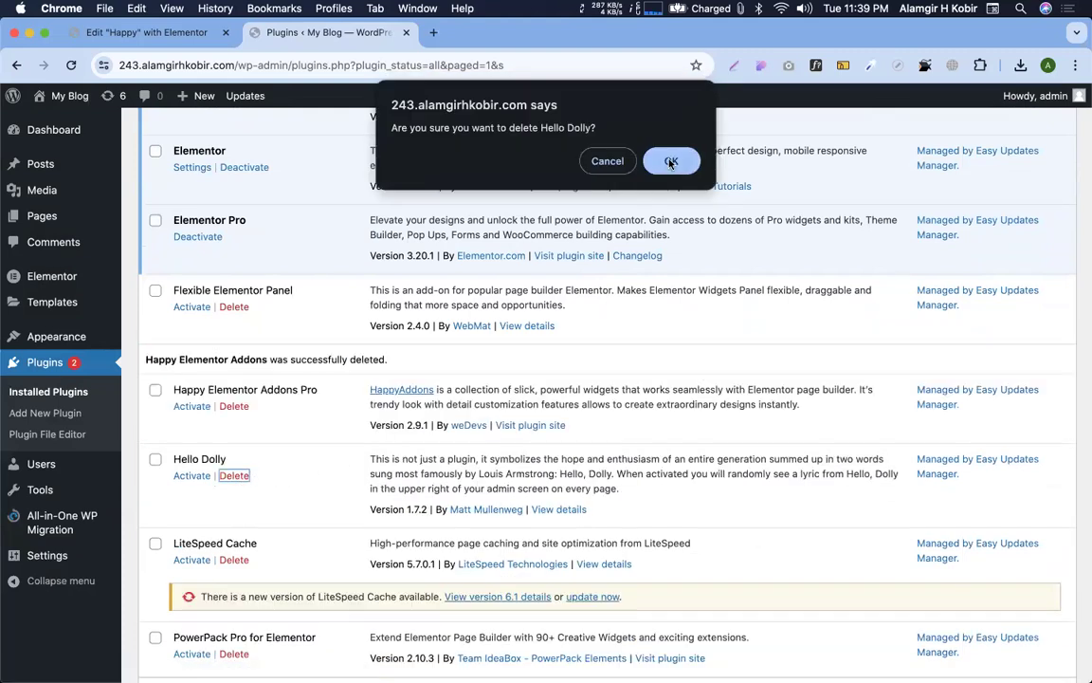
left_click(671, 161)
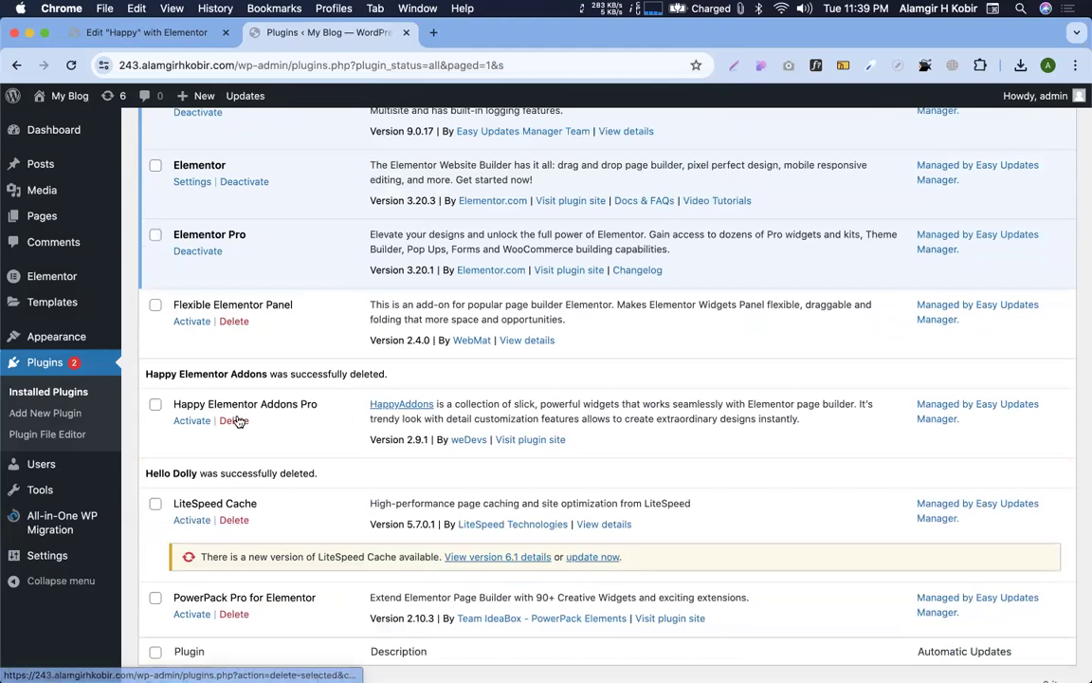
left_click(235, 420)
left_click(671, 174)
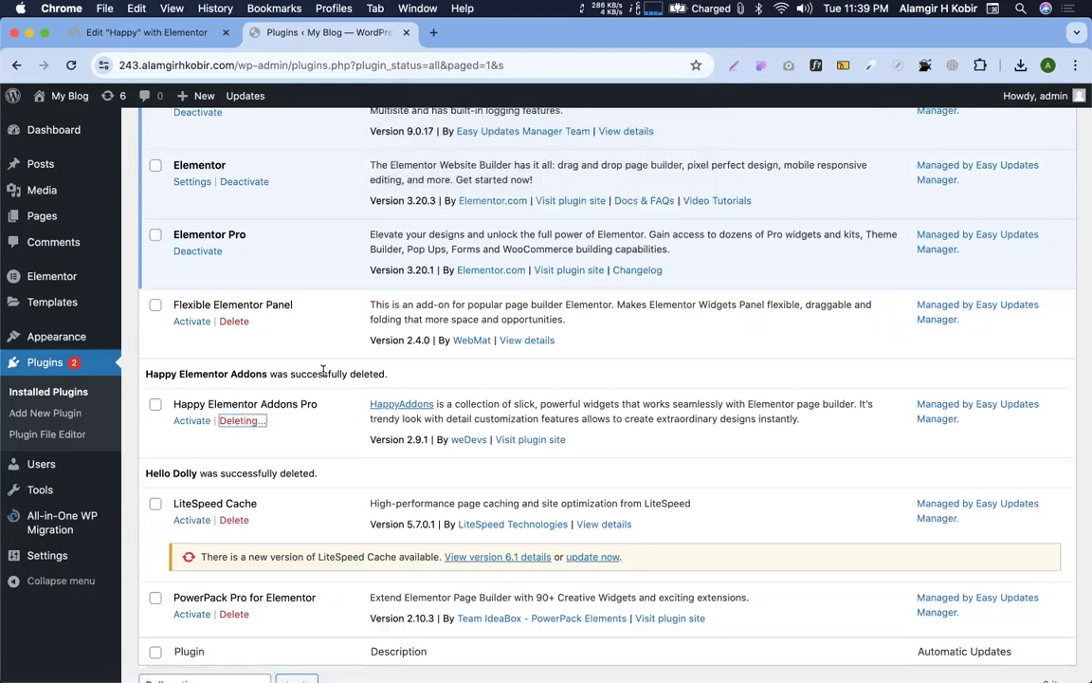
scroll(329, 385, "up", 6)
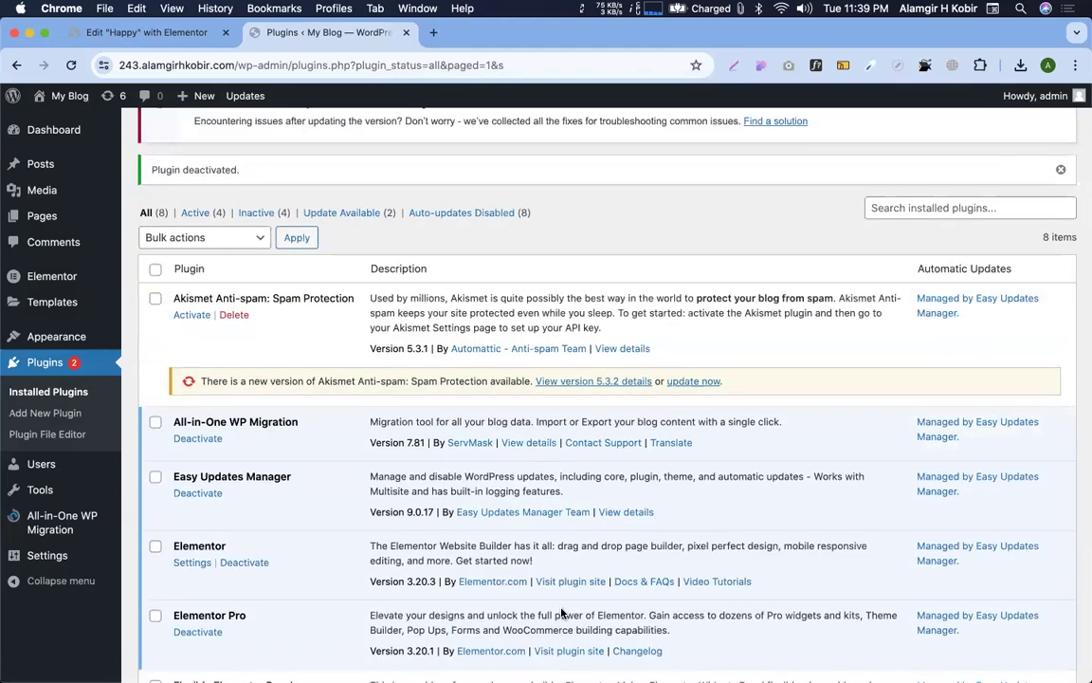
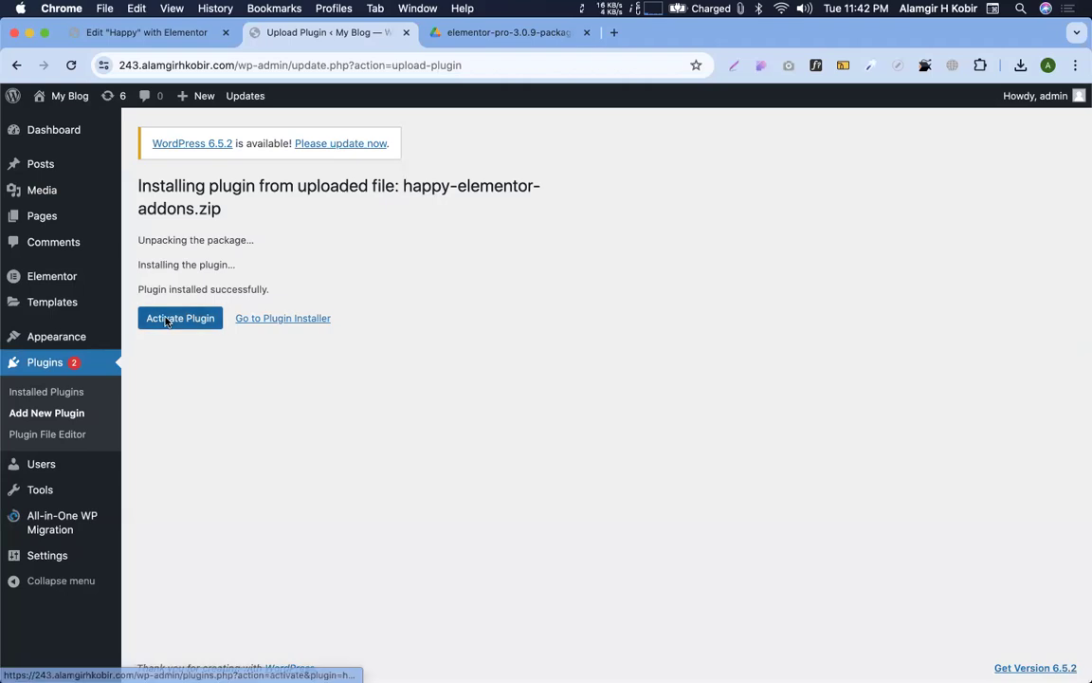
Activate the installed Happy Elementor Addons plugin, then go to Plugins > Add New Plugin
left_click(165, 320)
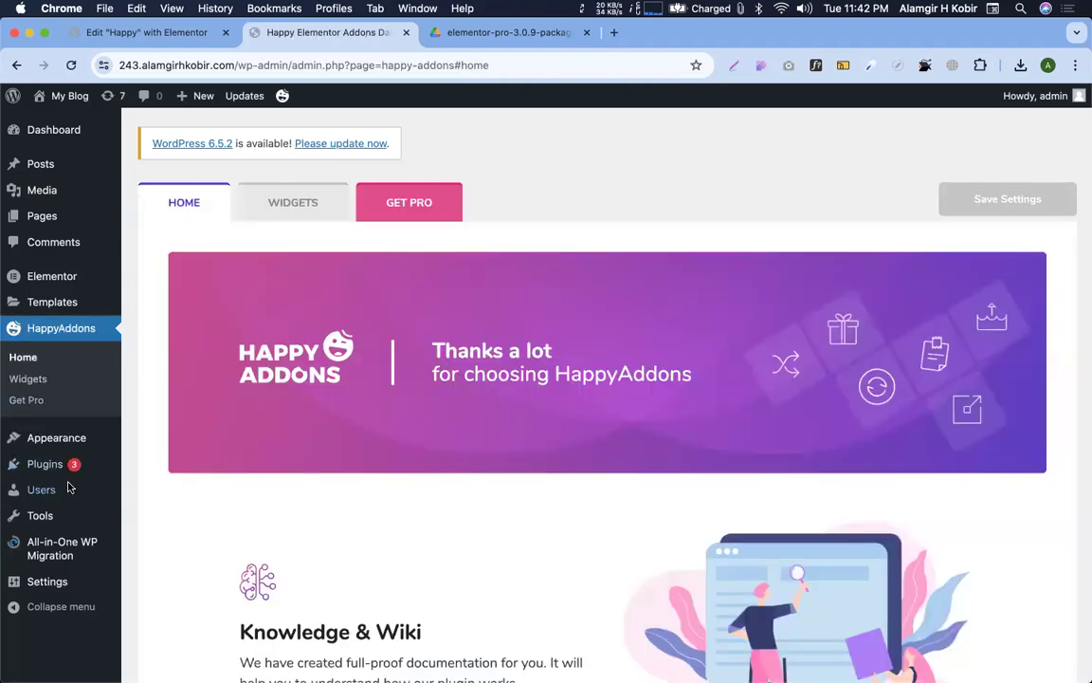
mouse_move(57, 463)
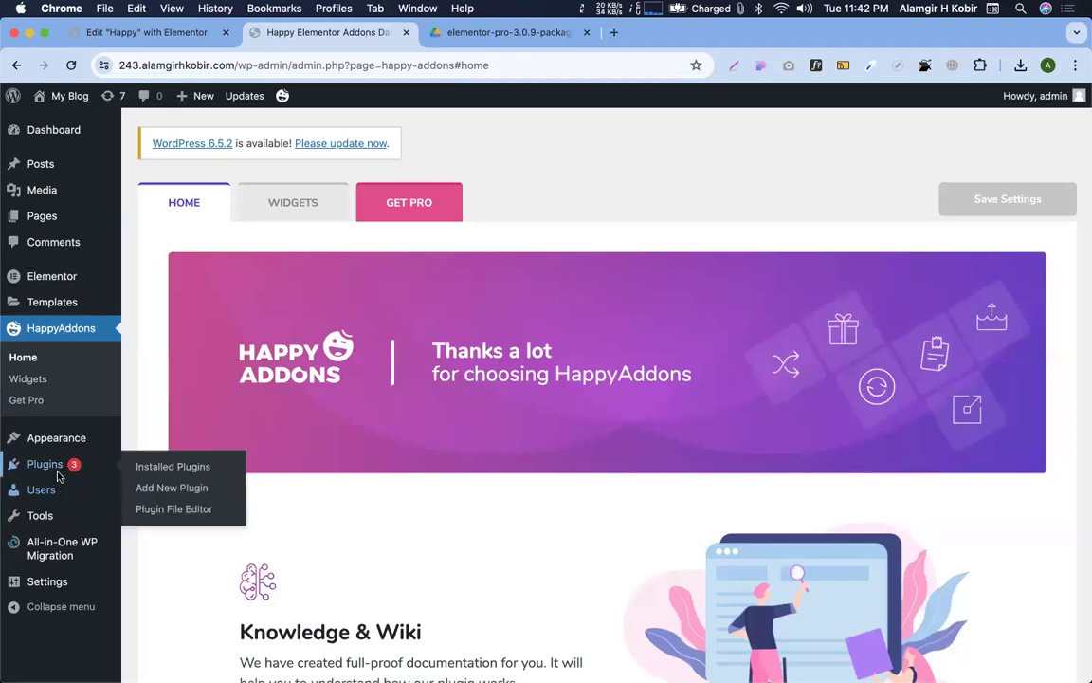
left_click(154, 487)
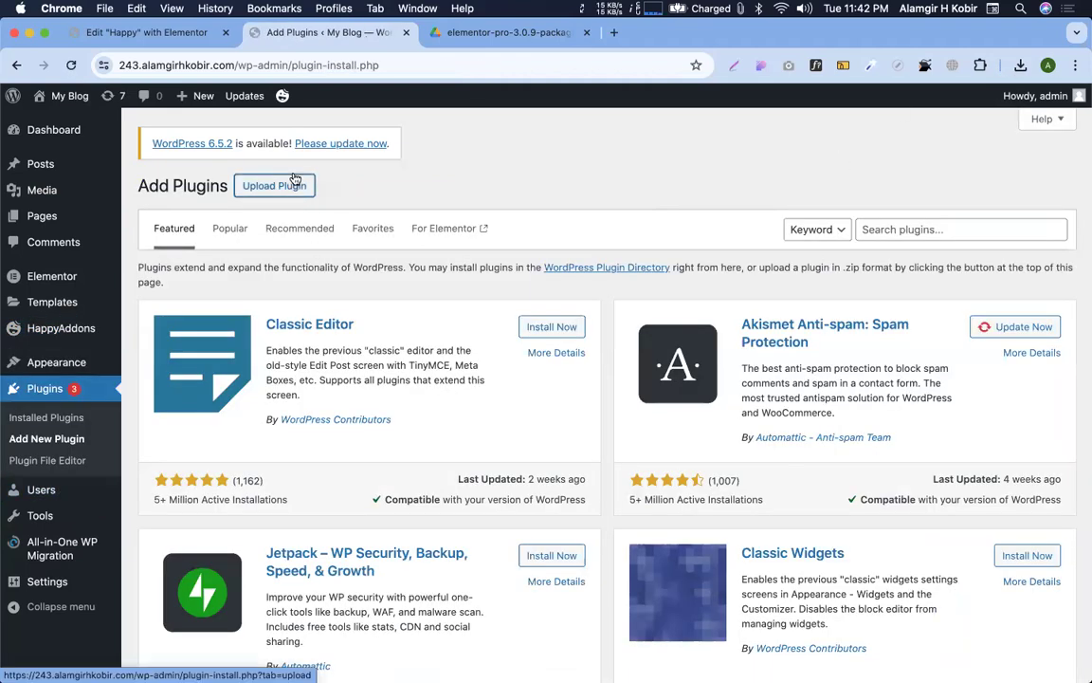
Upload happy-elementor-addons-pro.zip from Downloads, install it, and activate the Pro plugin
left_click(275, 185)
left_click(498, 324)
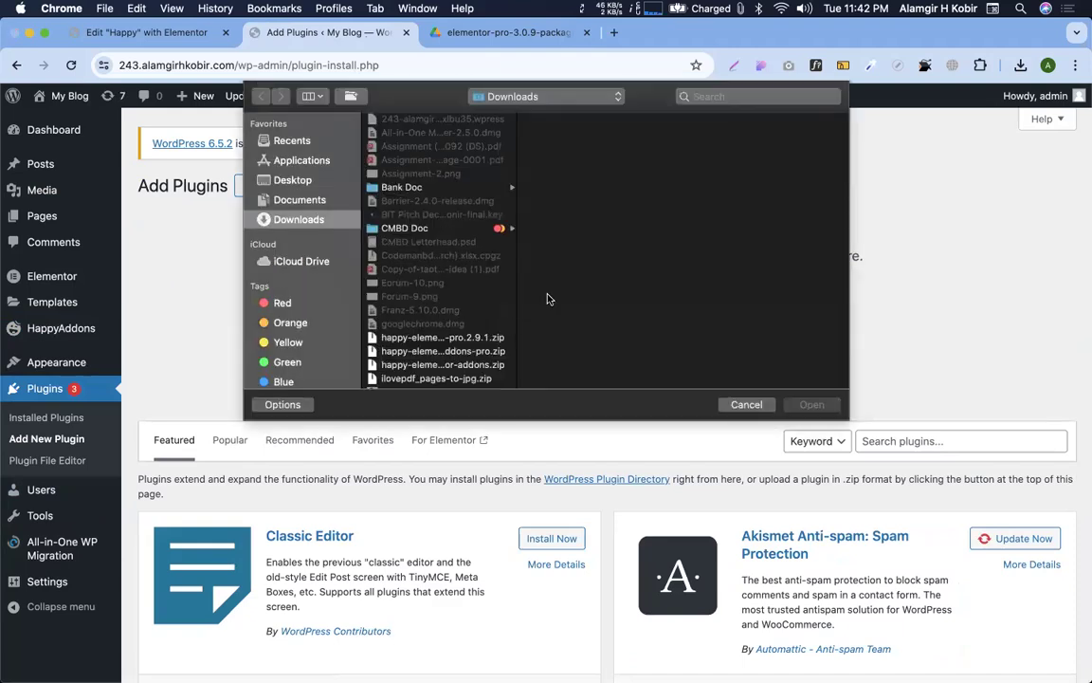
scroll(465, 284, "down", 3)
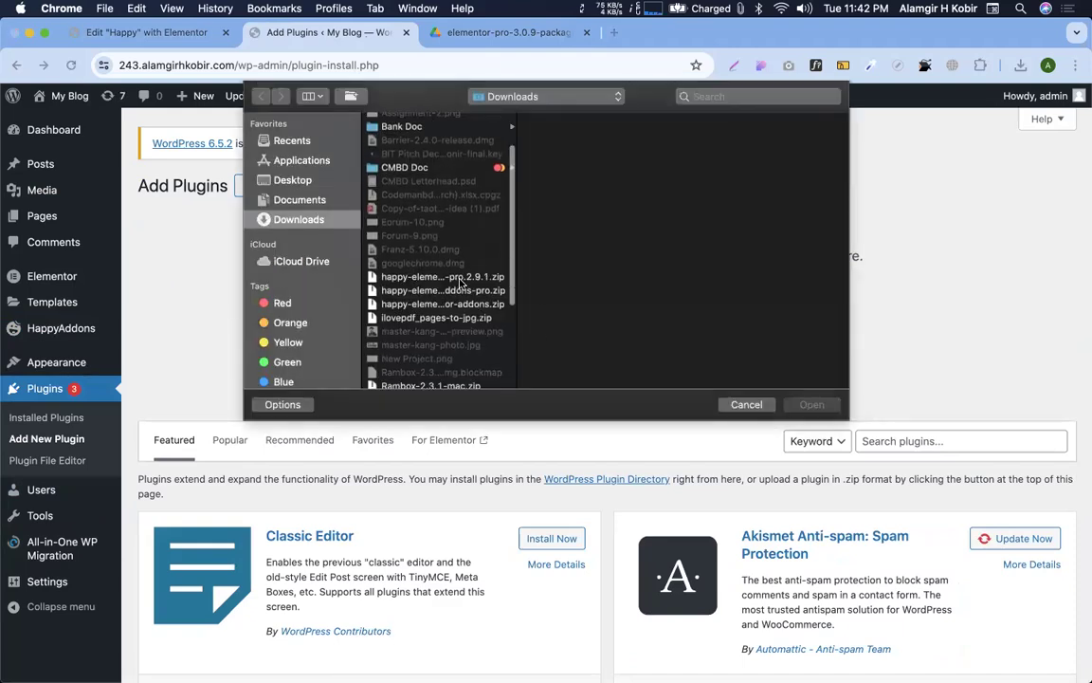
left_click(446, 290)
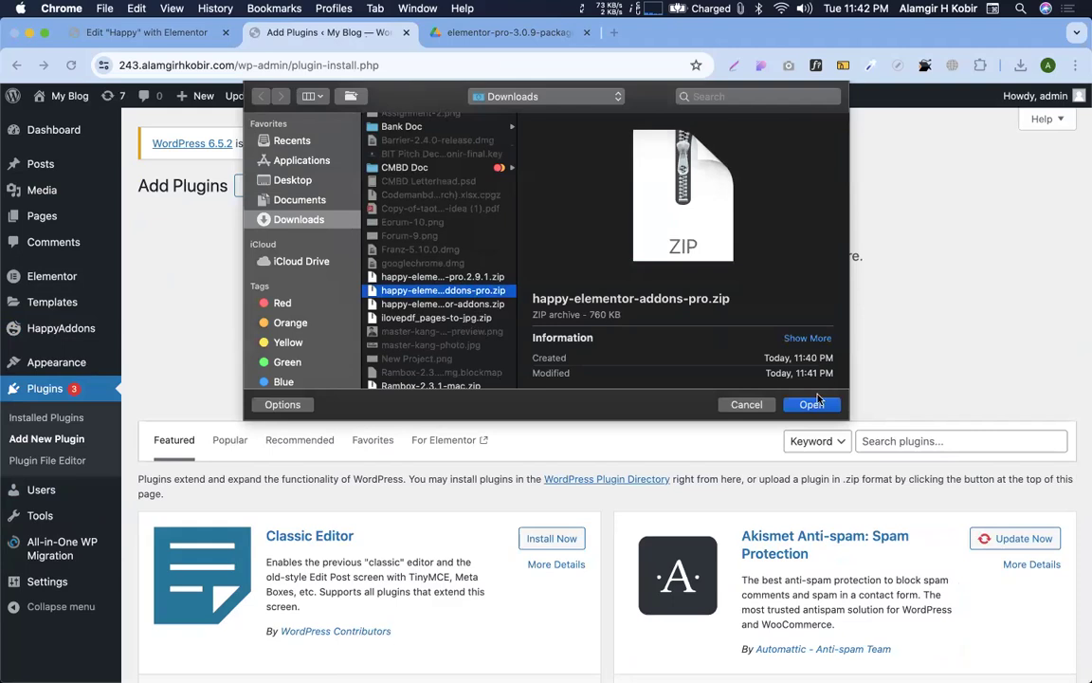
left_click(811, 406)
left_click(724, 325)
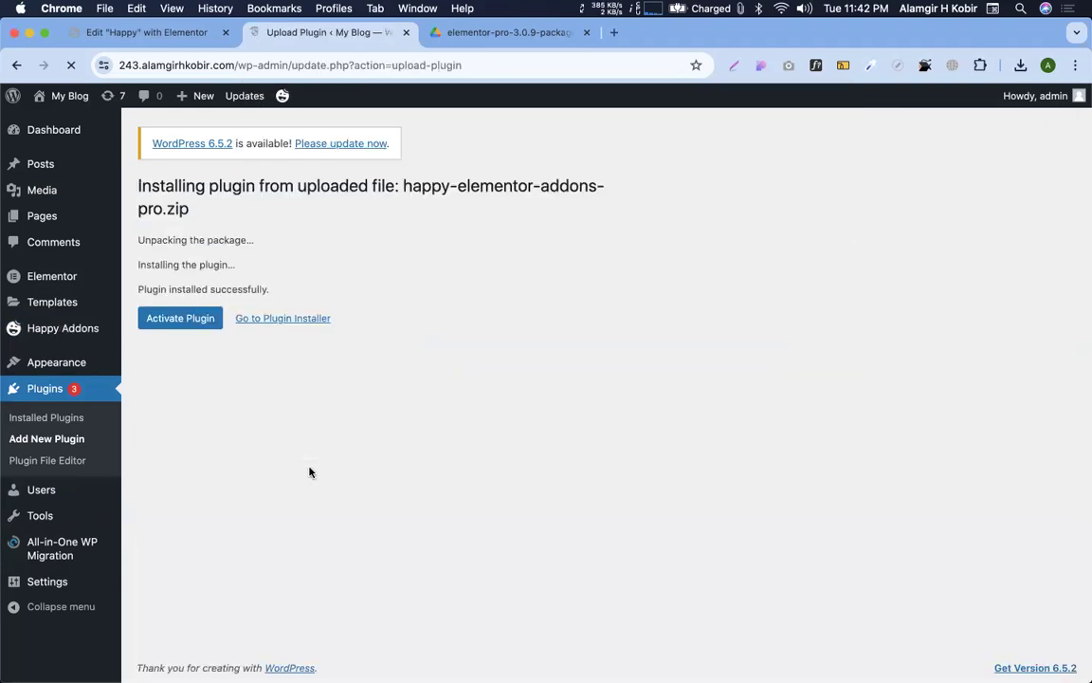
left_click(202, 318)
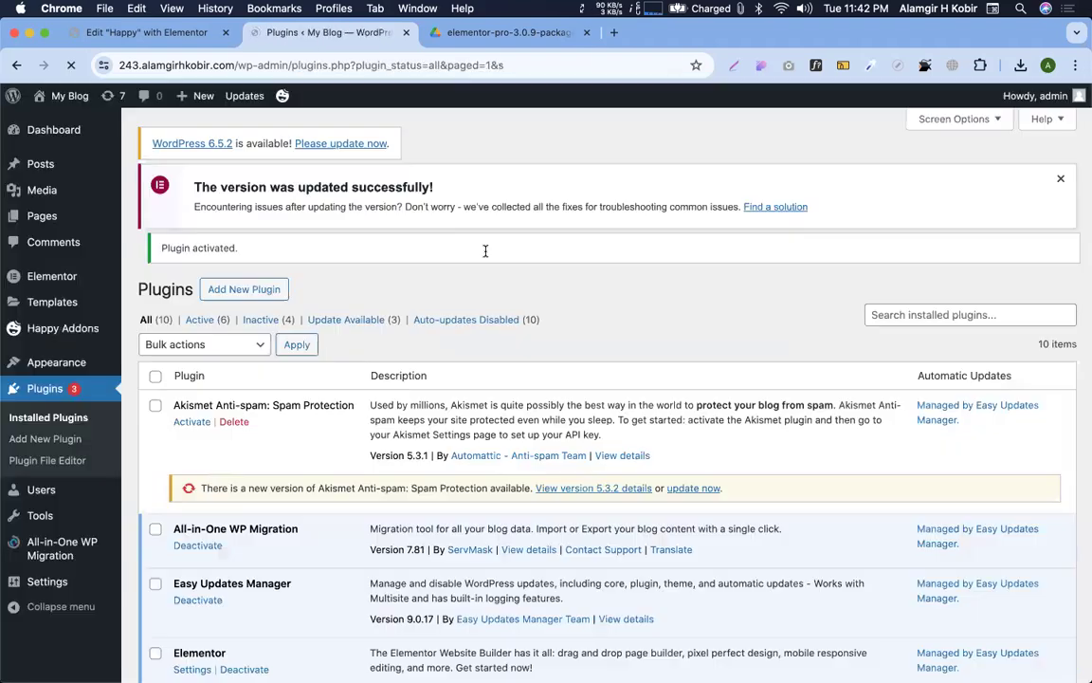
Reload the Elementor editor tab twice, then trim its URL to the site root and load it
scroll(319, 377, "down", 5)
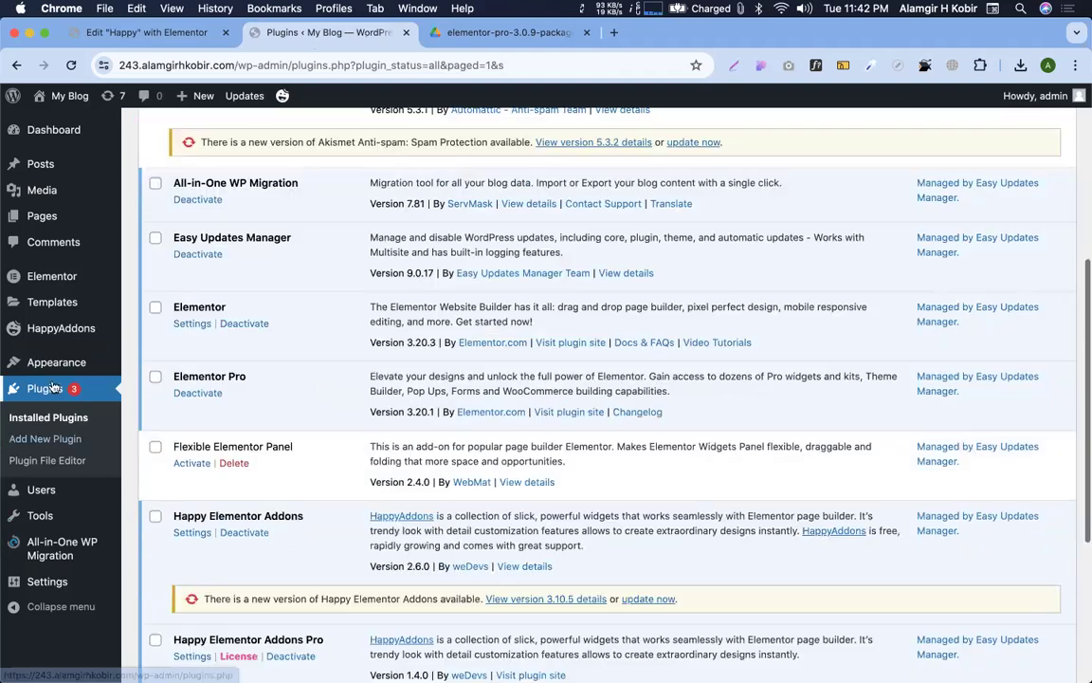
left_click(124, 33)
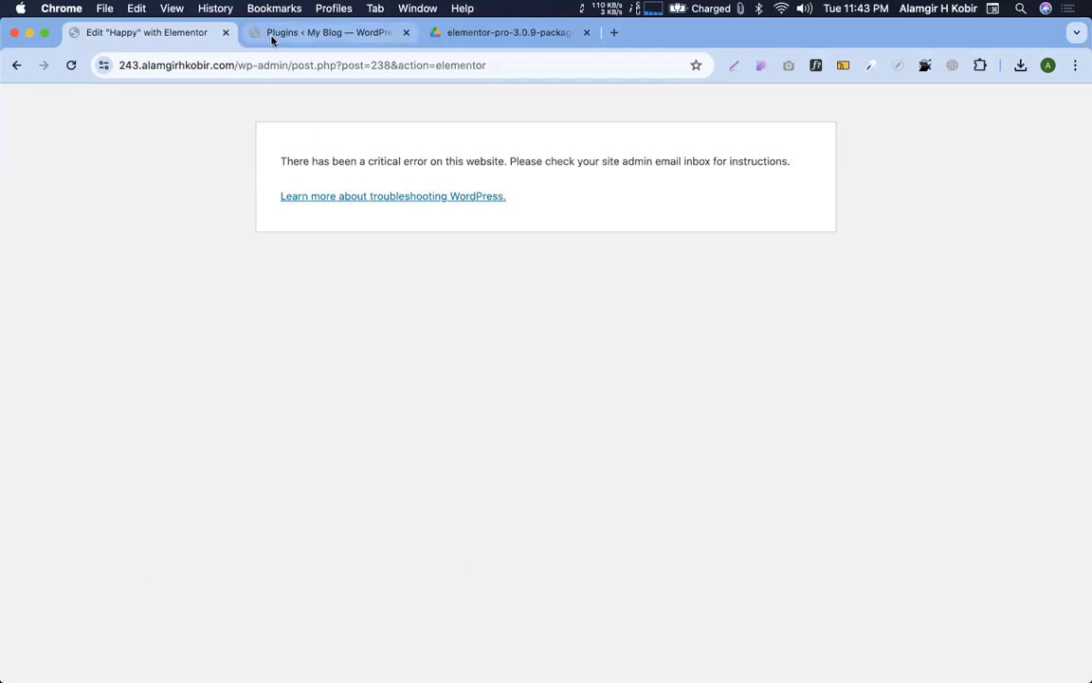
left_click(68, 62)
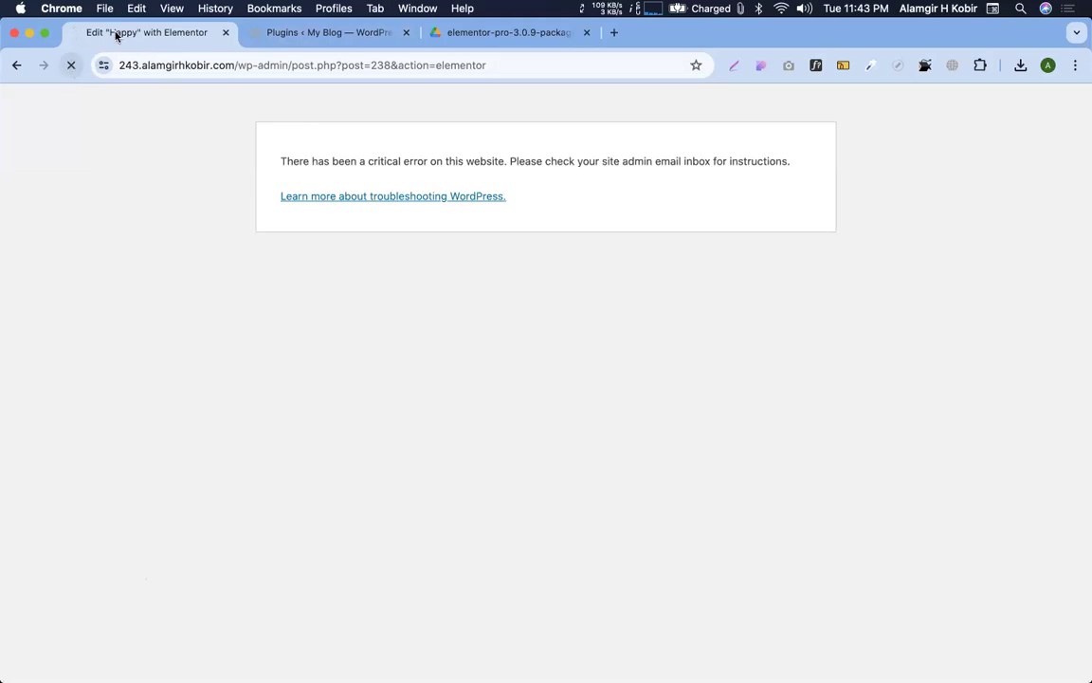
left_click(69, 63)
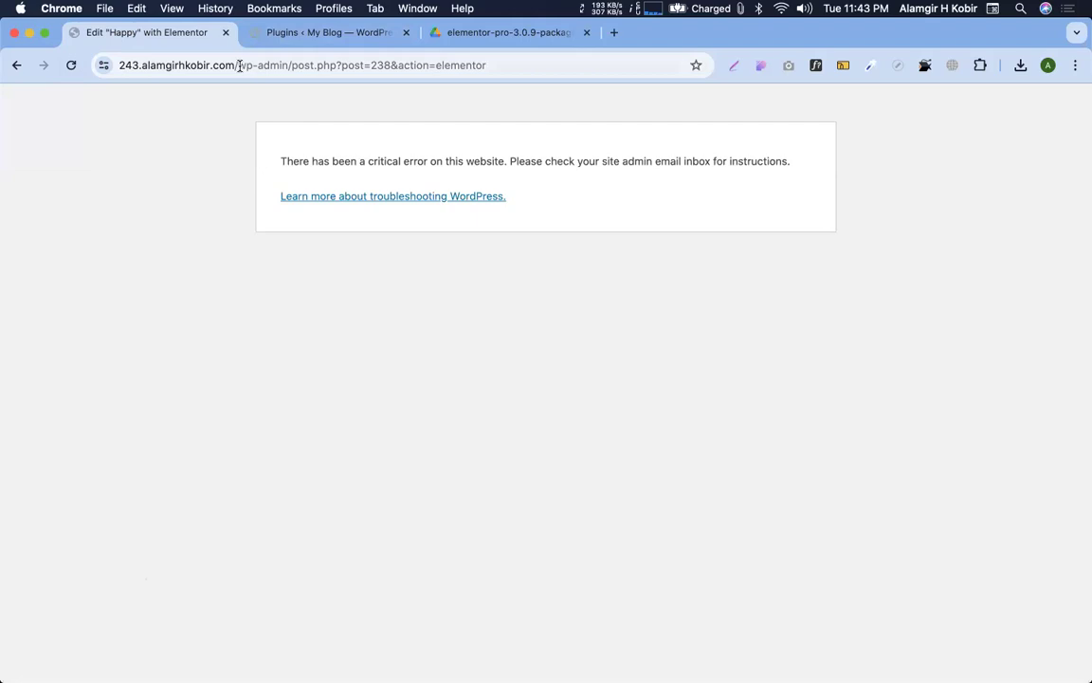
left_click_drag(237, 66, 793, 176)
key("BackSpace")
key("Return")
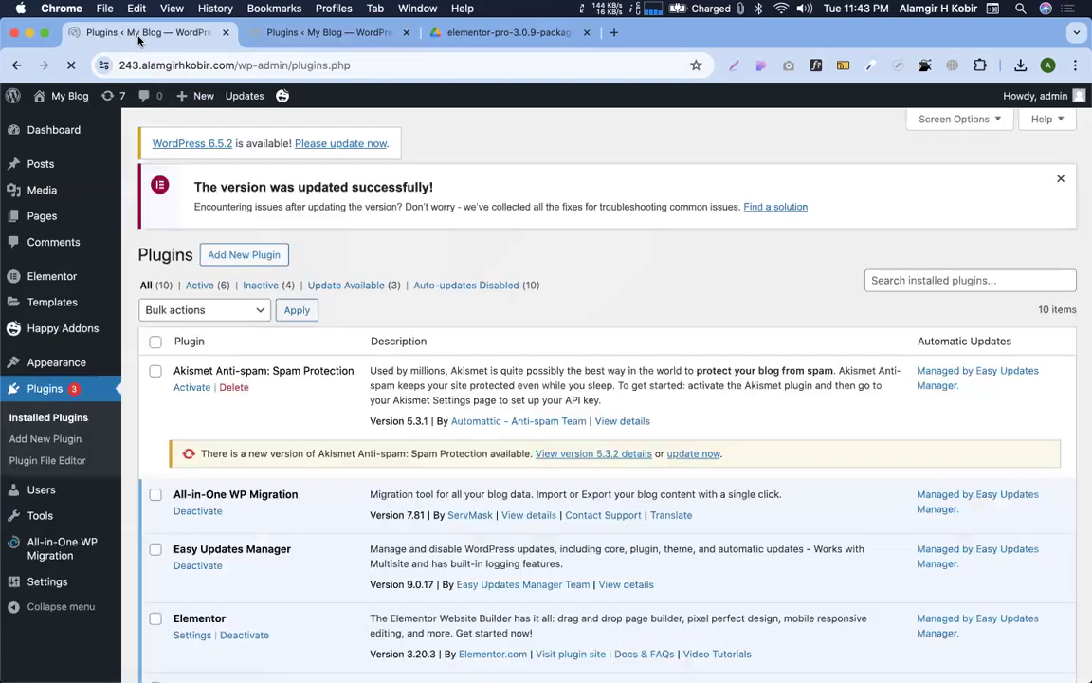
Deactivate Elementor Pro and delete it, confirming with OK
scroll(396, 391, "down", 5)
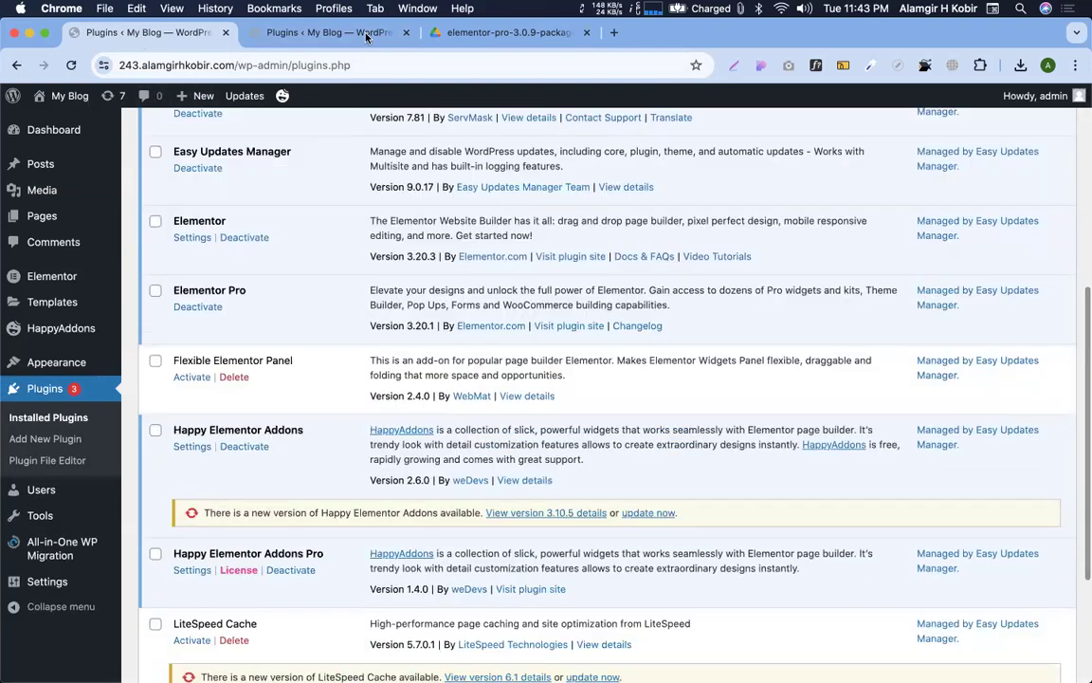
left_click(322, 33)
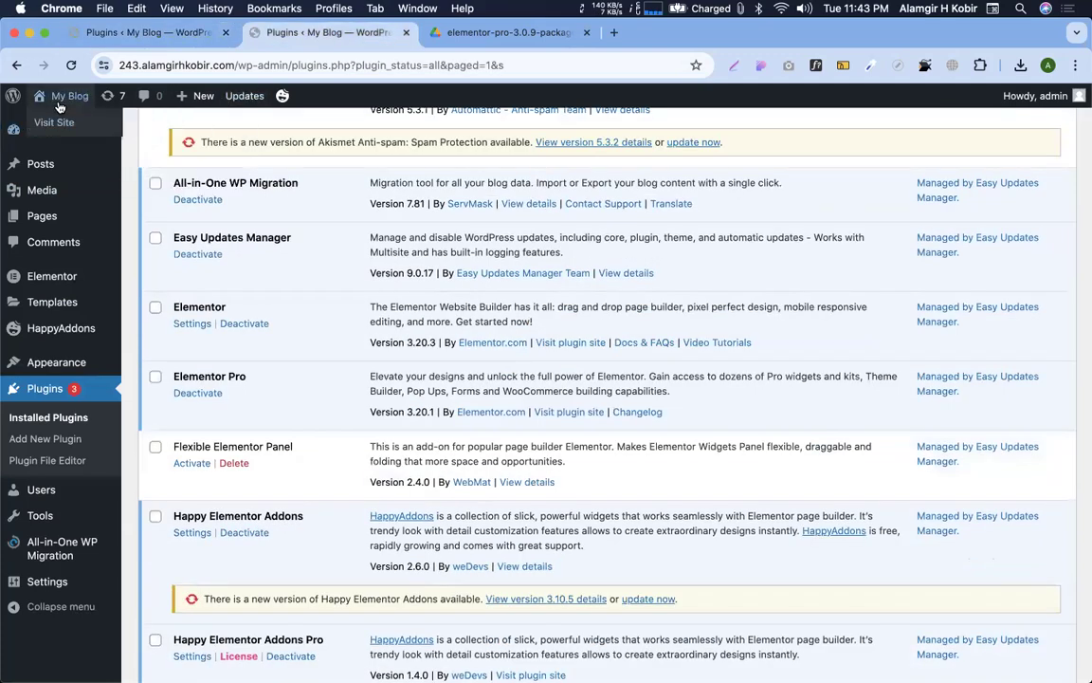
left_click(151, 33)
scroll(348, 465, "down", 1)
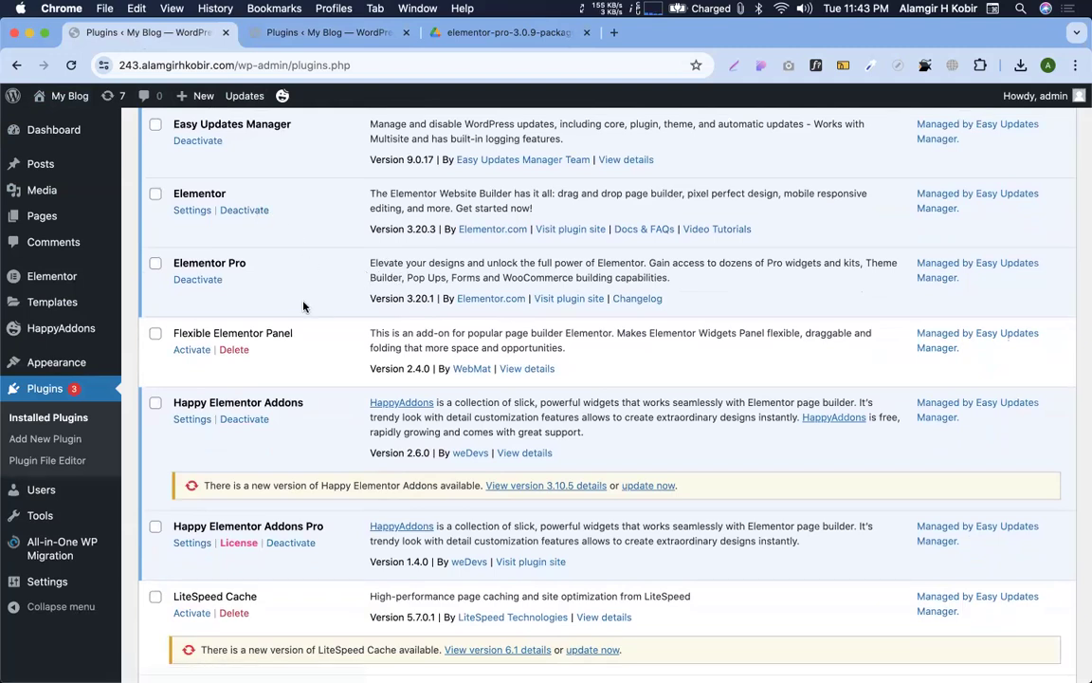
left_click(198, 280)
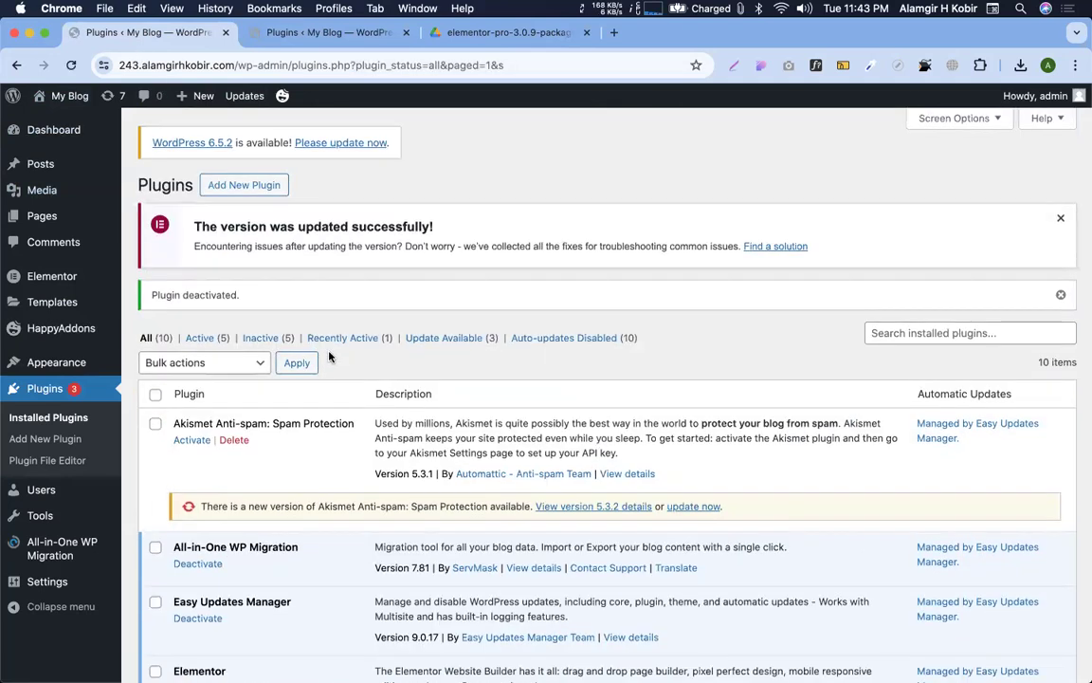
scroll(284, 360, "down", 5)
left_click(235, 364)
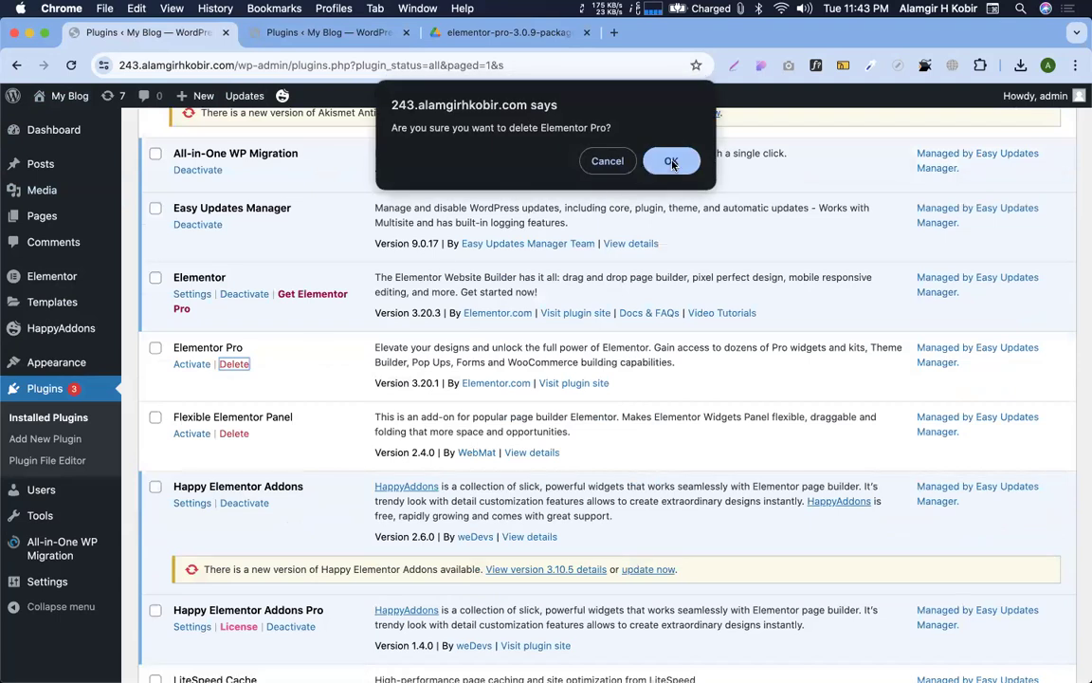
left_click(671, 162)
Deactivate Elementor via Skip & Deactivate, delete it, and bring up the Google Drive package folder
left_click(244, 294)
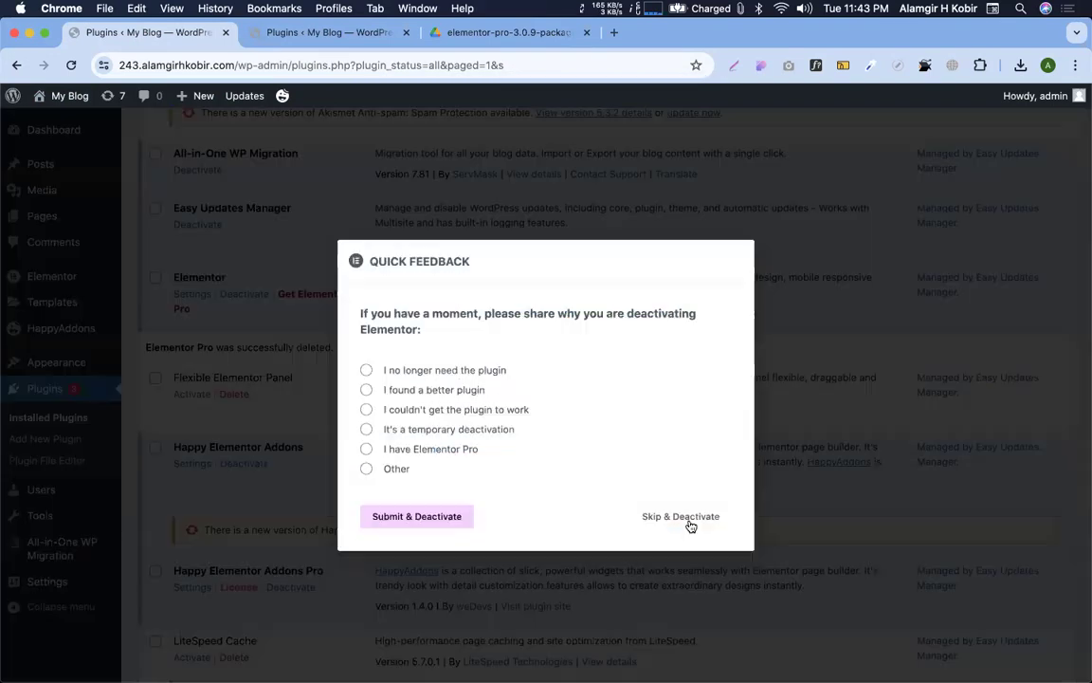
left_click(690, 524)
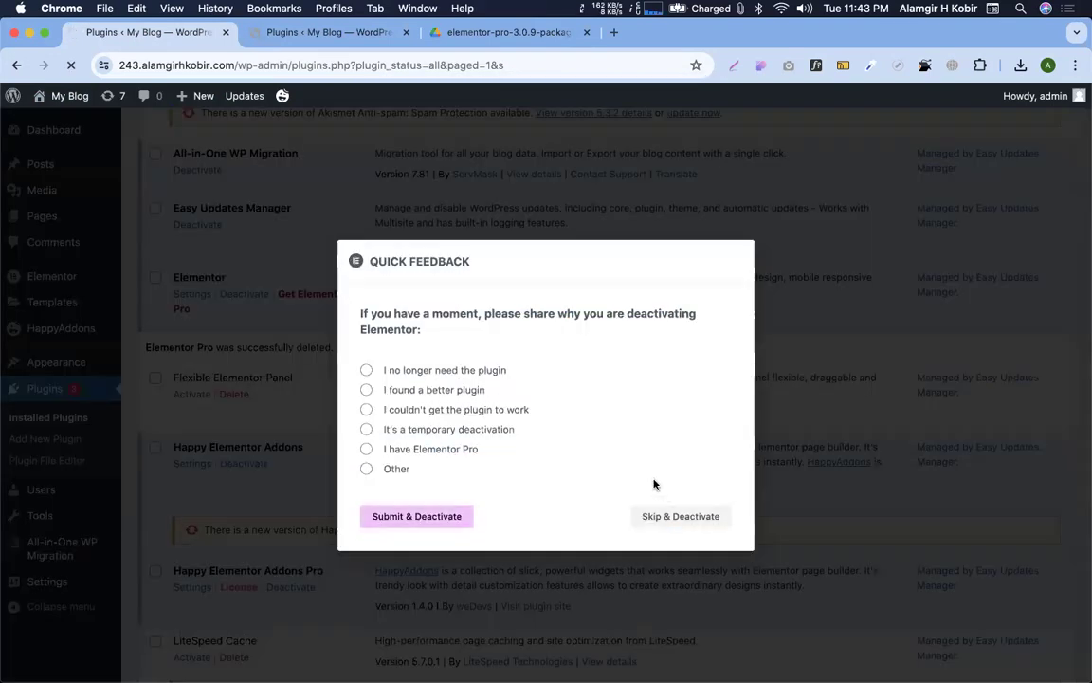
scroll(366, 457, "down", 5)
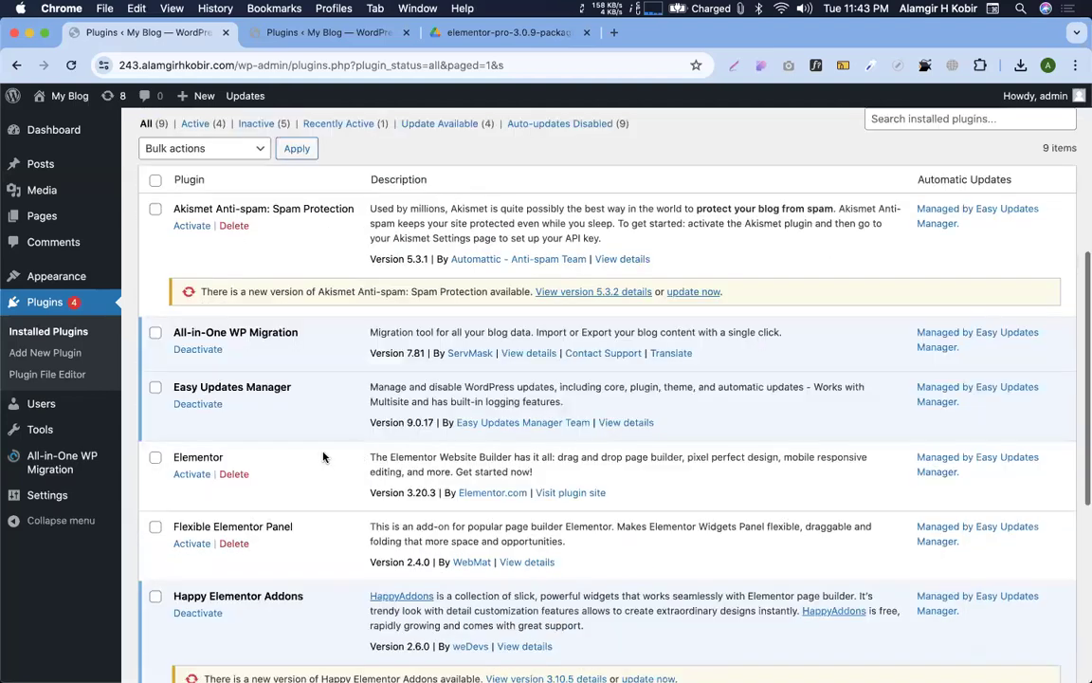
left_click(673, 158)
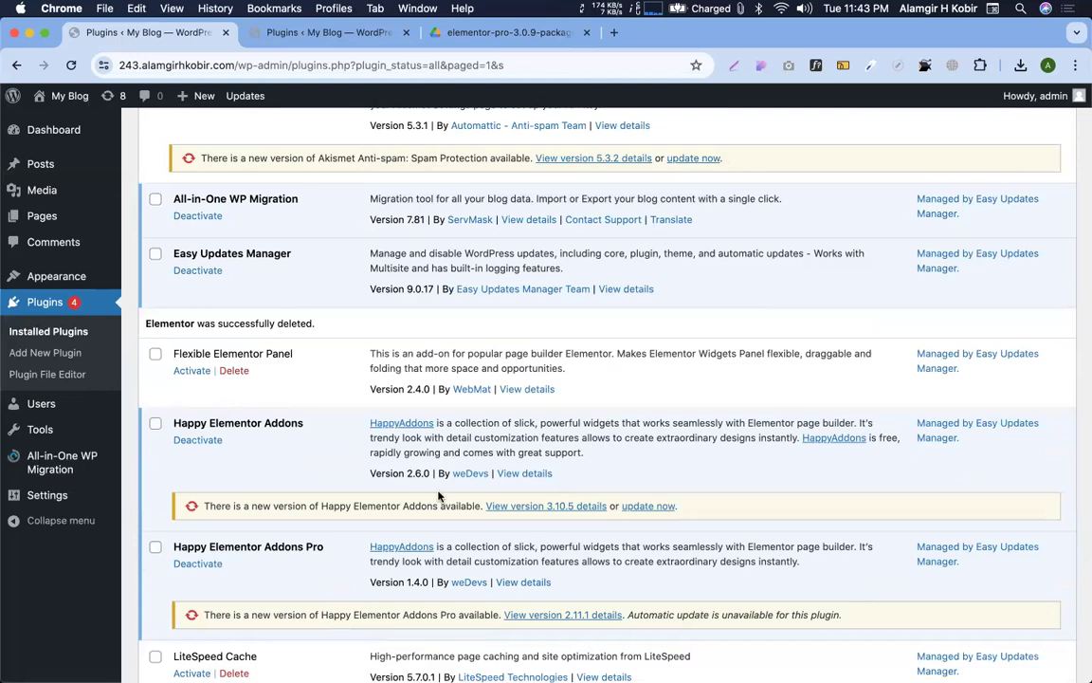
left_click(500, 32)
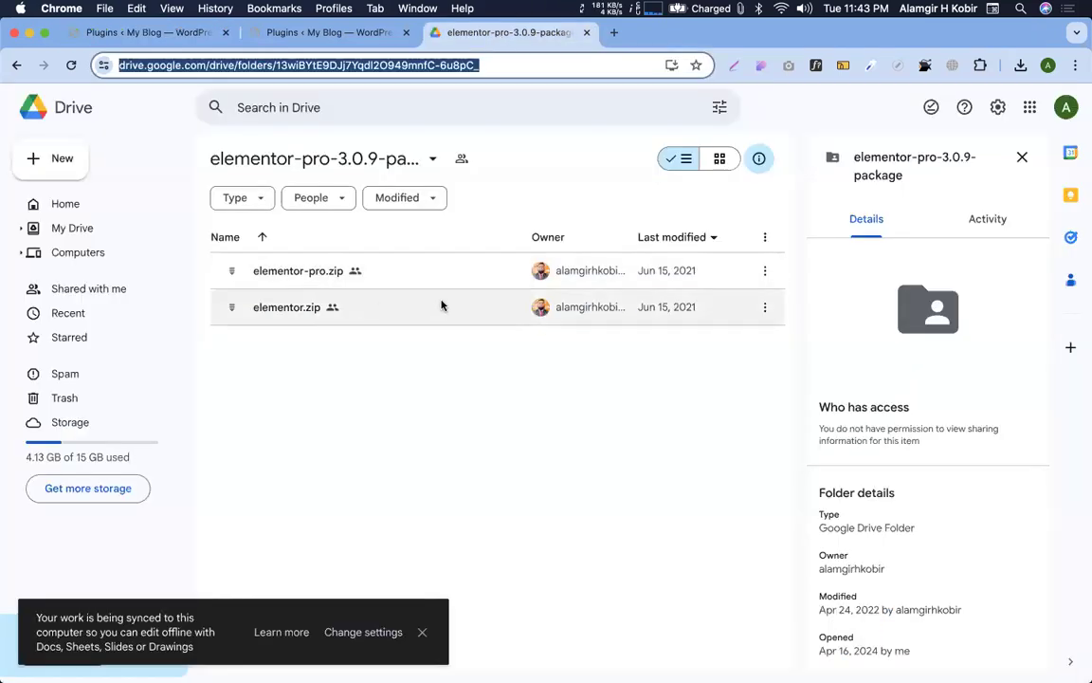
Try downloading elementor.zip and elementor-pro.zip from their Drive context menus
left_click(768, 324)
right_click(770, 325)
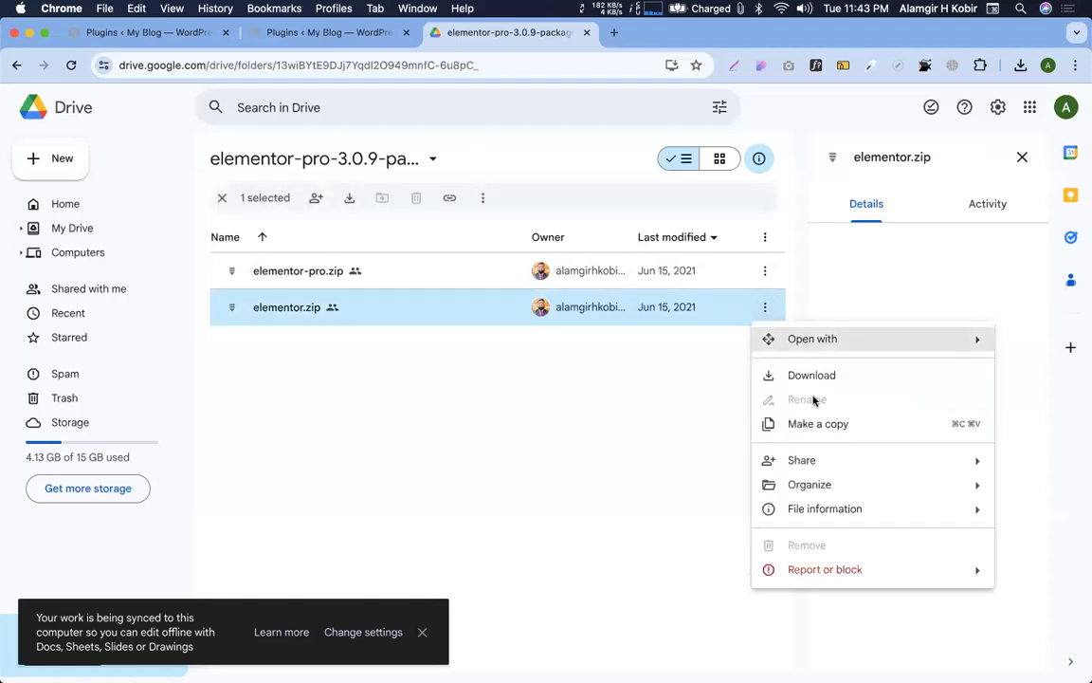
left_click(813, 378)
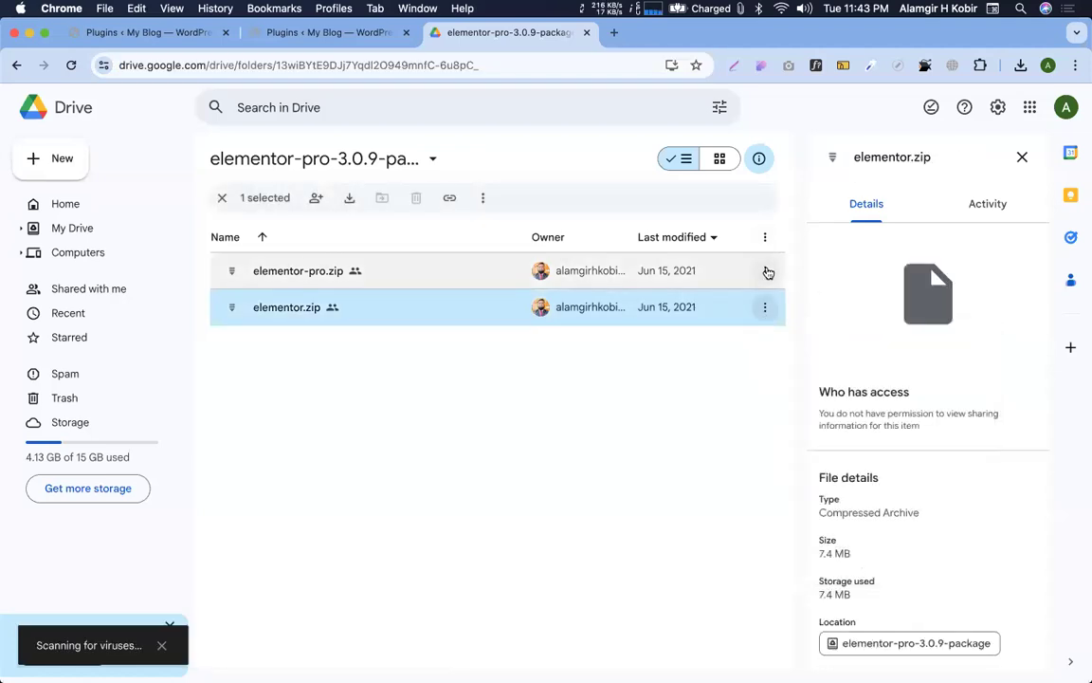
left_click(765, 270)
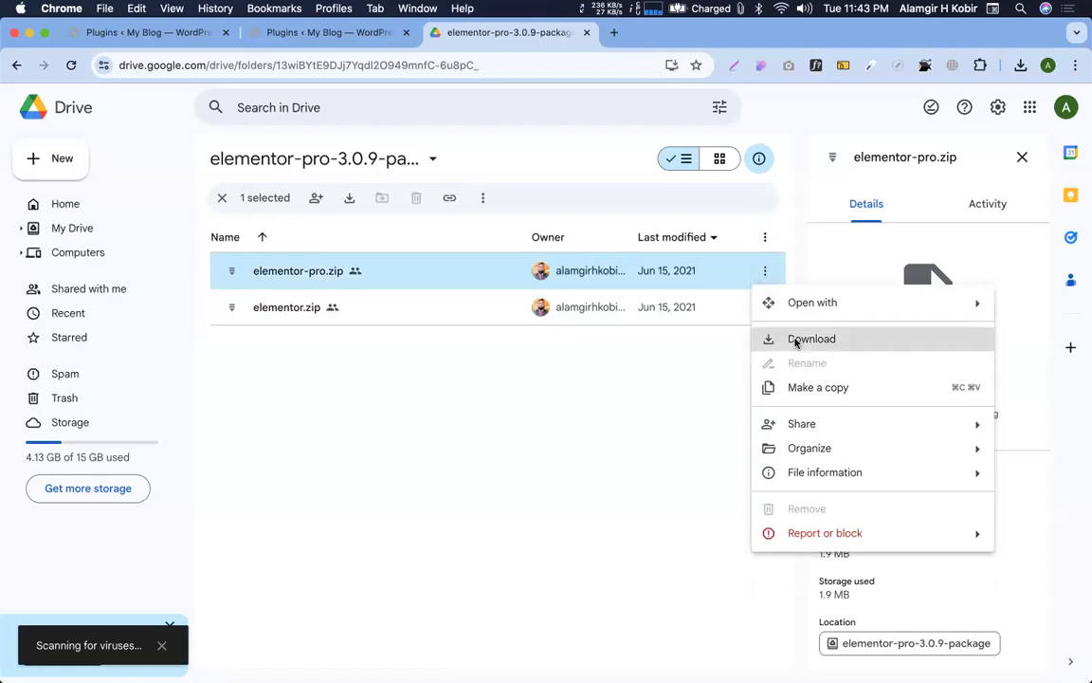
left_click(796, 341)
Glance at the WordPress Plugins tab, return to Drive, and check the browser's download history
left_click(188, 33)
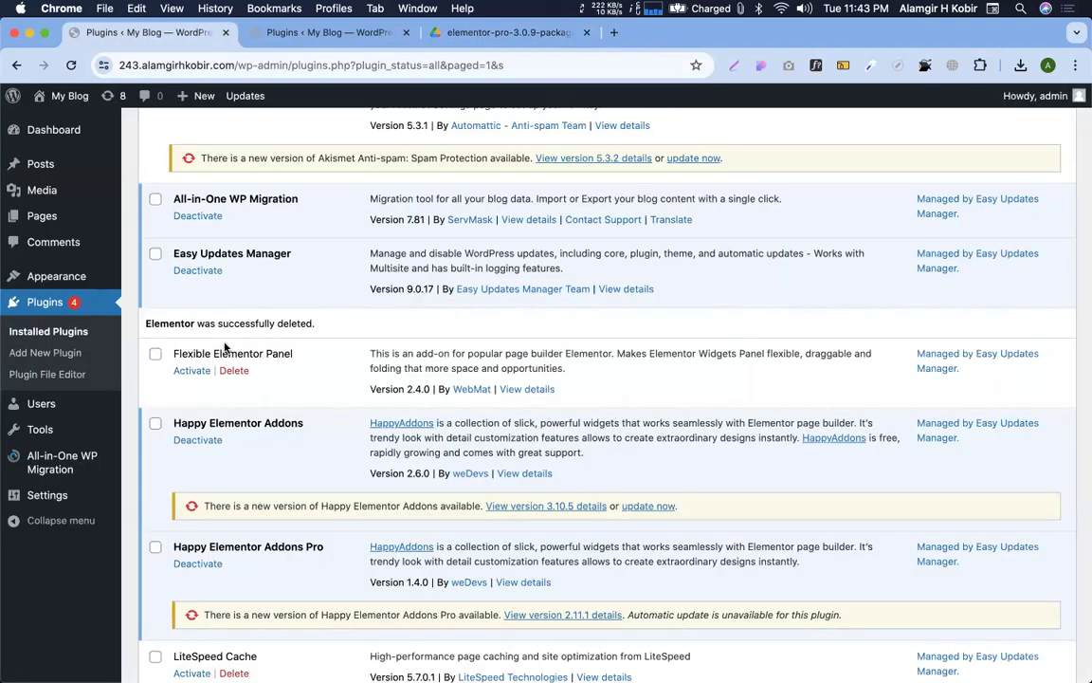
scroll(228, 341, "up", 5)
scroll(426, 253, "up", 3)
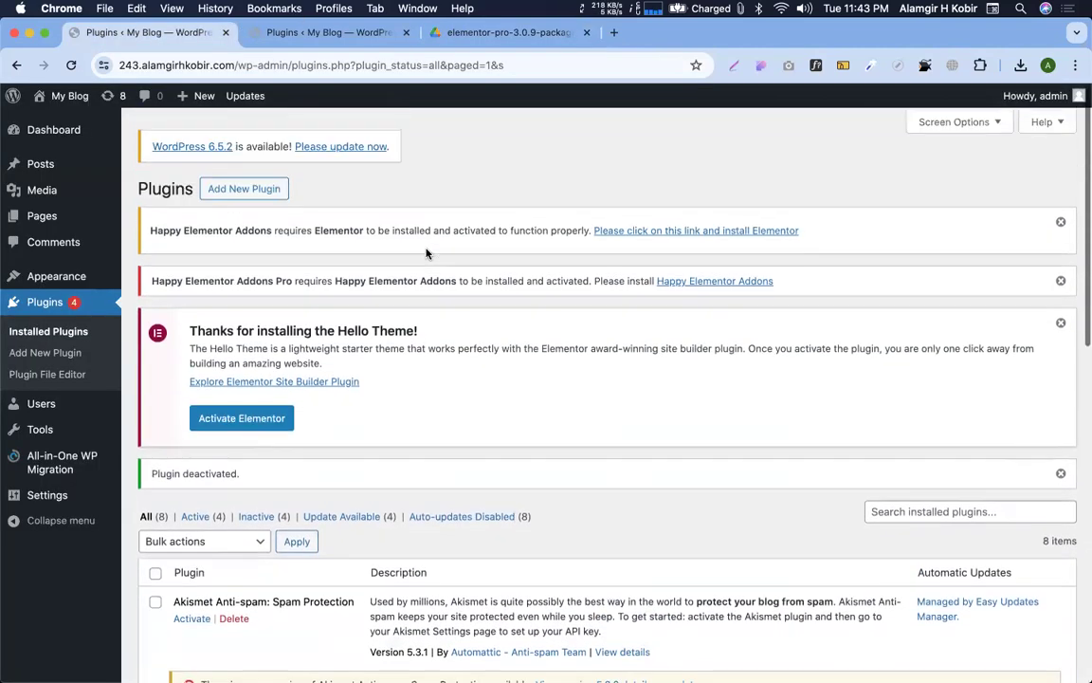
left_click(478, 33)
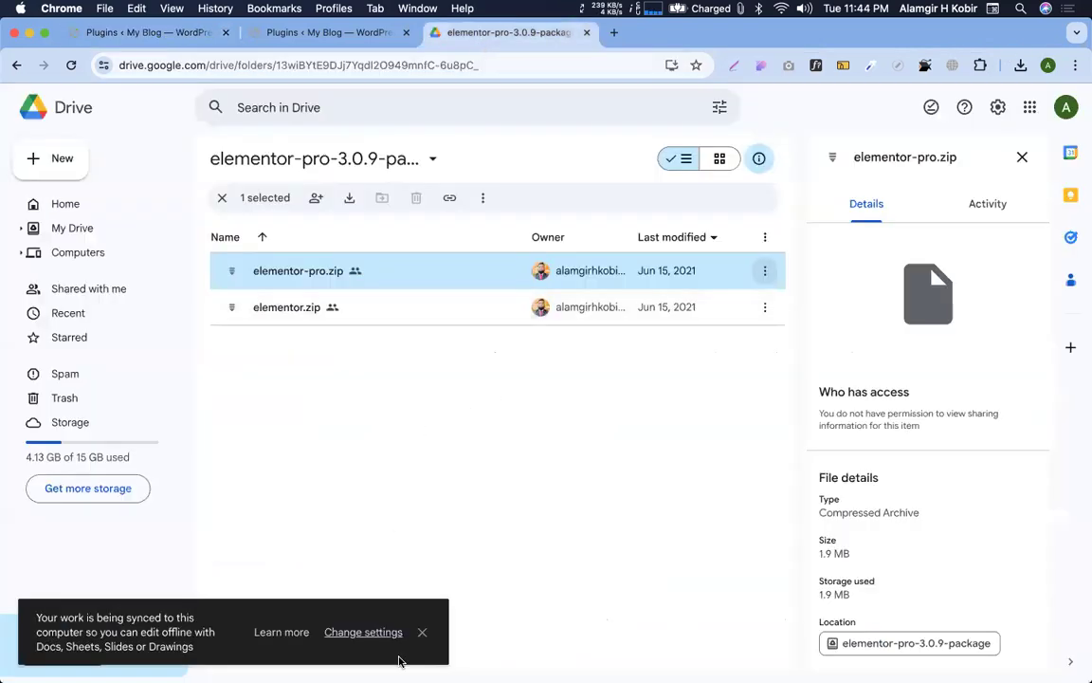
left_click(421, 631)
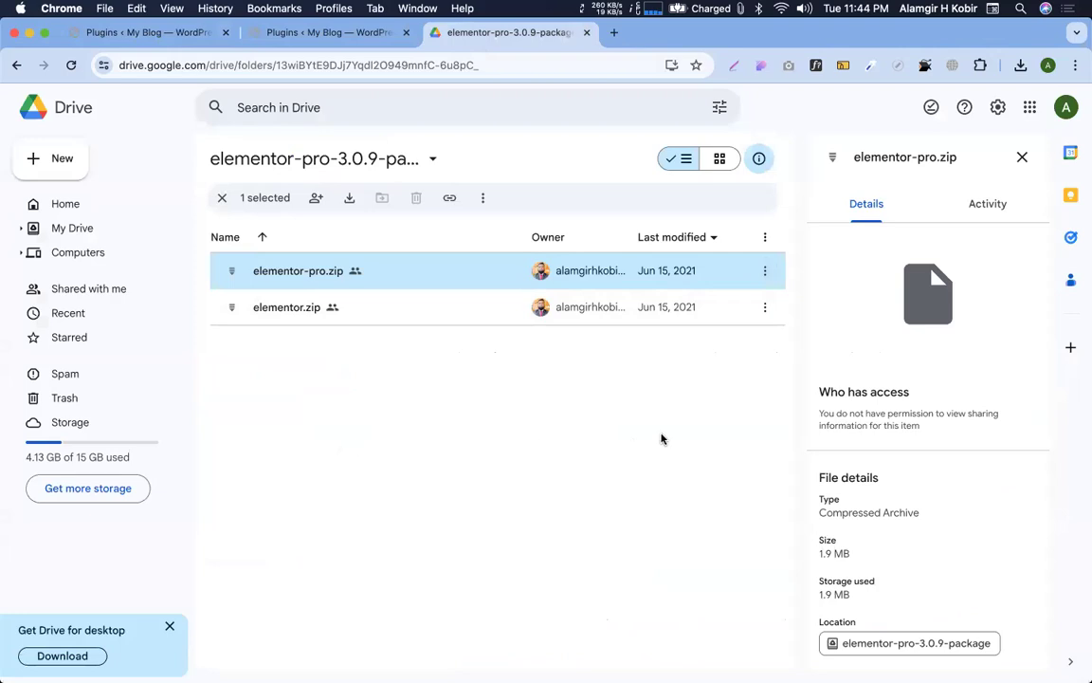
left_click(1020, 66)
left_click(618, 430)
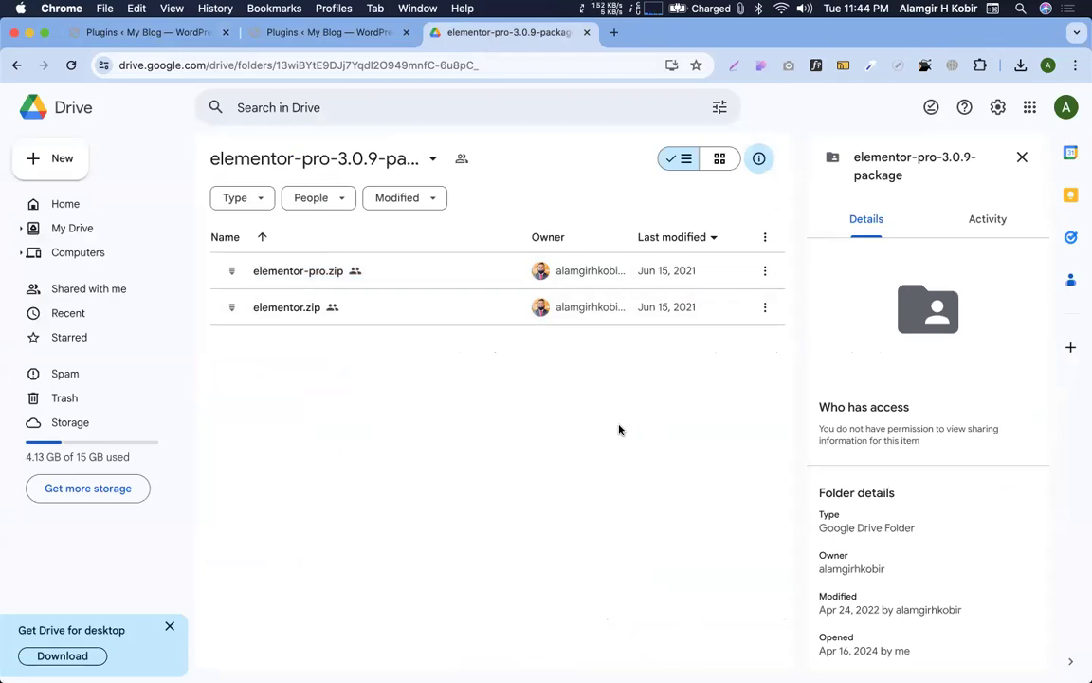
Download elementor.zip from the toolbar, accepting the can't-scan-for-viruses warning
left_click(434, 305)
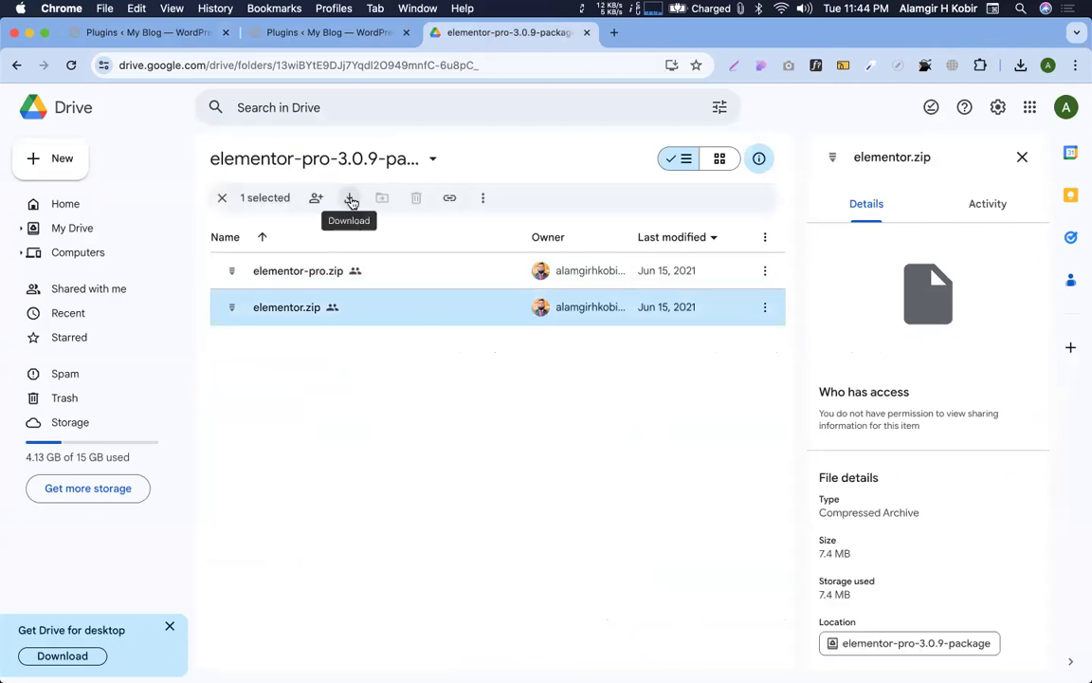
left_click(351, 200)
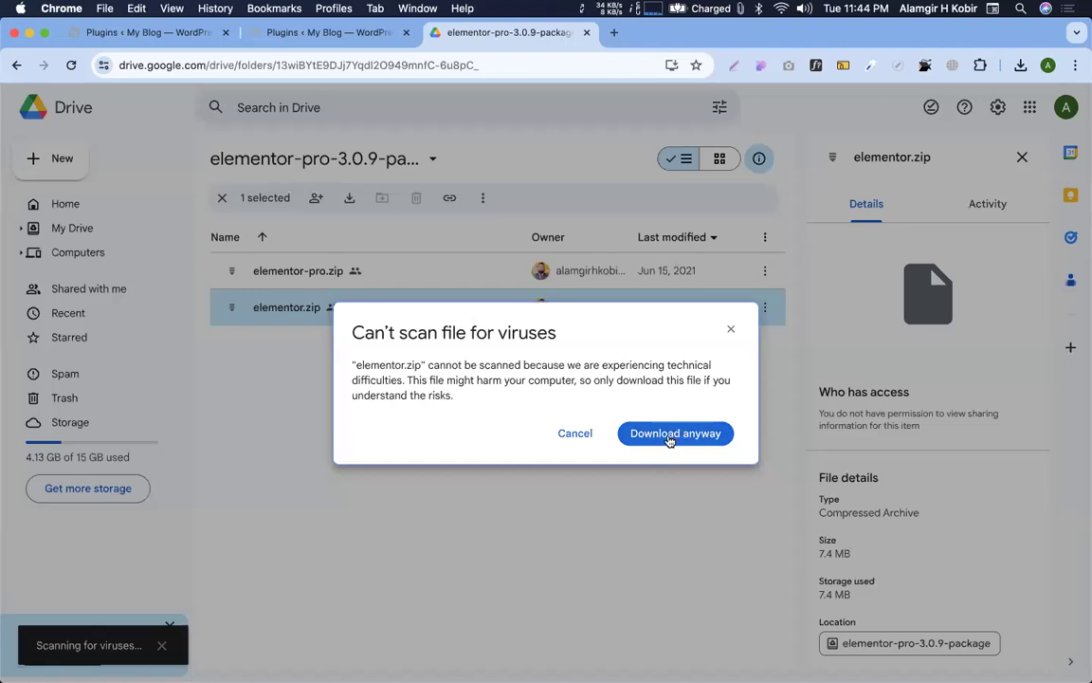
left_click(669, 434)
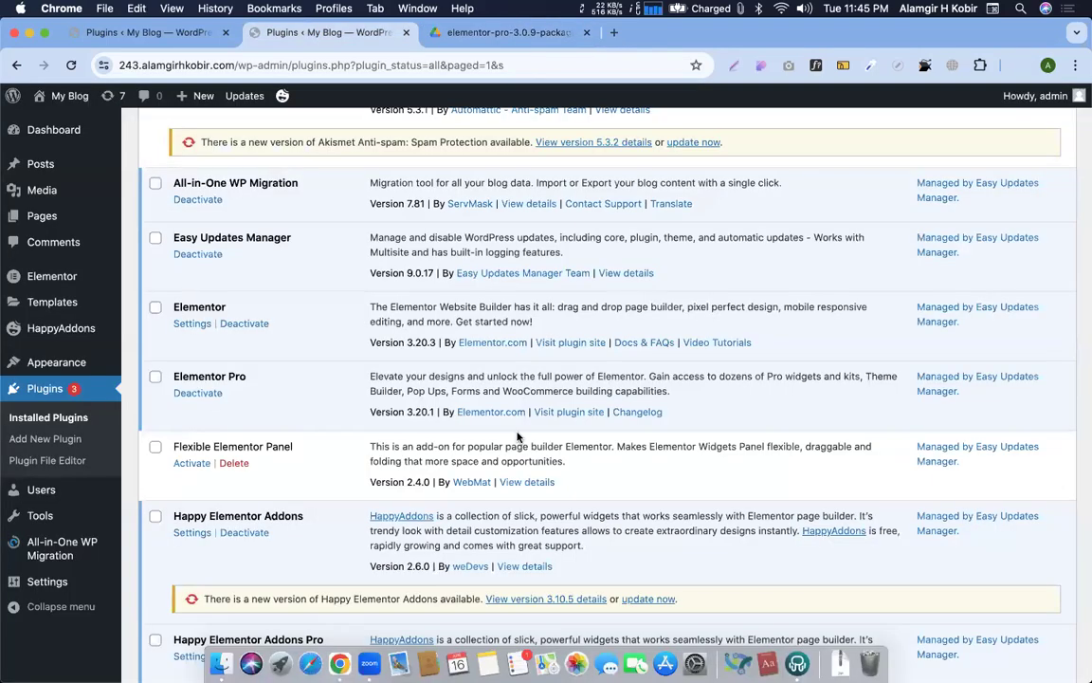
Switch to the first WordPress Plugins tab and close the duplicate one
scroll(517, 436, "up", 1)
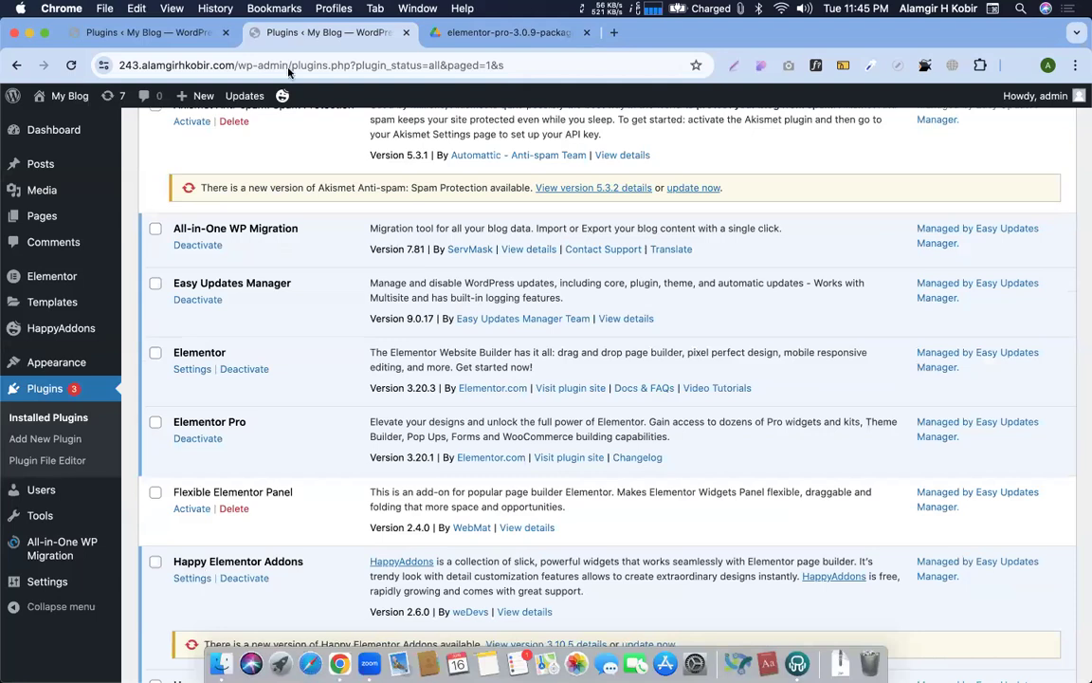
left_click(147, 29)
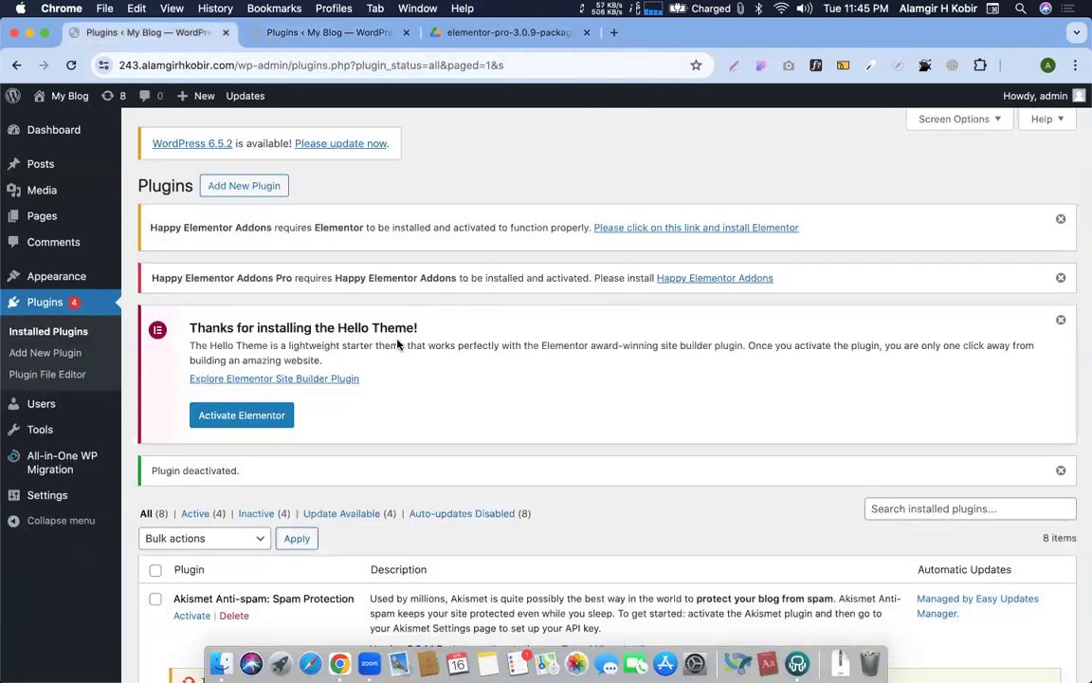
scroll(393, 331, "down", 5)
left_click(406, 33)
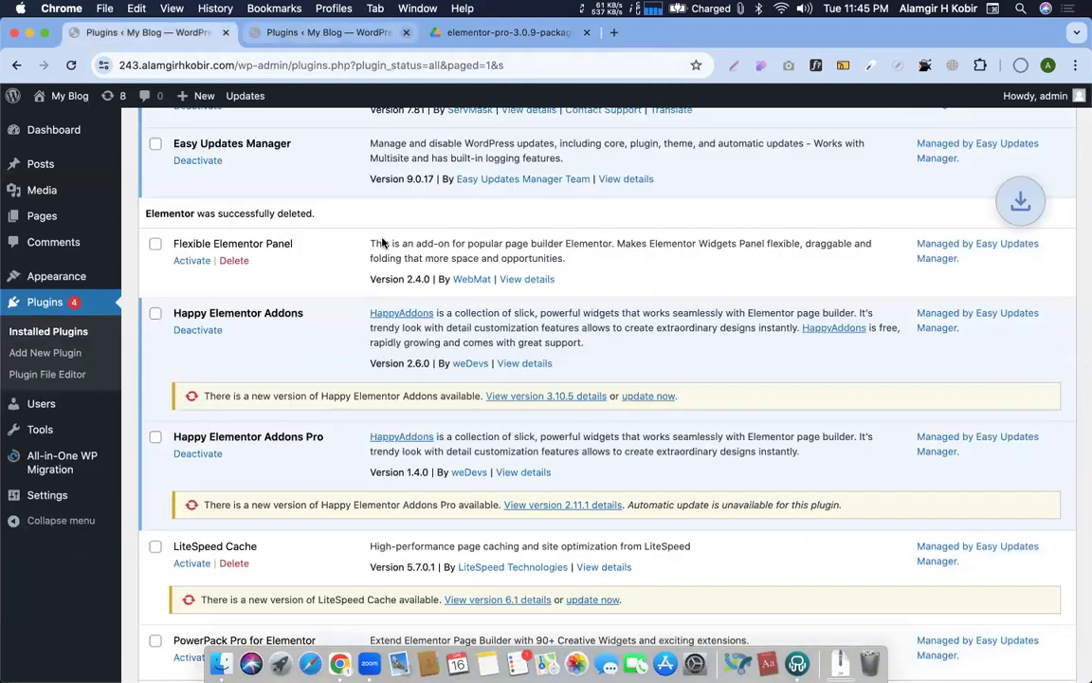
scroll(313, 174, "up", 6)
scroll(270, 174, "up", 2)
Upload and install elementor.zip, then go back after the Incompatible Archive error
left_click(244, 184)
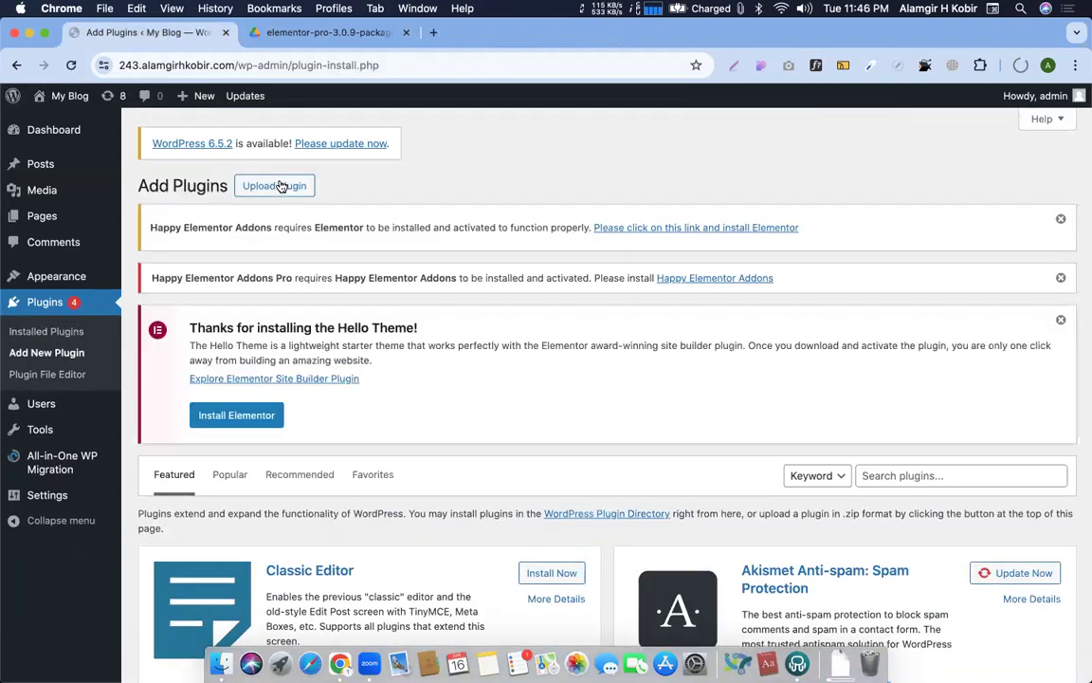
left_click(275, 186)
scroll(607, 389, "down", 5)
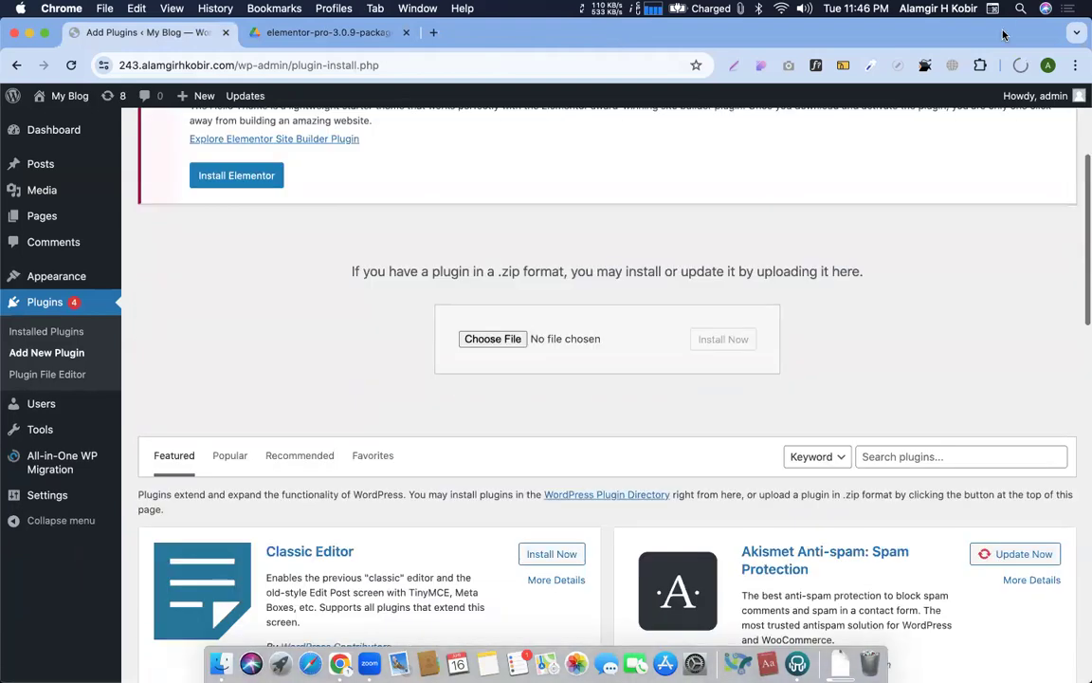
left_click_drag(868, 218, 507, 339)
left_click(723, 338)
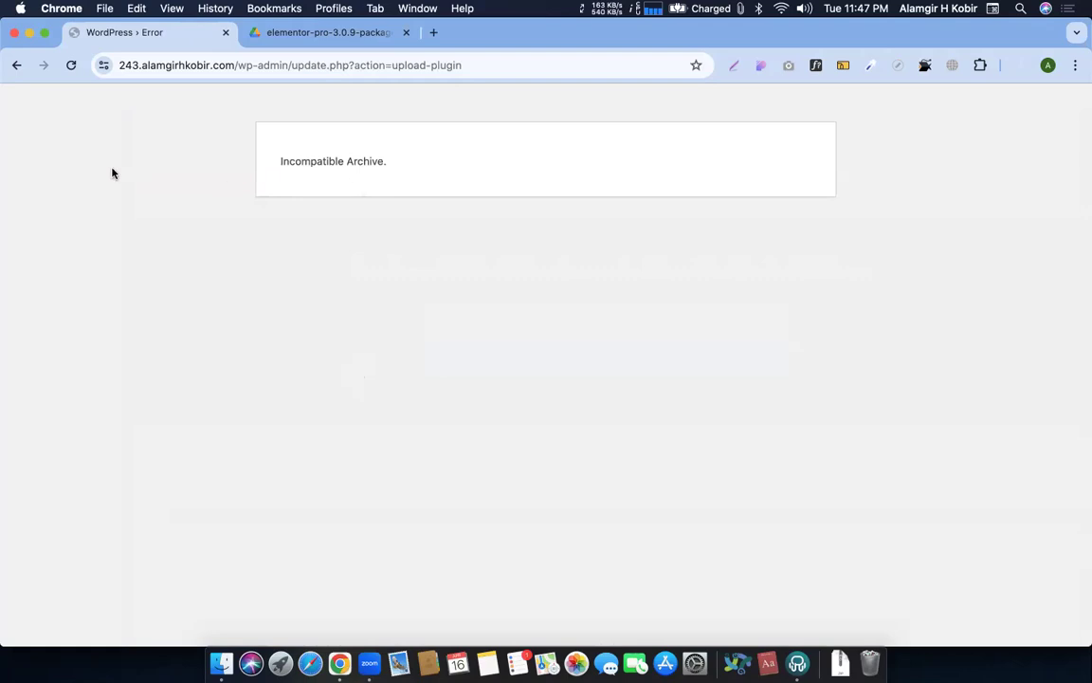
left_click(15, 64)
scroll(433, 331, "up", 5)
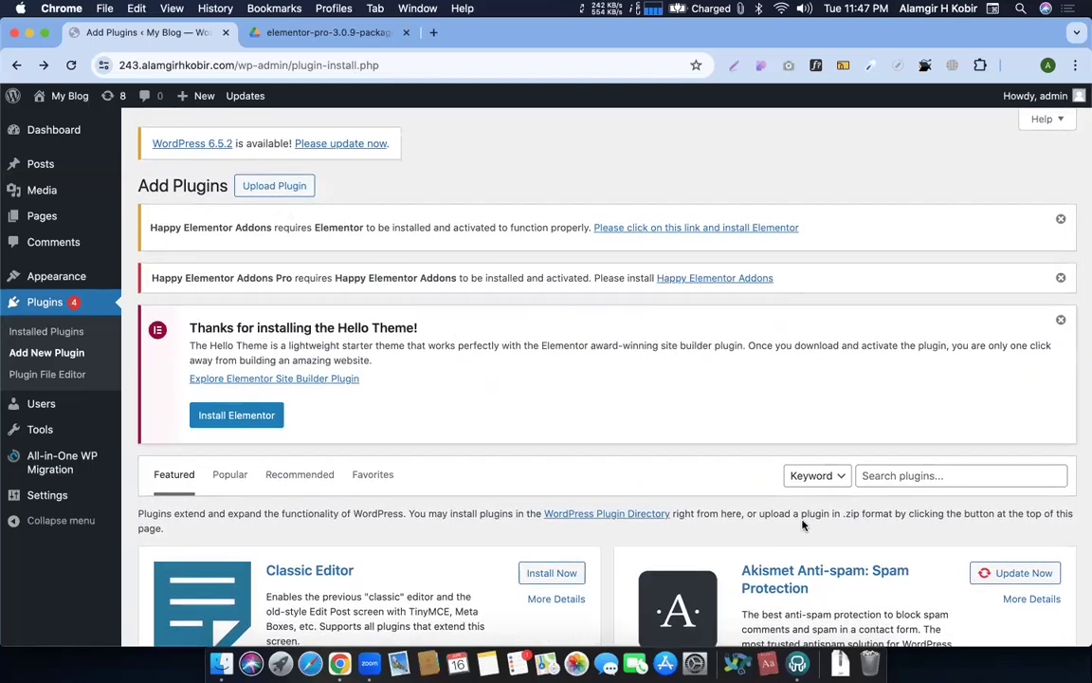
Search plugins for 'wp rollback', then install and activate WP Downgrade | Specific Core Version
left_click(927, 477)
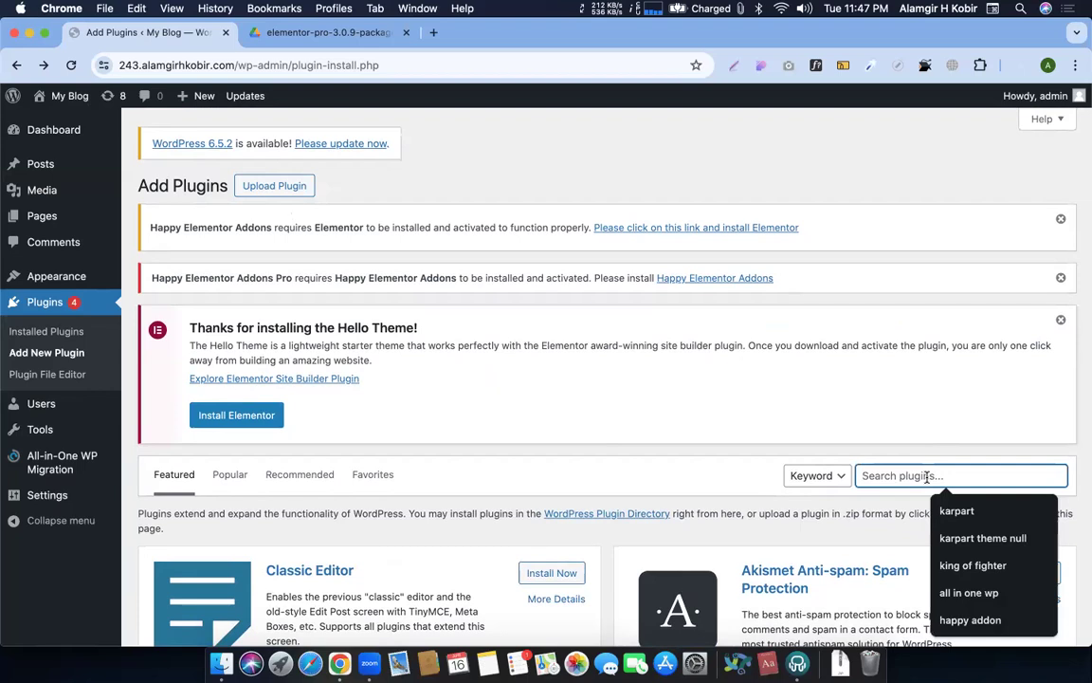
type("wp rollback")
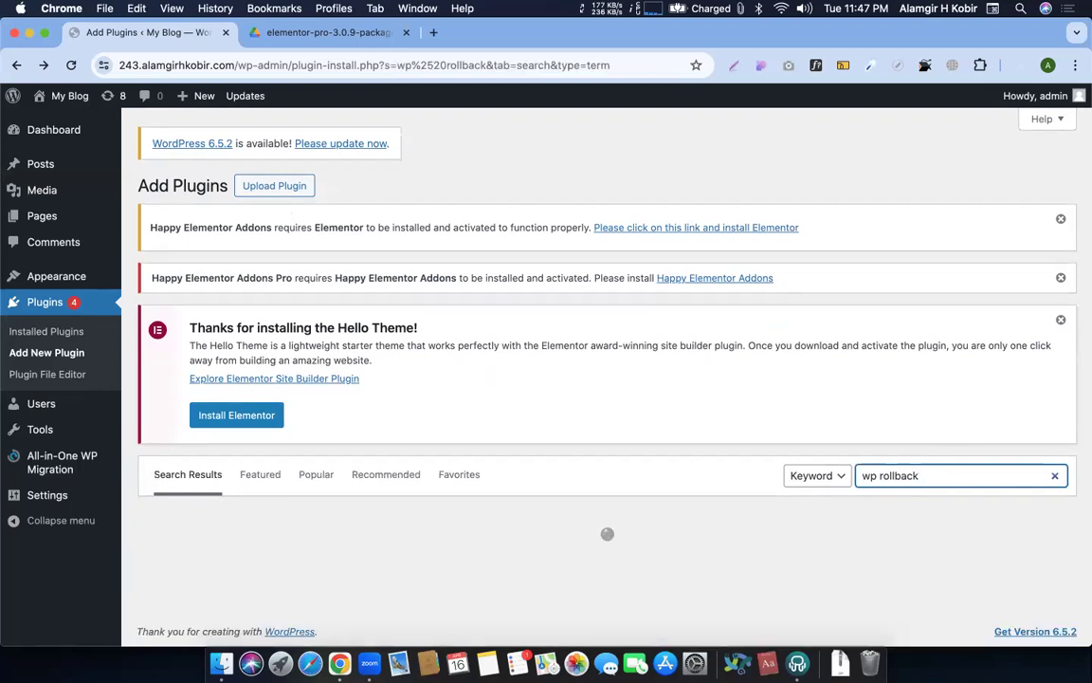
scroll(372, 421, "down", 3)
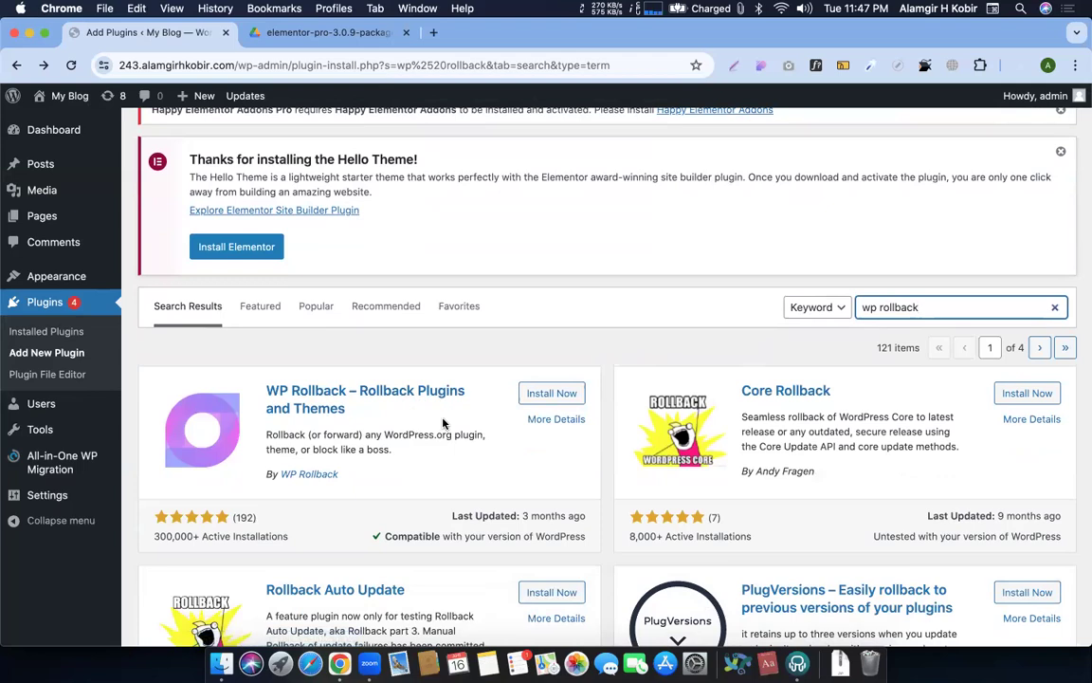
scroll(480, 432, "down", 5)
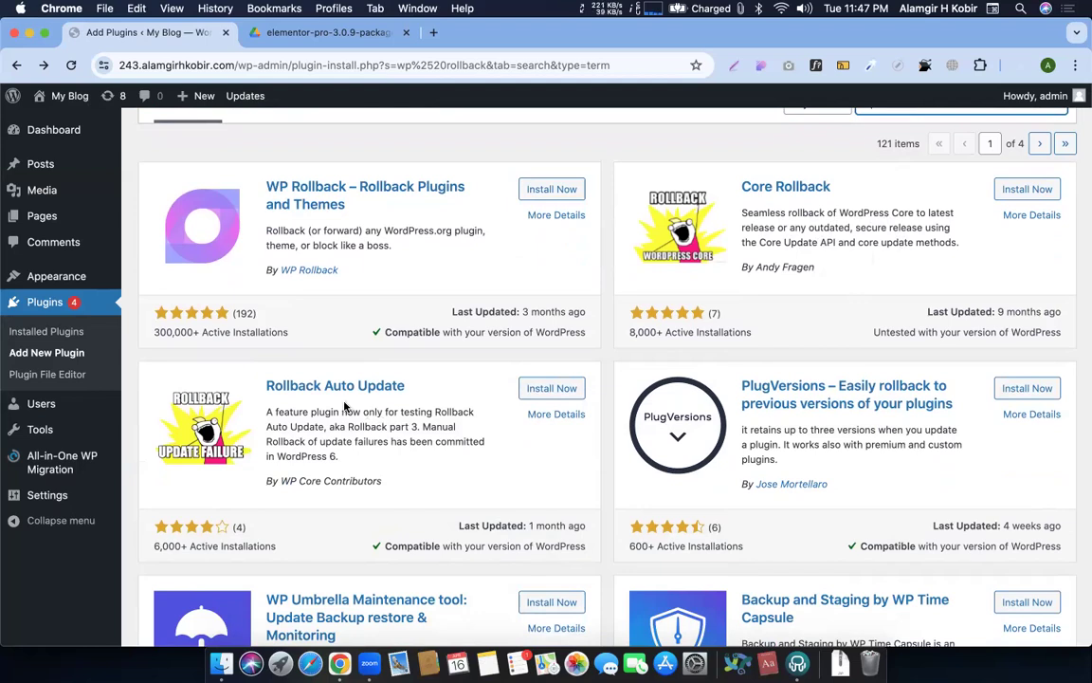
scroll(346, 406, "down", 5)
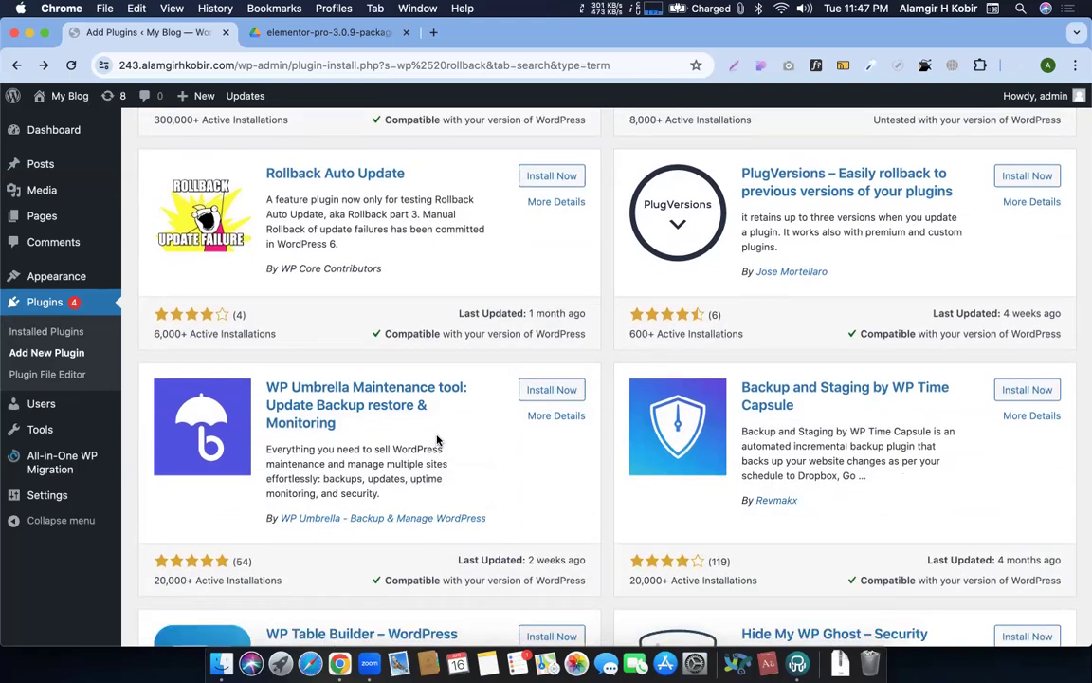
scroll(437, 441, "down", 5)
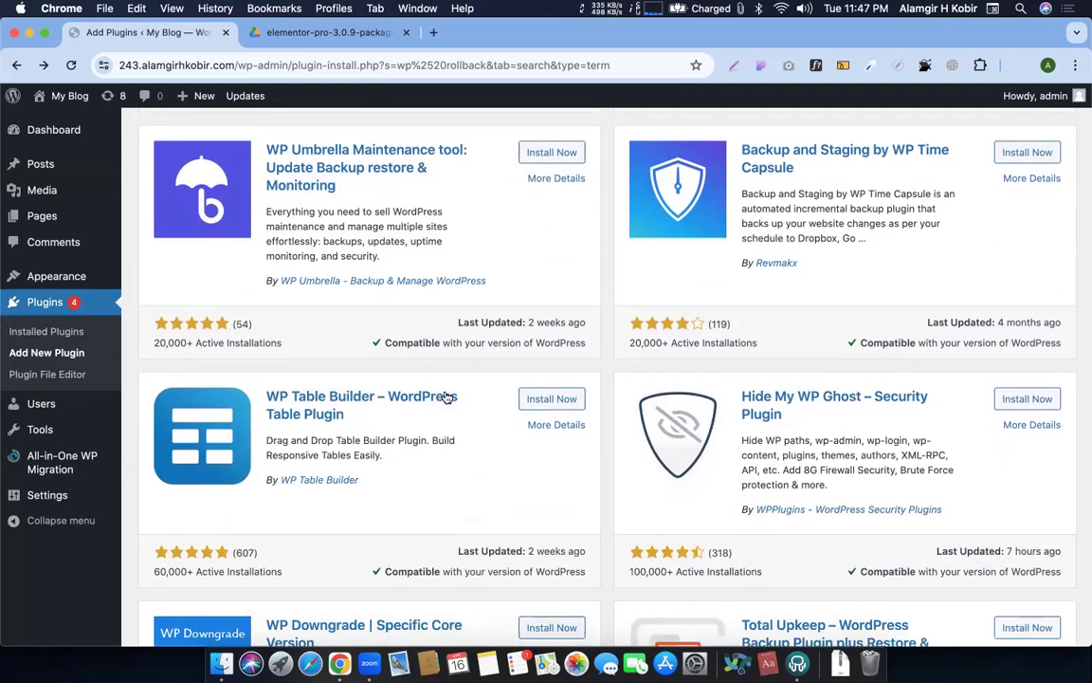
scroll(448, 397, "down", 4)
scroll(444, 389, "up", 11)
scroll(365, 374, "down", 14)
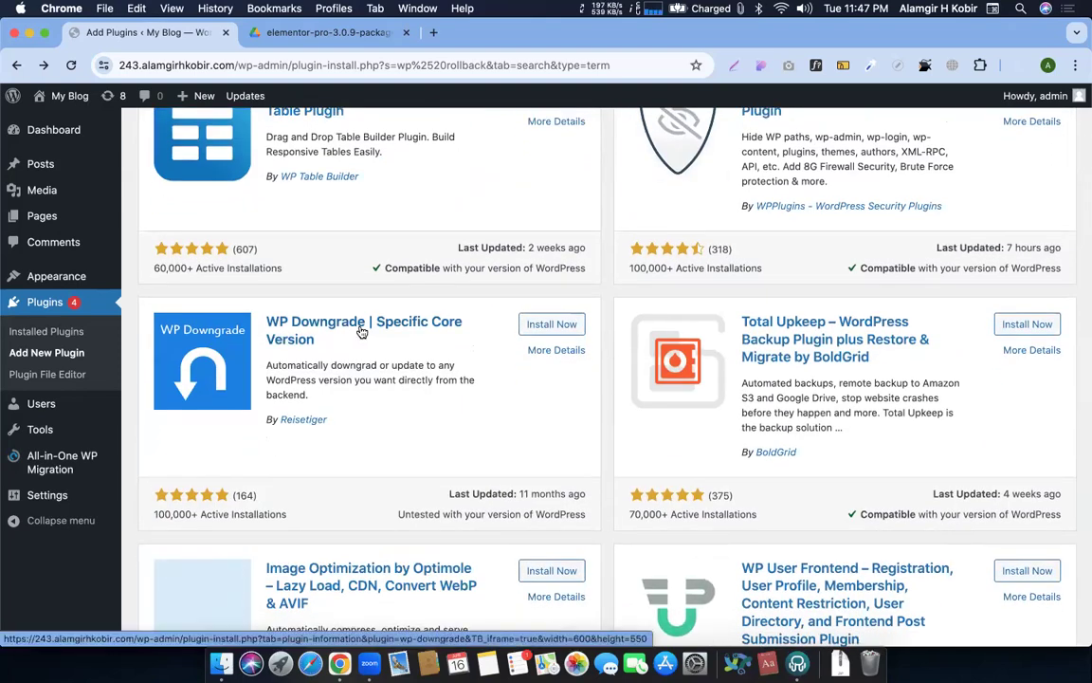
left_click(538, 325)
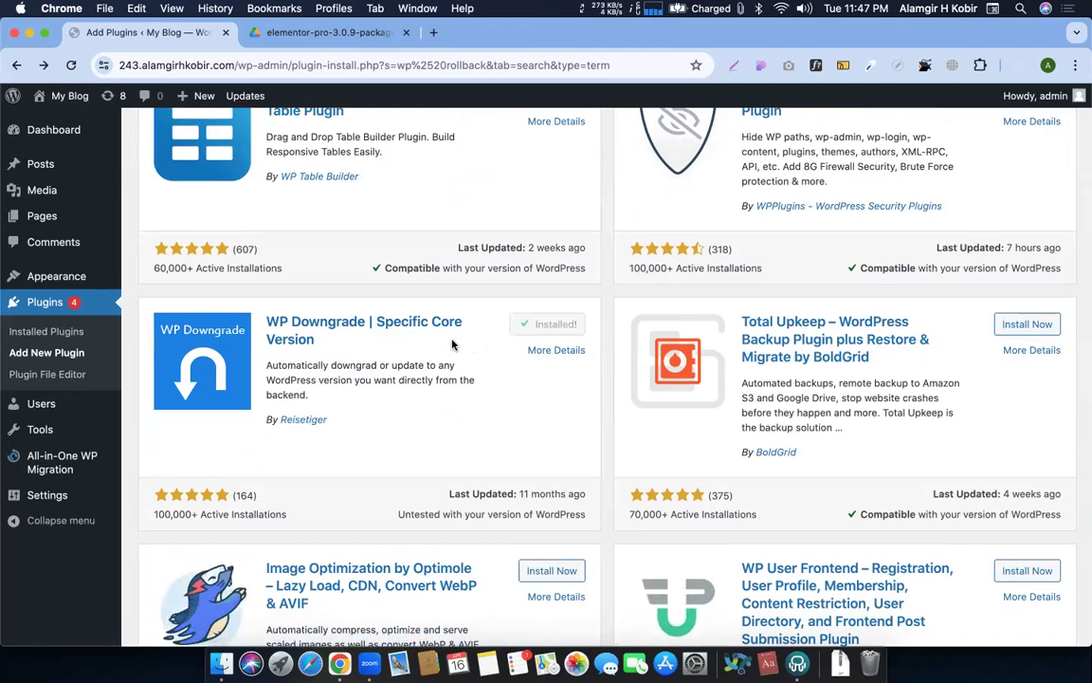
left_click(574, 319)
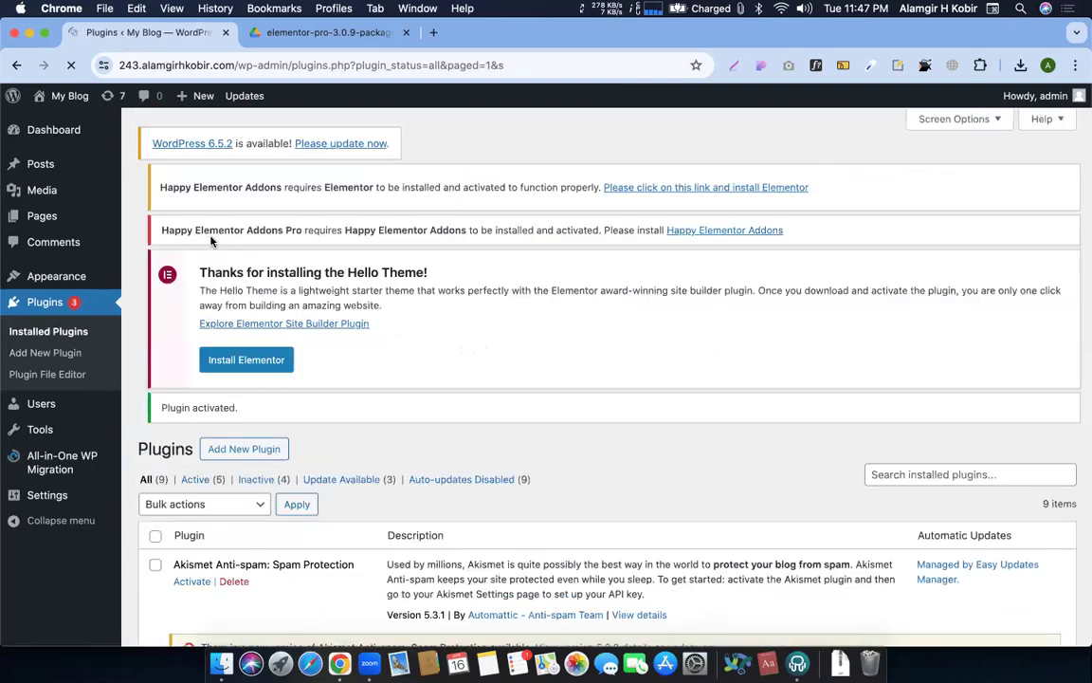
Open Settings > WP Downgrade, showing the plugin Inactive with target version 6.4.3
scroll(371, 346, "down", 5)
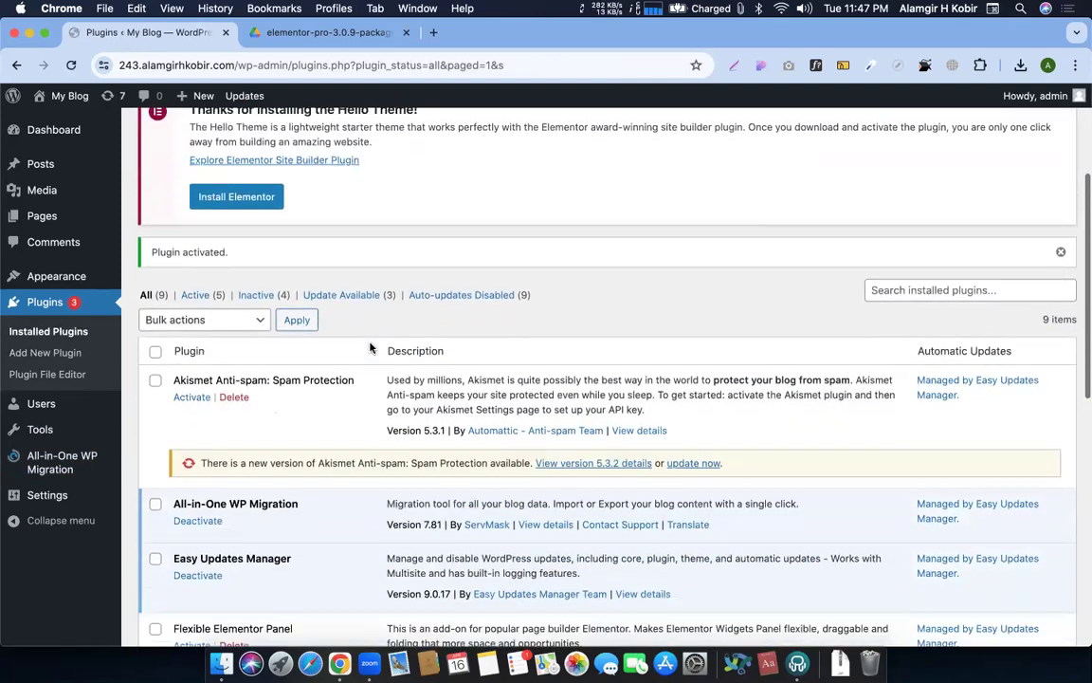
scroll(370, 346, "down", 10)
scroll(371, 348, "up", 10)
scroll(371, 348, "down", 15)
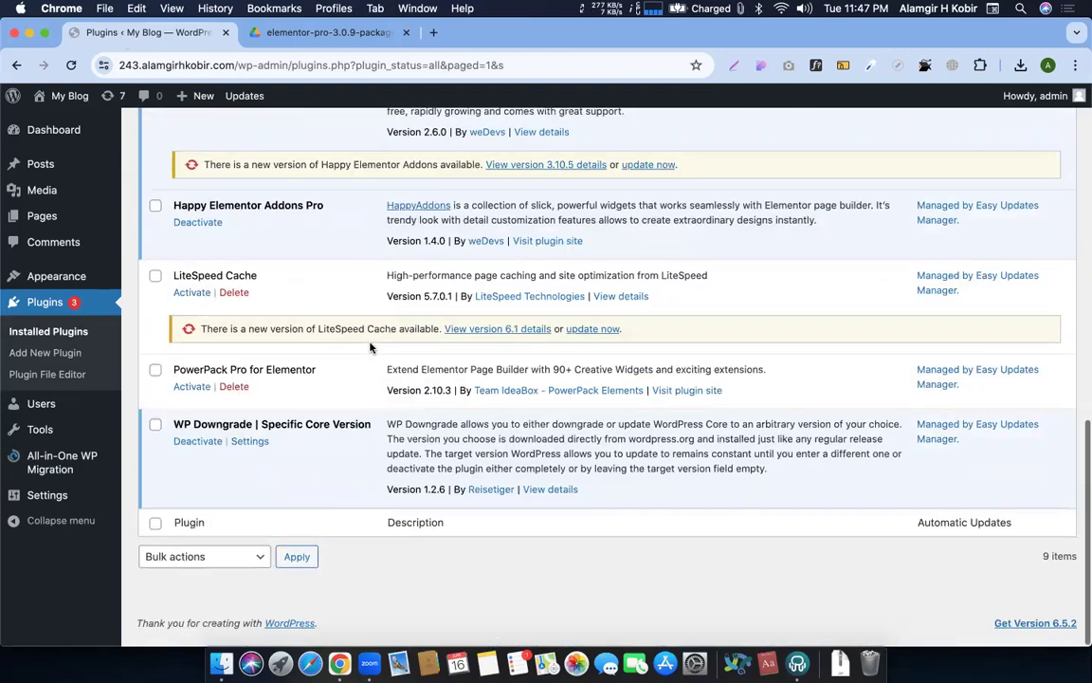
mouse_move(62, 497)
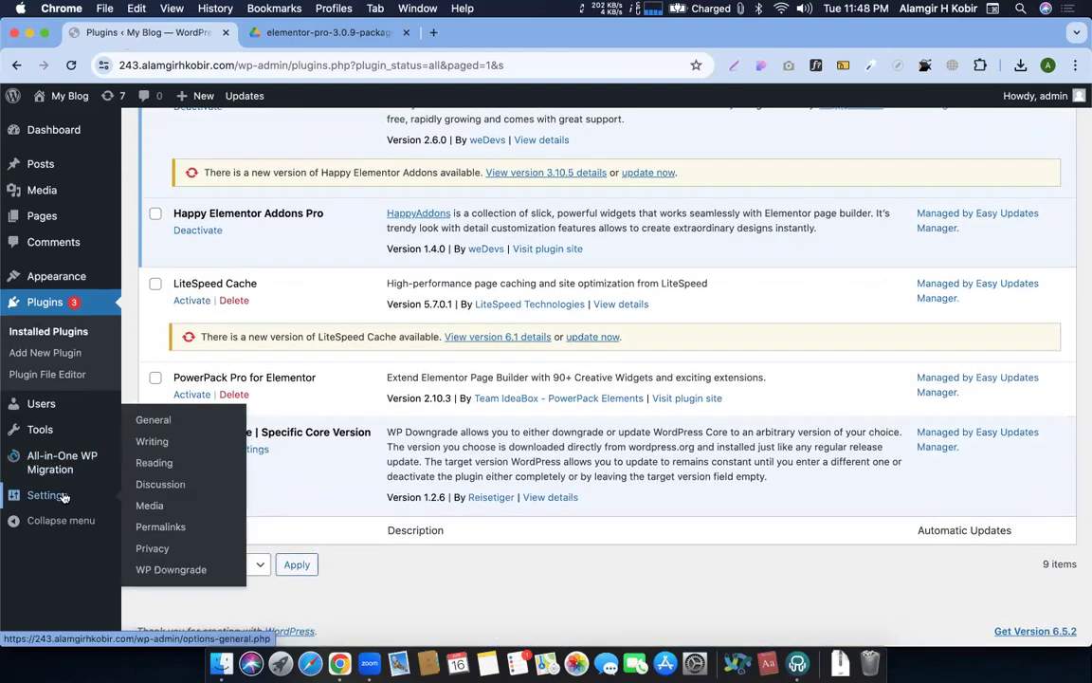
left_click(152, 568)
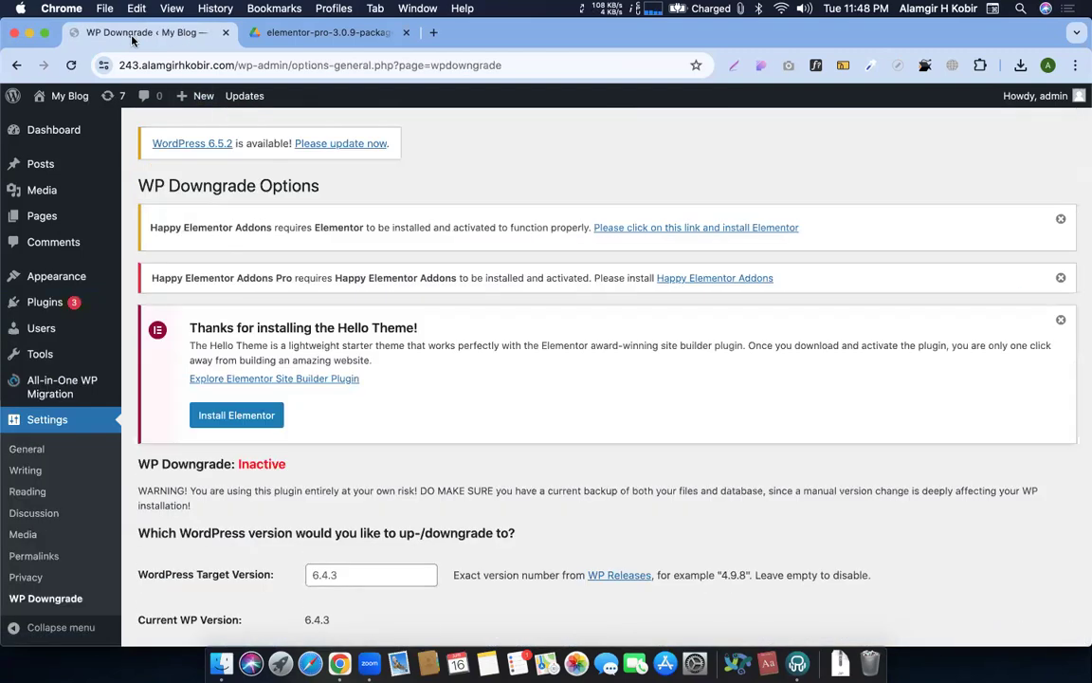
Enter 5.9.0 as the WordPress Target Version and save the changes
scroll(377, 402, "down", 3)
left_click(365, 430)
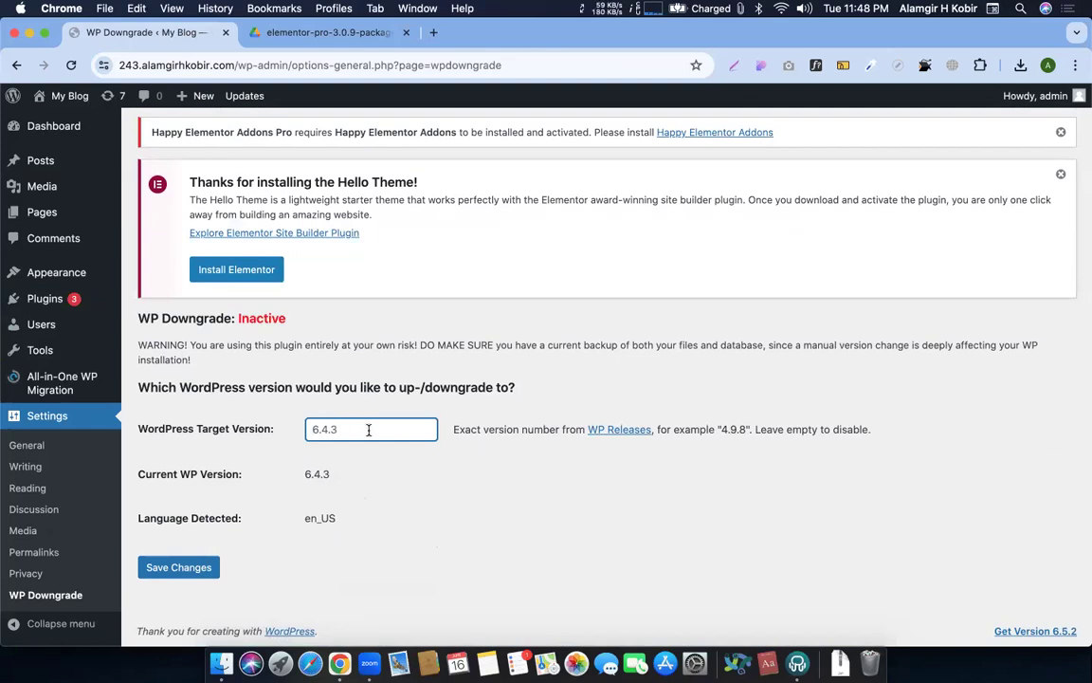
type("t.")
key("BackSpace")
key("BackSpace")
type("5.")
left_click(416, 487)
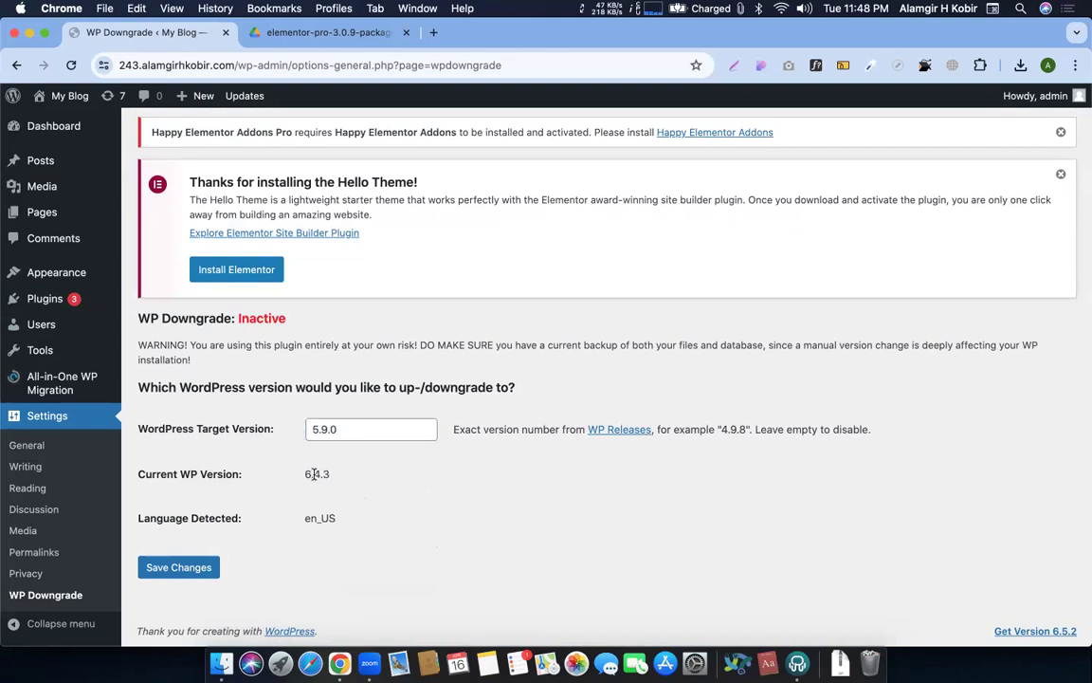
left_click(189, 572)
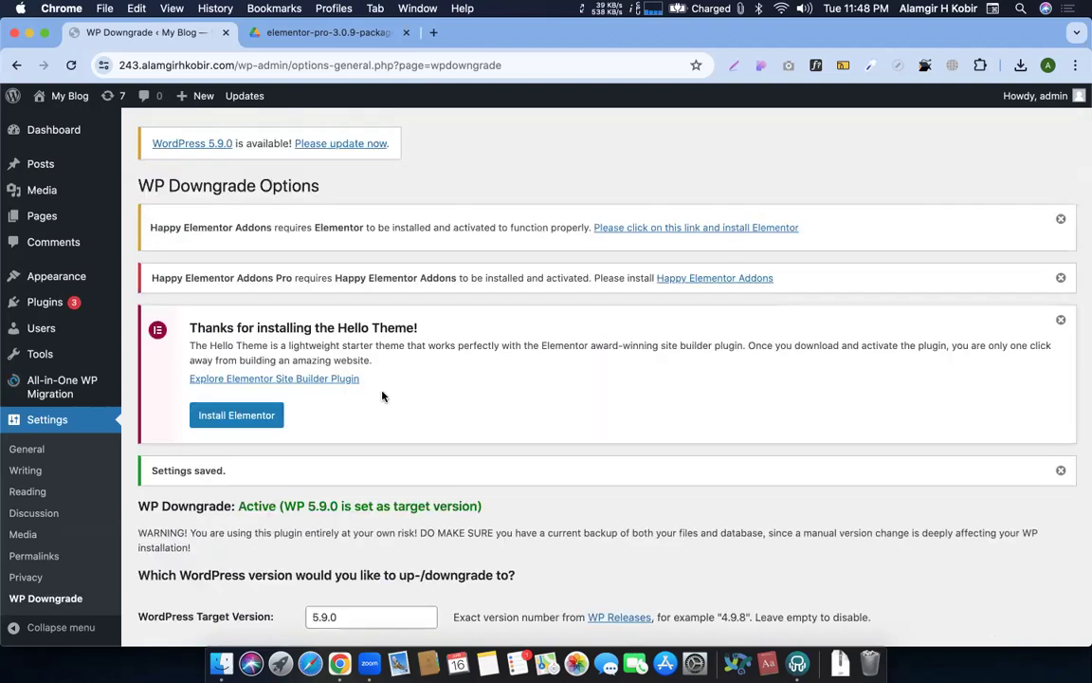
Go to the WordPress Updates page to perform the core downgrade
scroll(360, 370, "down", 3)
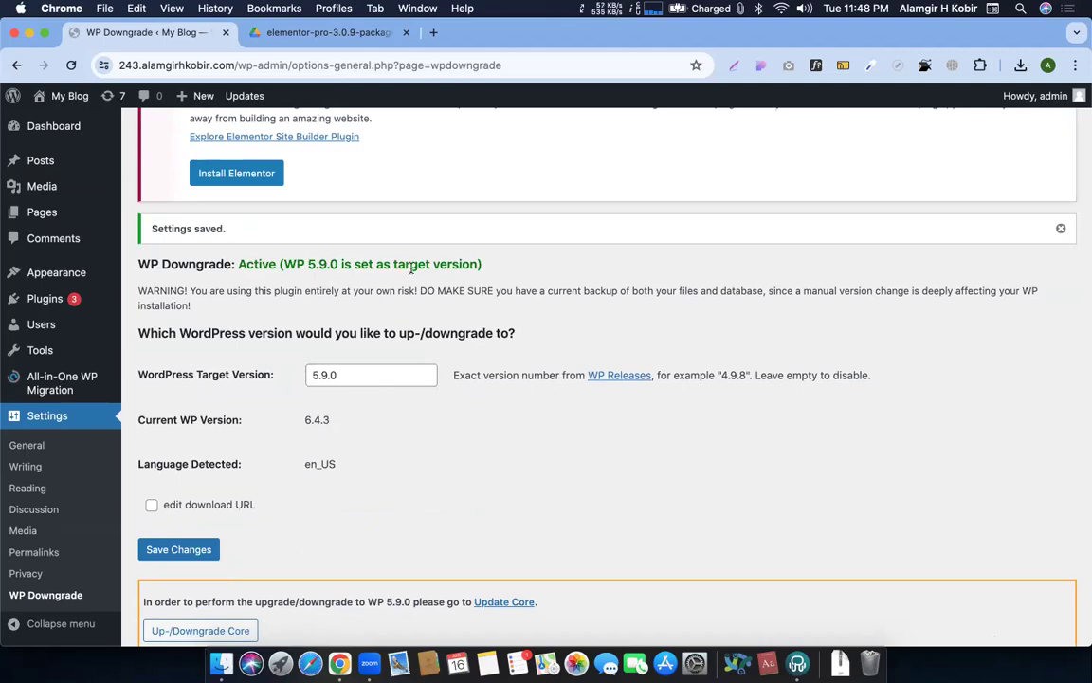
scroll(301, 375, "down", 1)
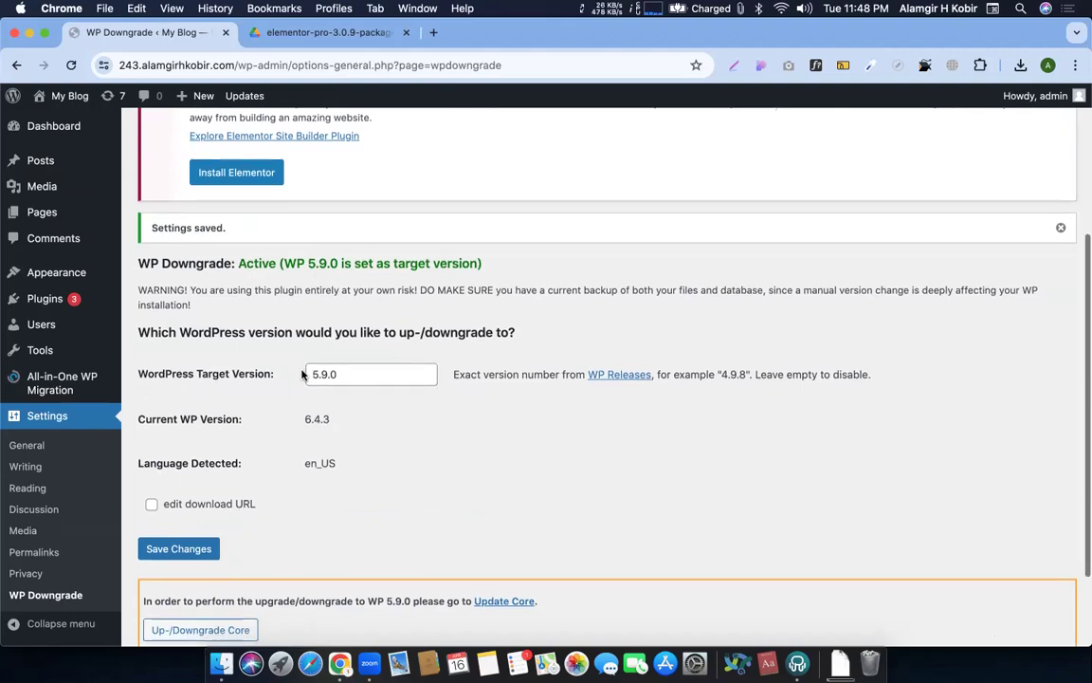
scroll(301, 374, "down", 3)
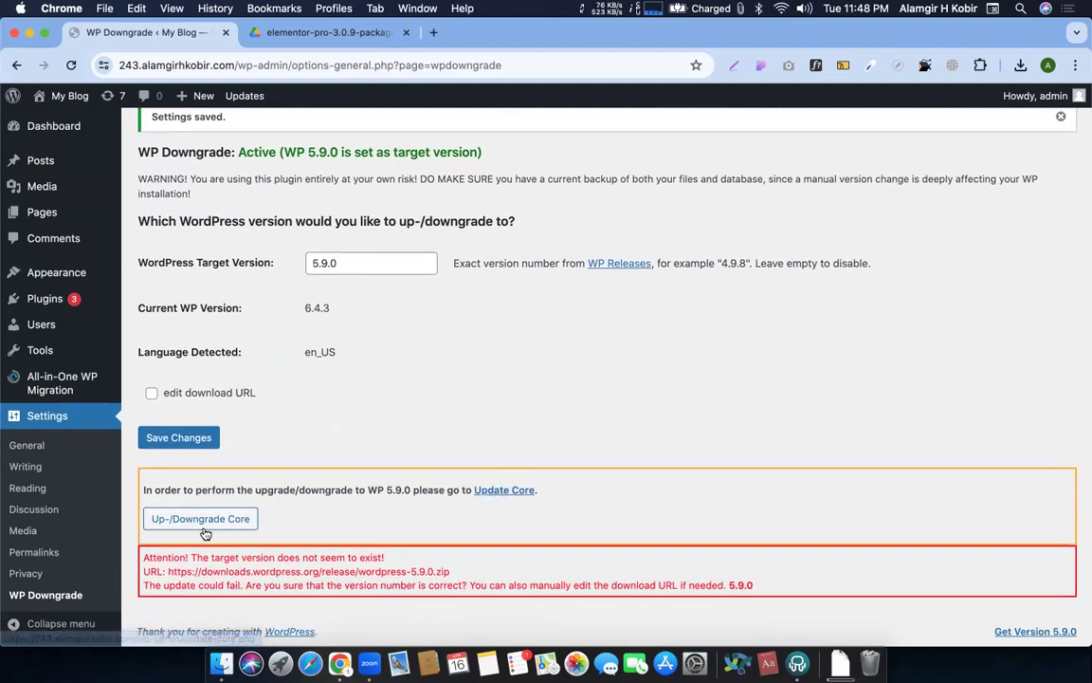
left_click(163, 524)
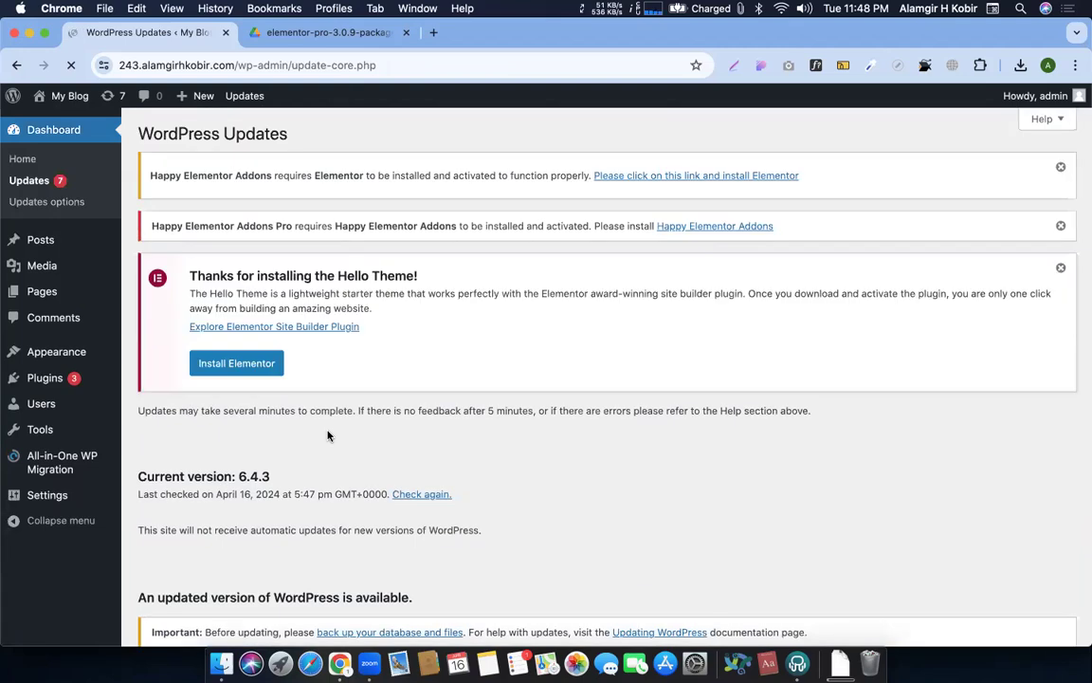
After the 5.9.0 update fails with Not Found, go back twice and open the WordPress Release Archive
scroll(326, 501, "down", 10)
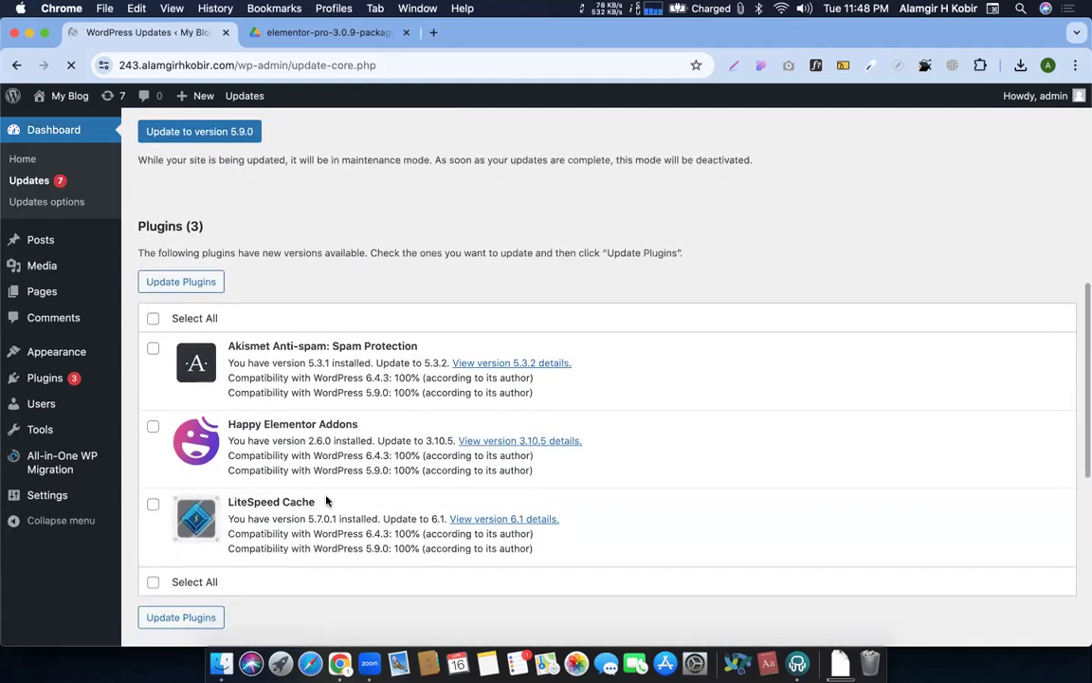
scroll(326, 500, "up", 4)
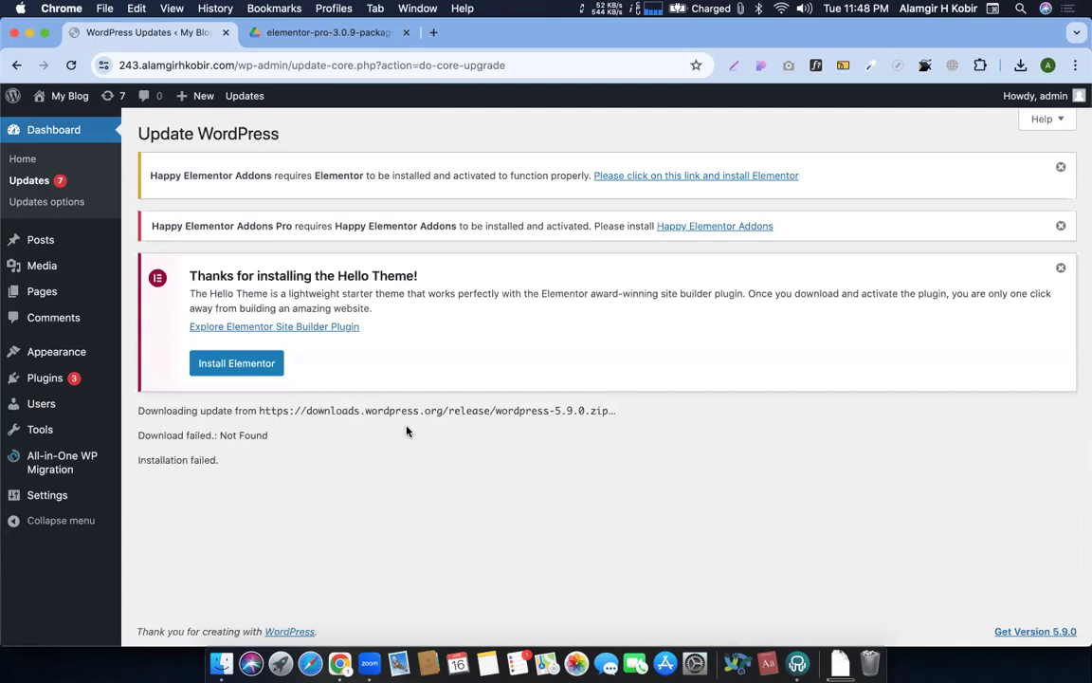
left_click(16, 65)
scroll(475, 377, "down", 5)
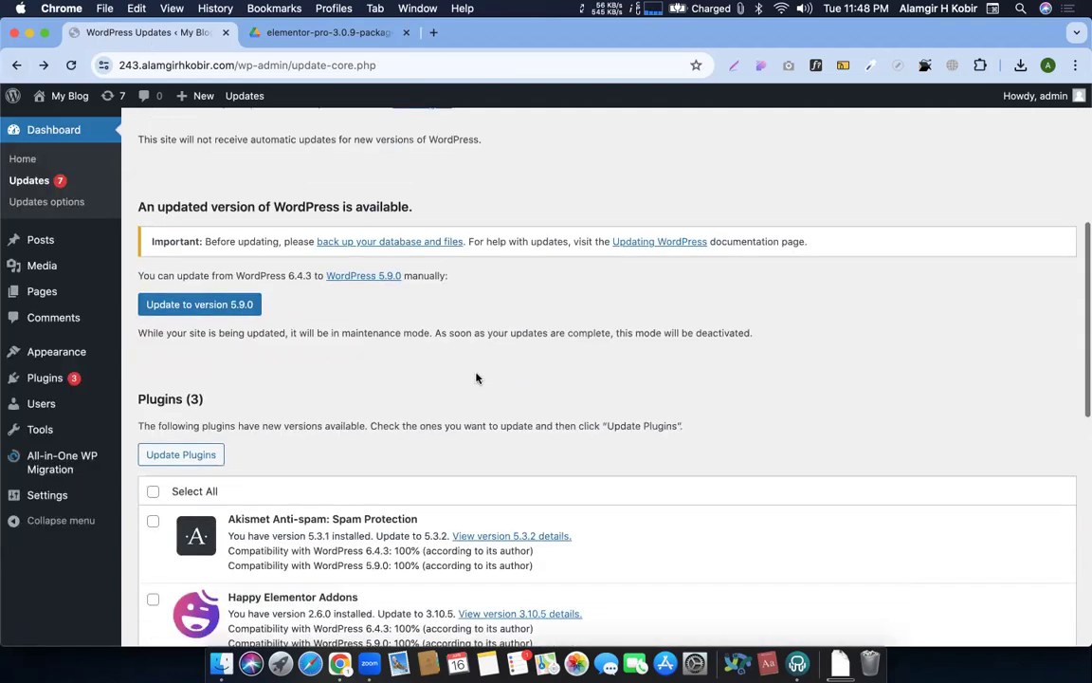
left_click(17, 65)
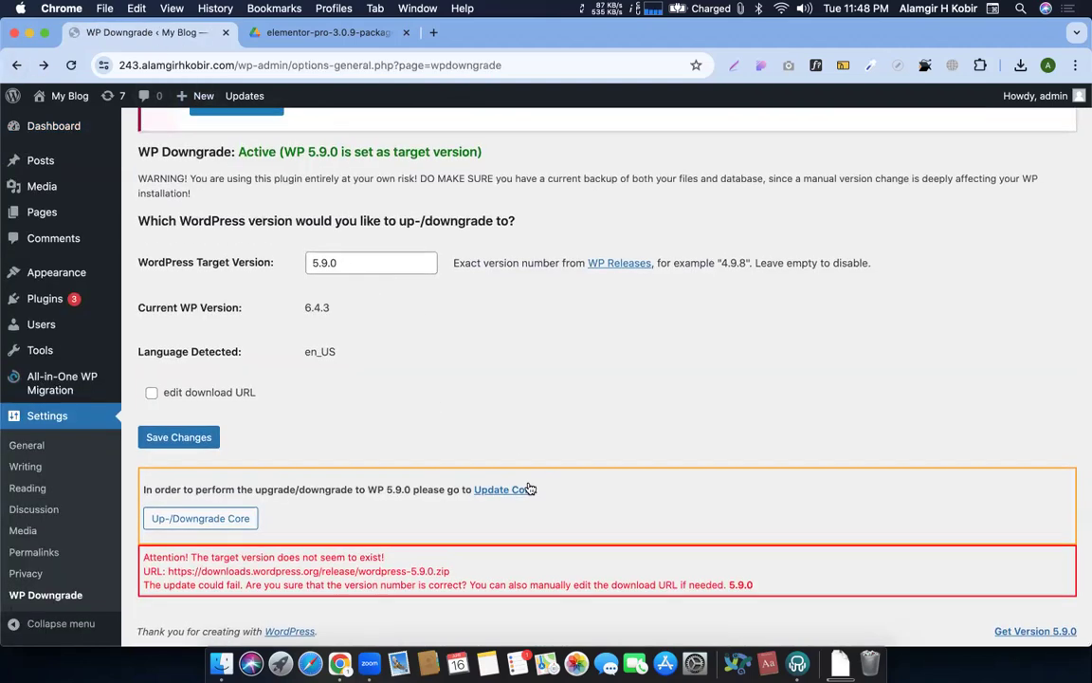
left_click(611, 270, "super")
left_click(340, 33)
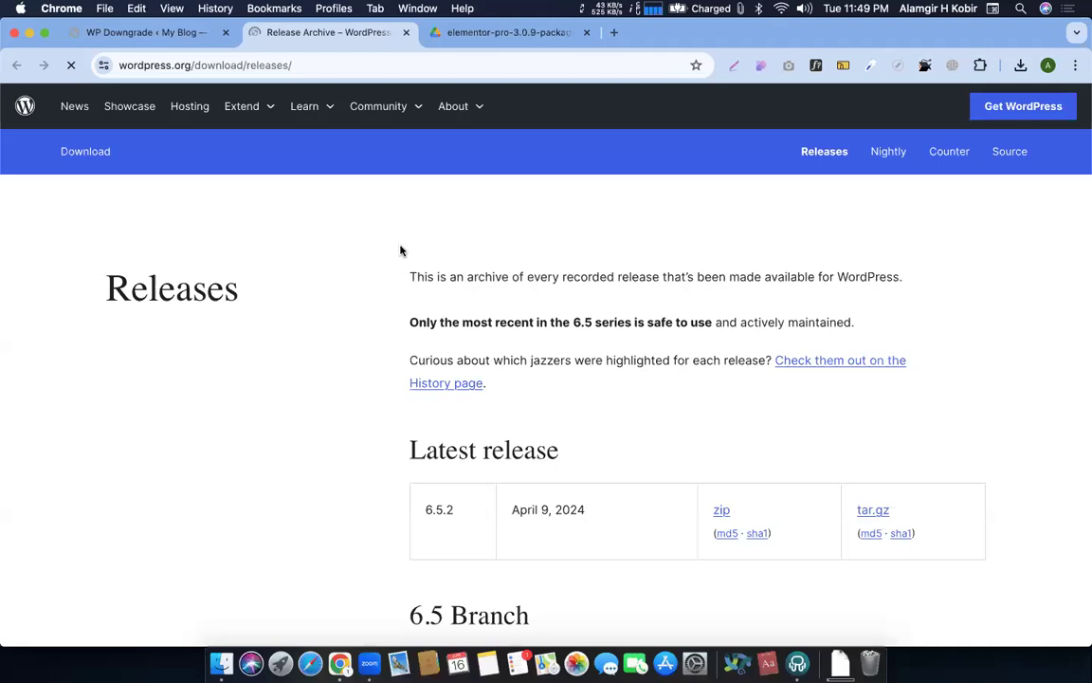
Find the 5.9 branch under Past releases and select its newest version, 5.9.9
scroll(427, 383, "down", 2)
scroll(427, 383, "down", 10)
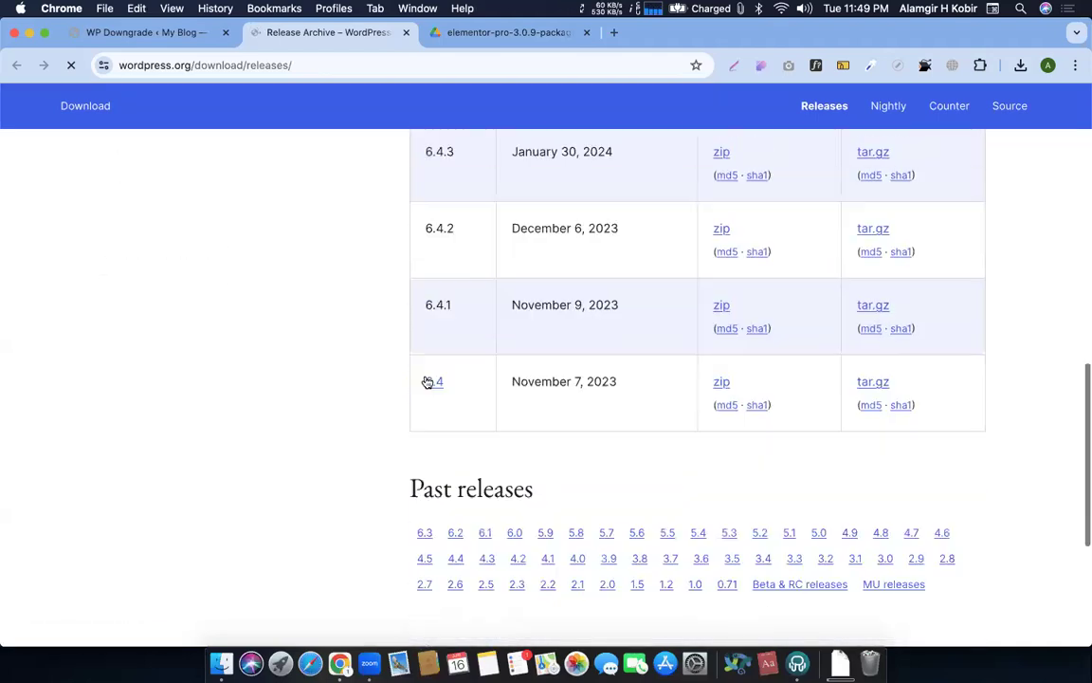
scroll(426, 382, "up", 5)
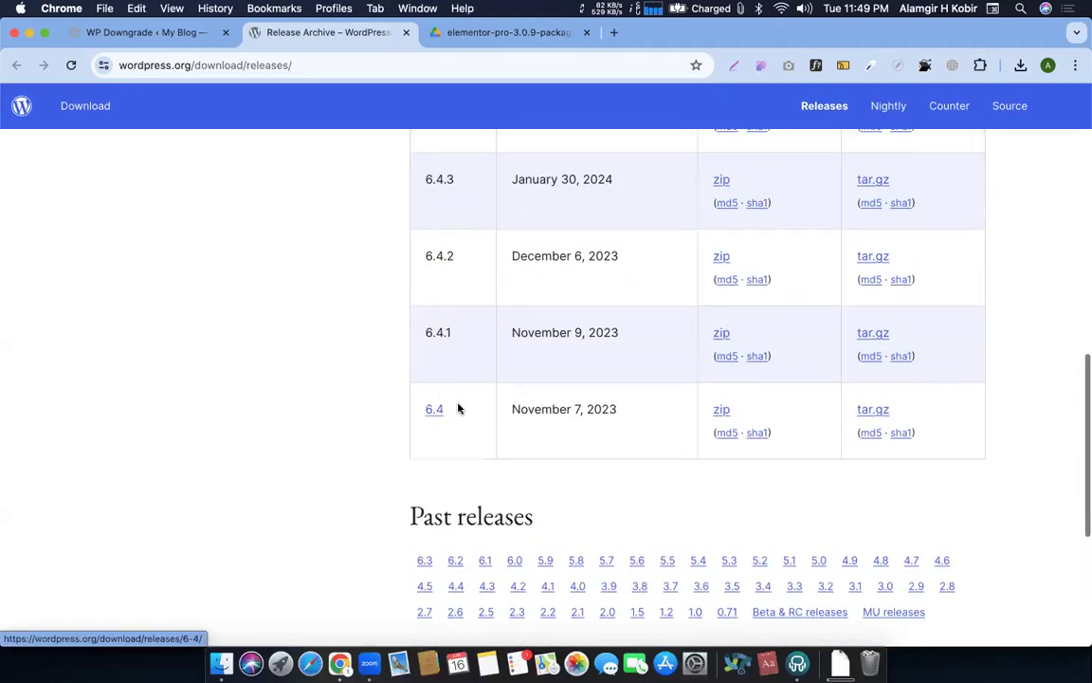
scroll(464, 414, "up", 1)
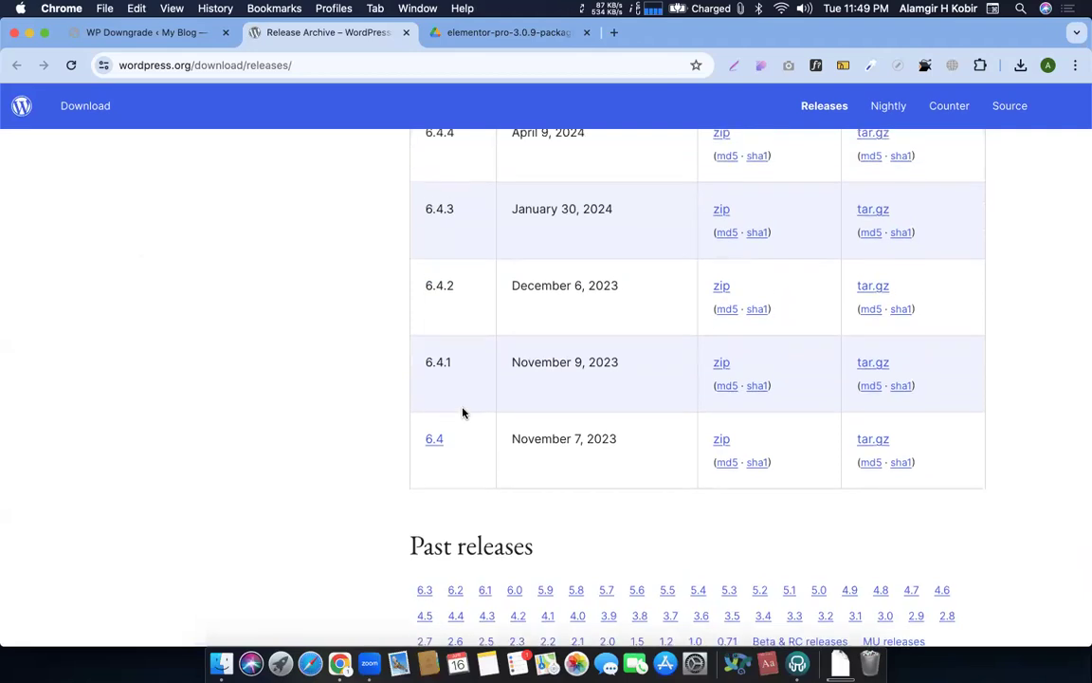
scroll(463, 415, "down", 3)
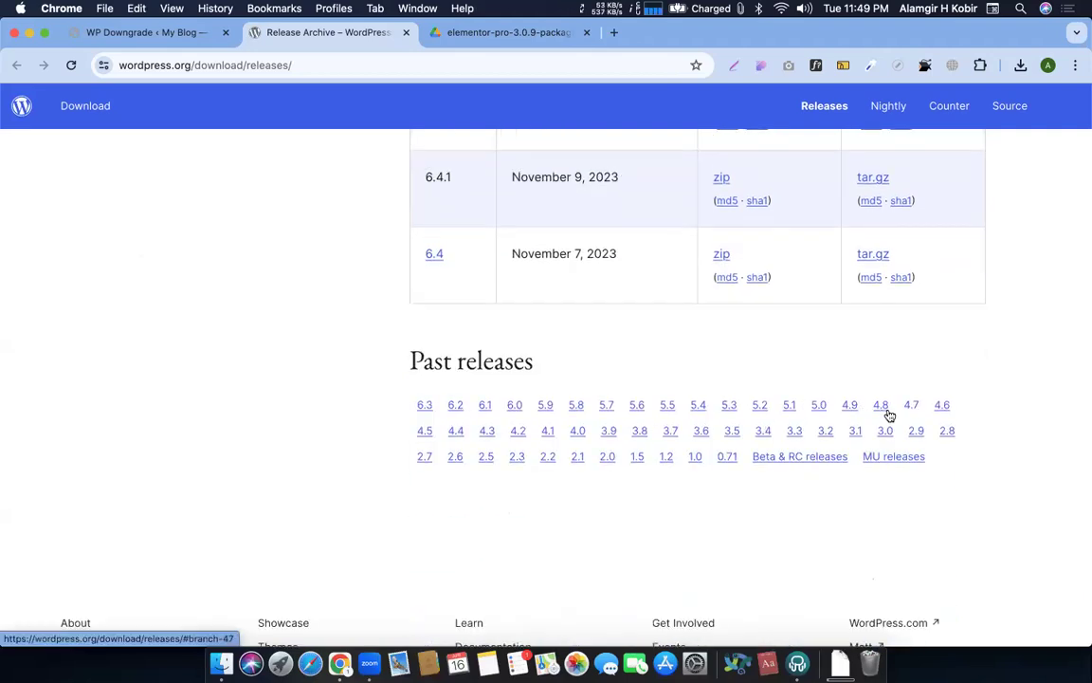
left_click(543, 406)
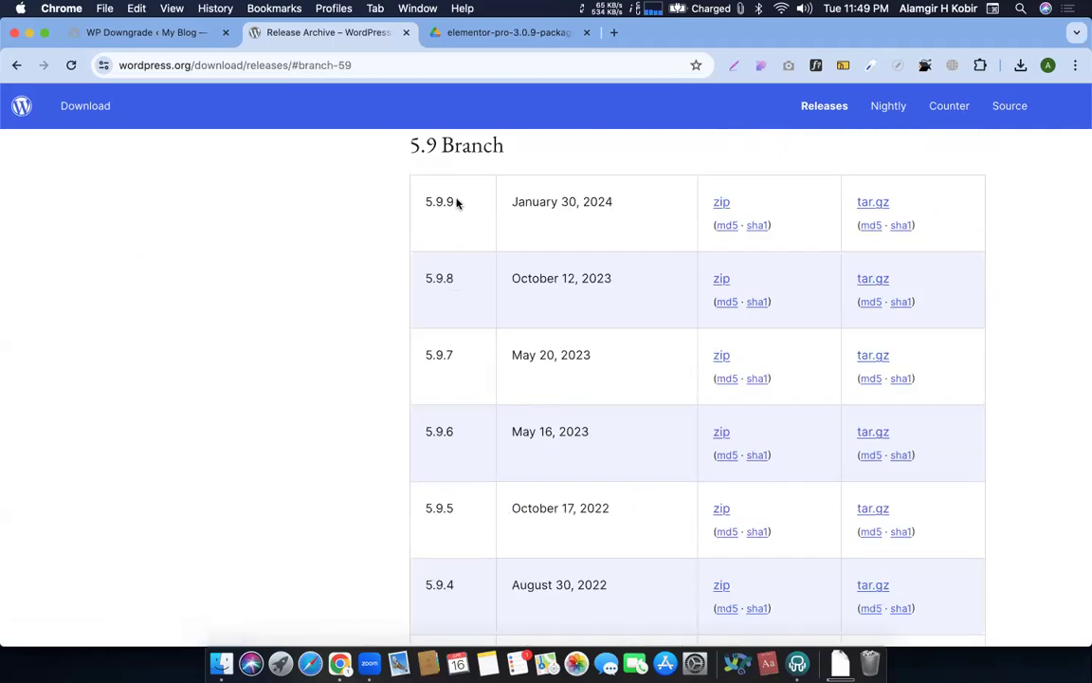
left_click_drag(456, 203, 405, 204)
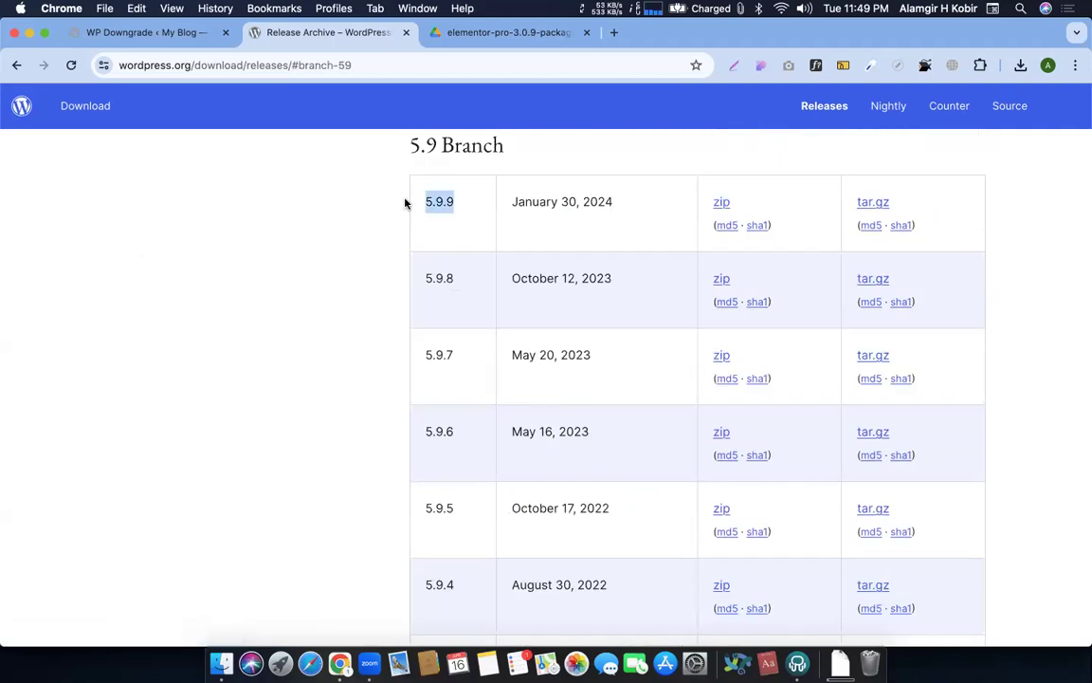
Back in WP Downgrade, try pasting over the 5.9.0 target version
left_click(163, 34)
double_click(336, 270)
type("Versio")
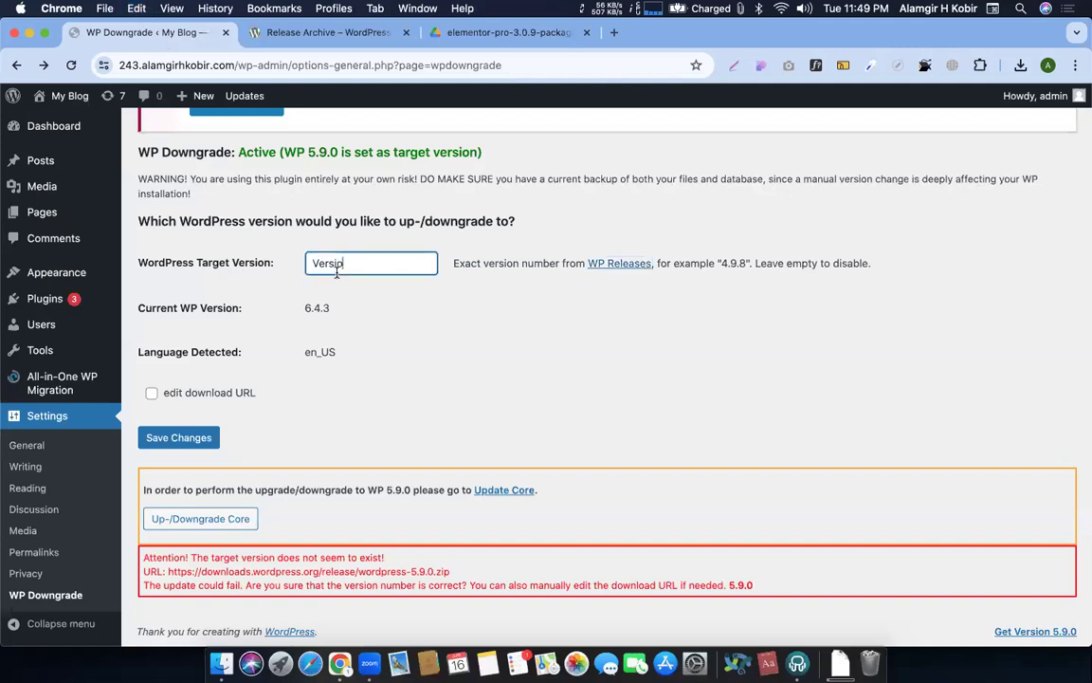
Undo the wrong paste, copy 5.9.9 from the releases archive and paste it into Target Version
key("super+z")
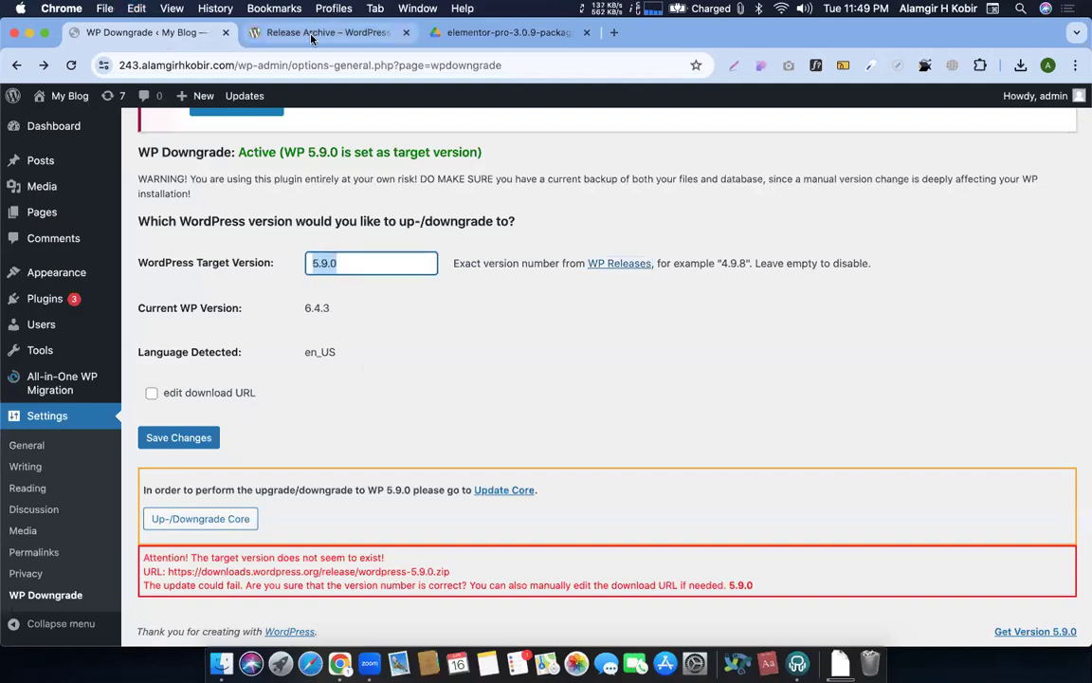
left_click(280, 33)
right_click(439, 201)
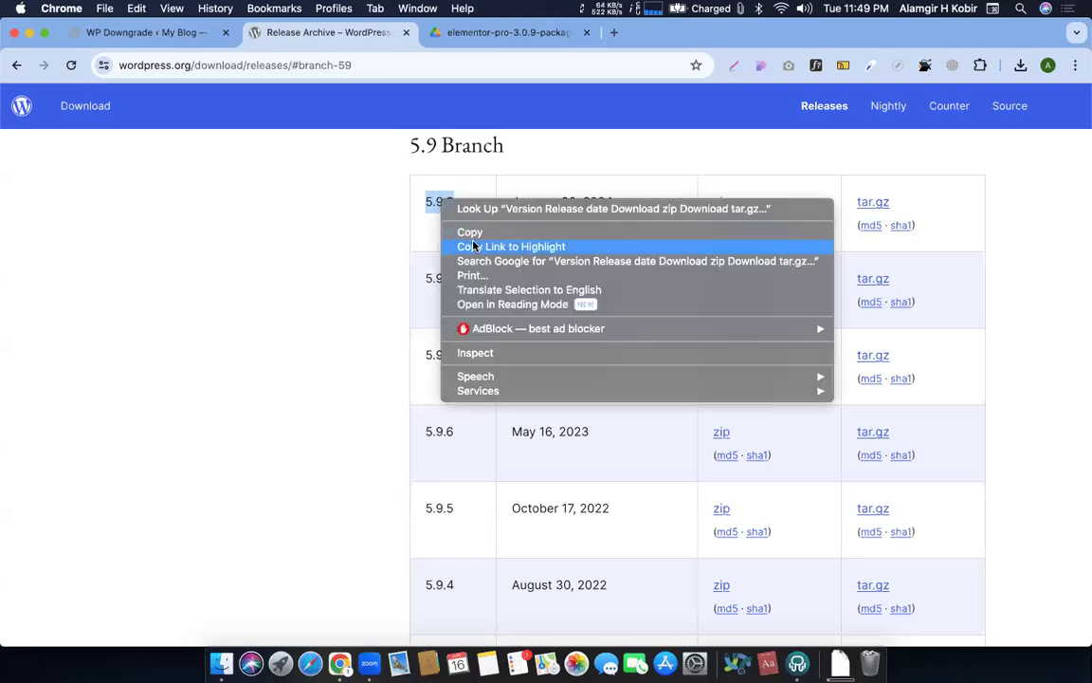
left_click(445, 210)
left_click(180, 34)
key("super+v")
Correct the target version to 5.9.9, save changes, and go to Up-/Downgrade Core
left_click(363, 264)
key("BackSpace")
type("9")
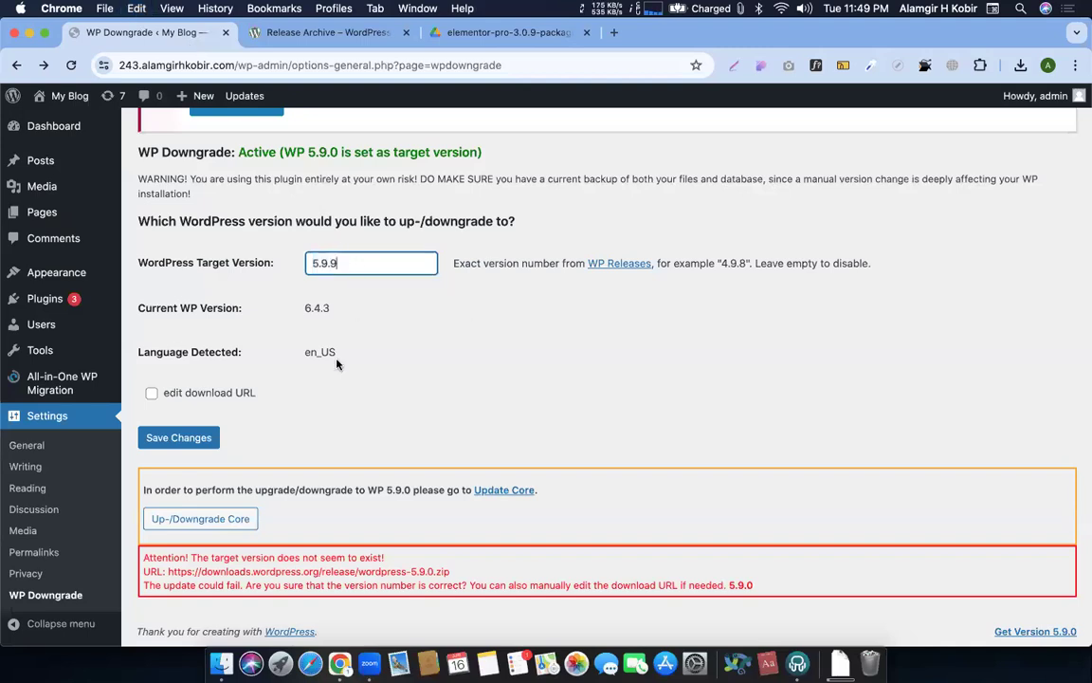
left_click(173, 437)
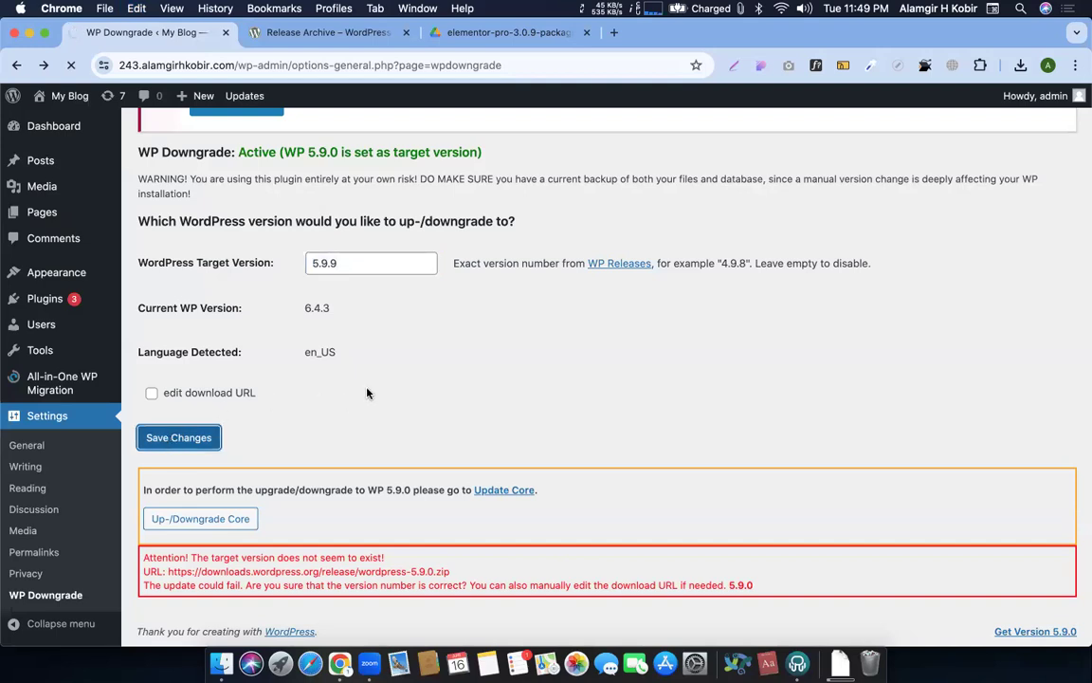
scroll(380, 474, "down", 3)
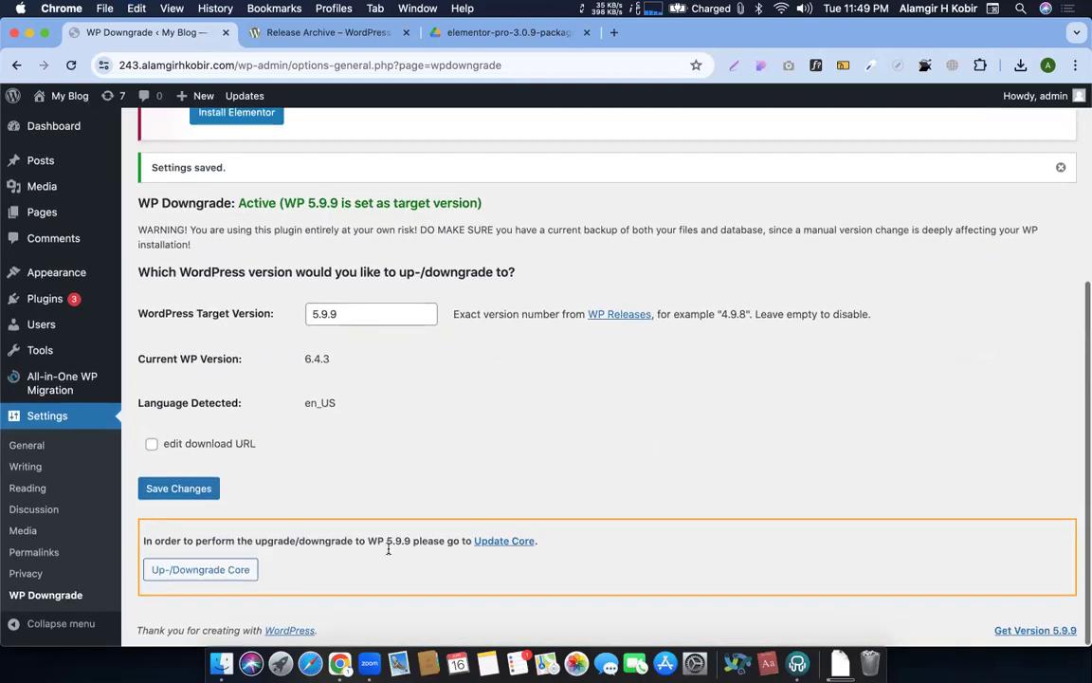
left_click(170, 568)
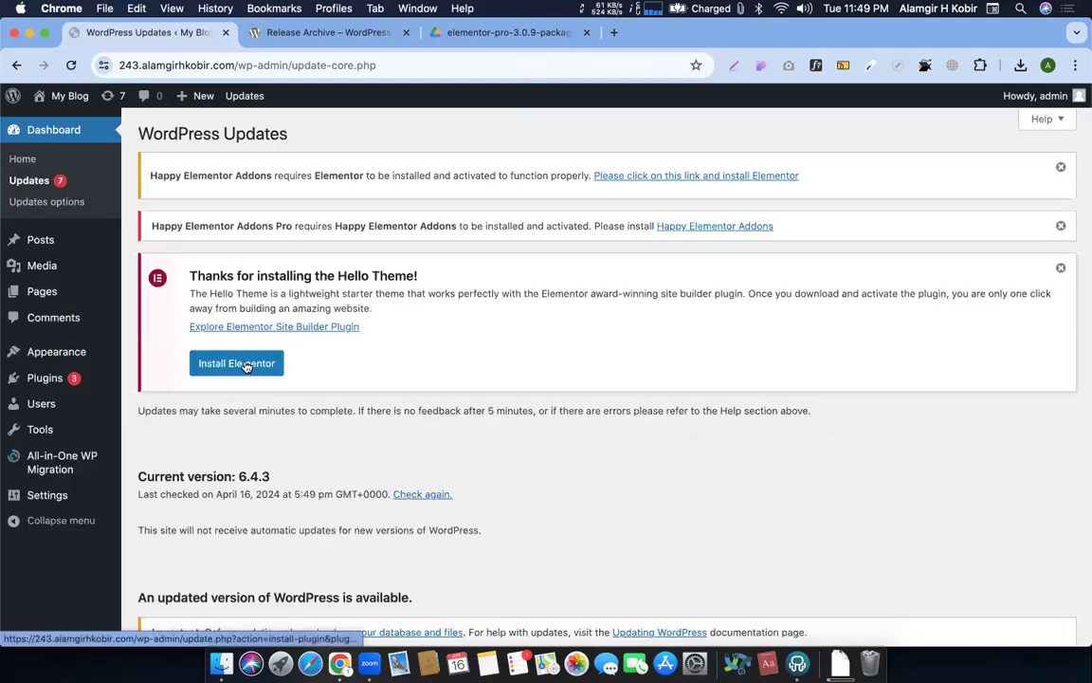
Run the core update to WordPress 5.9.9, check the success message, then go to add plugins
scroll(245, 366, "down", 3)
left_click(194, 487)
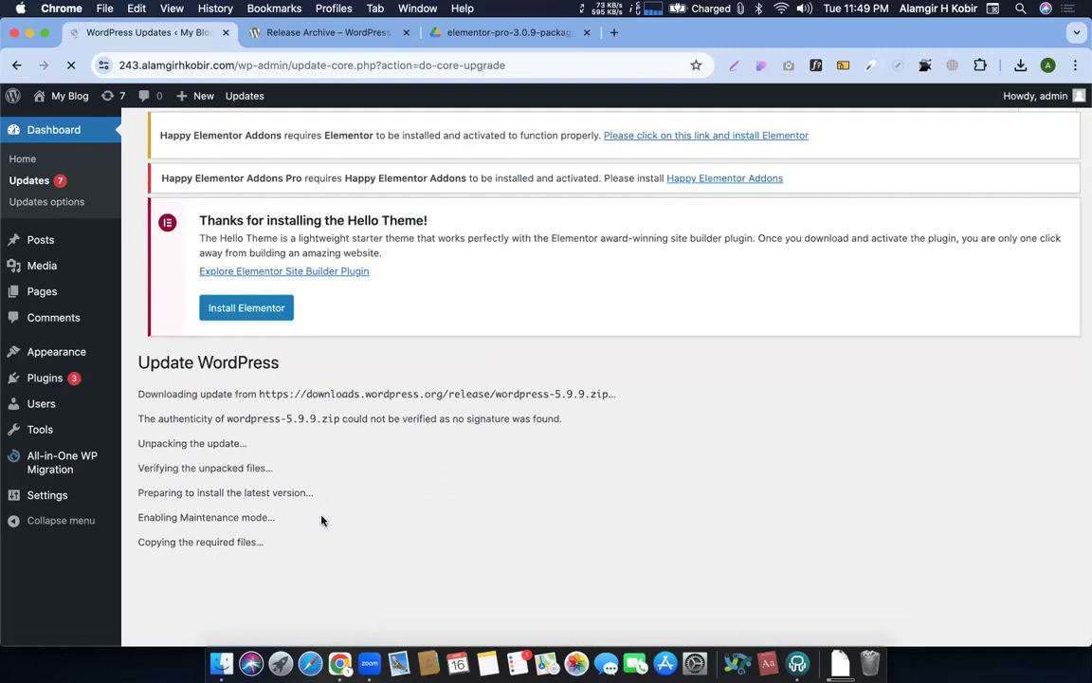
scroll(320, 520, "down", 1)
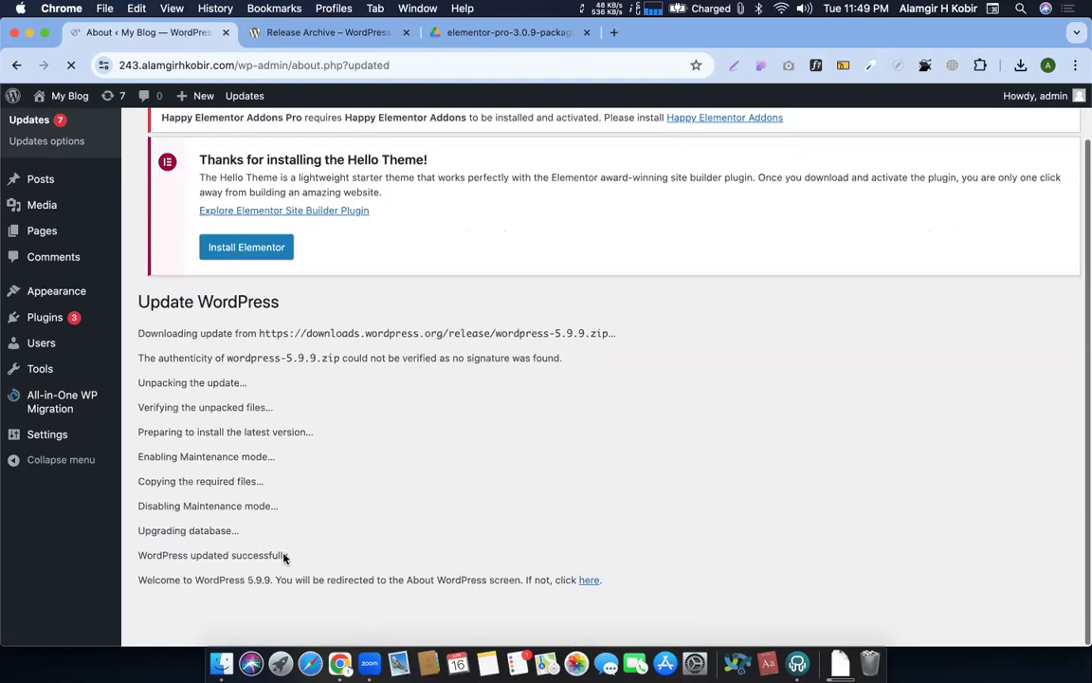
scroll(355, 531, "down", 5)
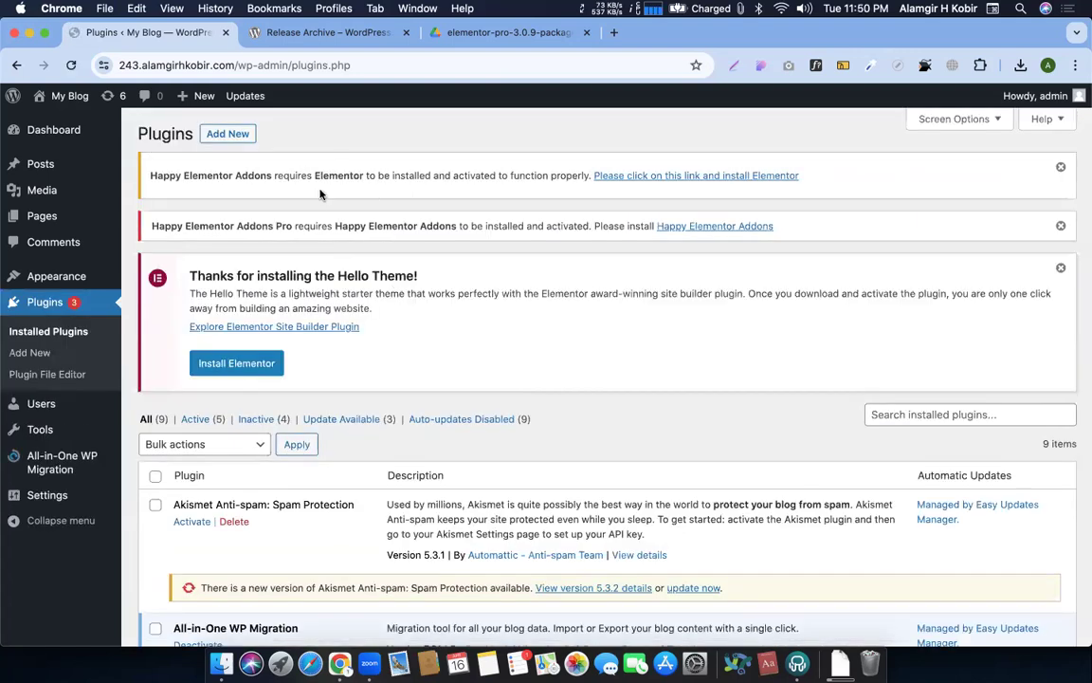
scroll(412, 270, "down", 1)
scroll(412, 270, "up", 1)
scroll(413, 272, "down", 1)
scroll(413, 273, "up", 1)
left_click(216, 133)
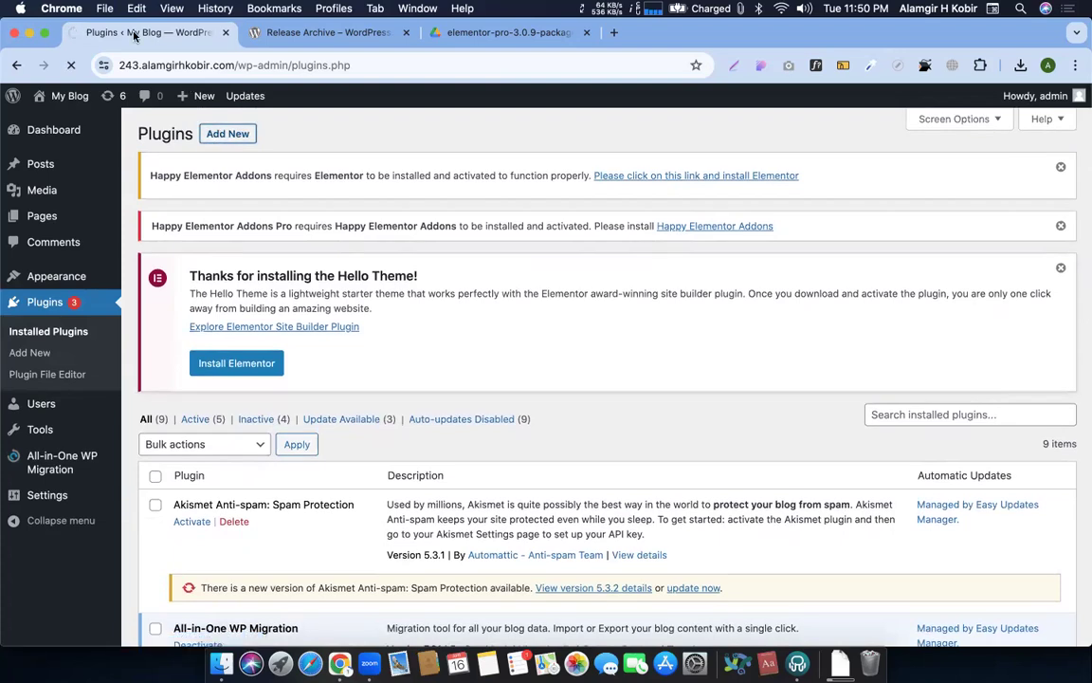
Upload elementor.zip from recent downloads as a plugin, hit 'Incompatible Archive.', and go back
scroll(285, 369, "down", 1)
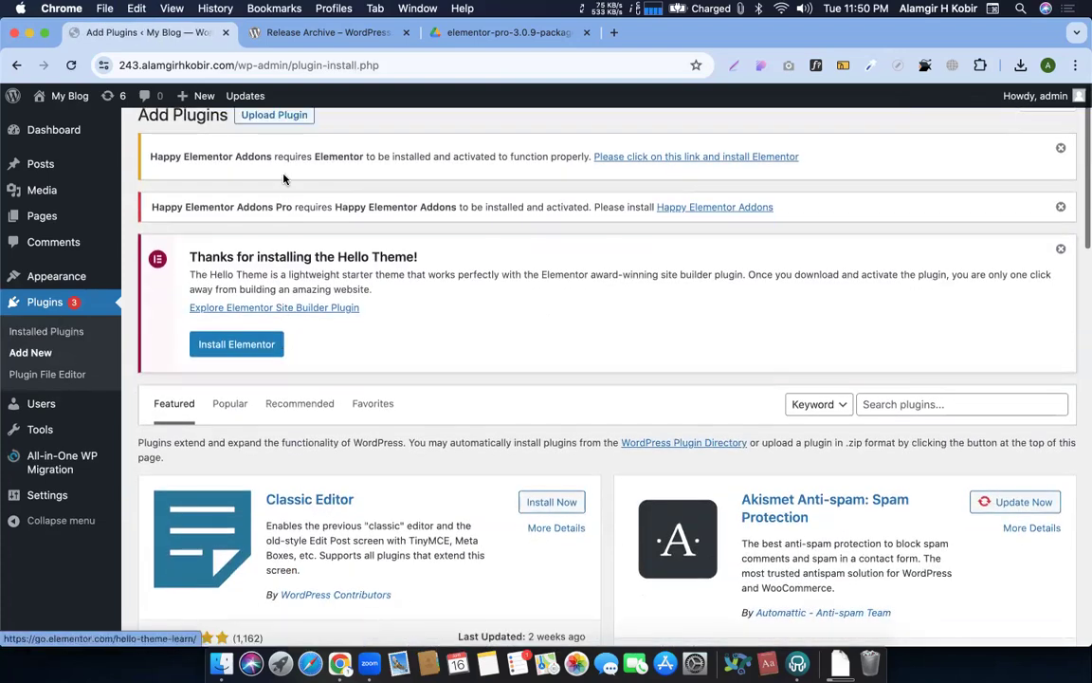
left_click(269, 114)
scroll(663, 223, "up", 1)
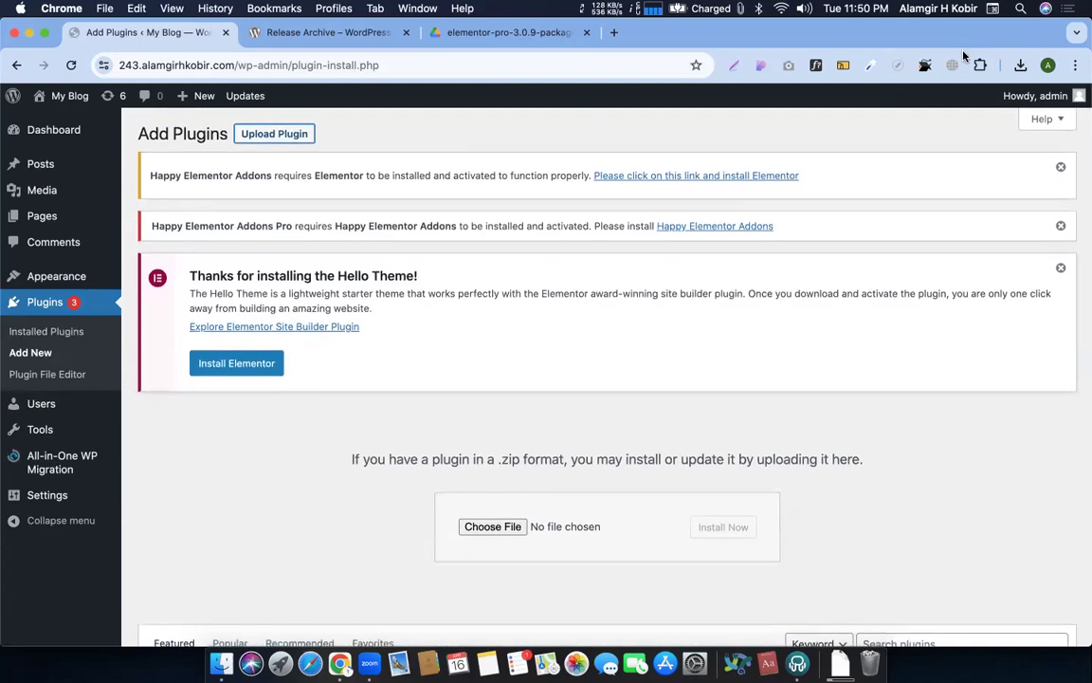
left_click(1020, 64)
left_click_drag(876, 134, 495, 528)
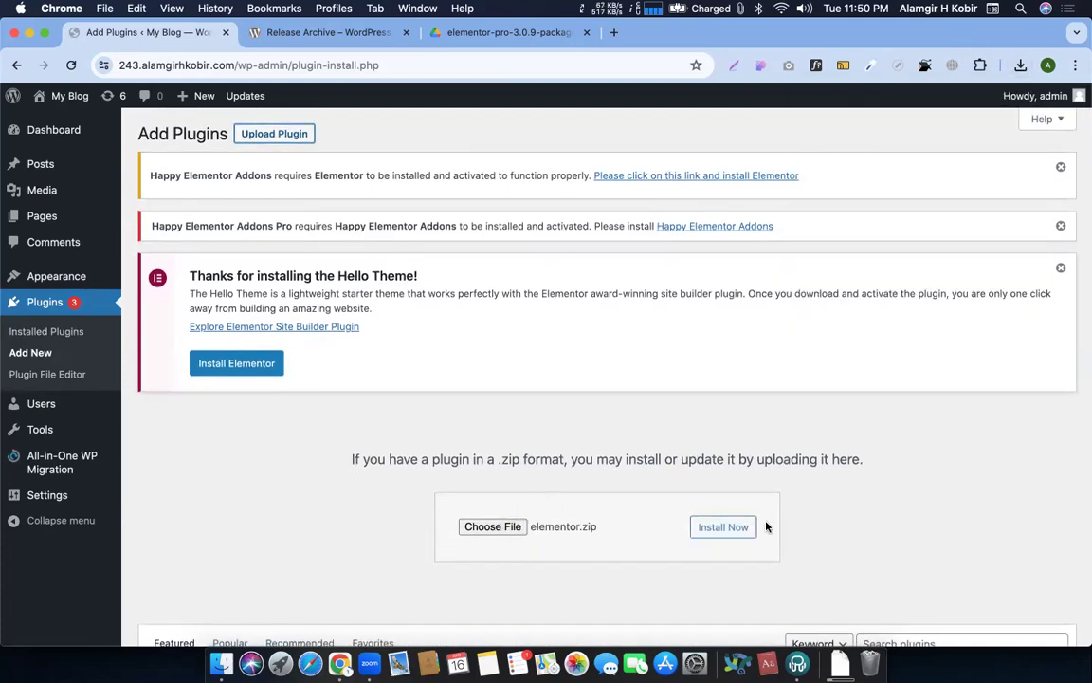
left_click(733, 536)
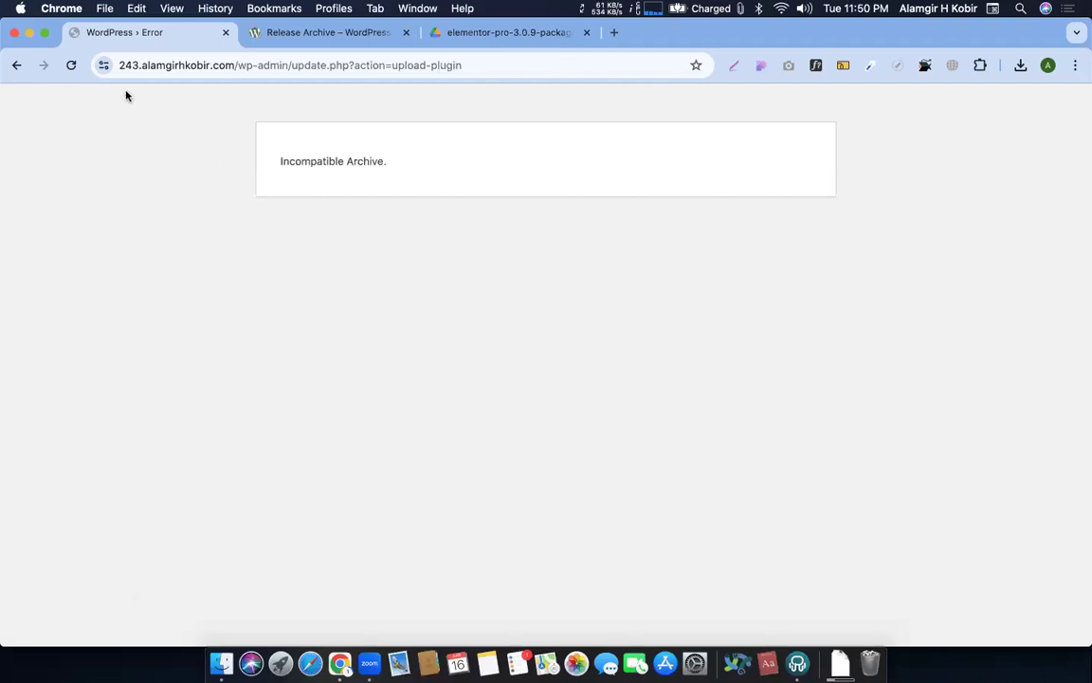
left_click(18, 64)
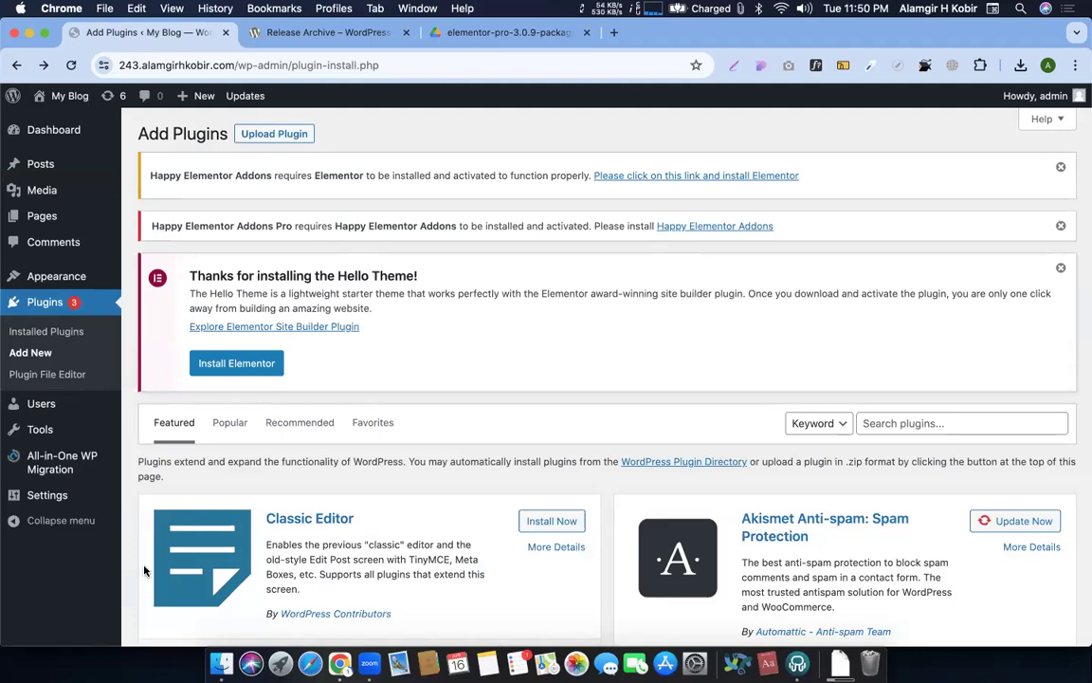
Check the 5.9 branch in the release archive, then return to Settings > WP Downgrade
left_click(53, 129)
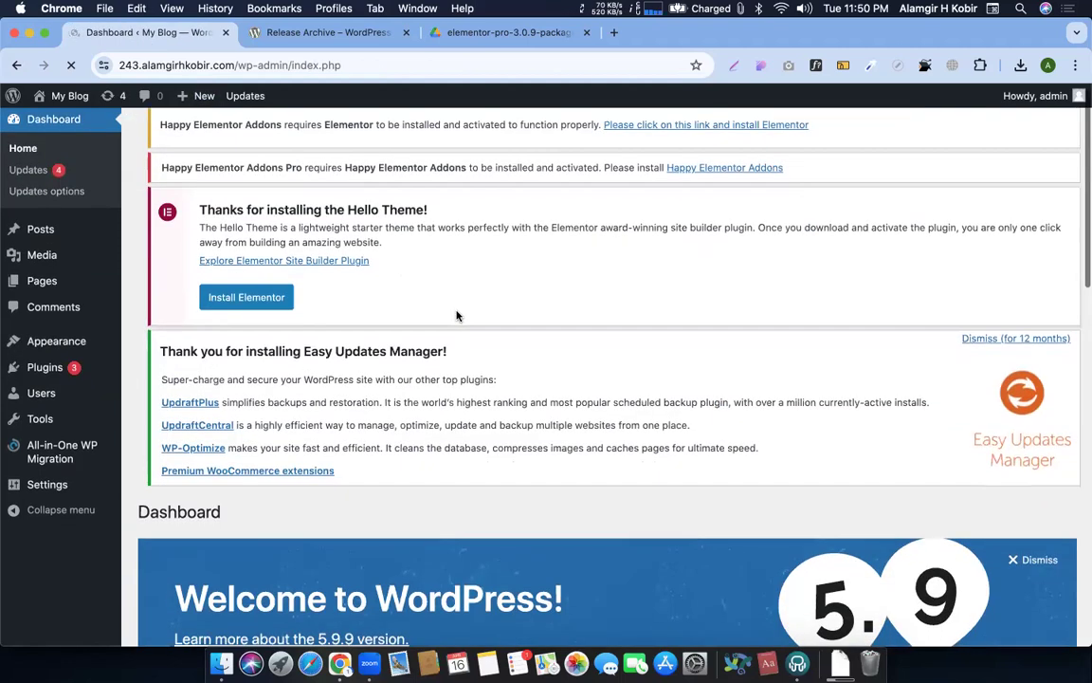
scroll(470, 287, "down", 5)
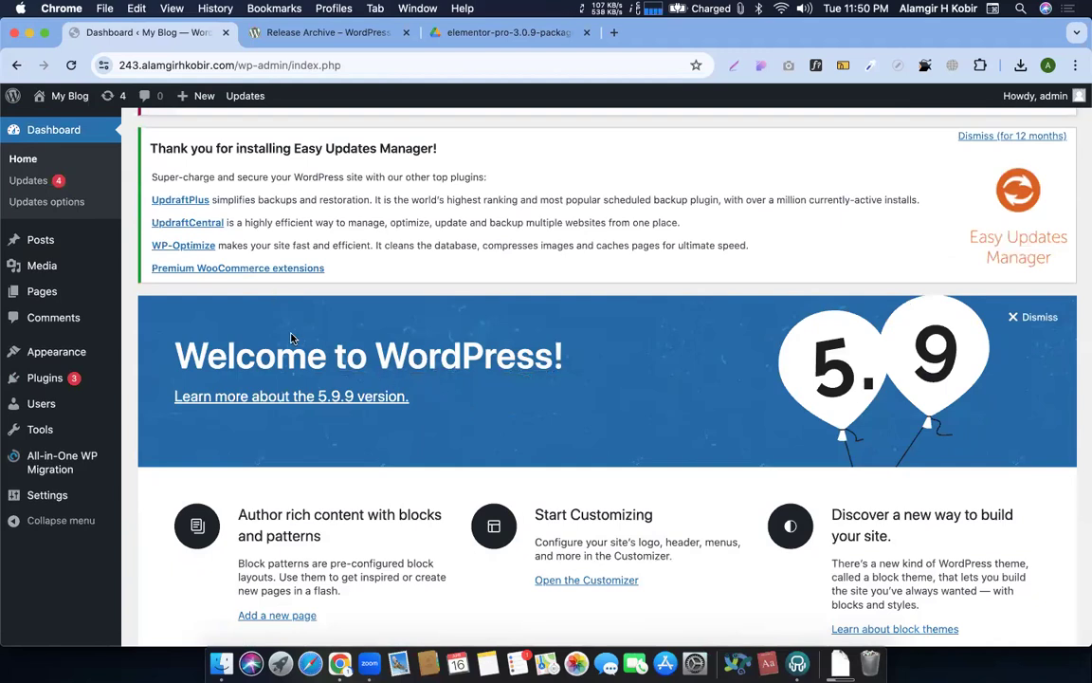
scroll(291, 338, "down", 5)
left_click(302, 31)
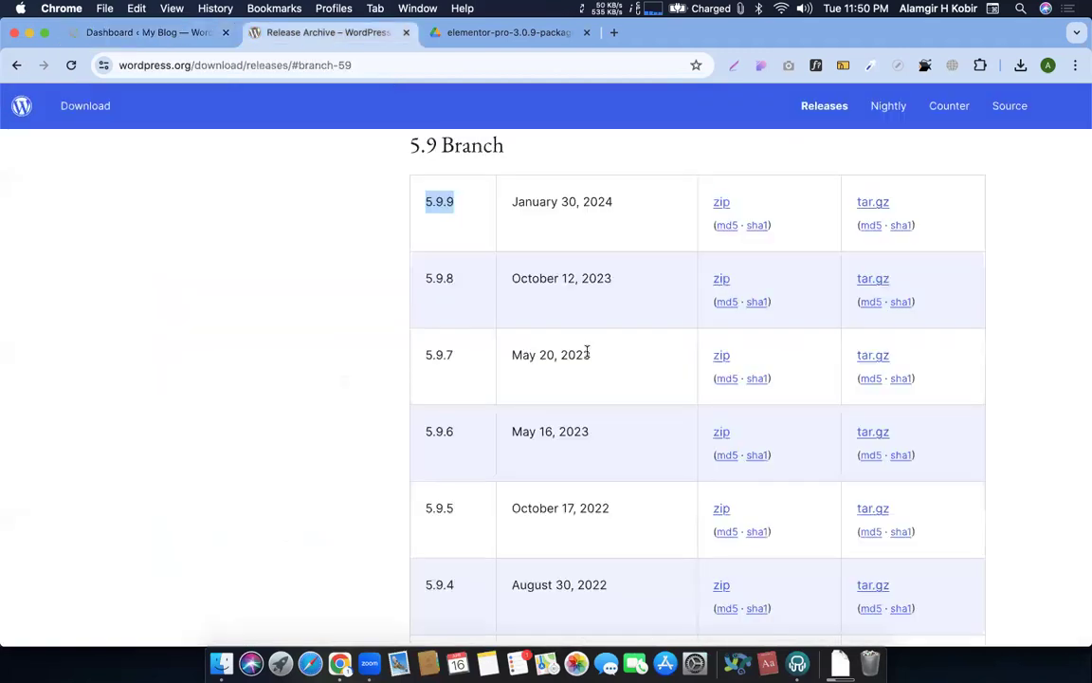
scroll(588, 353, "down", 10)
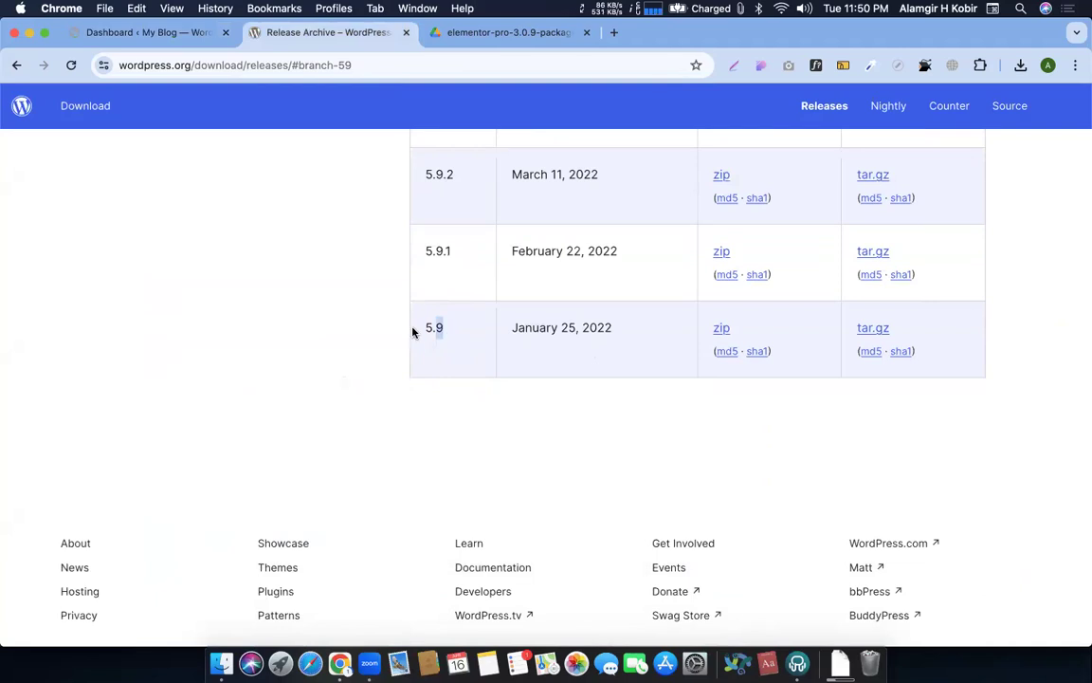
left_click(175, 34)
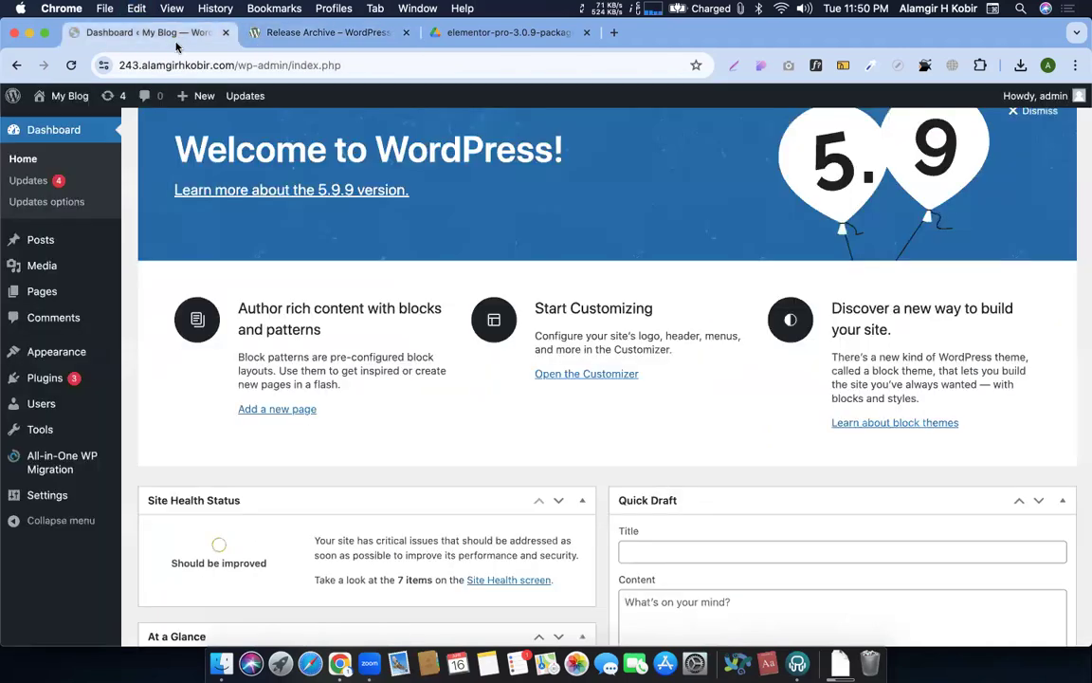
mouse_move(48, 494)
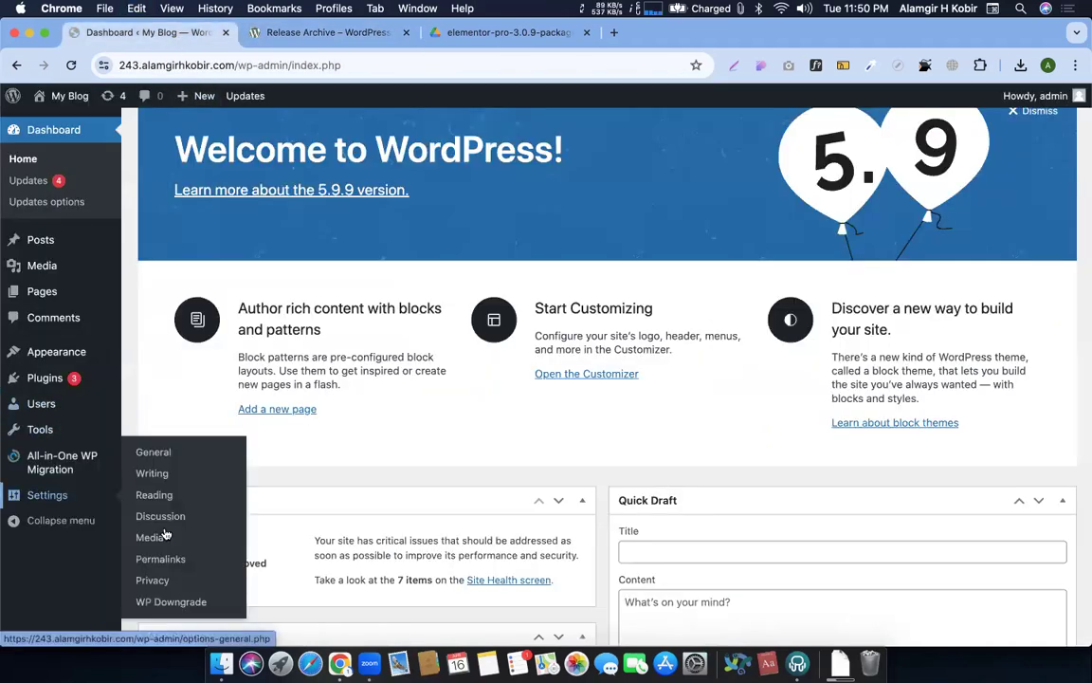
left_click(160, 604)
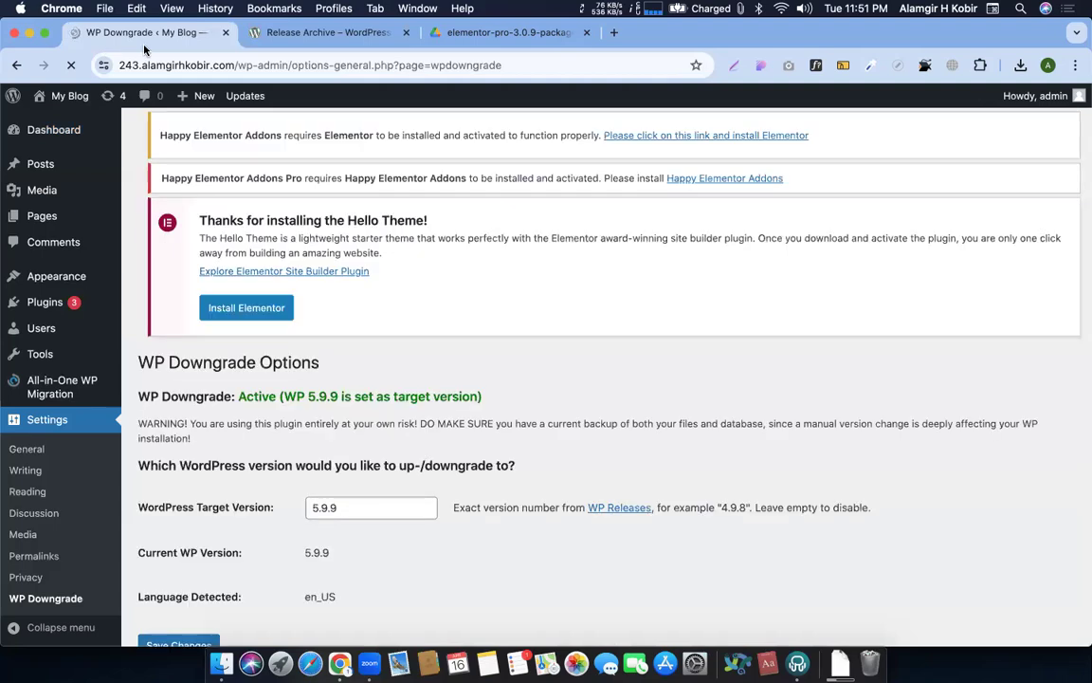
Change the WP Downgrade target version from 5.9.9 to 5.9 and save it
double_click(360, 520)
type("5.9")
scroll(284, 474, "down", 3)
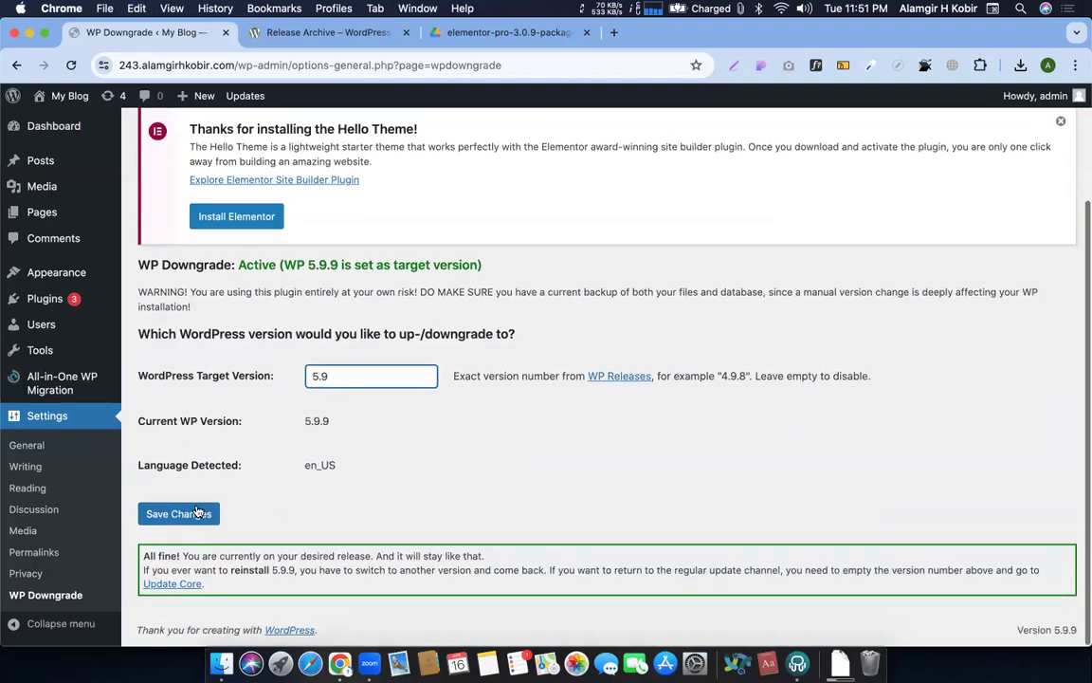
left_click(193, 512)
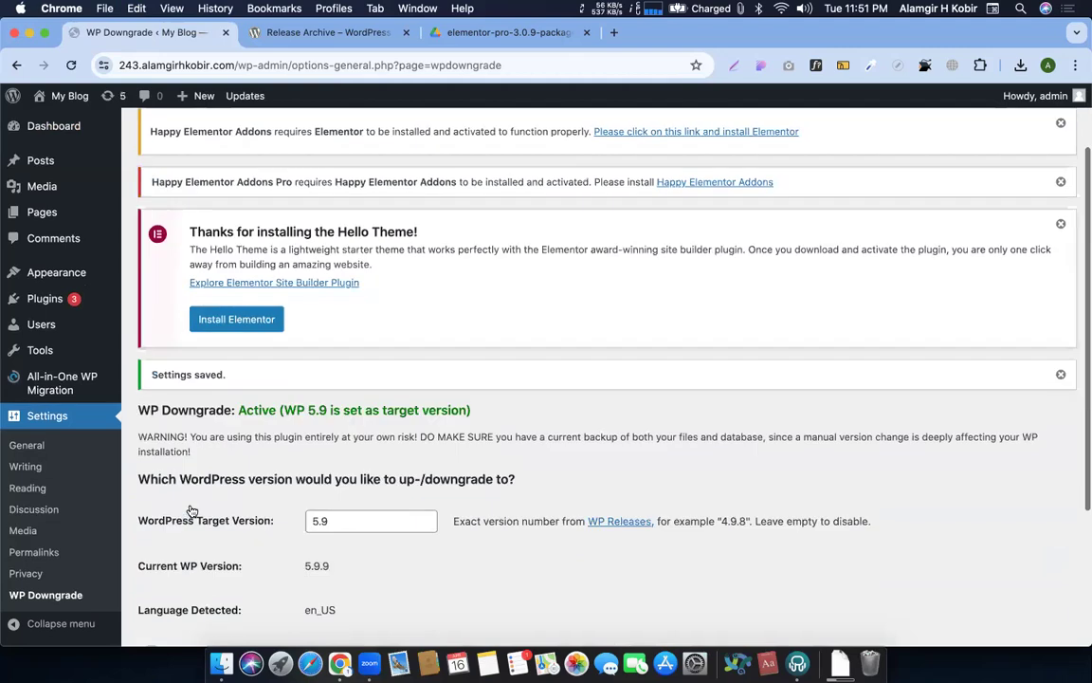
scroll(303, 521, "down", 5)
left_click(195, 573)
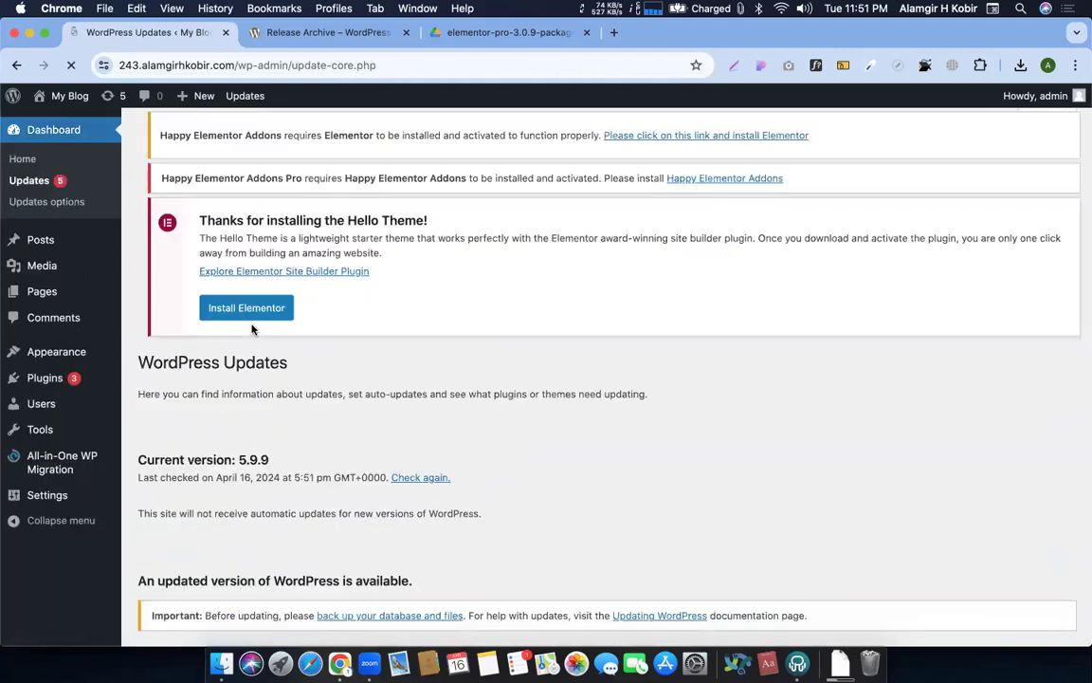
Install WordPress 5.9 via the core downgrade, then go to Add New plugins
scroll(273, 405, "down", 5)
left_click(168, 306)
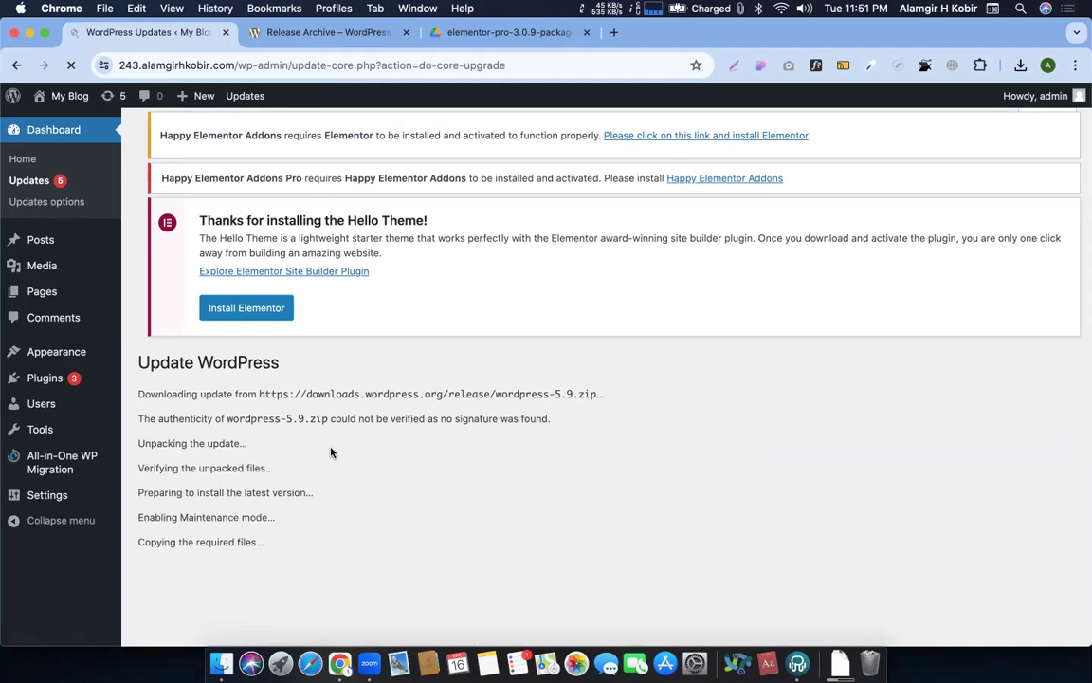
scroll(327, 474, "down", 1)
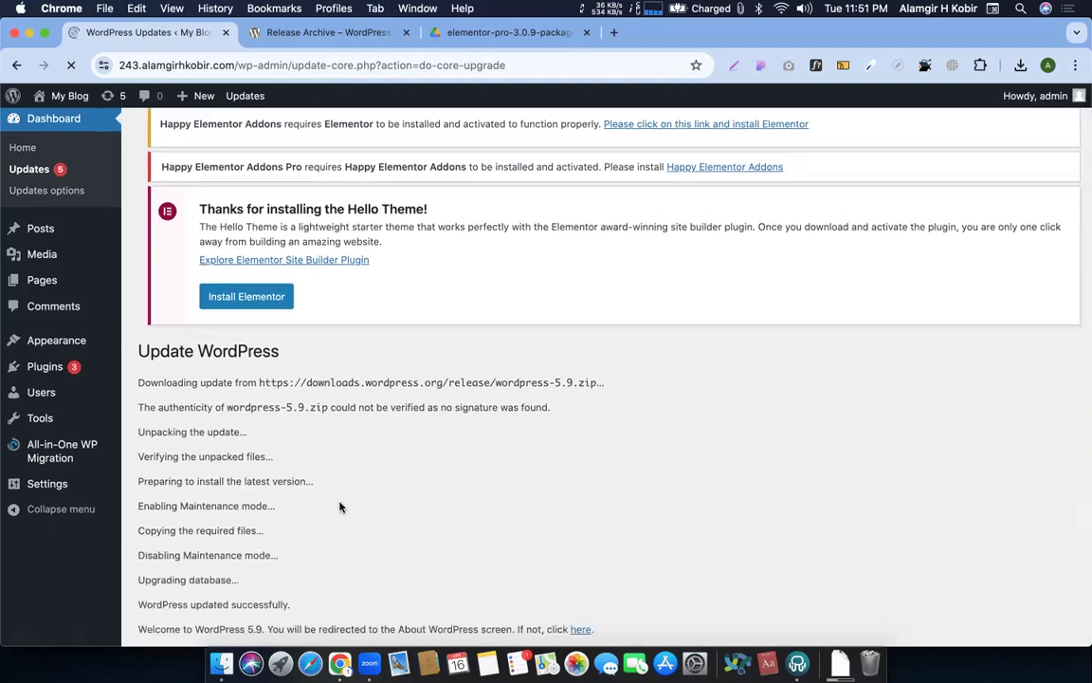
scroll(340, 507, "down", 2)
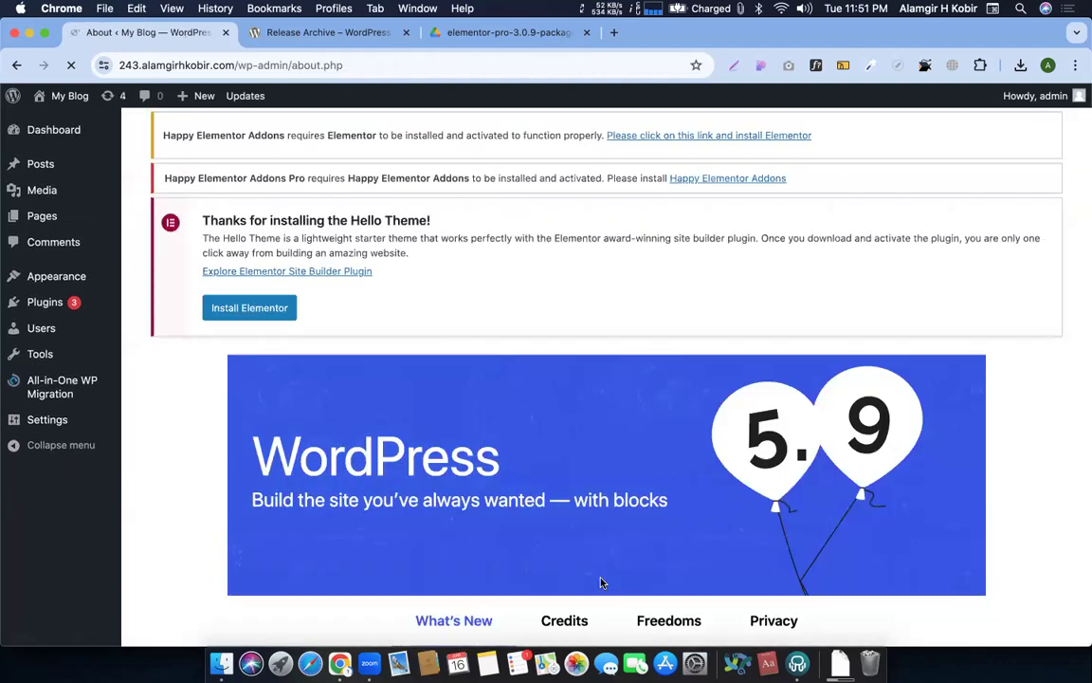
scroll(600, 582, "down", 3)
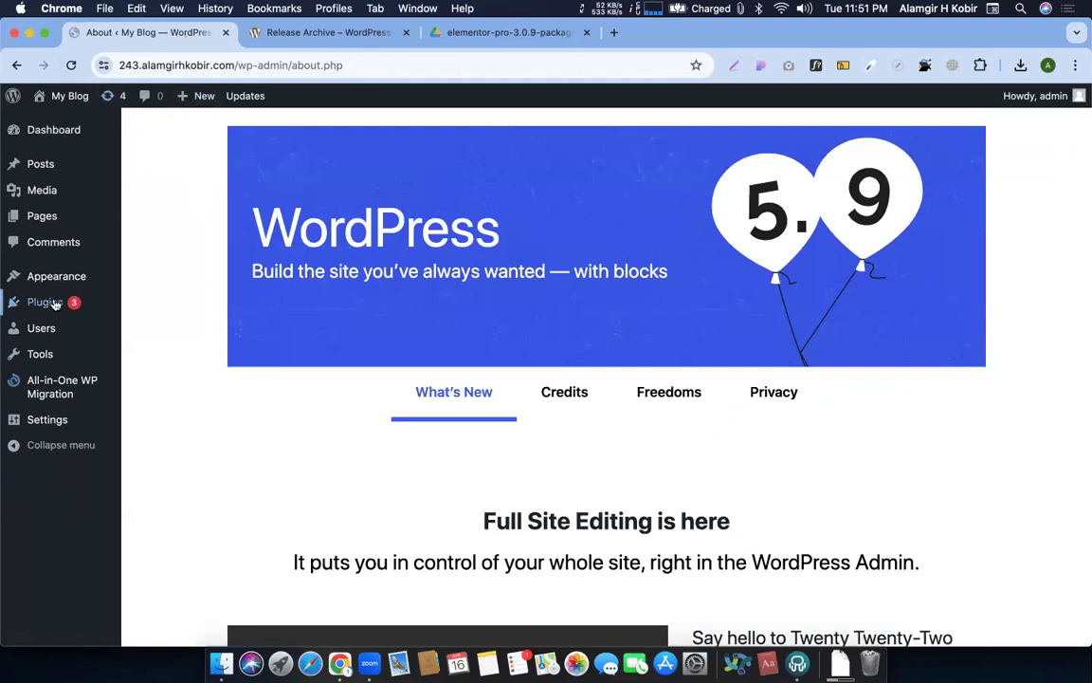
mouse_move(55, 303)
left_click(153, 324)
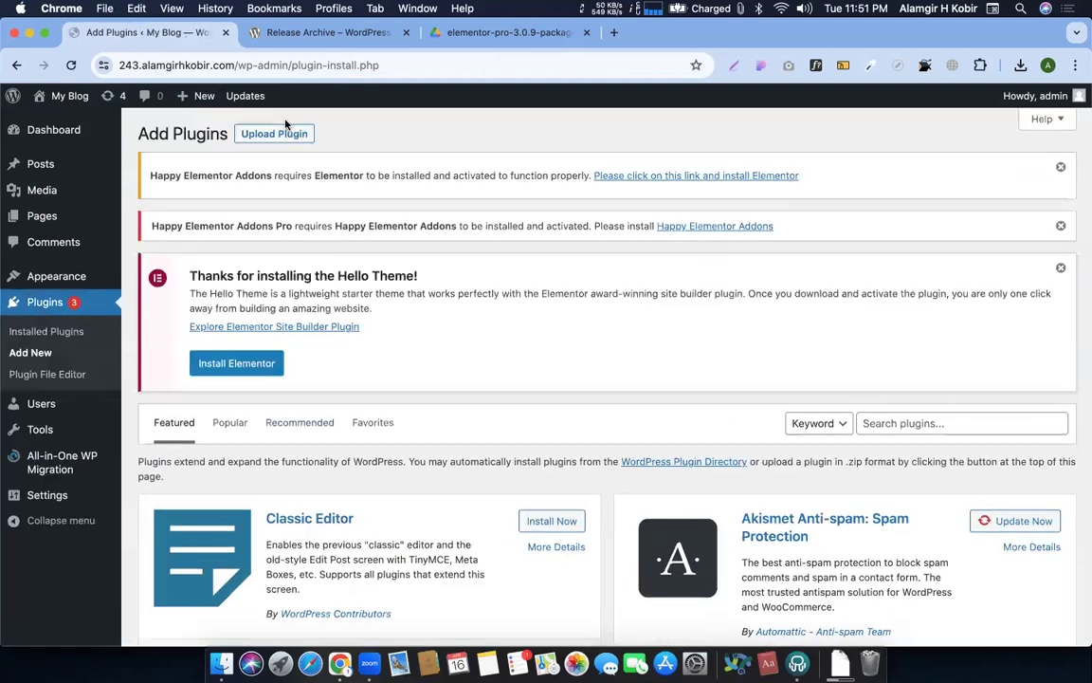
Upload elementor.zip from recent downloads, install it, and activate Elementor 3.0.15
left_click(287, 133)
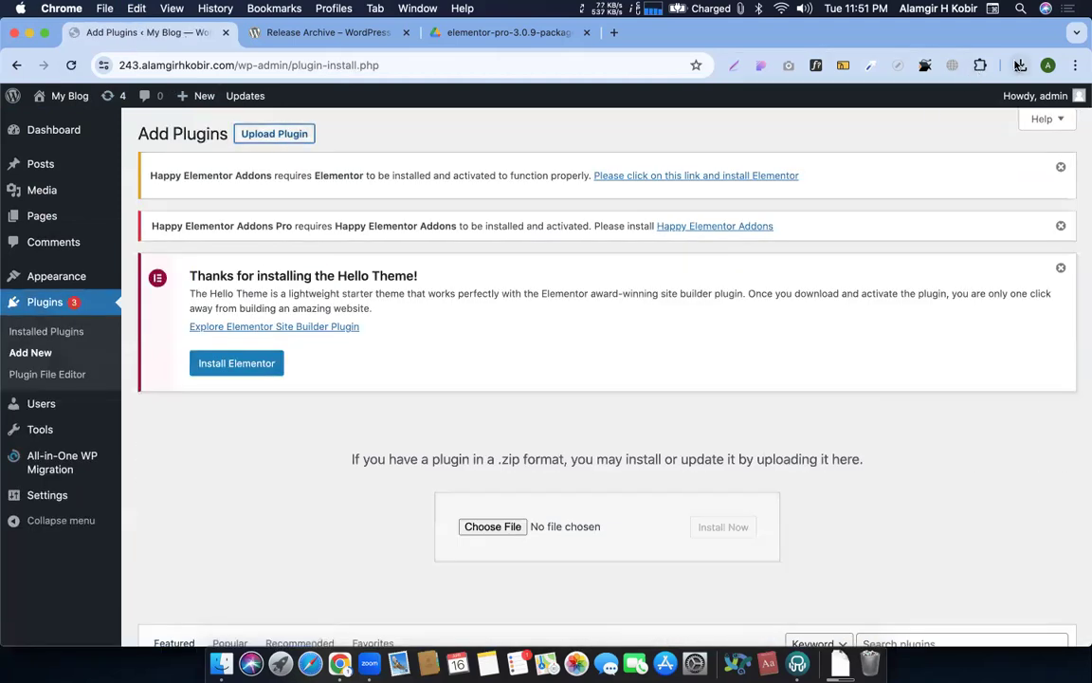
left_click(1019, 65)
left_click_drag(868, 208, 505, 531)
left_click(732, 528)
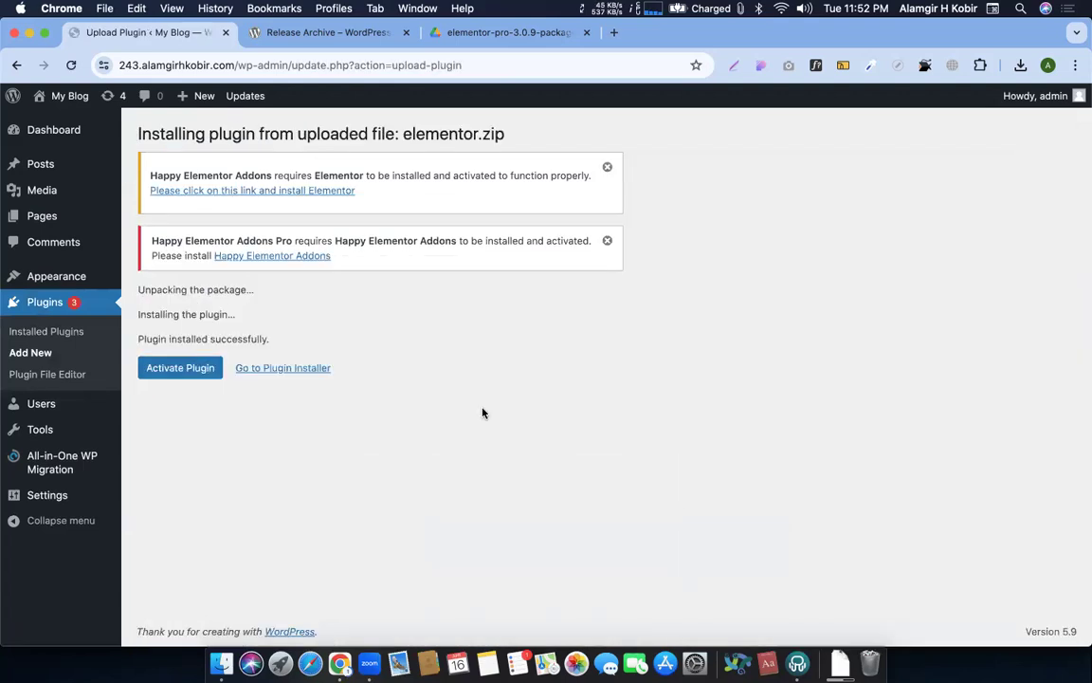
left_click(197, 371)
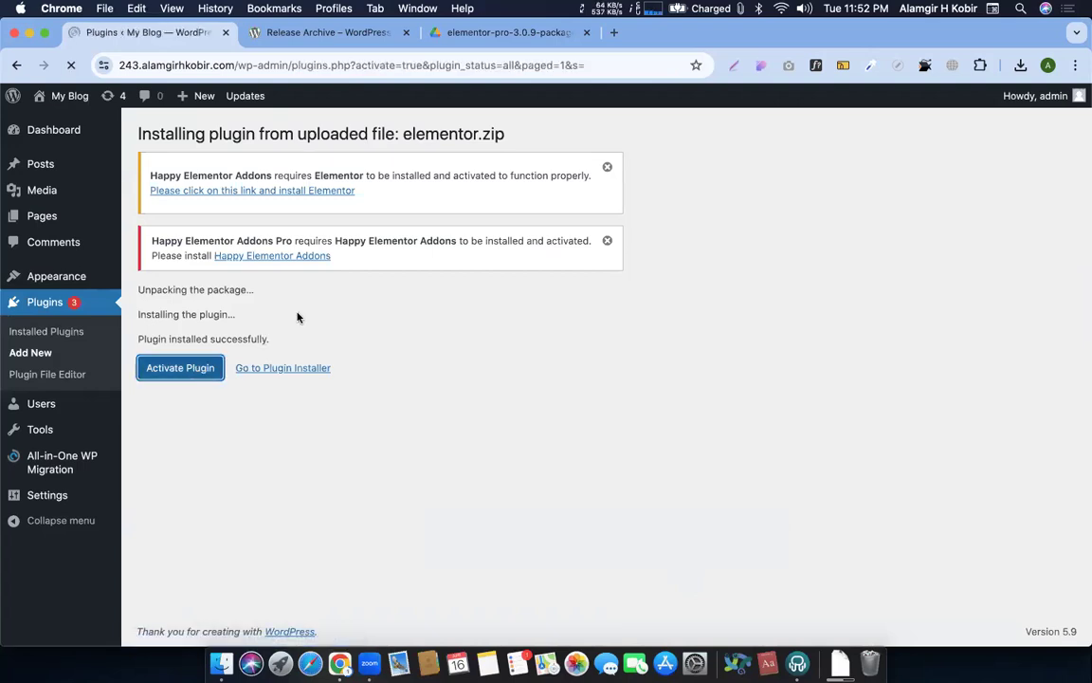
left_click(32, 443)
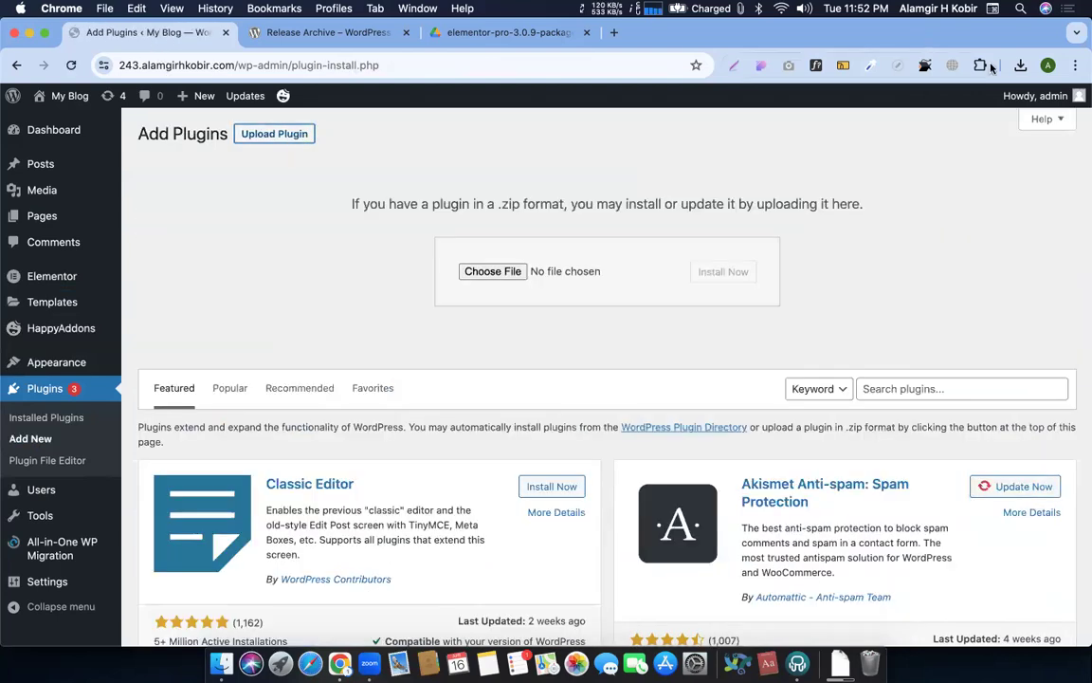
Upload elementor-pro.zip from recent downloads, install it, and activate Elementor Pro
left_click(1020, 64)
left_click_drag(879, 174, 481, 266)
left_click(736, 280)
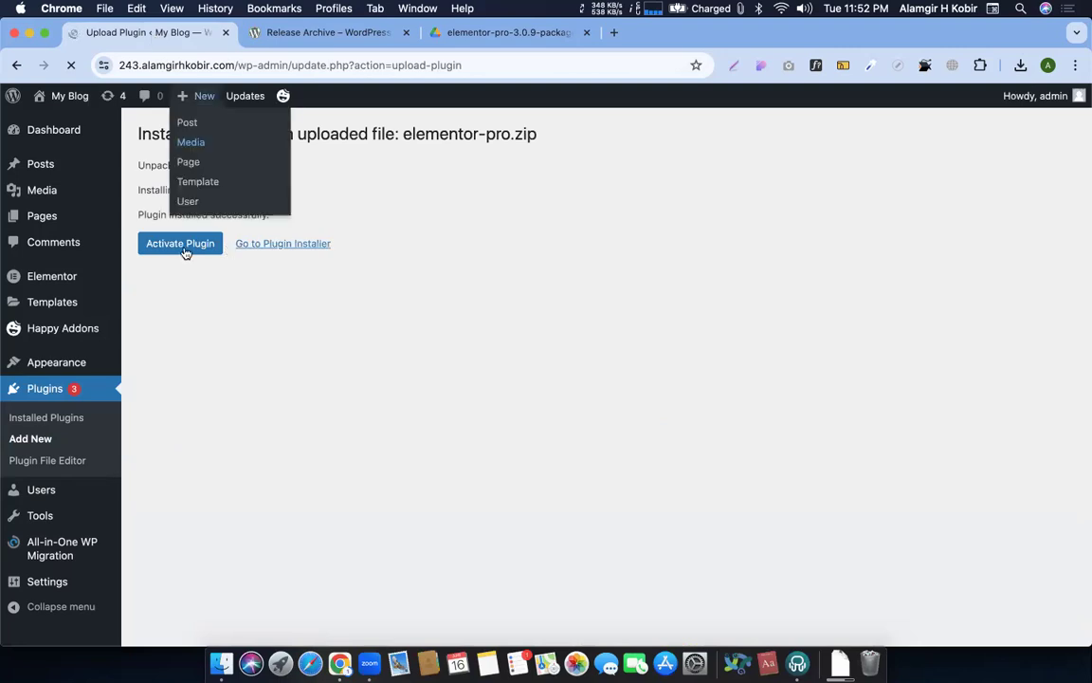
left_click(170, 247)
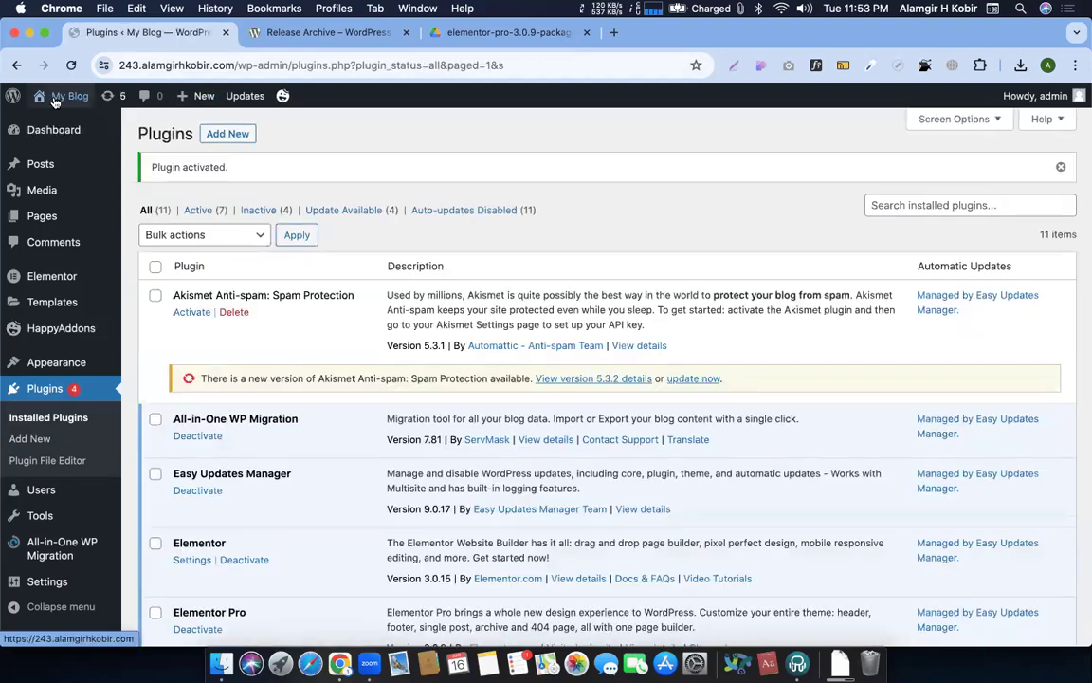
Visit the live site, come back, and launch Edit with Elementor on the Happy page
mouse_move(48, 99)
left_click(48, 123)
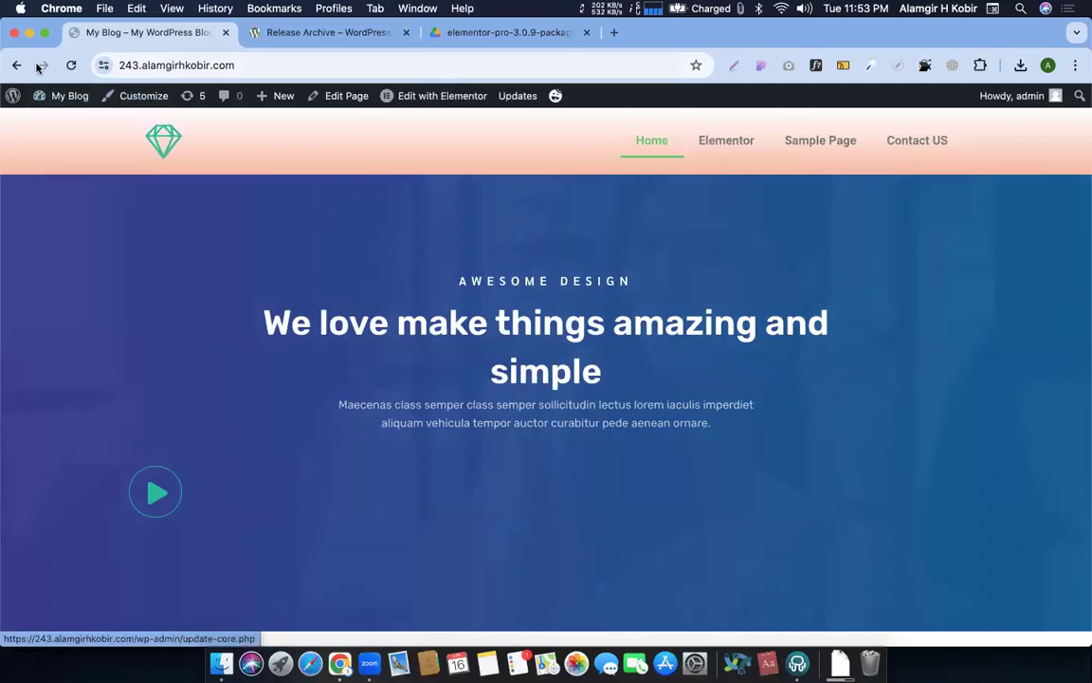
left_click(16, 64)
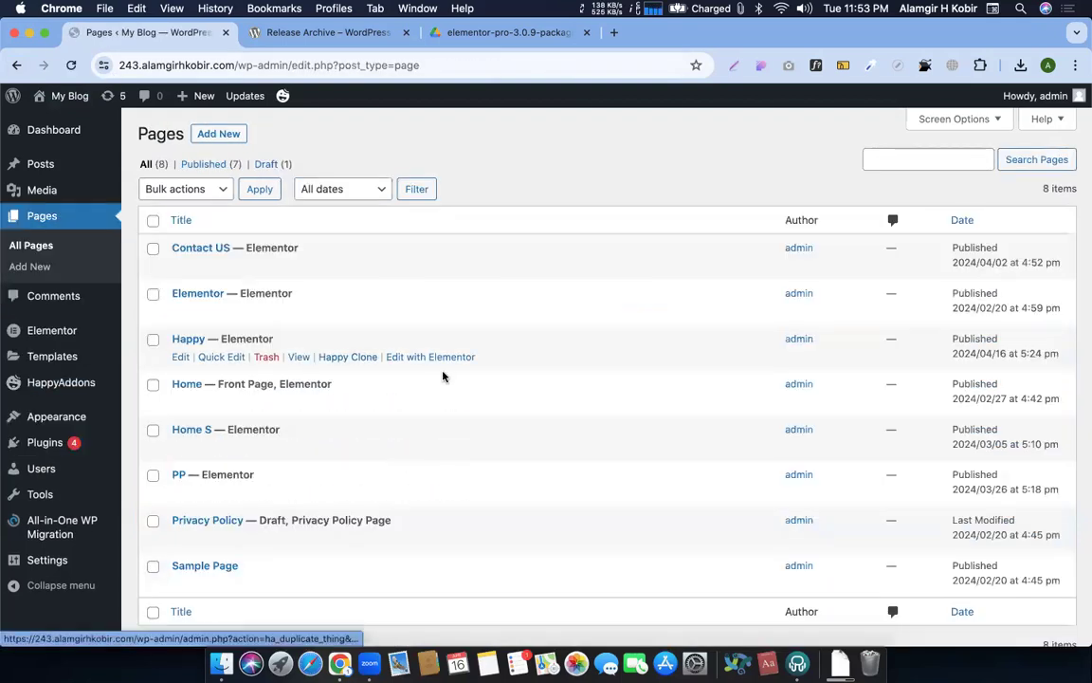
left_click(432, 357)
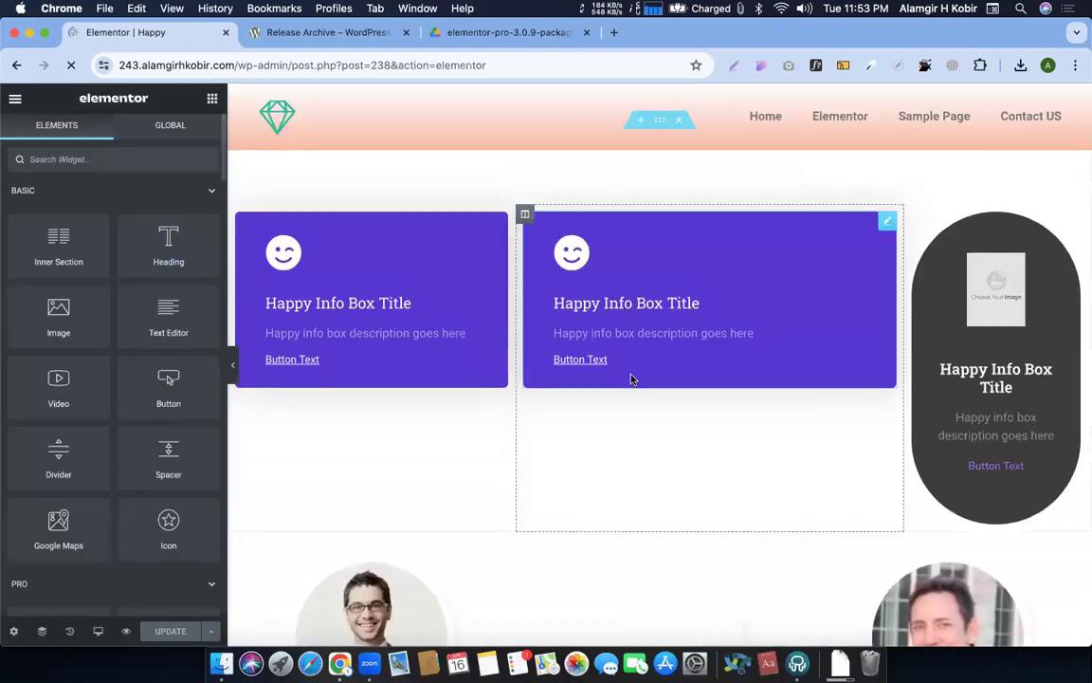
Inspect the section's X Paste/Live Paste menu, select the image widget, then switch desktops
scroll(475, 358, "down", 15)
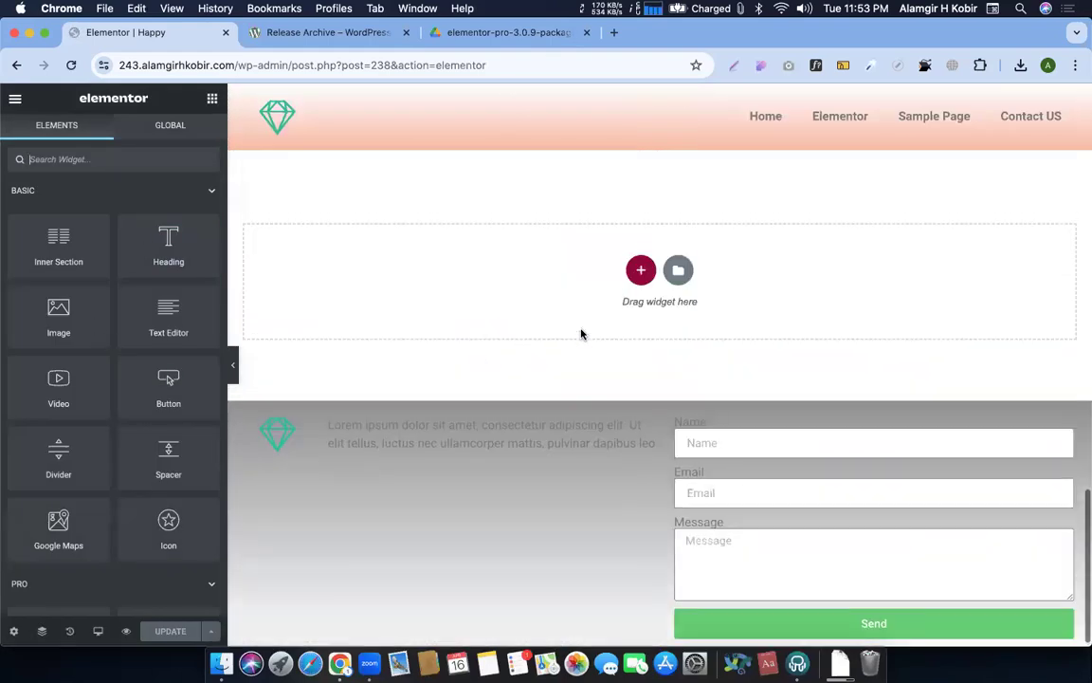
scroll(581, 333, "up", 5)
right_click(660, 334)
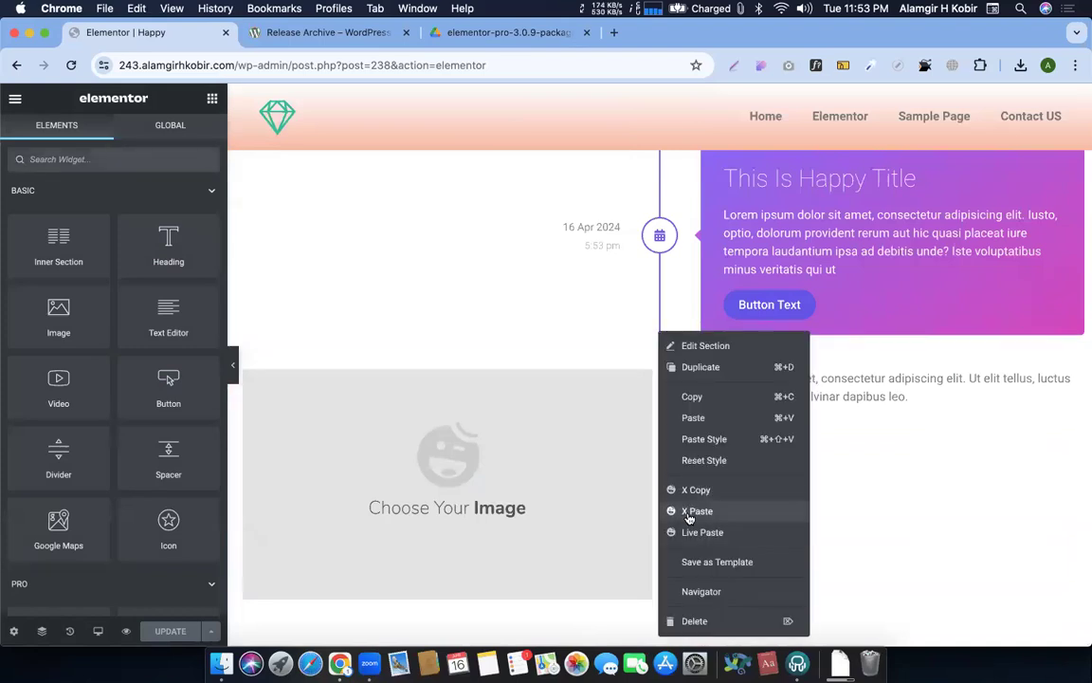
scroll(532, 188, "down", 2)
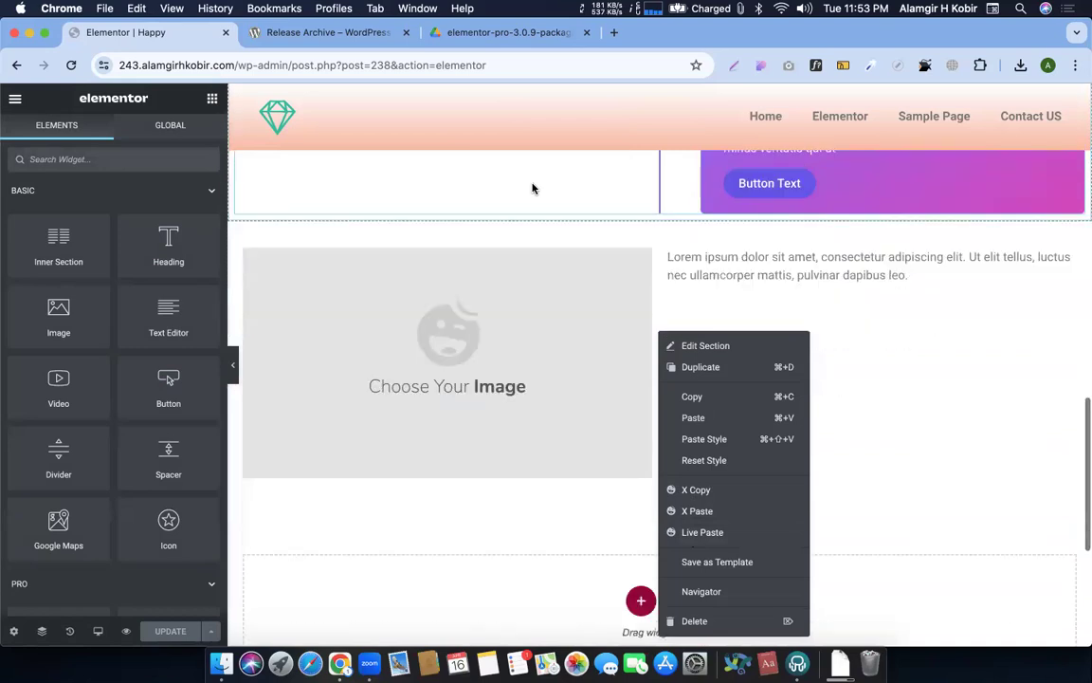
scroll(541, 218, "down", 2)
scroll(572, 280, "up", 2)
left_click(573, 281)
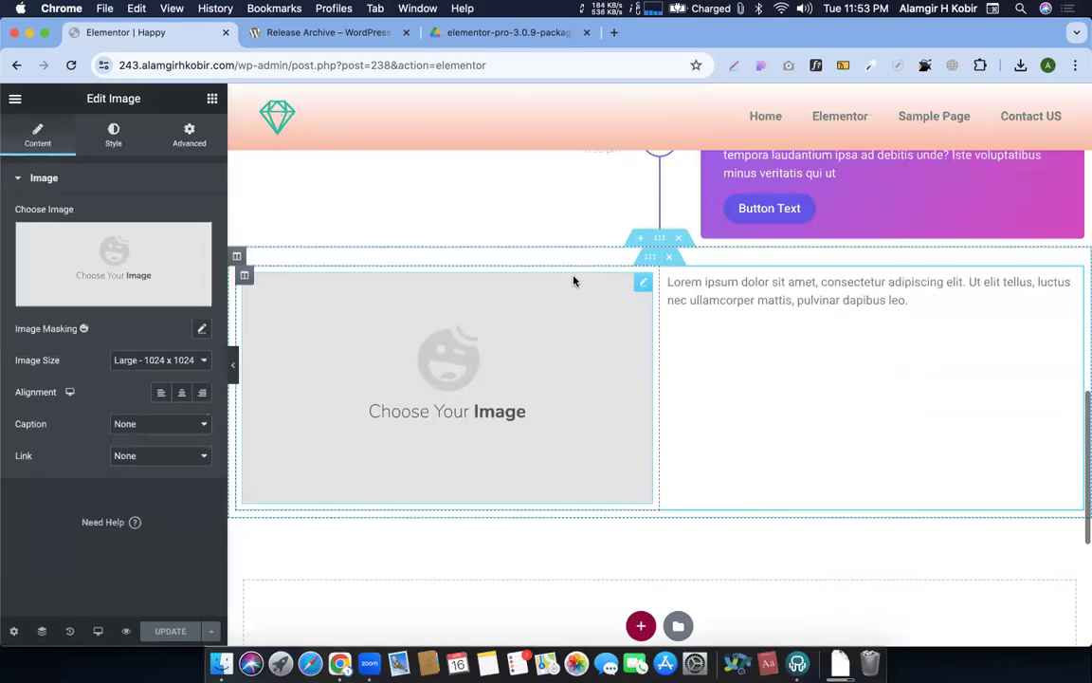
key("ctrl+Right")
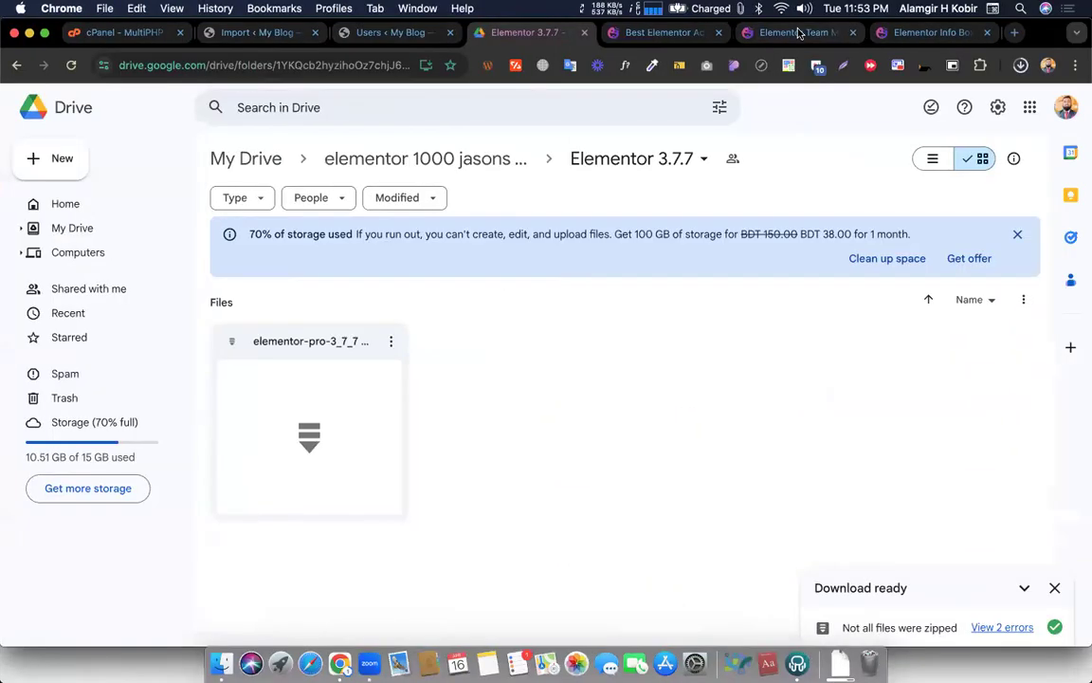
Browse the Happy Addons team member demo page
left_click(799, 33)
scroll(844, 269, "up", 3)
scroll(844, 269, "up", 15)
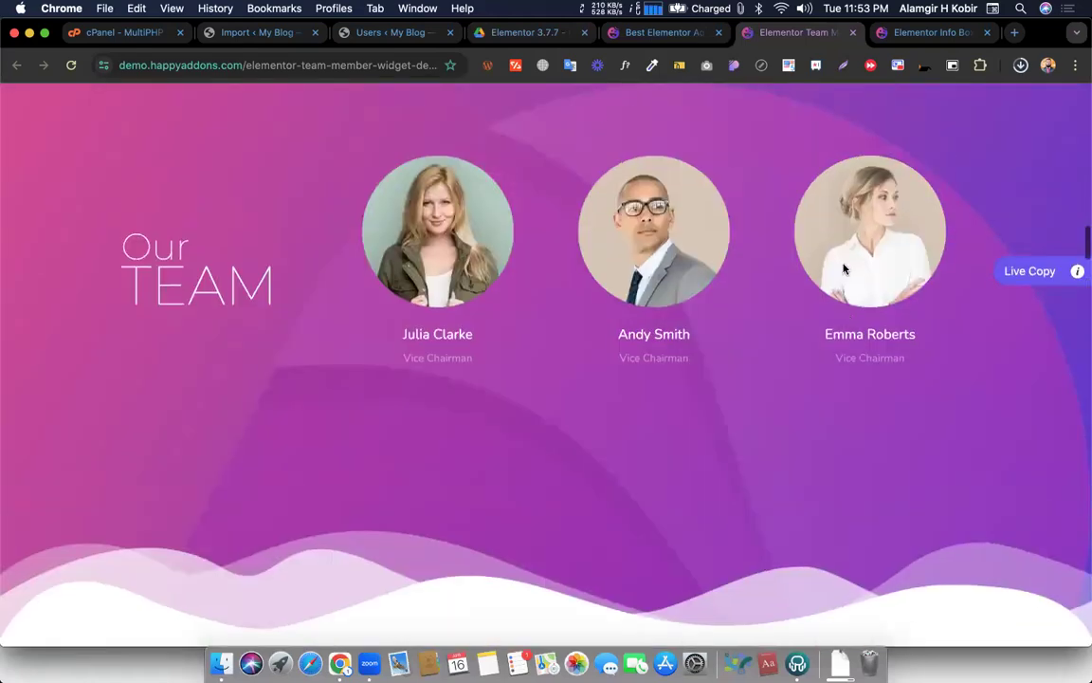
scroll(844, 269, "up", 15)
scroll(844, 268, "down", 5)
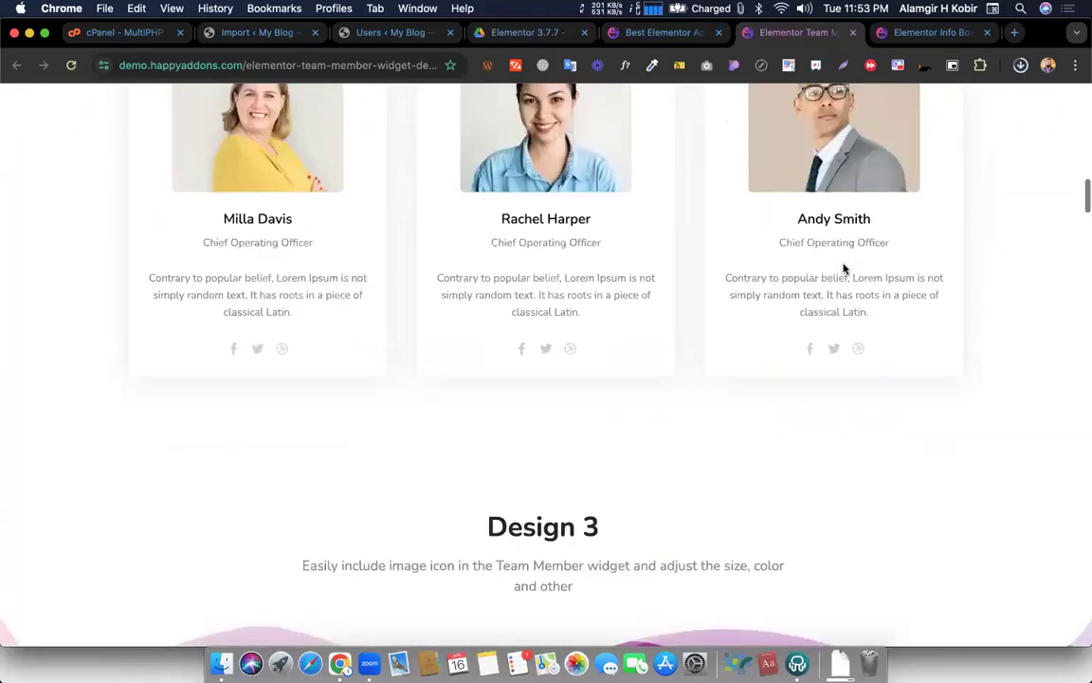
scroll(843, 268, "down", 8)
Live-copy the Design 3 section from the Happy Addons info box widget demo
left_click(659, 32)
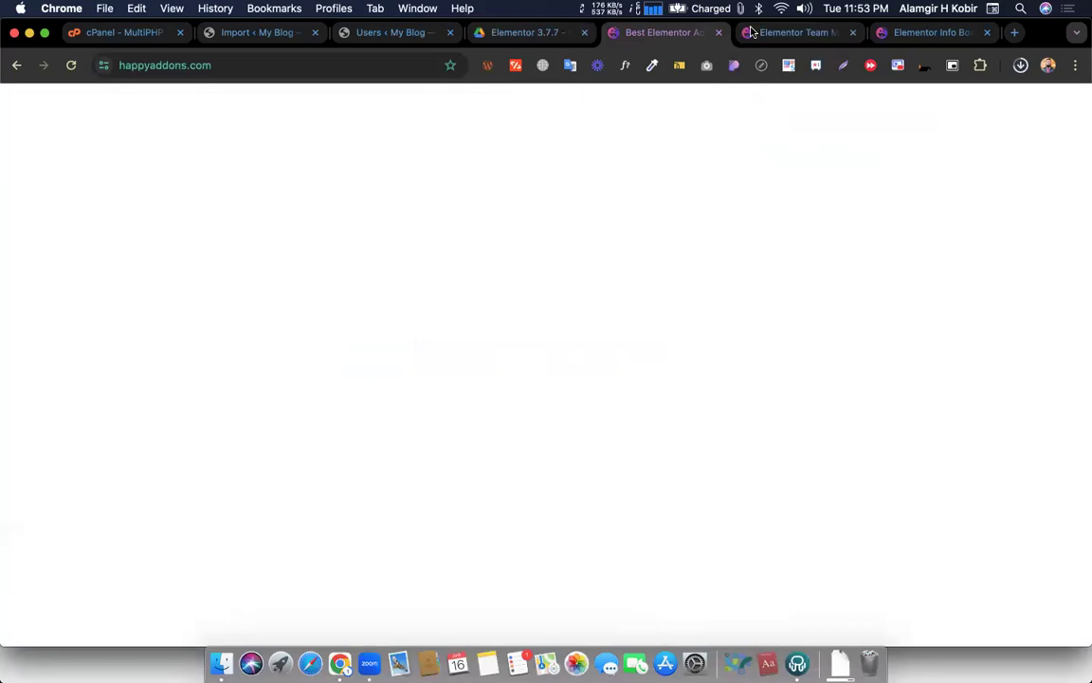
left_click(896, 36)
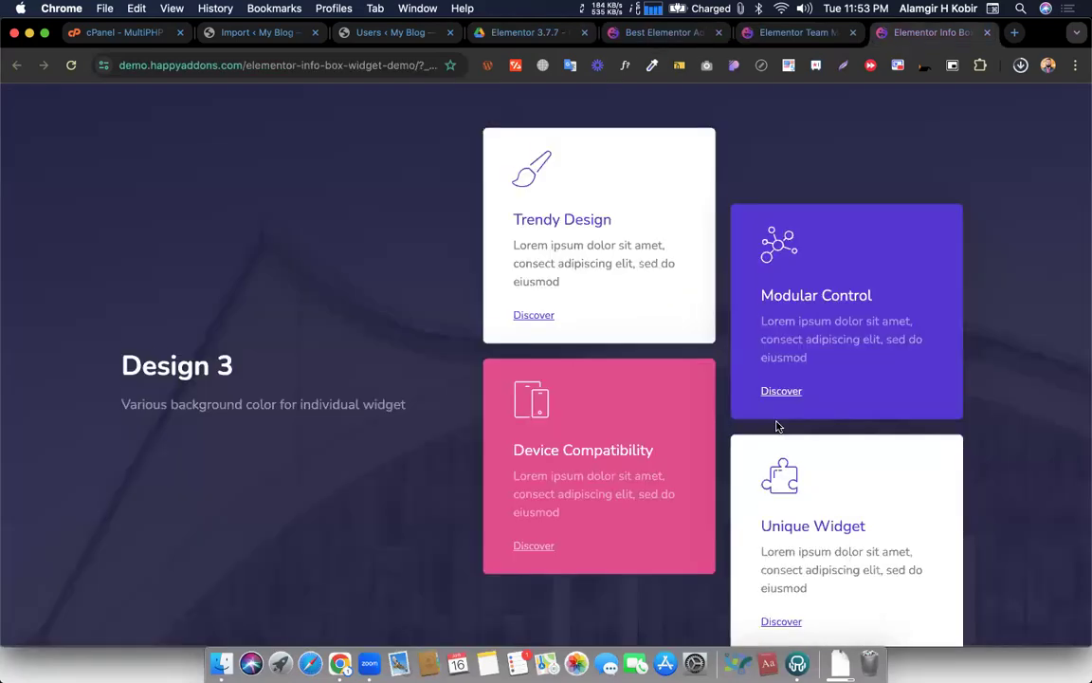
scroll(853, 398, "down", 1)
left_click(1026, 356)
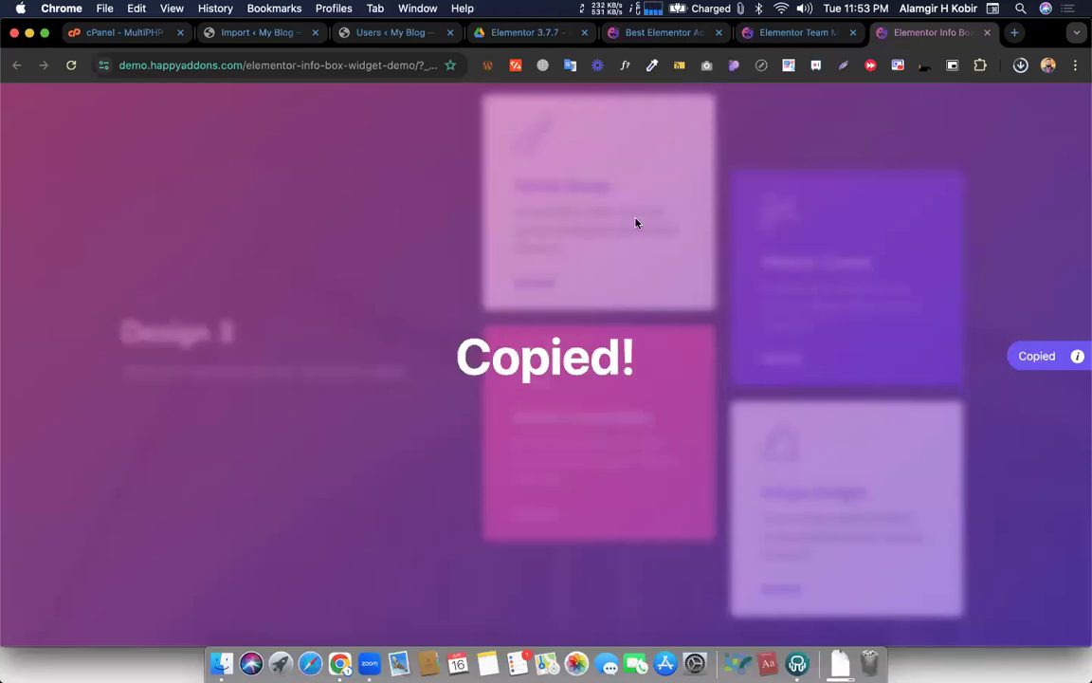
key("ctrl+Left")
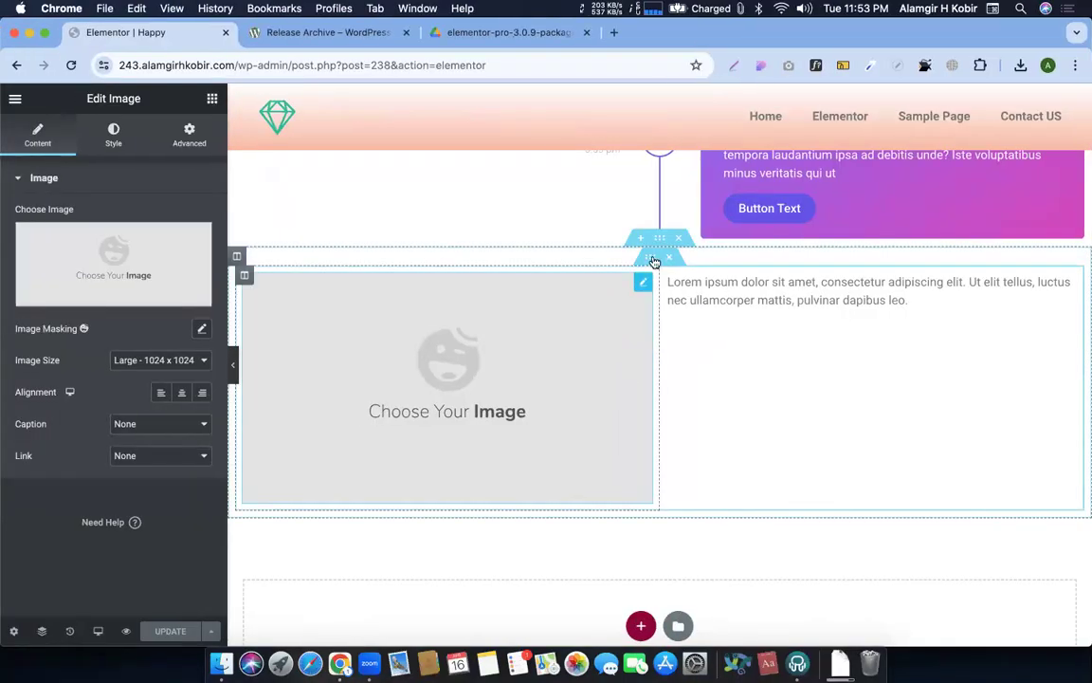
Open the section's context menu showing its copy, X Paste and Live Paste options
right_click(659, 246)
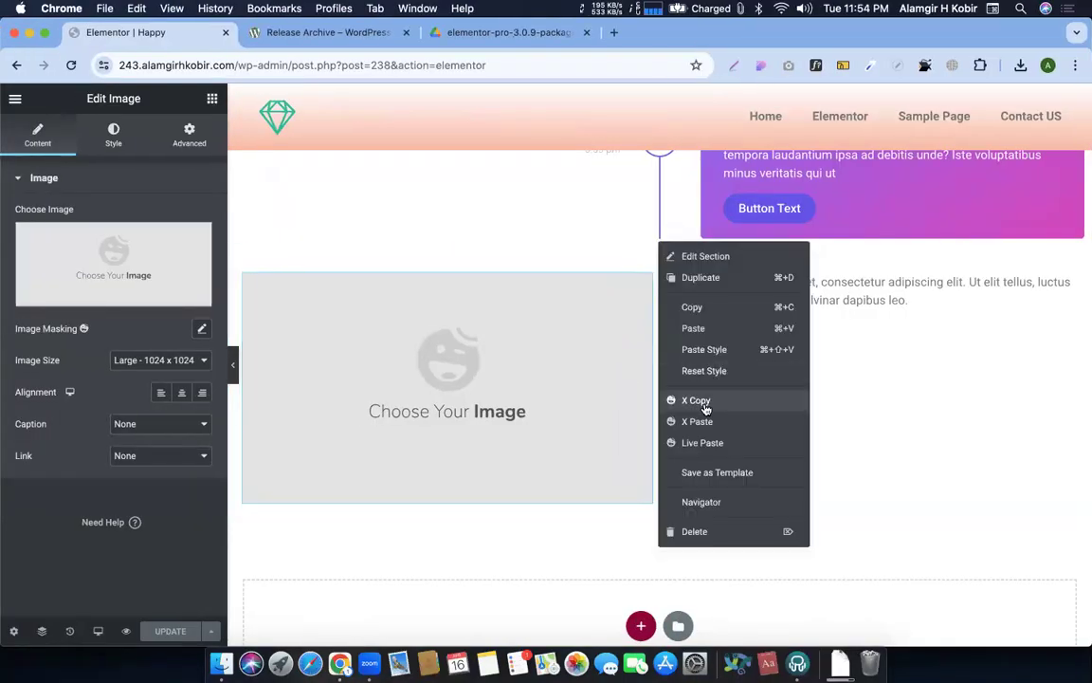
key("XF86AudioRaiseVolume")
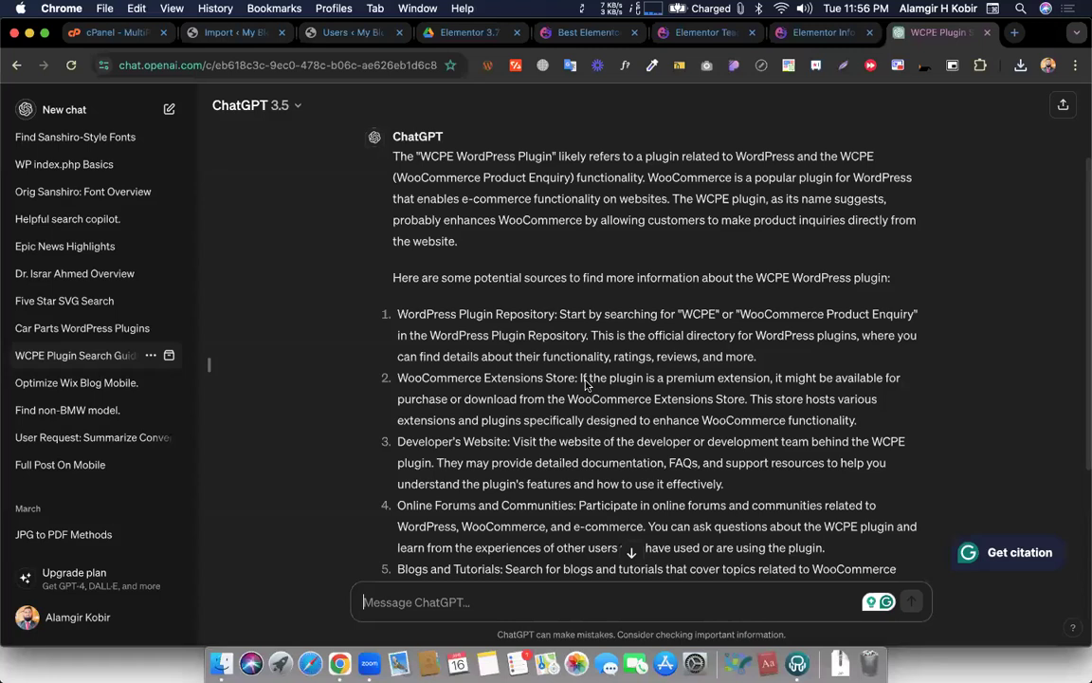
Read the WCPE answer, highlighting the Plugin Repository, WooCommerce store, forums and blogs items
scroll(558, 335, "down", 2)
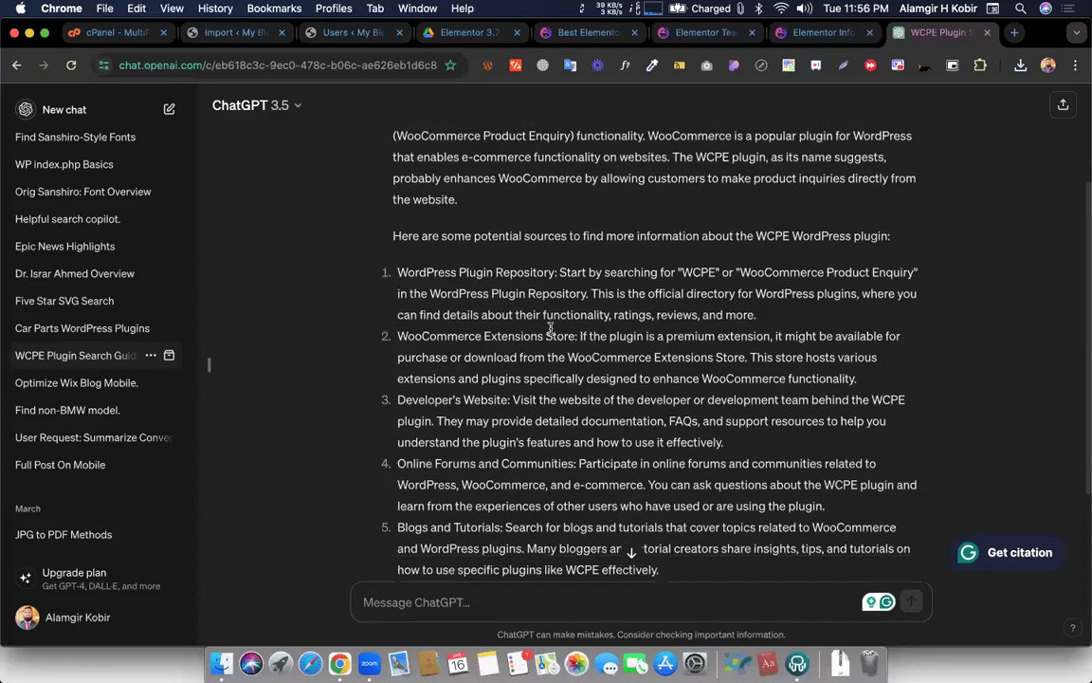
scroll(549, 327, "up", 2)
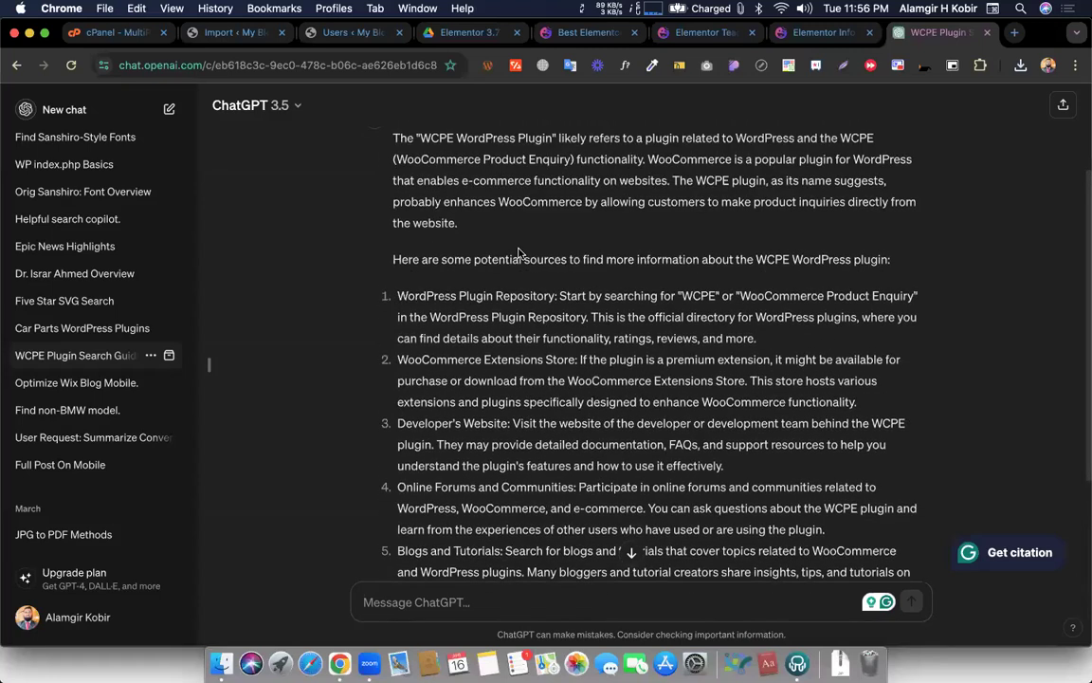
left_click_drag(389, 151, 500, 260)
left_click(499, 261)
scroll(501, 266, "down", 2)
scroll(499, 279, "down", 3)
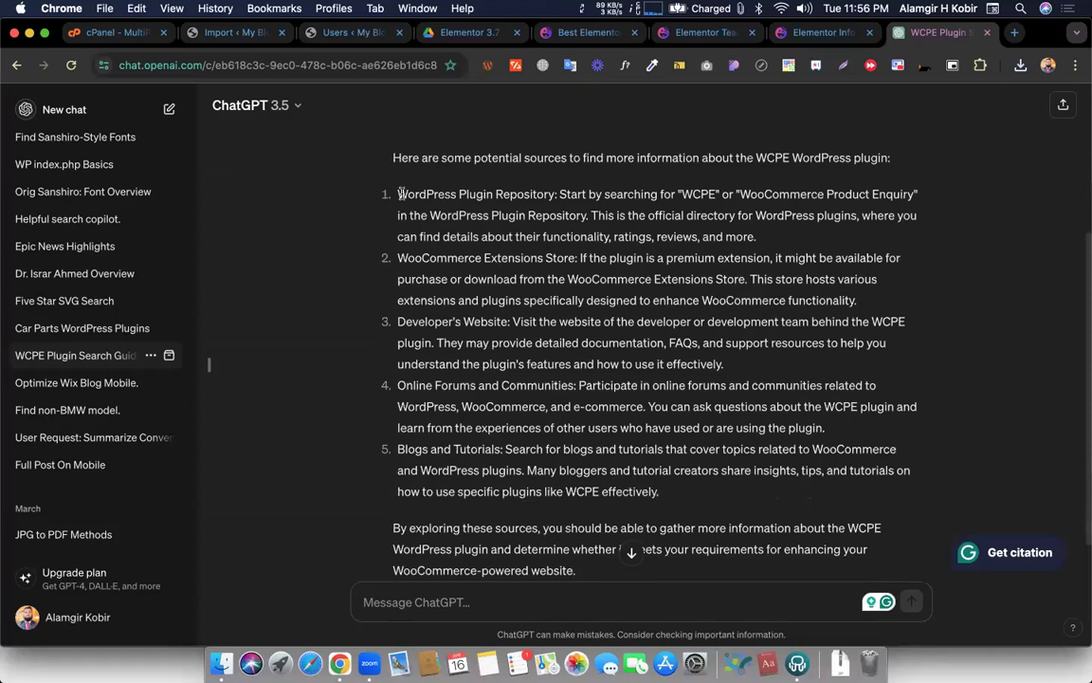
left_click_drag(400, 193, 524, 194)
left_click_drag(397, 258, 516, 278)
left_click_drag(400, 322, 490, 342)
scroll(405, 322, "down", 2)
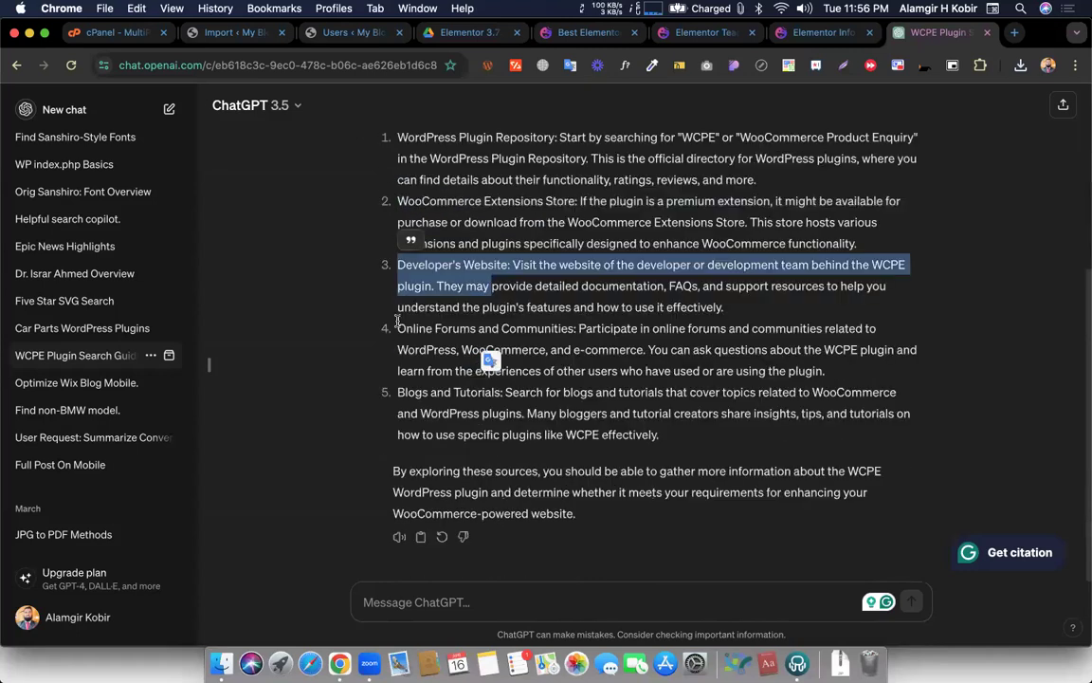
left_click_drag(396, 323, 575, 371)
left_click_drag(399, 391, 617, 463)
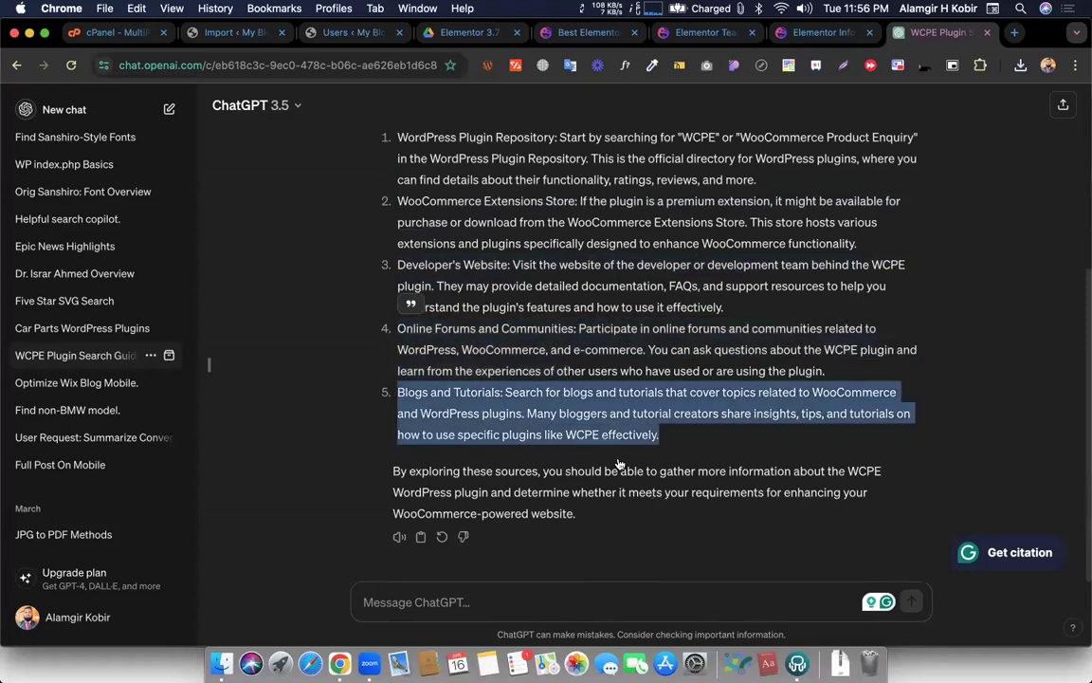
left_click(400, 347)
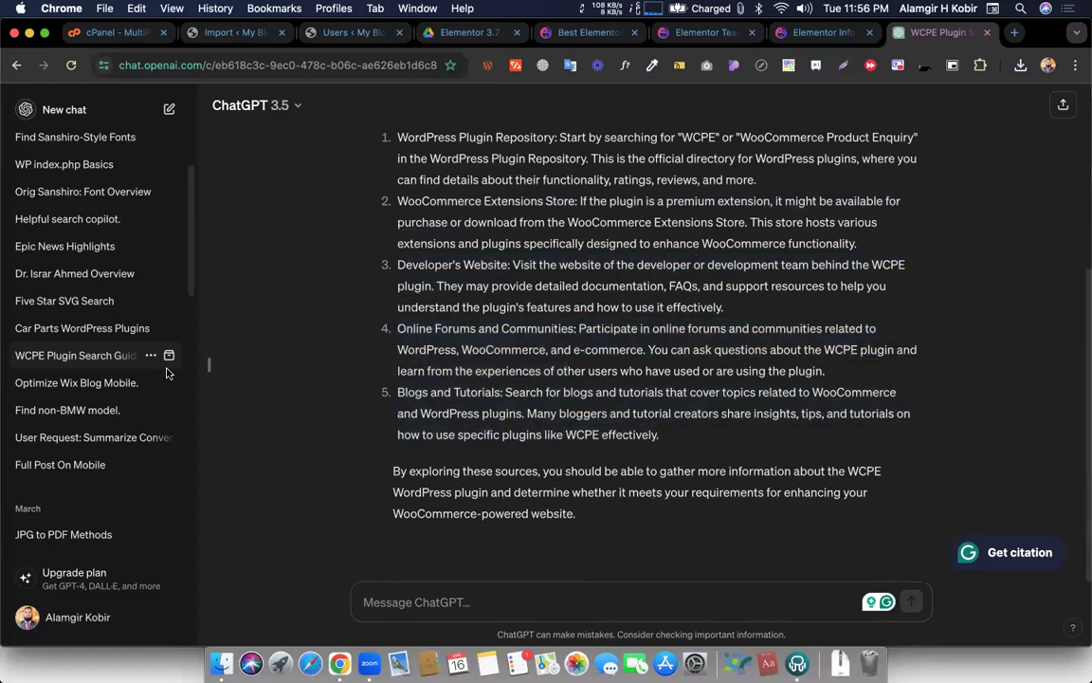
Scroll down the chat history toward the '20% of 2500: 500' conversation
scroll(142, 432, "down", 4)
scroll(100, 422, "down", 4)
scroll(98, 417, "down", 20)
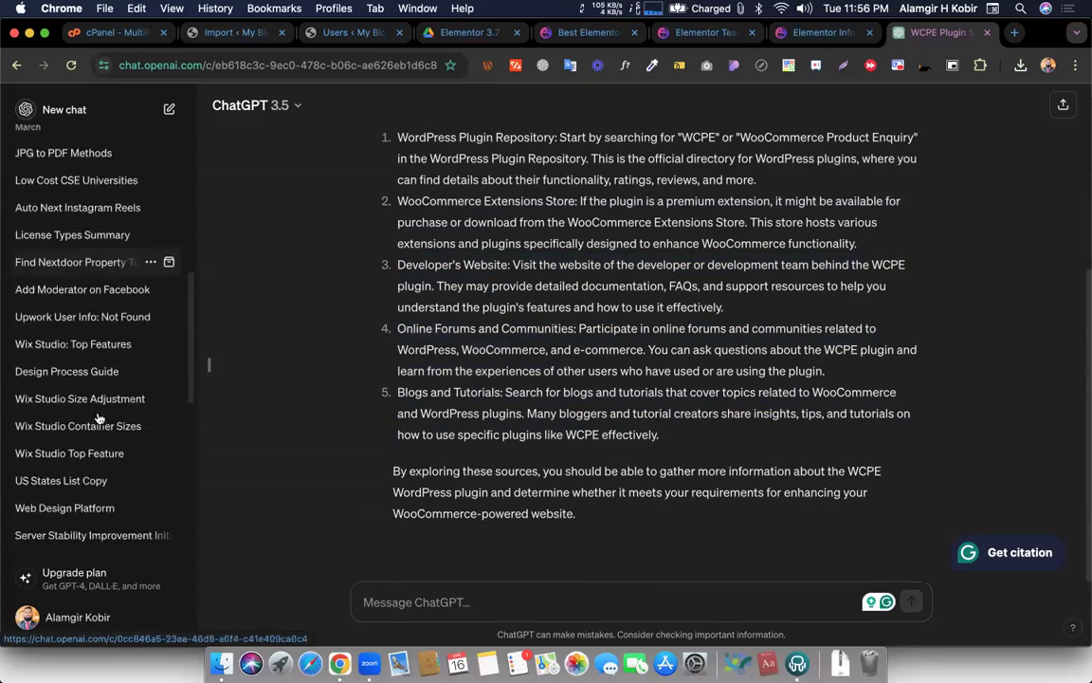
scroll(99, 417, "down", 7)
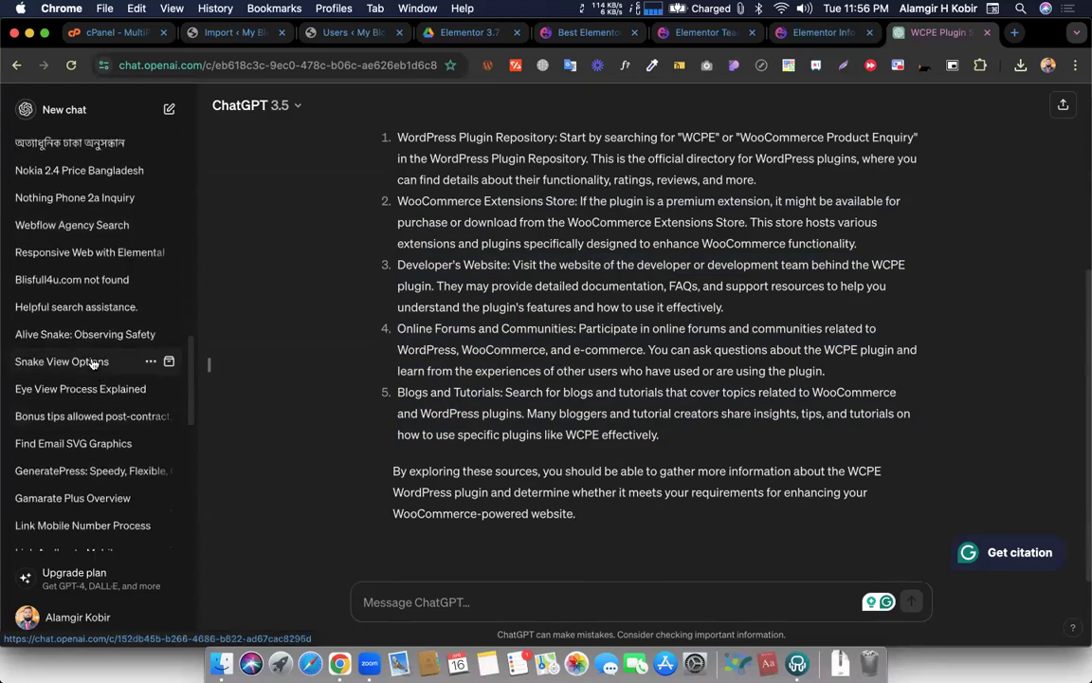
scroll(93, 360, "down", 1)
scroll(93, 360, "down", 4)
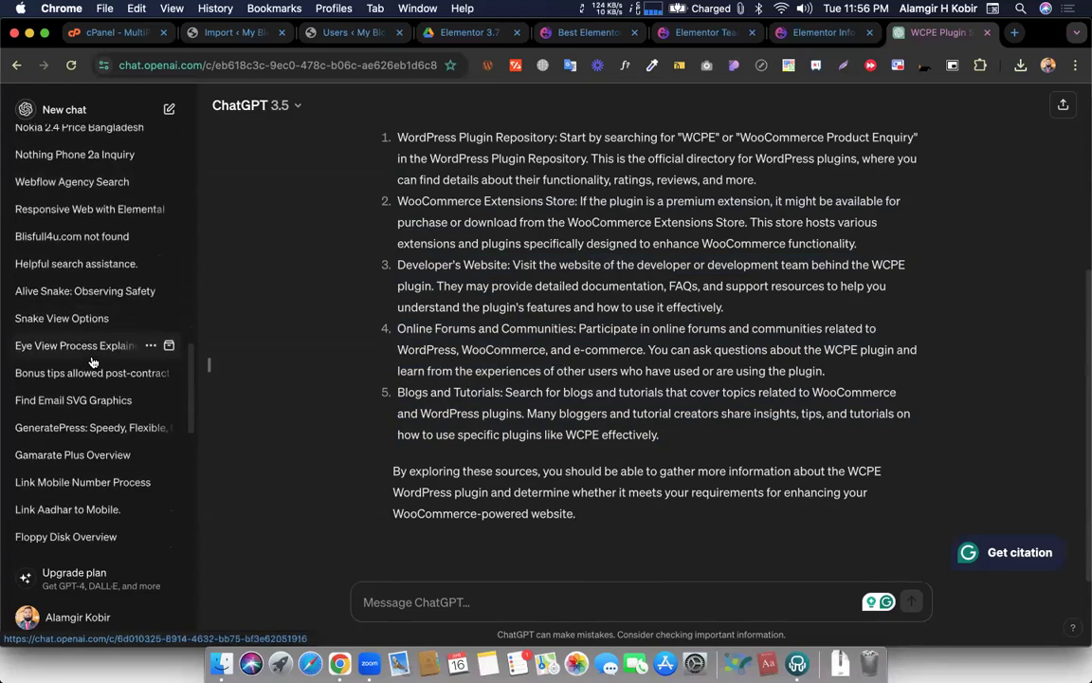
scroll(91, 313, "down", 5)
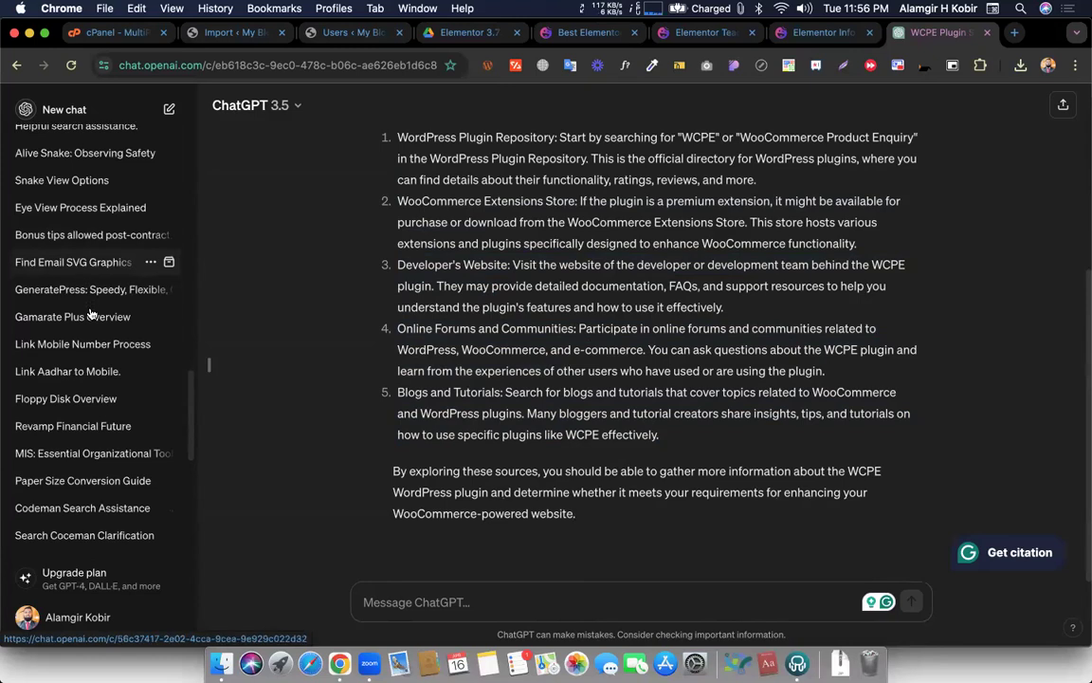
scroll(87, 431, "down", 1)
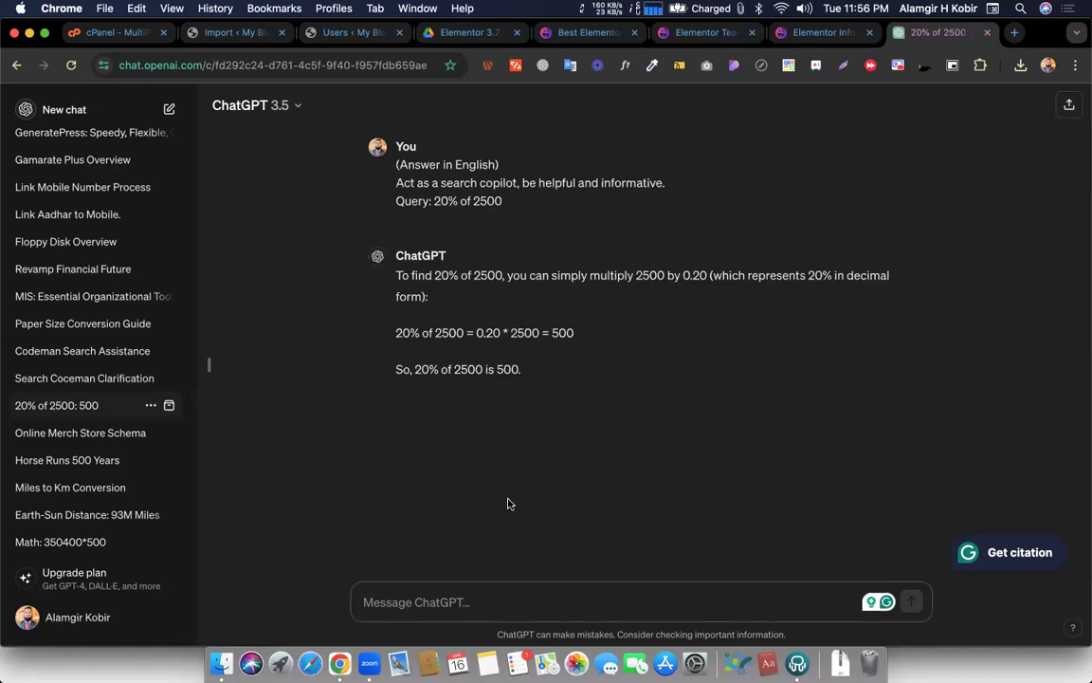
Review the '20% of 2500' query in the earlier conversation
left_click_drag(438, 205, 509, 207)
left_click(473, 196)
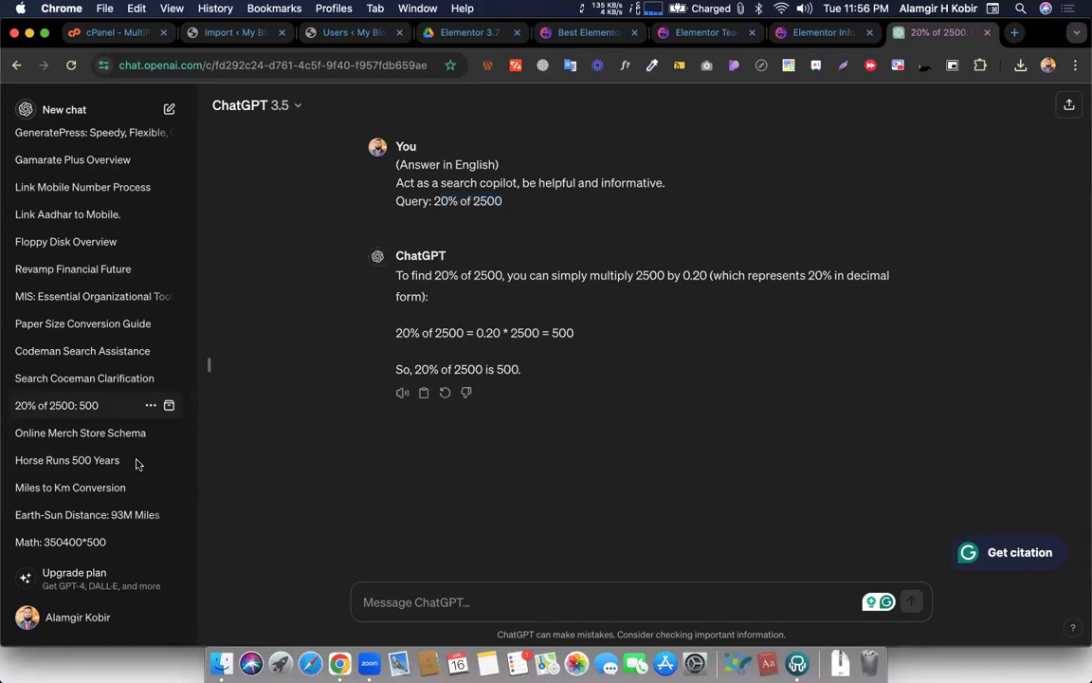
scroll(136, 463, "down", 8)
scroll(56, 429, "down", 2)
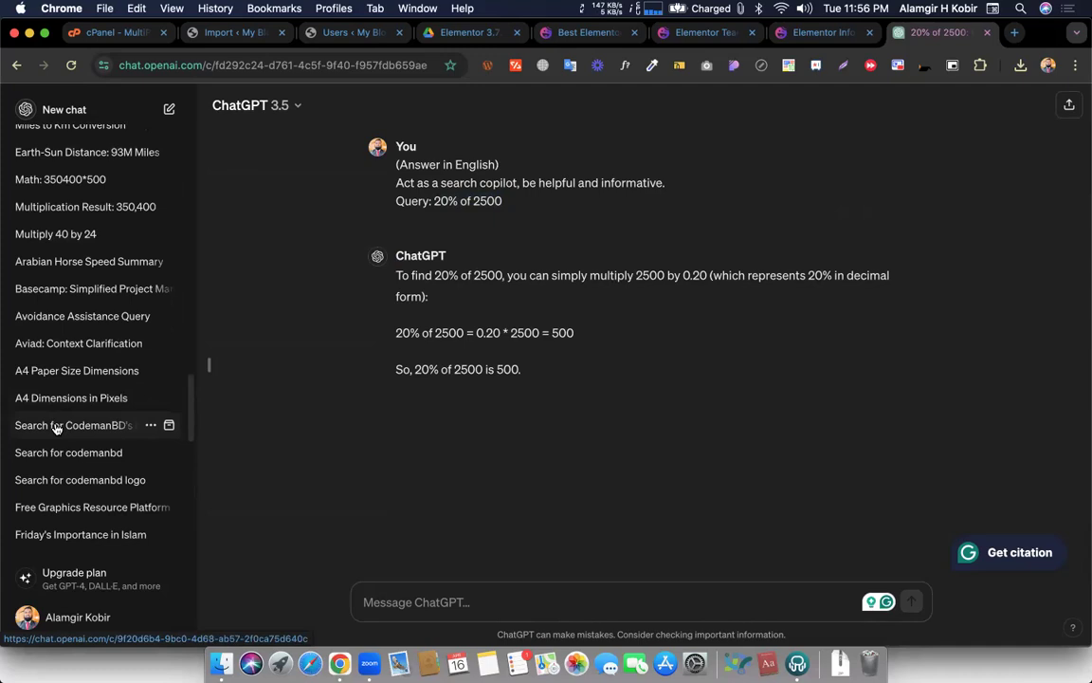
Open the 'A4 Paper Size Dimensions' conversation and scroll through the sidebar list
left_click(49, 374)
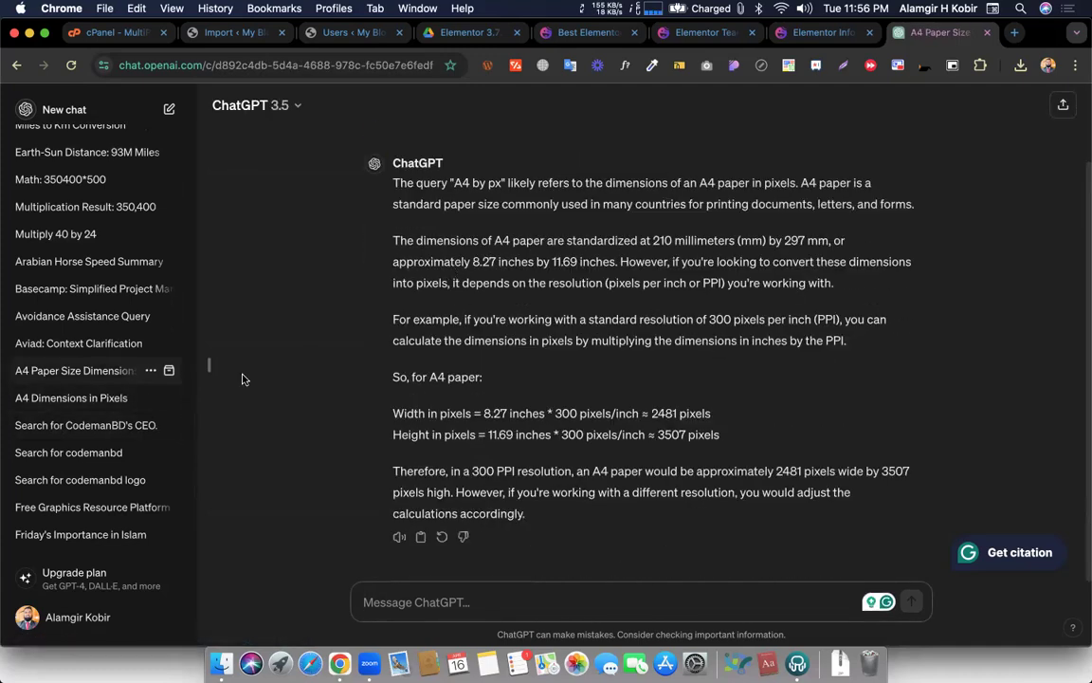
scroll(106, 453, "down", 15)
scroll(104, 455, "up", 18)
scroll(104, 455, "down", 10)
scroll(105, 455, "up", 20)
scroll(104, 455, "up", 5)
scroll(104, 455, "down", 12)
scroll(104, 455, "down", 5)
scroll(105, 455, "up", 1)
scroll(104, 455, "down", 5)
scroll(105, 455, "up", 5)
scroll(105, 455, "up", 10)
key("ctrl+Left")
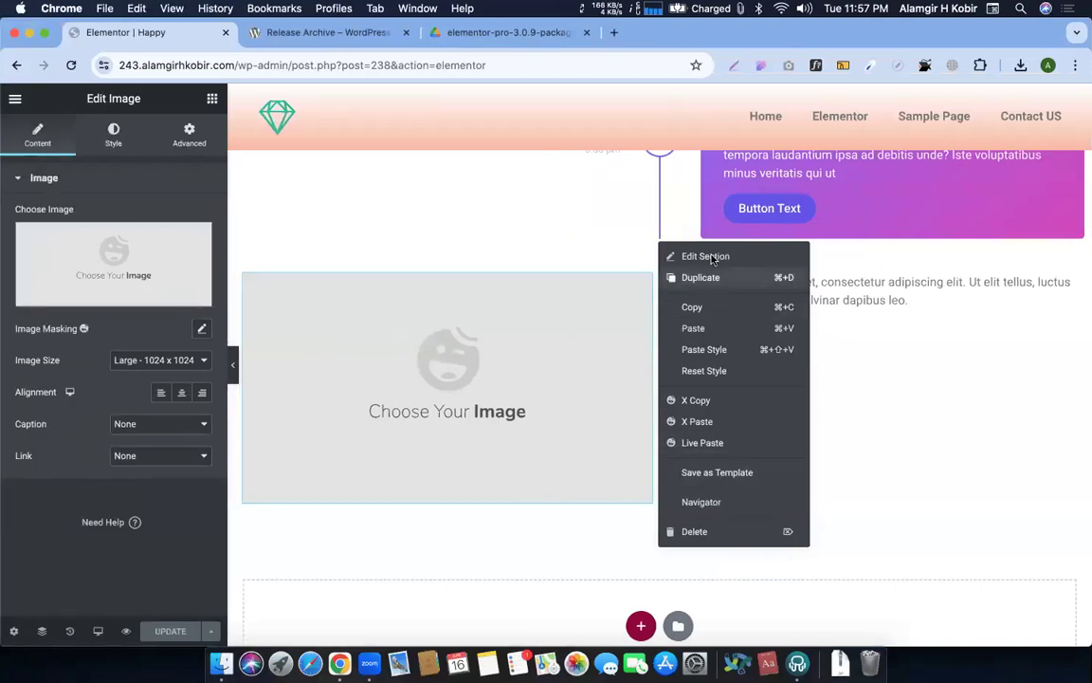
Close the section menu to reveal the timeline widget's Design 12 settings
left_click(585, 473)
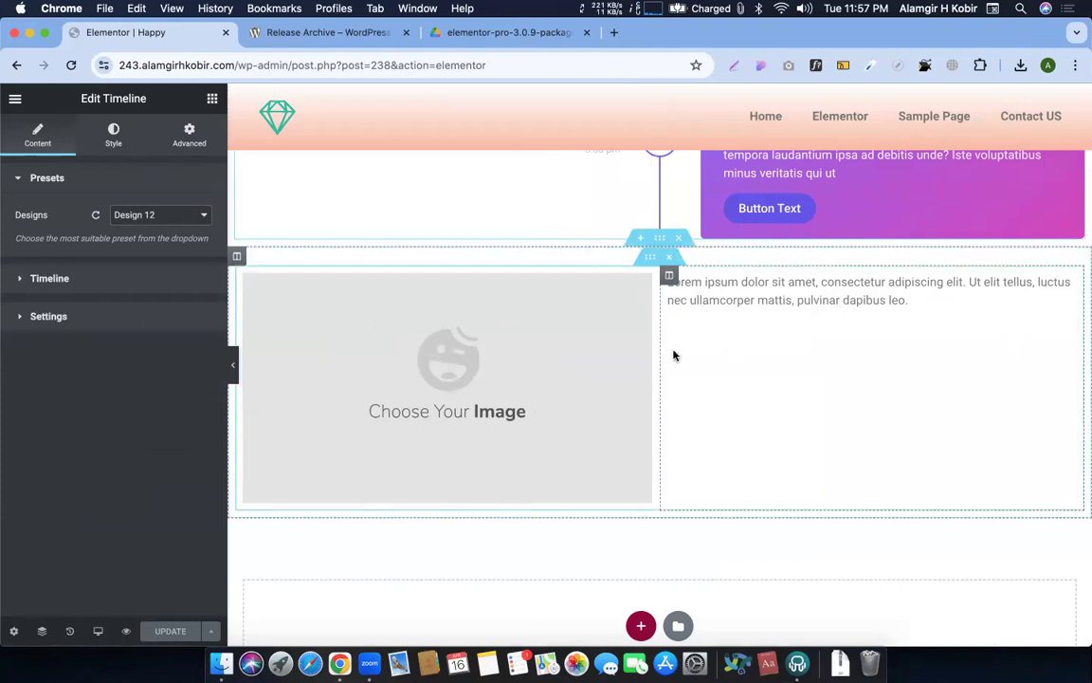
key("ctrl+Right")
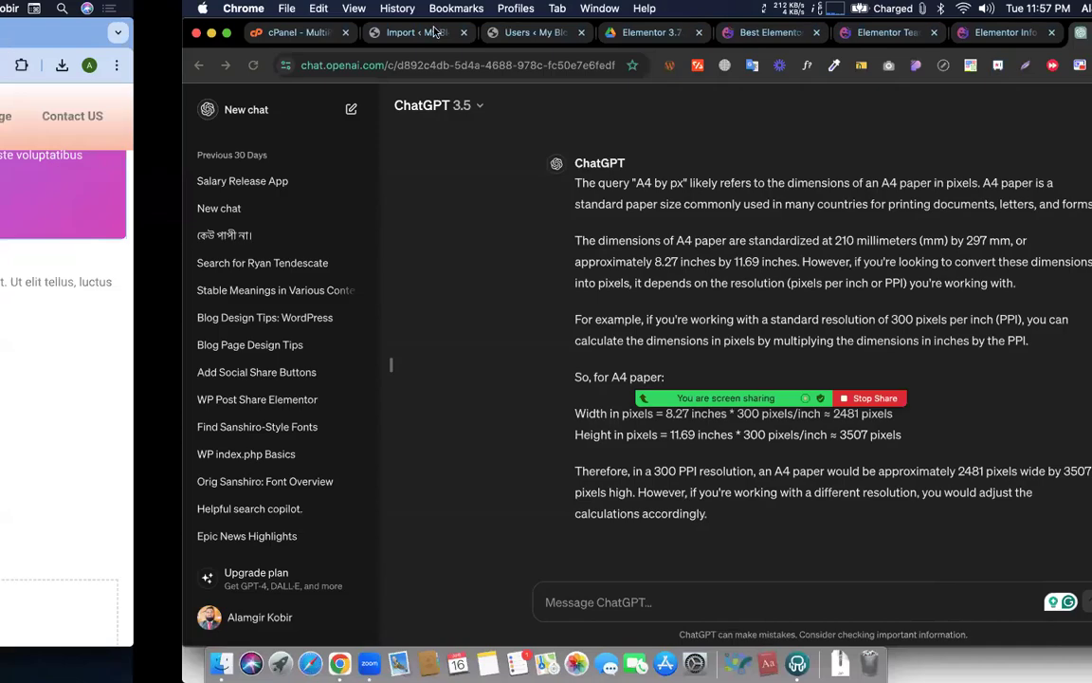
Open the precisionraceworks.com and All Model/Year spreadsheets from Google Drive's suggested files
right_click(446, 37)
left_click(431, 35)
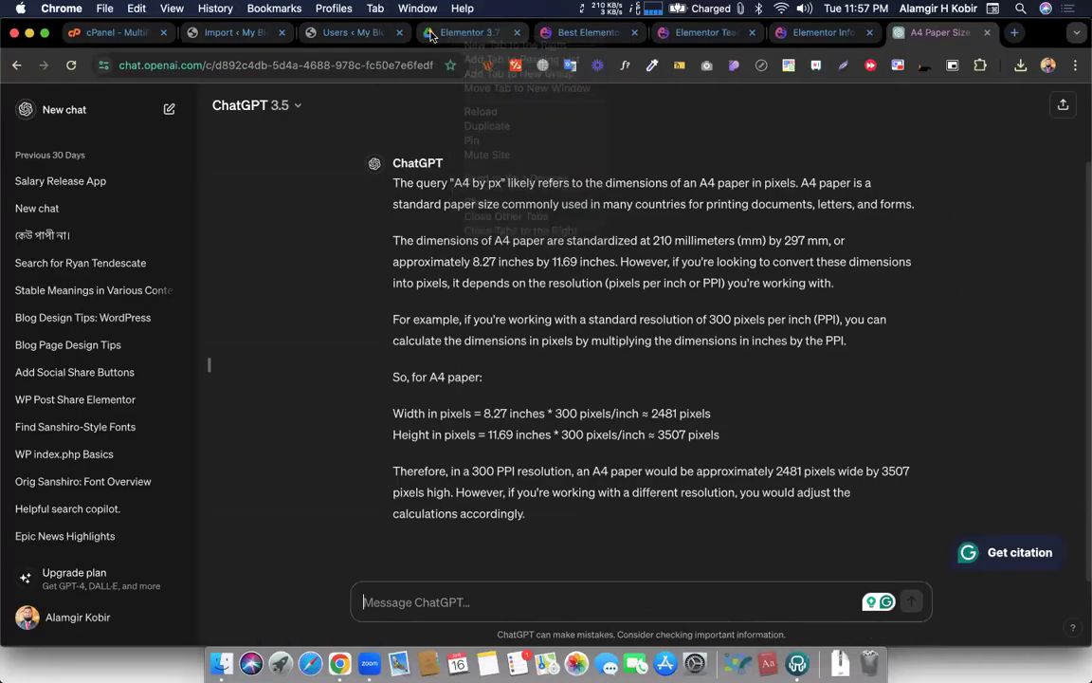
left_click(457, 35)
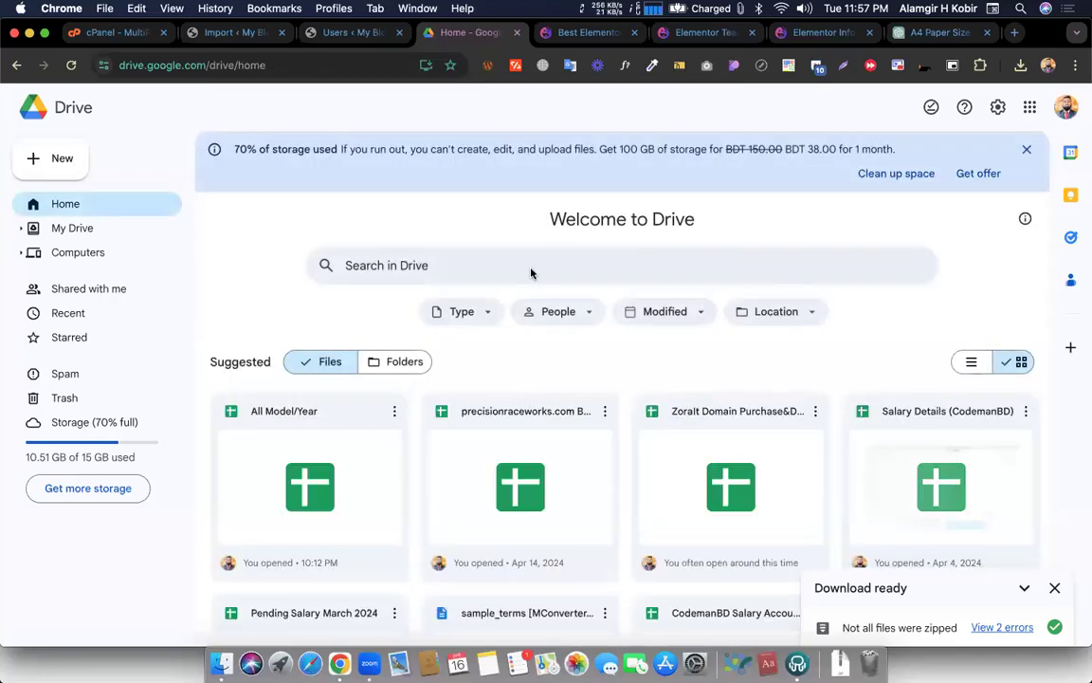
scroll(518, 439, "down", 1)
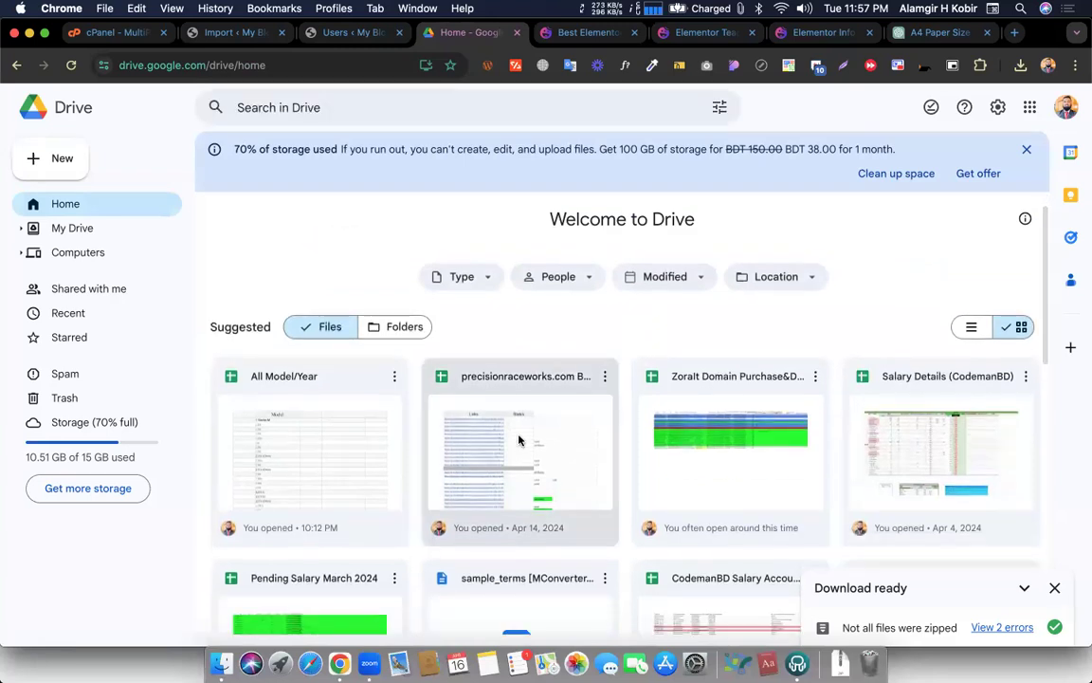
left_click(538, 442)
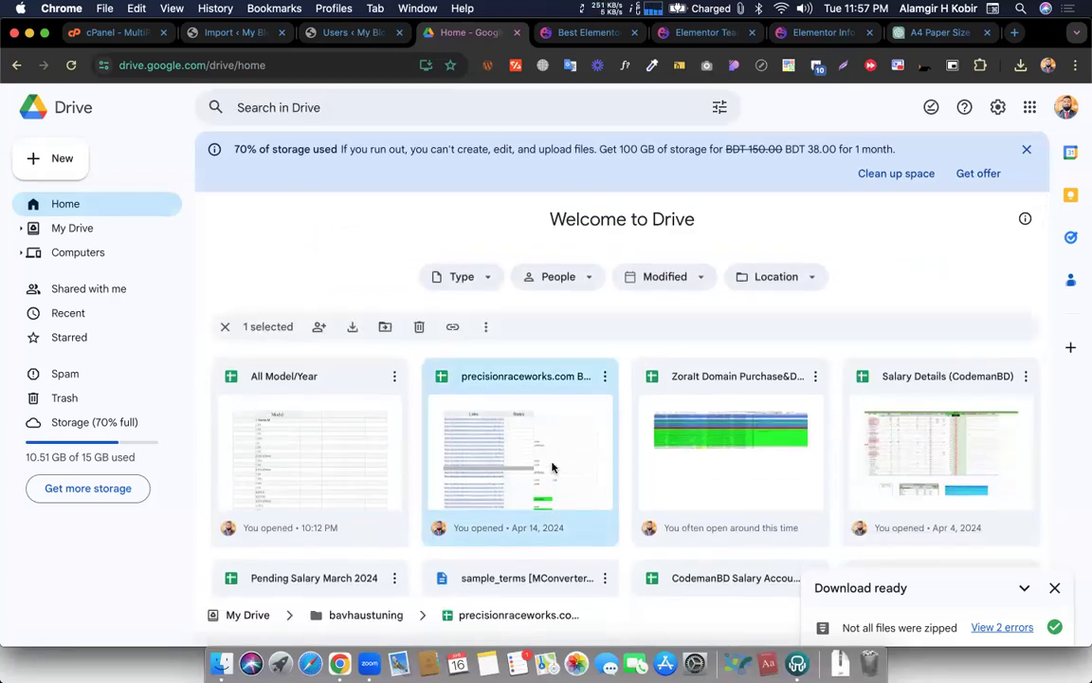
double_click(552, 467)
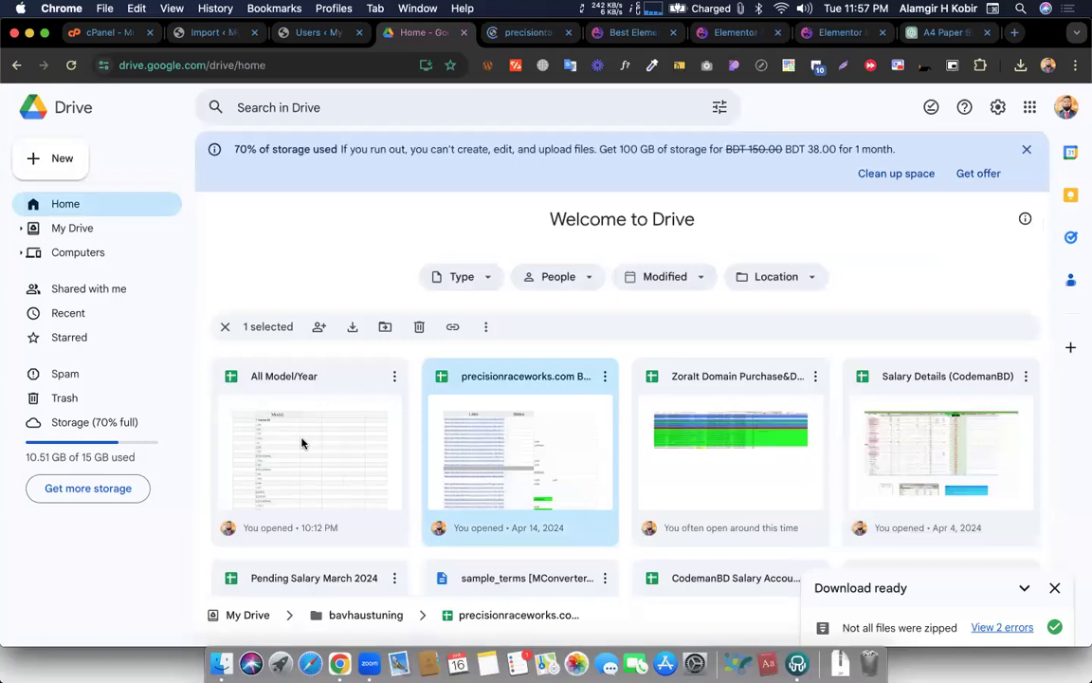
double_click(299, 441)
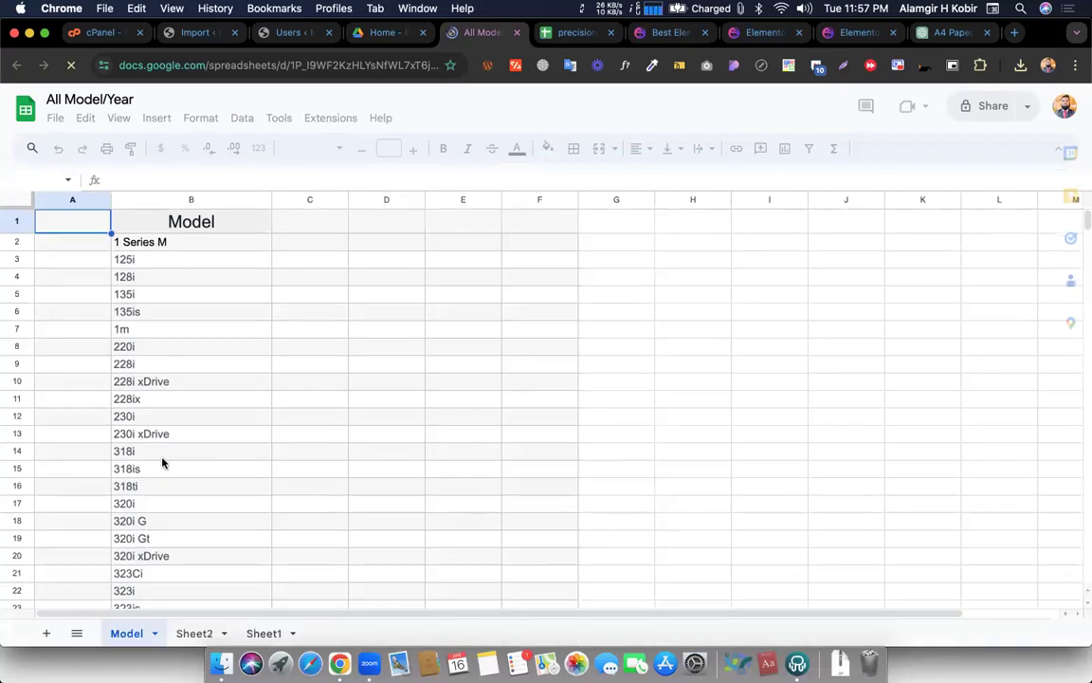
Select model names B2:B31, then select the whole Model column C on Sheet2
left_click(172, 294)
left_click_drag(143, 242, 170, 514)
left_click(196, 639)
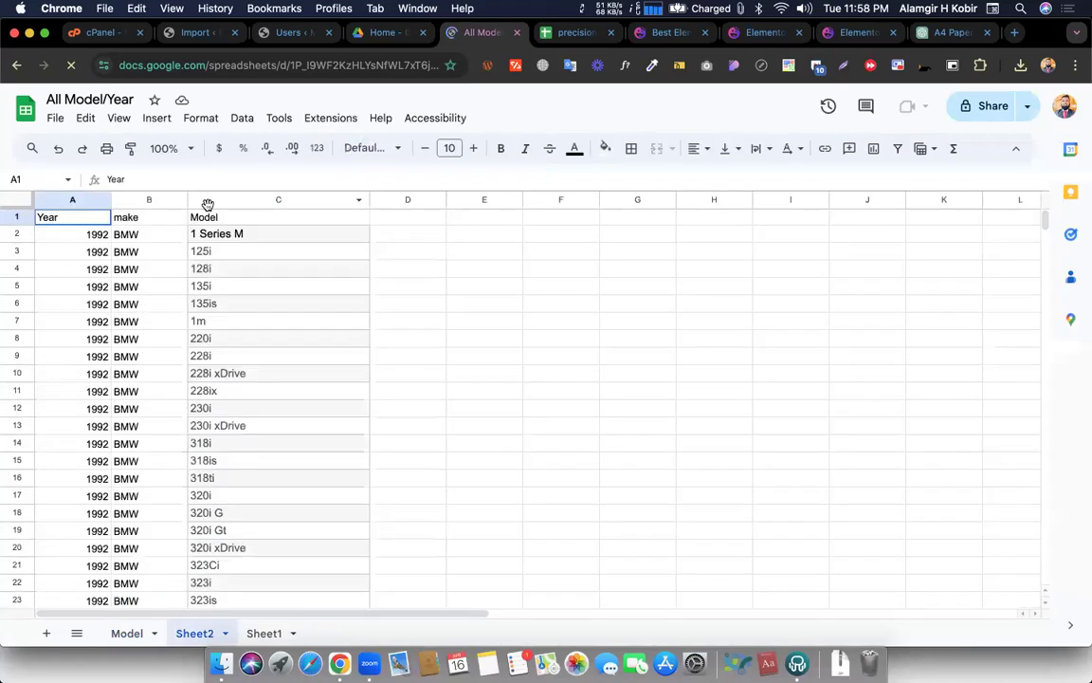
left_click(220, 201)
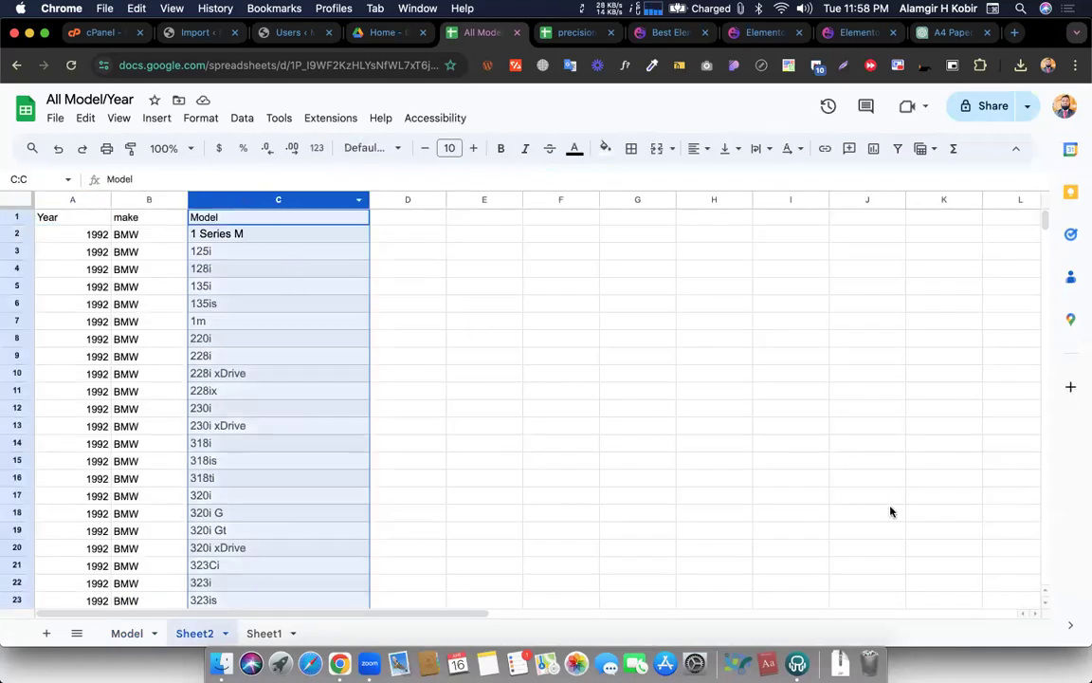
scroll(299, 412, "down", 20)
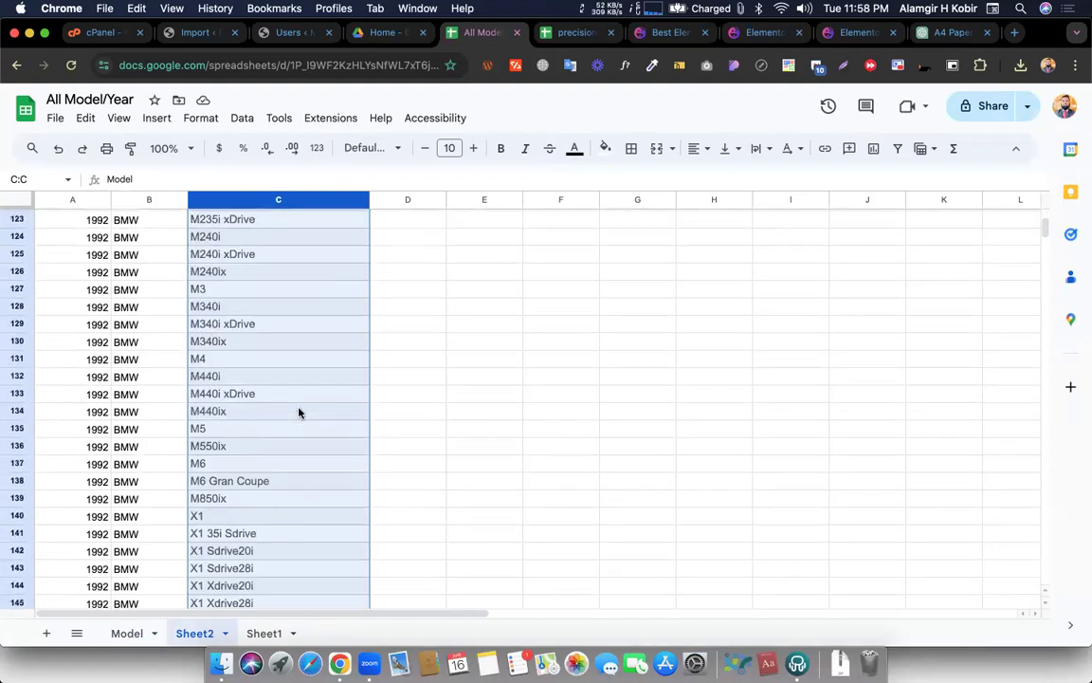
scroll(299, 412, "down", 20)
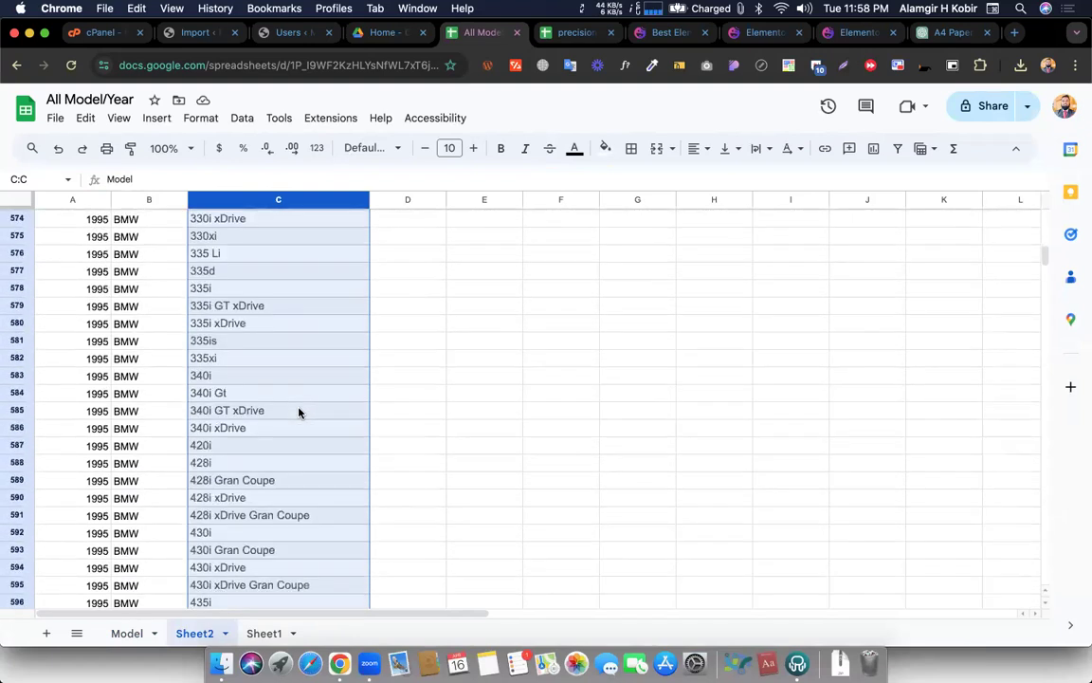
scroll(299, 413, "right", 10)
scroll(298, 412, "up", 20)
scroll(298, 412, "left", 10)
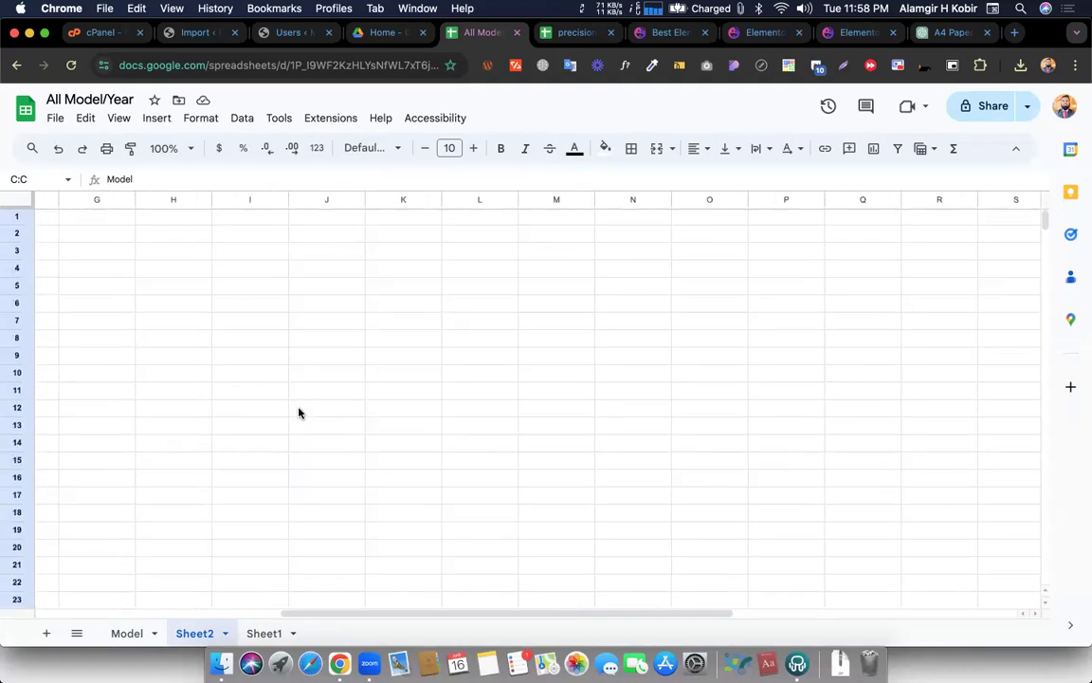
Copy '1 Series M' from cell C2 on Sheet2
left_click(247, 238)
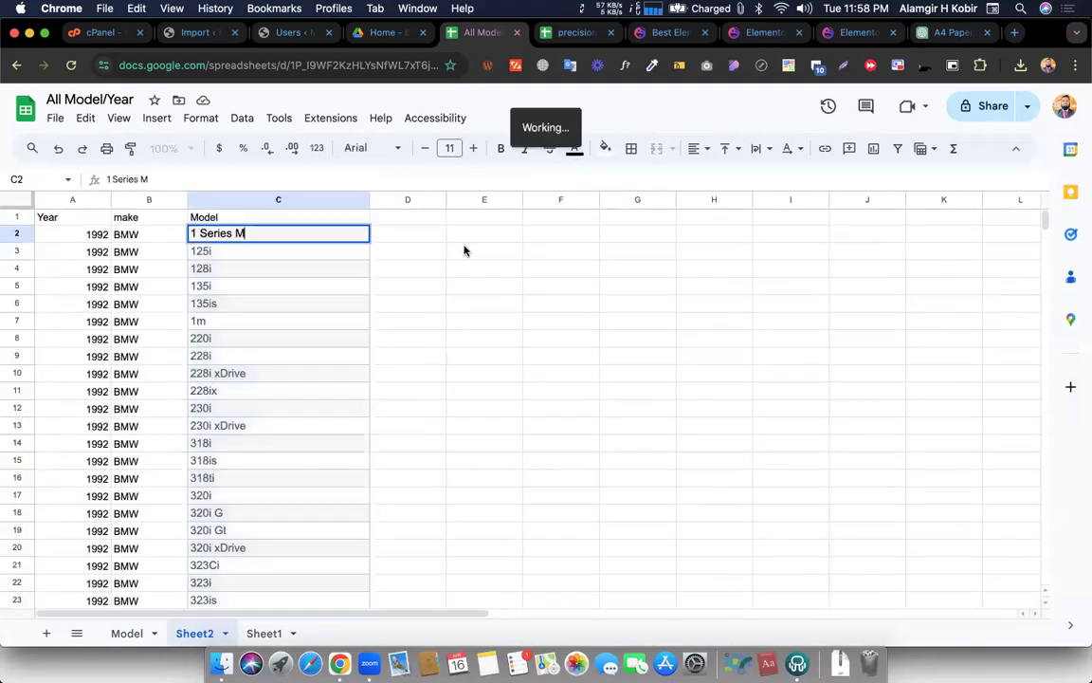
left_click(668, 241)
left_click(301, 236)
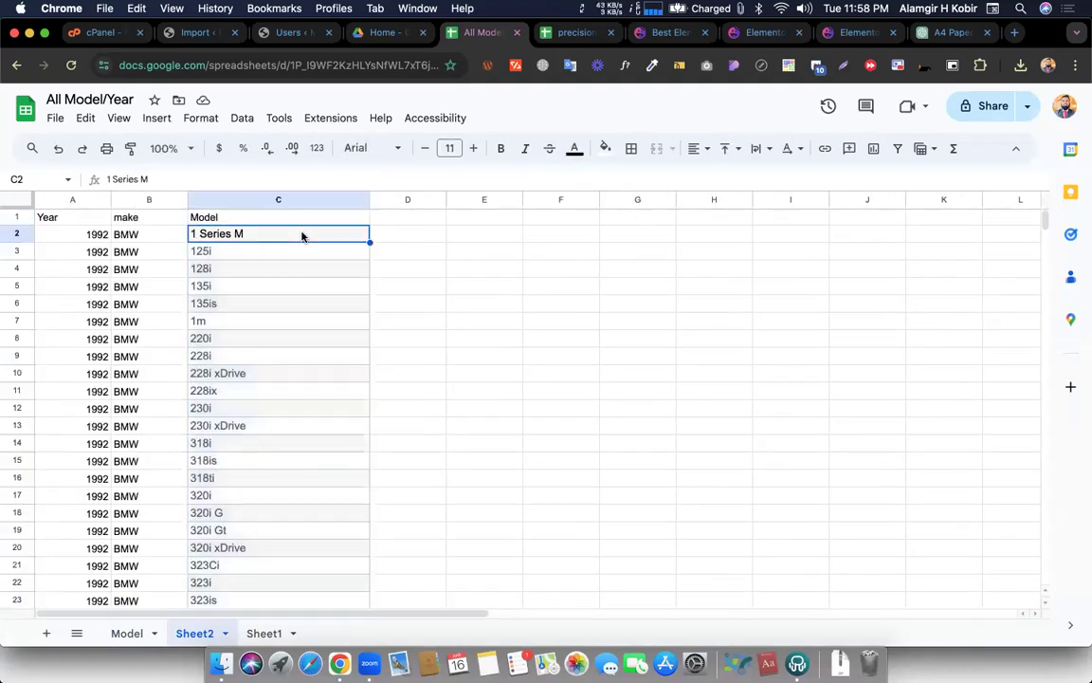
key("super+c")
right_click(481, 40)
left_click(461, 561)
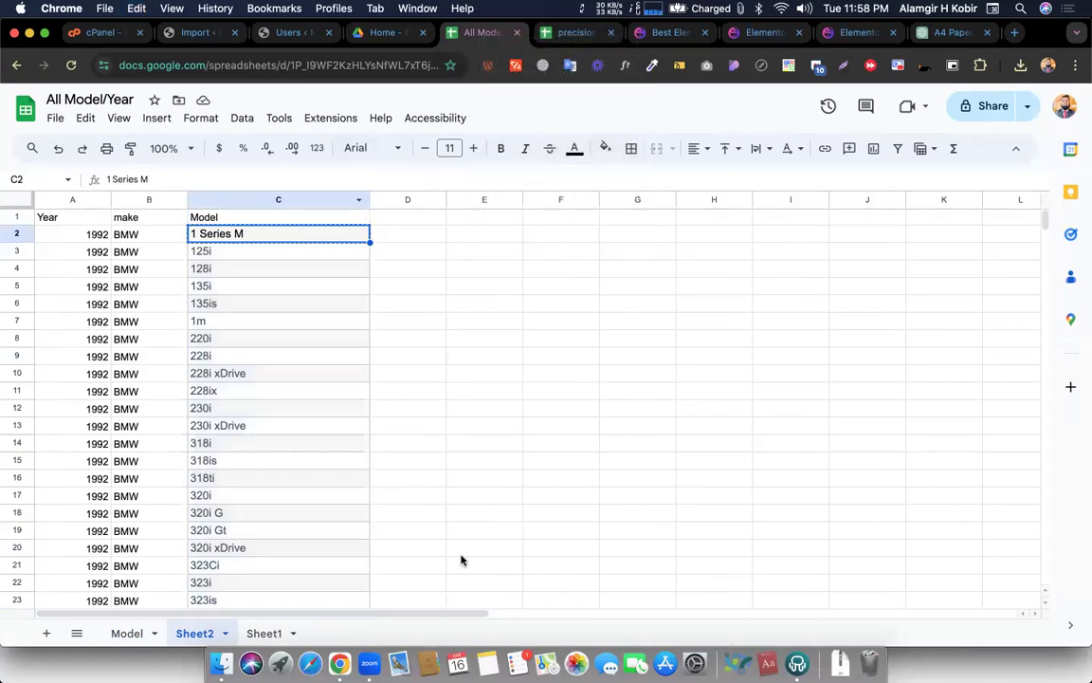
right_click(471, 43)
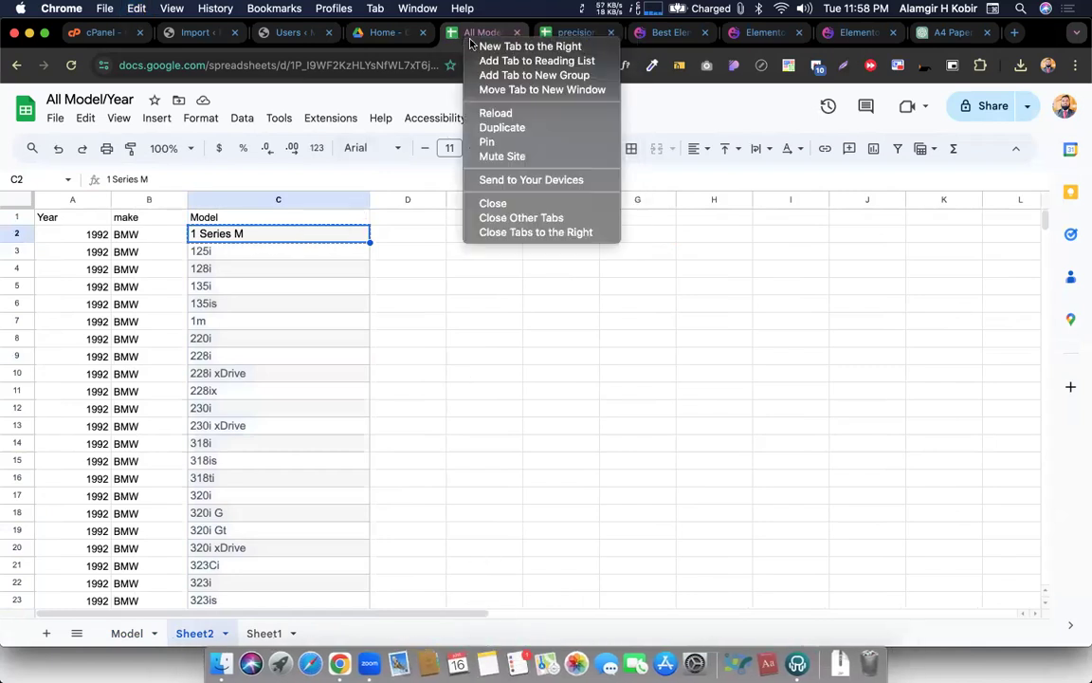
Start a fresh notepad.pw note in a new tab and type '1 Series M,'
left_click(479, 46)
type("note")
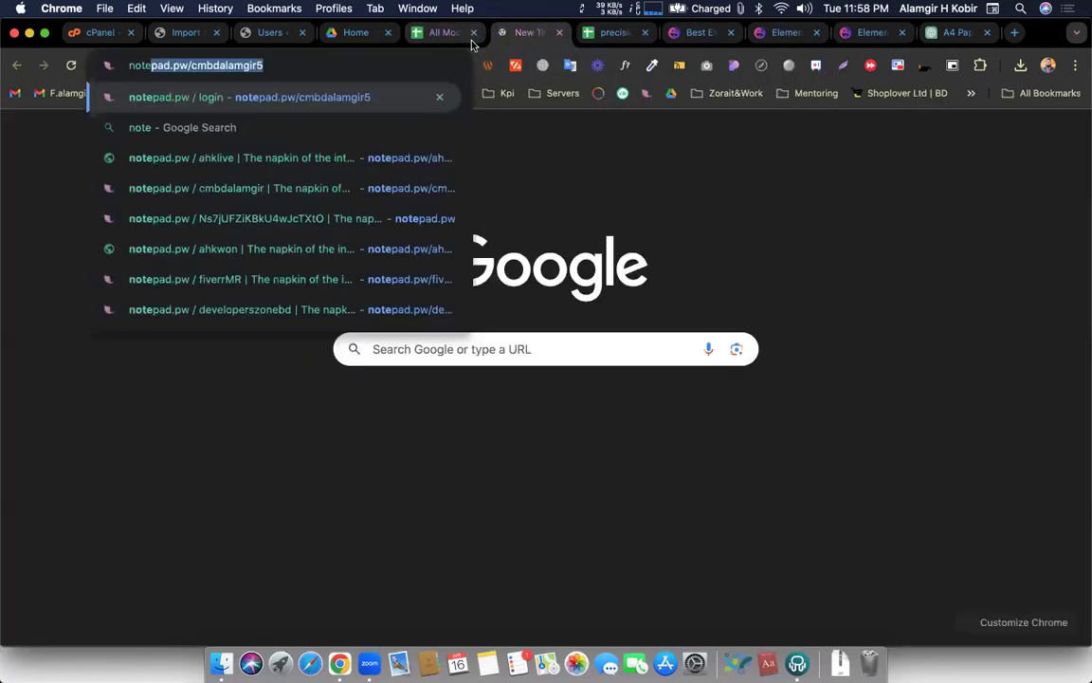
key("Right")
left_click_drag(185, 65, 265, 65)
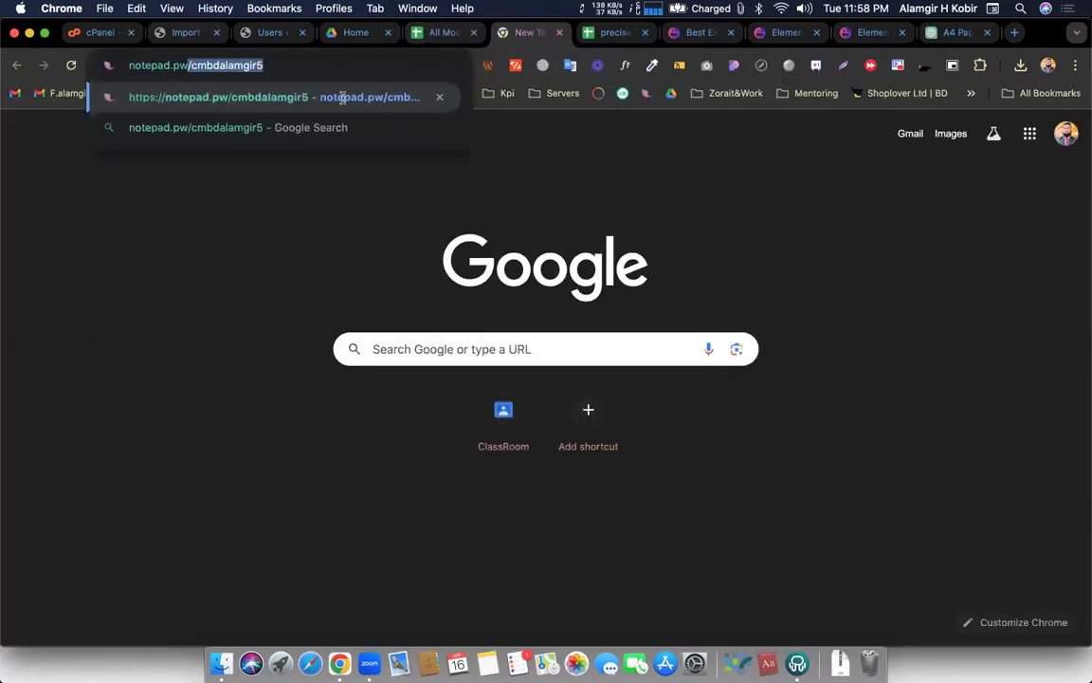
key("BackSpace")
key("Return")
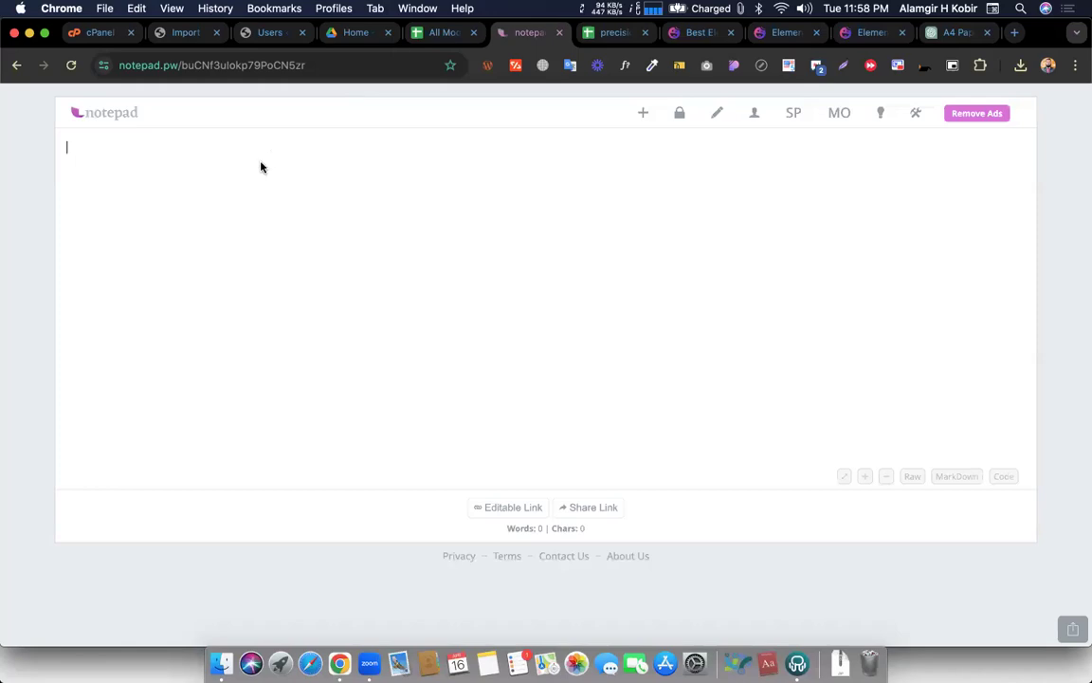
type("1 Series M,")
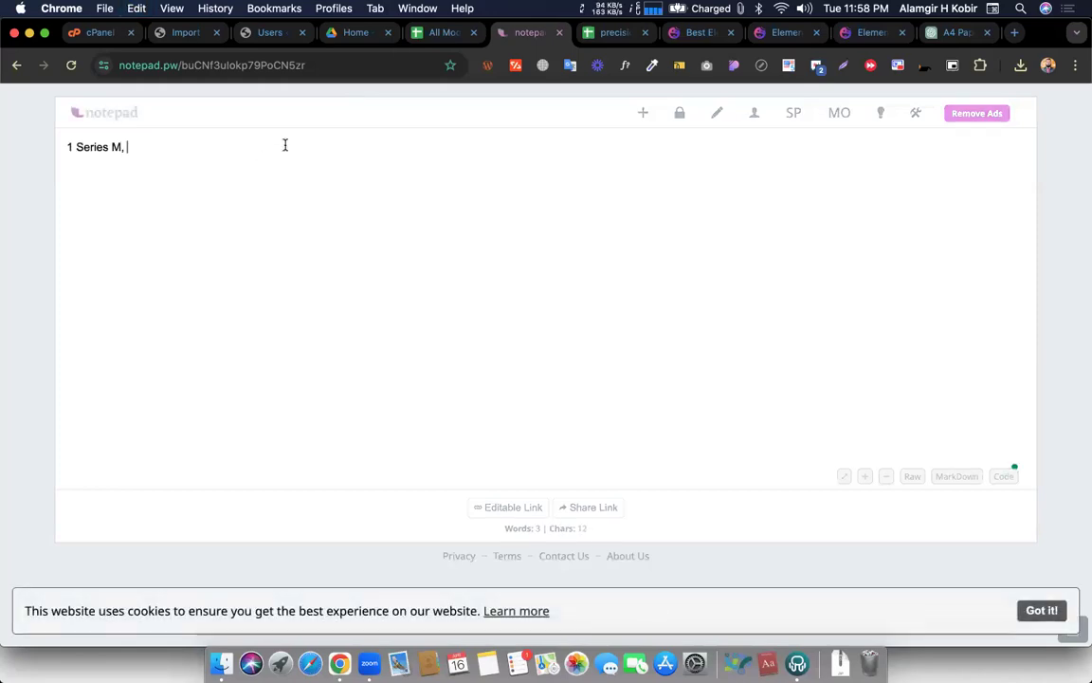
Add 125i from cell C3 so the note reads '1 Series M, 125i,'
key("ctrl+shift+Tab")
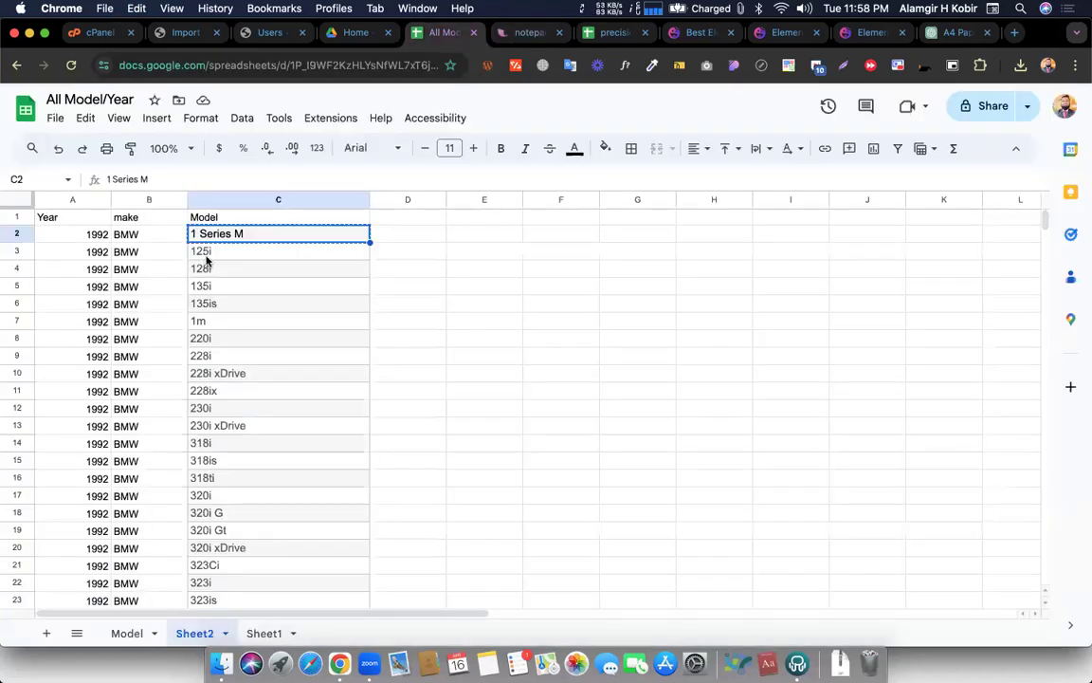
left_click(206, 254)
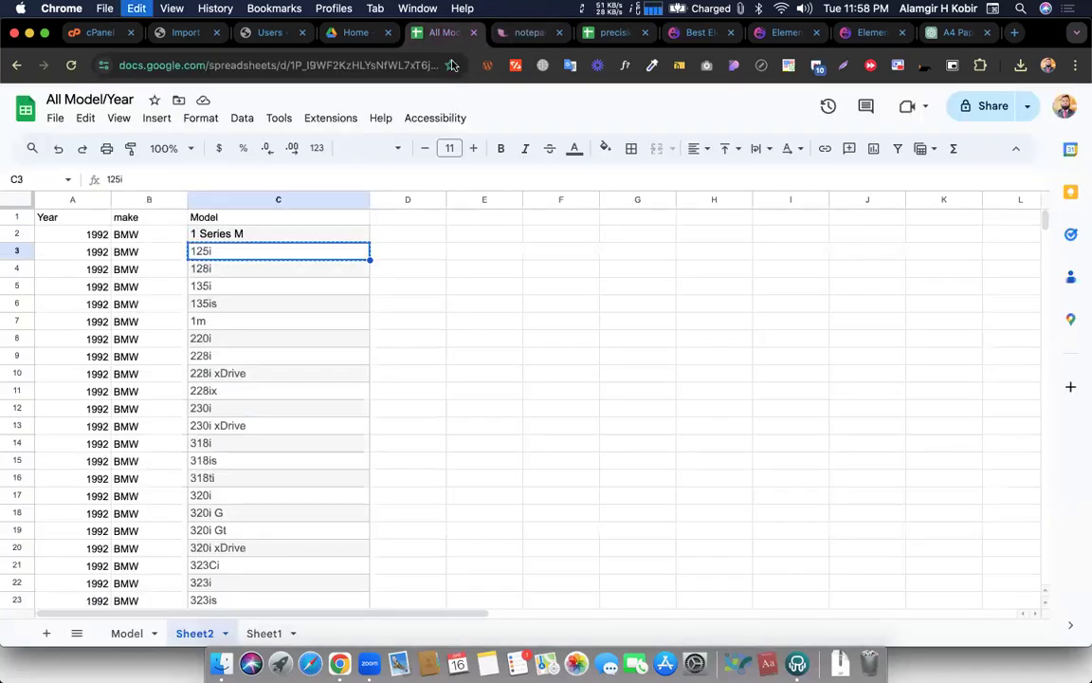
left_click(512, 34)
key("super+v")
type(",")
triple_click(137, 148)
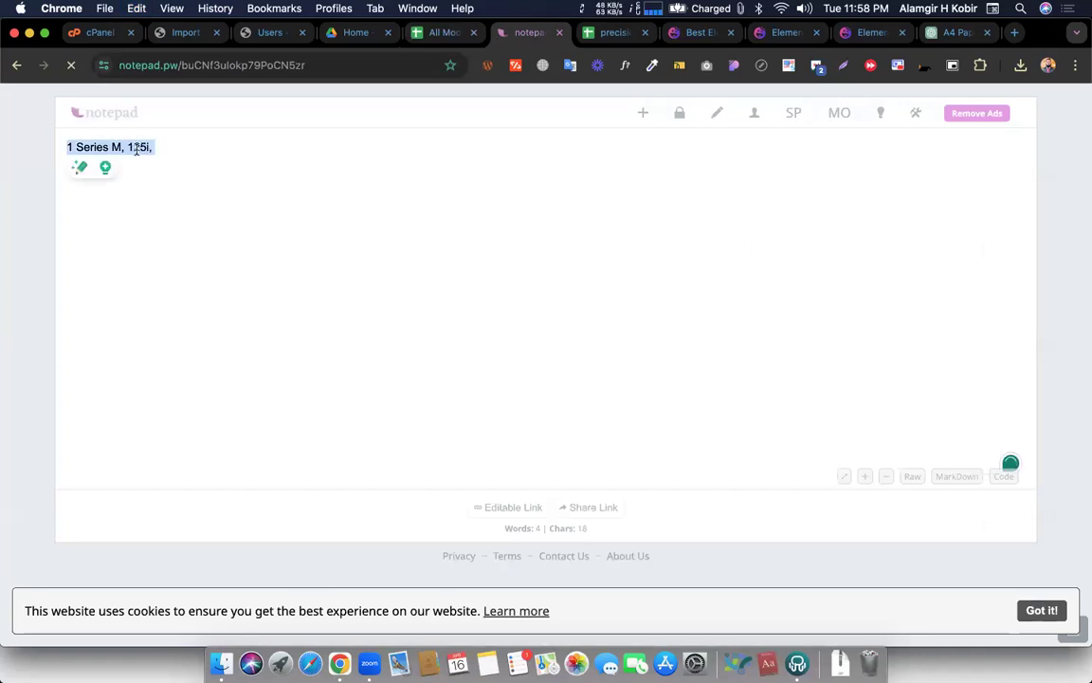
left_click(163, 152)
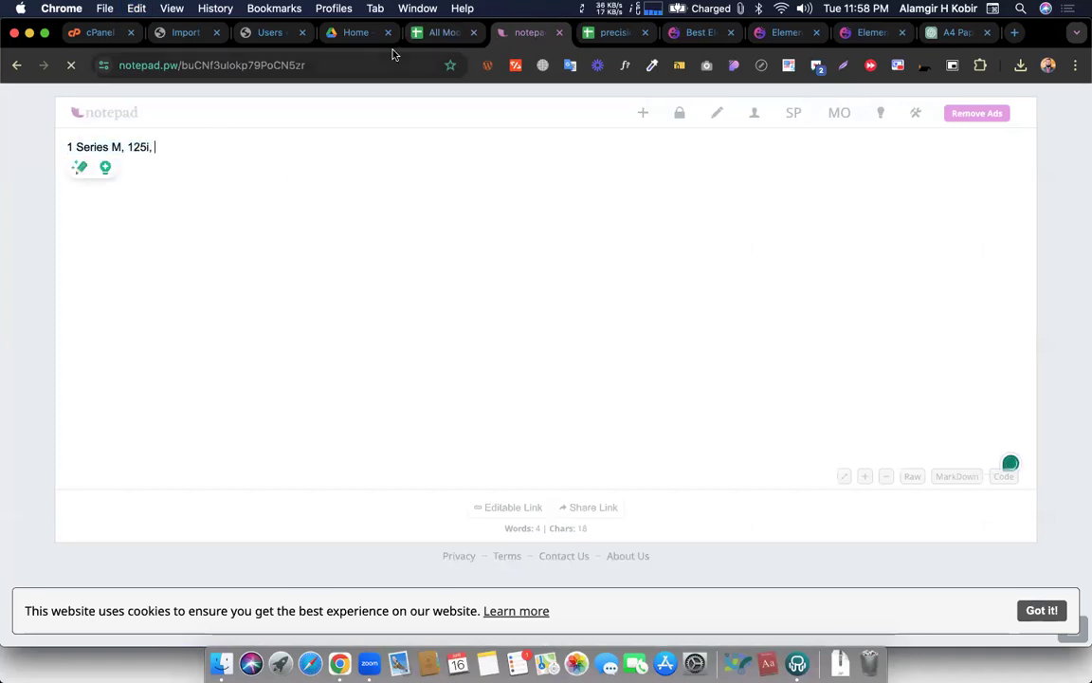
Select the model names C2 through C16, 1 Series M to 318ti, in the sheet
left_click(441, 32)
left_click_drag(210, 237, 313, 409)
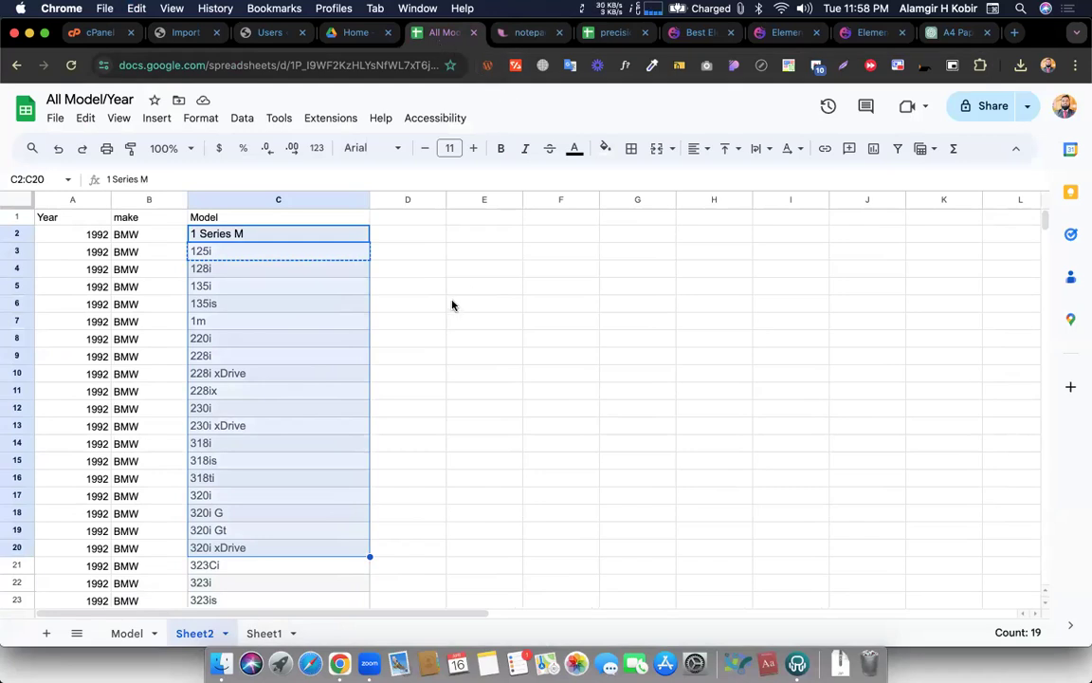
left_click(529, 29)
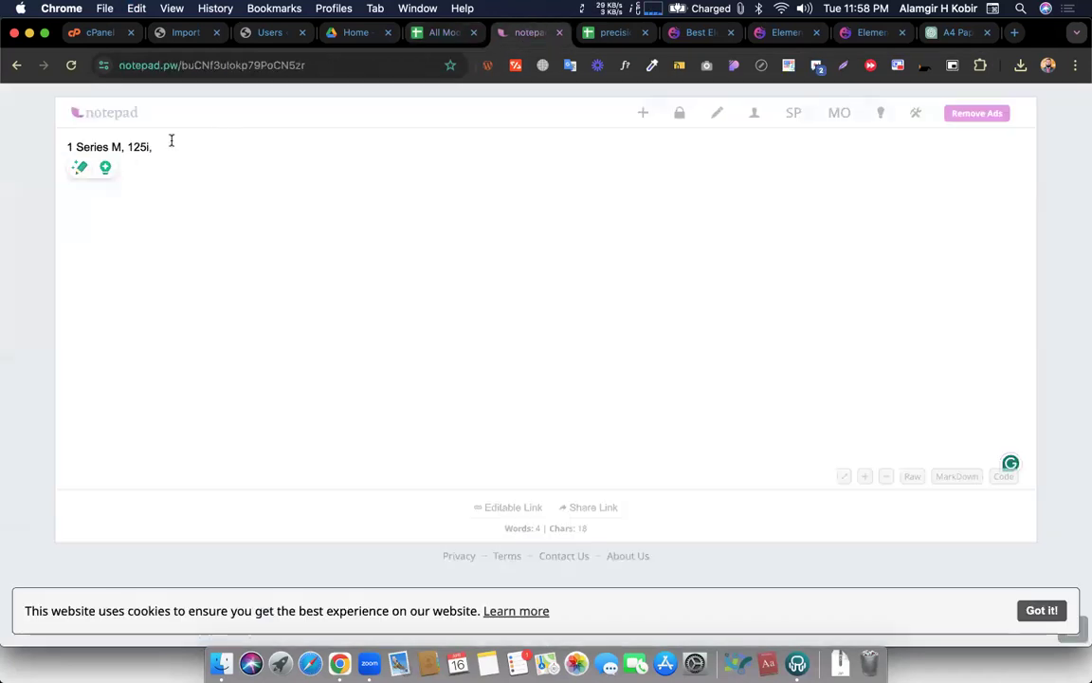
left_click(439, 35)
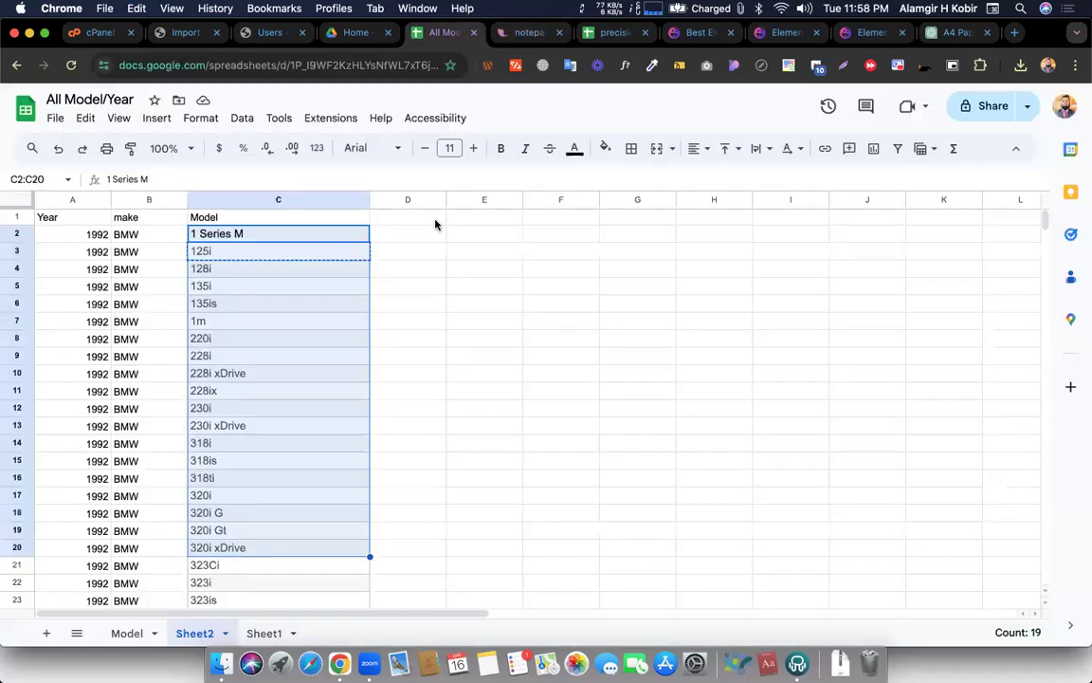
left_click_drag(236, 237, 236, 389)
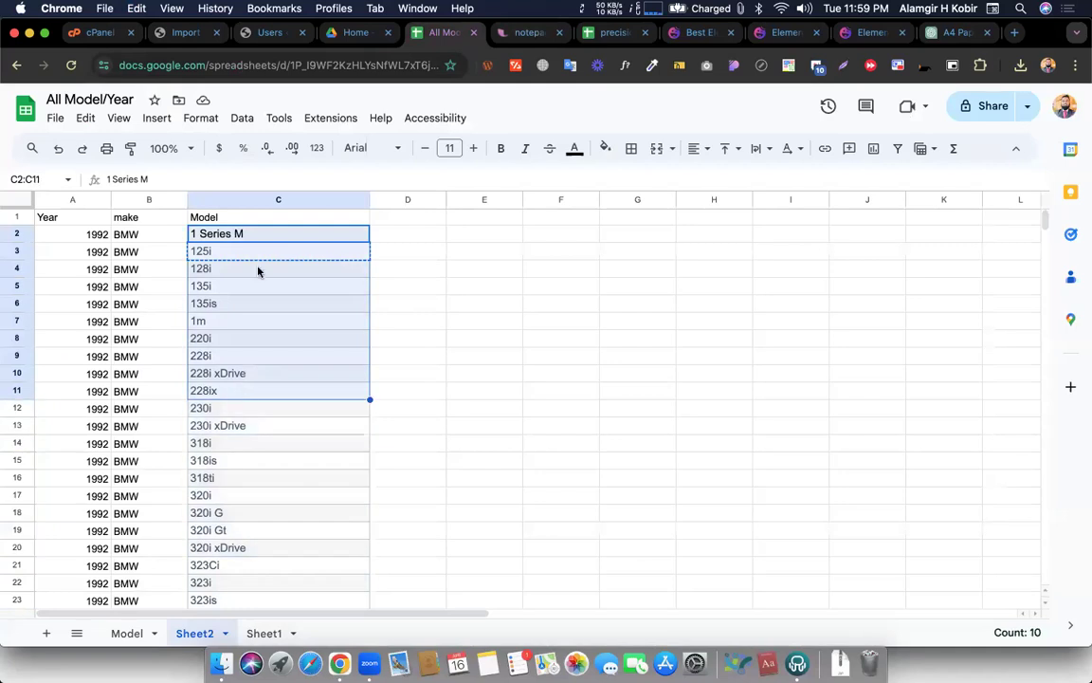
left_click_drag(240, 235, 238, 375)
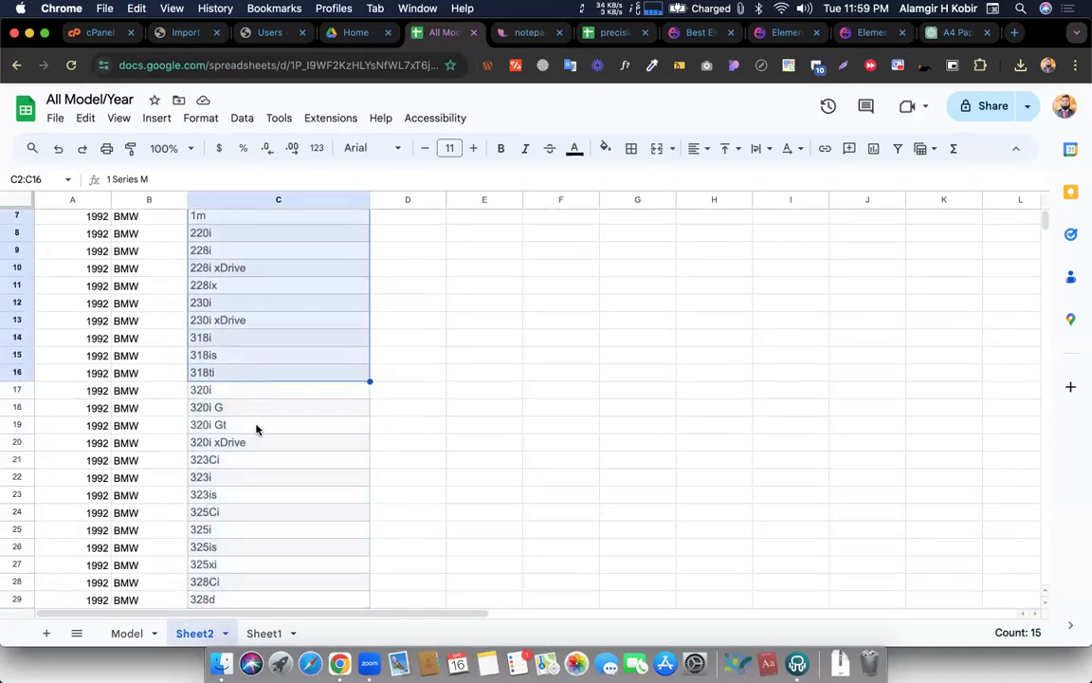
left_click(956, 32)
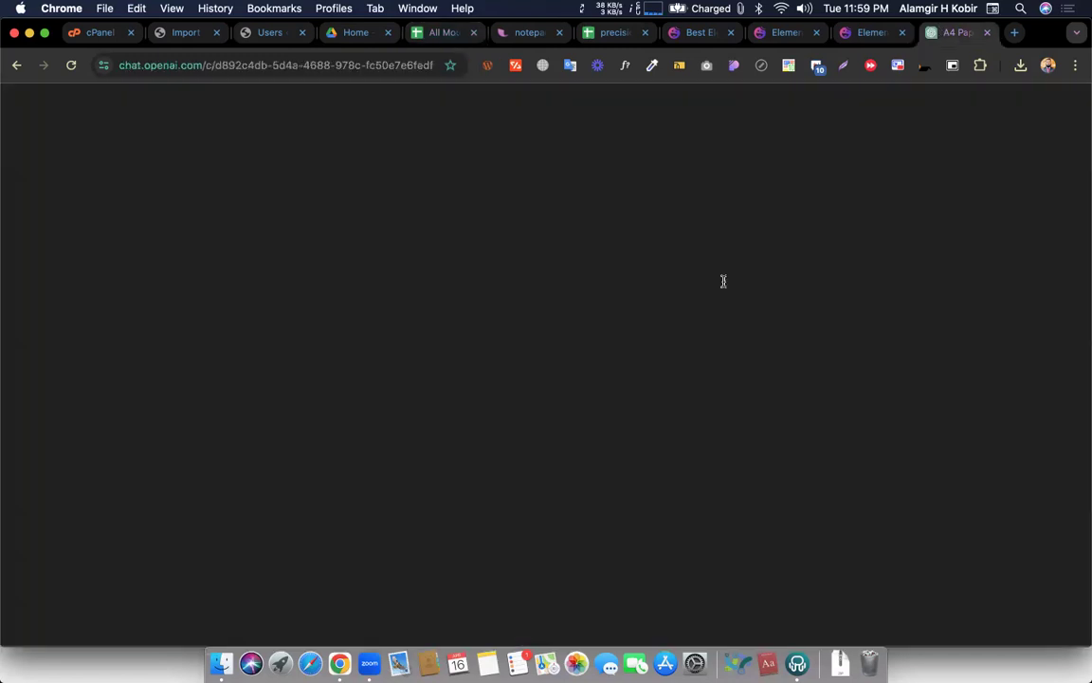
Paste the model list into ChatGPT and ask it to add a comma after every entry
key("super+v")
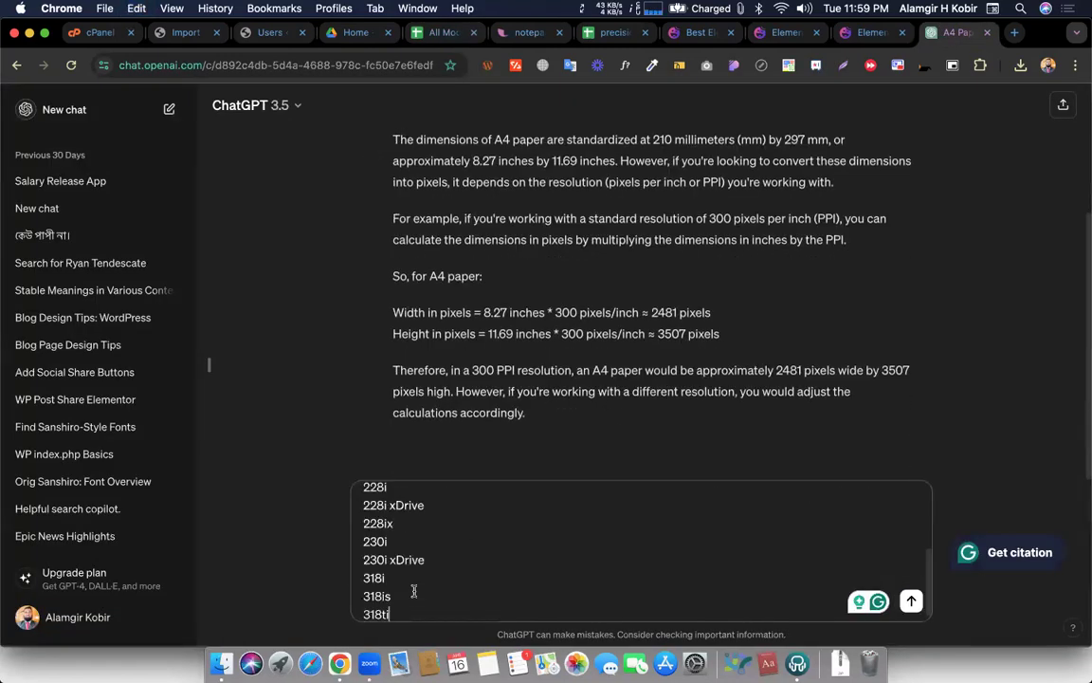
key("shift+Return")
type("add comma after ve")
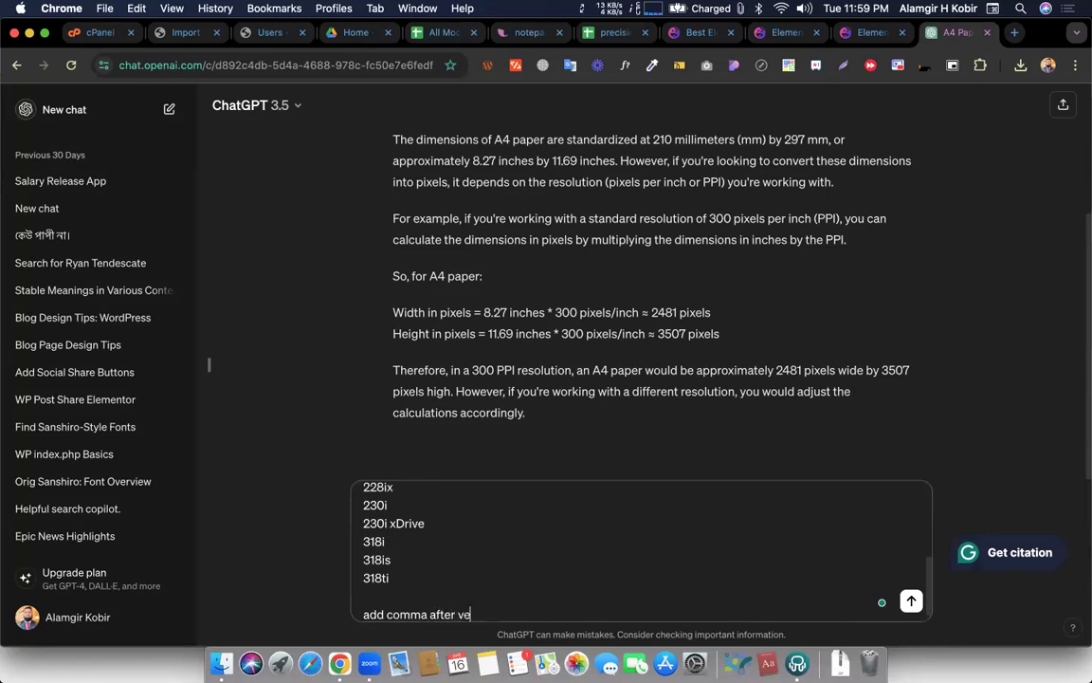
key("BackSpace")
key("BackSpace")
type("ev")
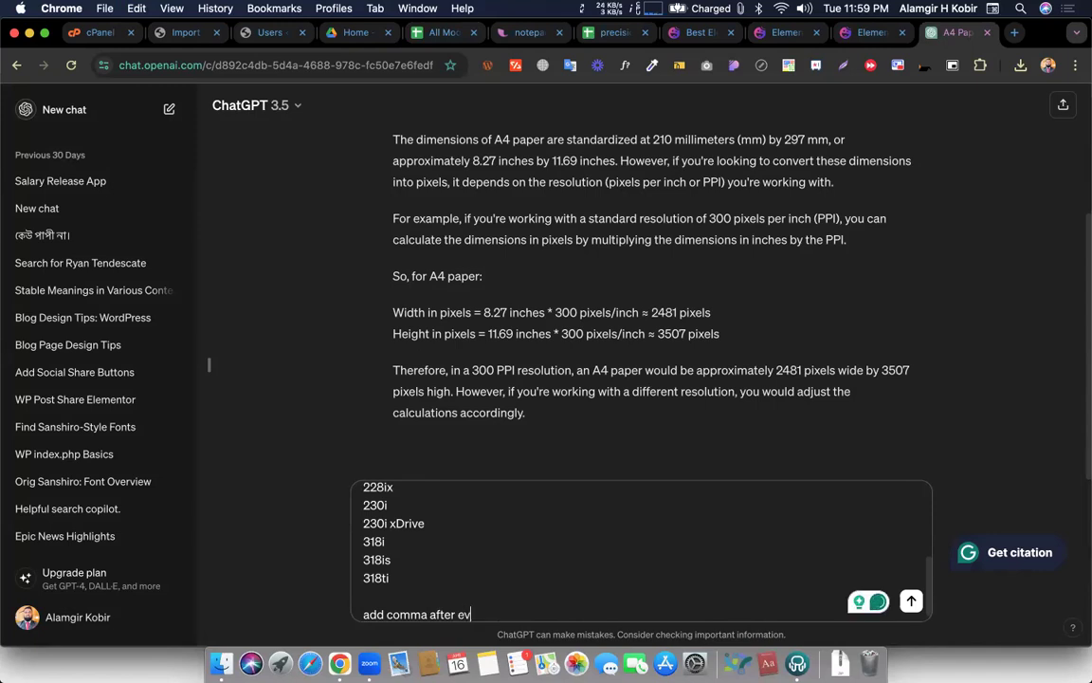
type("ery")
type("e")
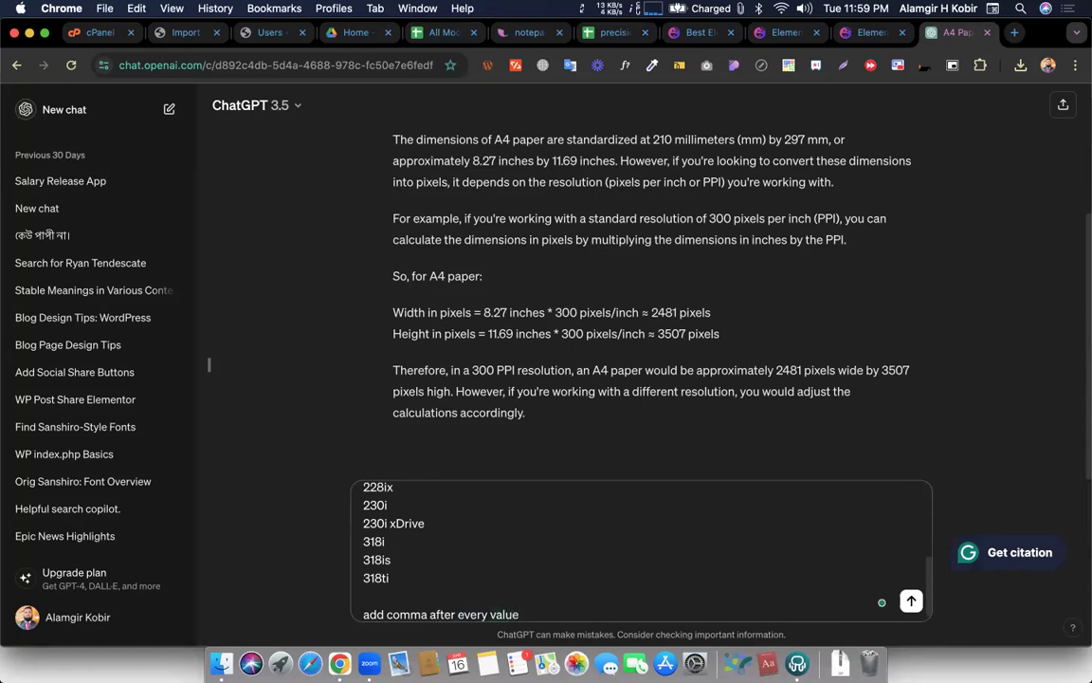
key("Return")
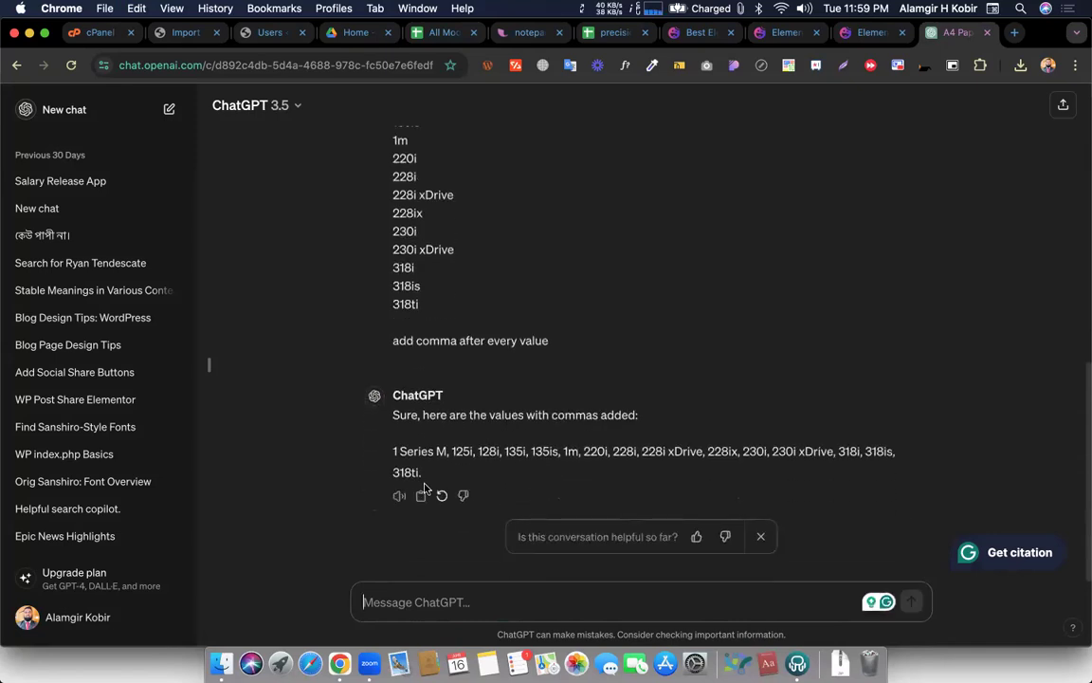
Review ChatGPT's comma-separated line of models 1 Series M through 318ti
left_click_drag(388, 415, 427, 477)
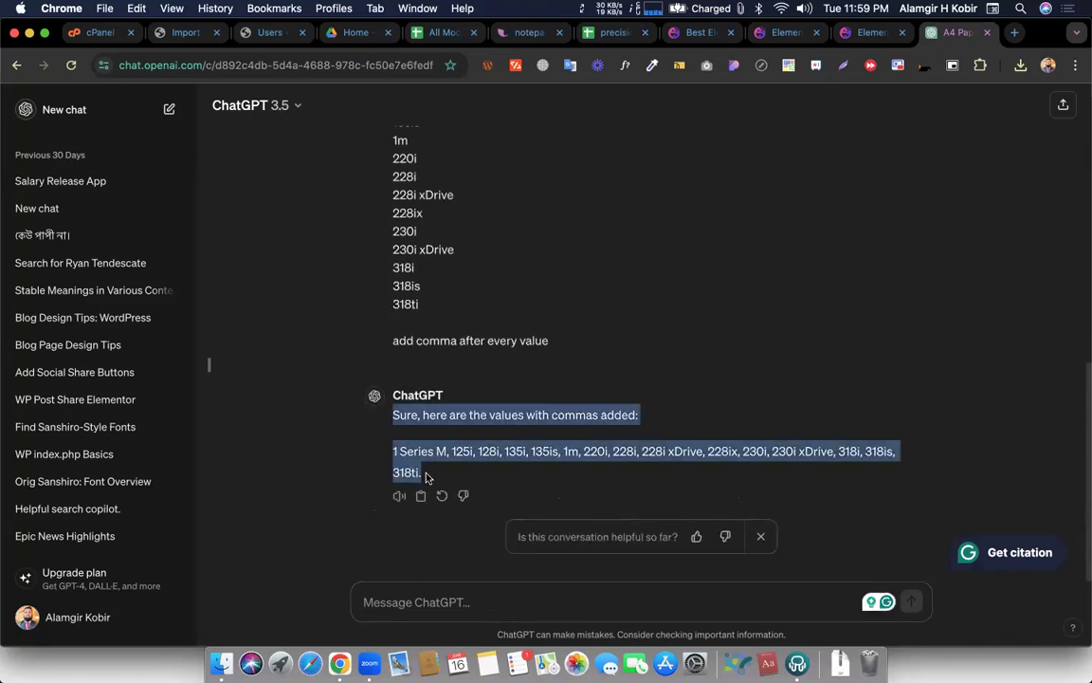
left_click(529, 426)
scroll(529, 427, "up", 3)
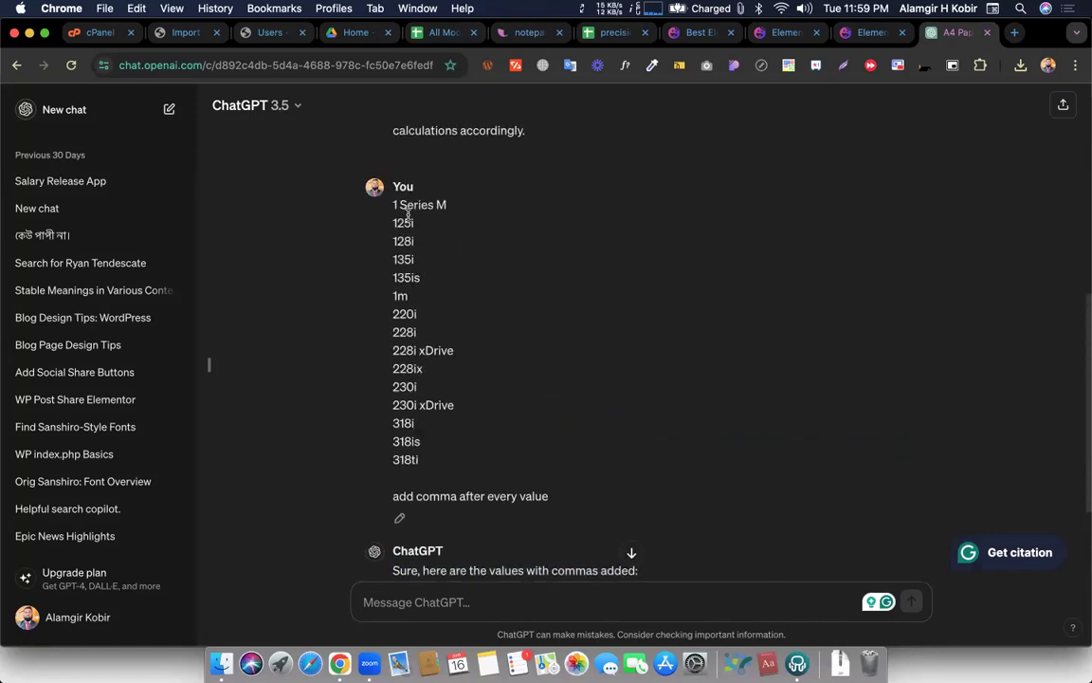
scroll(417, 465, "down", 3)
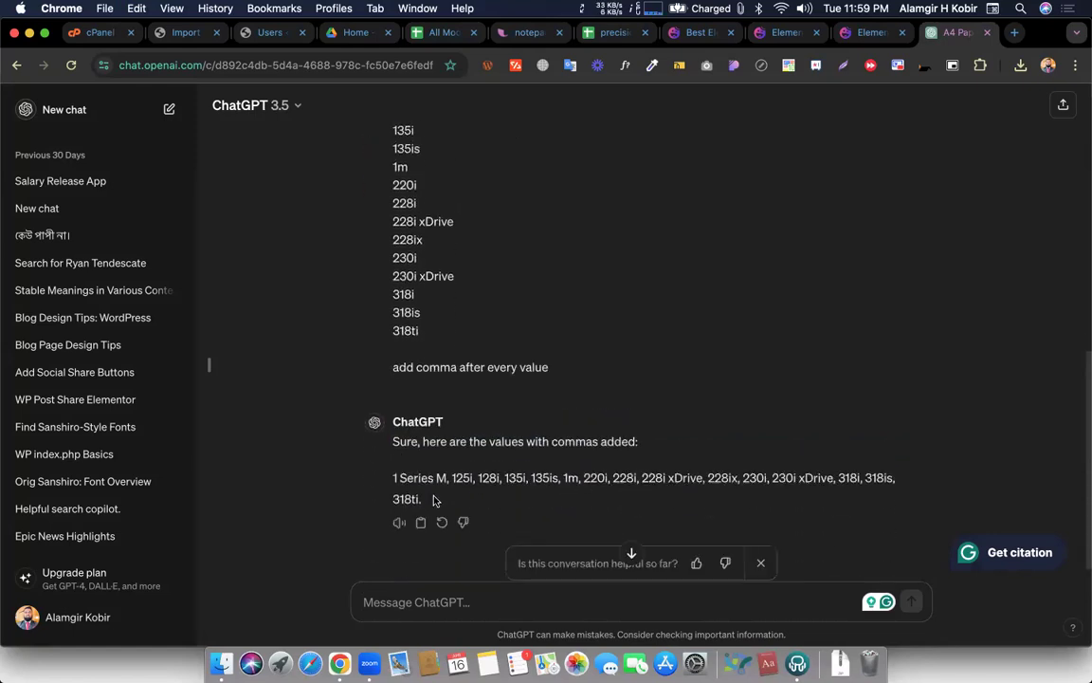
left_click_drag(393, 476, 425, 503)
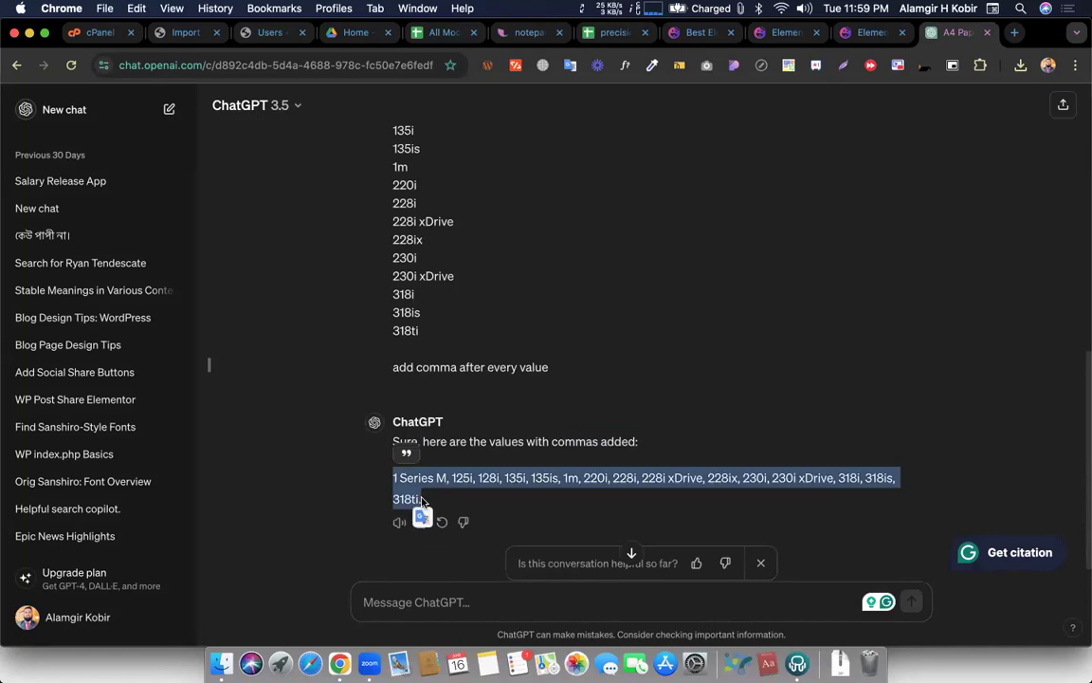
left_click(473, 502)
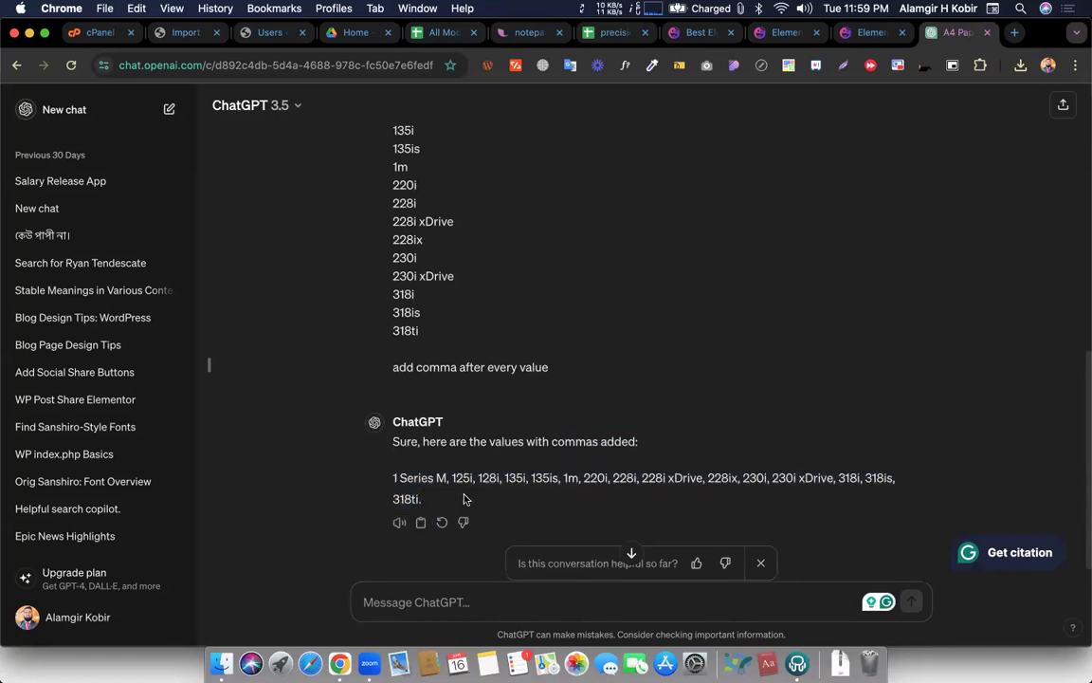
left_click(434, 33)
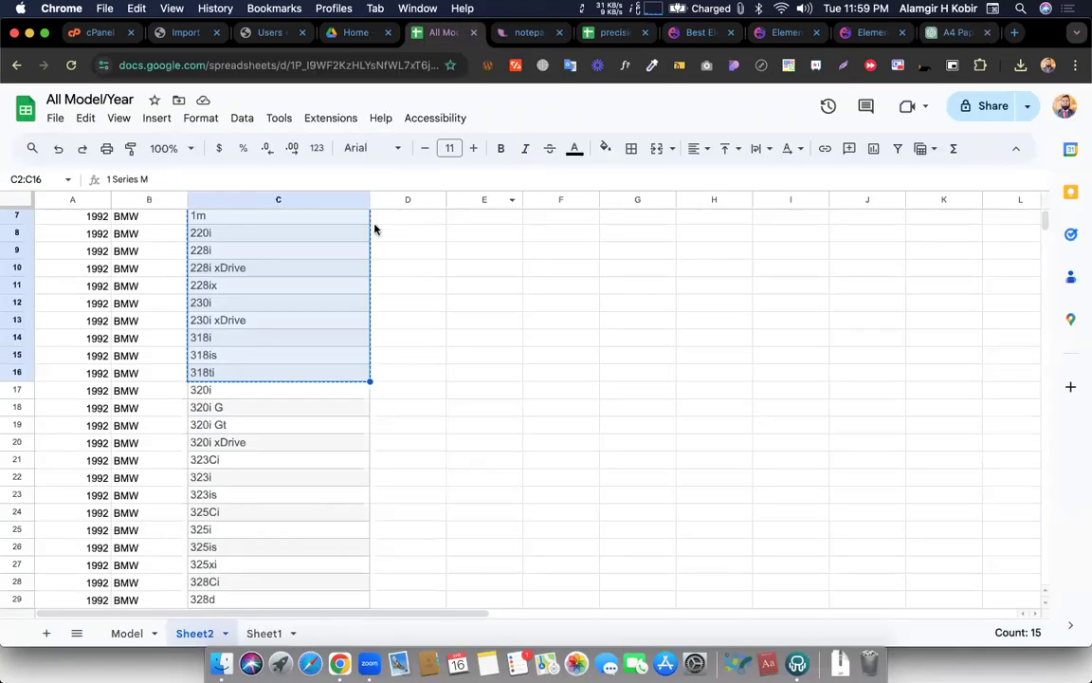
Compare the Sheet2 models in C2:C16 against ChatGPT's list, ending on cell C9
left_click(206, 233)
scroll(208, 235, "up", 3)
left_click_drag(225, 237, 261, 463)
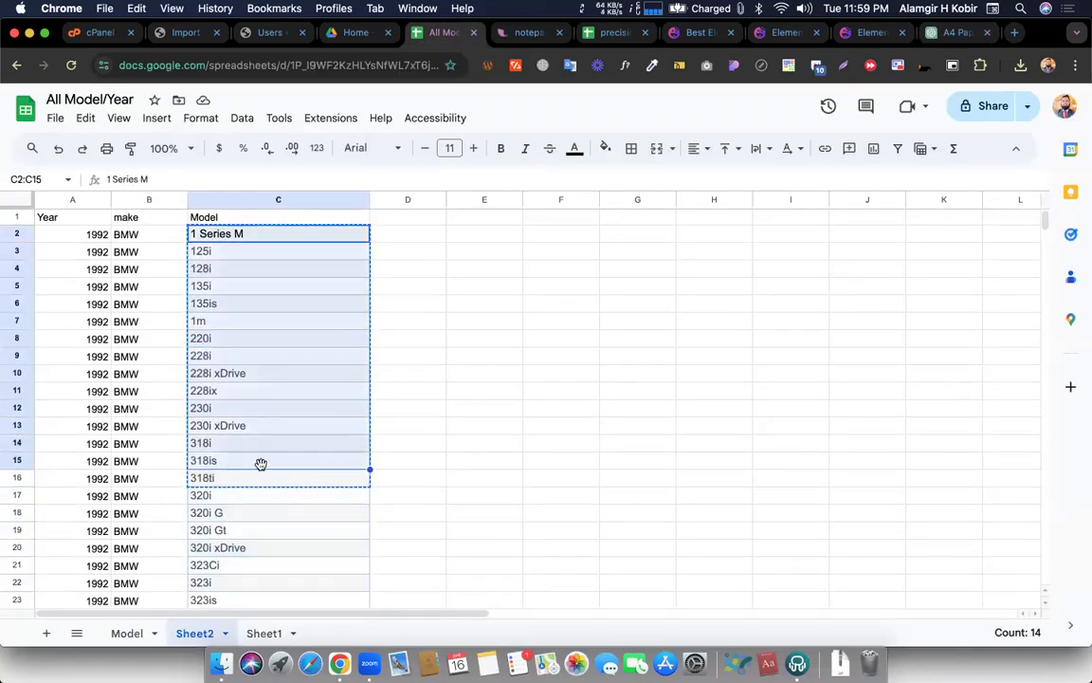
left_click(275, 474)
left_click_drag(236, 234, 234, 479)
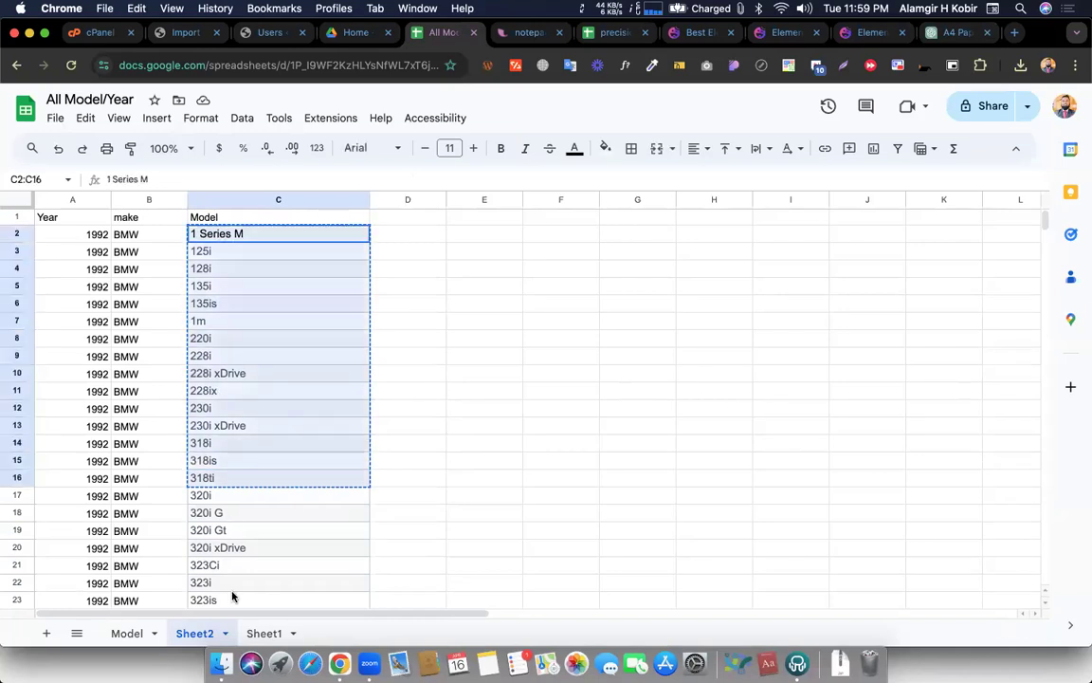
left_click_drag(233, 595, 234, 605)
left_click(238, 358)
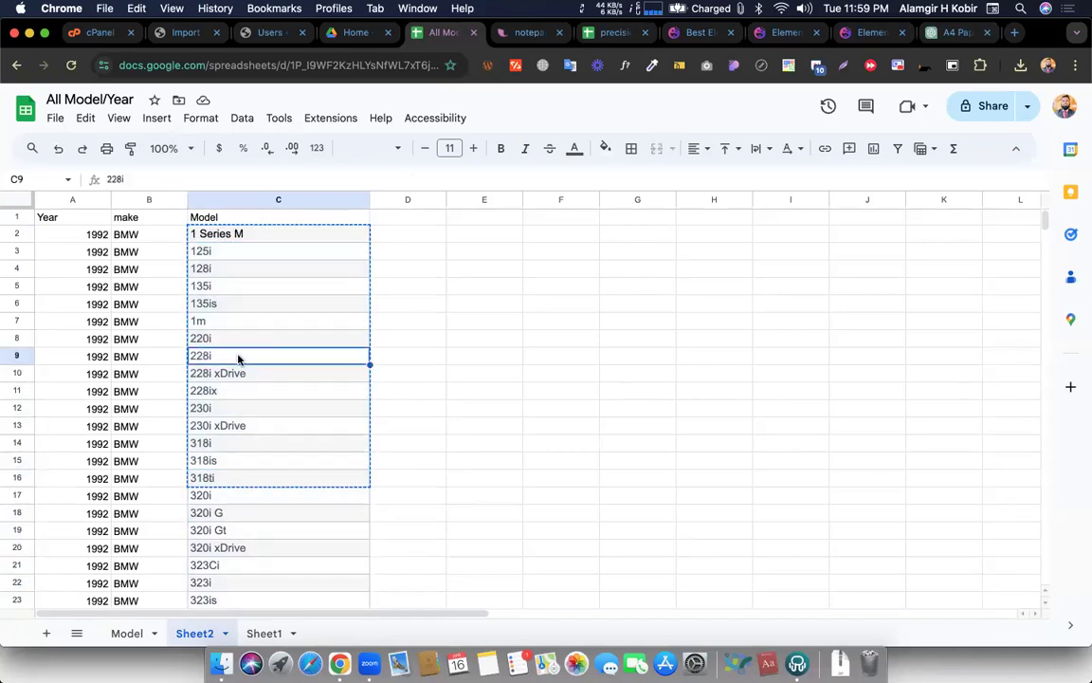
left_click(953, 32)
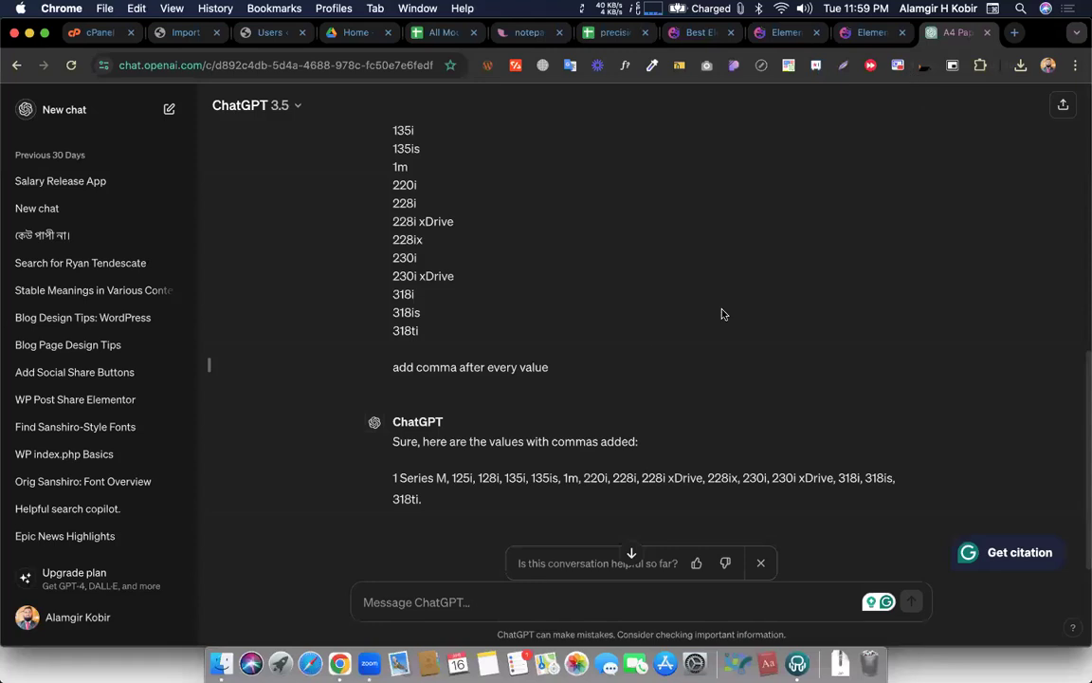
mouse_move(426, 500)
left_mouse_down()
mouse_move(400, 481)
mouse_move(385, 487)
mouse_move(420, 498)
left_mouse_up()
left_click(420, 497)
left_click(390, 482)
left_click(460, 504)
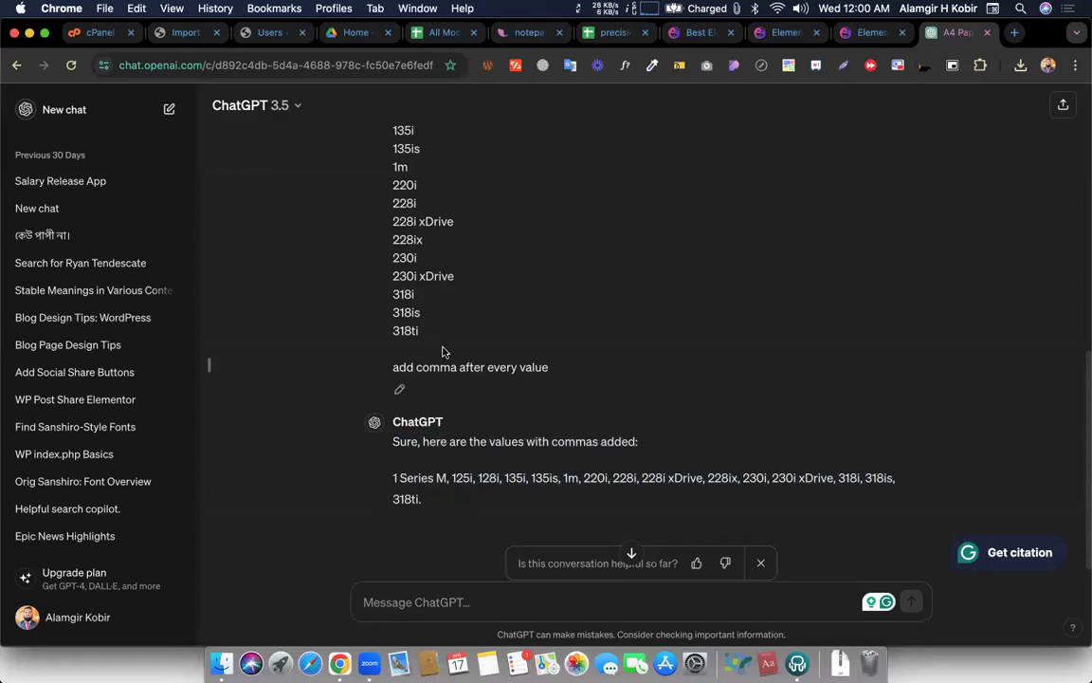
scroll(444, 277, "up", 1)
scroll(444, 277, "up", 4)
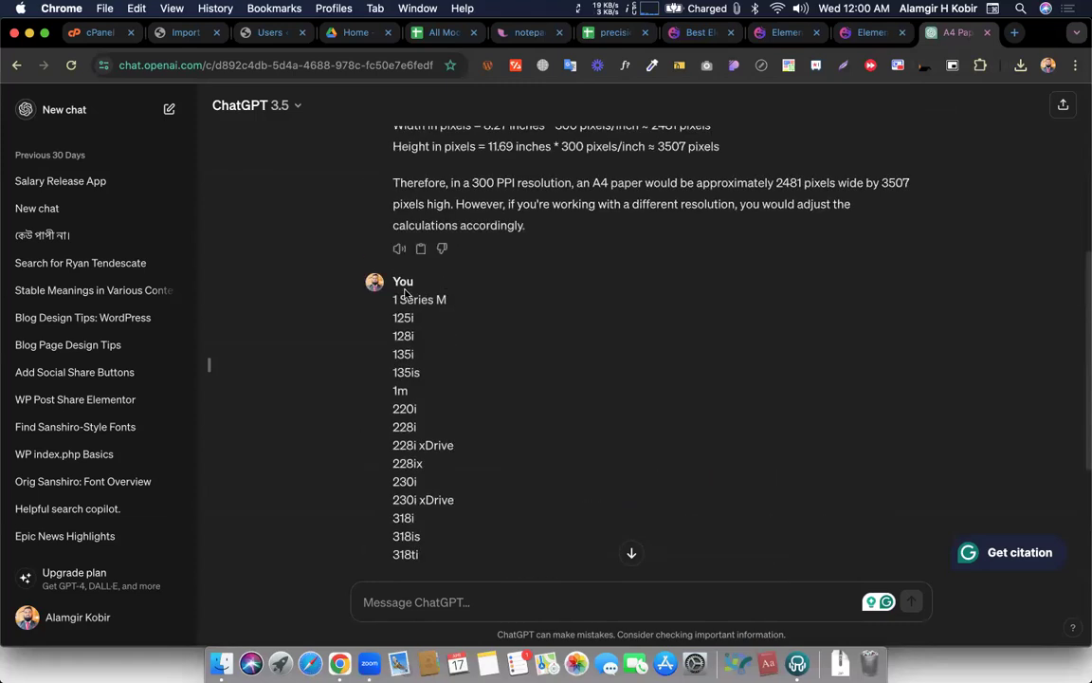
left_click_drag(388, 294, 428, 316)
scroll(426, 550, "down", 5)
left_click(462, 318)
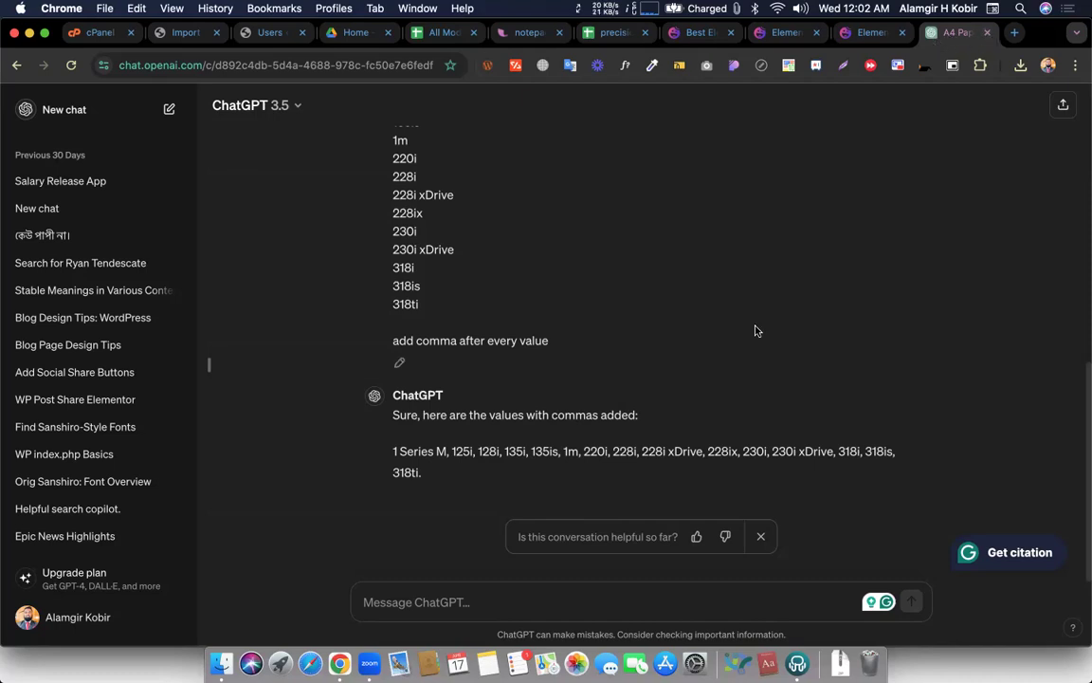
Search Google for '50 best keyboard shortcuts for windows' in a new tab
left_click(1016, 35)
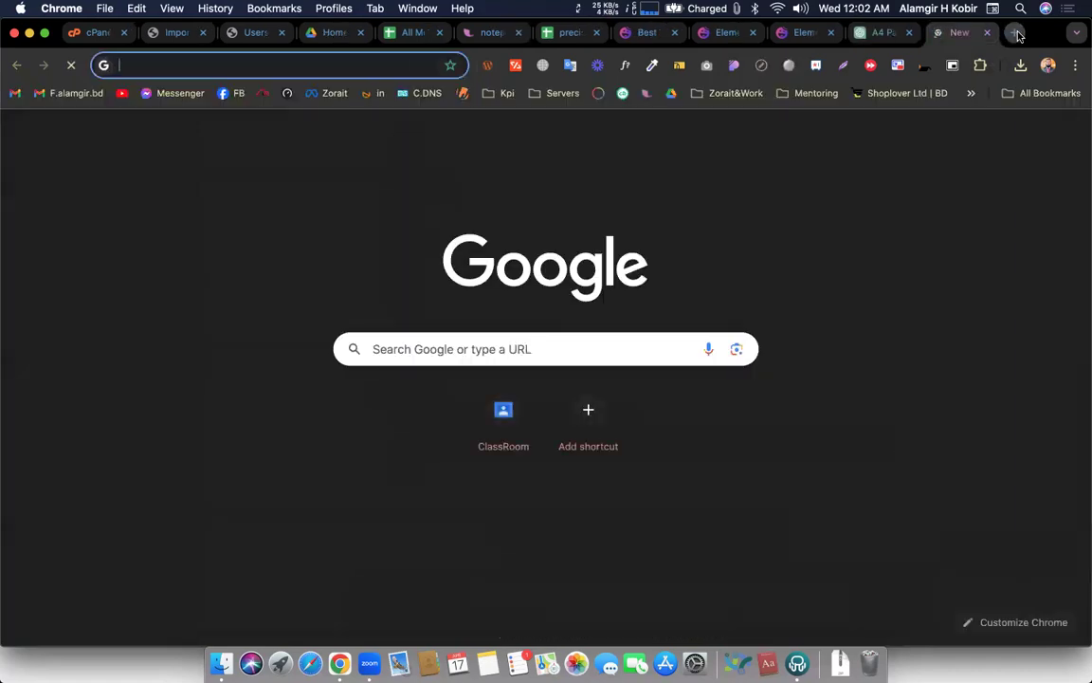
type("50")
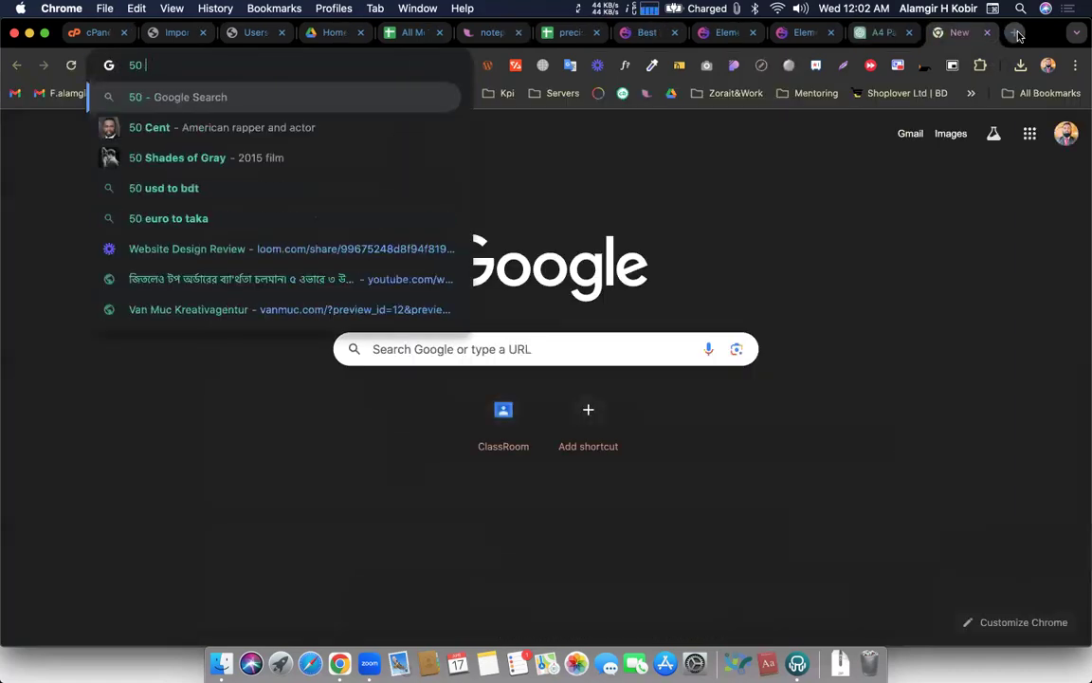
type(" best ke")
key("BackSpace")
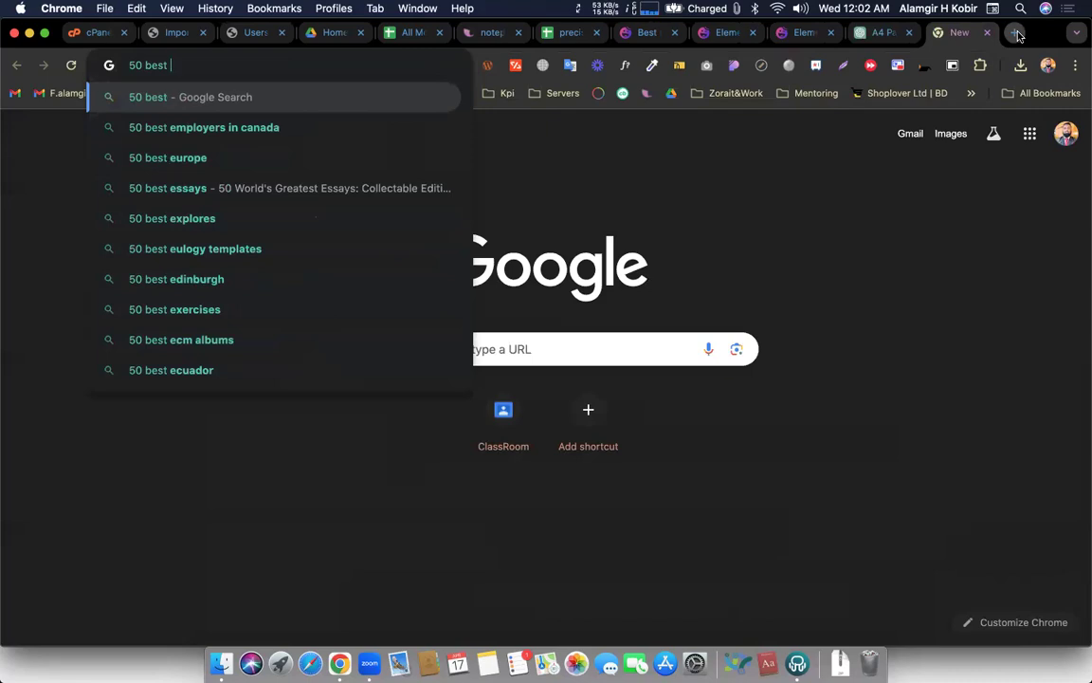
type("keyboard sho")
key("Down")
type("for windo")
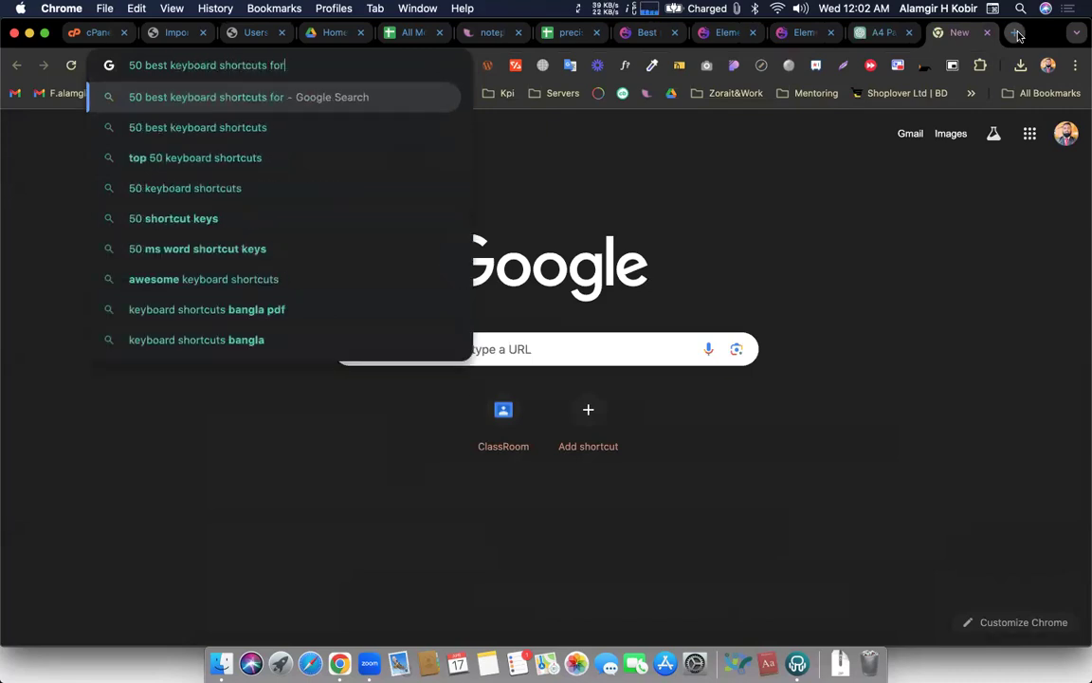
type("ws")
key("Return")
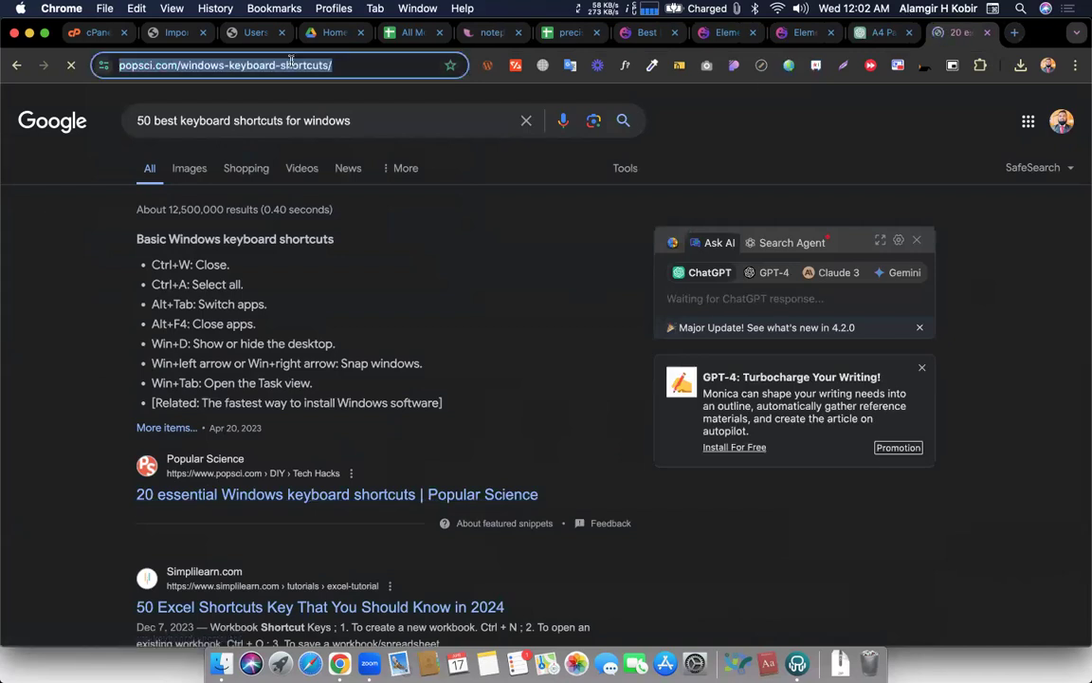
Scroll the Popular Science article and highlight the Ctrl+W, Ctrl+A and Alt+Tab headings
scroll(569, 300, "down", 15)
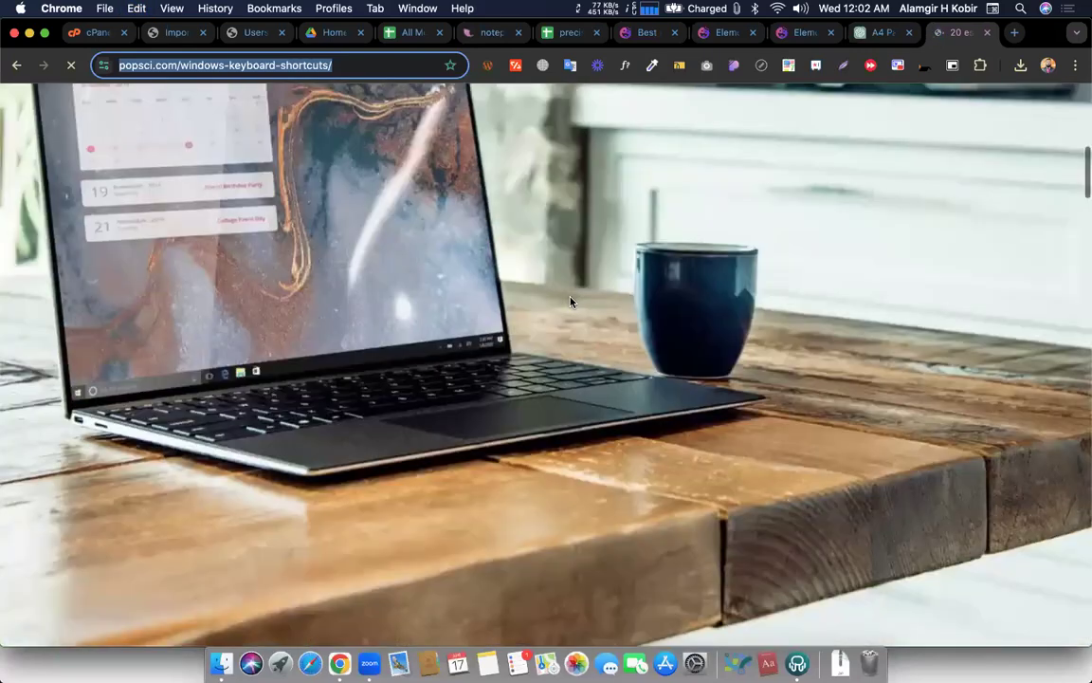
scroll(371, 236, "down", 8)
scroll(365, 284, "up", 1)
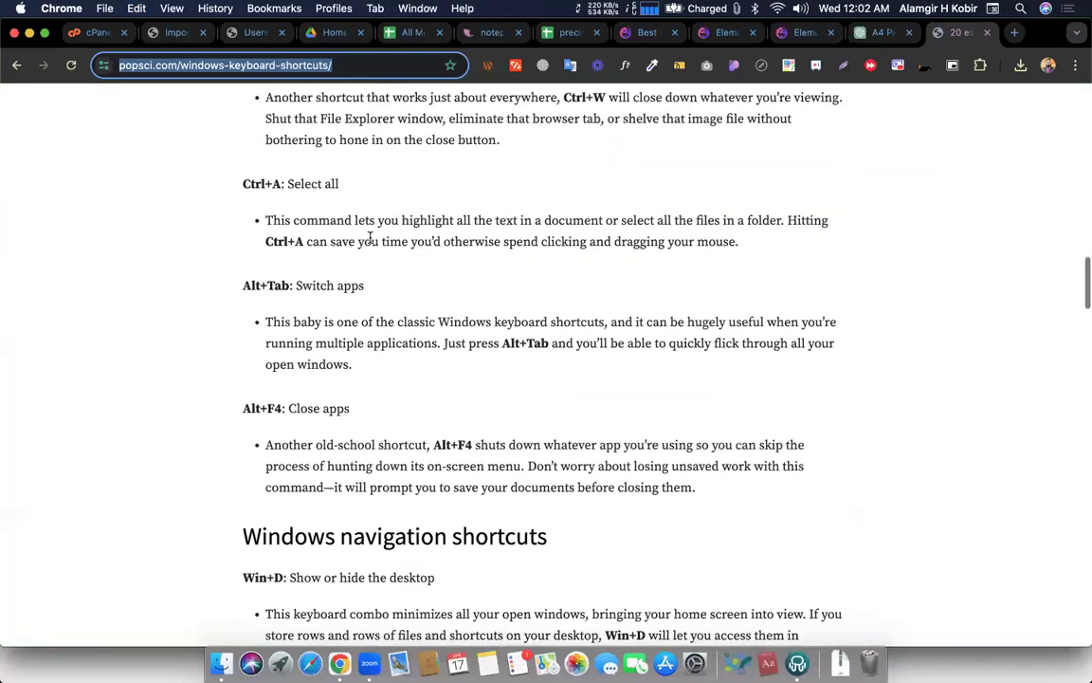
scroll(359, 323, "up", 4)
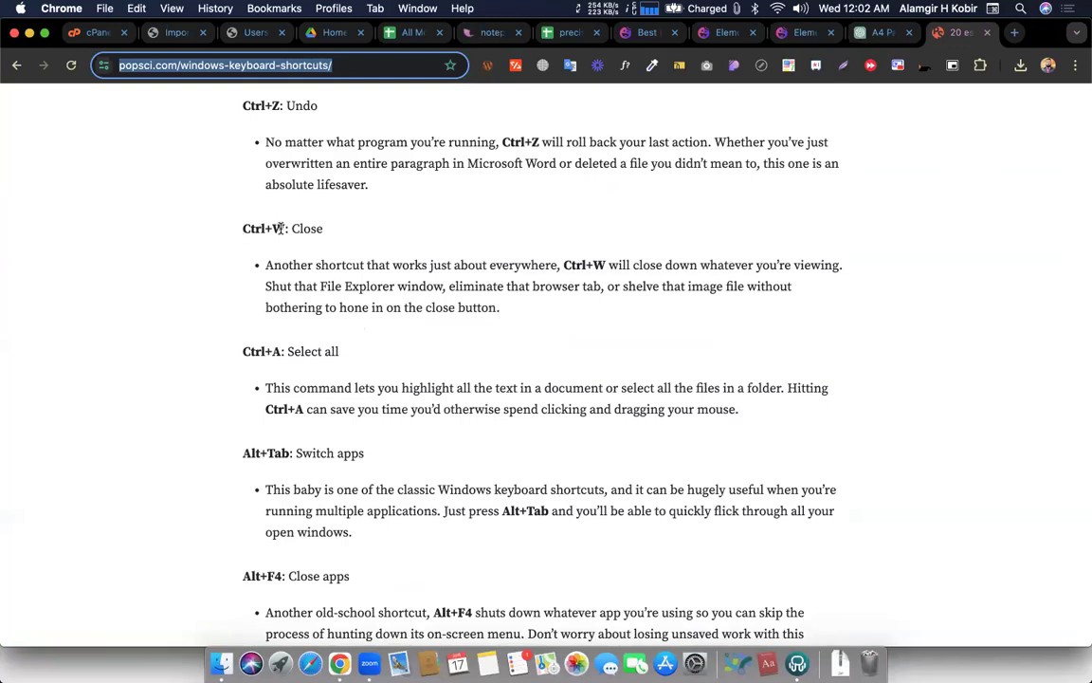
left_click_drag(241, 229, 285, 228)
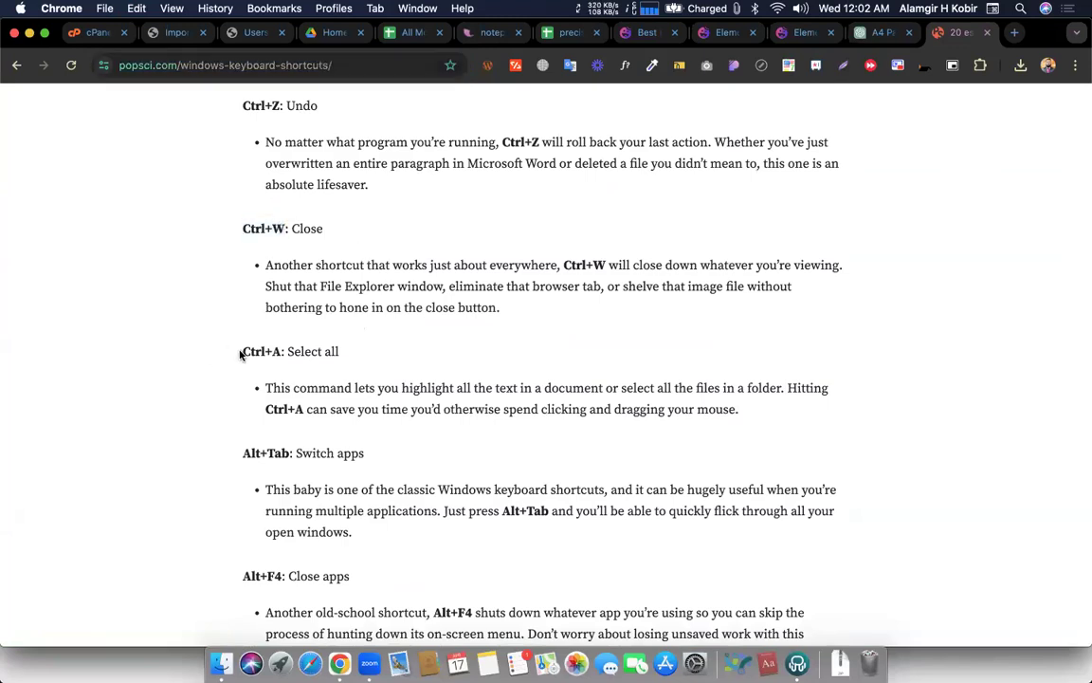
left_click_drag(240, 351, 283, 353)
left_click(370, 370)
left_click_drag(240, 453, 290, 453)
left_click(364, 449)
Select the Alt+Tab 'Switch apps' description, then read down to the Windows navigation shortcuts
scroll(287, 462, "down", 5)
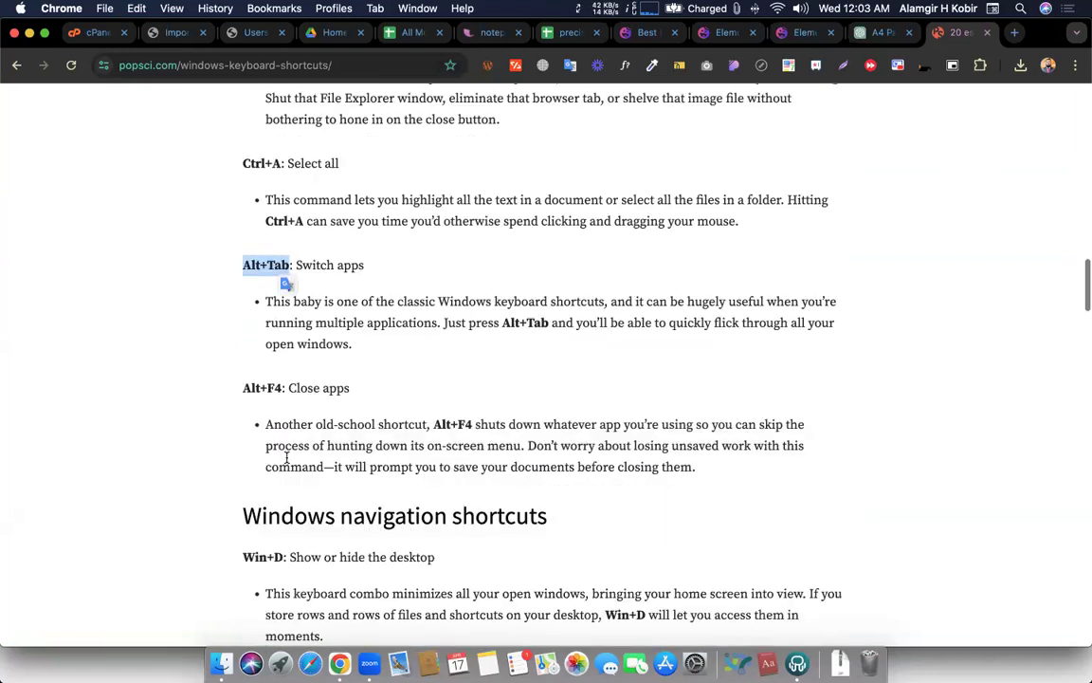
scroll(287, 462, "up", 3)
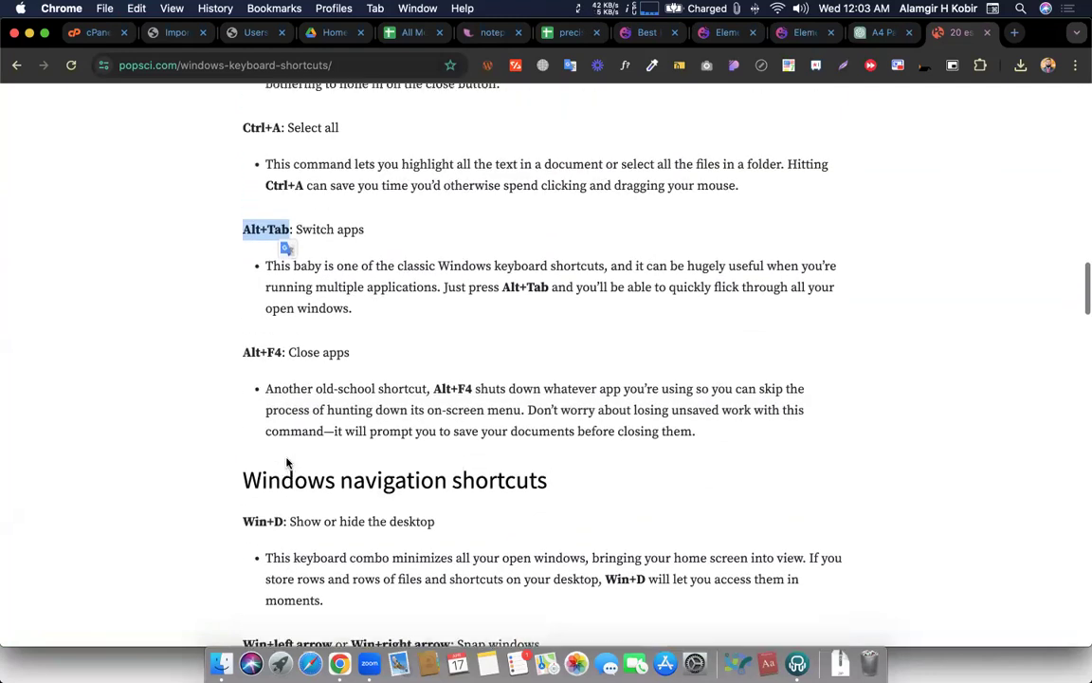
left_click(239, 229)
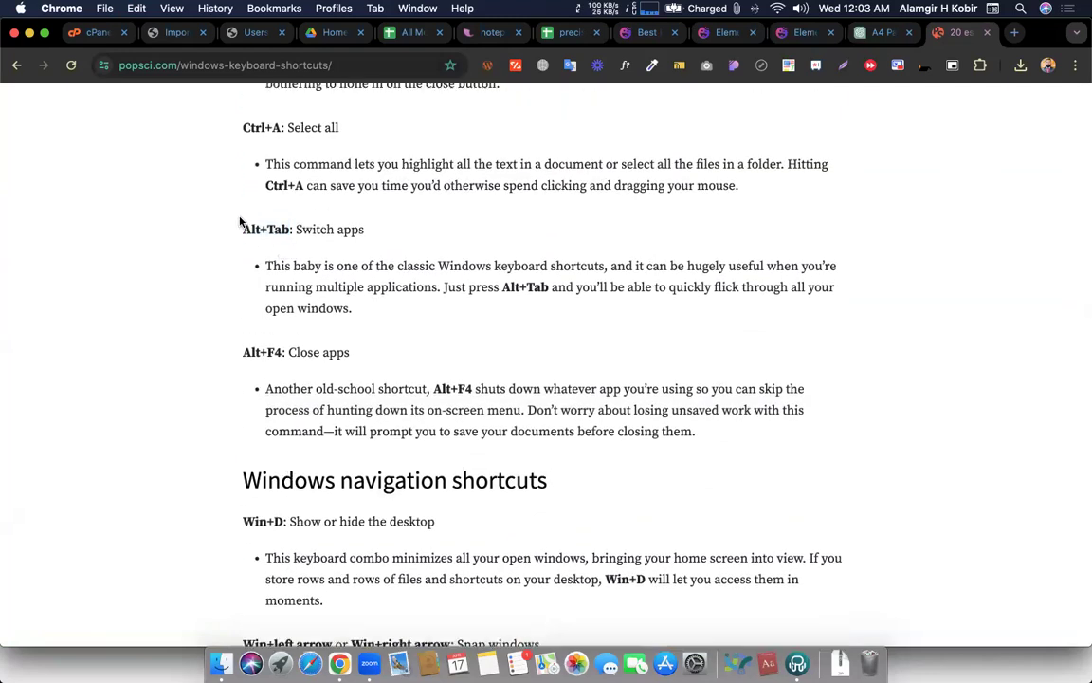
double_click(263, 229)
left_click_drag(364, 228, 296, 223)
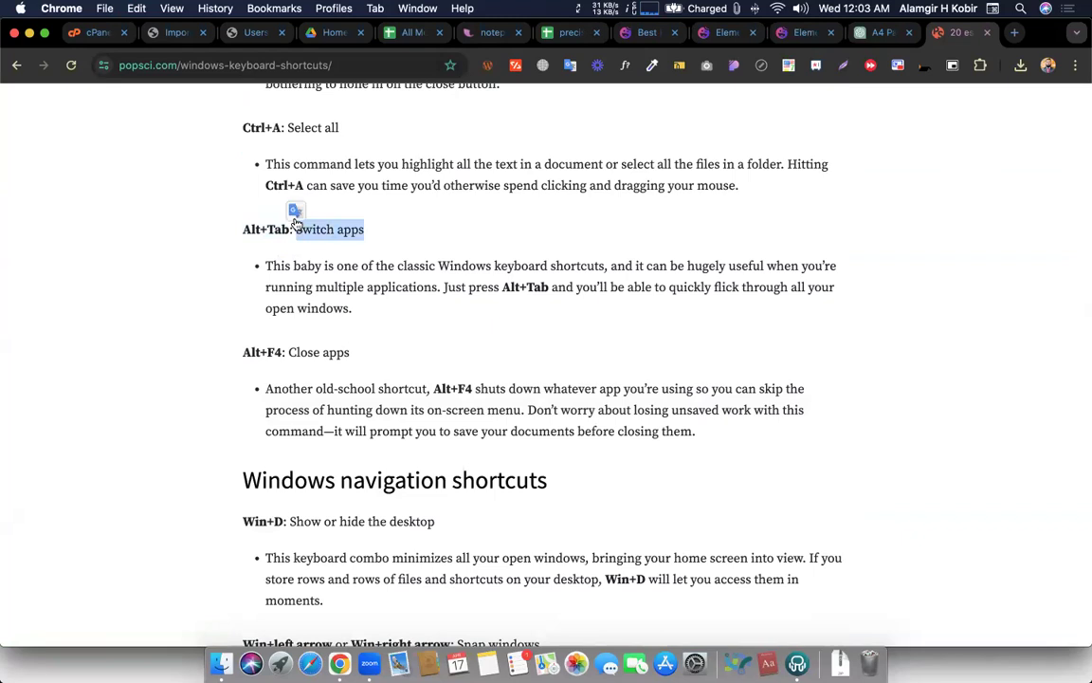
scroll(287, 299, "down", 5)
scroll(322, 301, "down", 2)
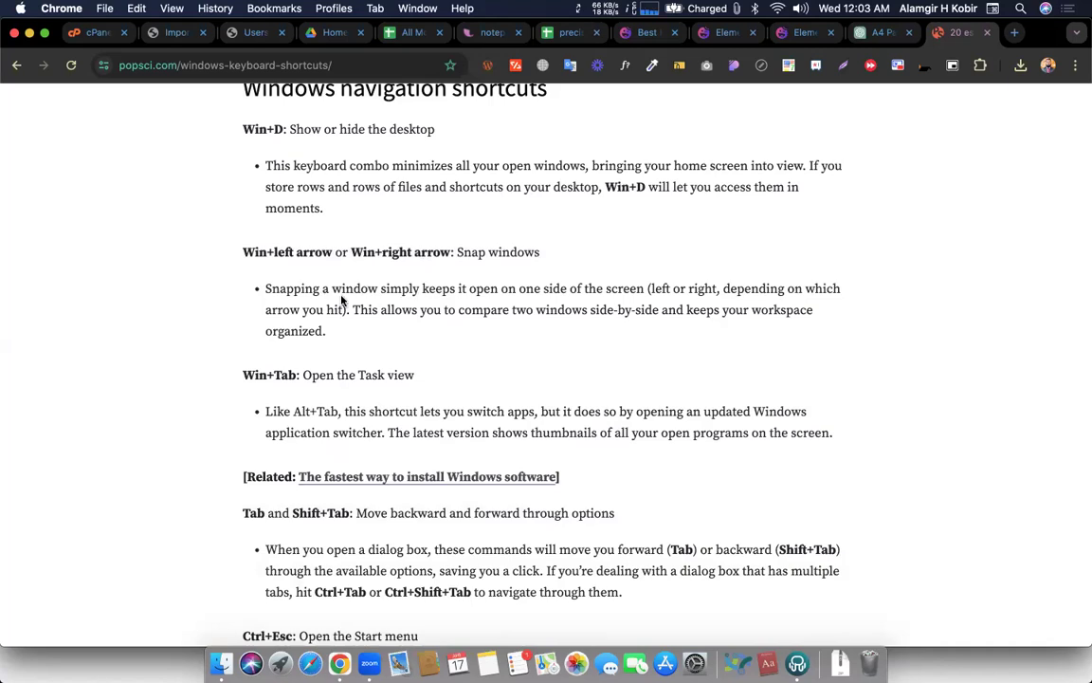
scroll(337, 313, "down", 5)
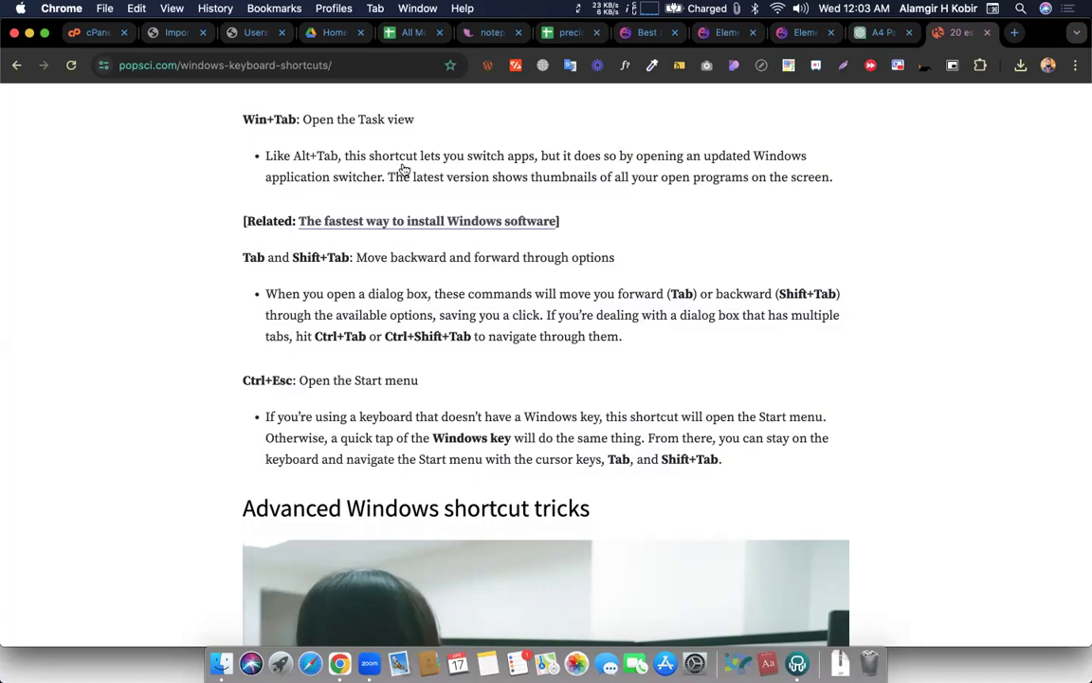
Close the precisionraceworks.com BMW sheet, return to All Model/Year, and switch to the Elementor window
left_click(570, 38)
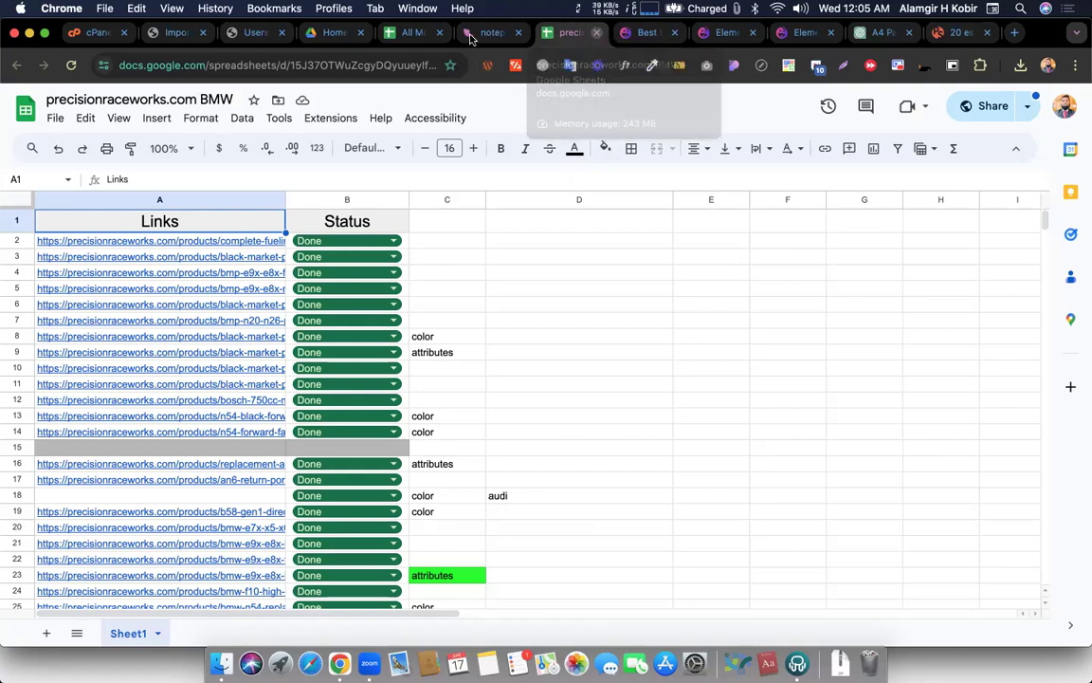
key("super+w")
left_click(416, 33)
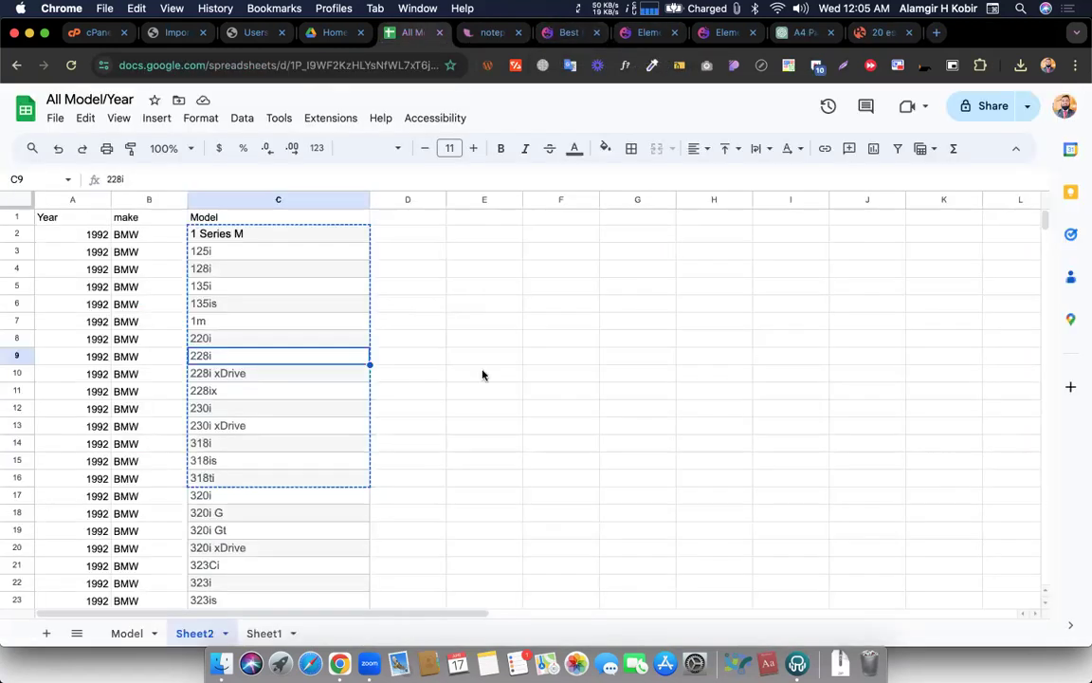
key("ctrl+Left")
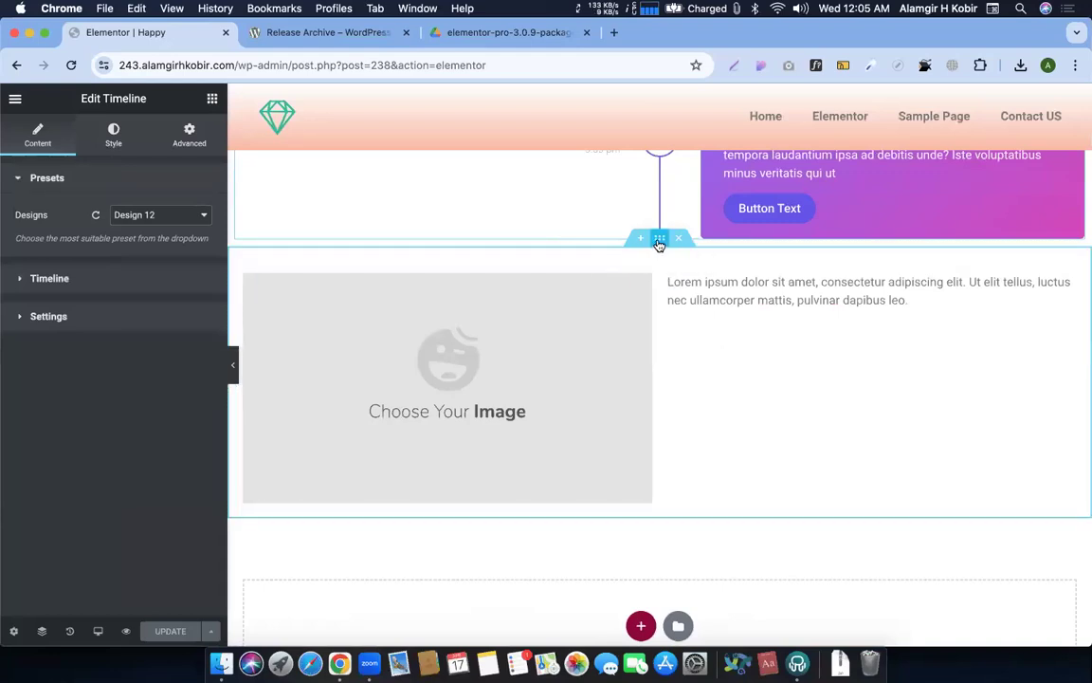
Open the image-and-text section's Style settings and expand Background Overlay, Border and Typography
left_click(657, 243)
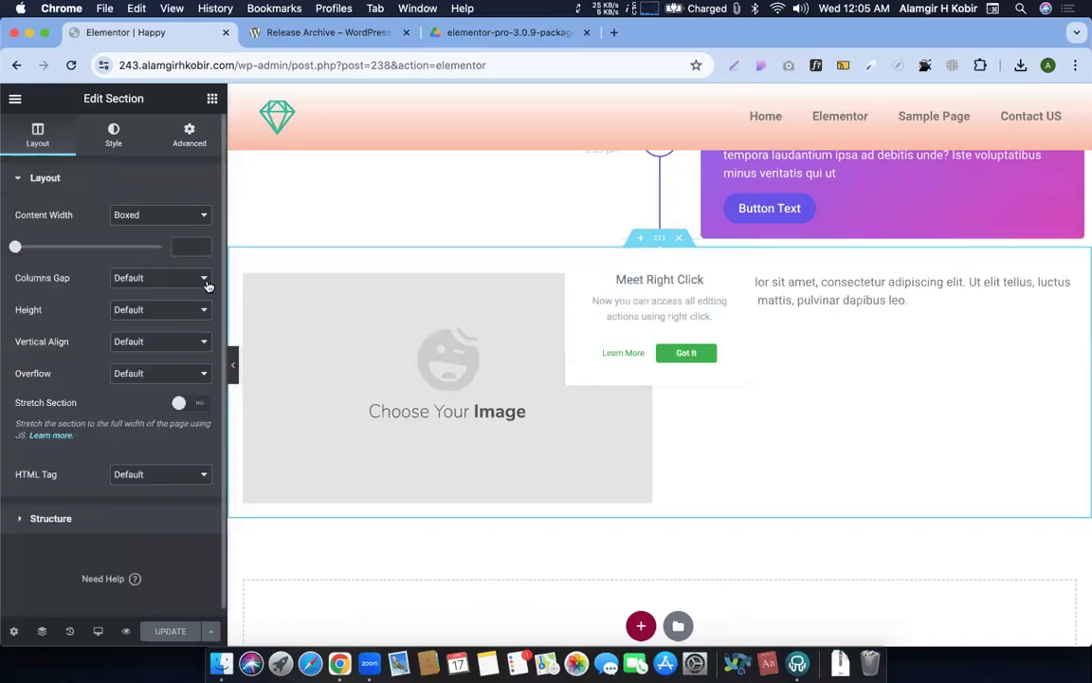
left_click(691, 354)
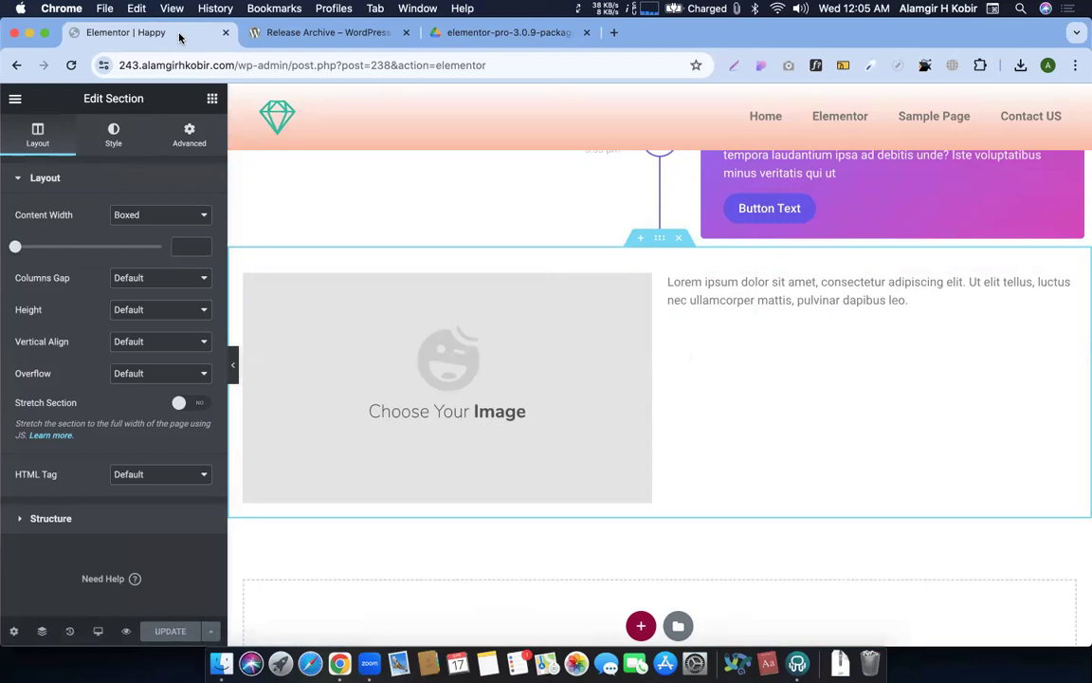
scroll(561, 200, "up", 10)
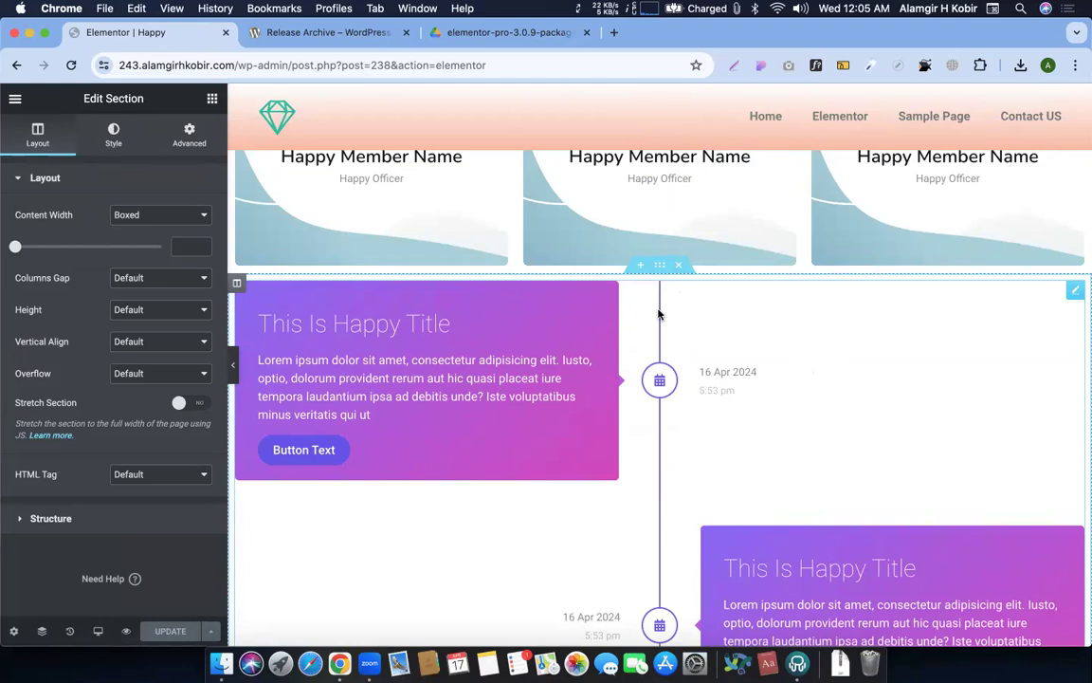
scroll(660, 314, "down", 10)
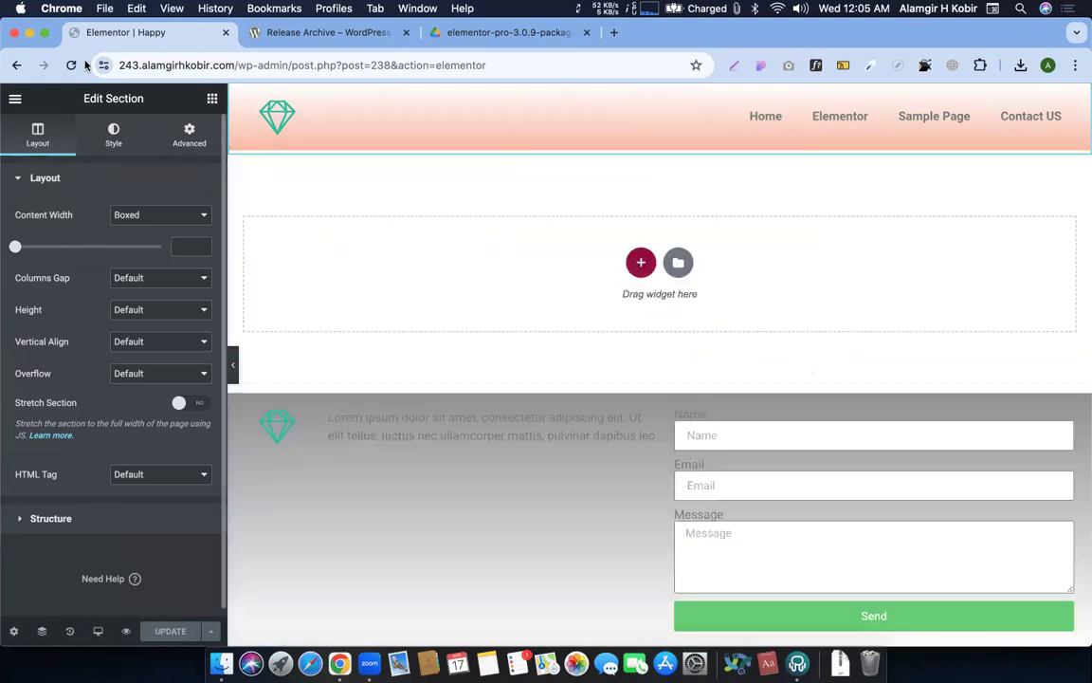
left_click(112, 134)
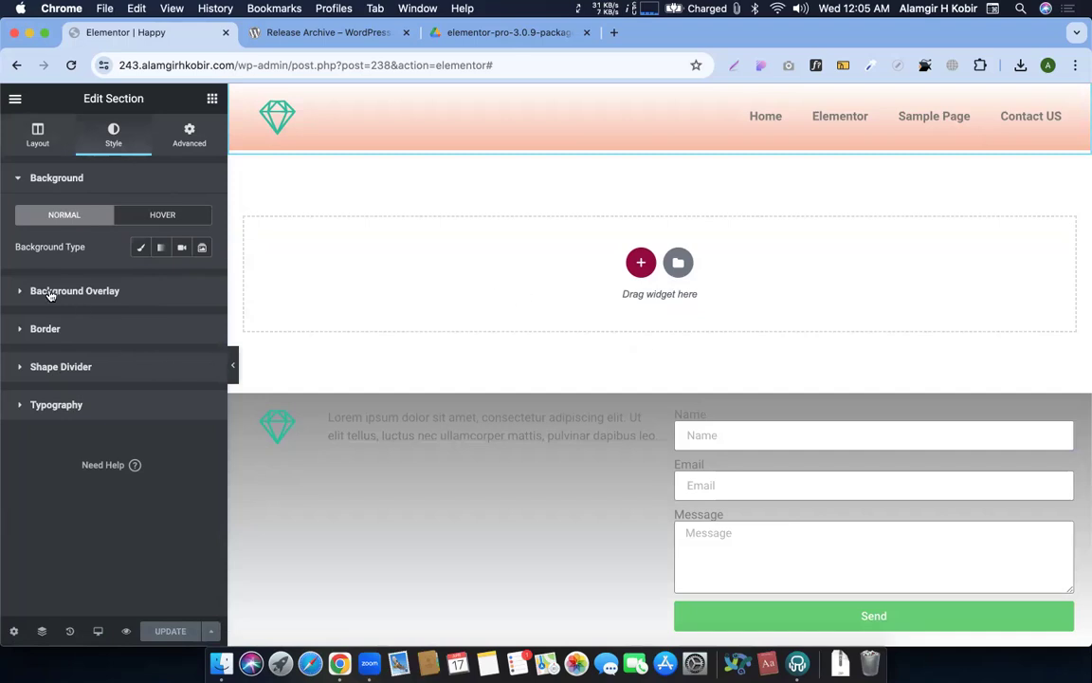
left_click(50, 293)
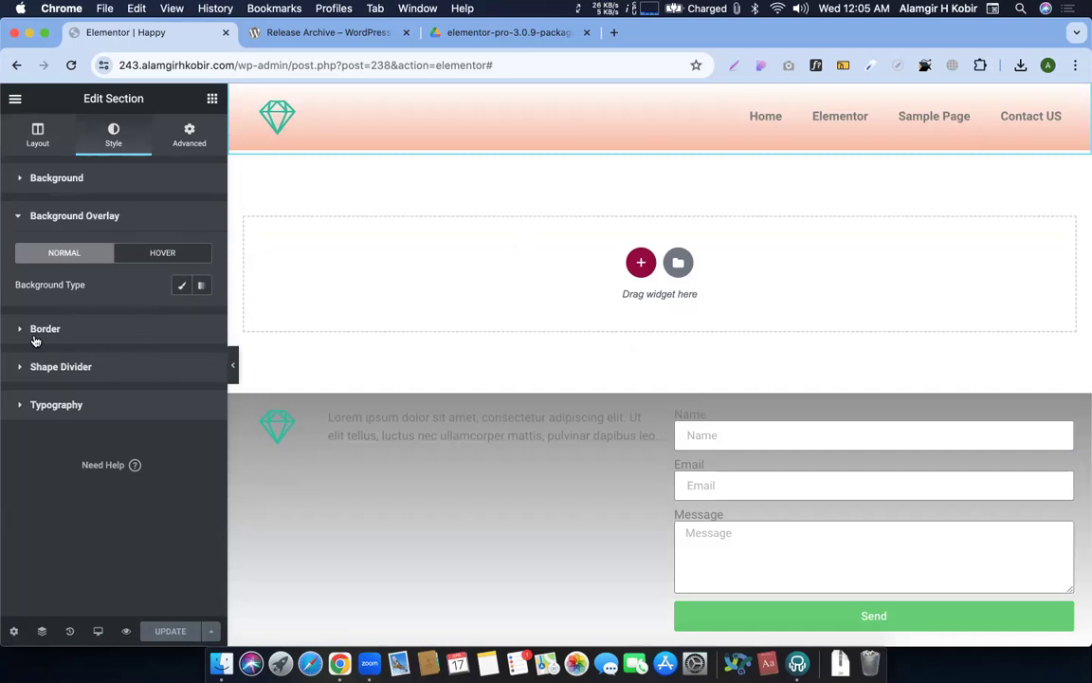
left_click(32, 328)
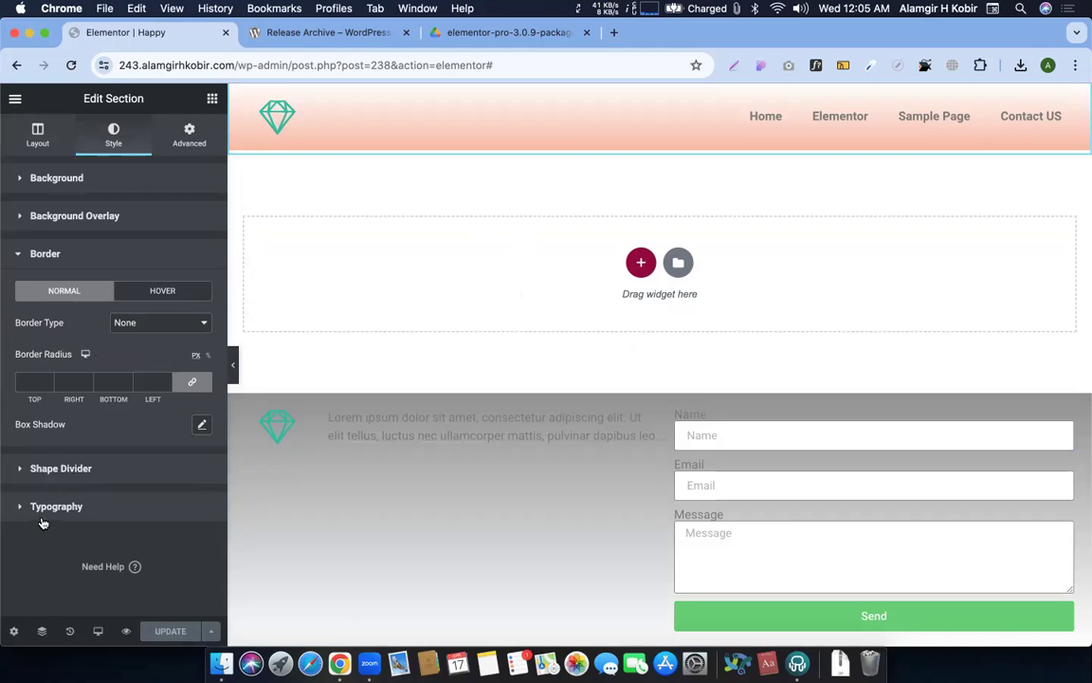
left_click(48, 515)
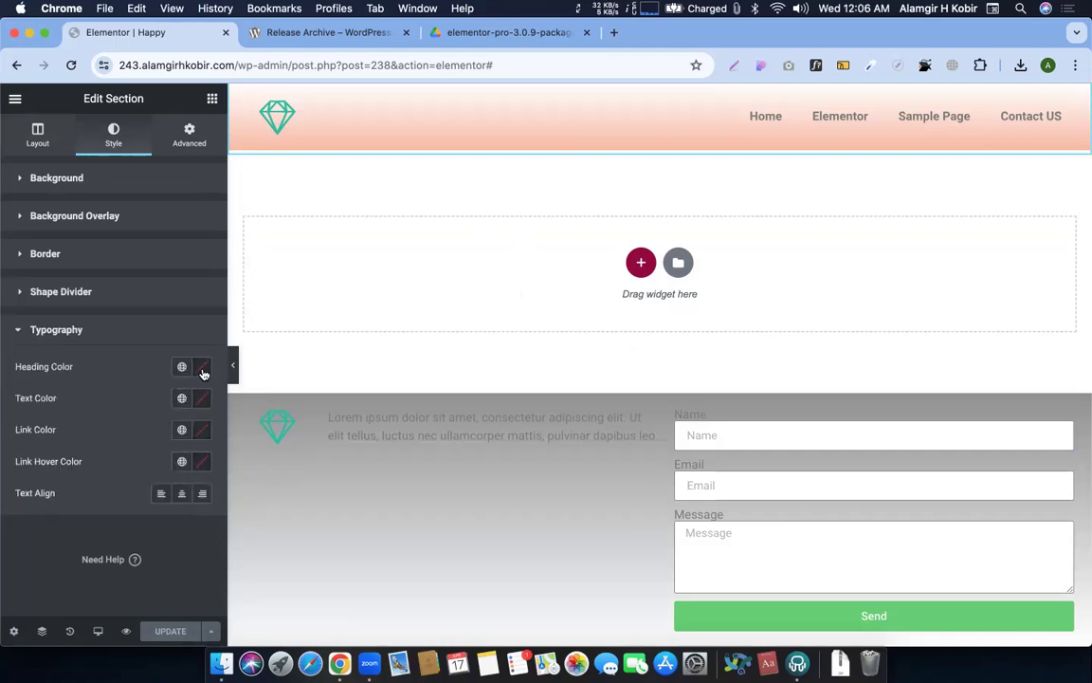
Set the section's Heading Color to a red shade
left_click(202, 368)
left_click(97, 339)
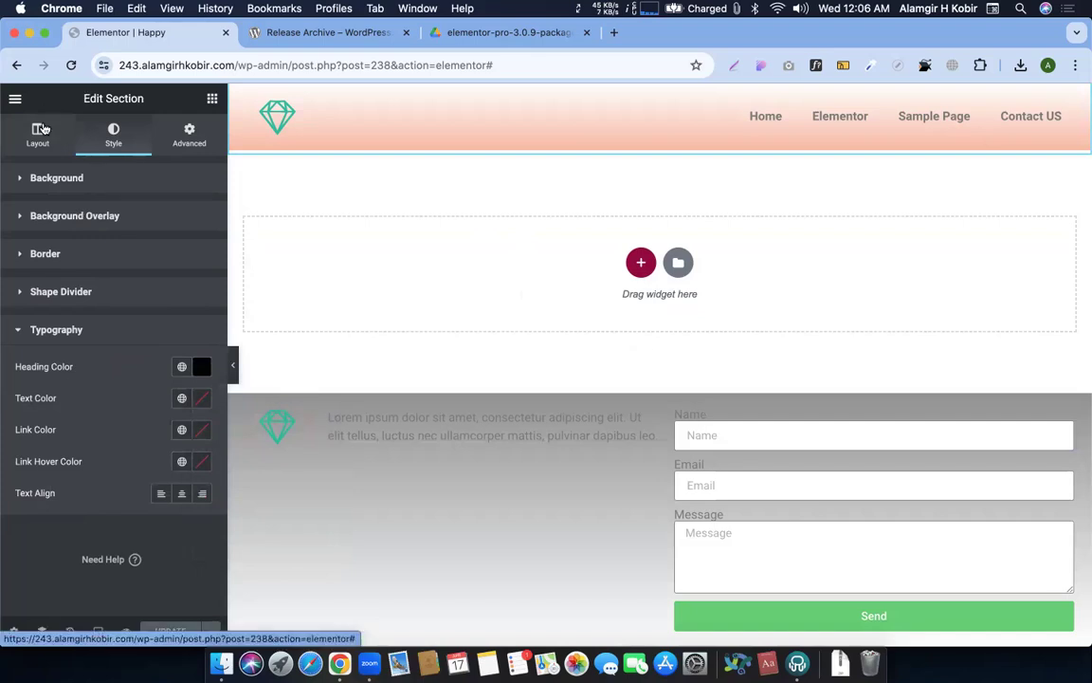
left_click(43, 128)
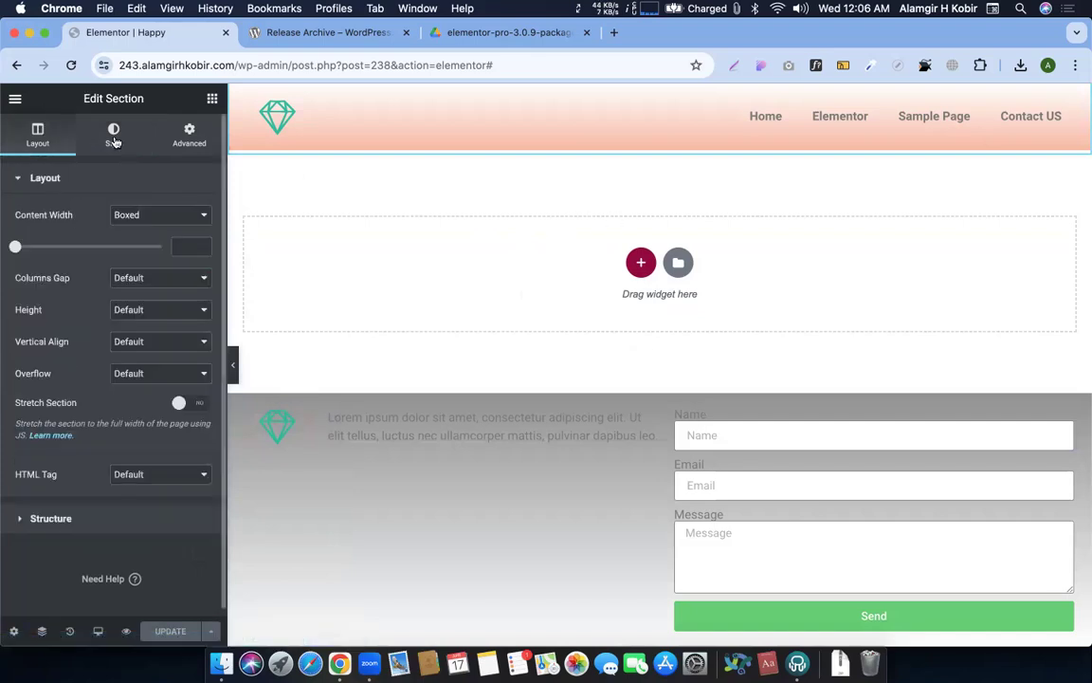
left_click(105, 140)
left_click(34, 407)
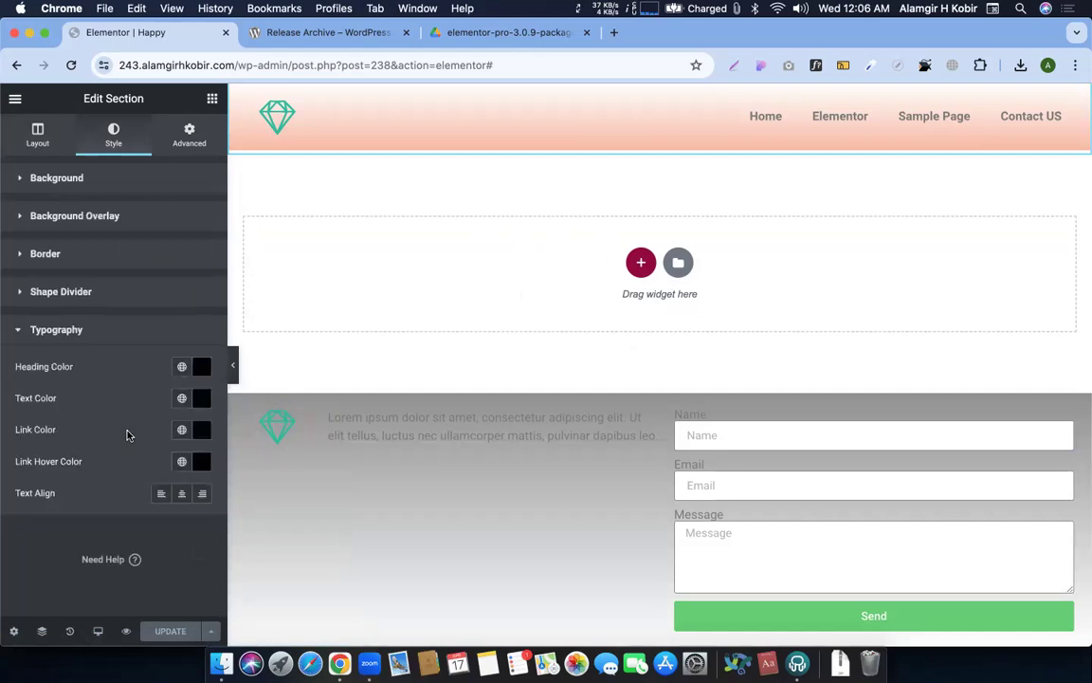
left_click(202, 366)
left_click(287, 424)
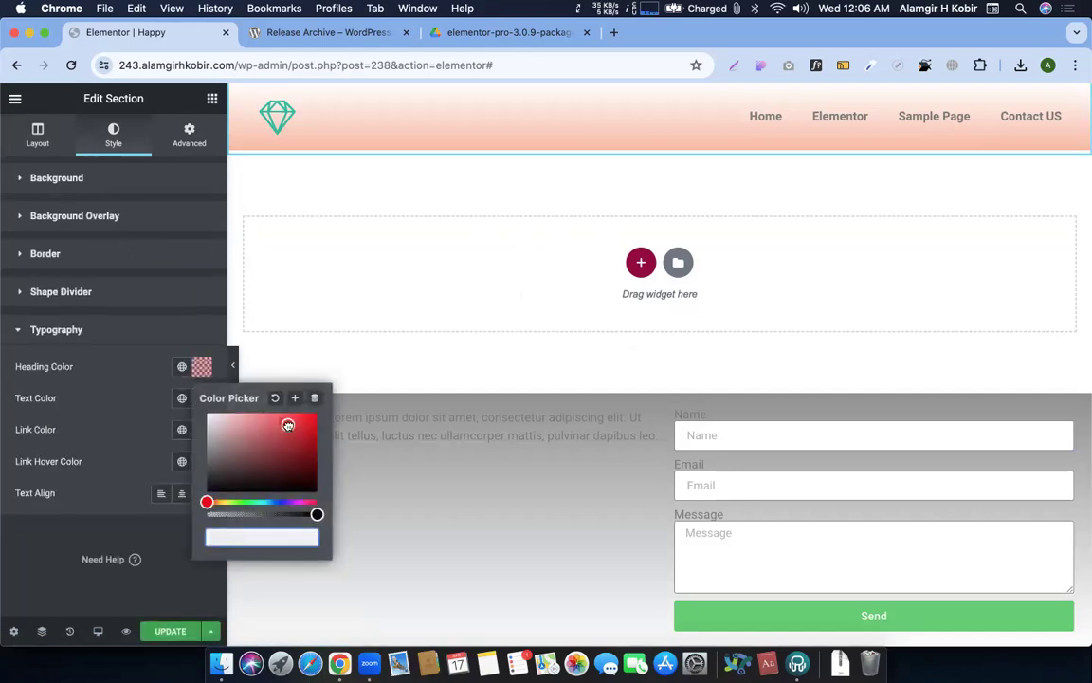
left_click(98, 399)
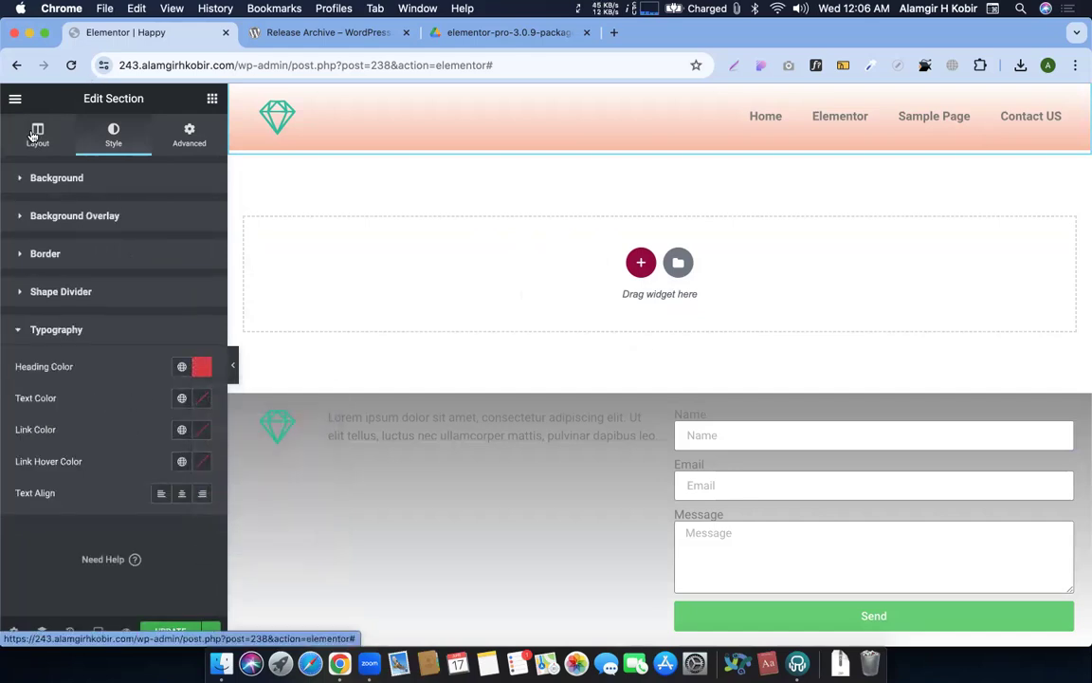
Set the background overlay type to Classic and clear the red Heading Color
left_click(37, 136)
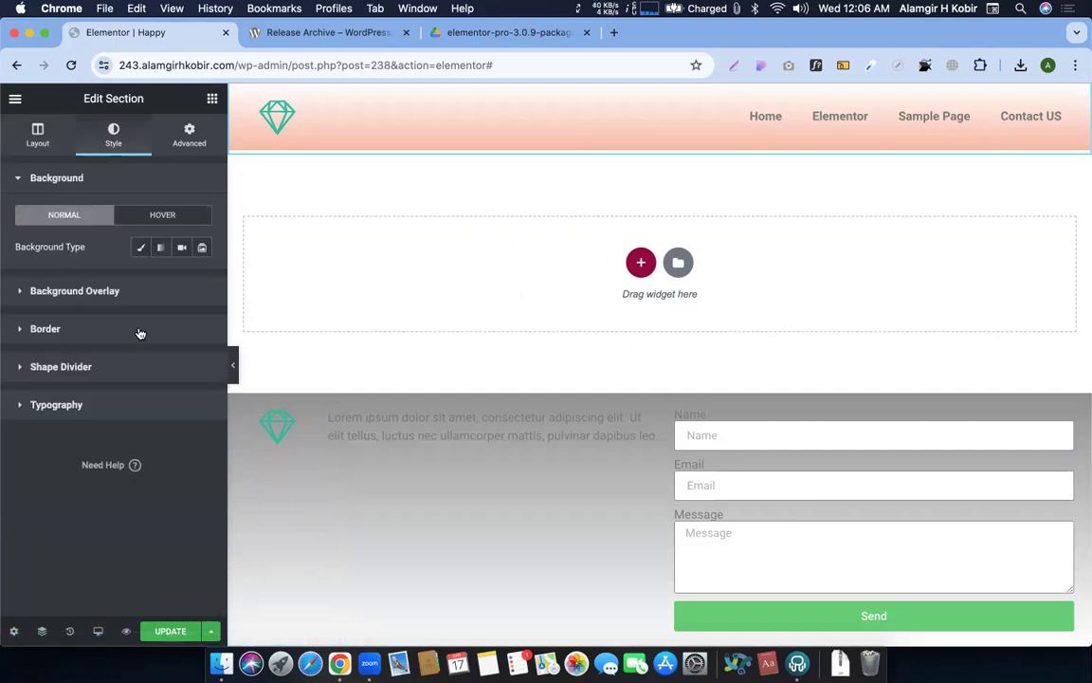
left_click(142, 290)
left_click(181, 286)
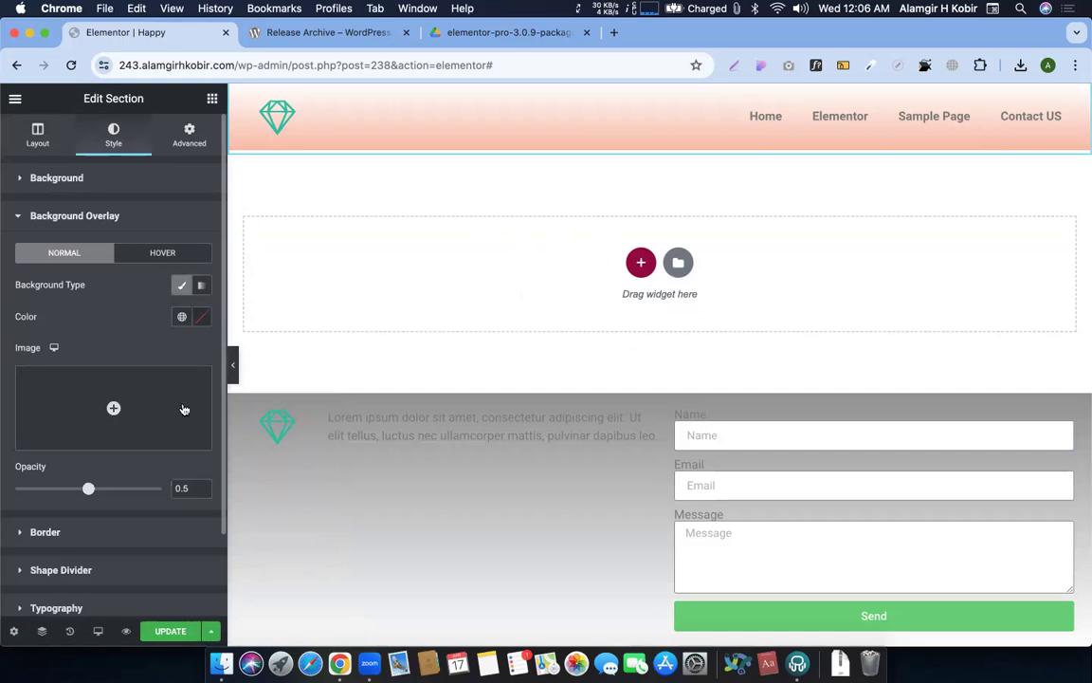
left_click(83, 217)
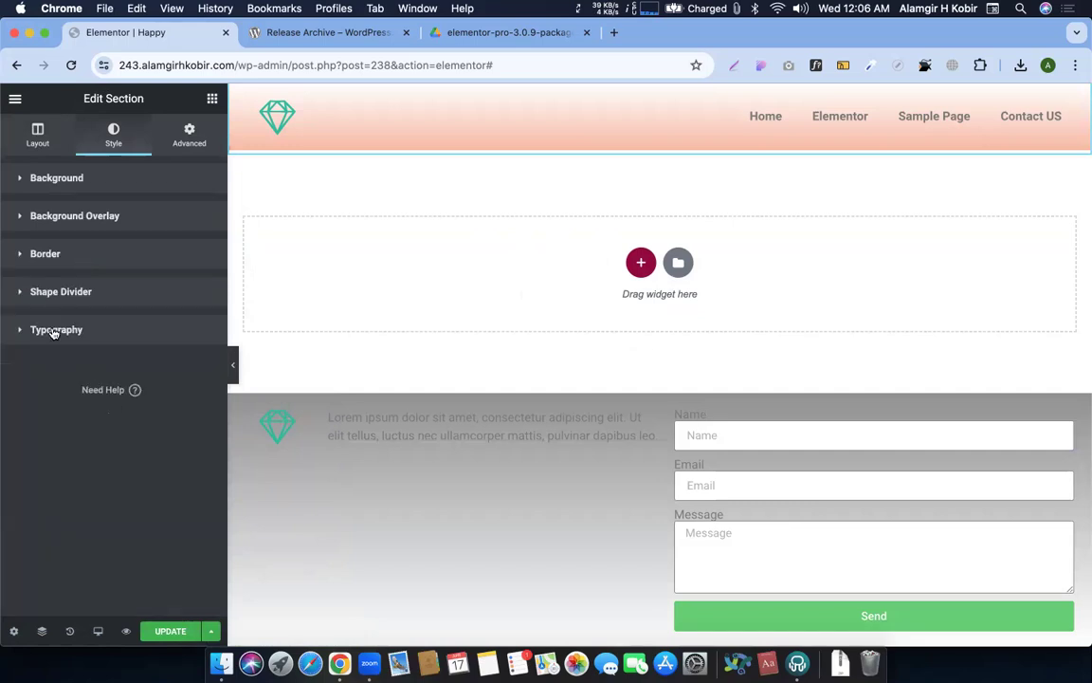
left_click(54, 330)
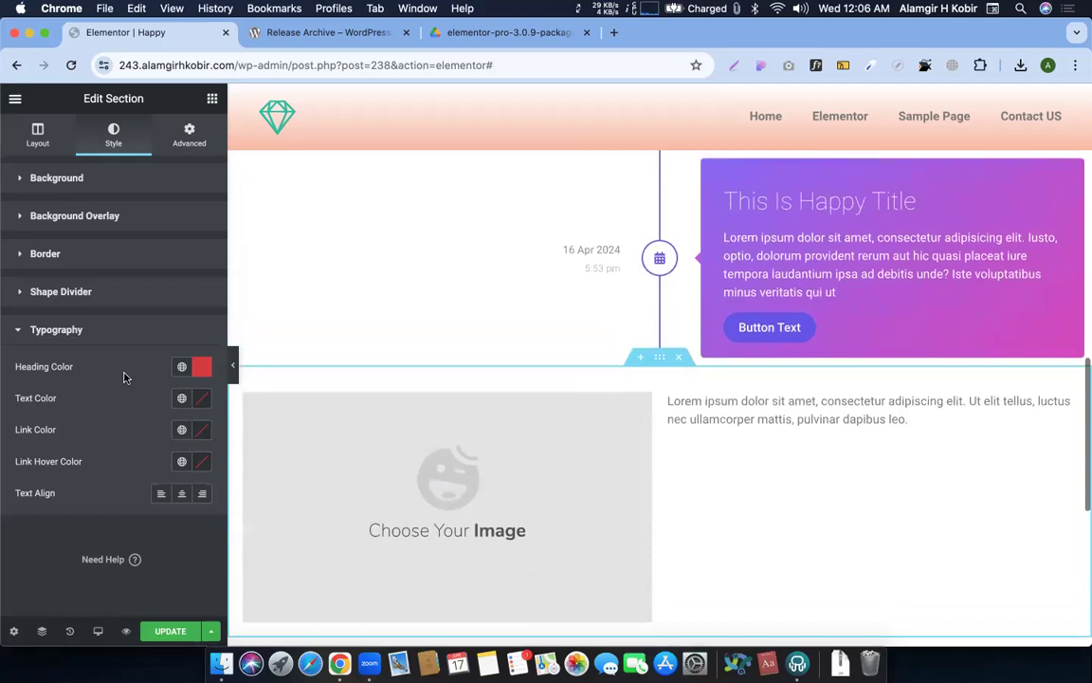
left_click(200, 368)
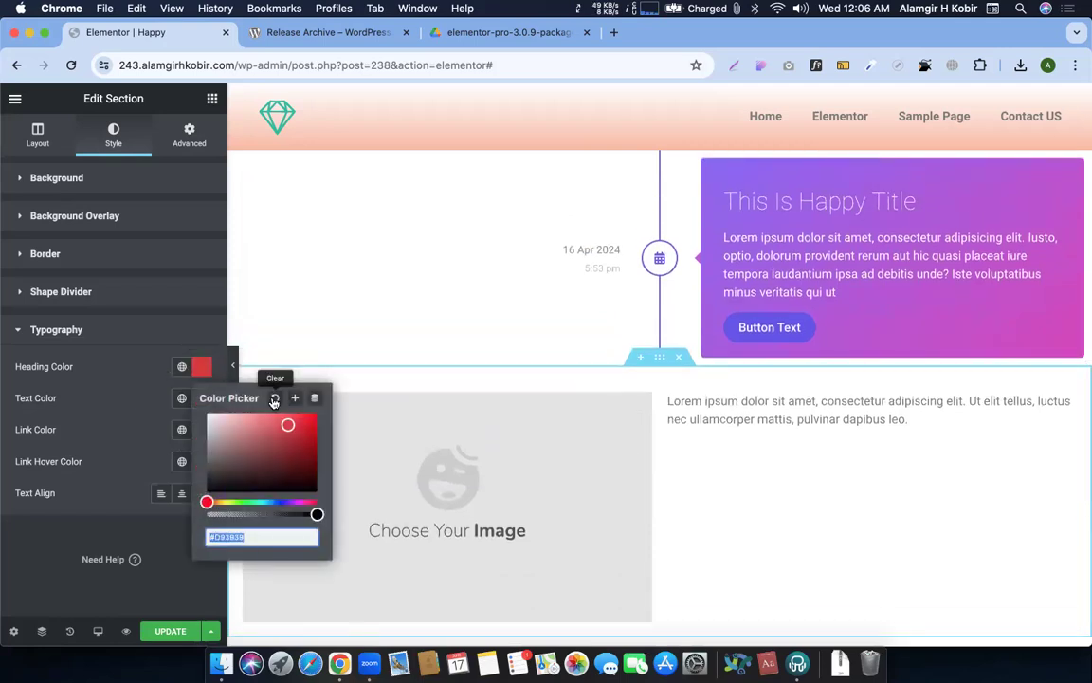
left_click(274, 399)
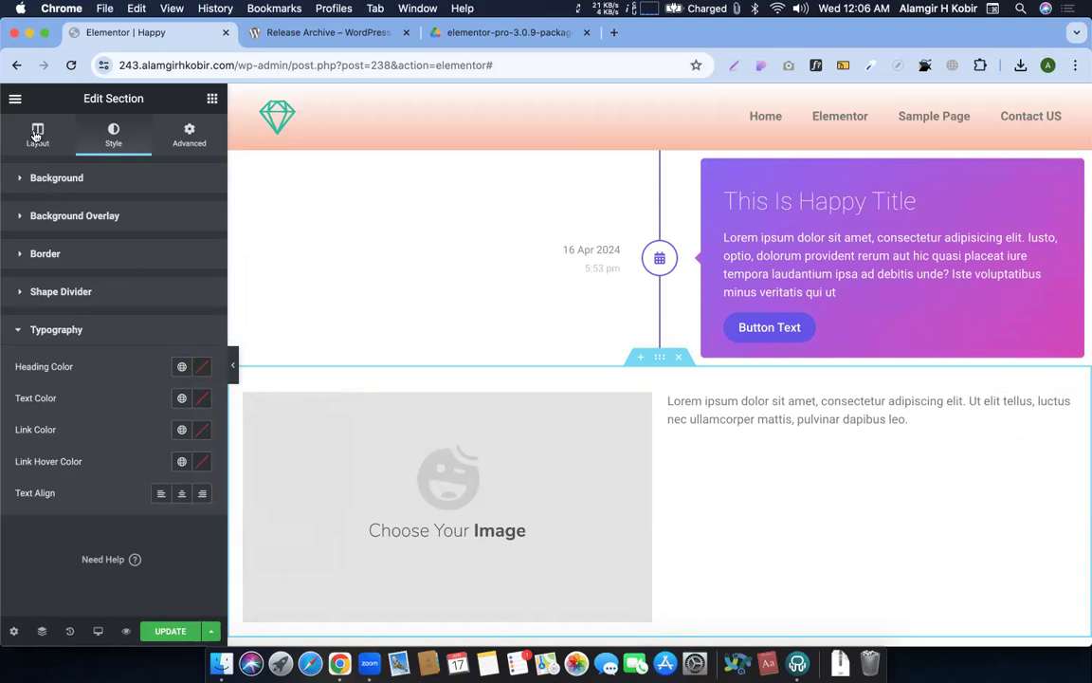
Look through the timeline widget's design list without changing it
left_click(740, 196)
scroll(541, 287, "up", 2)
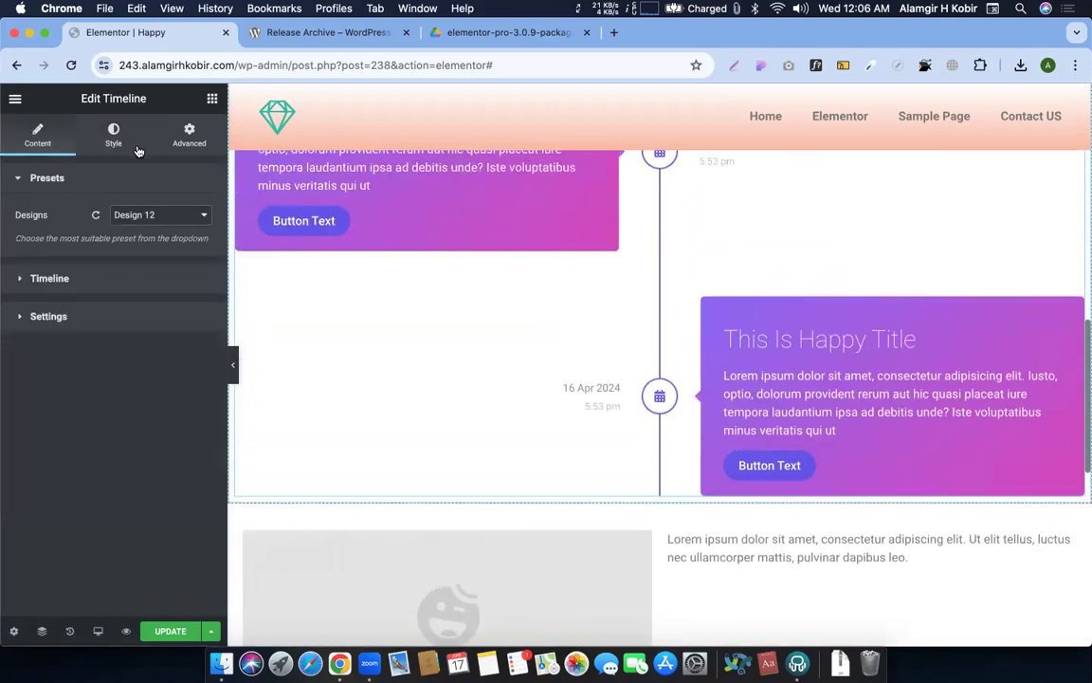
left_click(187, 222)
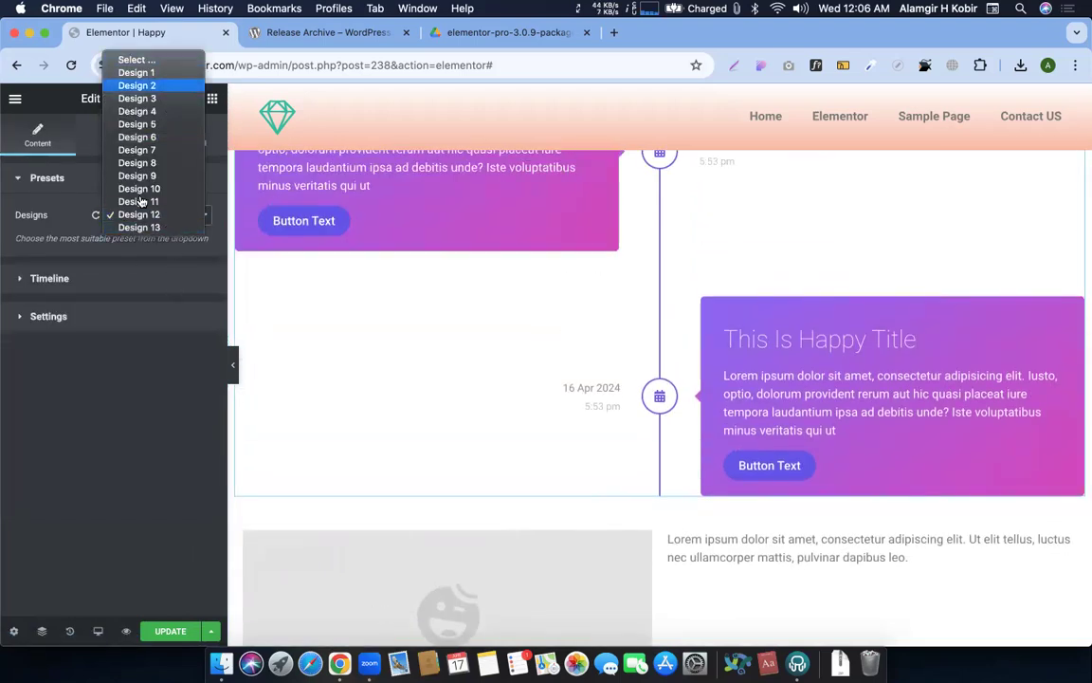
left_click(237, 227)
scroll(493, 297, "down", 5)
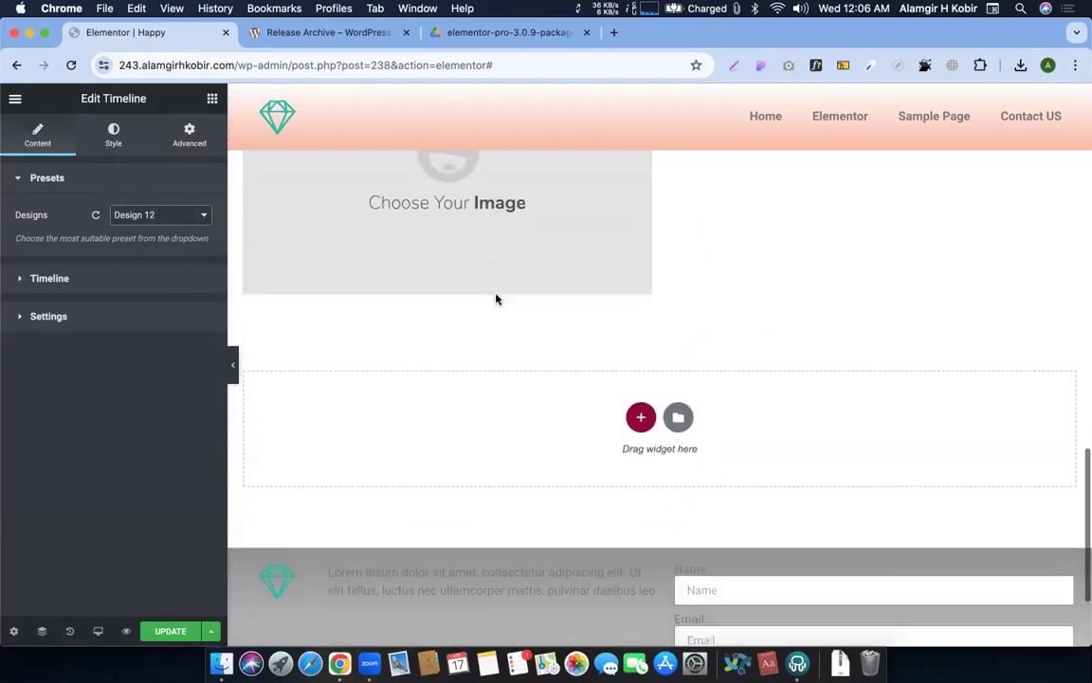
Live-copy the Our TEAM section from the Happy Addons demo and live-paste it into the page
key("ctrl+Right")
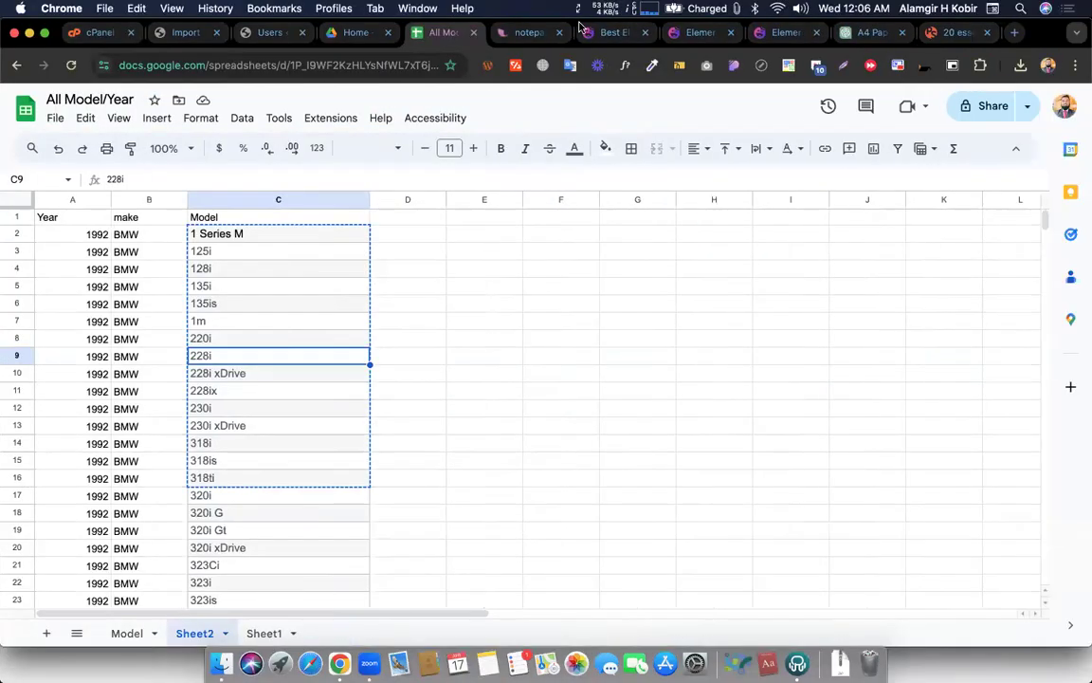
left_click(697, 32)
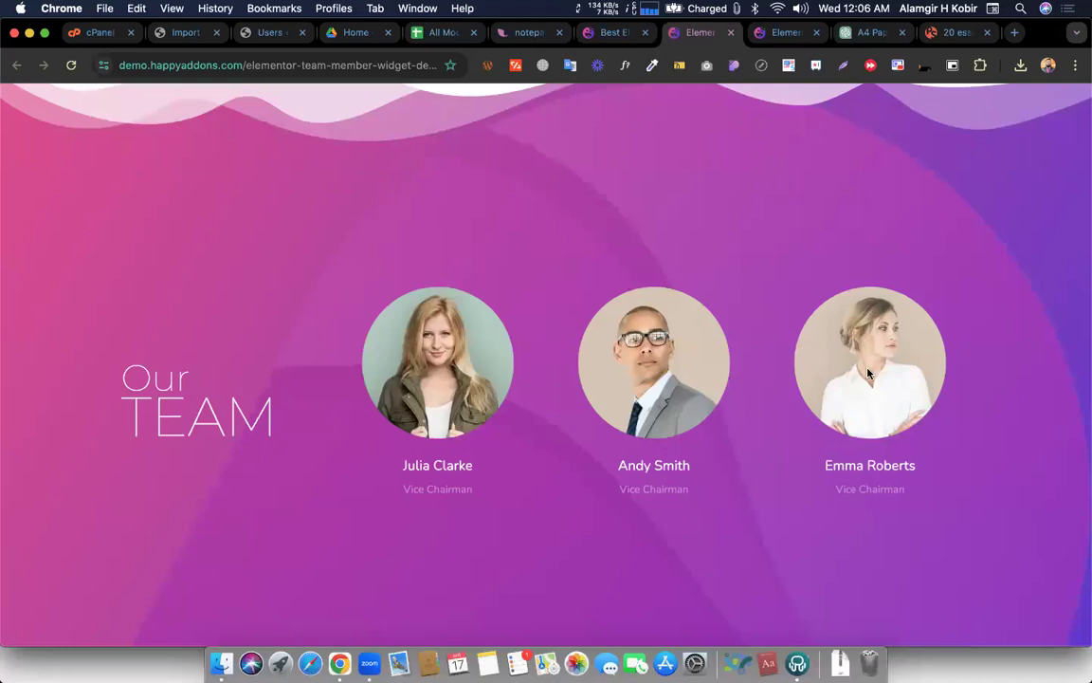
scroll(867, 373, "up", 1)
left_click(1033, 469)
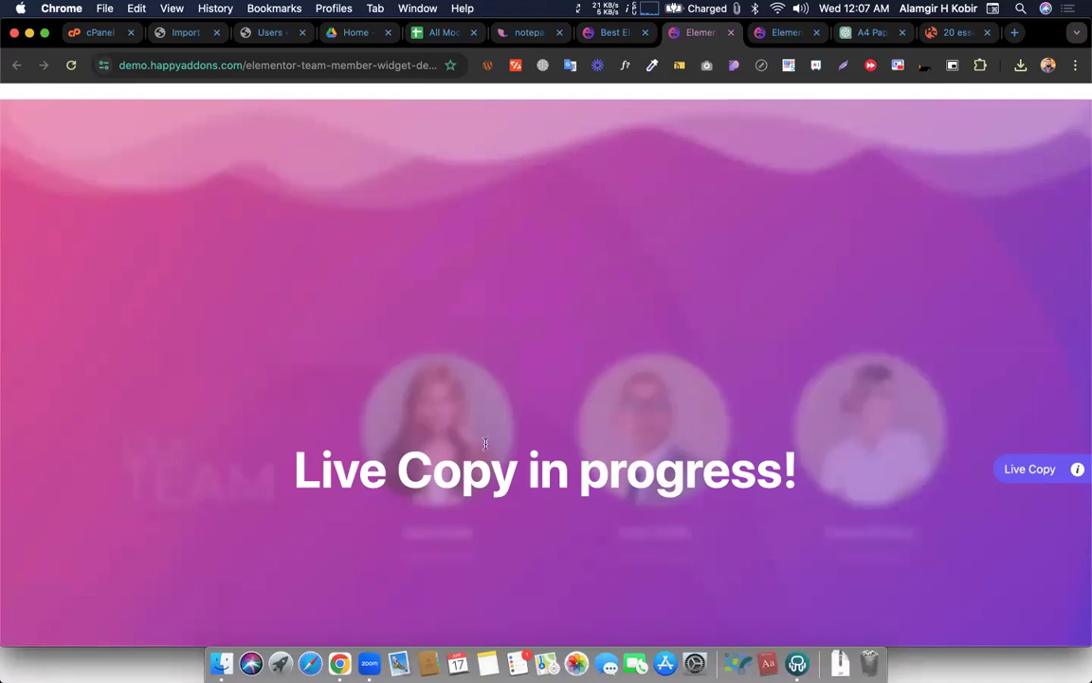
key("ctrl+Left")
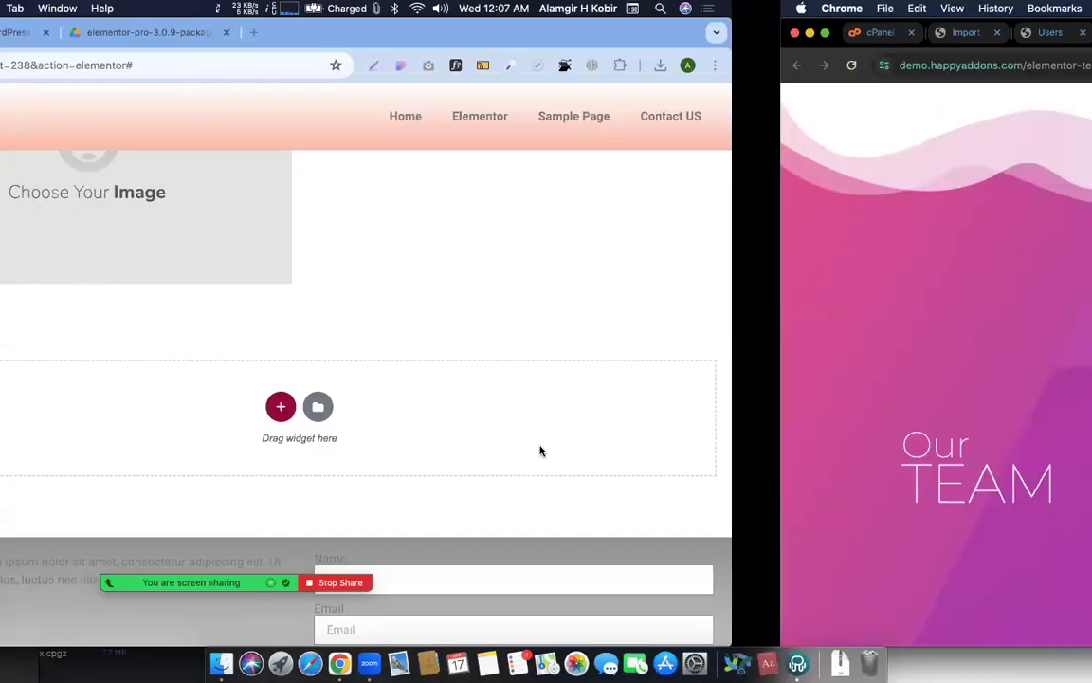
scroll(692, 237, "up", 5)
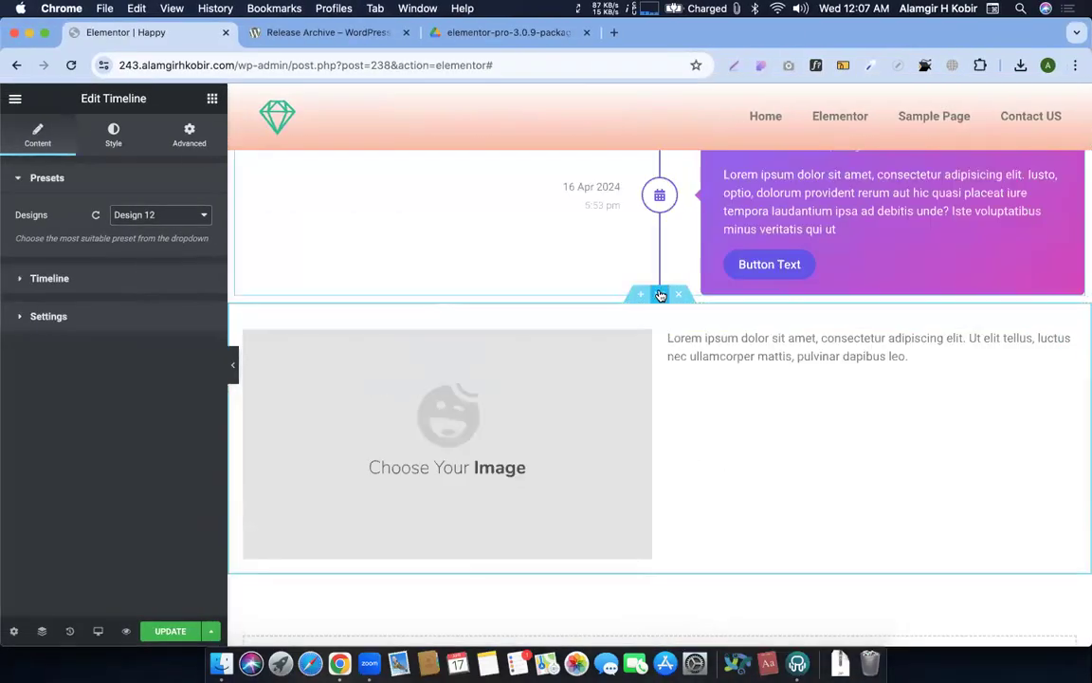
right_click(660, 295)
left_click(692, 493)
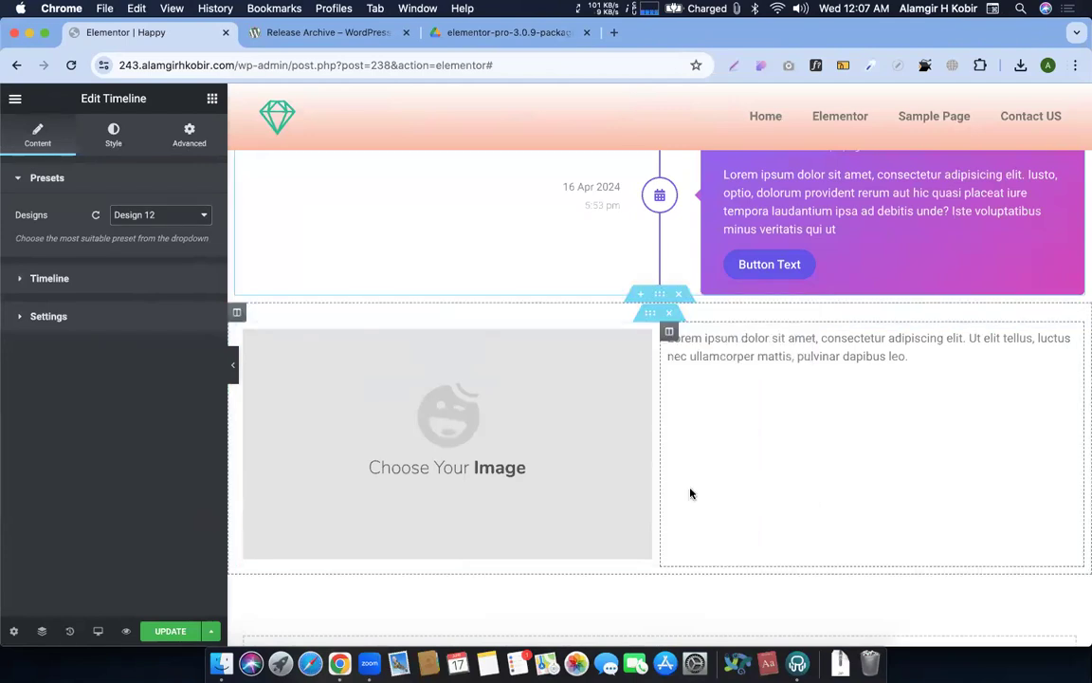
Check the timeline's Style and Content options, then live-copy the demo's Design 2 team cards
scroll(692, 473, "down", 3)
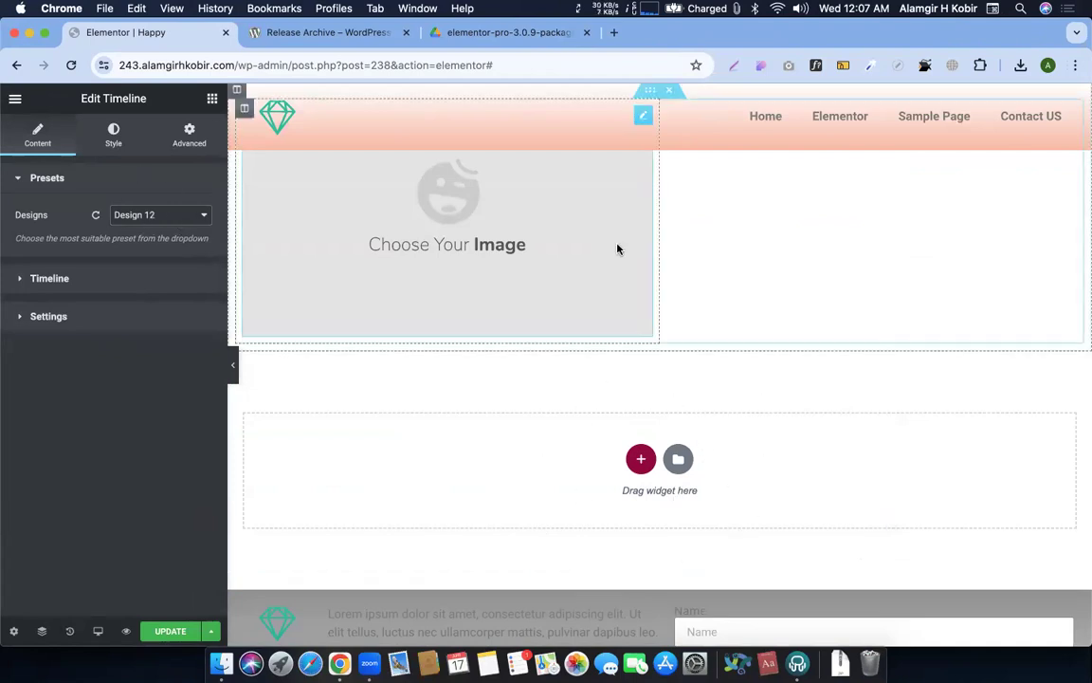
left_click(115, 133)
left_click(25, 144)
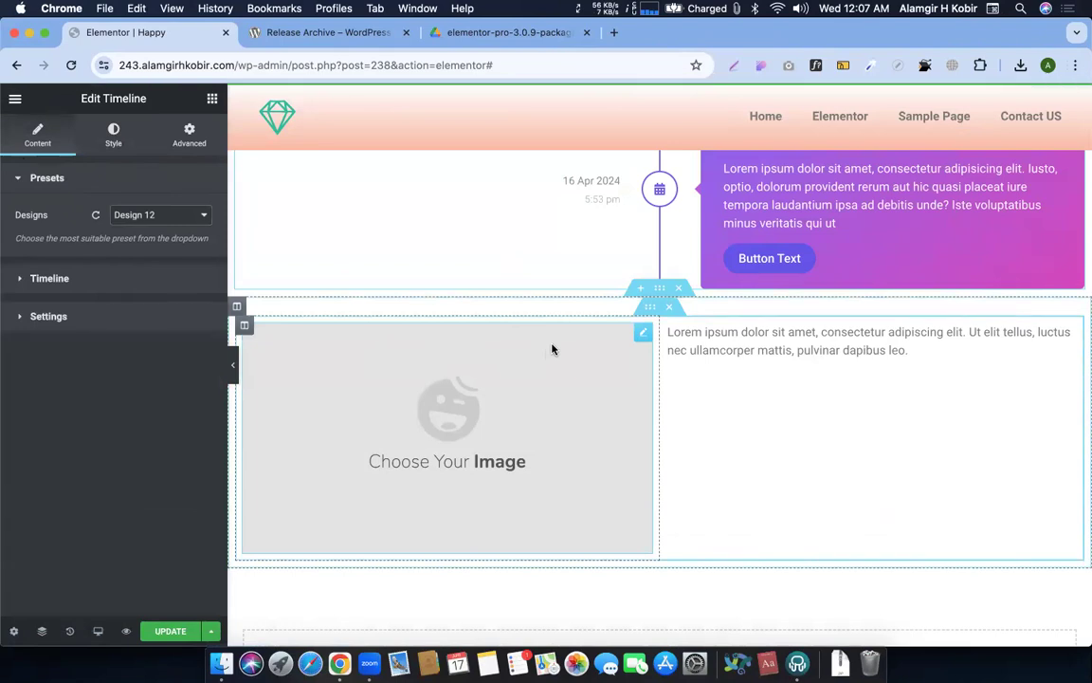
key("ctrl+Right")
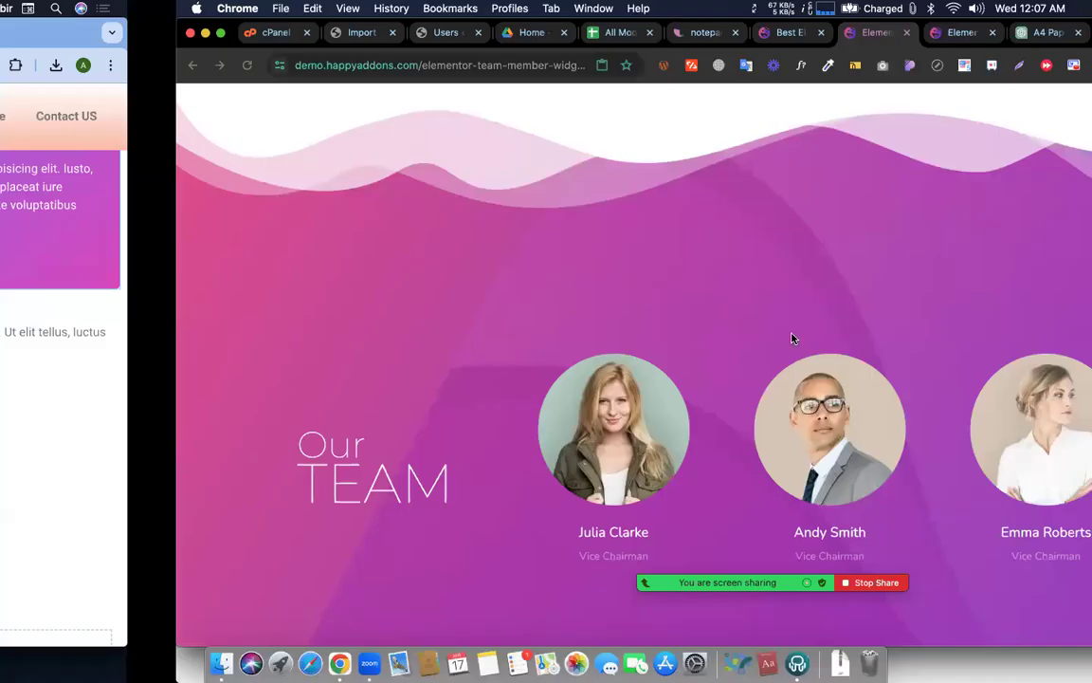
scroll(741, 313, "up", 15)
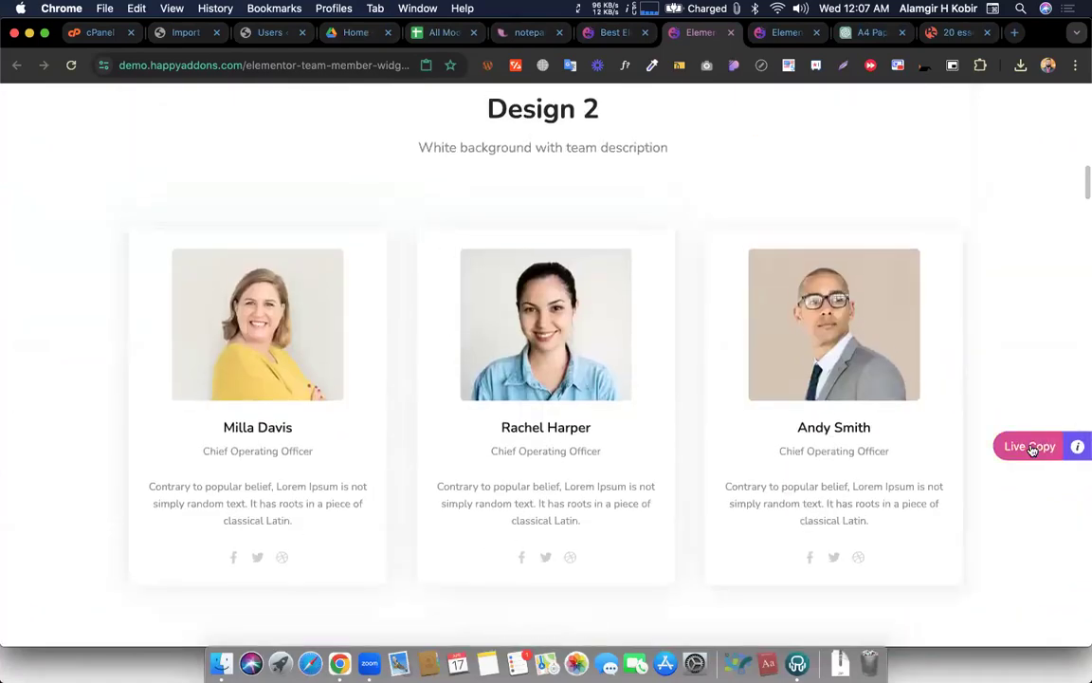
left_click(1033, 446)
Live-paste the Design 2 team design into the section and click UPDATE
key("ctrl+Left")
key("ctrl+Right")
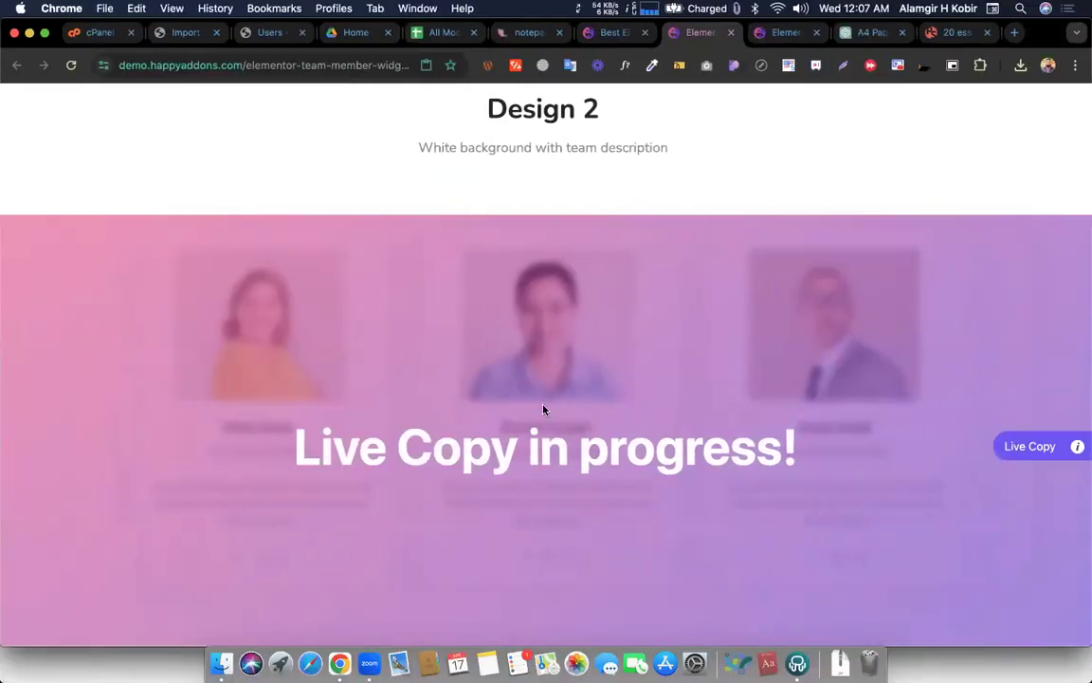
key("ctrl+Left")
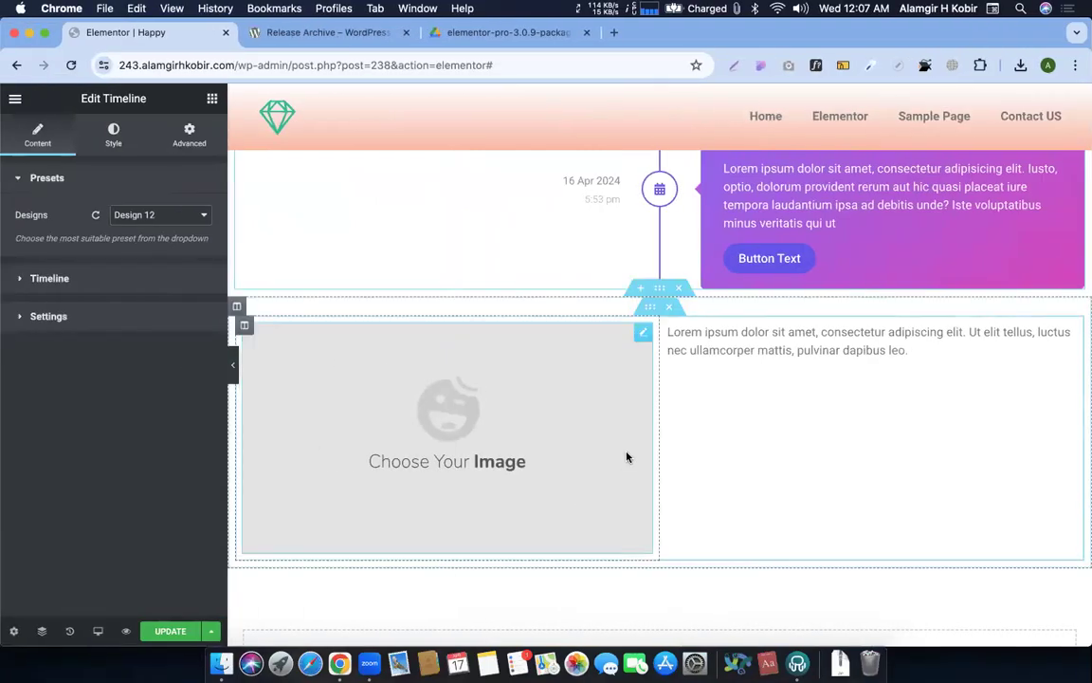
scroll(629, 455, "down", 5)
key("ctrl+Right")
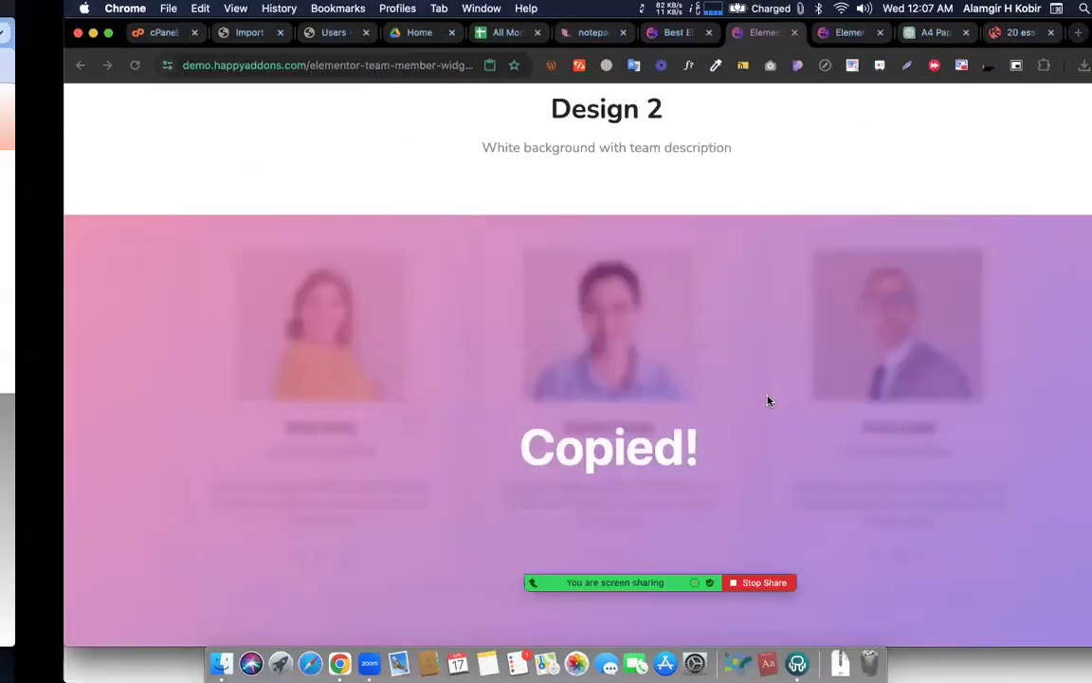
key("ctrl+Left")
key("super+v")
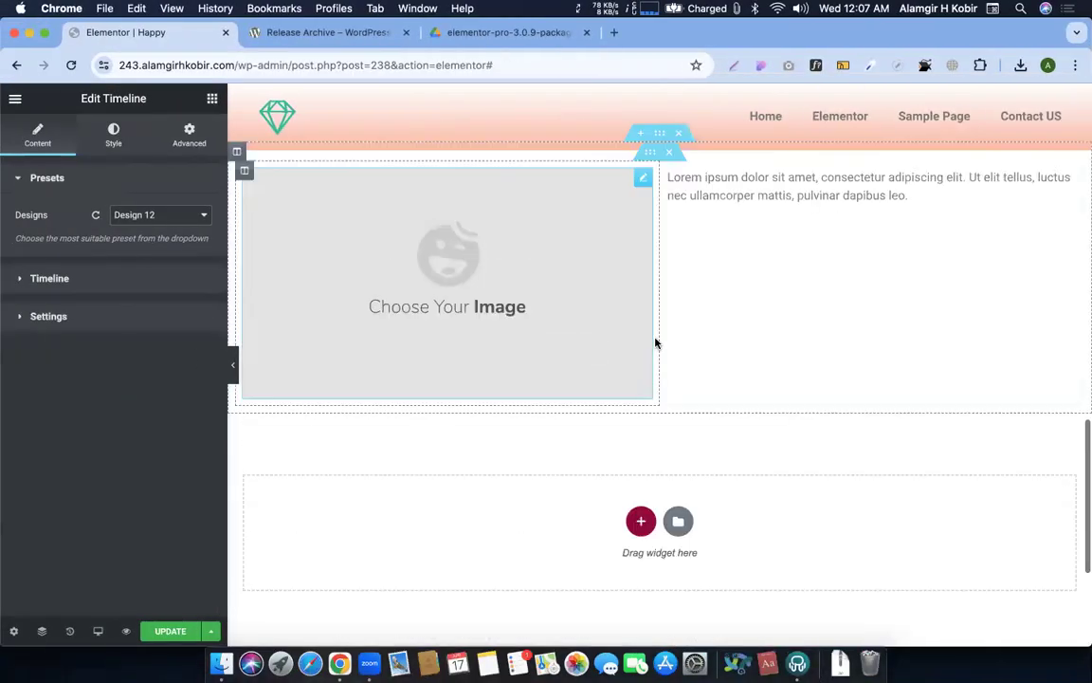
scroll(690, 319, "up", 1)
right_click(659, 187)
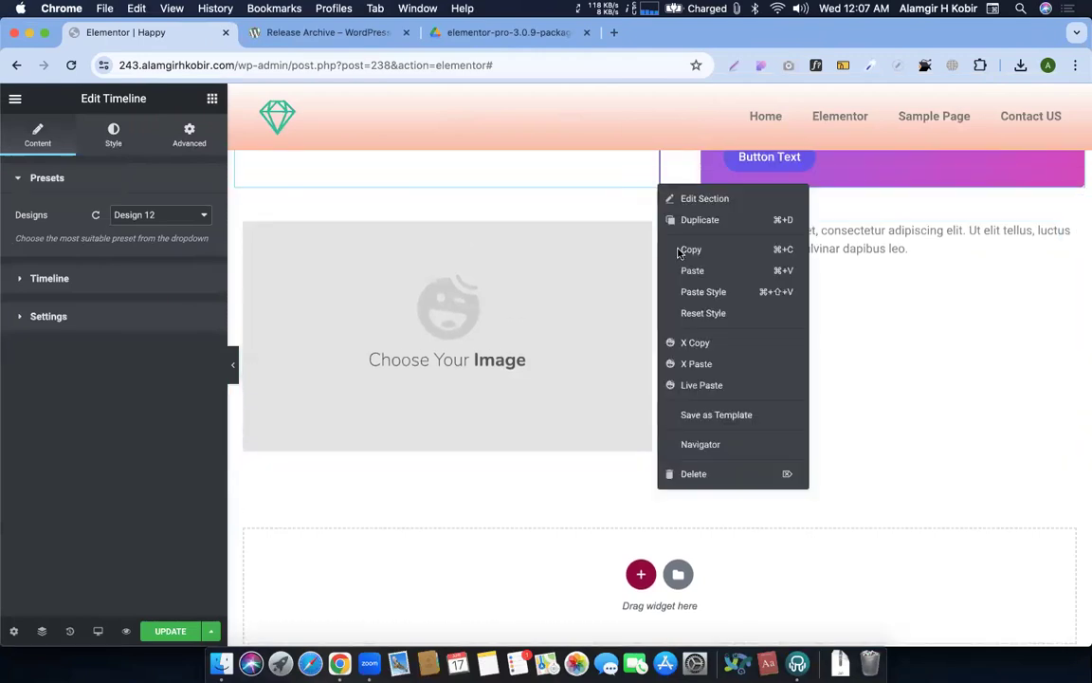
left_click(696, 386)
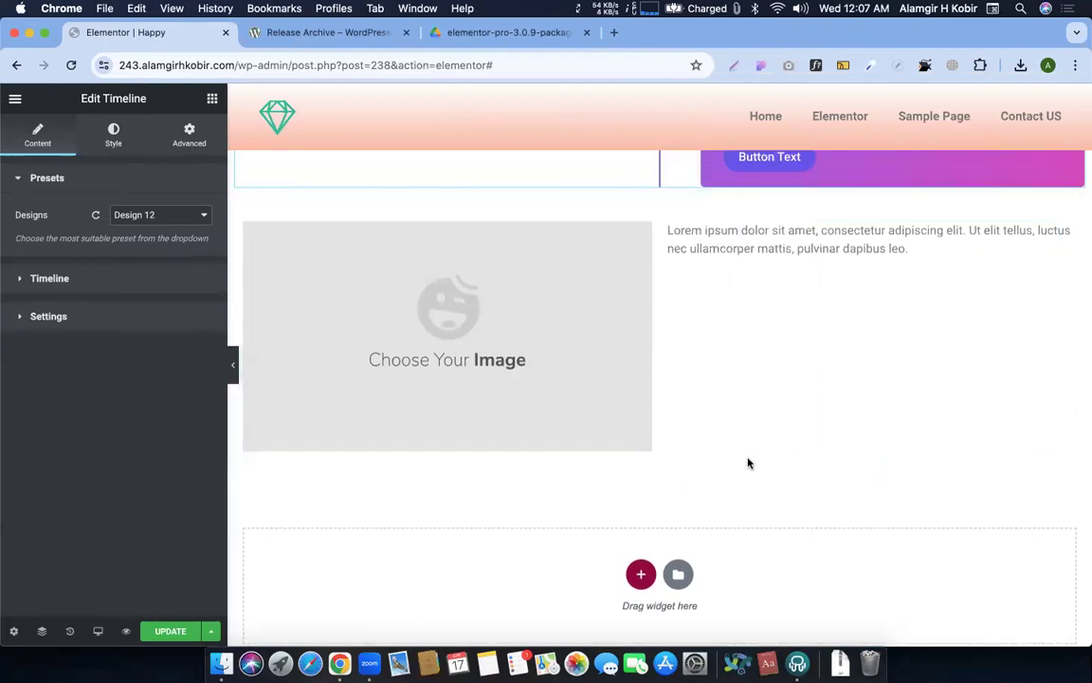
left_click(167, 629)
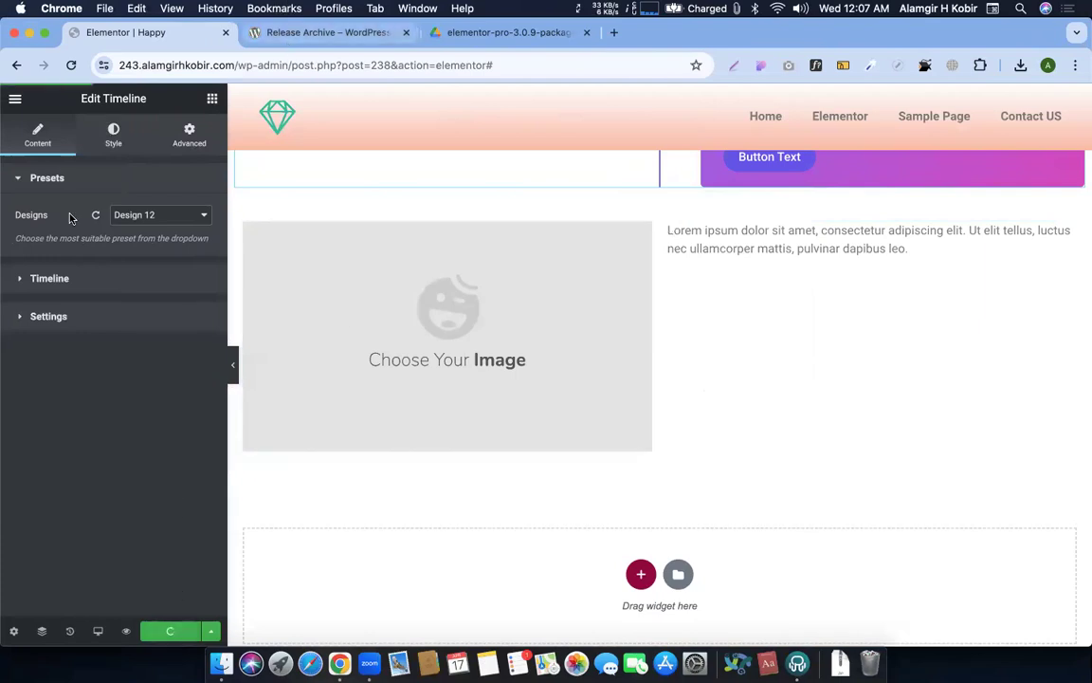
View the live Happy page, then reopen it with Elementor
left_click(14, 99)
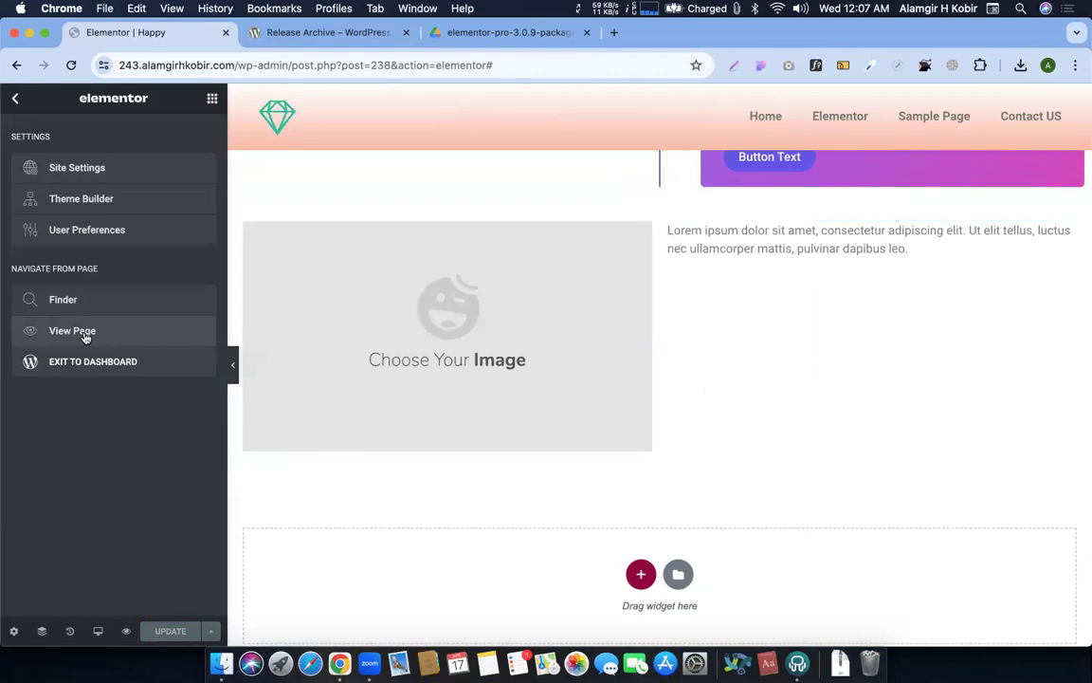
left_click(76, 329)
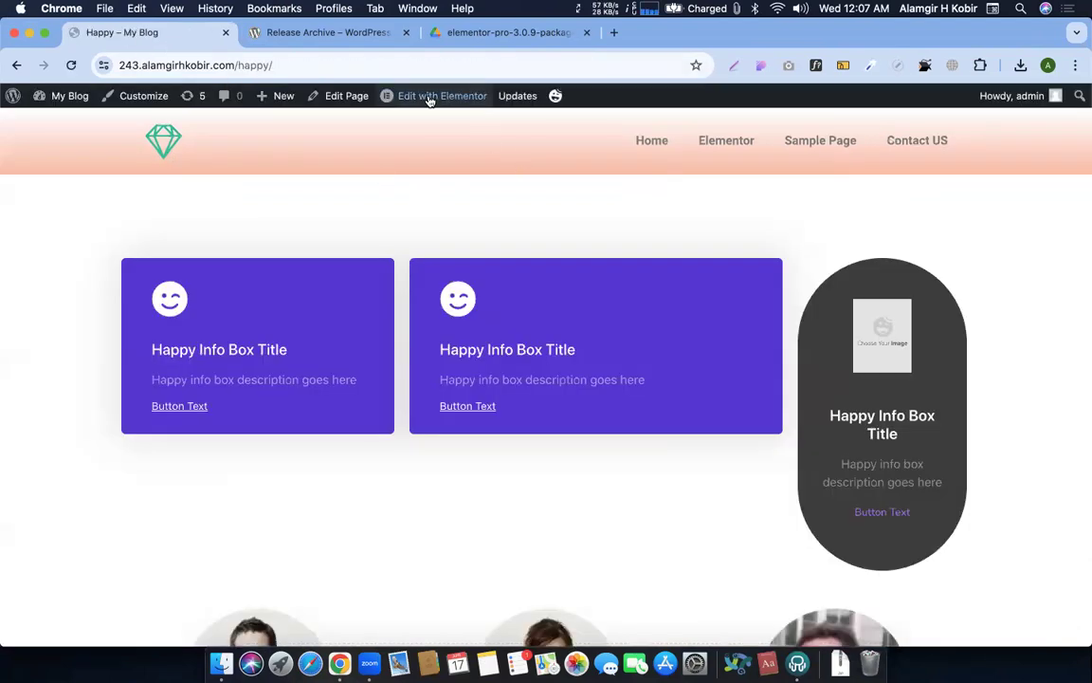
left_click(430, 96)
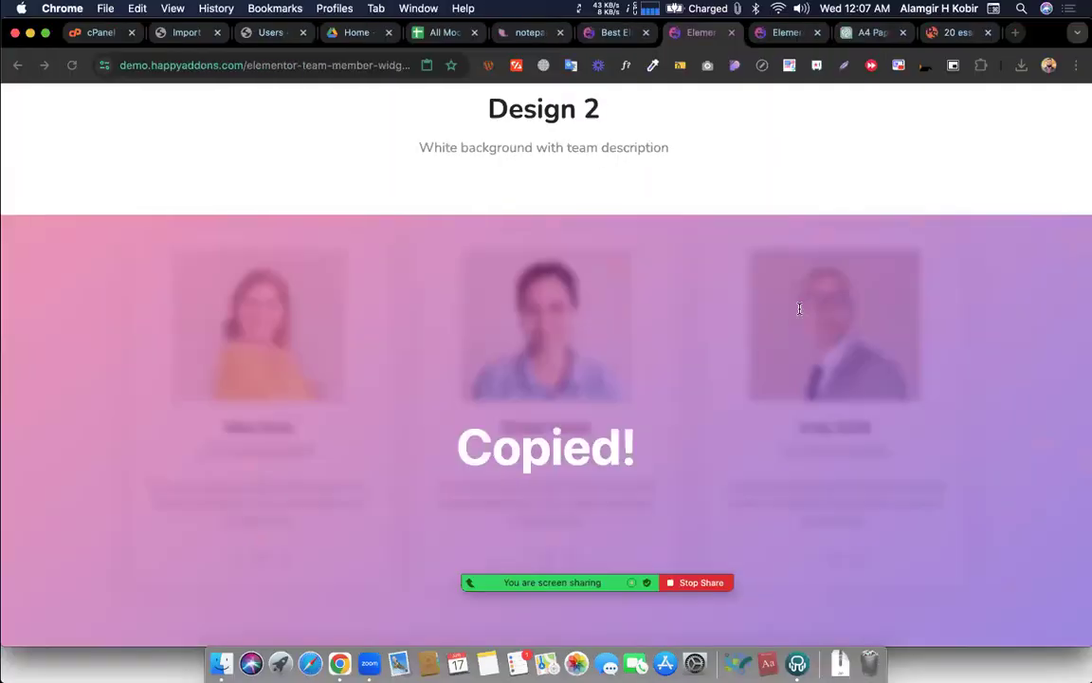
Browse the HappyAddons widgets listing and open the Info Box widget demo
scroll(742, 301, "up", 10)
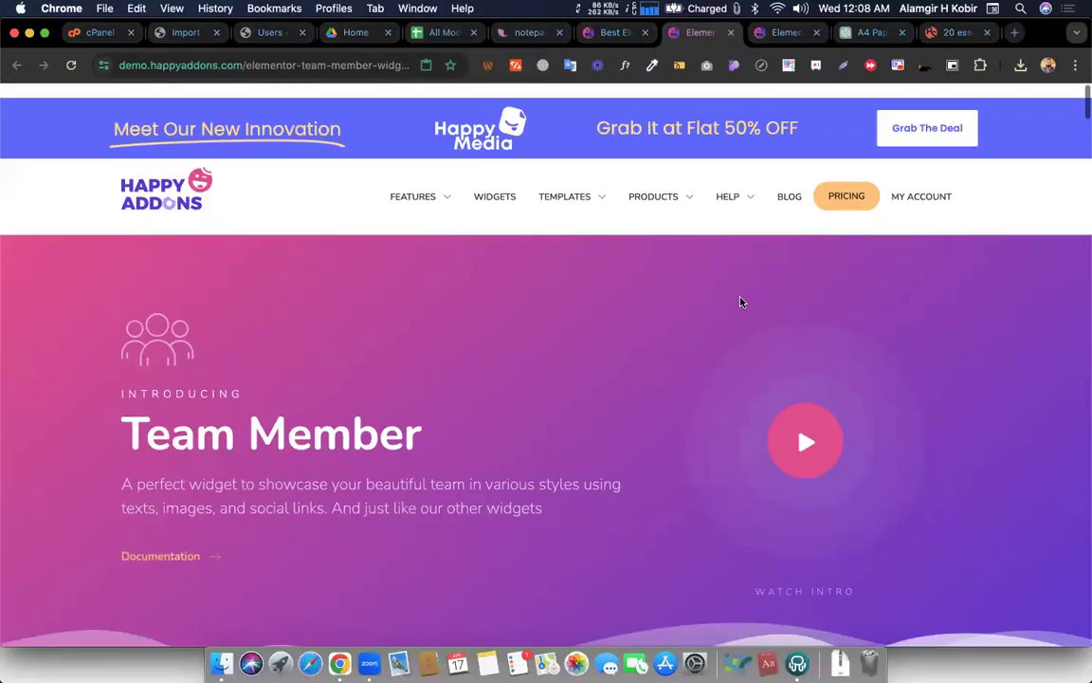
left_click(495, 182)
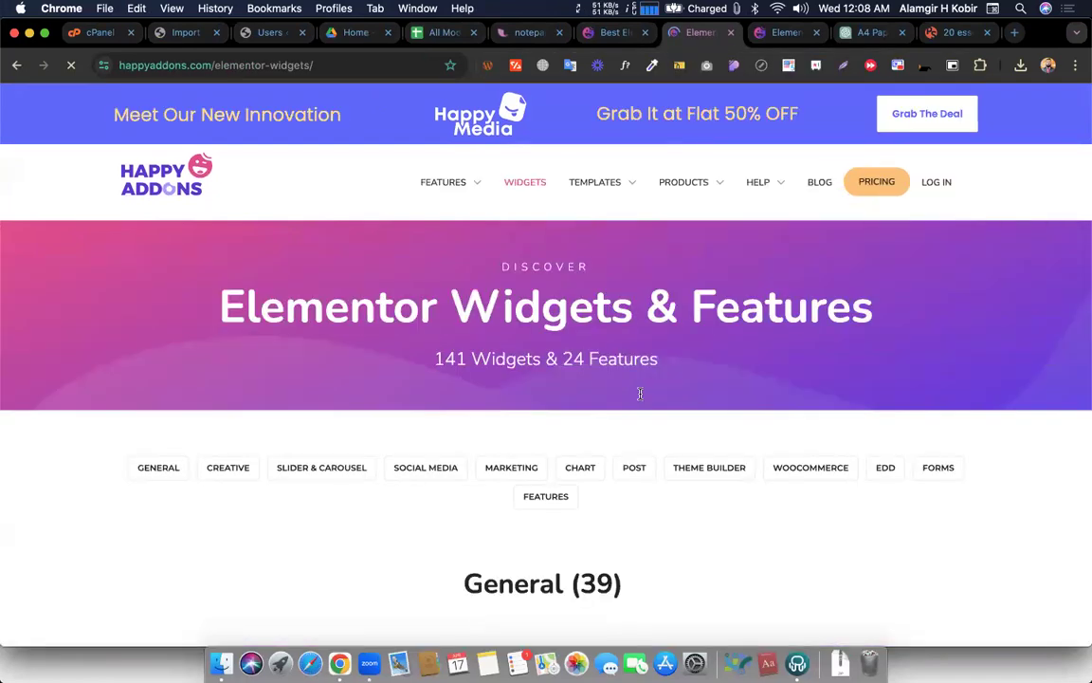
scroll(639, 390, "down", 20)
scroll(640, 394, "down", 10)
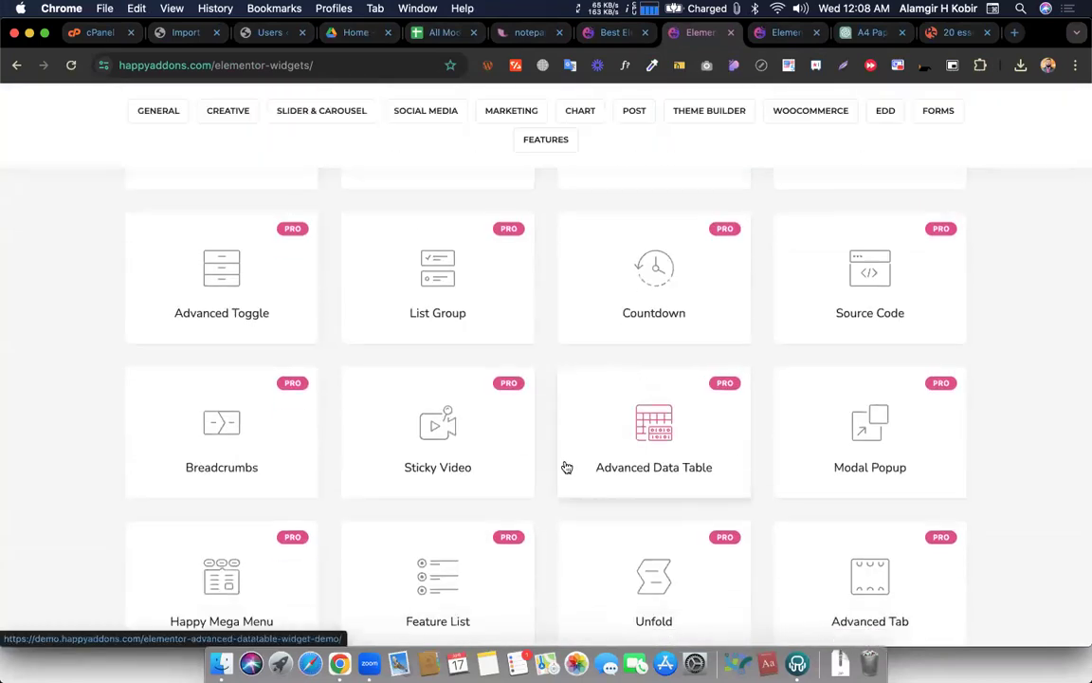
scroll(566, 466, "down", 5)
scroll(567, 466, "down", 3)
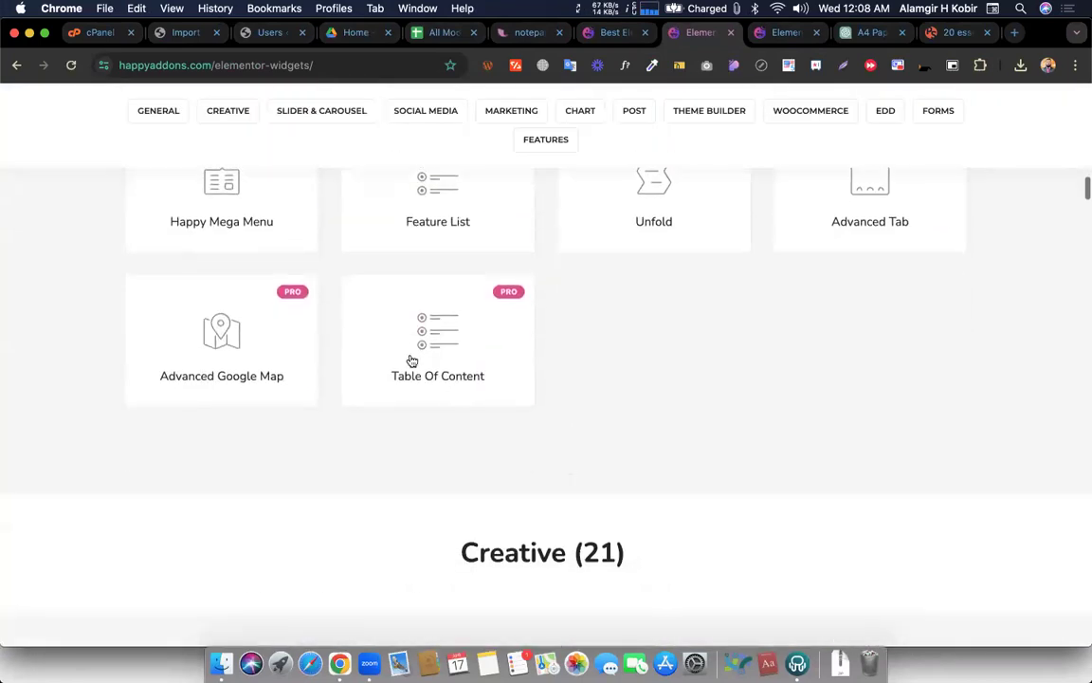
scroll(410, 361, "up", 3)
scroll(453, 318, "up", 20)
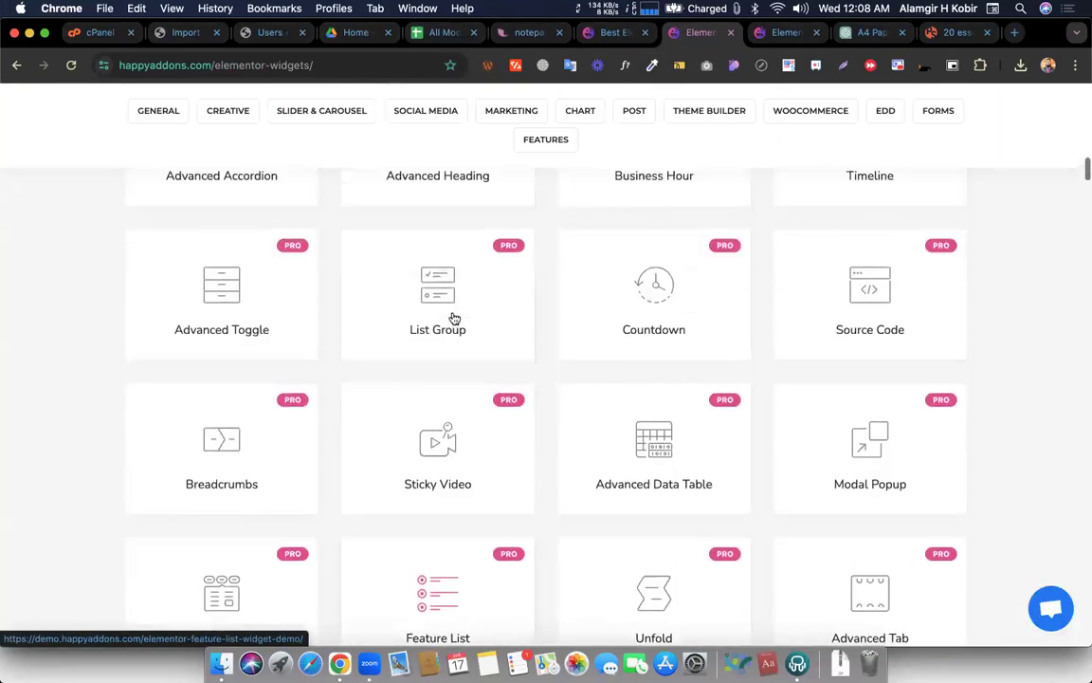
scroll(348, 390, "up", 8)
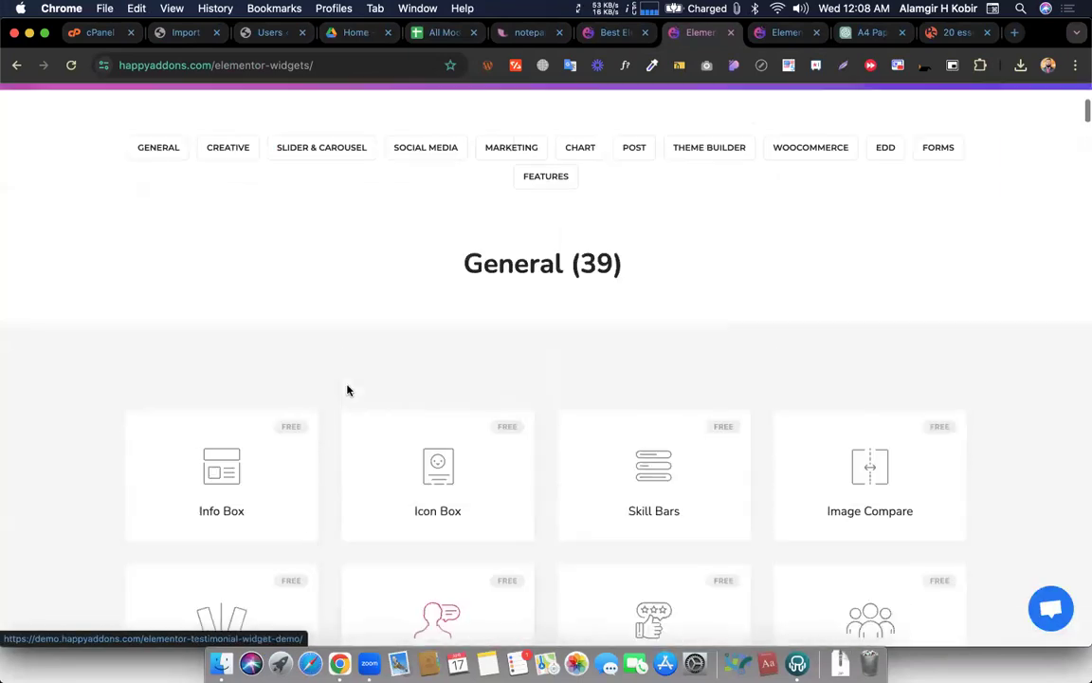
left_click(222, 557)
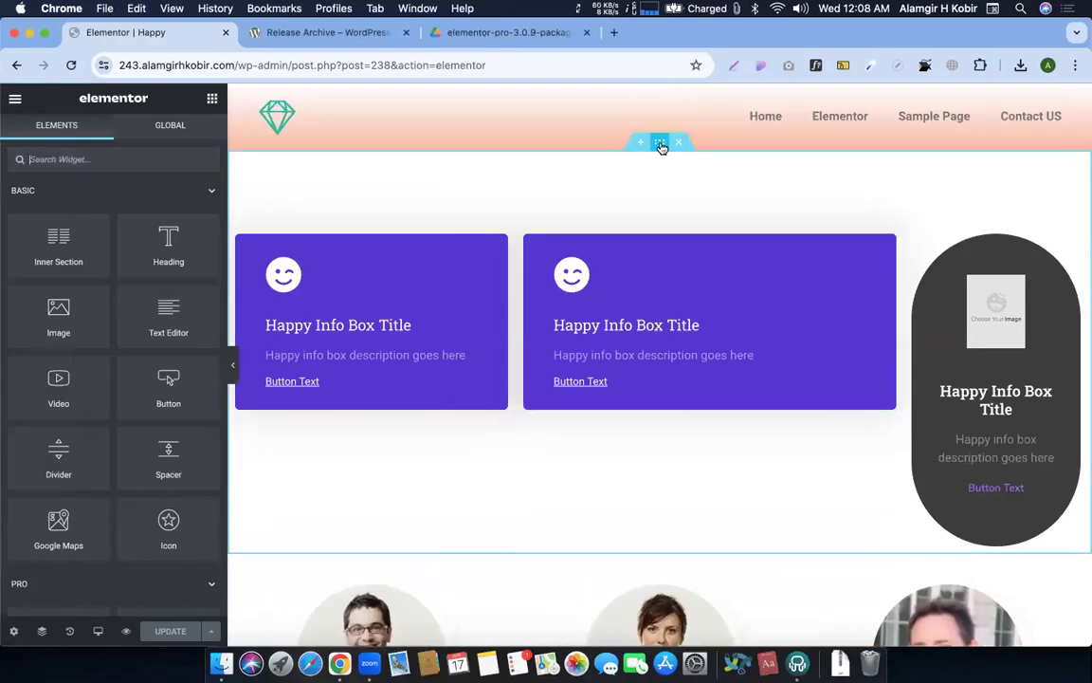
left_click(660, 142)
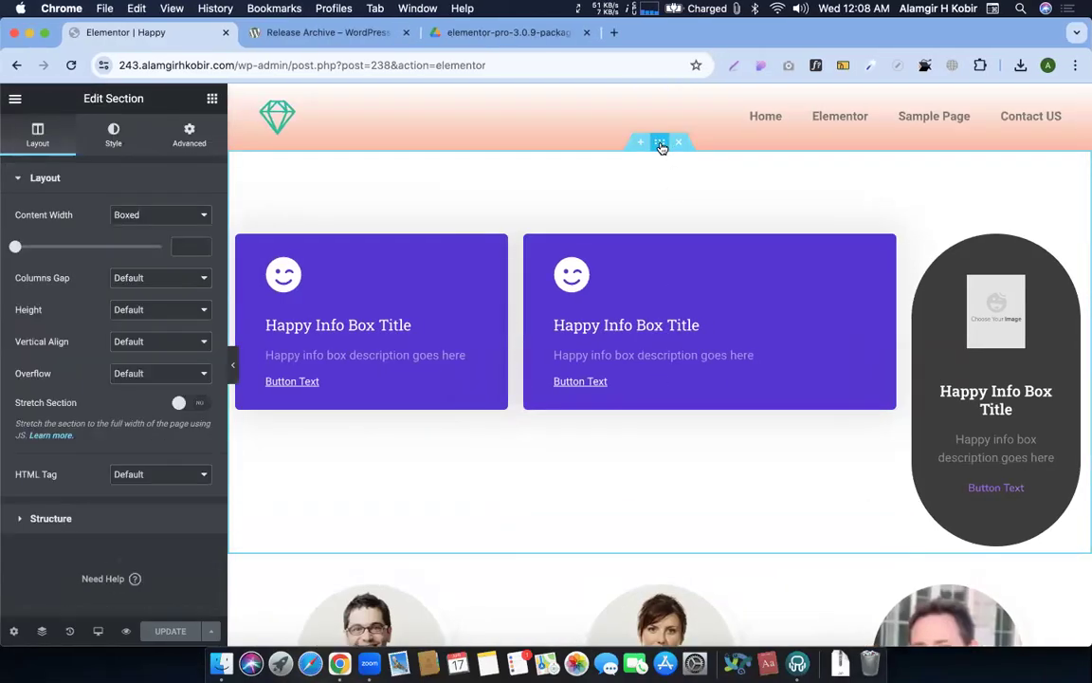
right_click(661, 145)
key("ctrl+Right")
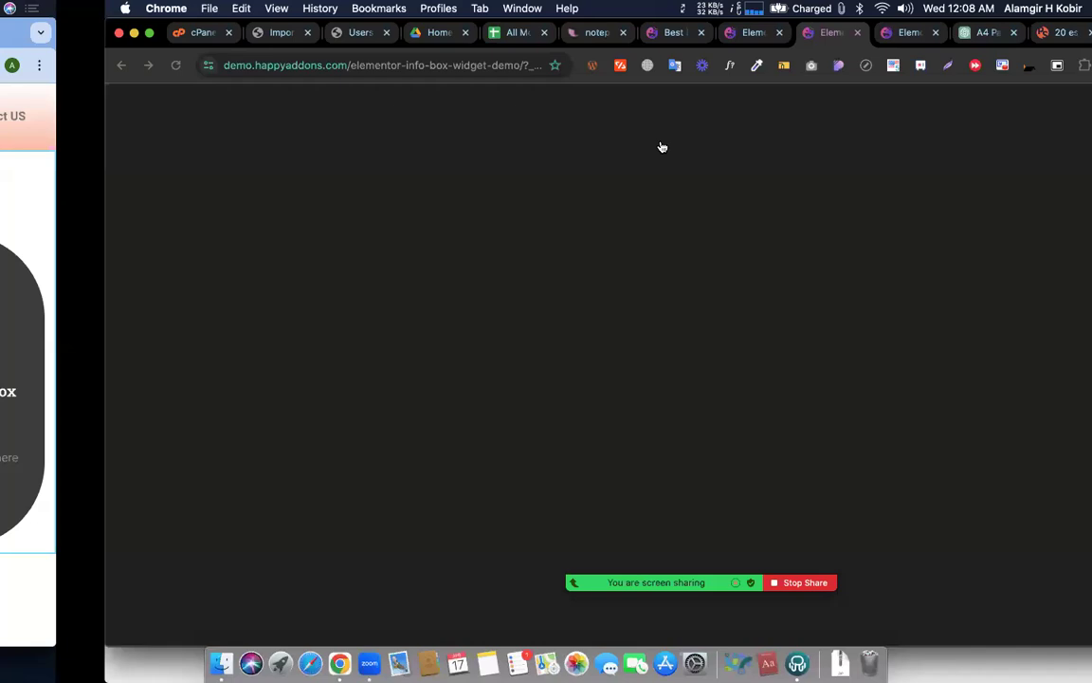
scroll(731, 339, "down", 15)
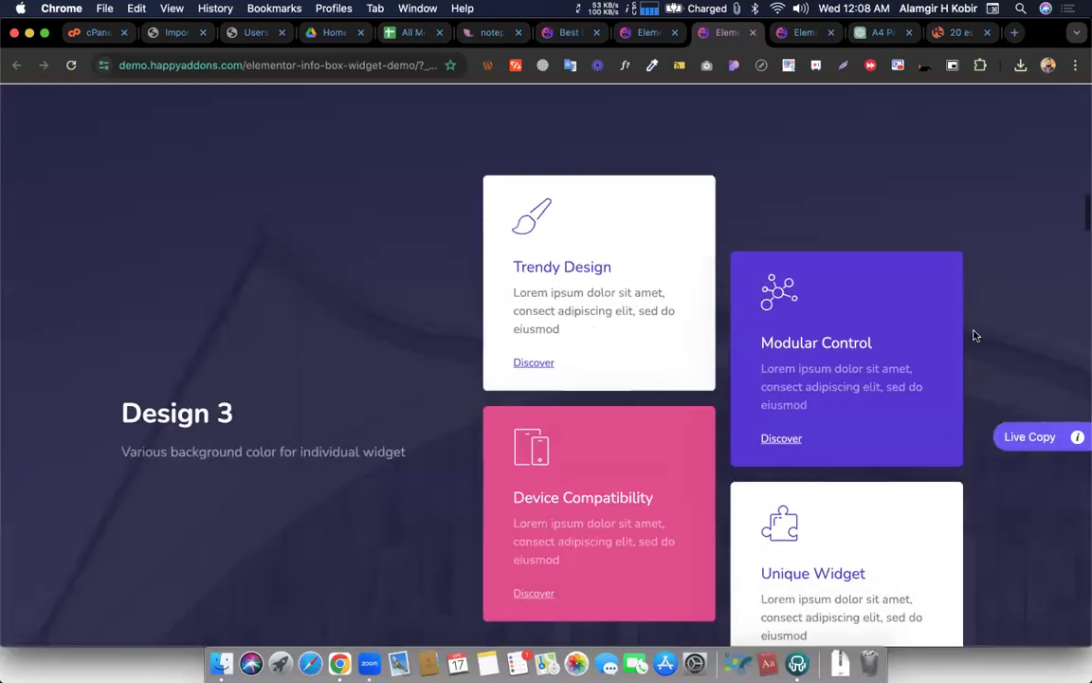
left_click(1026, 437)
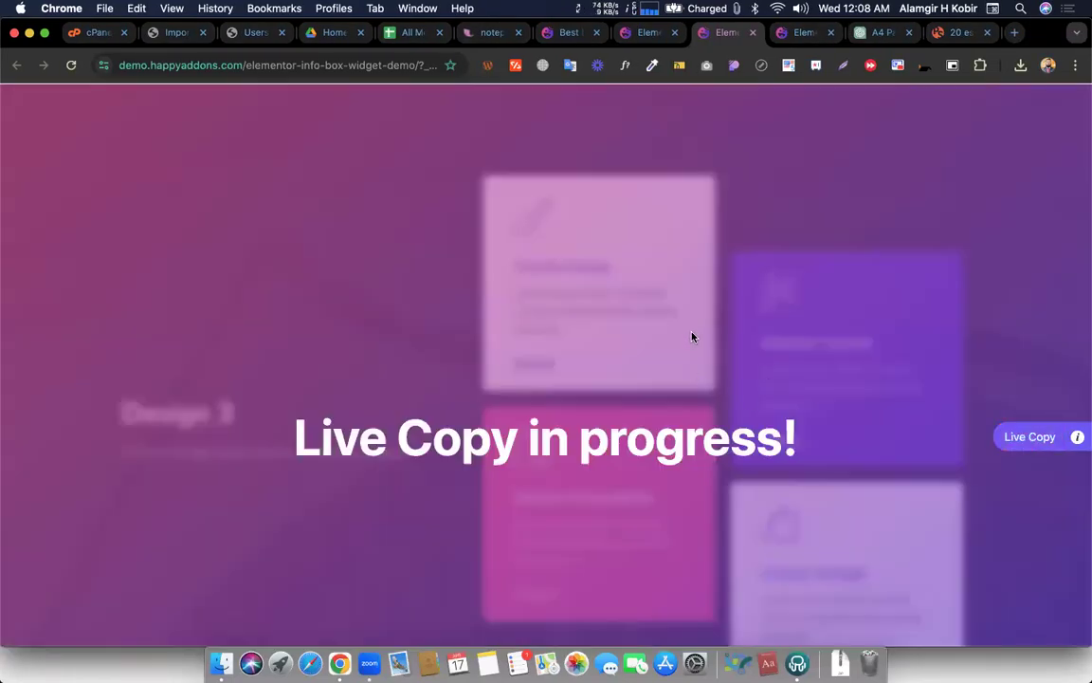
key("ctrl+Left")
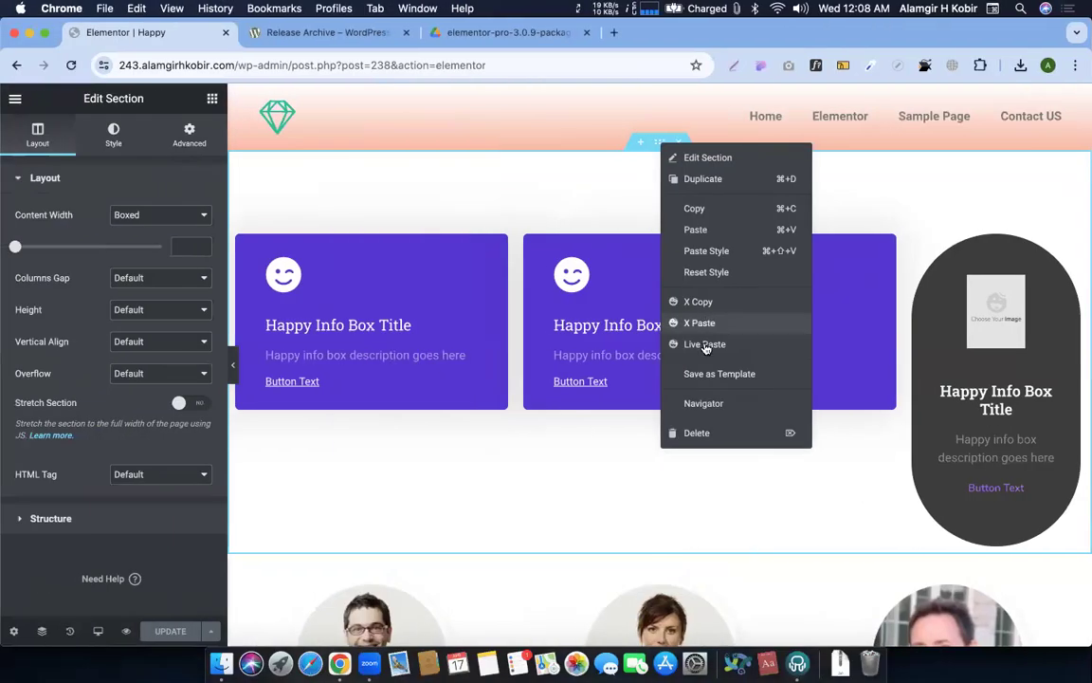
left_click(704, 344)
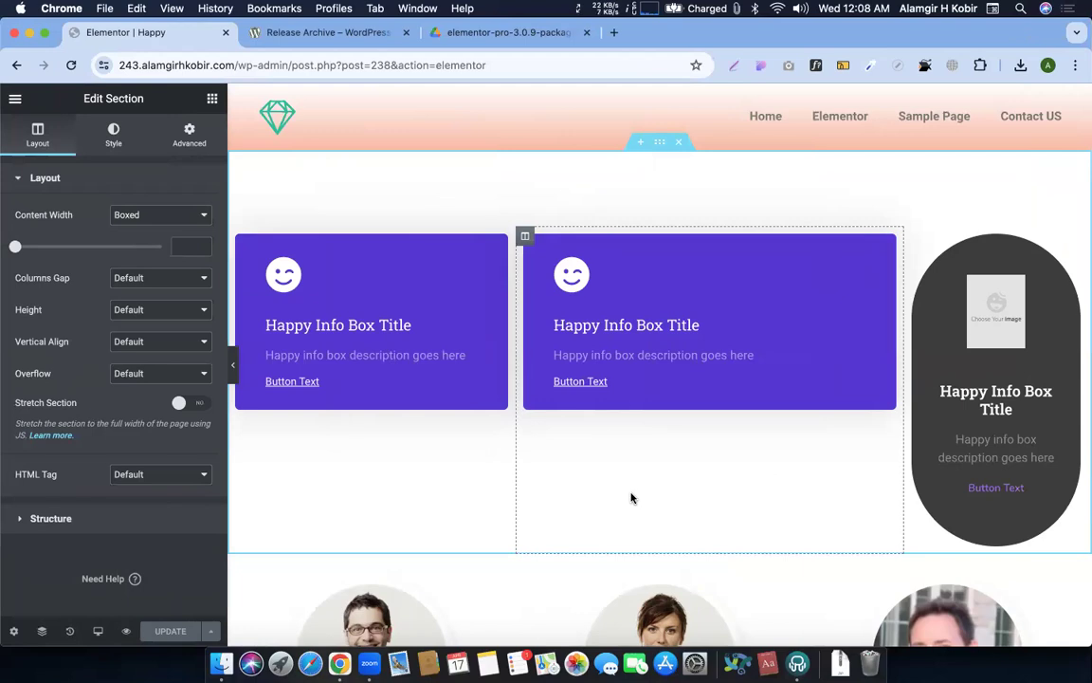
right_click(659, 145)
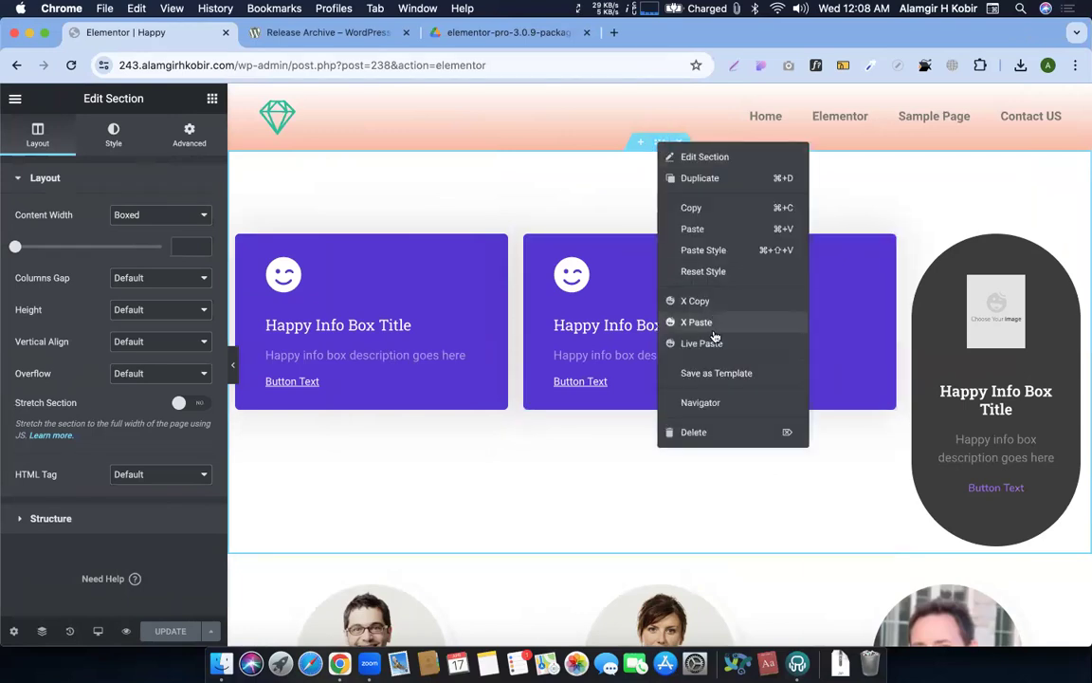
left_click(696, 343)
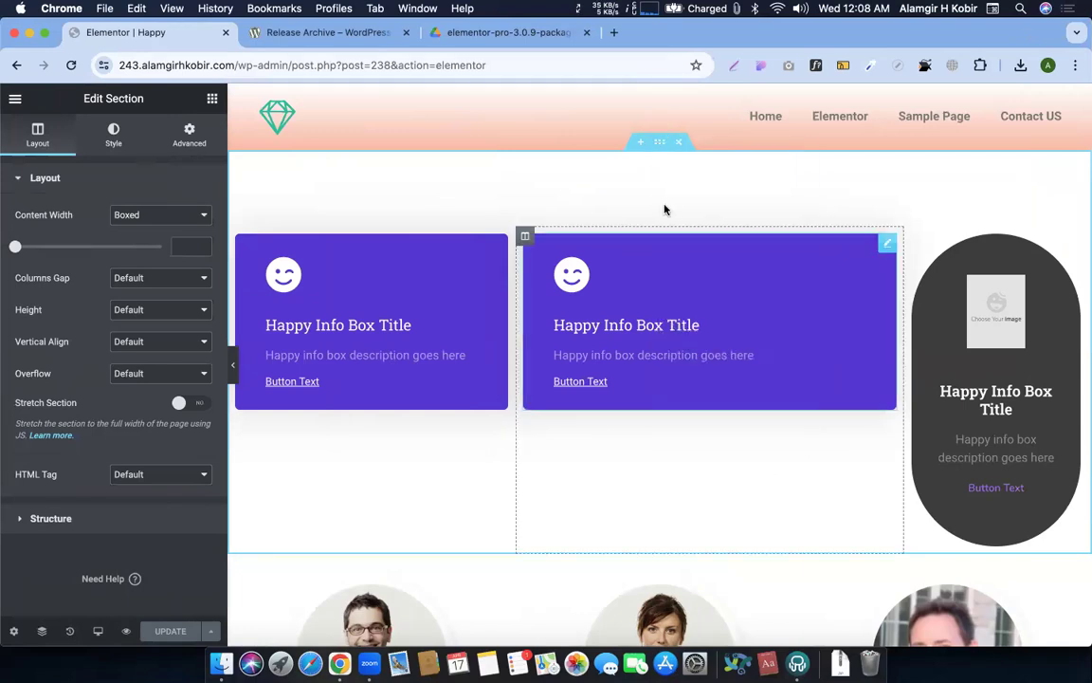
left_click(613, 32)
Search 'happy addon' plus the author's name, filter to Videos, and open 'Design Website using Happy Addon'
type("happ")
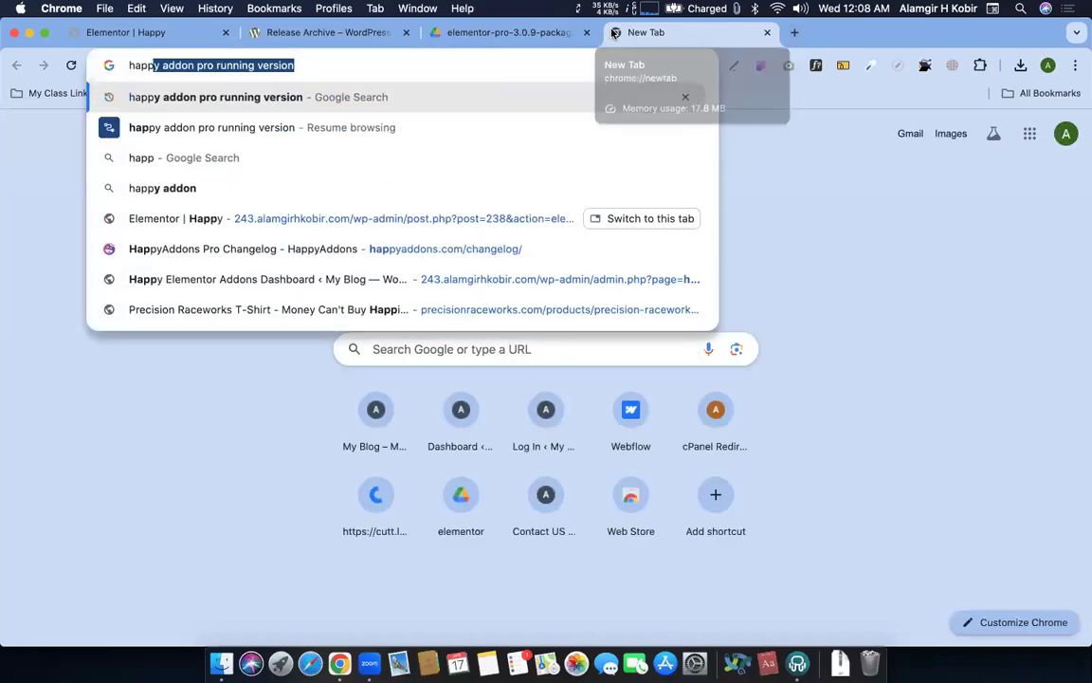
type("y addon ala")
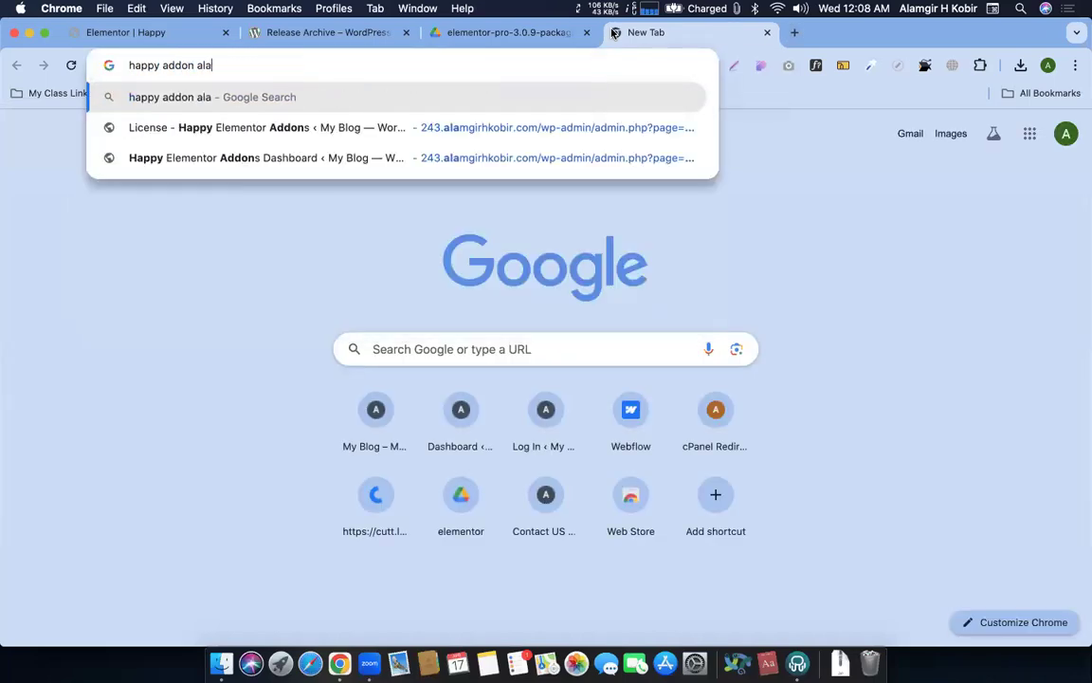
type("mgir h kobir")
key("Return")
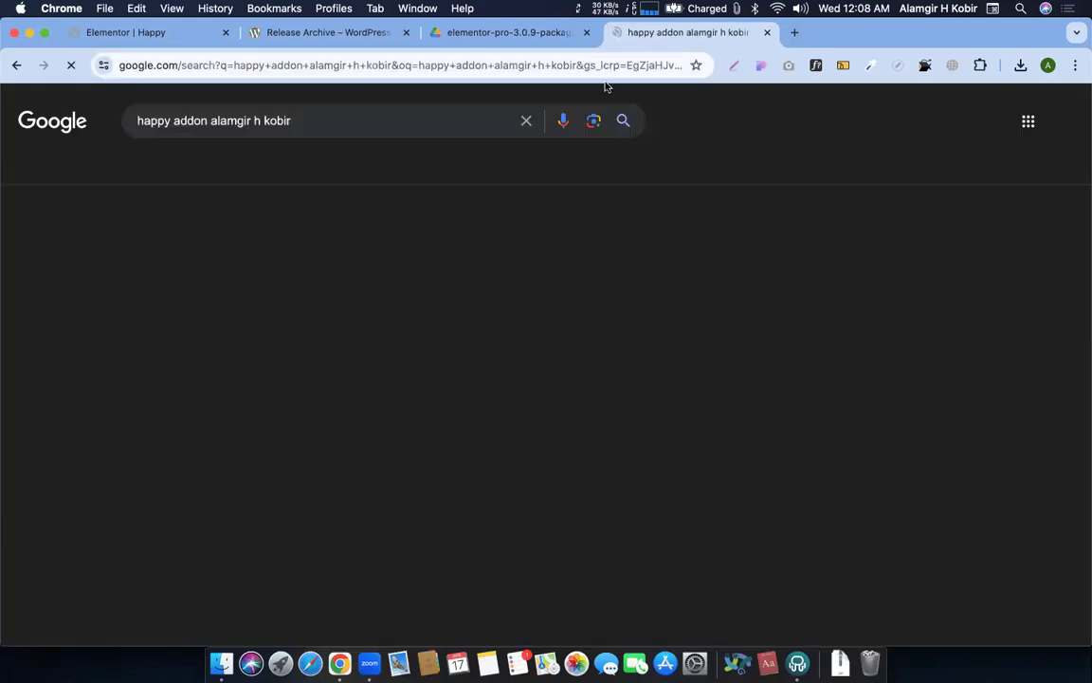
left_click(234, 171)
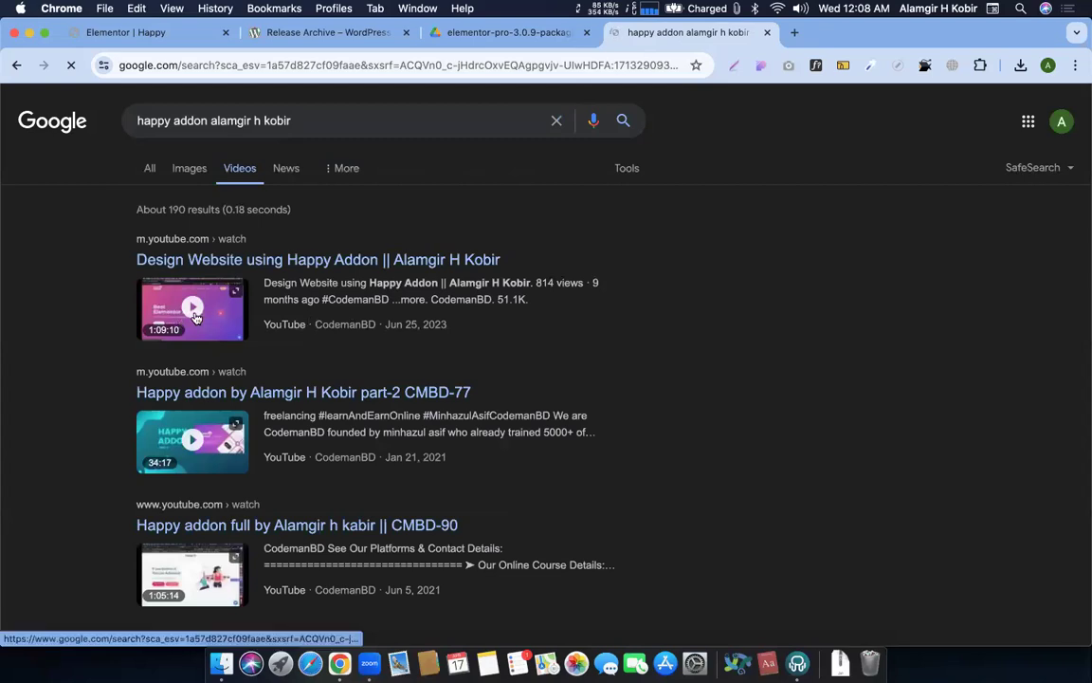
scroll(214, 316, "down", 1)
left_click(185, 266)
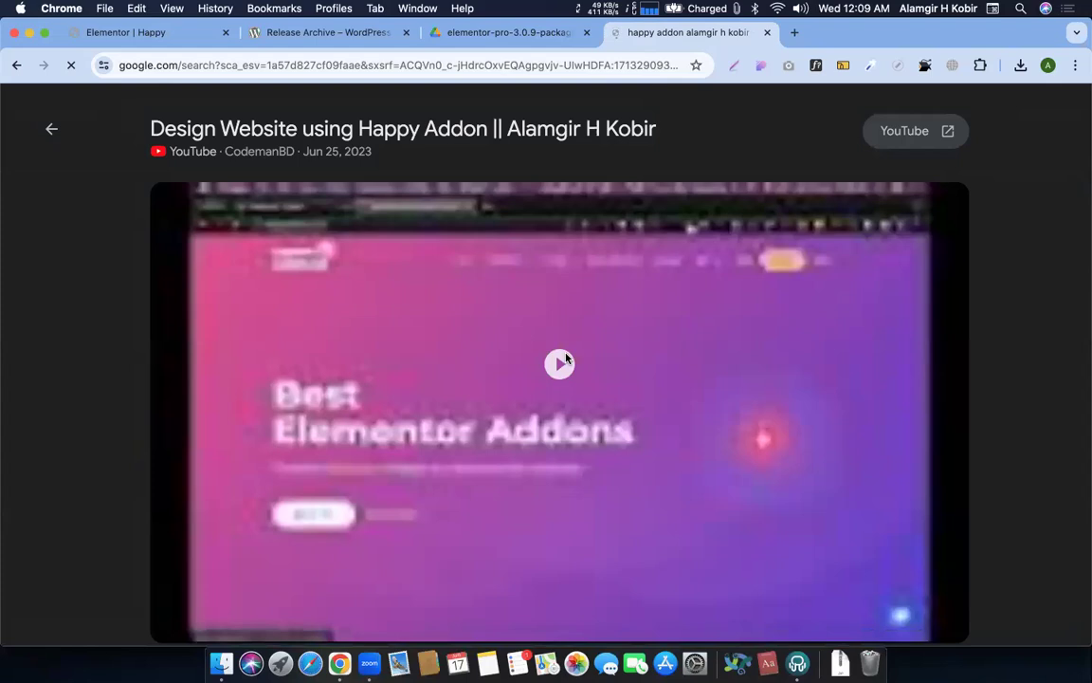
Play 'Design Website using Happy Addon' and seek to about 34:00, where the info box designs appear
left_click(560, 362)
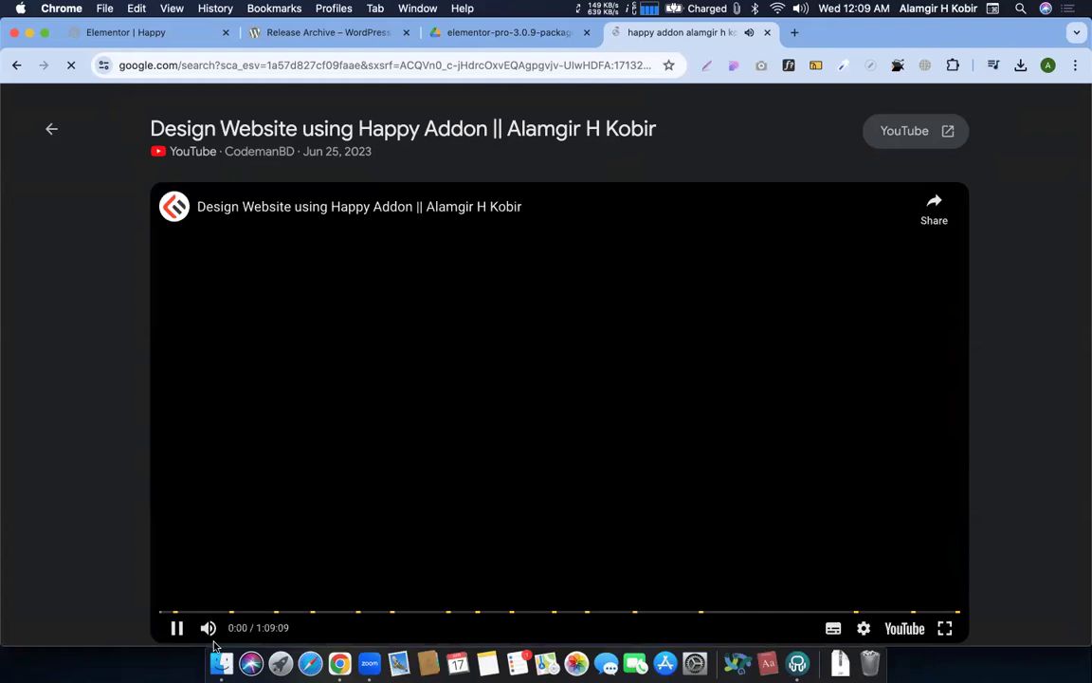
left_click(206, 629)
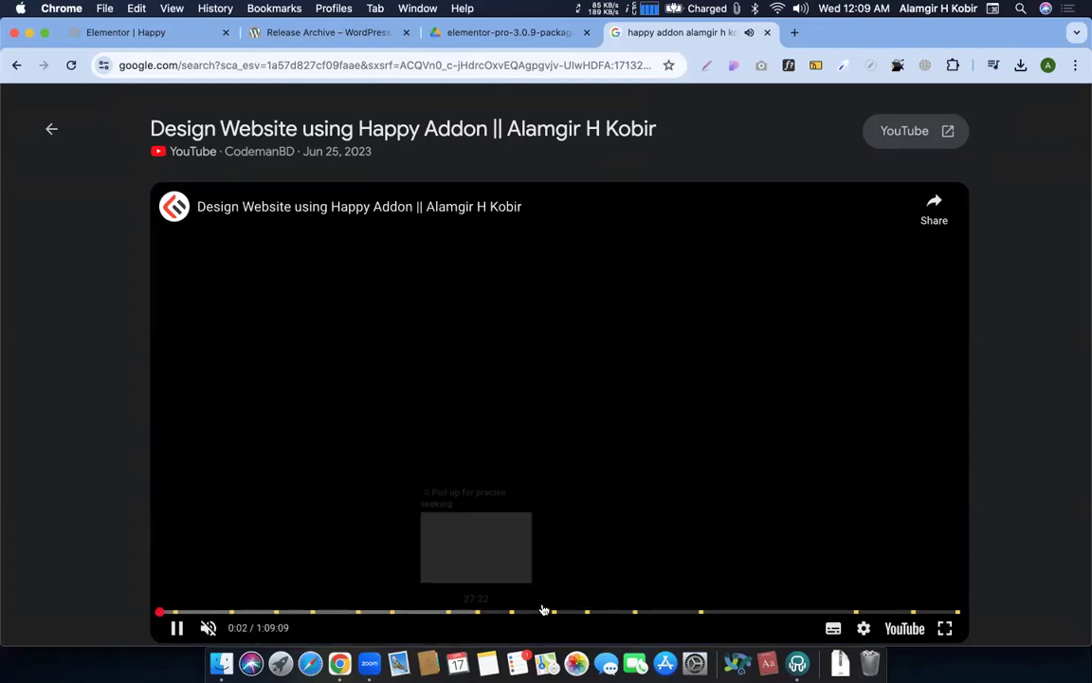
left_click(544, 612)
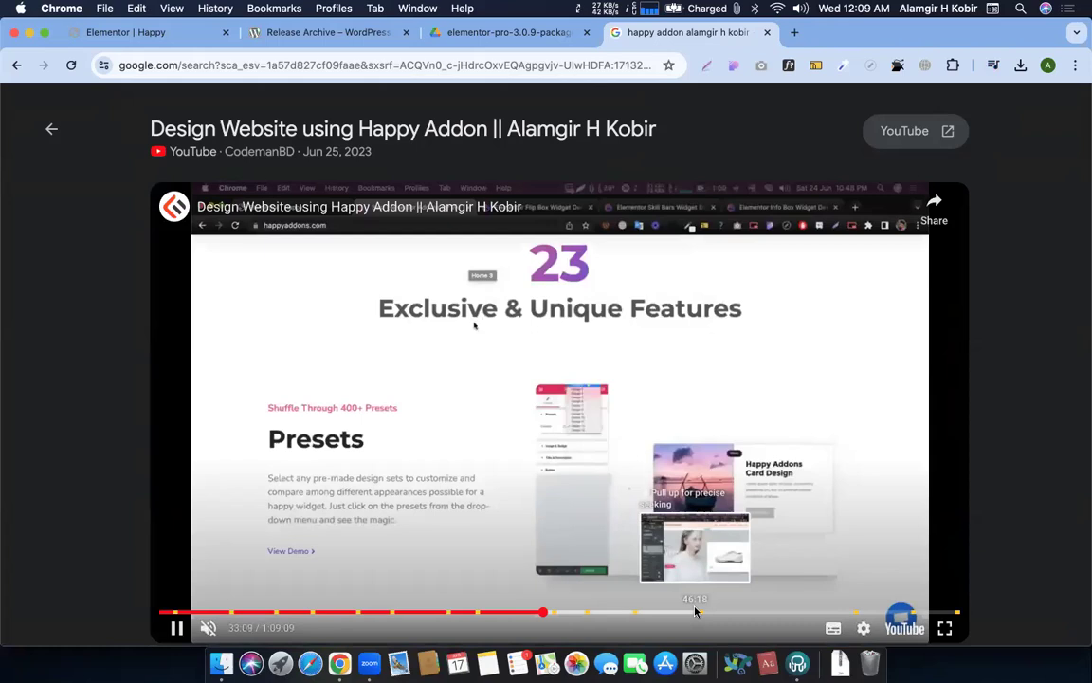
left_click(661, 612)
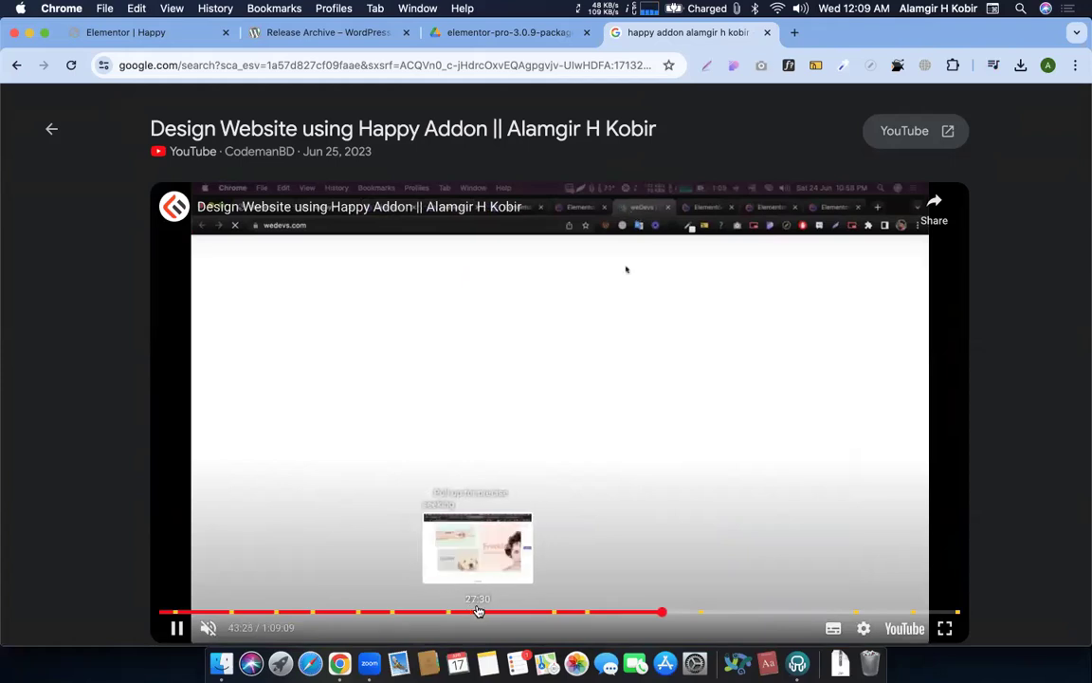
left_click(479, 612)
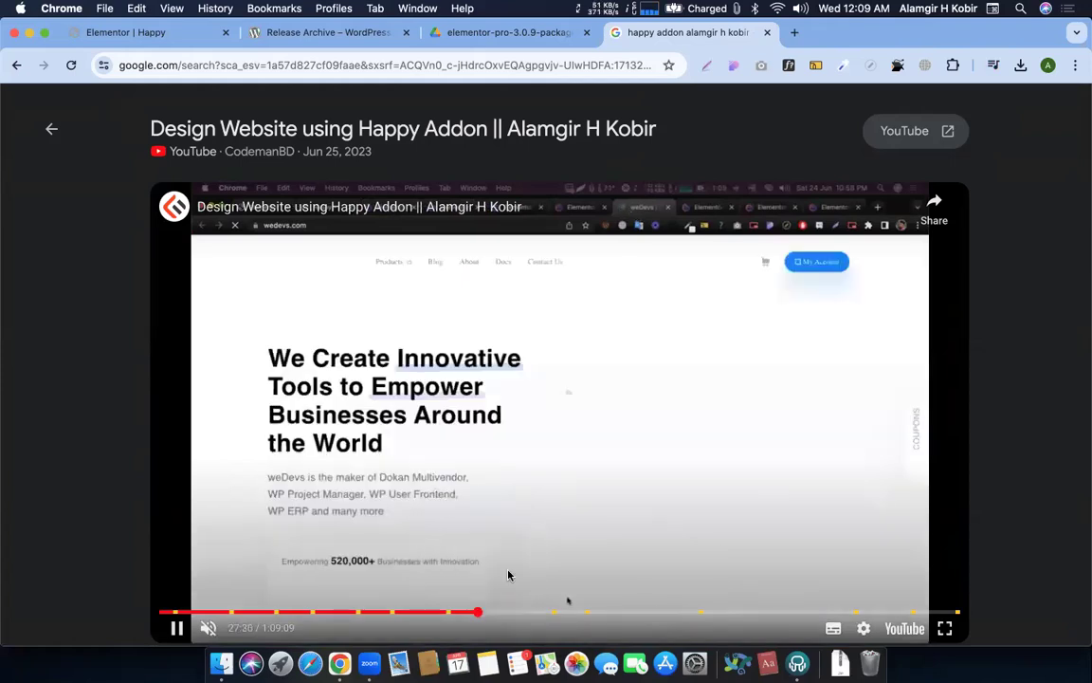
left_click(209, 629)
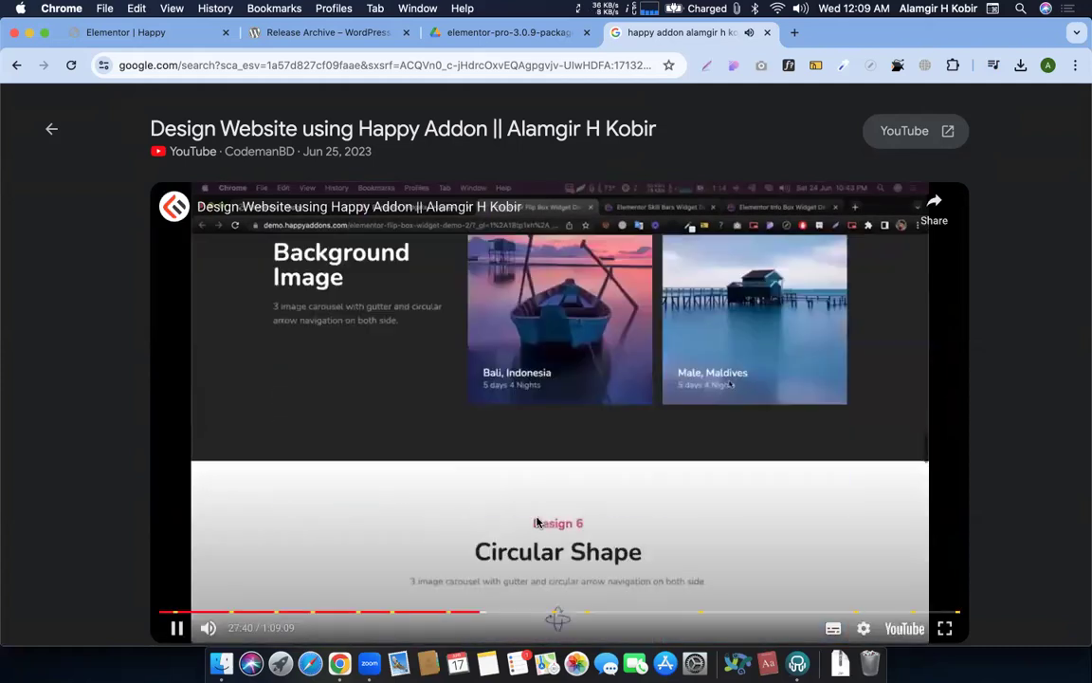
left_click(536, 521)
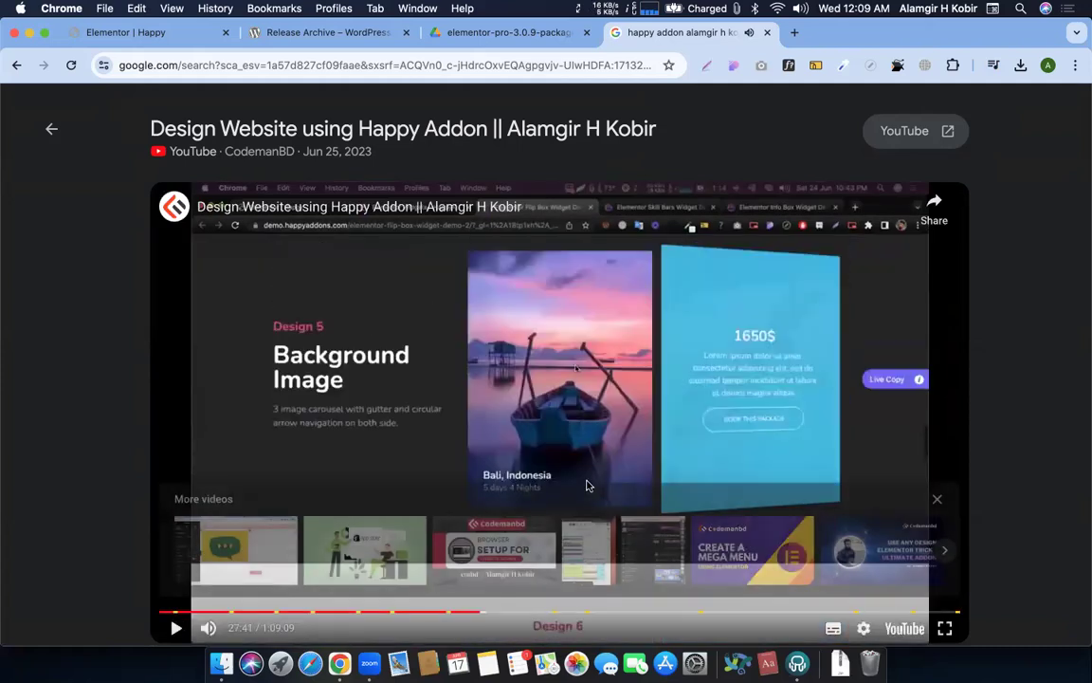
left_click(586, 481)
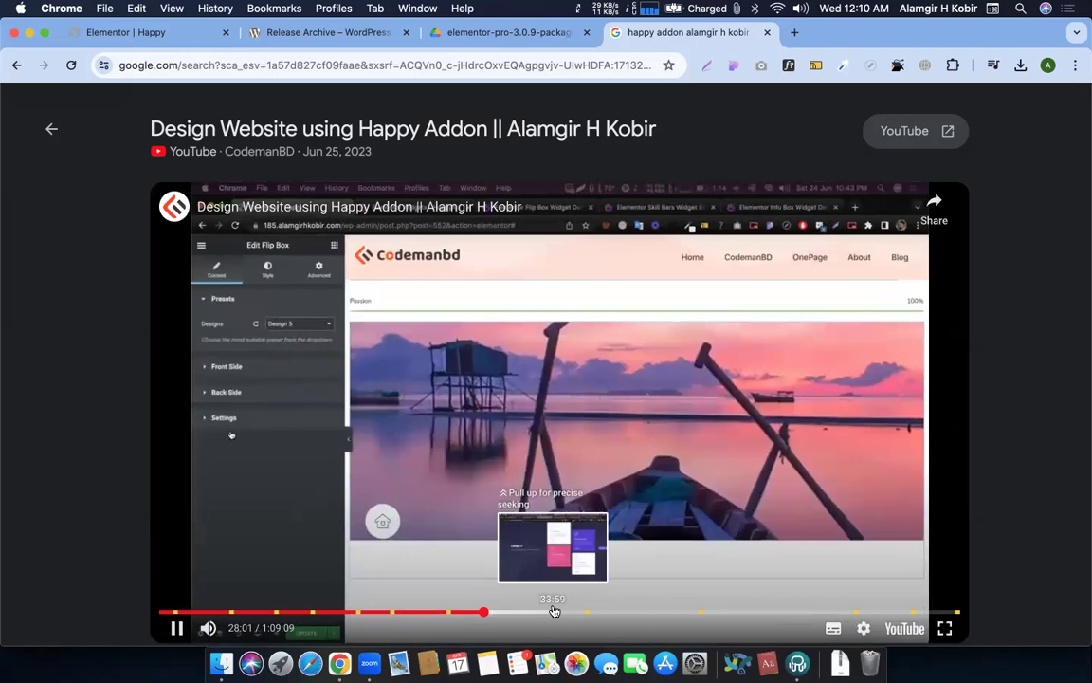
left_click(553, 611)
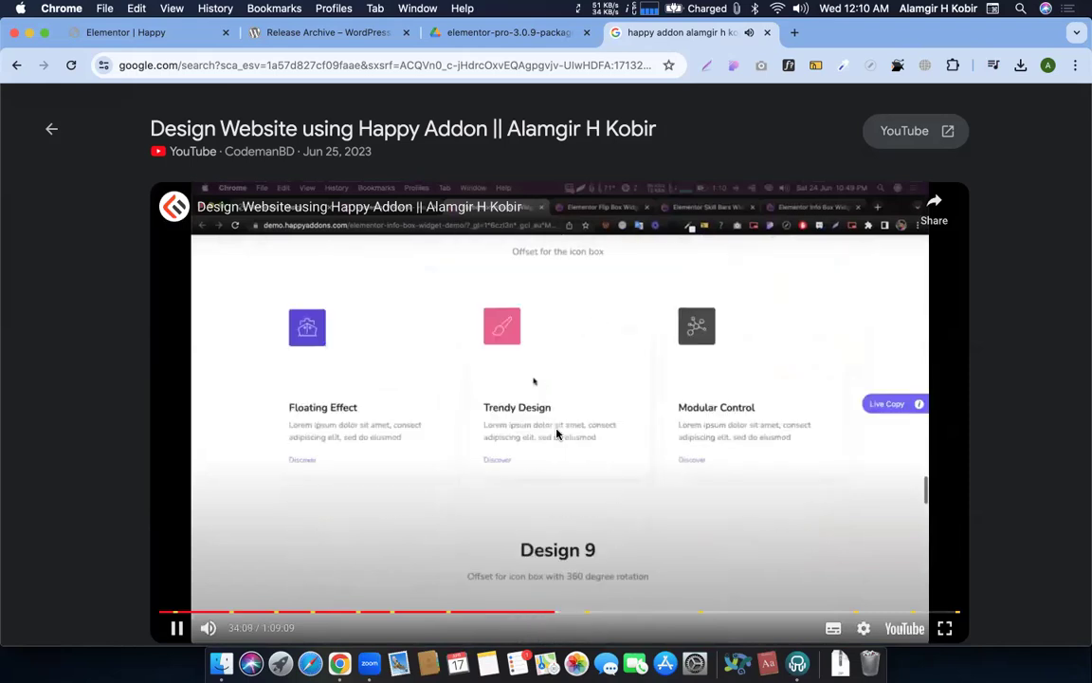
Skip ahead in 5-second jumps past 35:24 until Design 3 is pasted, then pause
left_click(556, 433)
key("Right")
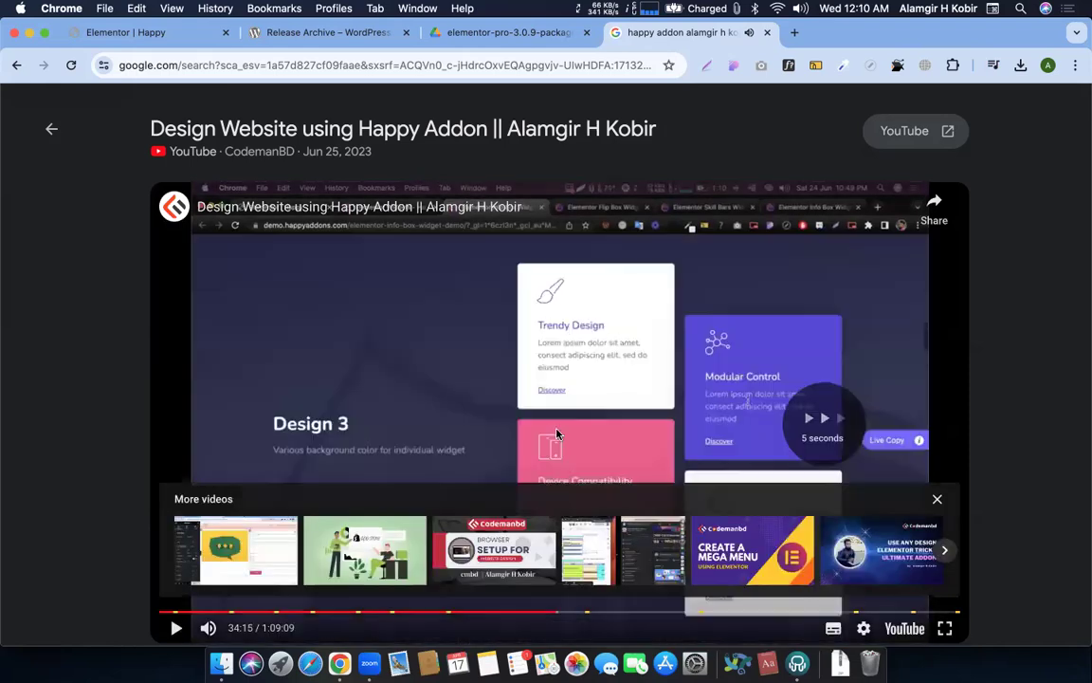
left_click(556, 433)
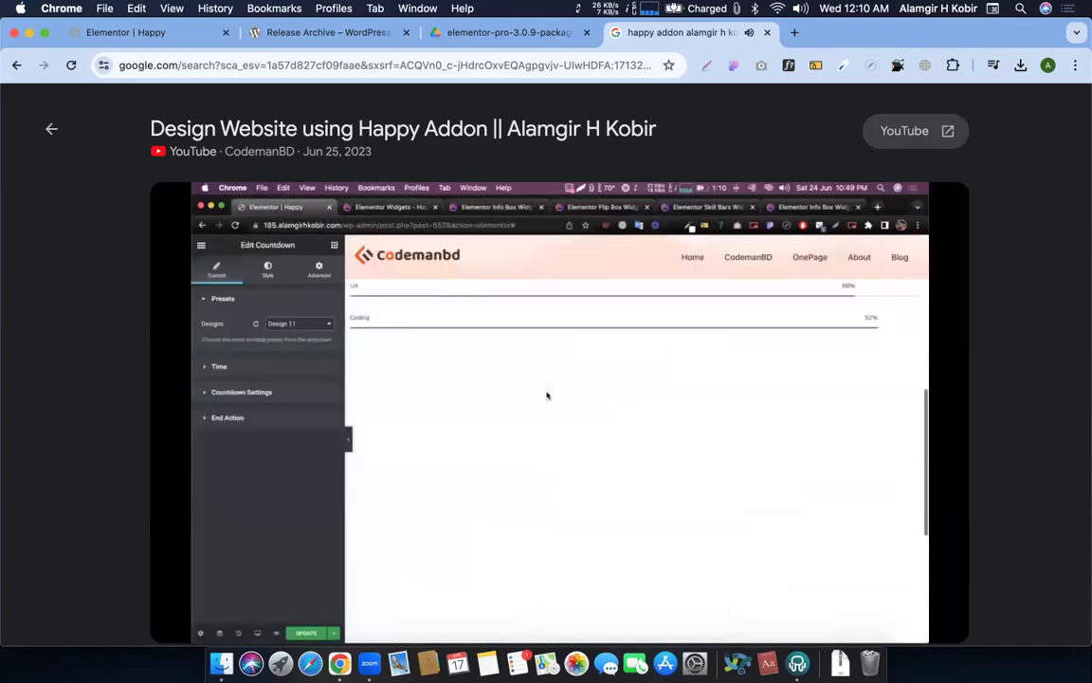
key("Right")
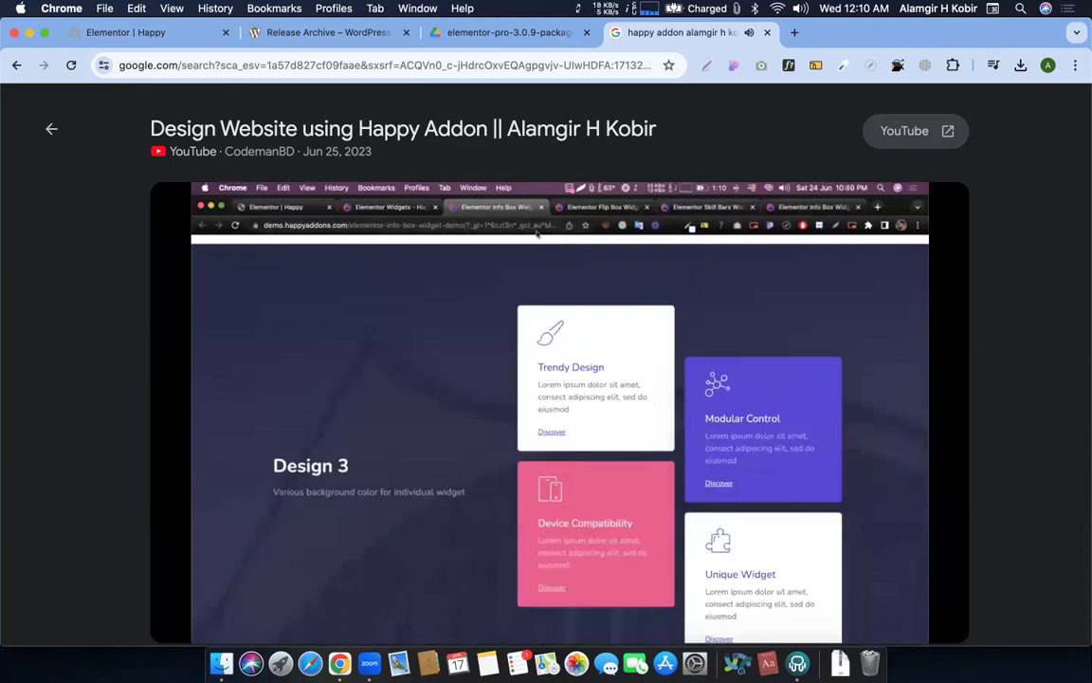
key("Right")
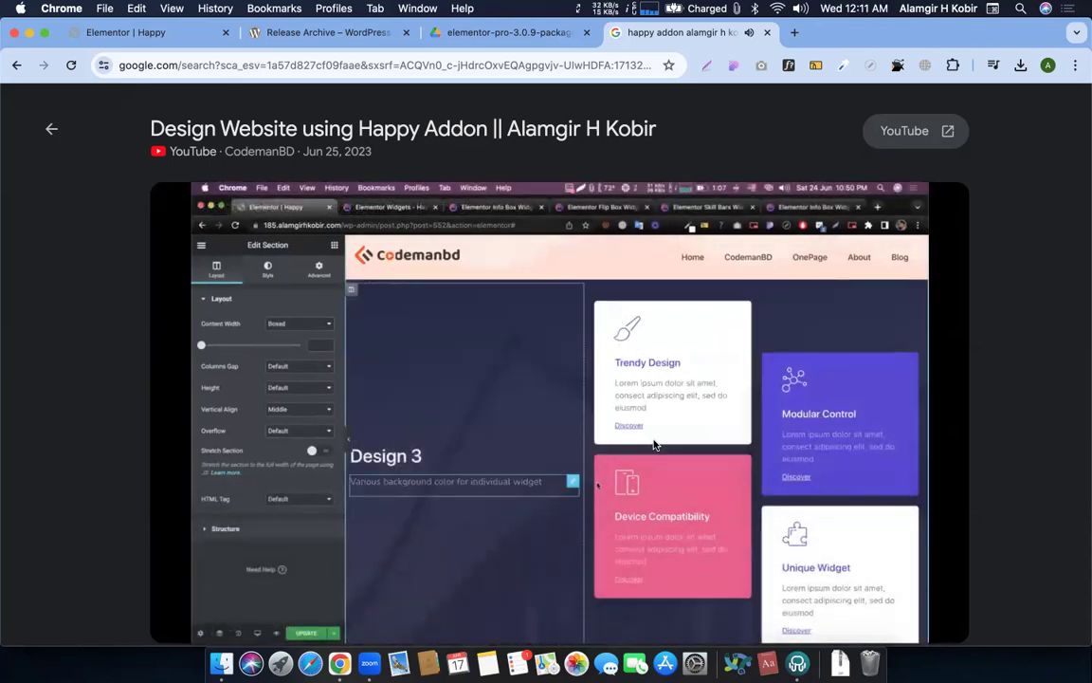
left_click(654, 442)
Check the demo's Live Copy button, rewind to the Design 3 paste at 35:31, then return to Elementor
key("ctrl+Right")
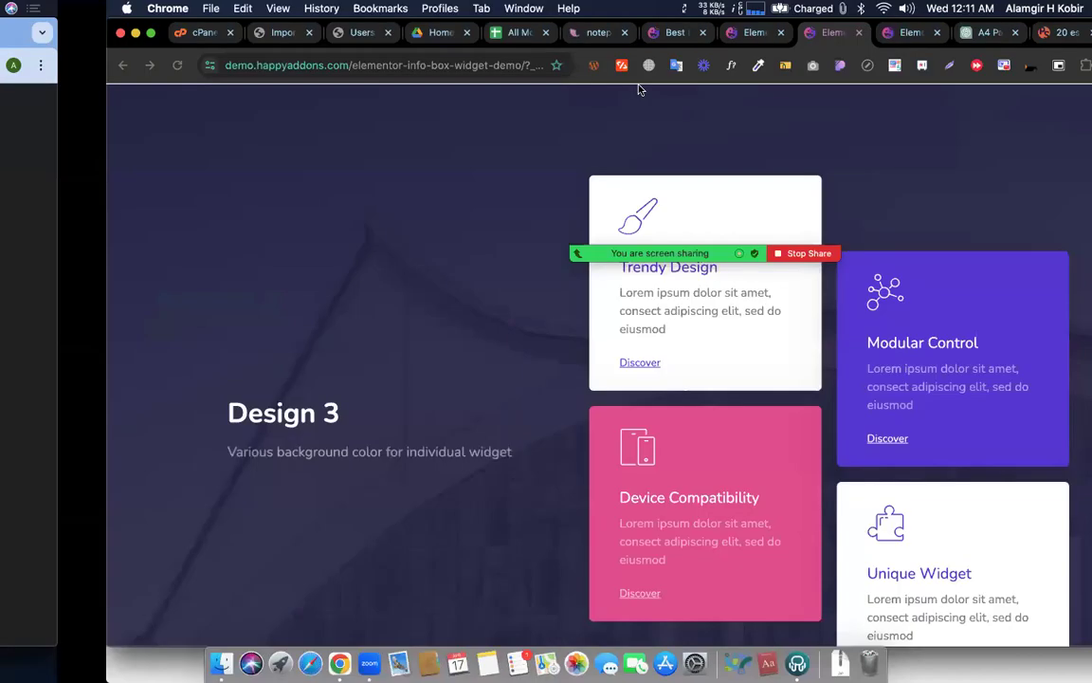
mouse_move(1012, 449)
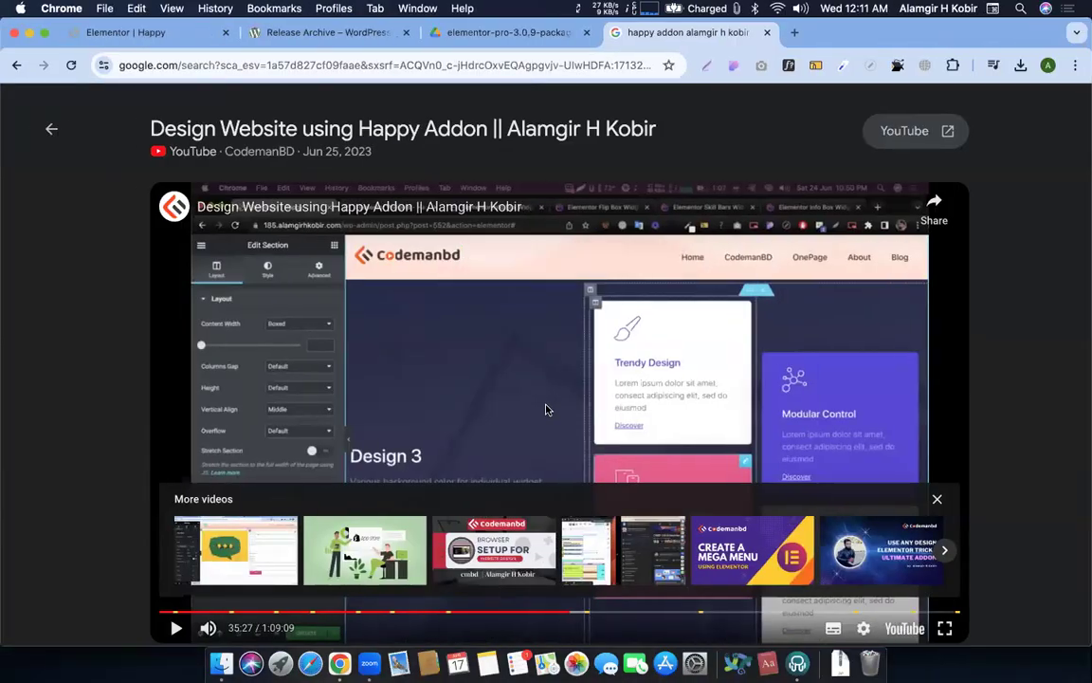
left_click(545, 409)
key("Left")
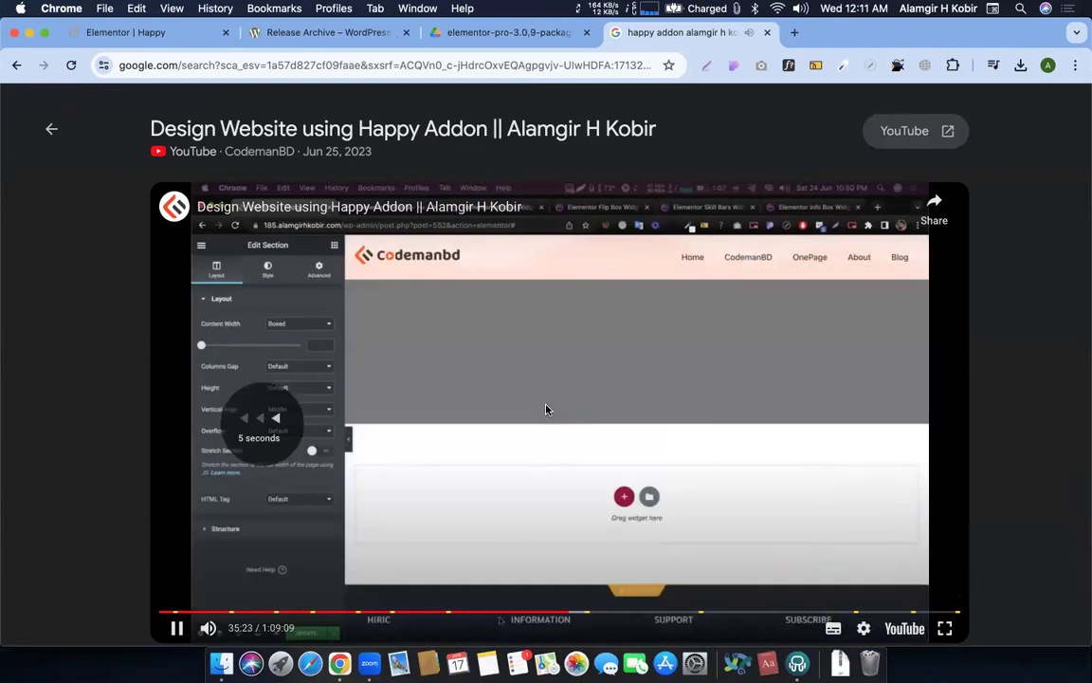
key("Left")
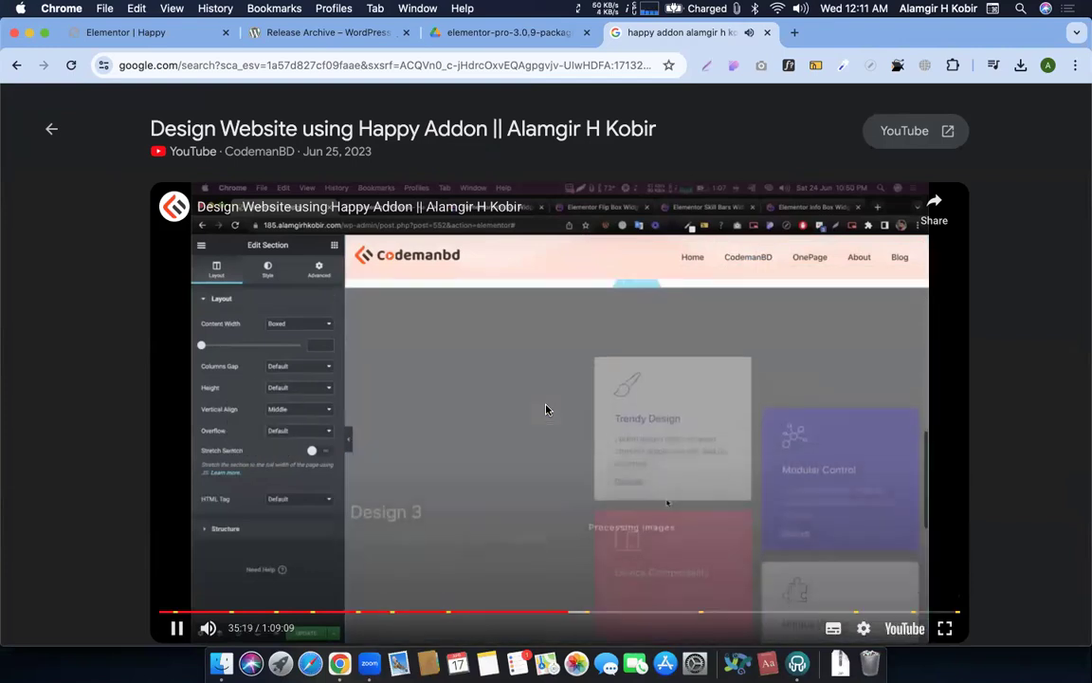
key("Left")
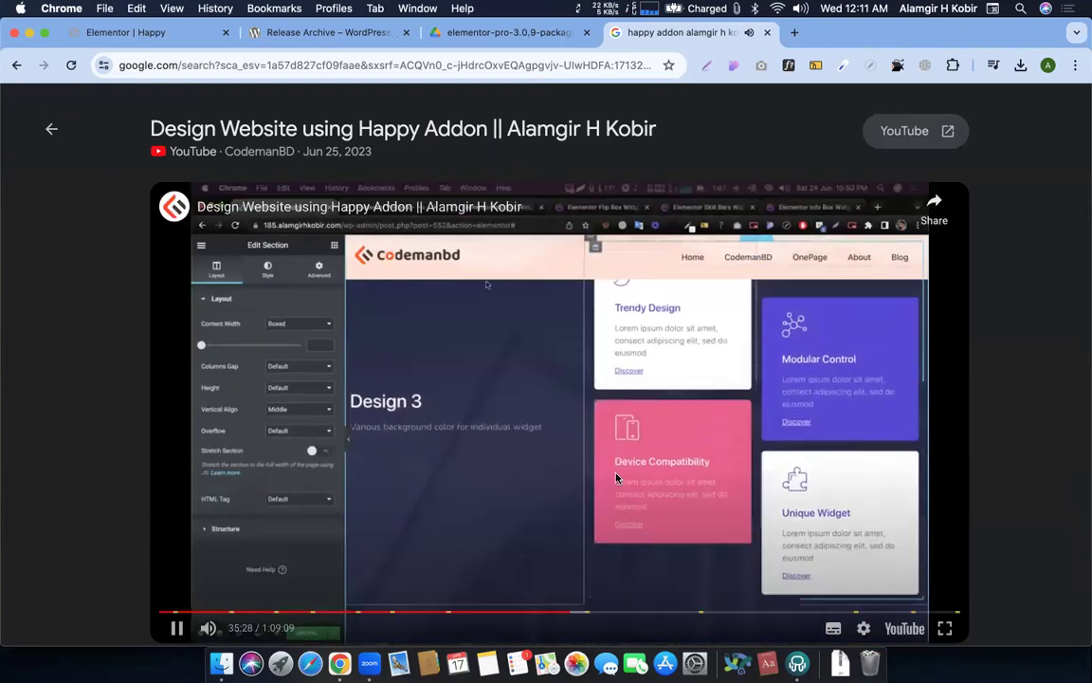
left_click(517, 419)
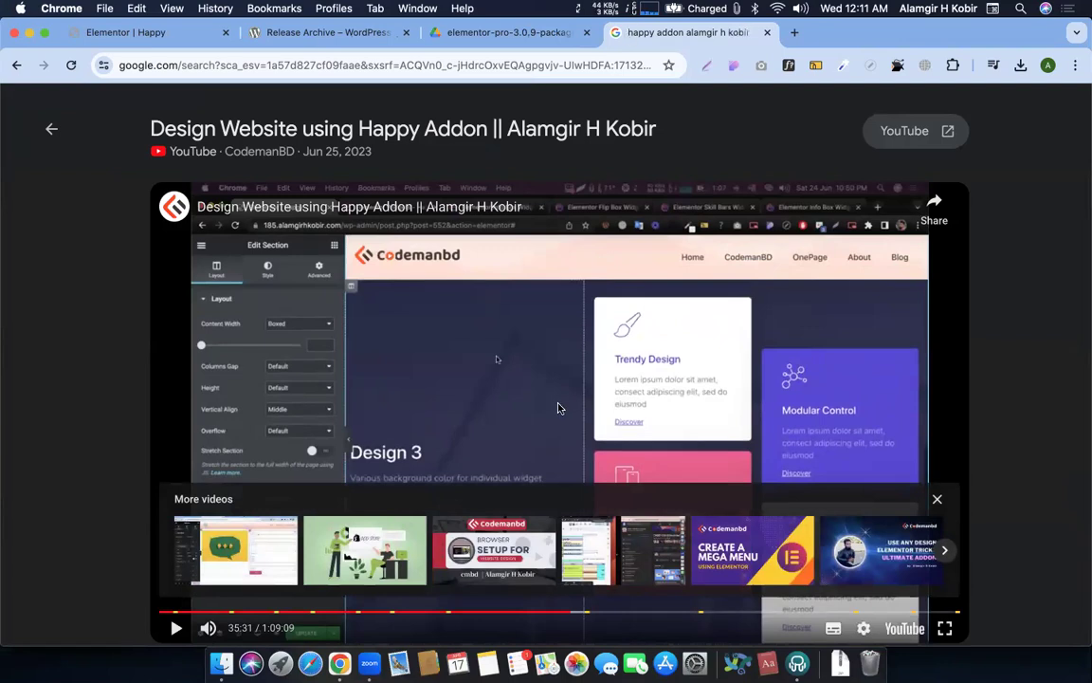
left_click(137, 33)
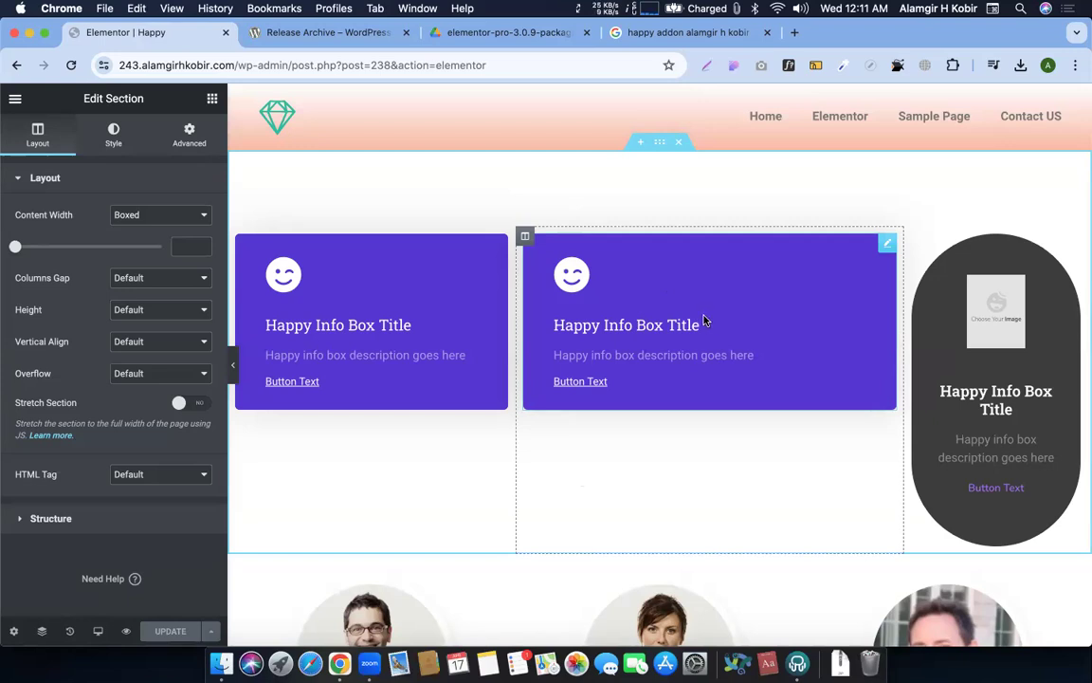
Exit Elementor to the dashboard, reach the Happy page's block editor, and dismiss its welcome message
left_click(16, 99)
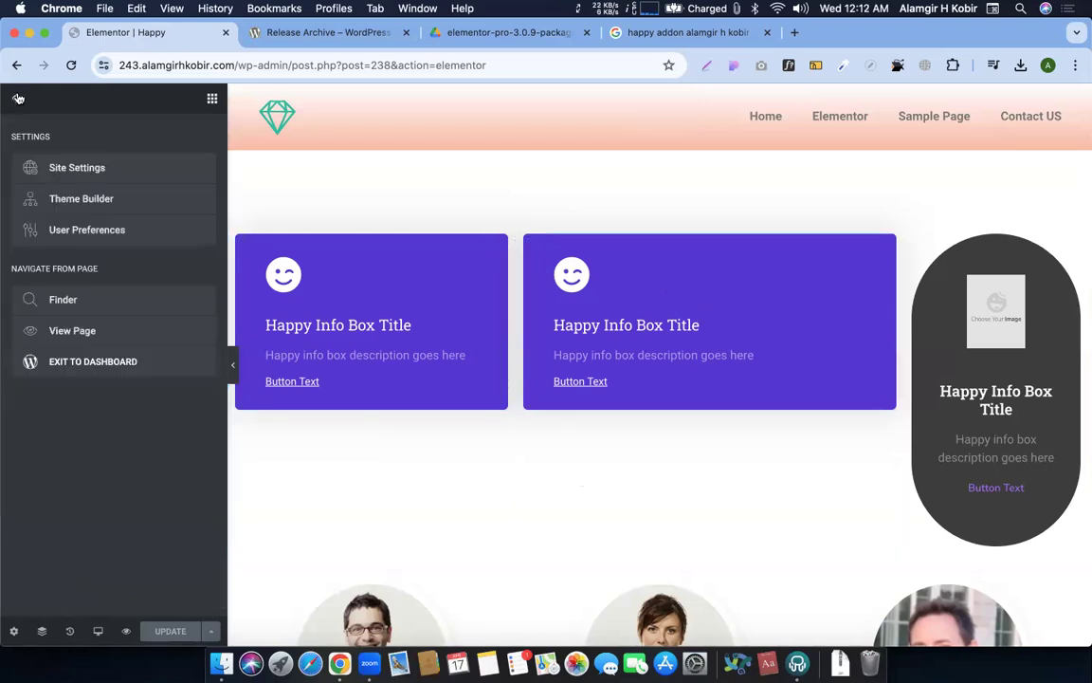
left_click(71, 365)
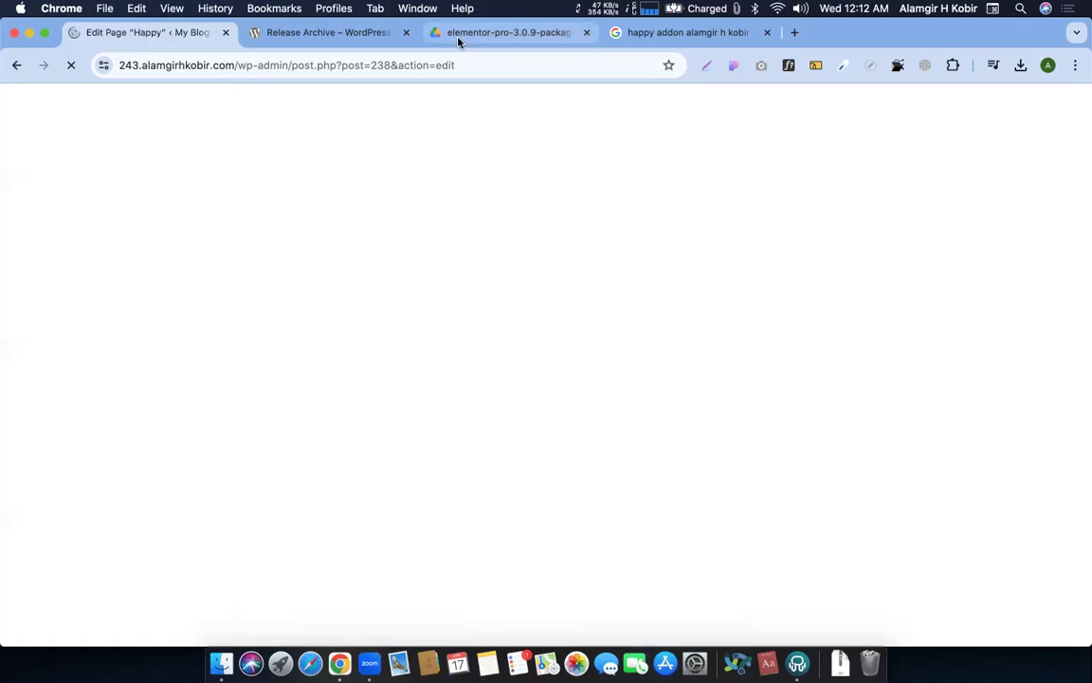
left_click(344, 34)
left_click(458, 34)
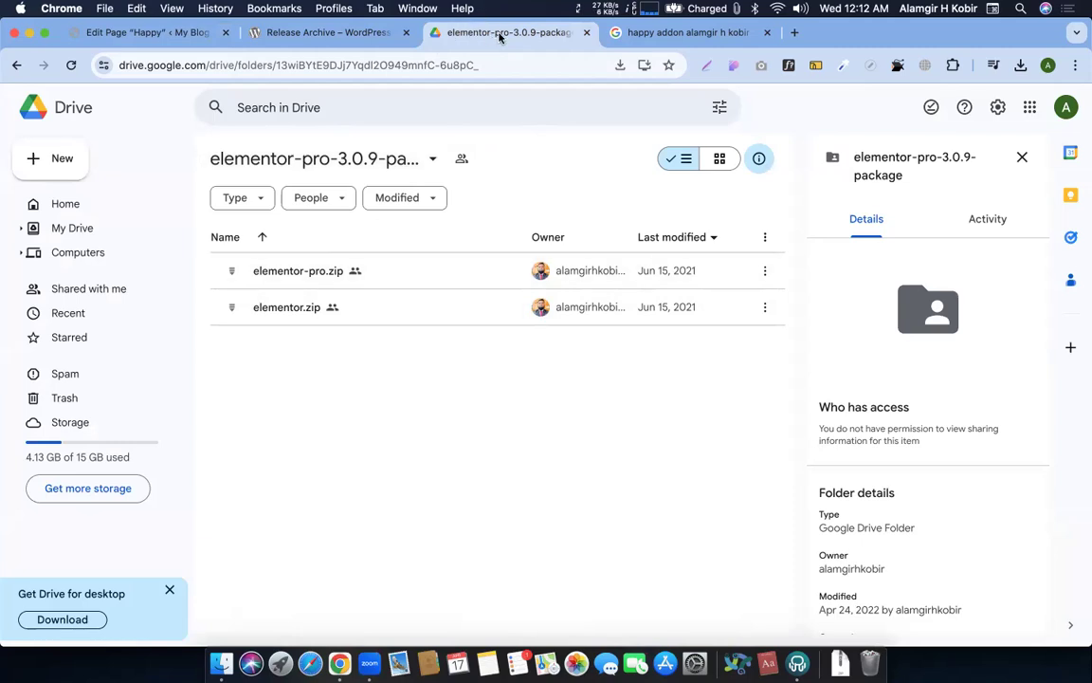
left_click(160, 33)
left_click(645, 166)
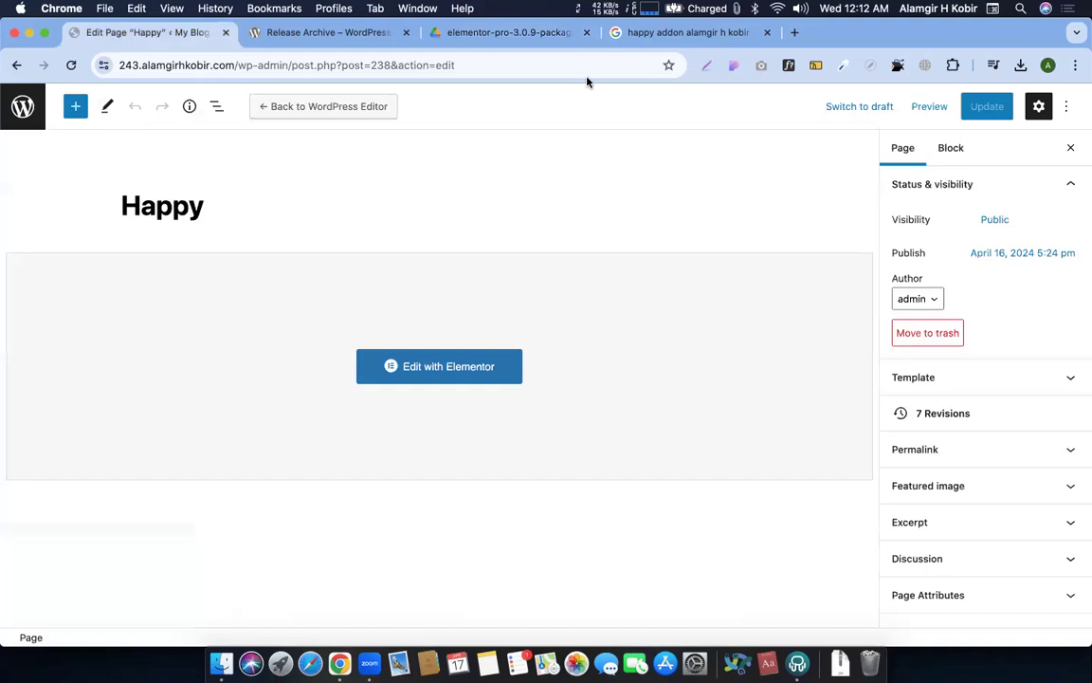
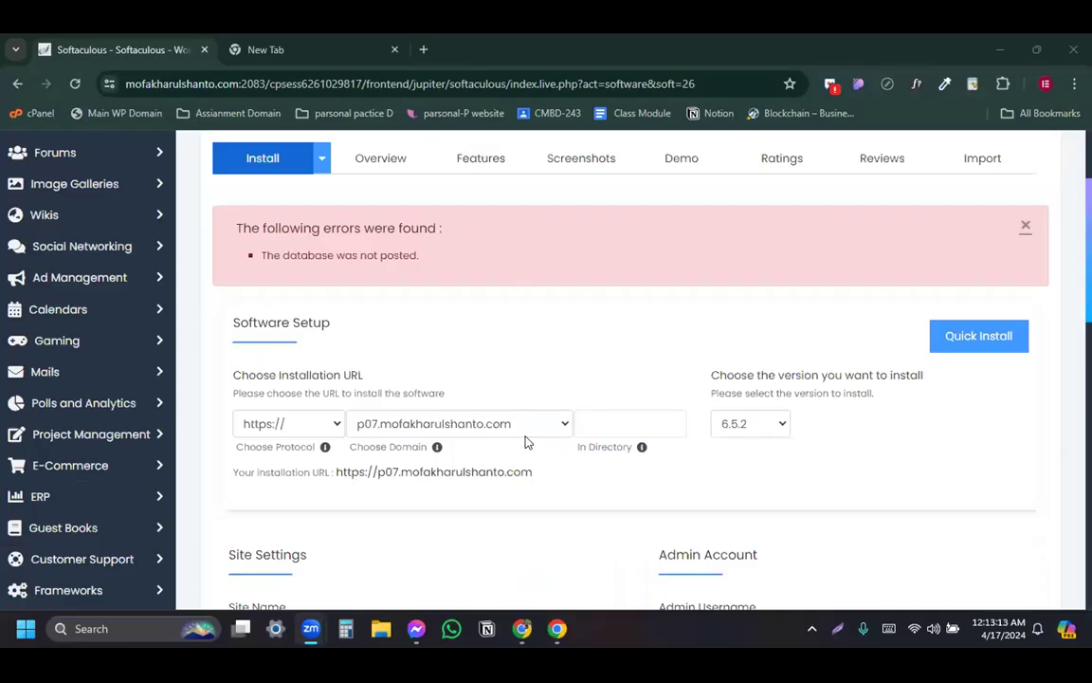
Select the whole admin username value in the WordPress install form
scroll(728, 382, "up", 2)
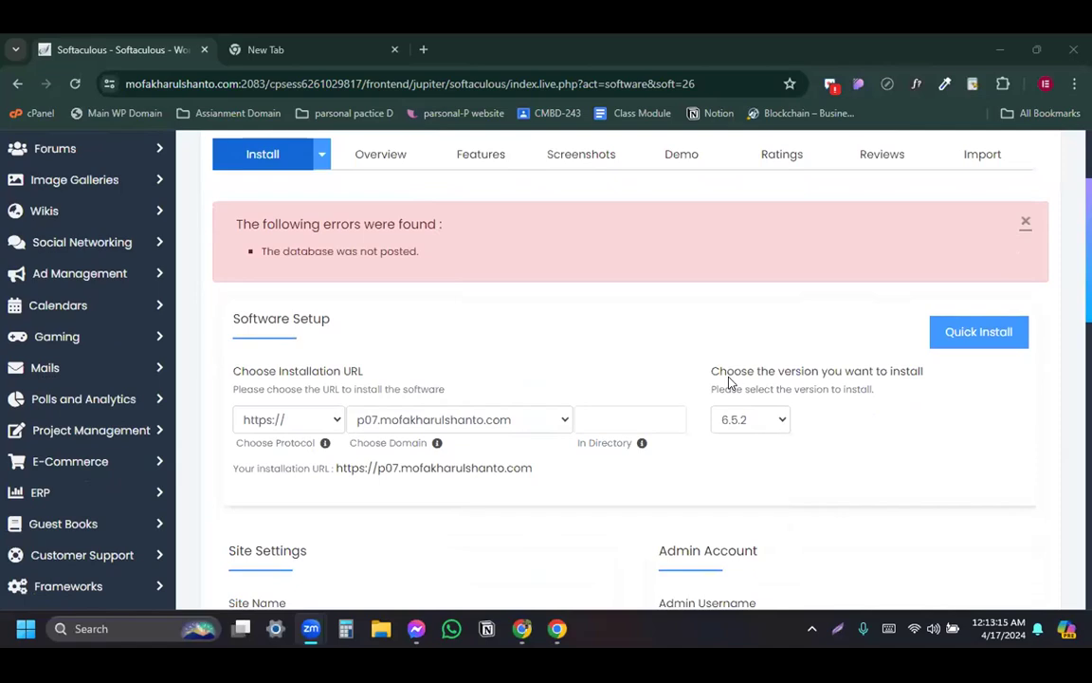
scroll(621, 378, "down", 3)
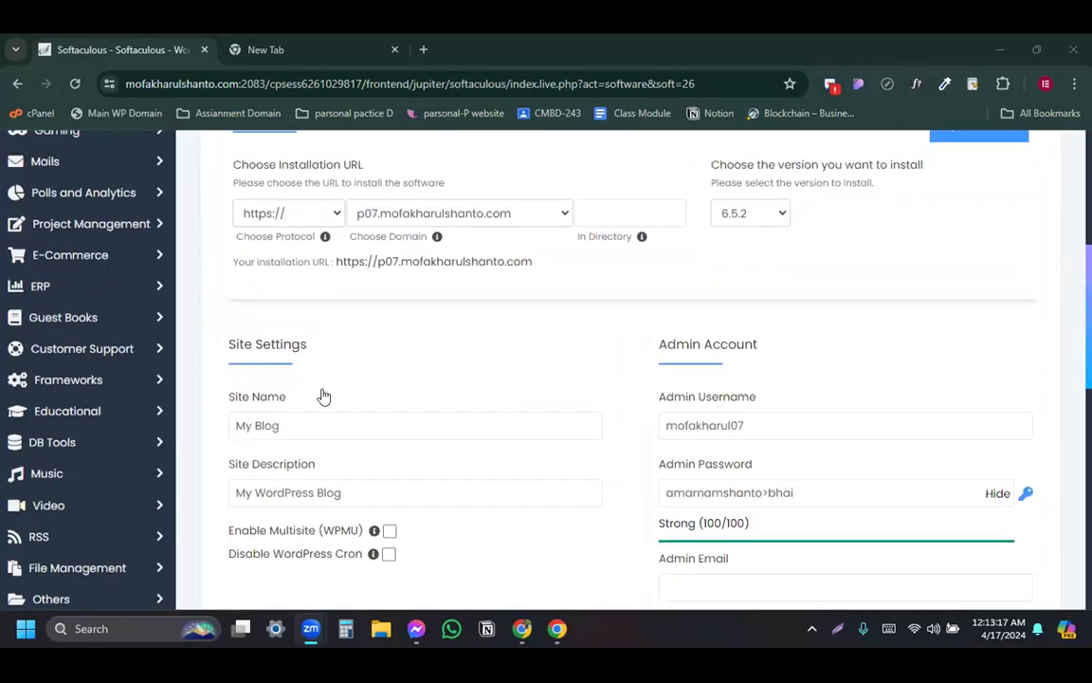
scroll(408, 346, "up", 1)
left_click(507, 335)
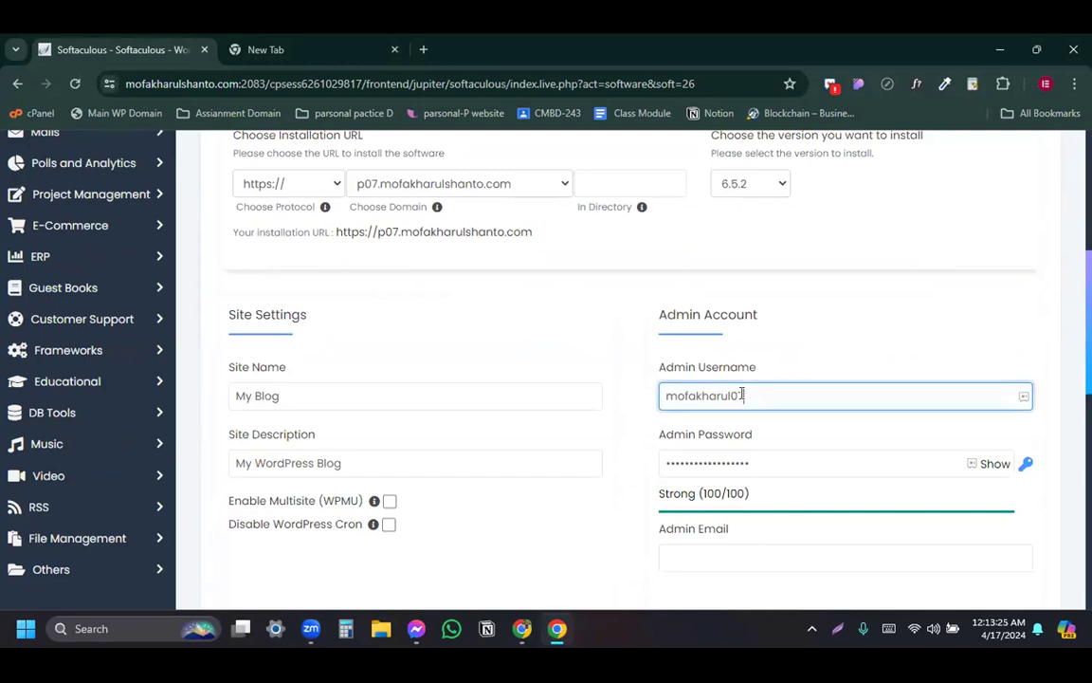
left_click_drag(772, 394, 671, 417)
Fill the admin email with the saved address and resubmit the WordPress install
scroll(763, 376, "down", 2)
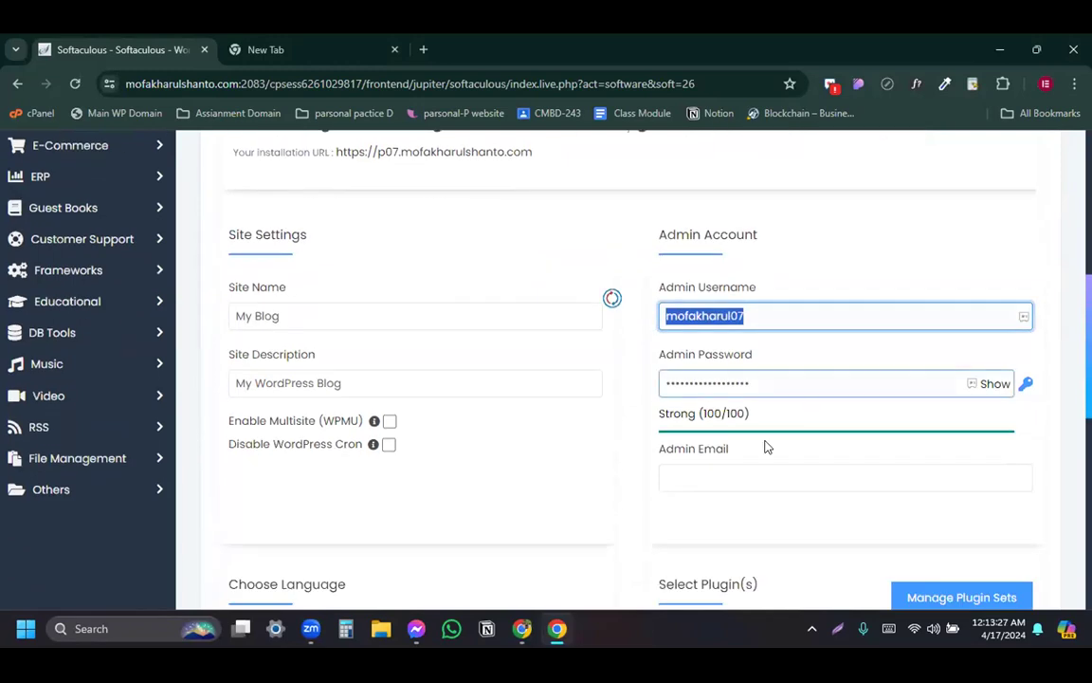
scroll(765, 446, "down", 4)
left_click(787, 242)
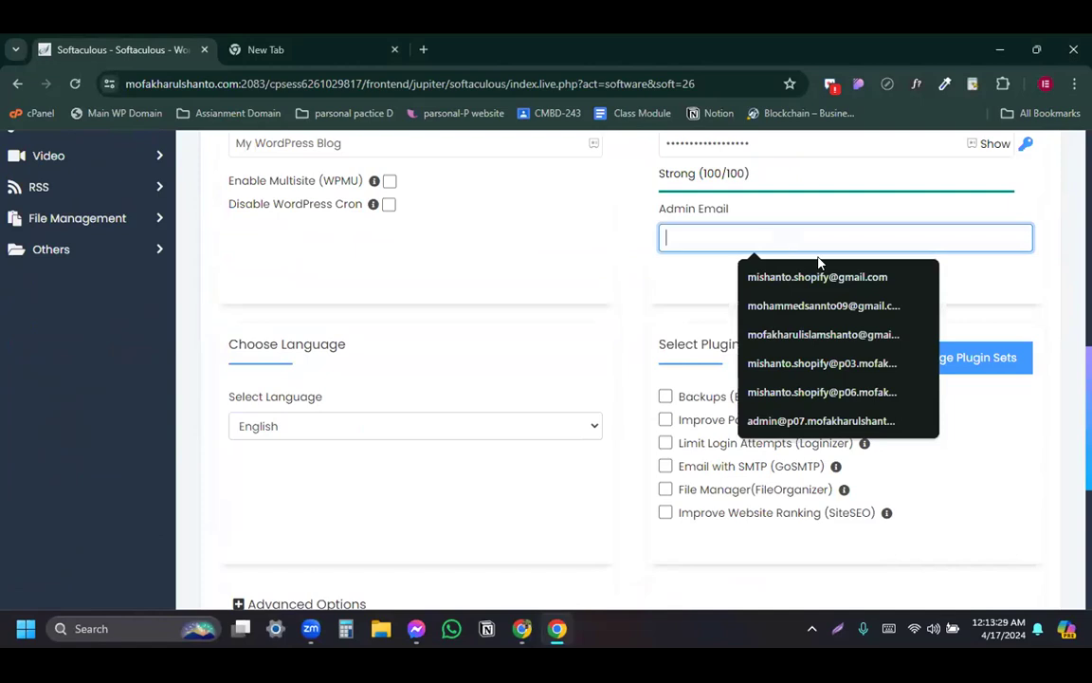
left_click(844, 276)
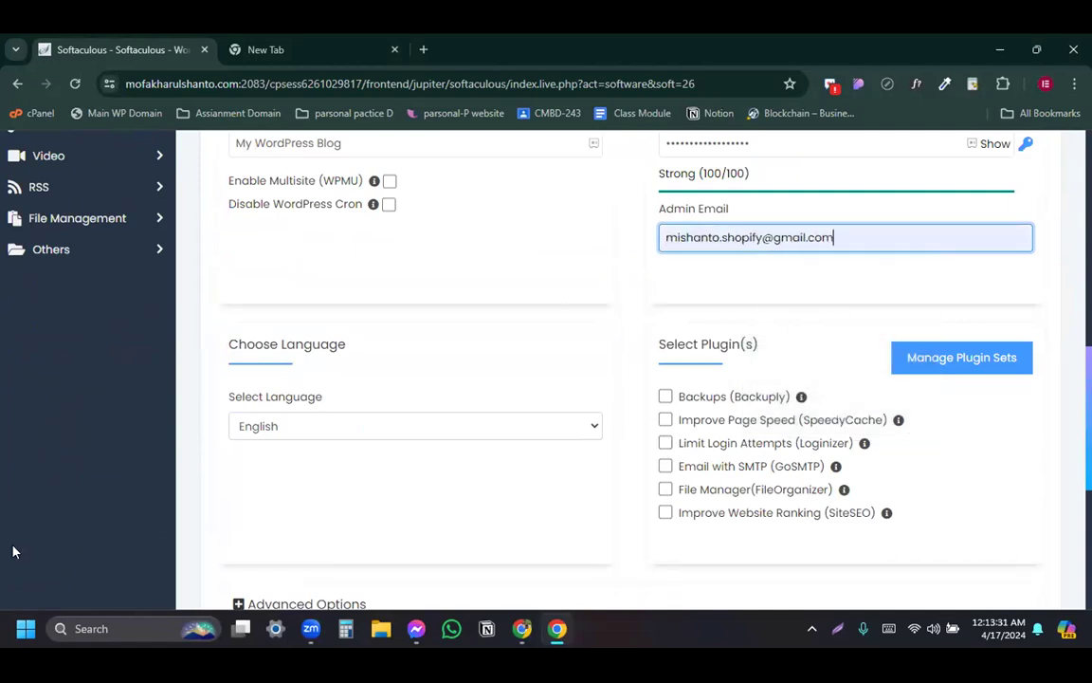
scroll(498, 499, "down", 3)
left_click(652, 463)
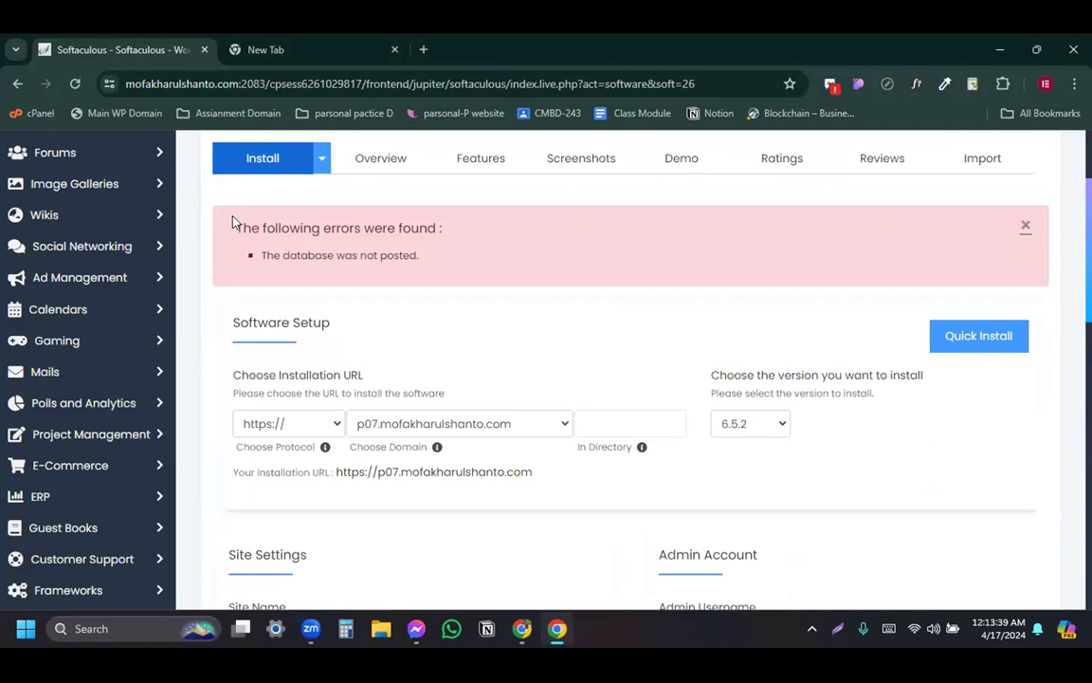
left_click_drag(232, 221, 450, 277)
scroll(839, 465, "down", 3)
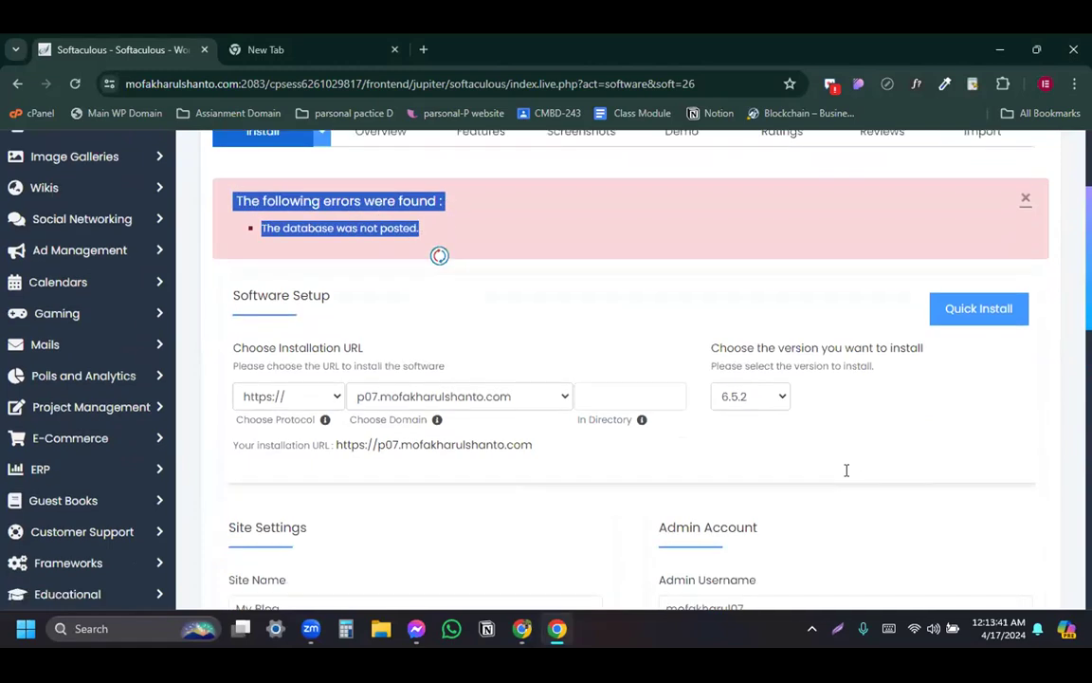
scroll(821, 466, "up", 1)
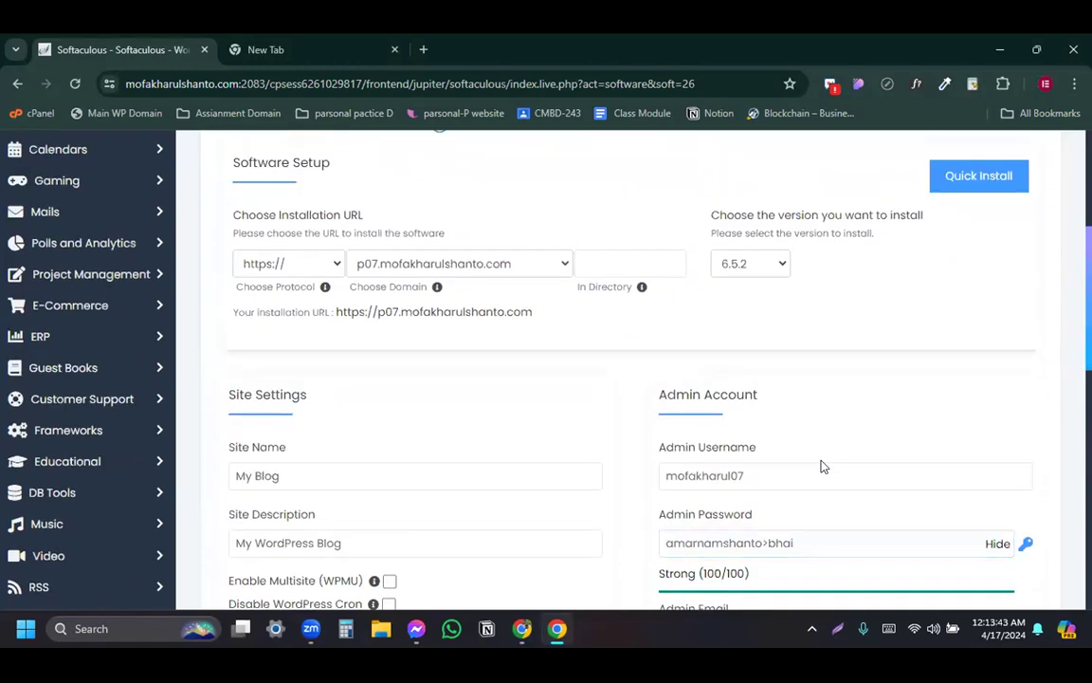
scroll(812, 461, "up", 4)
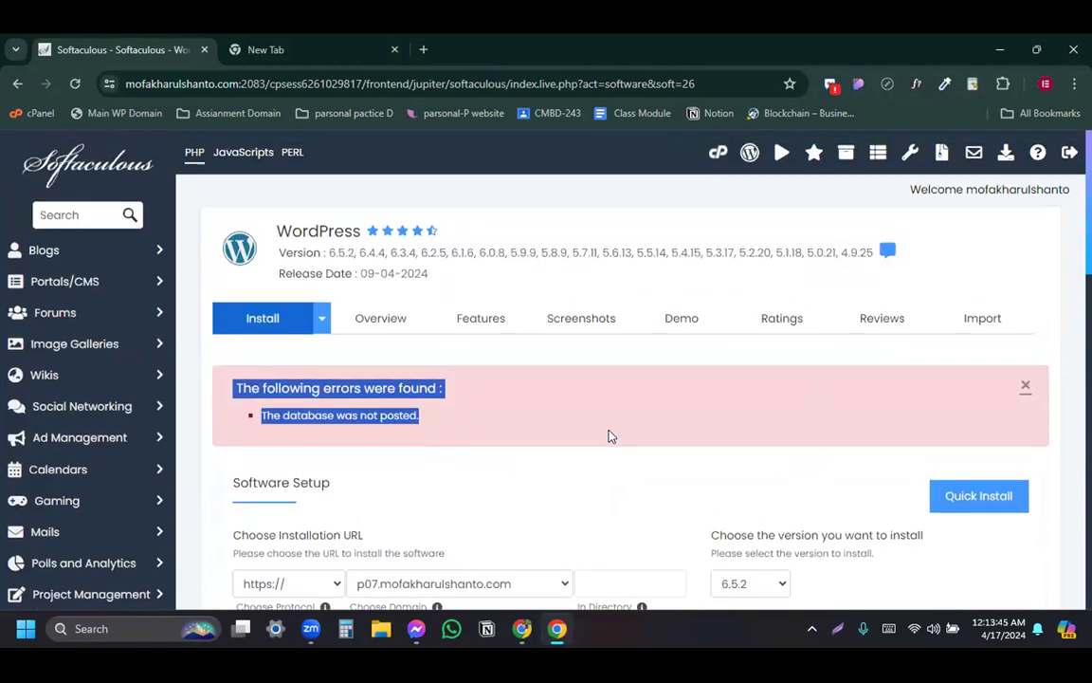
scroll(611, 436, "down", 2)
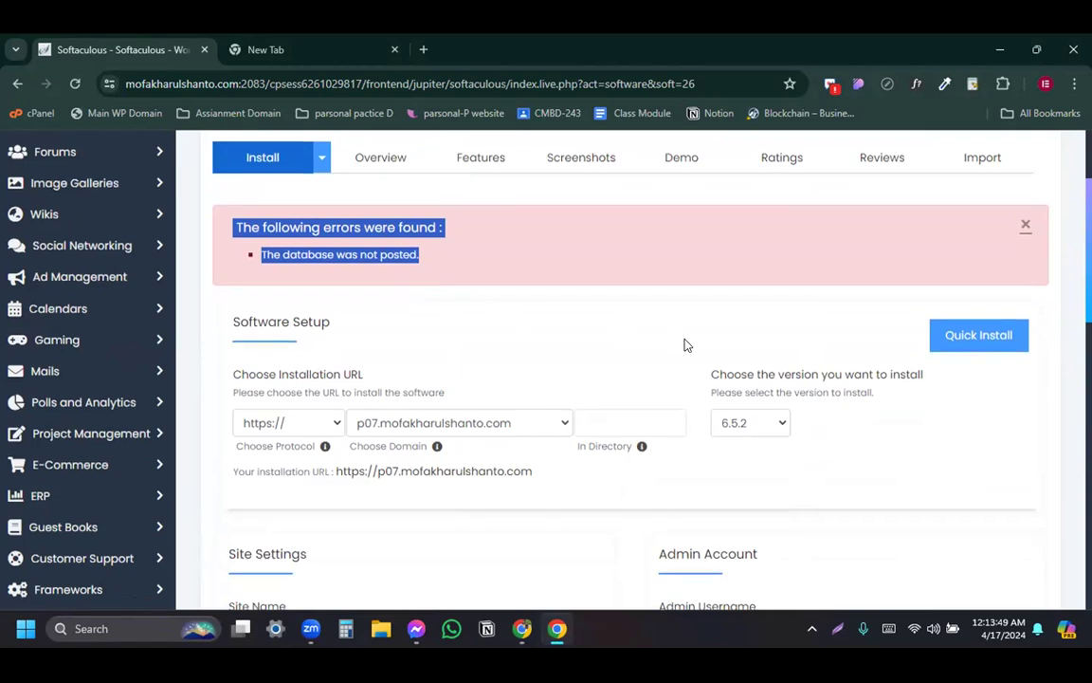
scroll(686, 345, "down", 5)
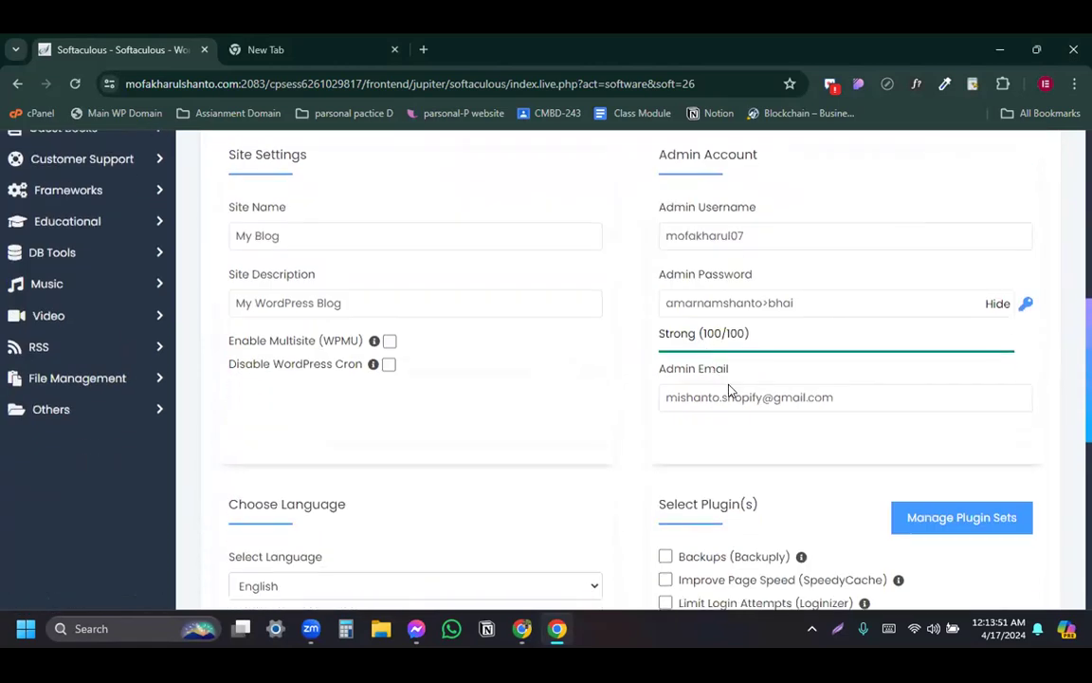
scroll(729, 391, "down", 2)
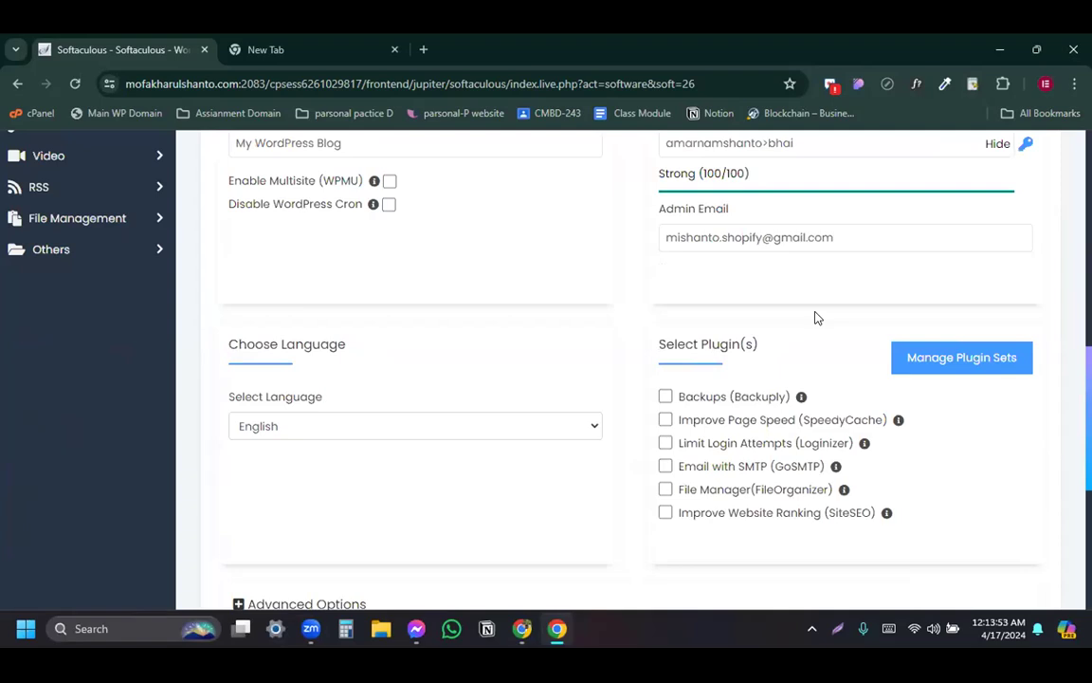
scroll(816, 317, "down", 1)
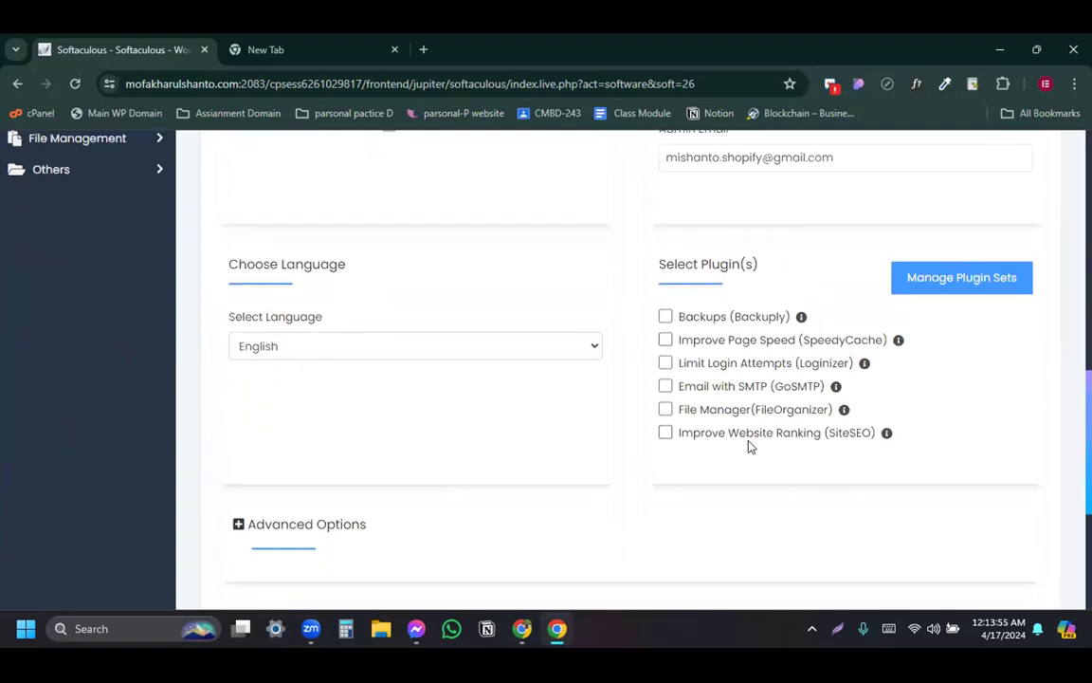
scroll(275, 475, "down", 1)
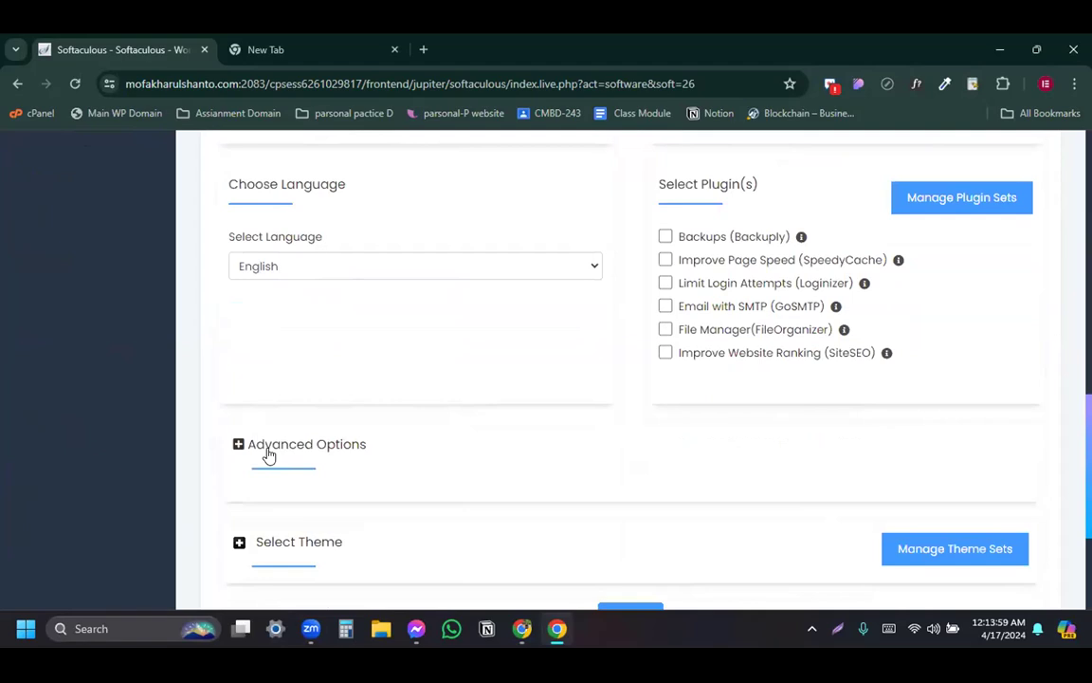
Enter '01s' as the database name under Advanced Options and resubmit the install
left_click(269, 456)
scroll(487, 427, "down", 2)
left_click(519, 383)
scroll(519, 389, "down", 1)
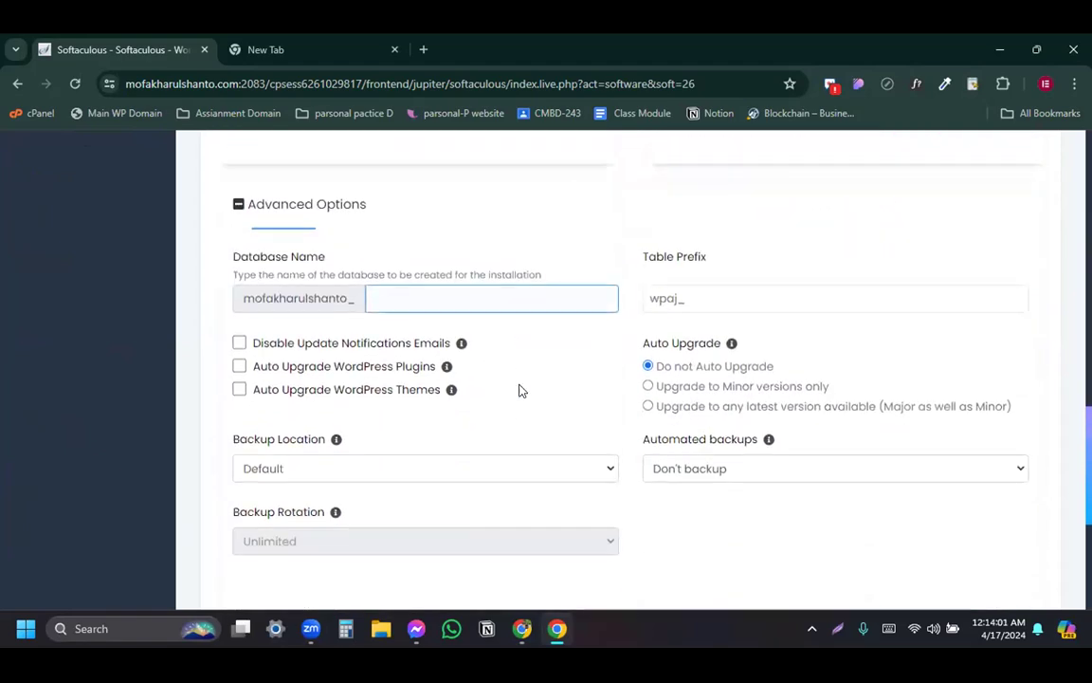
left_click(485, 293)
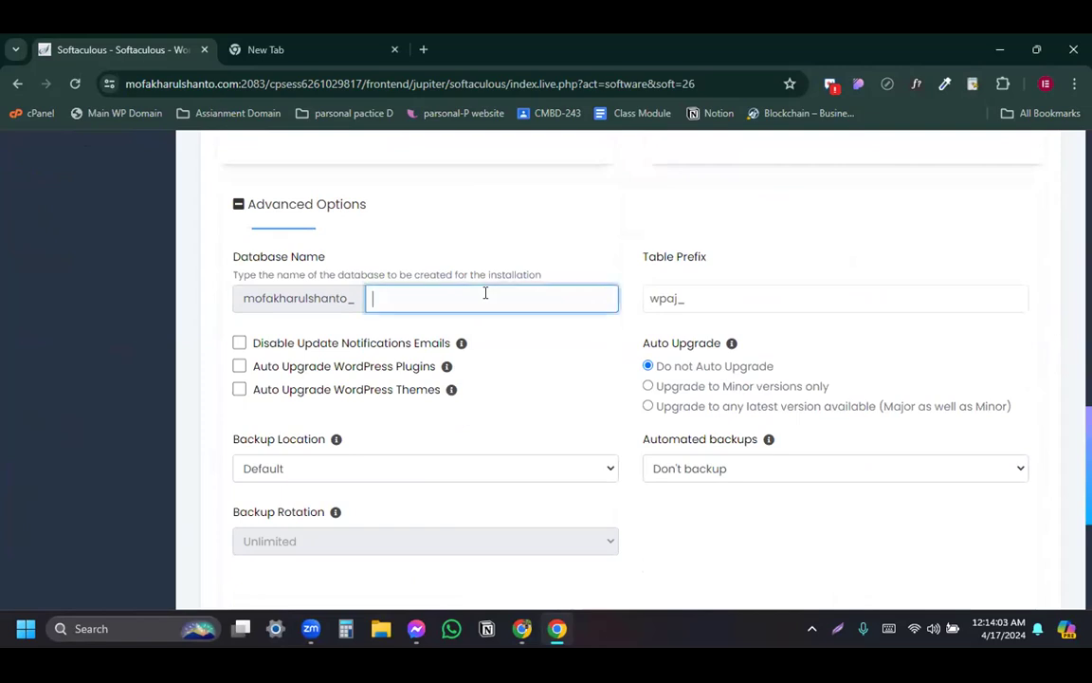
type("01")
type("s")
scroll(707, 402, "up", 5)
scroll(685, 401, "down", 10)
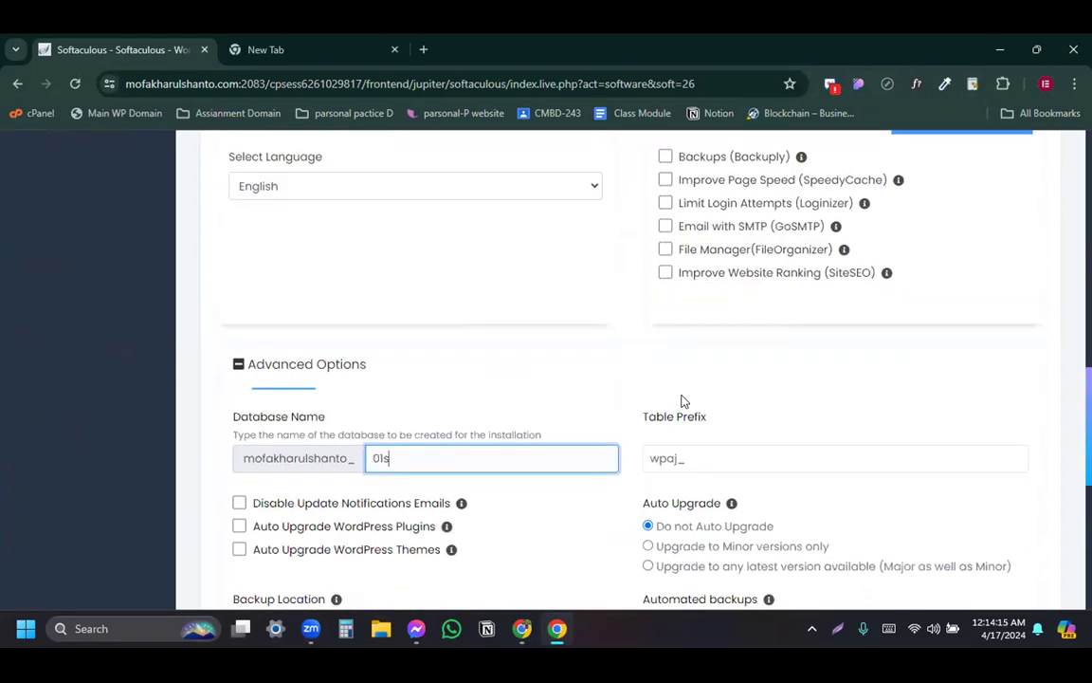
left_click(622, 408)
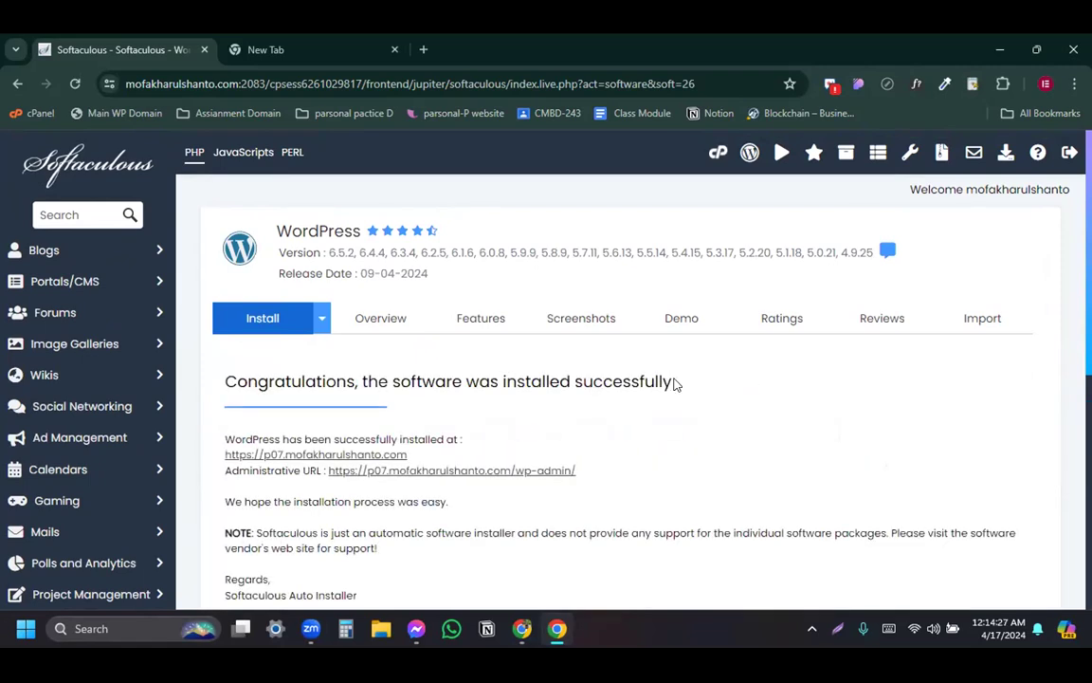
scroll(675, 383, "down", 3)
scroll(850, 441, "down", 2)
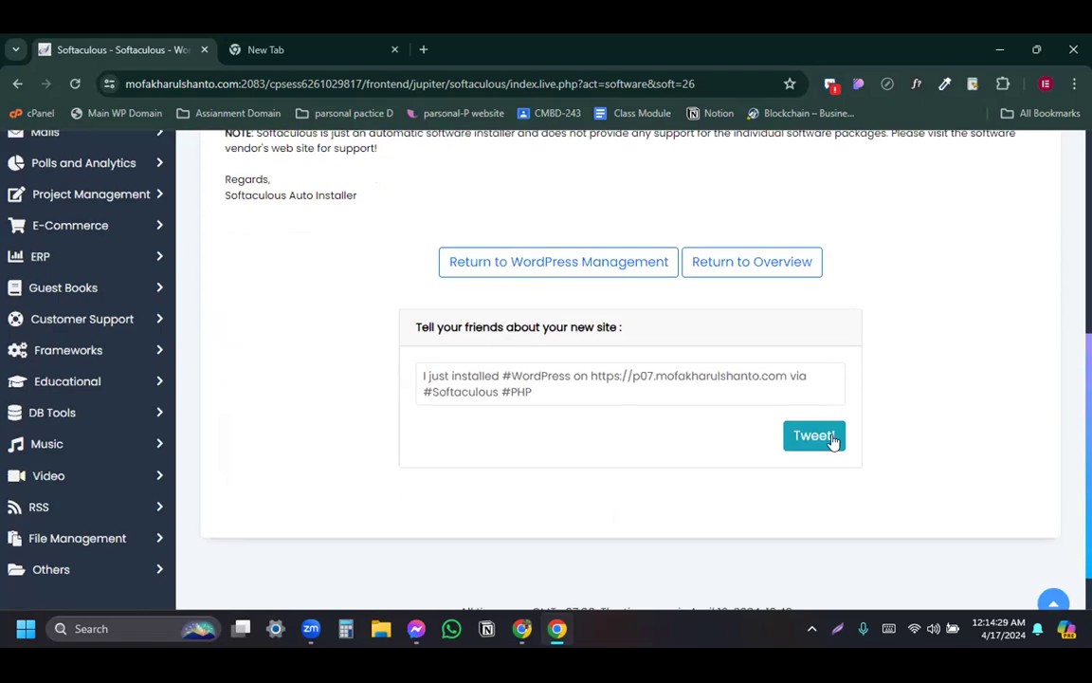
scroll(832, 441, "up", 1)
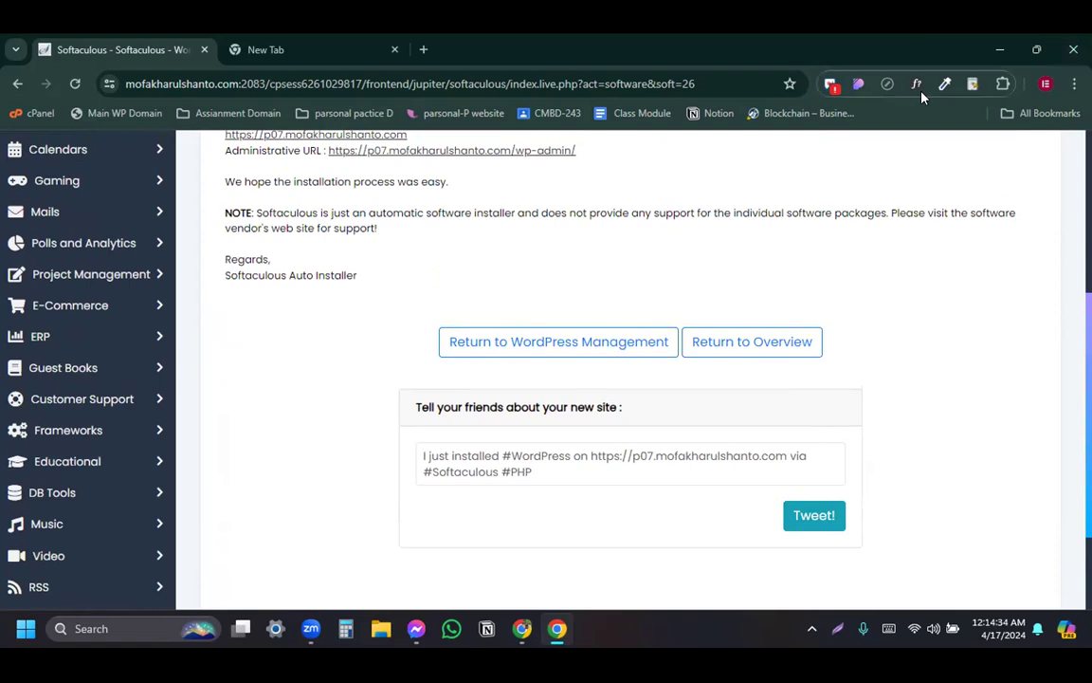
scroll(522, 417, "up", 3)
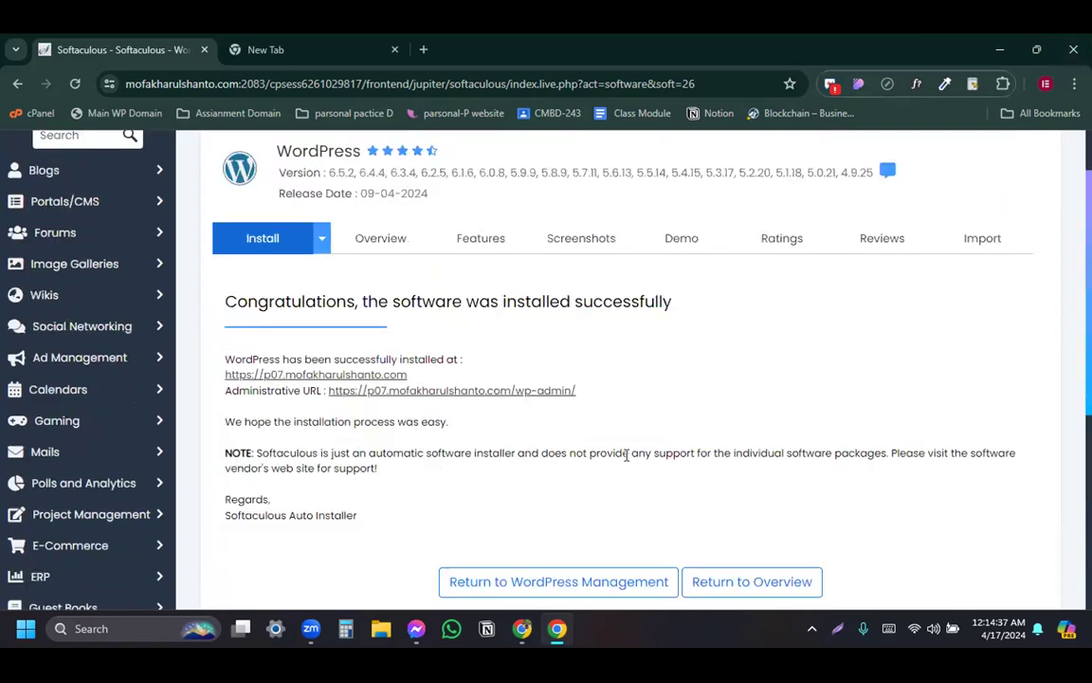